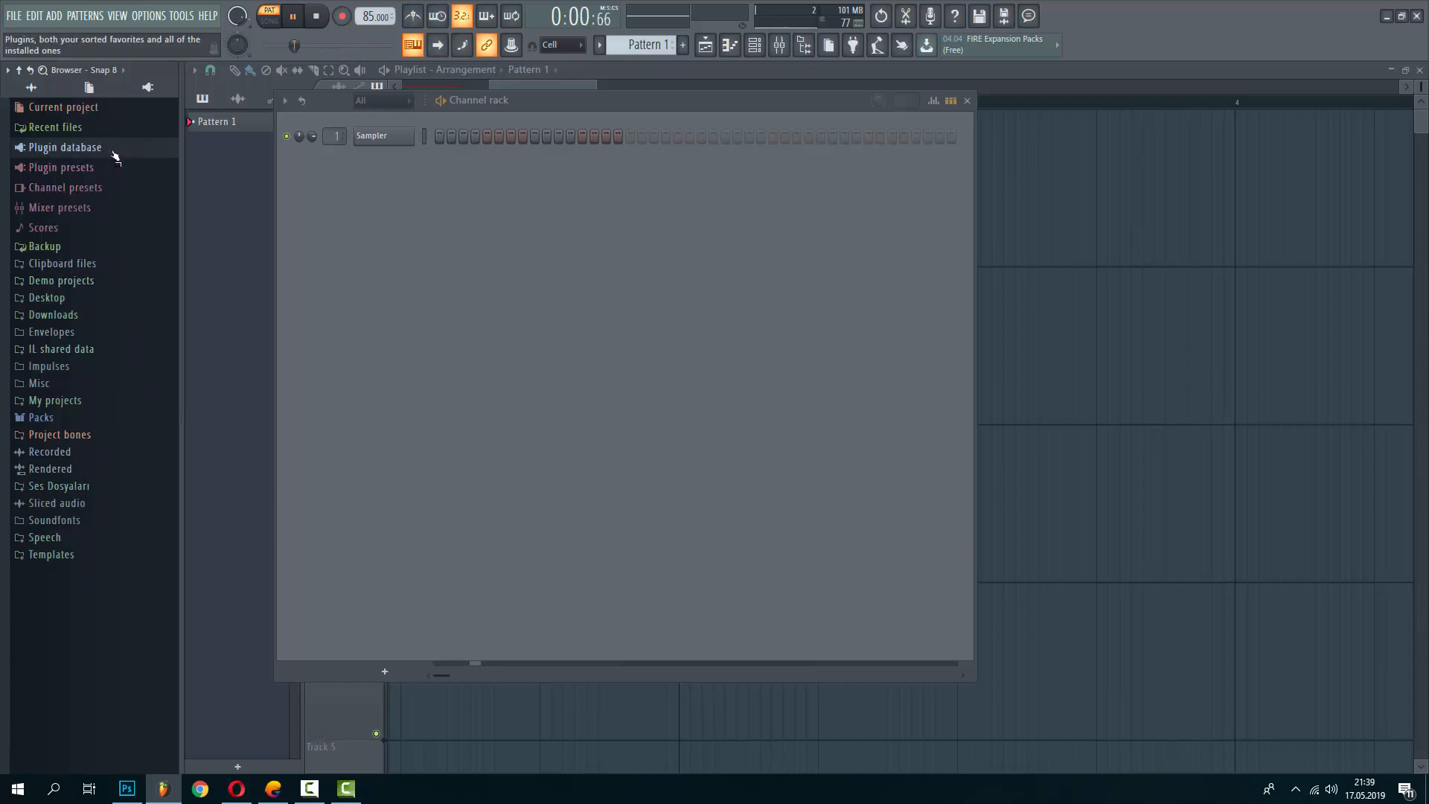
Load the Grand Piano preset from the Keyboard instruments pack into a new channel and close its plugin window
{"action": "left_click", "coordinate": [94, 419]}
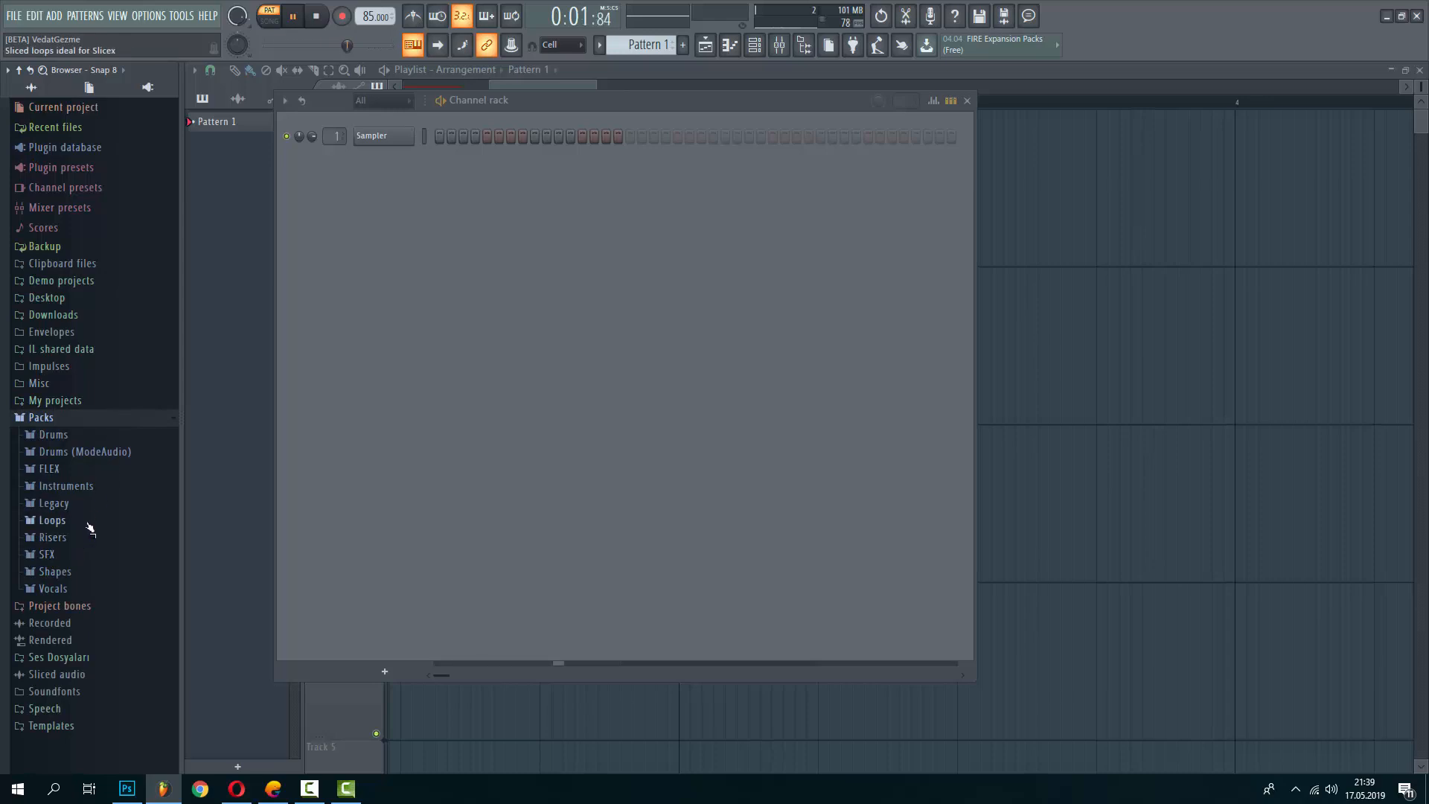
{"action": "left_click", "coordinate": [90, 485]}
{"action": "left_click", "coordinate": [104, 553]}
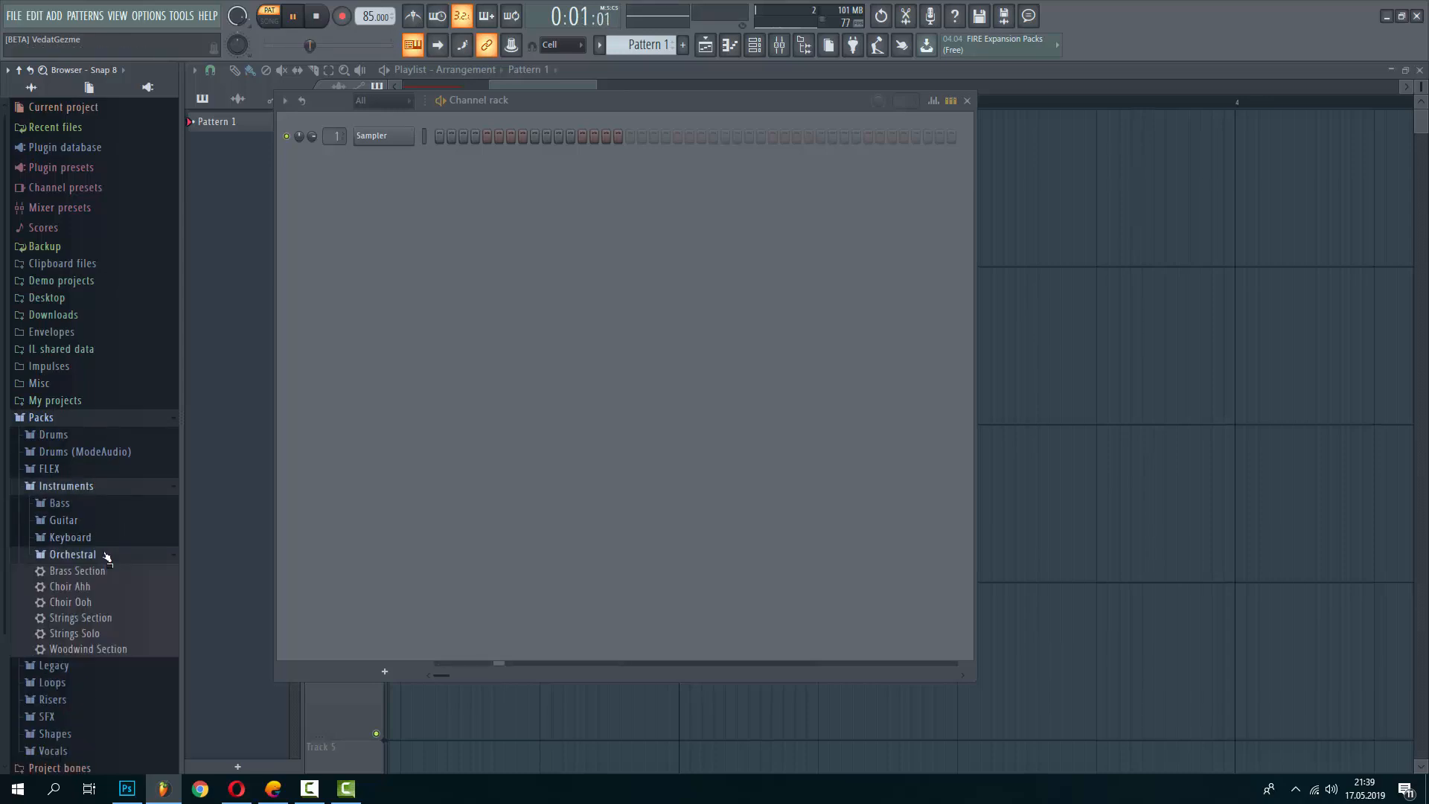
{"action": "left_click", "coordinate": [110, 541]}
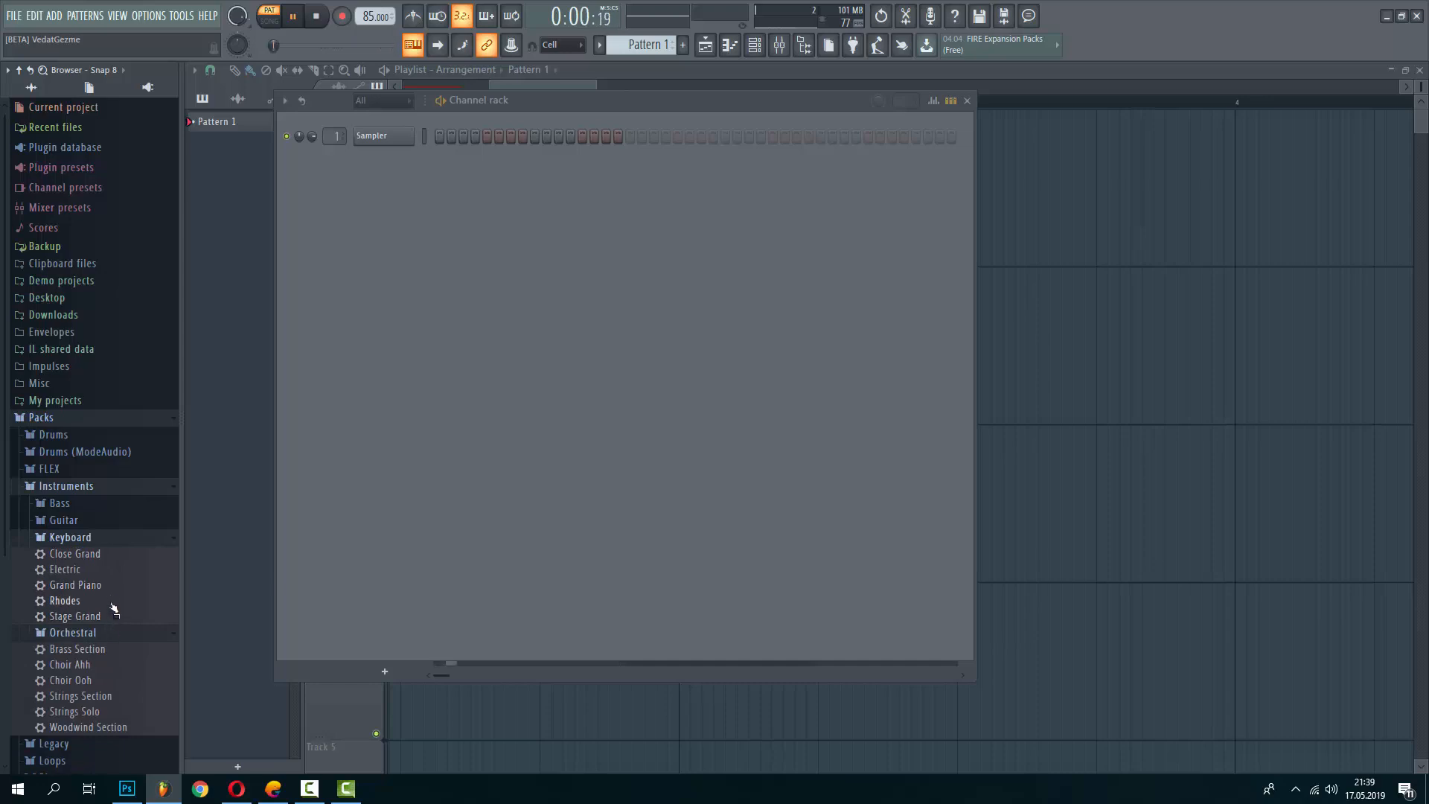
{"action": "right_click", "coordinate": [111, 585]}
{"action": "left_click", "coordinate": [163, 599]}
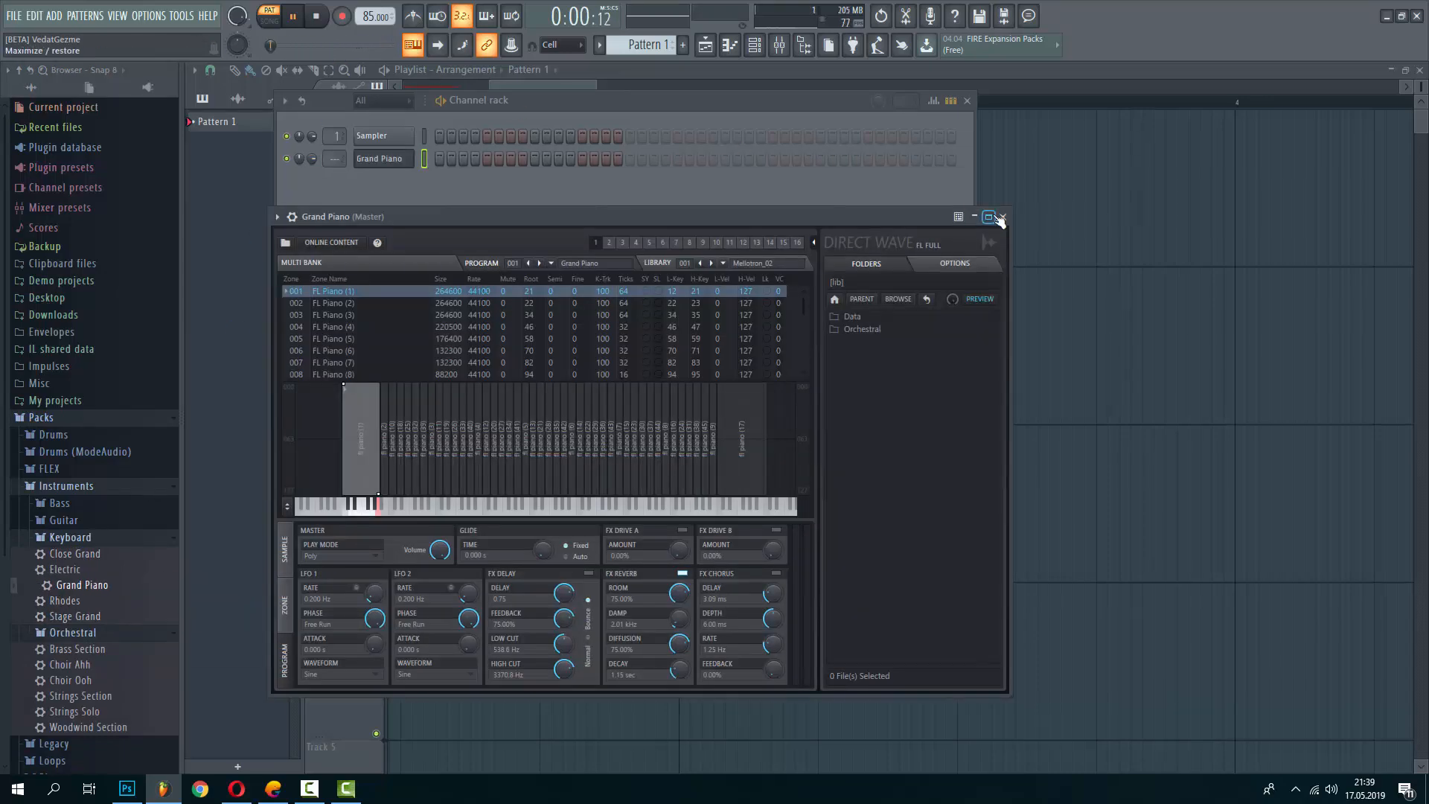
{"action": "left_click", "coordinate": [1003, 217]}
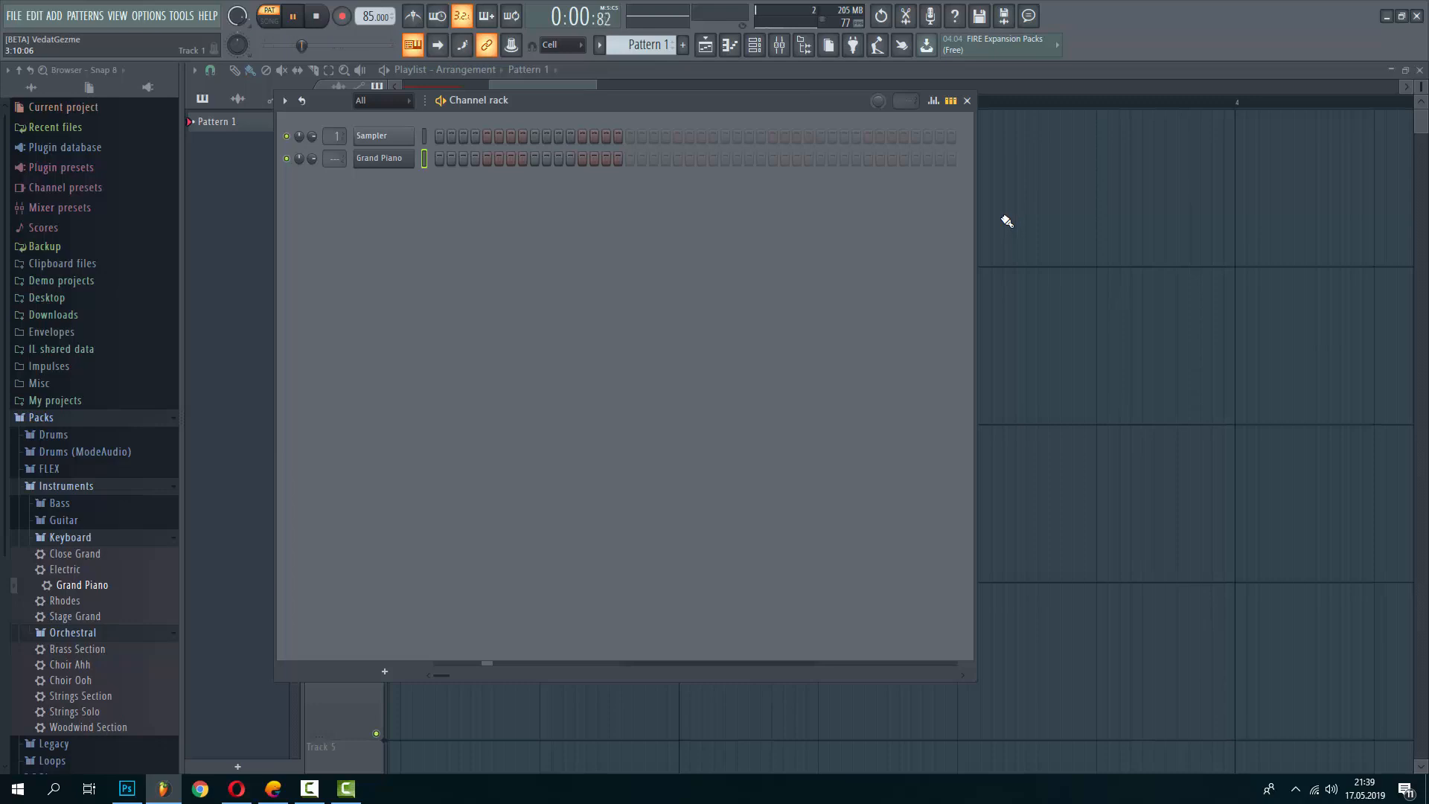
Program the Grand Piano channel with hits on steps 1, 3, 4 and 6, auditioning the rhythm while adjusting it
{"action": "key", "text": "space"}
{"action": "key", "text": "space"}
{"action": "left_click", "coordinate": [475, 158]}
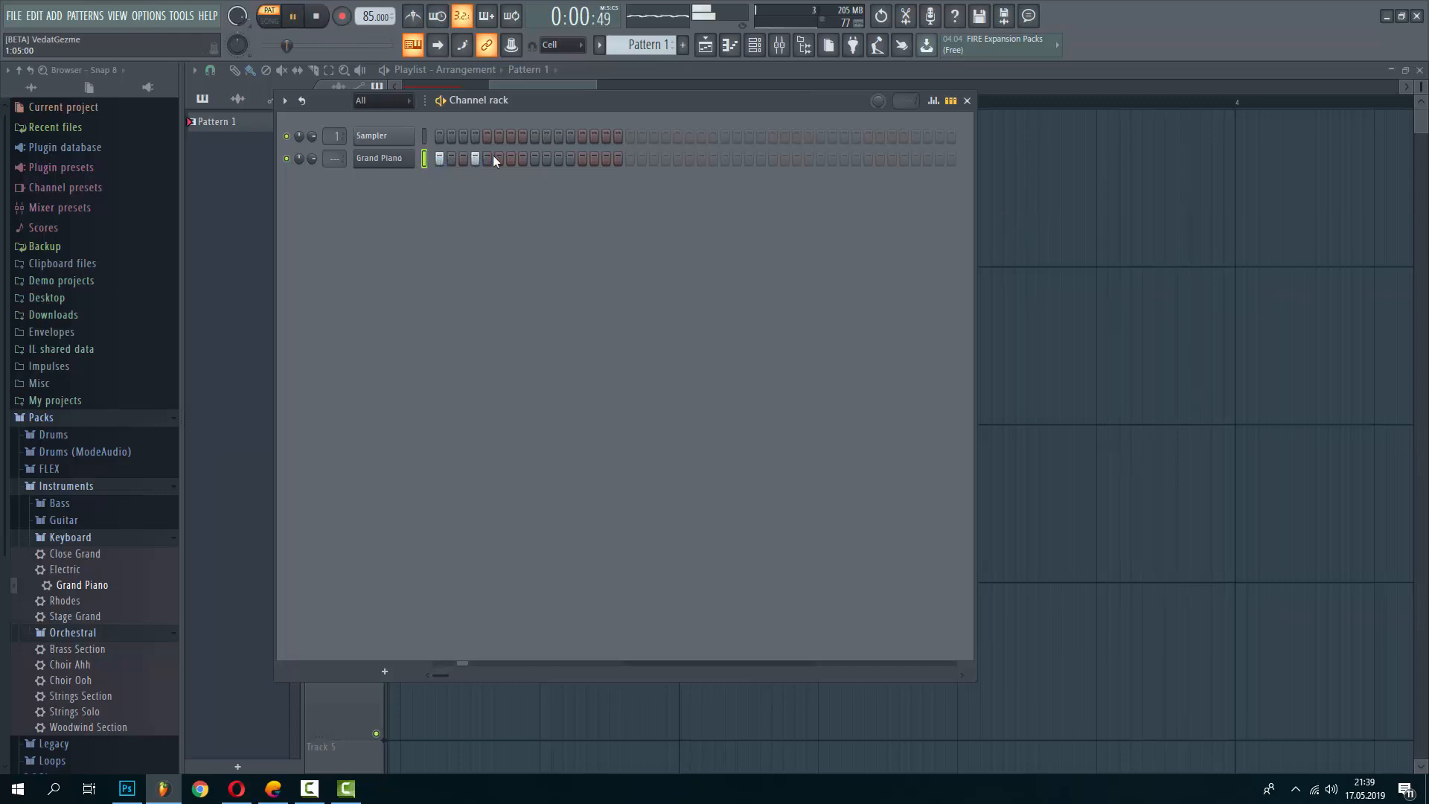
{"action": "left_click", "coordinate": [487, 158]}
{"action": "key", "text": "space"}
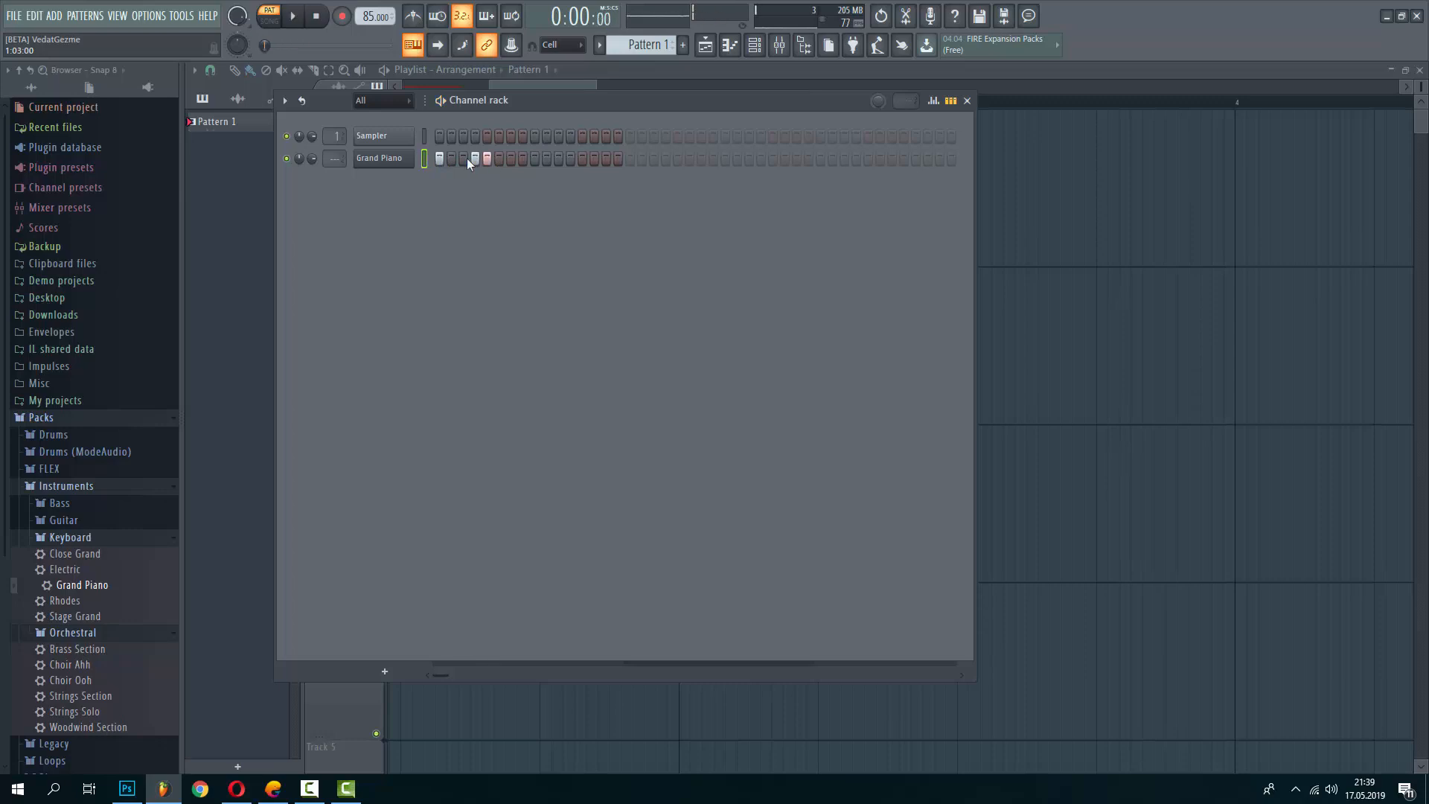
{"action": "key", "text": "space"}
{"action": "left_click", "coordinate": [464, 158]}
{"action": "key", "text": "space"}
{"action": "right_click", "coordinate": [488, 159]}
{"action": "key", "text": "space"}
{"action": "left_click", "coordinate": [499, 159]}
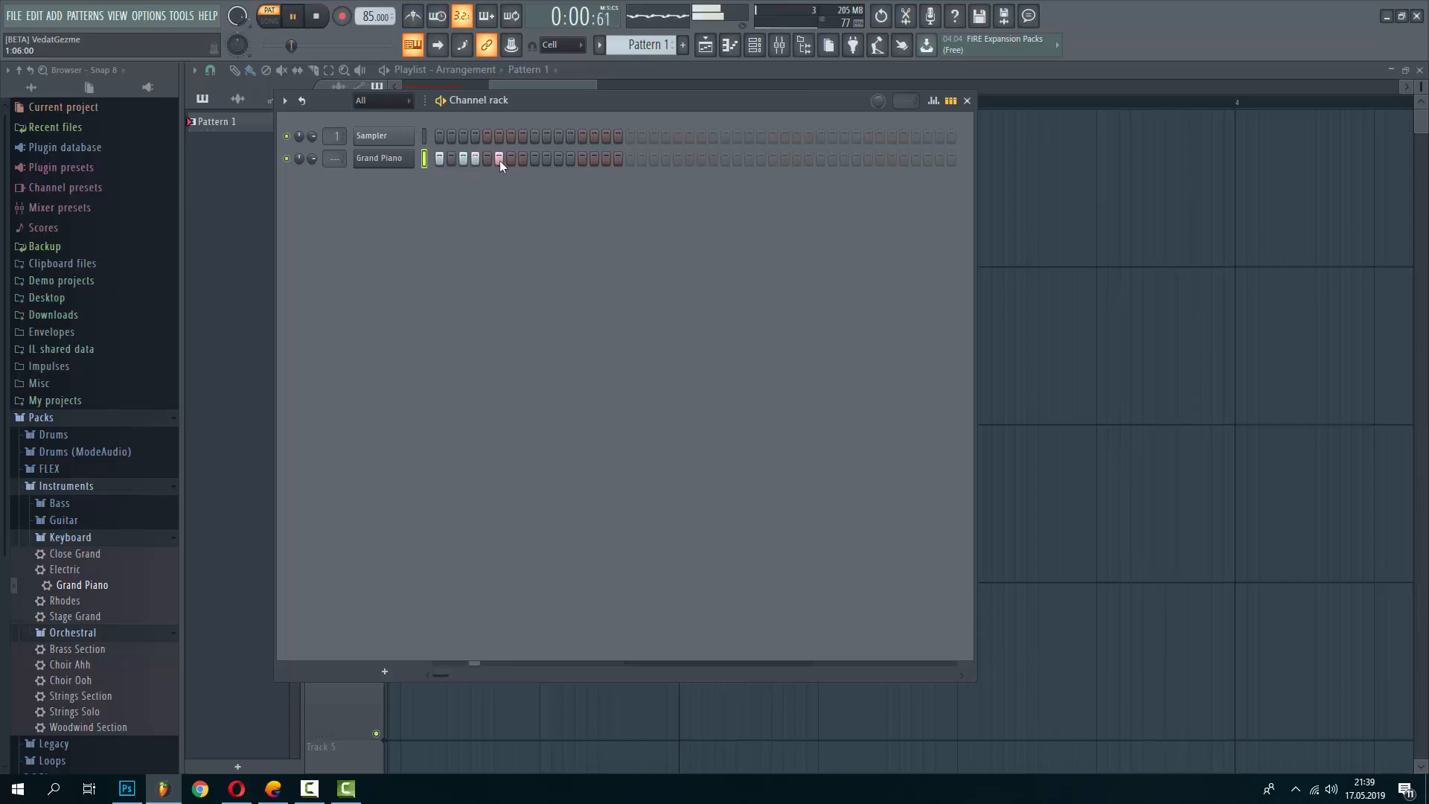
{"action": "key", "text": "space"}
Open the Grand Piano's piano roll, lengthen all four C5 notes to one step each and play them back
{"action": "right_click", "coordinate": [413, 159]}
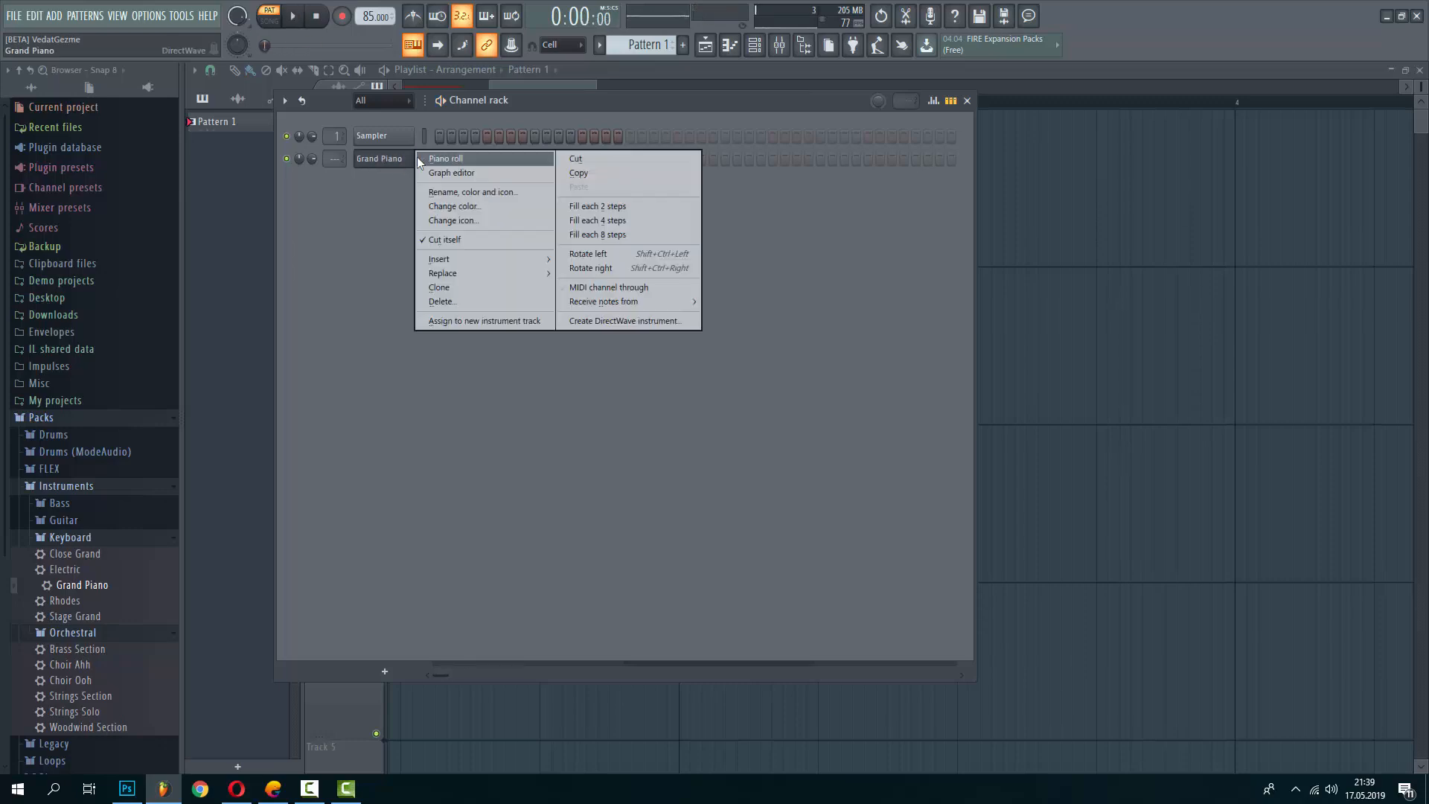
{"action": "left_click", "coordinate": [419, 158]}
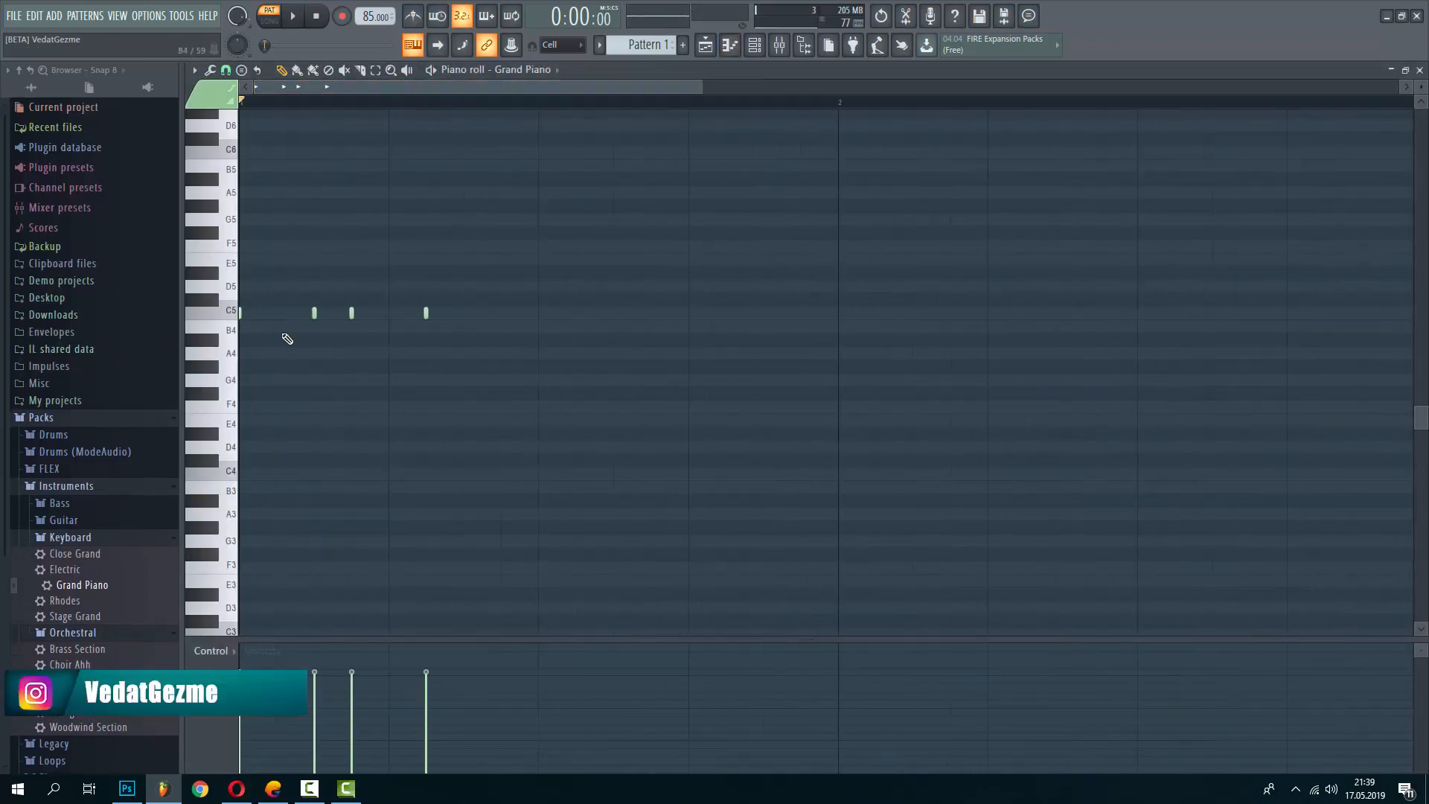
{"action": "key", "text": "ctrl+a"}
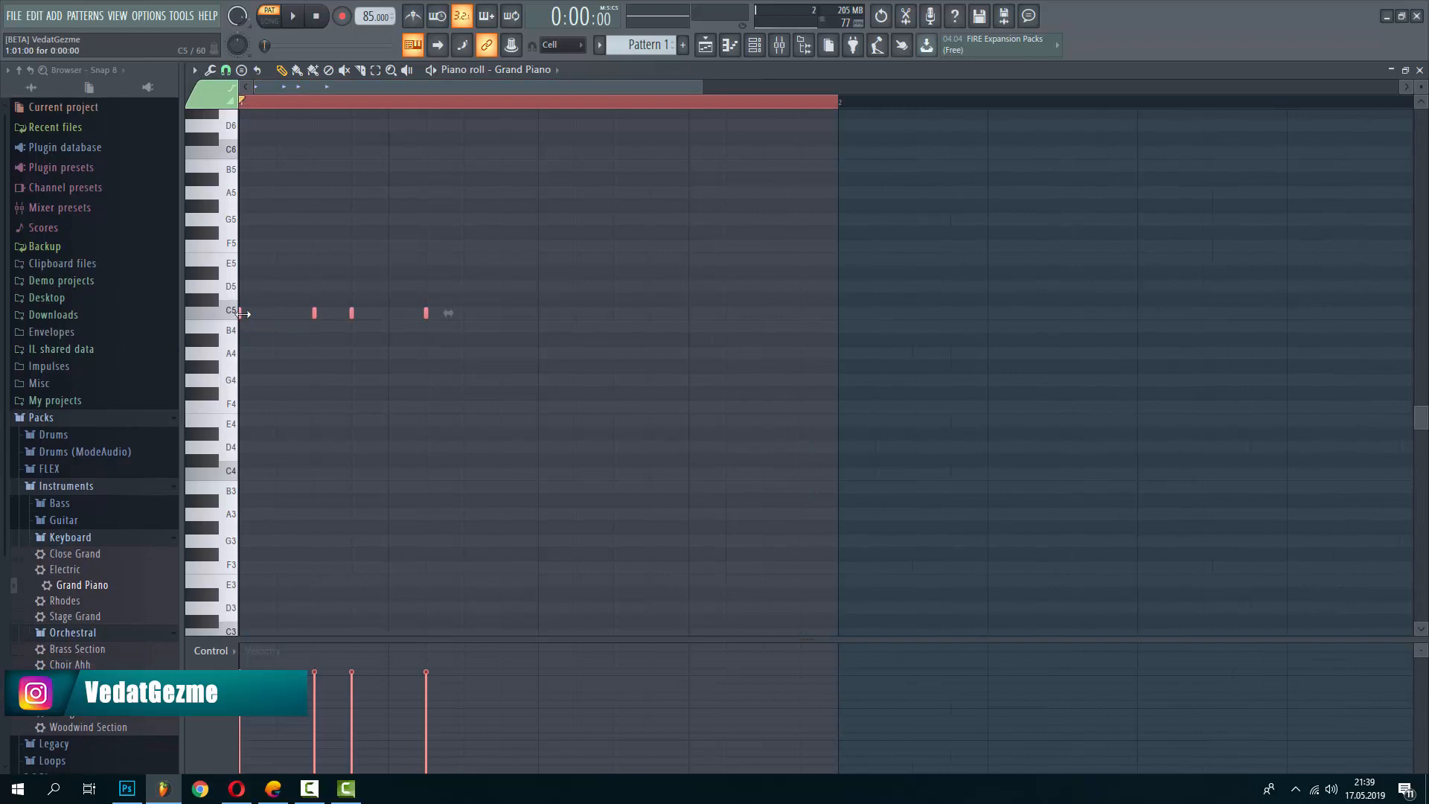
{"action": "left_click_drag", "start_coordinate": [242, 313], "coordinate": [279, 314]}
{"action": "key", "text": "space"}
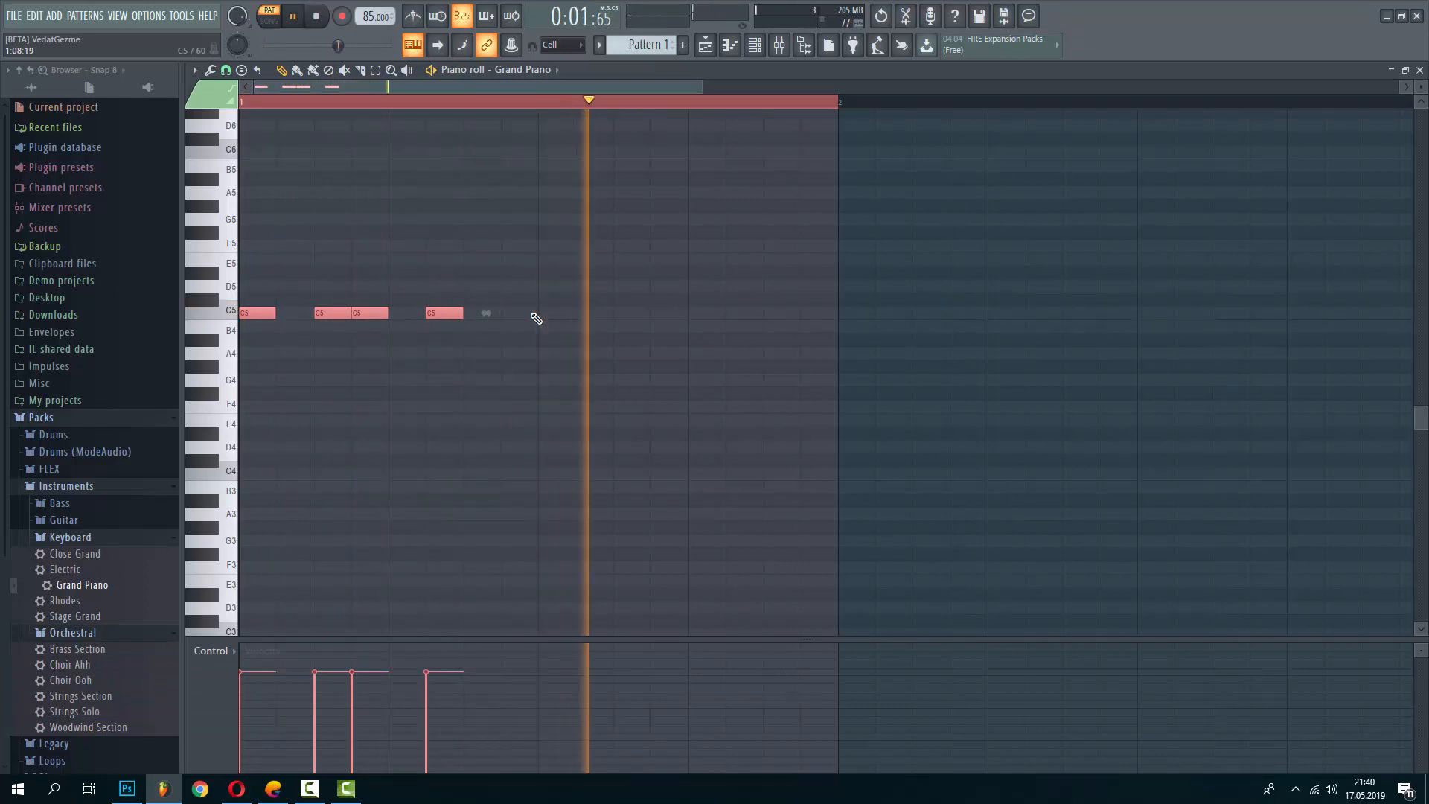
{"action": "key", "text": "space"}
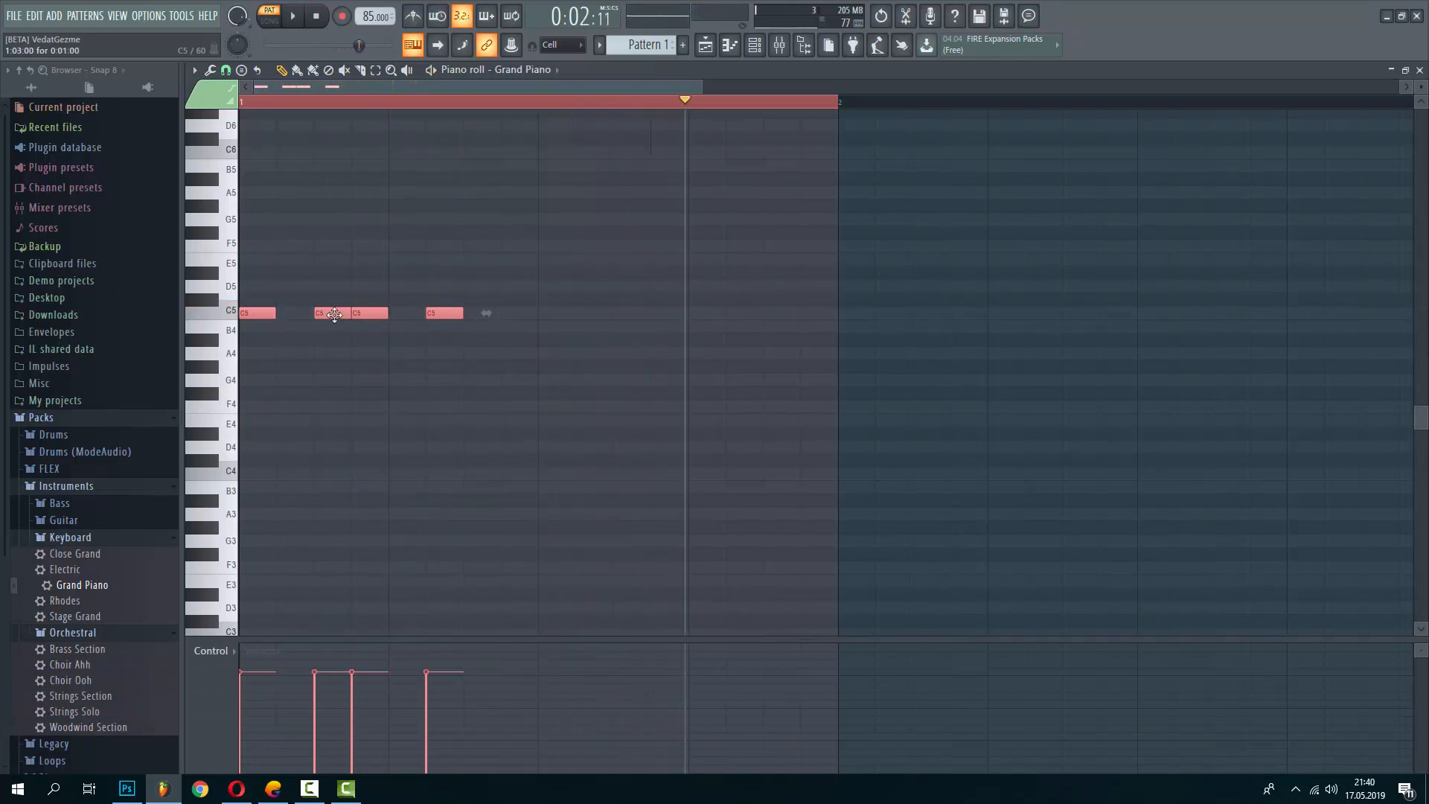
Replace the second C5 note with a one-step note on D#5
{"action": "scroll", "coordinate": [334, 315], "scroll_direction": "up", "scroll_amount": 3, "text": "ctrl"}
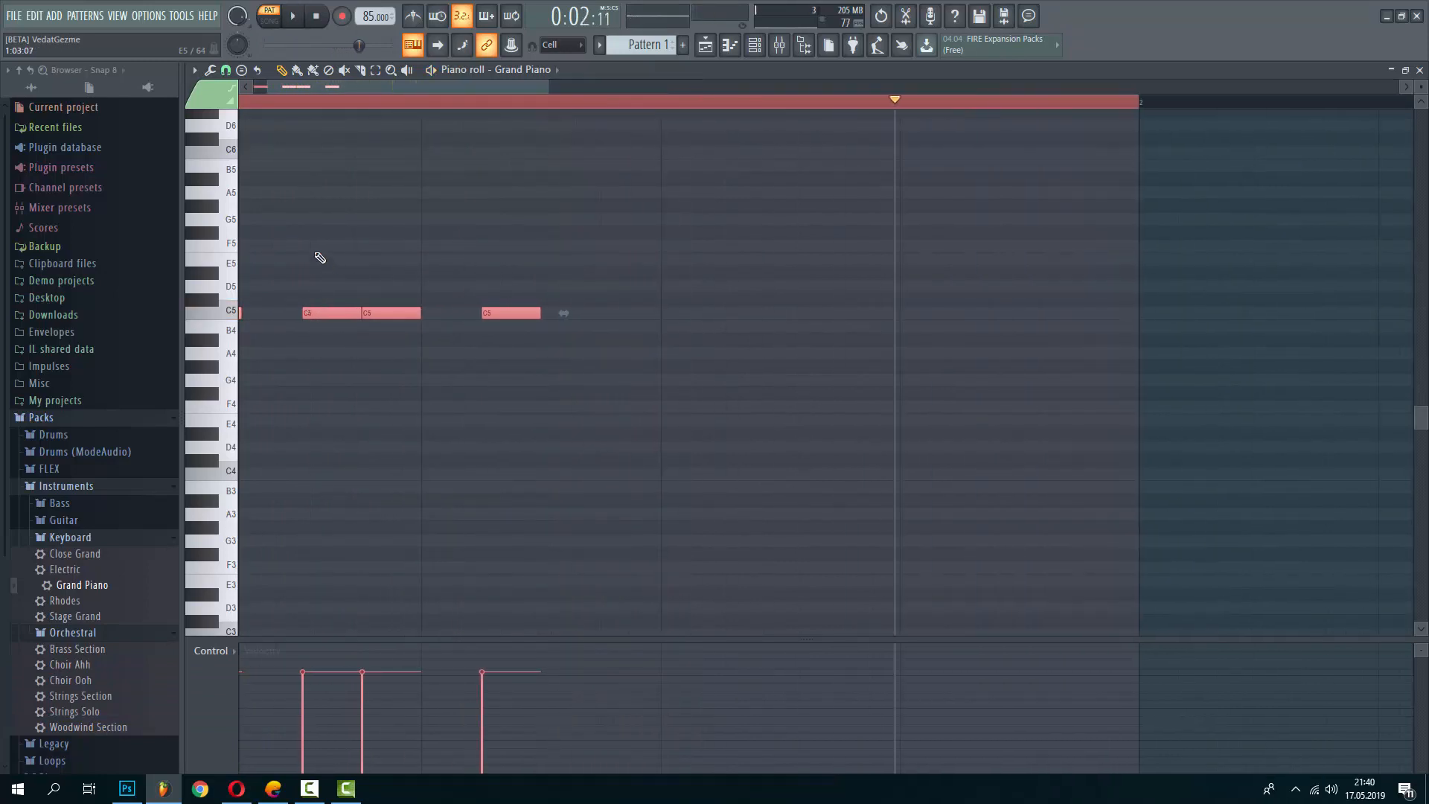
{"action": "mouse_move", "coordinate": [310, 215]}
{"action": "left_mouse_down"}
{"action": "mouse_move", "coordinate": [297, 174]}
{"action": "mouse_move", "coordinate": [328, 178]}
{"action": "mouse_move", "coordinate": [311, 176]}
{"action": "left_mouse_up"}
{"action": "right_click", "coordinate": [335, 312]}
{"action": "scroll", "coordinate": [301, 179], "scroll_direction": "up", "scroll_amount": 3, "text": "ctrl"}
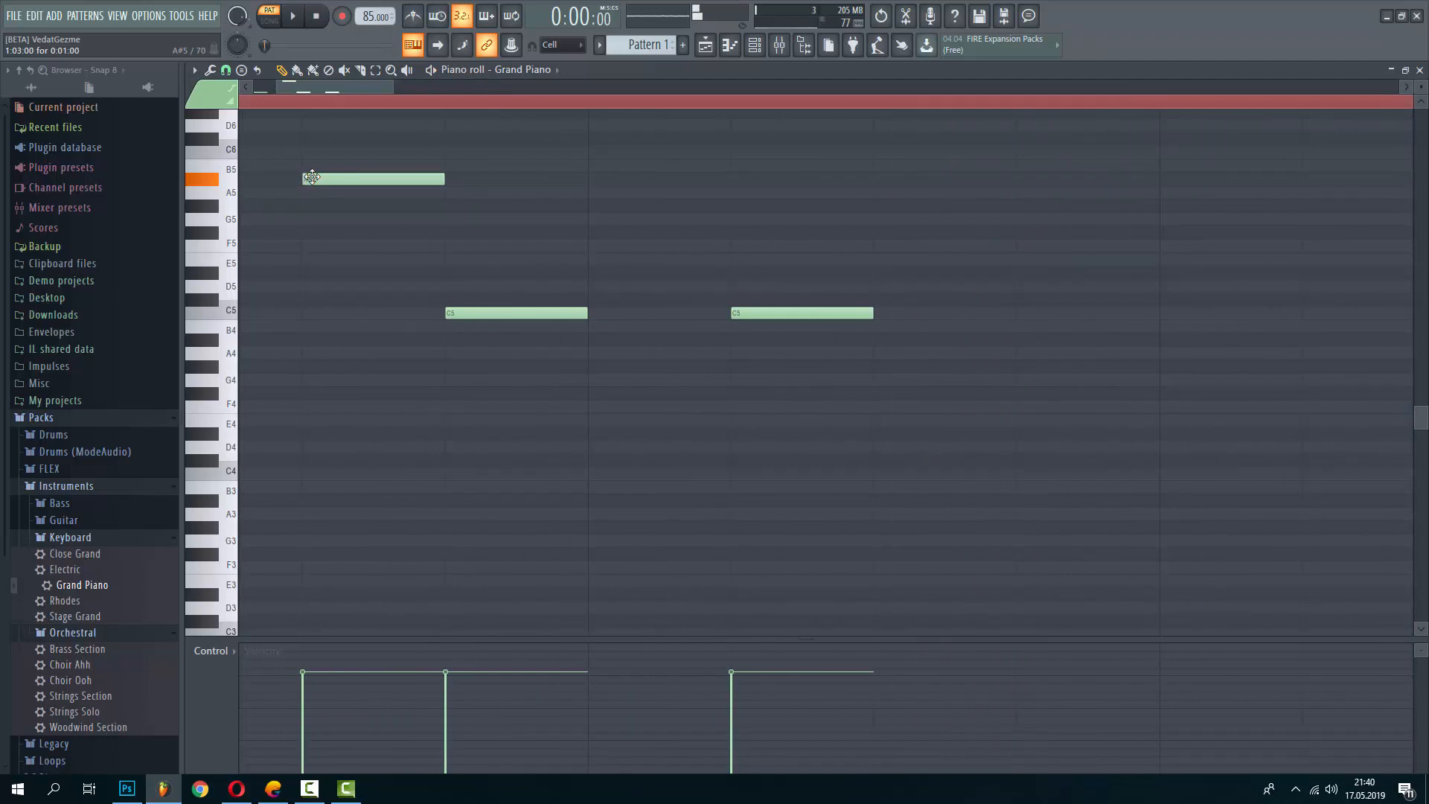
{"action": "scroll", "coordinate": [367, 253], "scroll_direction": "down", "scroll_amount": 3, "text": "ctrl"}
{"action": "left_click_drag", "start_coordinate": [459, 269], "coordinate": [454, 358], "text": "ctrl"}
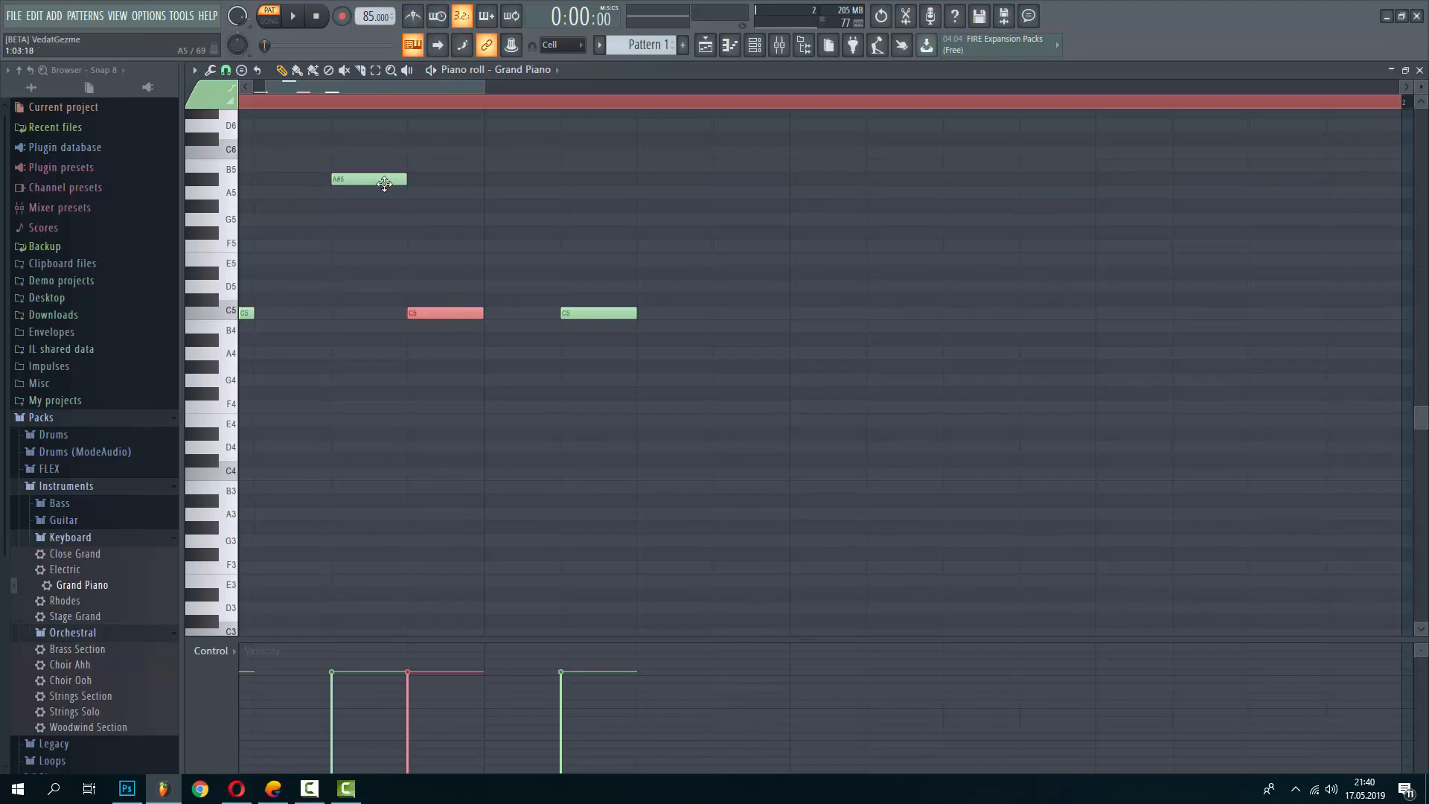
{"action": "left_click_drag", "start_coordinate": [384, 183], "coordinate": [376, 265]}
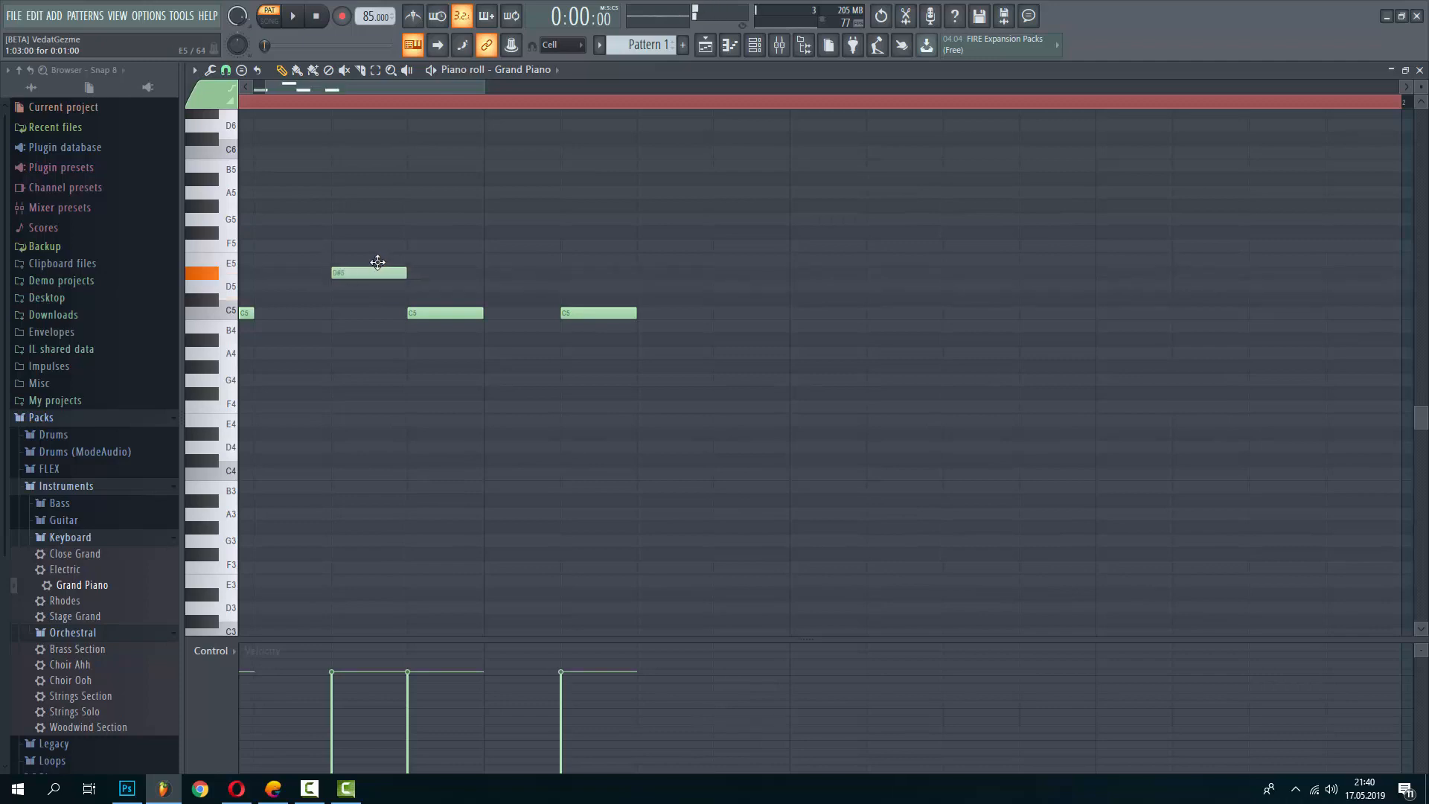
Move the third note up to G5 and replace the fourth C5 note with one on G5
{"action": "left_click", "coordinate": [429, 318]}
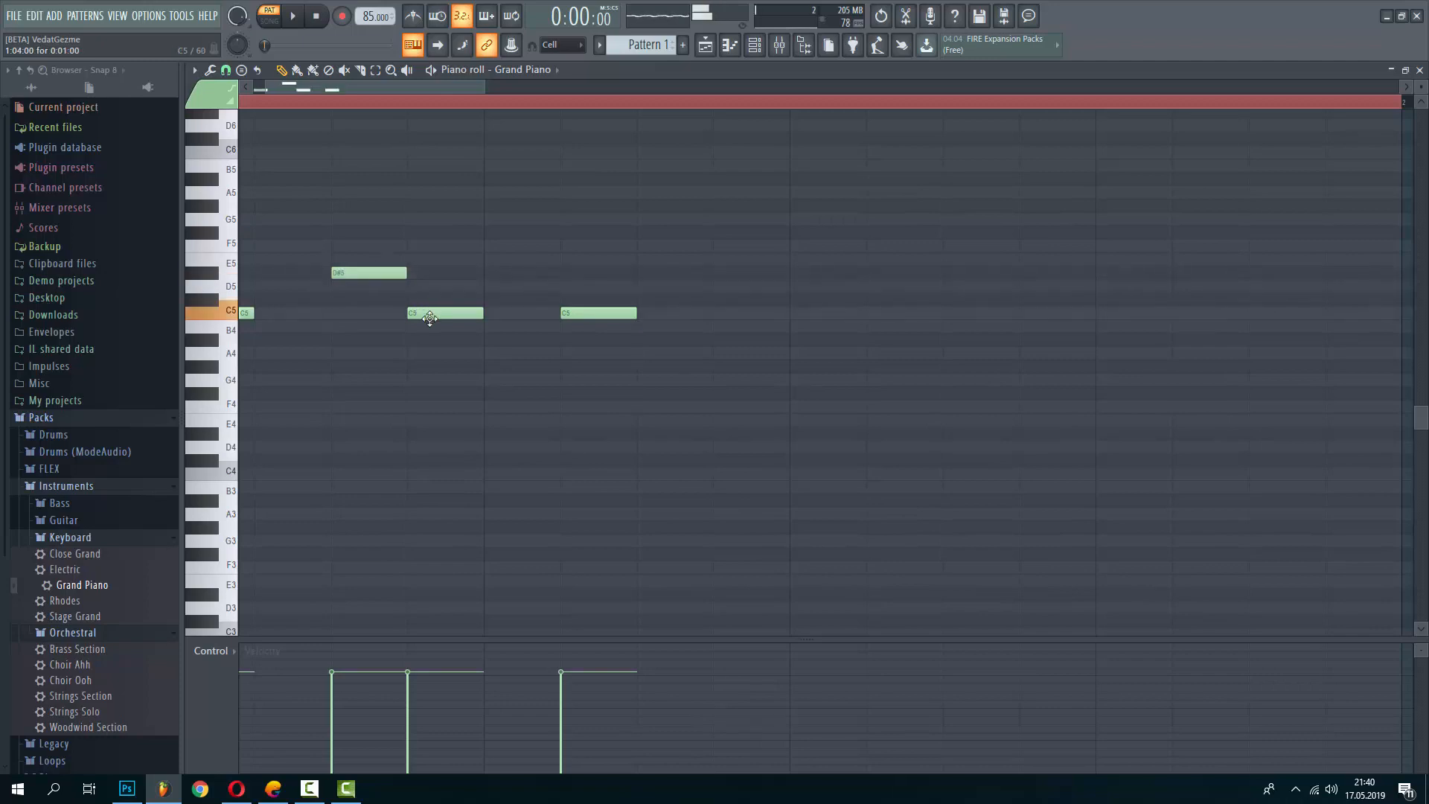
{"action": "left_click_drag", "start_coordinate": [429, 318], "coordinate": [430, 223]}
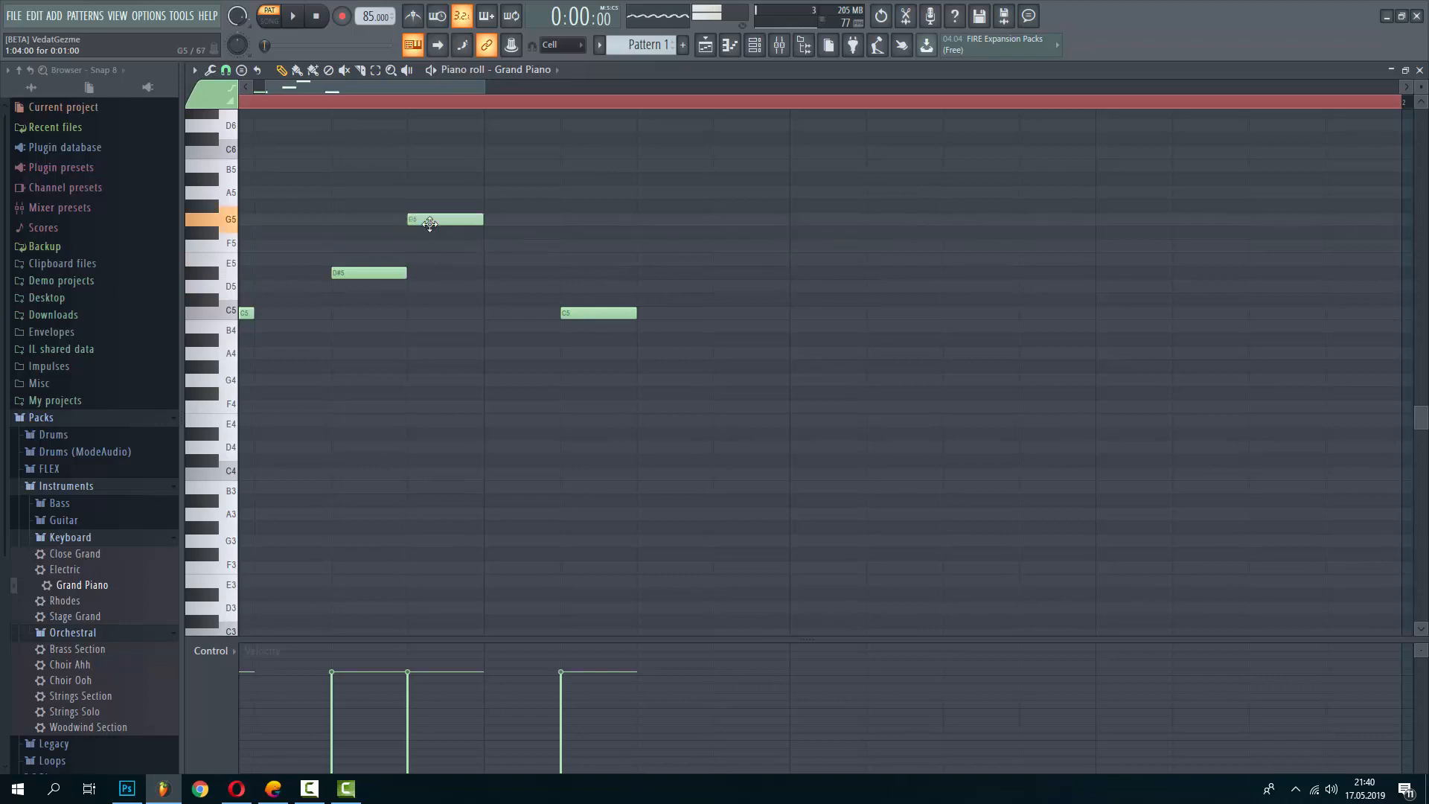
{"action": "left_click", "coordinate": [560, 219]}
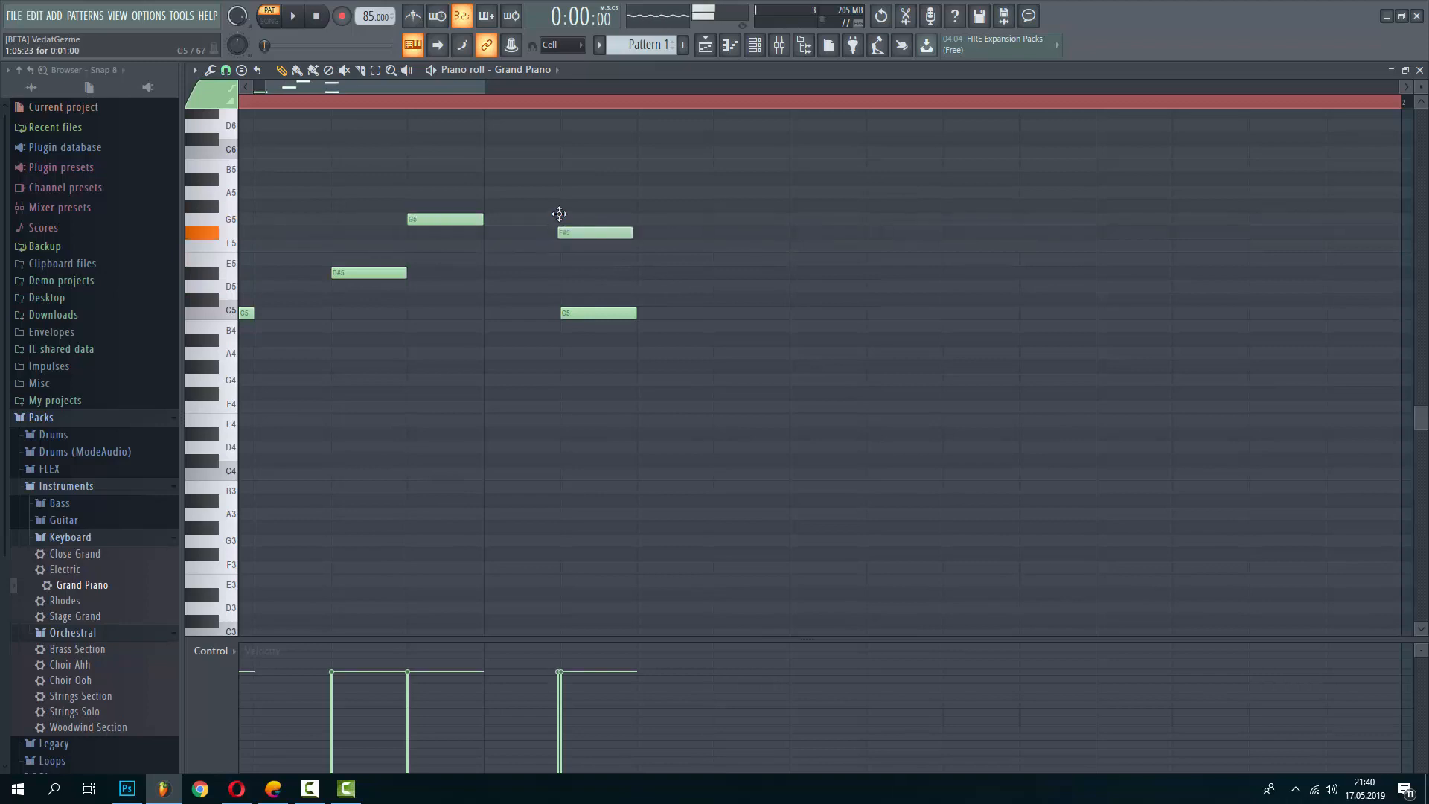
{"action": "right_click", "coordinate": [577, 312]}
Duplicate the four-note phrase into the second half of bar 1, starting on beat 3, and play it back
{"action": "scroll", "coordinate": [533, 341], "scroll_direction": "down", "scroll_amount": 3}
{"action": "key", "text": "ctrl+a"}
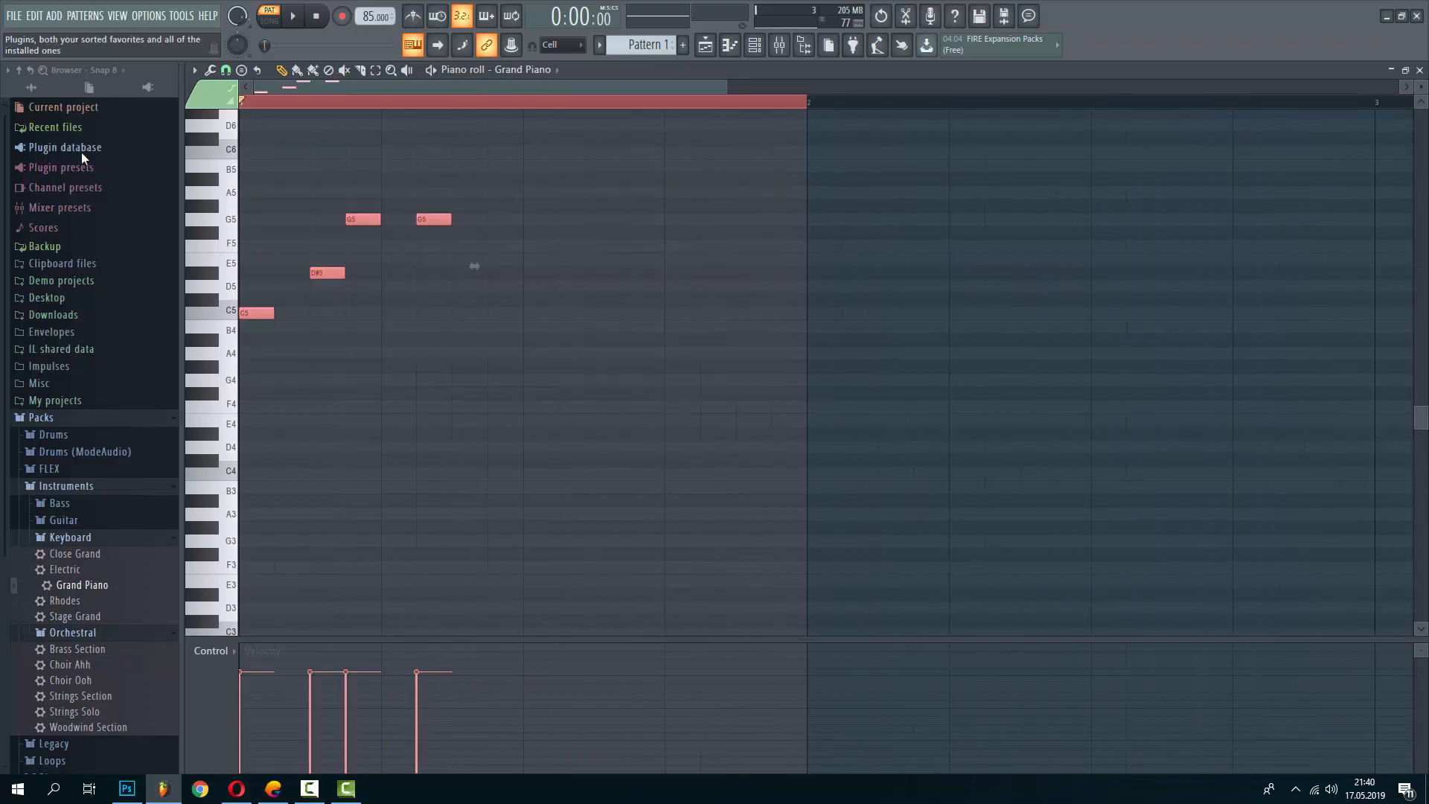
{"action": "double_click", "coordinate": [263, 314]}
{"action": "key", "text": "Escape"}
{"action": "left_click_drag", "start_coordinate": [260, 313], "coordinate": [524, 315]}
{"action": "key", "text": "space"}
{"action": "key", "text": "space"}
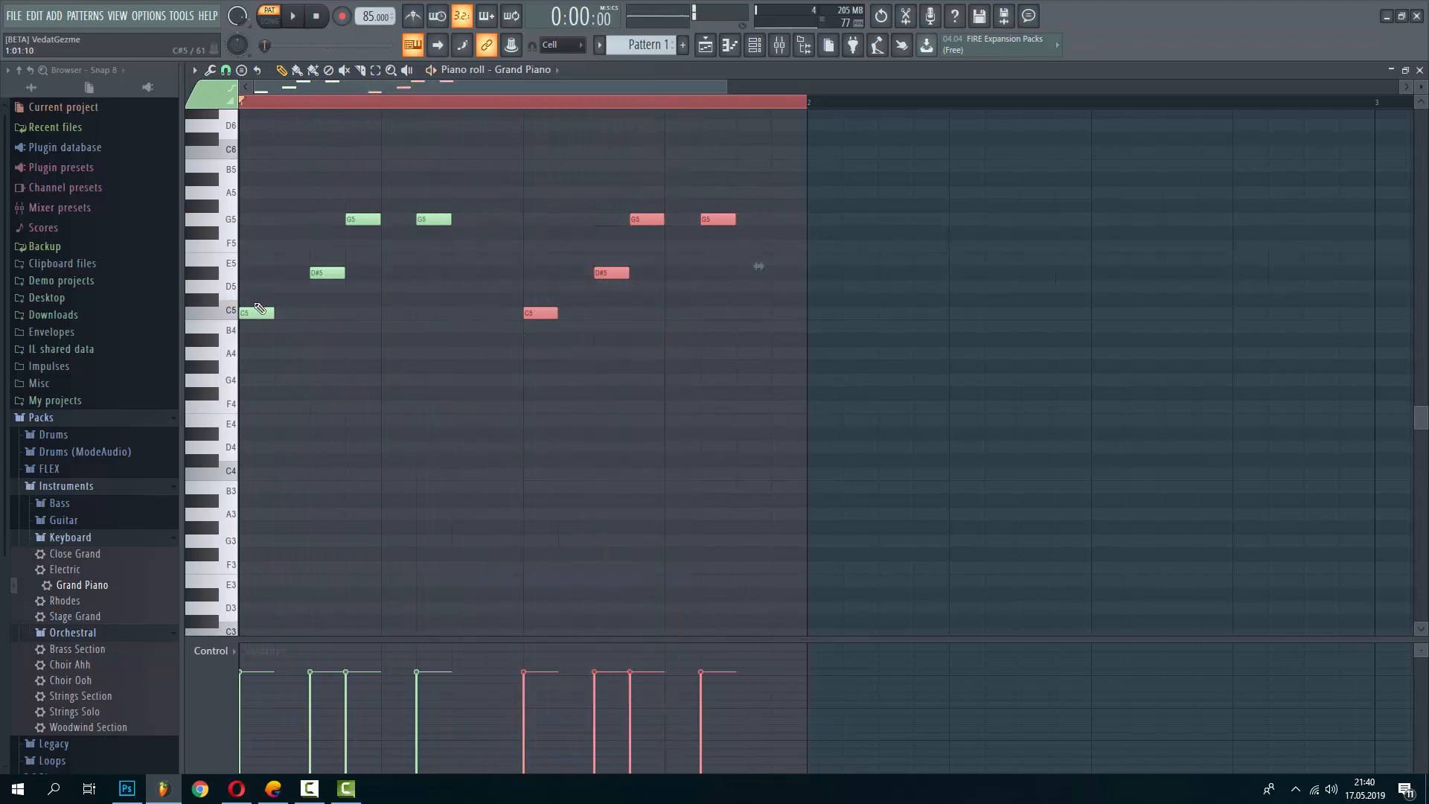
{"action": "key", "text": "space"}
{"action": "key", "text": "space"}
{"action": "key", "text": "space"}
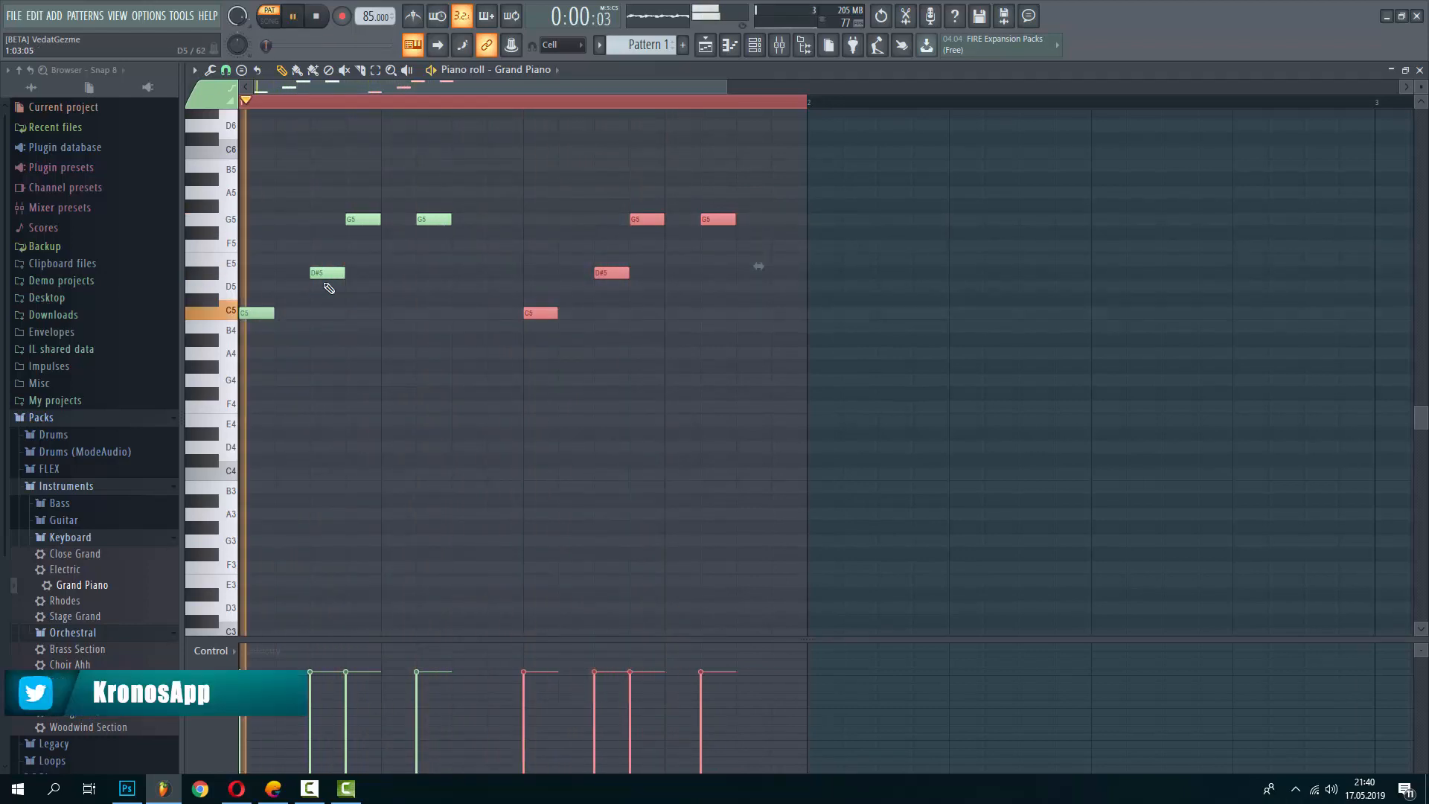
{"action": "key", "text": "space"}
{"action": "key", "text": "space"}
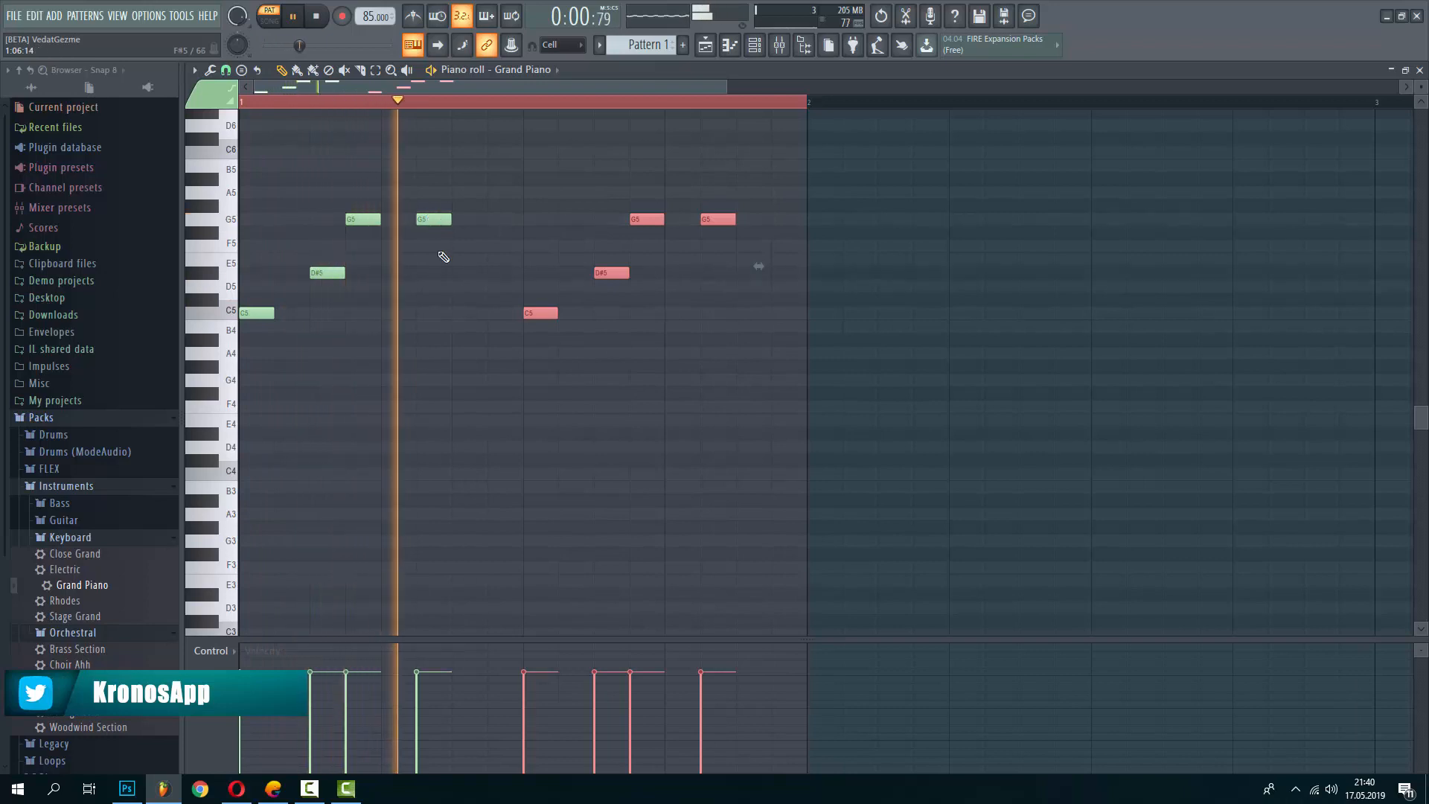
Repeat the one-bar piano phrase in bars 2 and 3 while listening to the playback
{"action": "scroll", "coordinate": [514, 302], "scroll_direction": "down", "scroll_amount": 3}
{"action": "scroll", "coordinate": [521, 300], "scroll_direction": "down", "scroll_amount": 2}
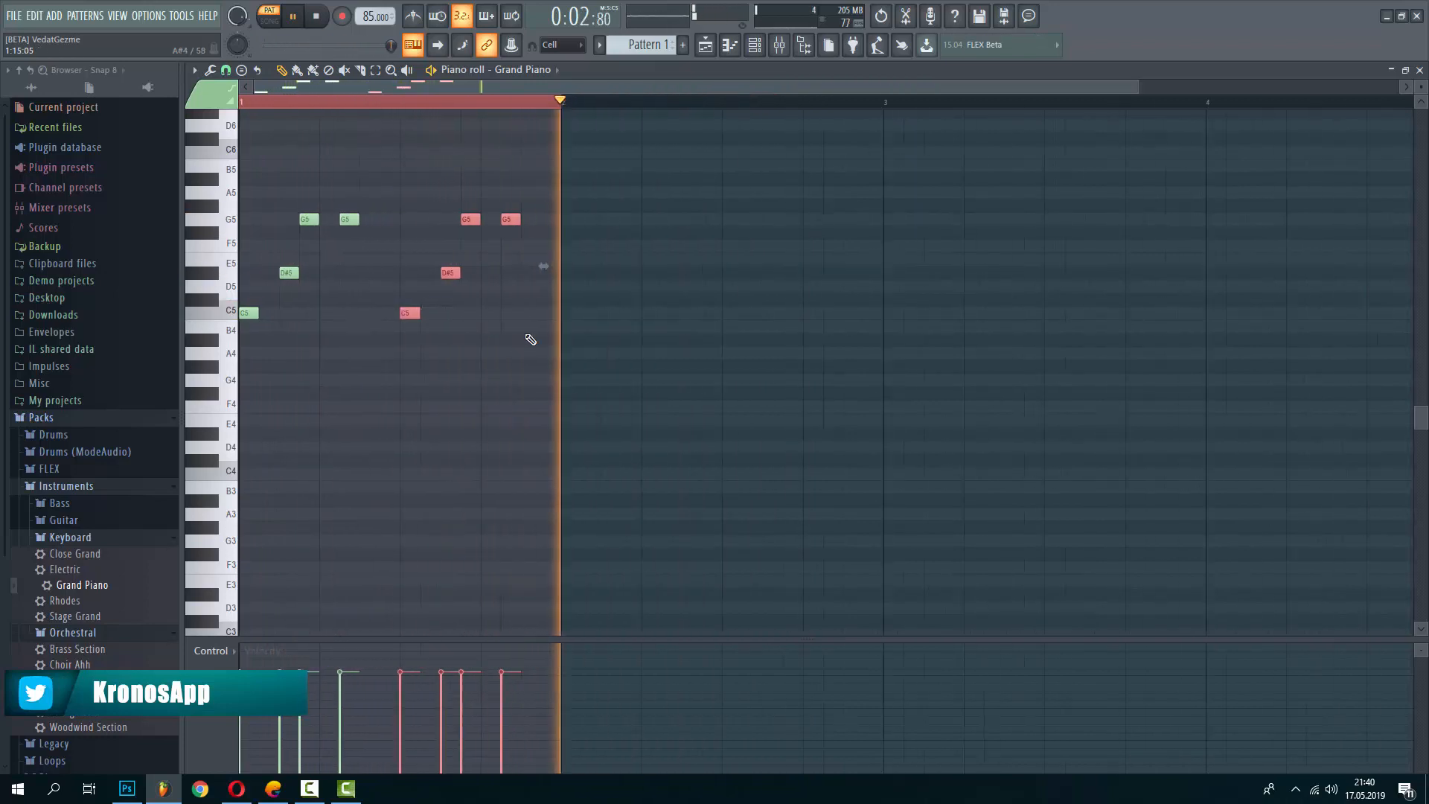
{"action": "scroll", "coordinate": [618, 317], "scroll_direction": "up", "scroll_amount": 2}
{"action": "scroll", "coordinate": [620, 318], "scroll_direction": "down", "scroll_amount": 3}
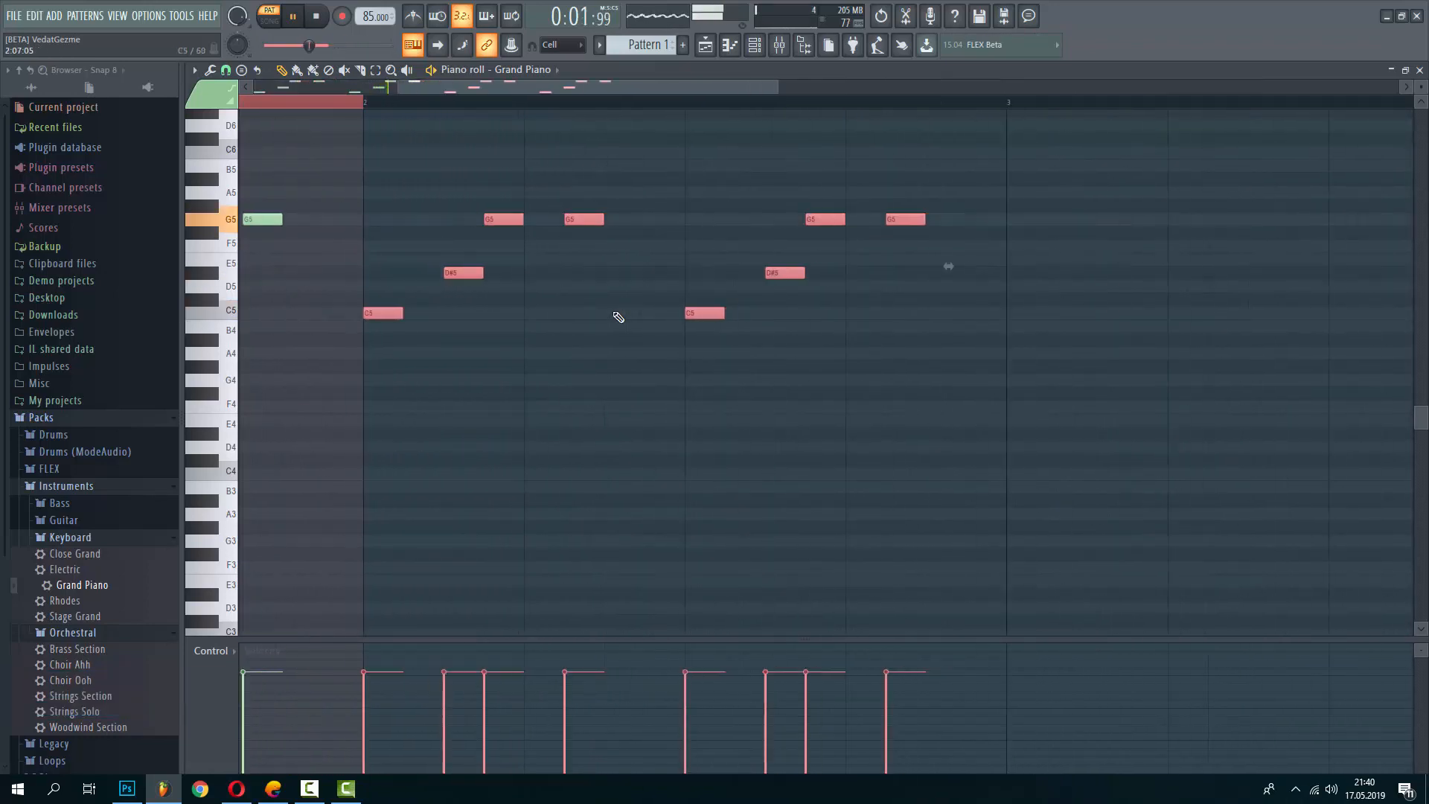
{"action": "key", "text": "space"}
Transpose the copied notes in bar 3 down two semitones so the phrase starts on A#4
{"action": "scroll", "coordinate": [880, 344], "scroll_direction": "up", "scroll_amount": 4}
{"action": "scroll", "coordinate": [534, 330], "scroll_direction": "up", "scroll_amount": 2}
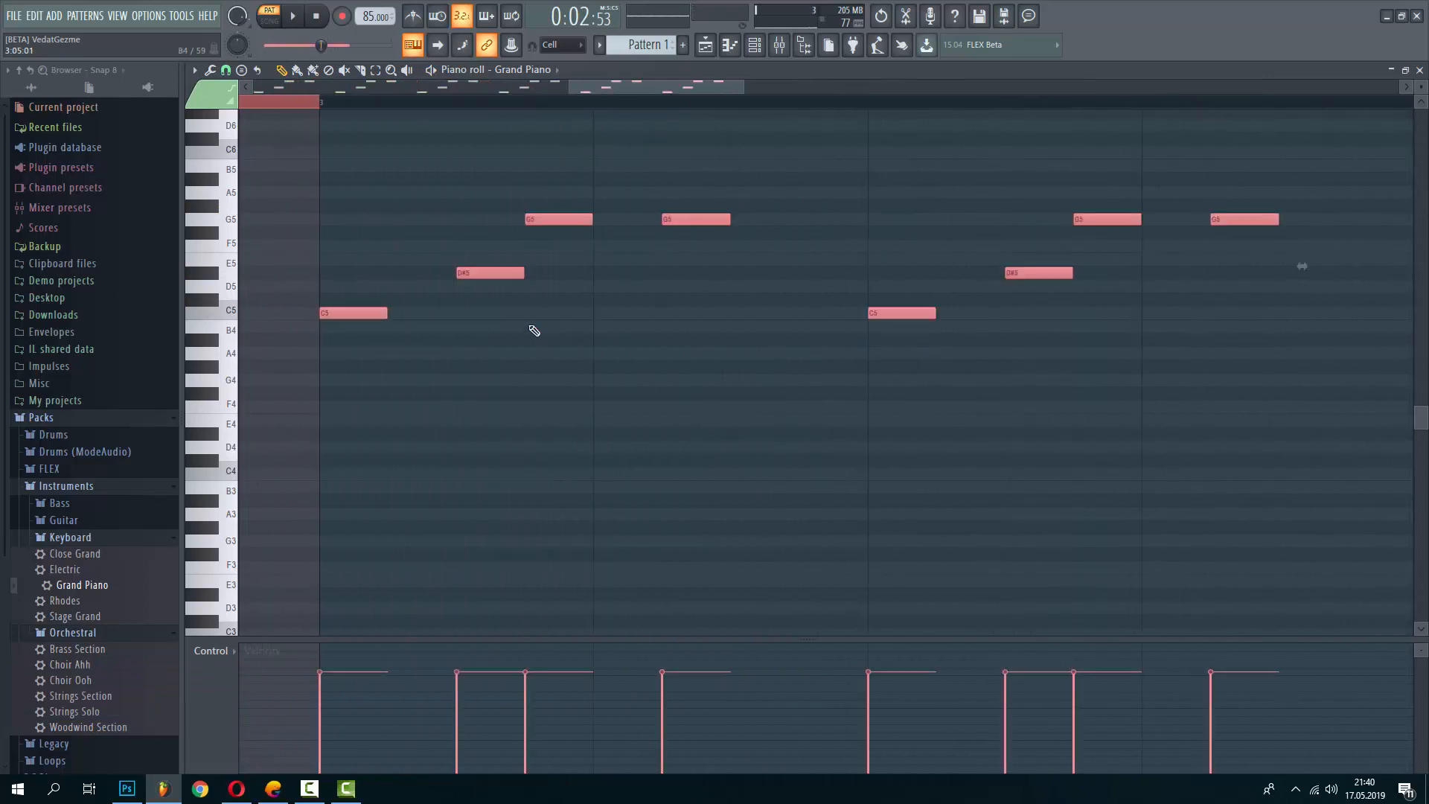
{"action": "mouse_move", "coordinate": [352, 314]}
{"action": "left_mouse_down"}
{"action": "mouse_move", "coordinate": [349, 406]}
{"action": "mouse_move", "coordinate": [352, 332]}
{"action": "left_mouse_up"}
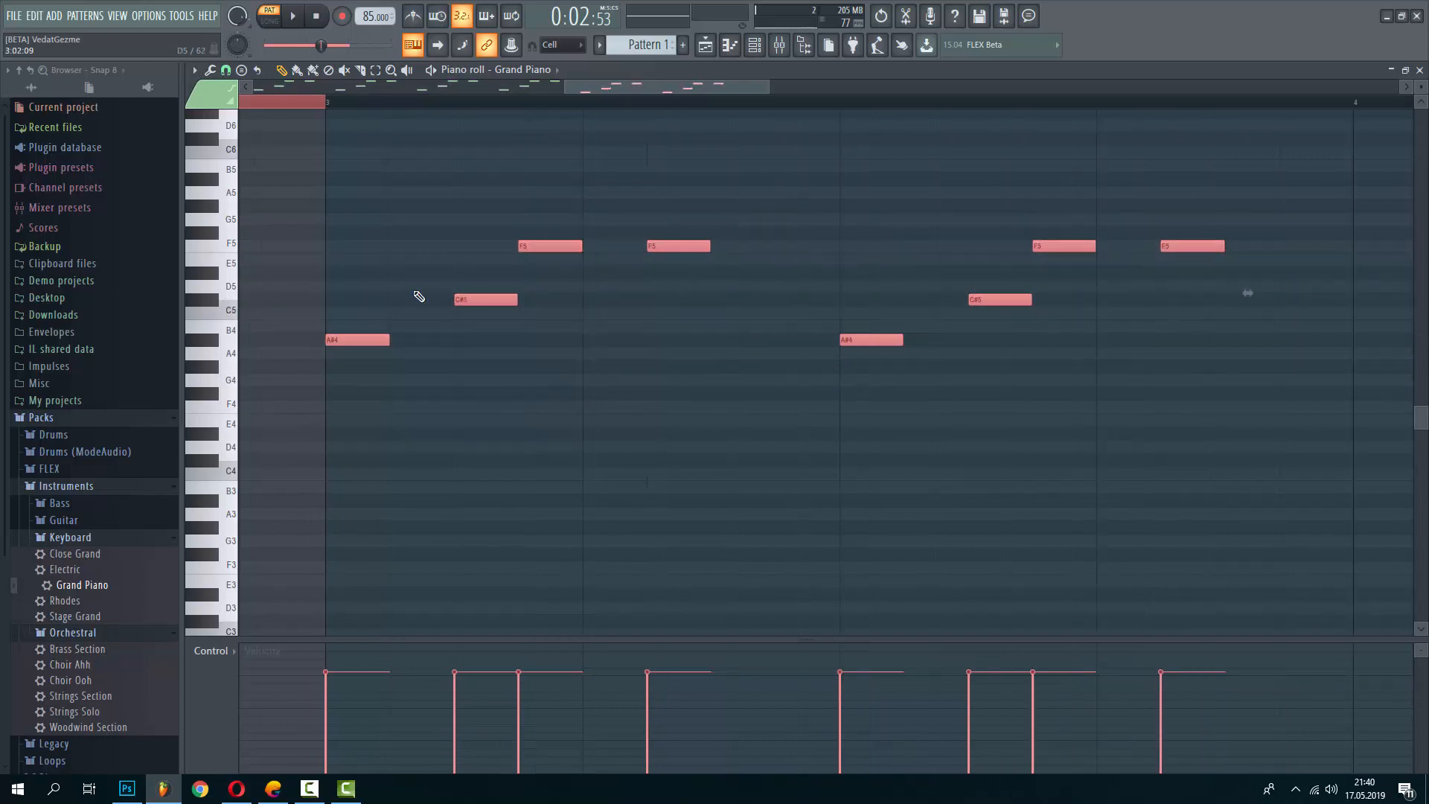
Select both C#5 notes in bar 3 and raise them one semitone to D5
{"action": "scroll", "coordinate": [414, 298], "scroll_direction": "down", "scroll_amount": 1}
{"action": "left_click_drag", "start_coordinate": [414, 281], "coordinate": [834, 315]}
{"action": "scroll", "coordinate": [425, 305], "scroll_direction": "up", "scroll_amount": 2}
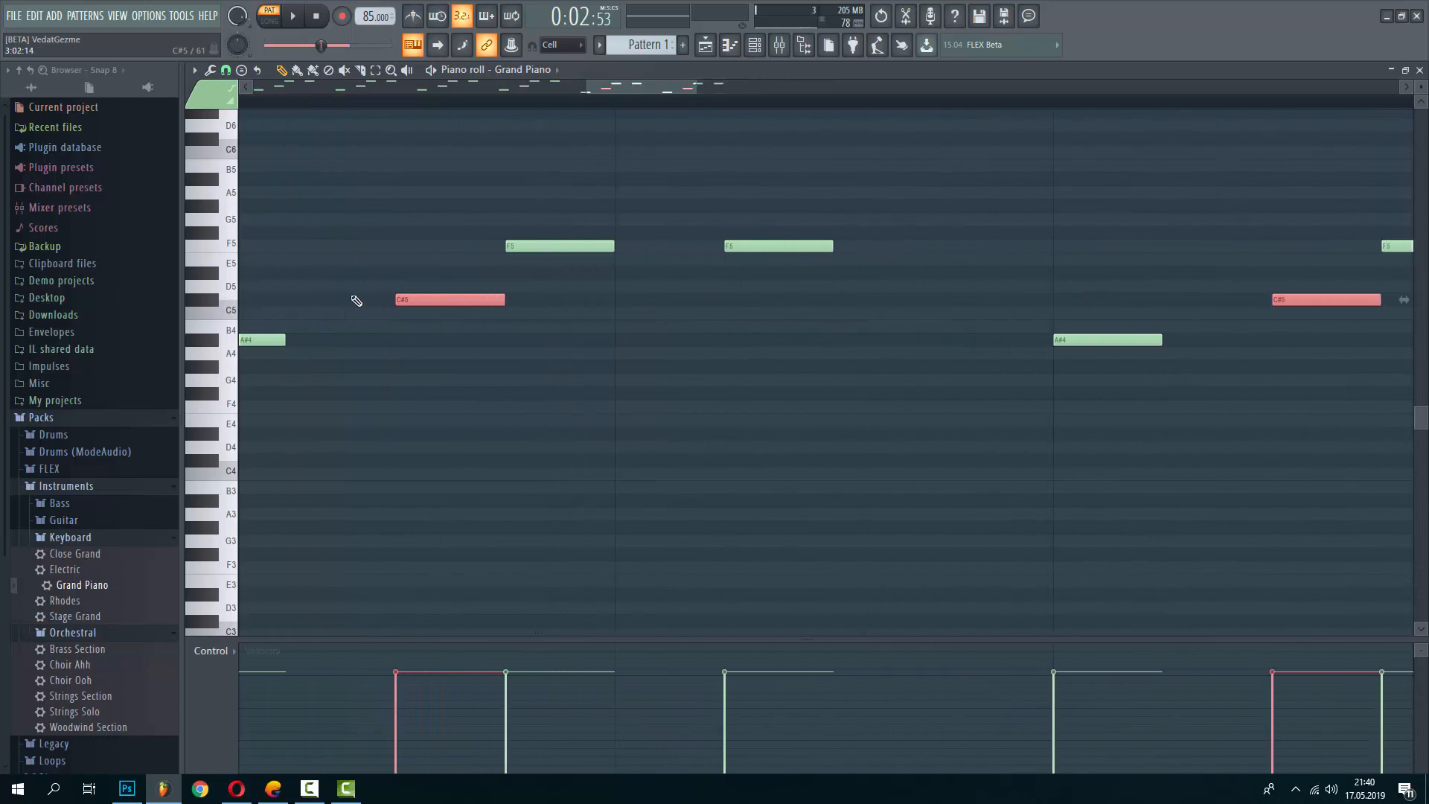
{"action": "key", "text": "shift+Up"}
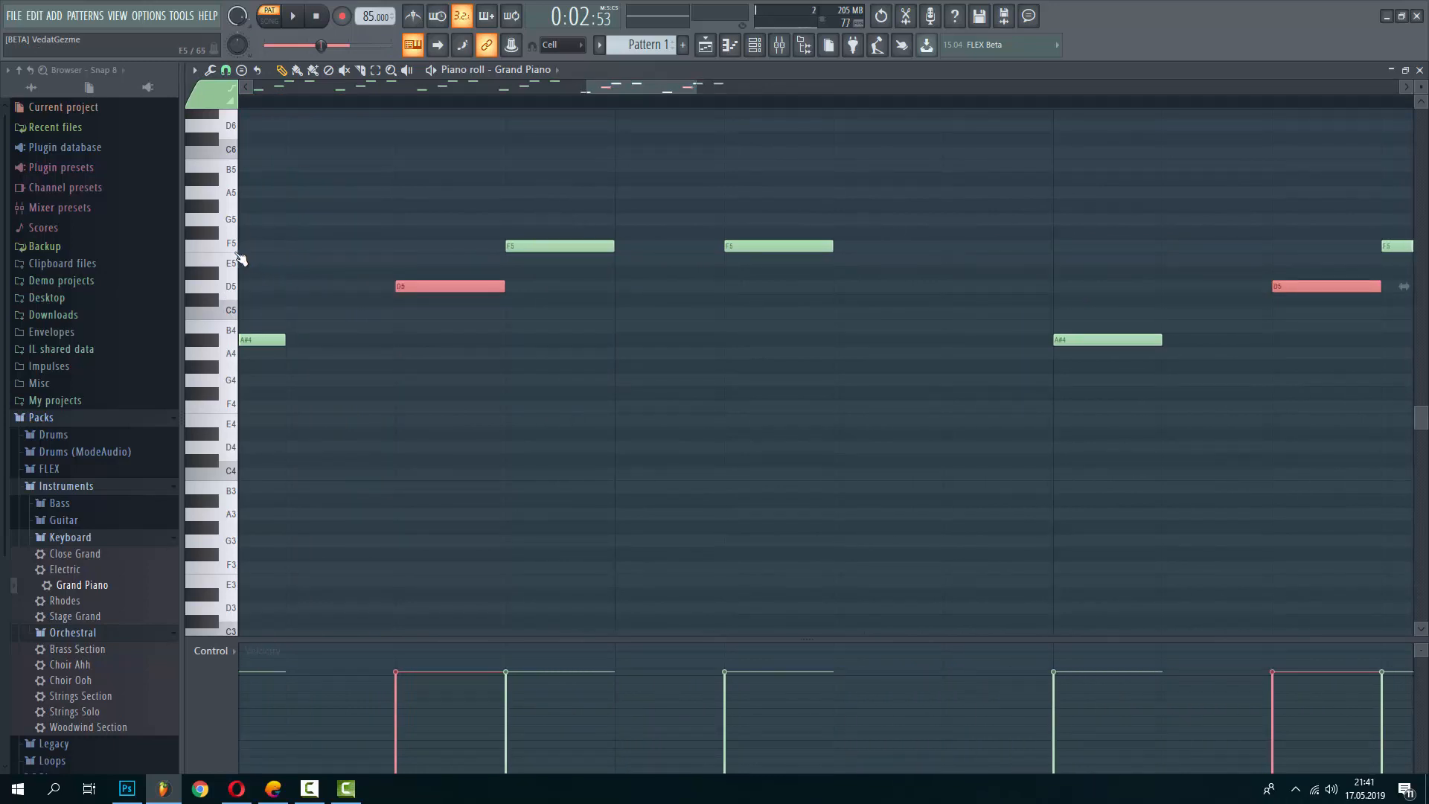
Play the melody, select the notes in bar 3 and duplicate them into bar 4
{"action": "key", "text": "space"}
{"action": "scroll", "coordinate": [399, 316], "scroll_direction": "down", "scroll_amount": 3}
{"action": "scroll", "coordinate": [637, 469], "scroll_direction": "down", "scroll_amount": 2}
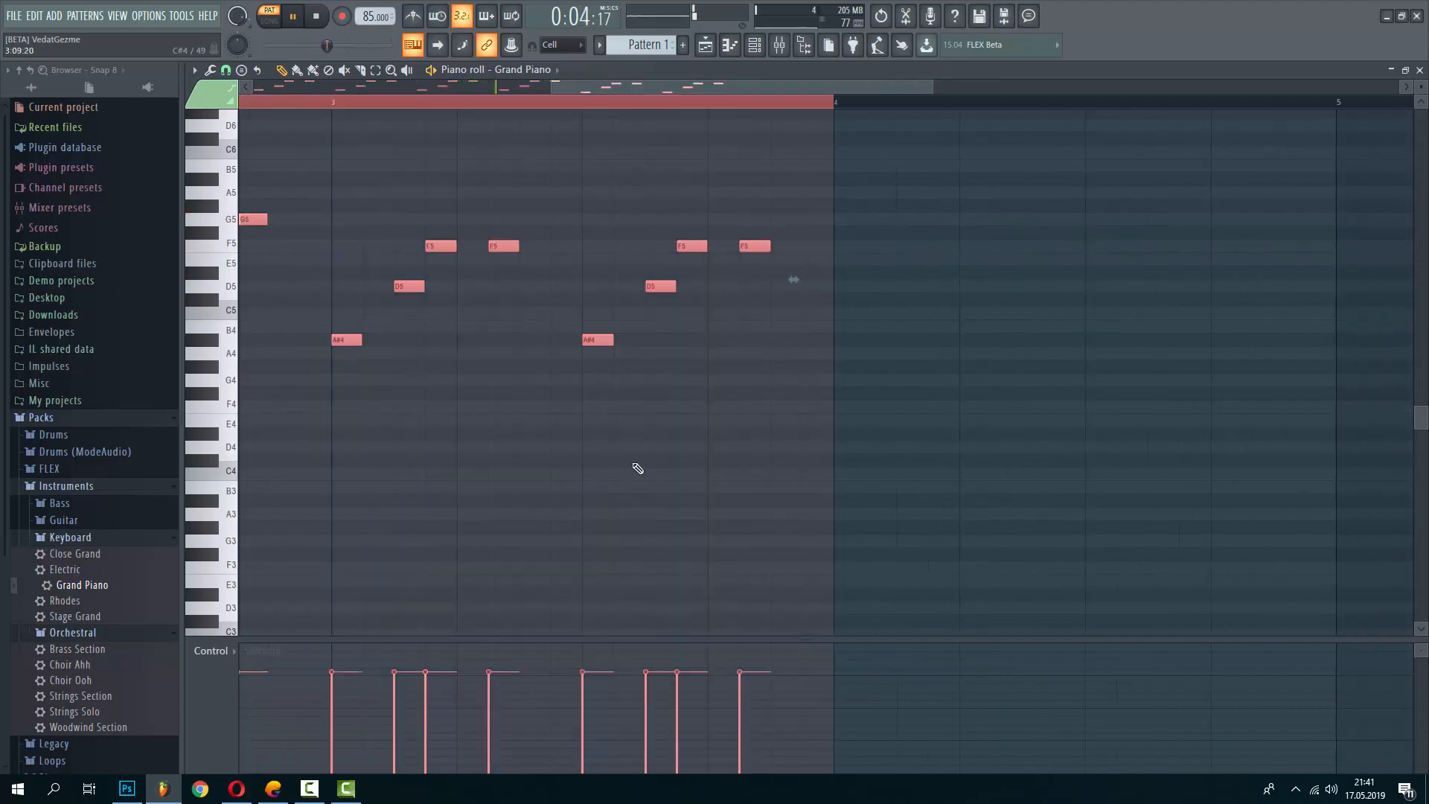
{"action": "scroll", "coordinate": [597, 494], "scroll_direction": "down", "scroll_amount": 2}
{"action": "scroll", "coordinate": [753, 450], "scroll_direction": "up", "scroll_amount": 3}
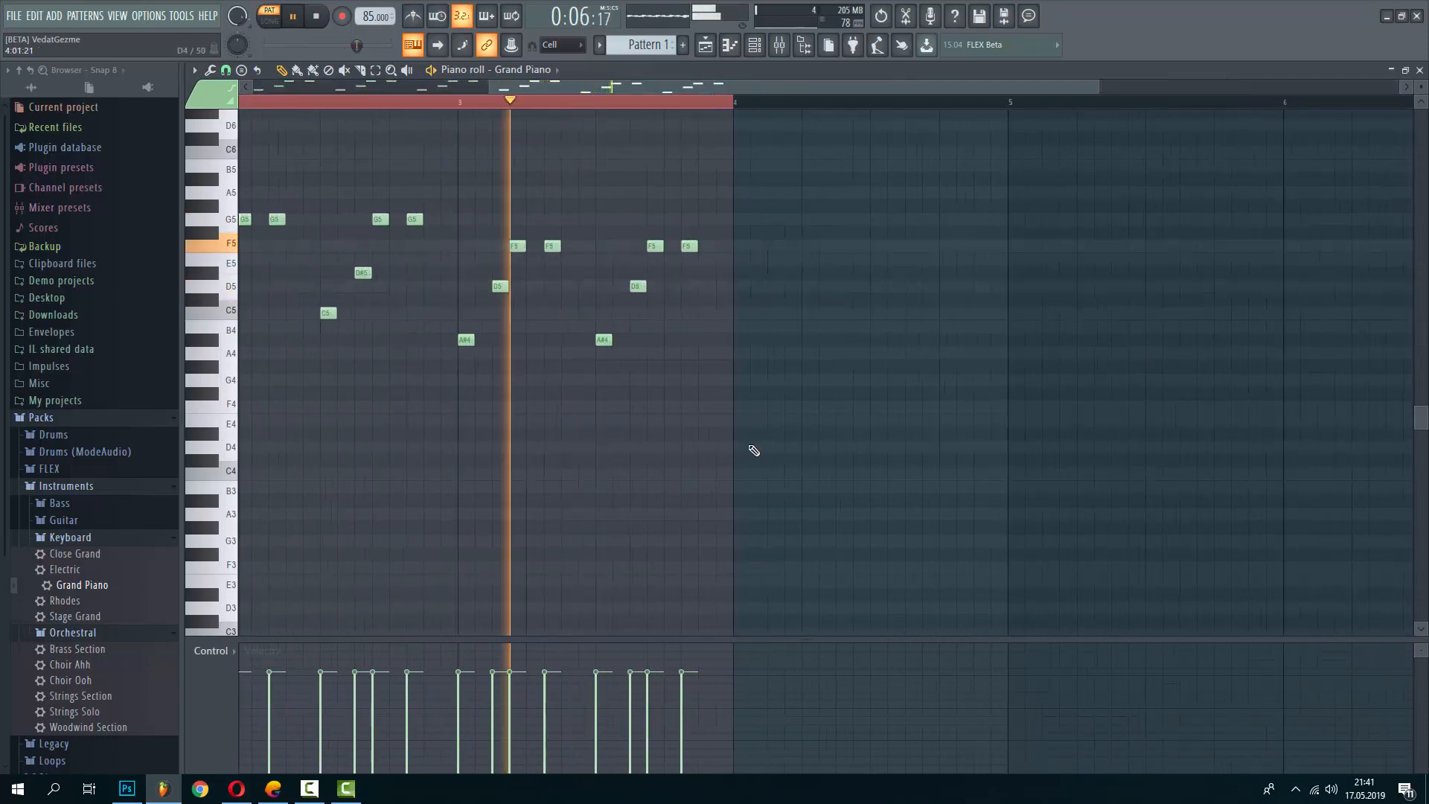
{"action": "left_click_drag", "start_coordinate": [753, 450], "coordinate": [446, 261]}
{"action": "scroll", "coordinate": [885, 381], "scroll_direction": "up", "scroll_amount": 3}
{"action": "scroll", "coordinate": [885, 380], "scroll_direction": "down", "scroll_amount": 4}
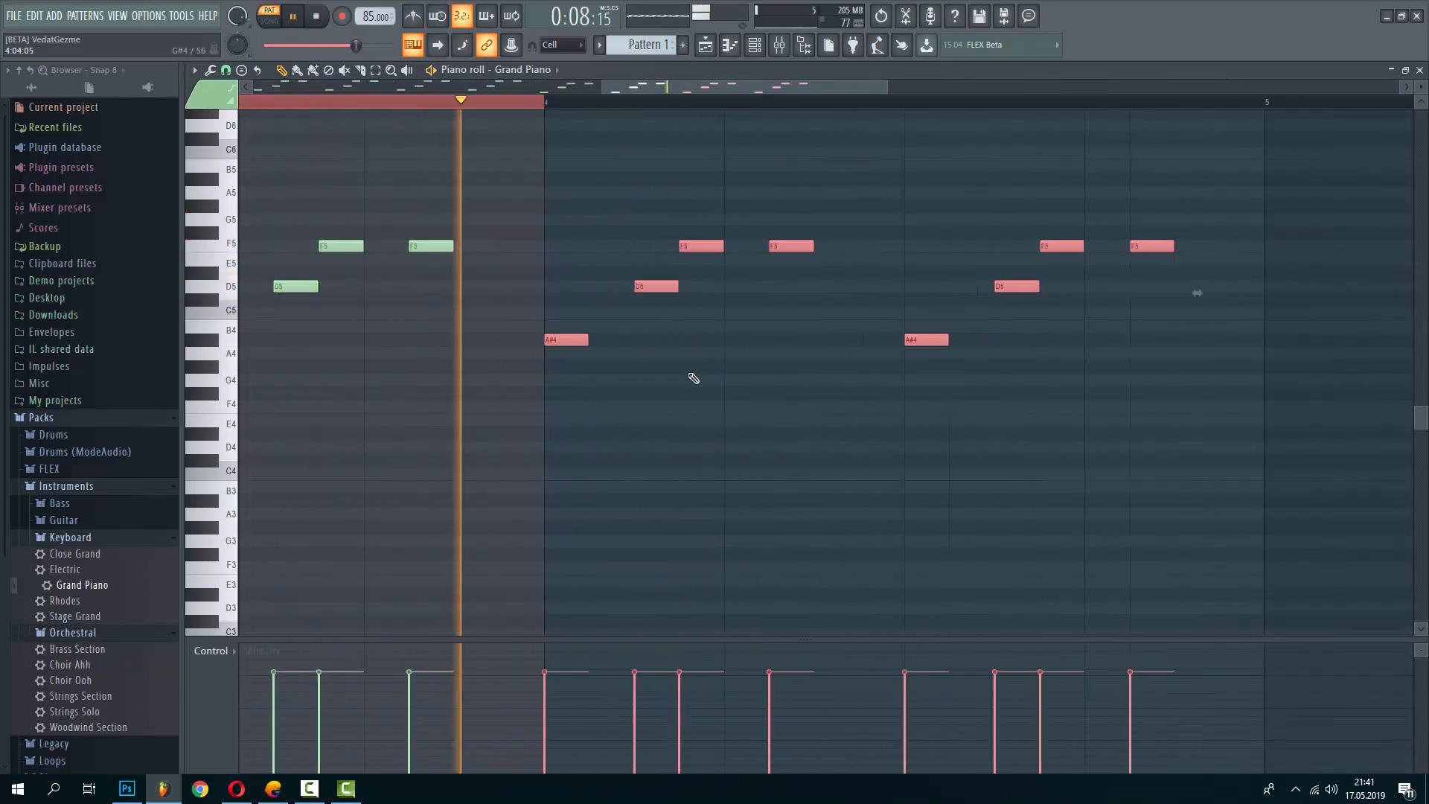
Stop playback and duplicate the A#4–D5–F5 phrase from bar 4 into bar 5
{"action": "scroll", "coordinate": [894, 441], "scroll_direction": "up", "scroll_amount": 4}
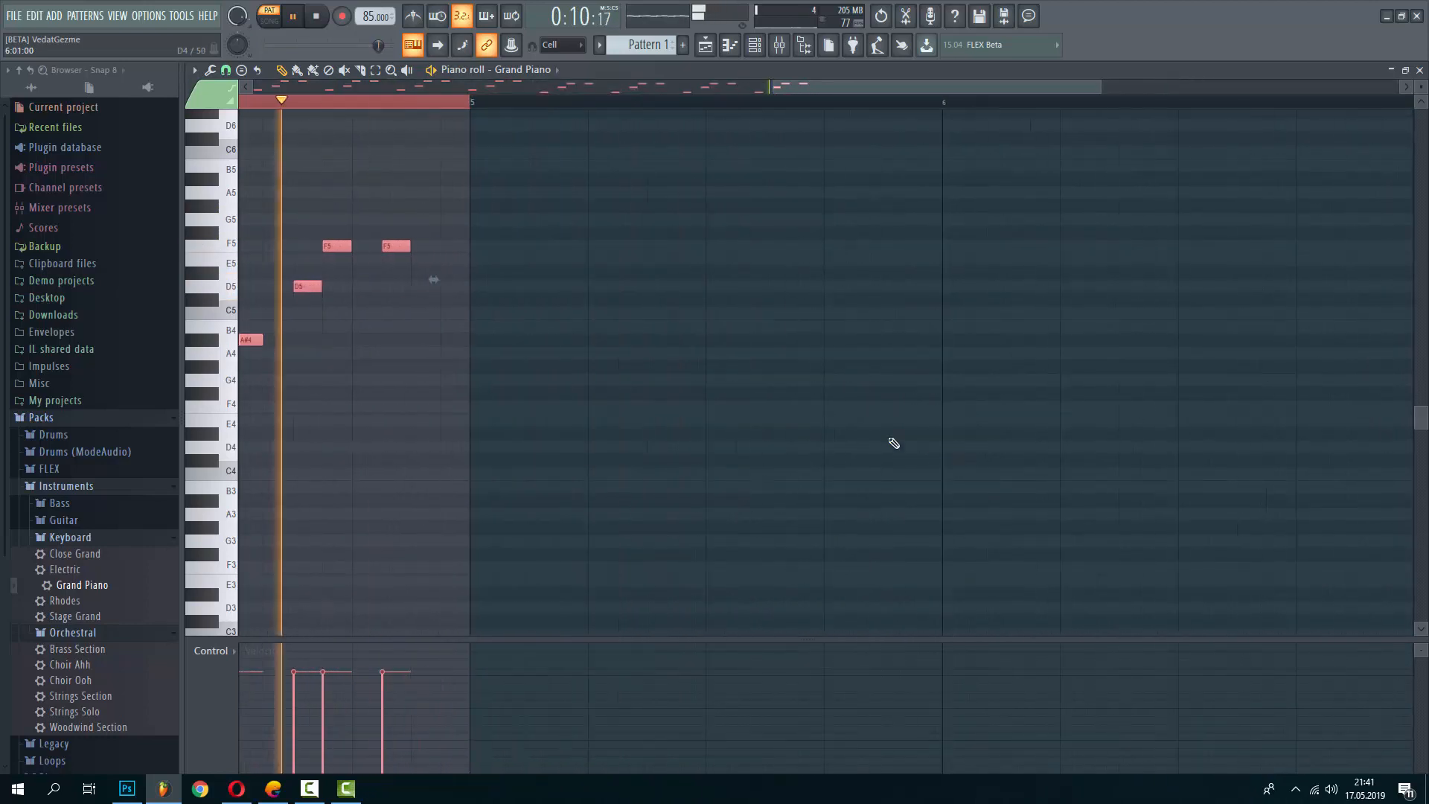
{"action": "key", "text": "space"}
{"action": "left_click_drag", "start_coordinate": [982, 453], "coordinate": [281, 223]}
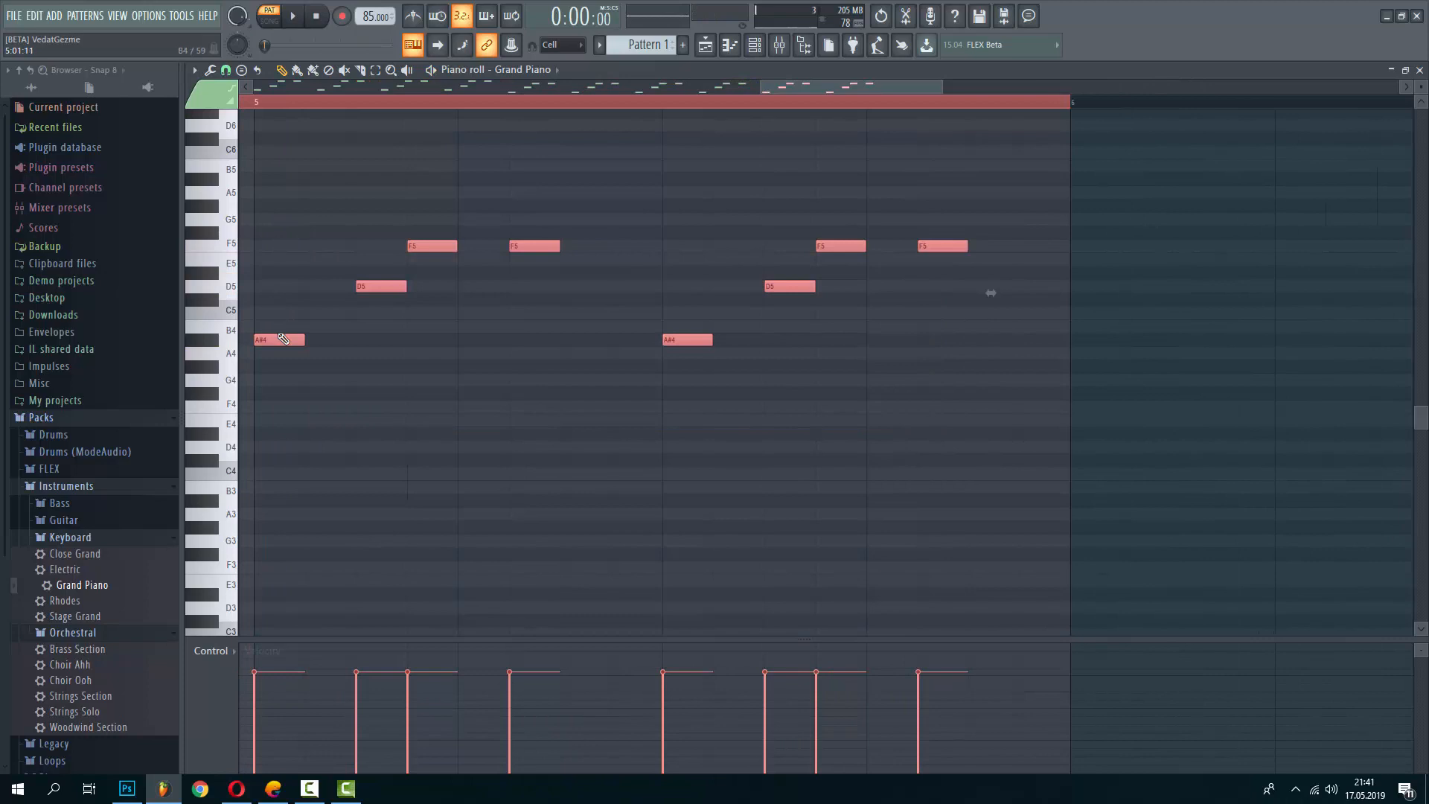
Transpose the bar 5 phrase down two semitones to start on G#4, play it and duplicate it into bar 6
{"action": "key", "text": "Down"}
{"action": "key", "text": "Down"}
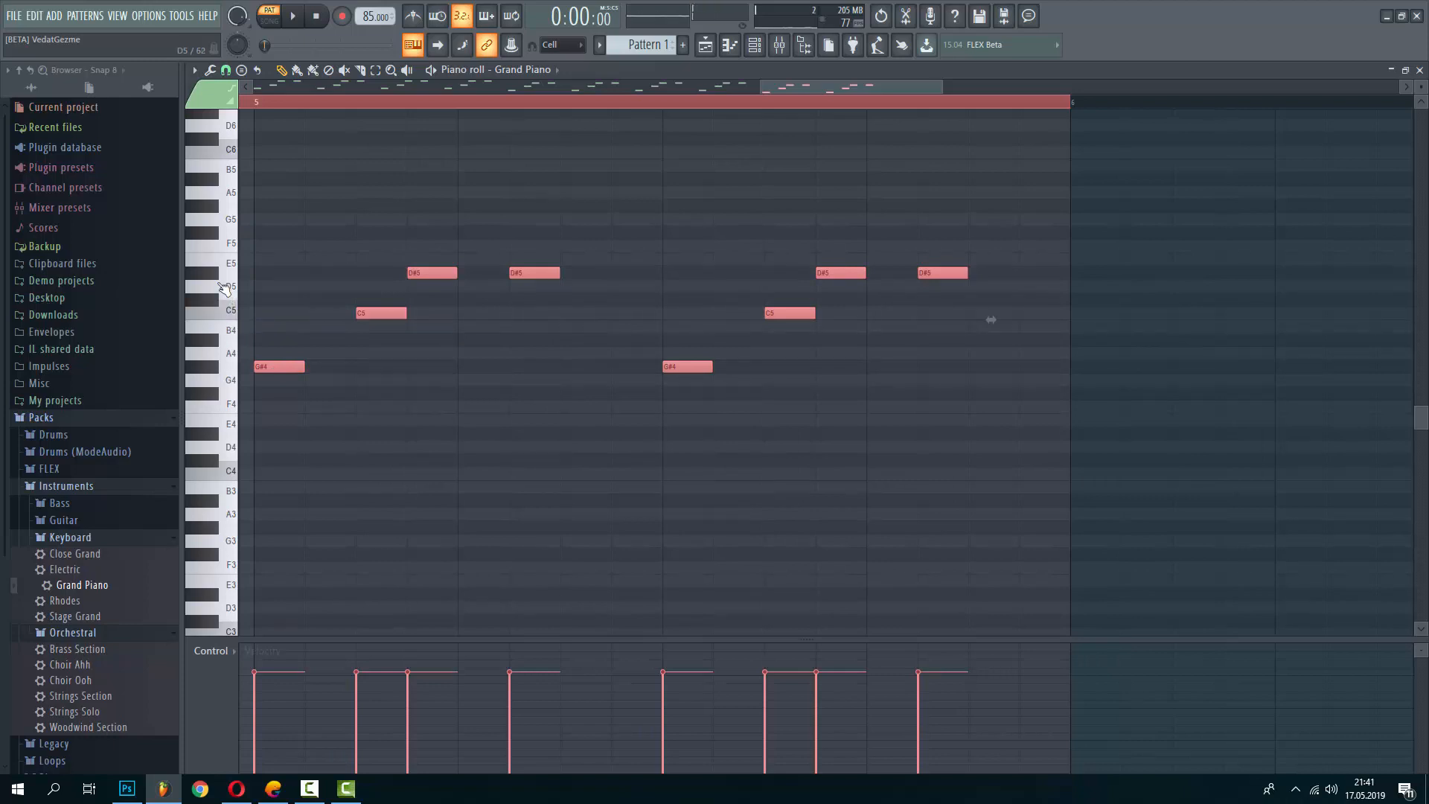
{"action": "key", "text": "space"}
{"action": "scroll", "coordinate": [577, 316], "scroll_direction": "down", "scroll_amount": 5}
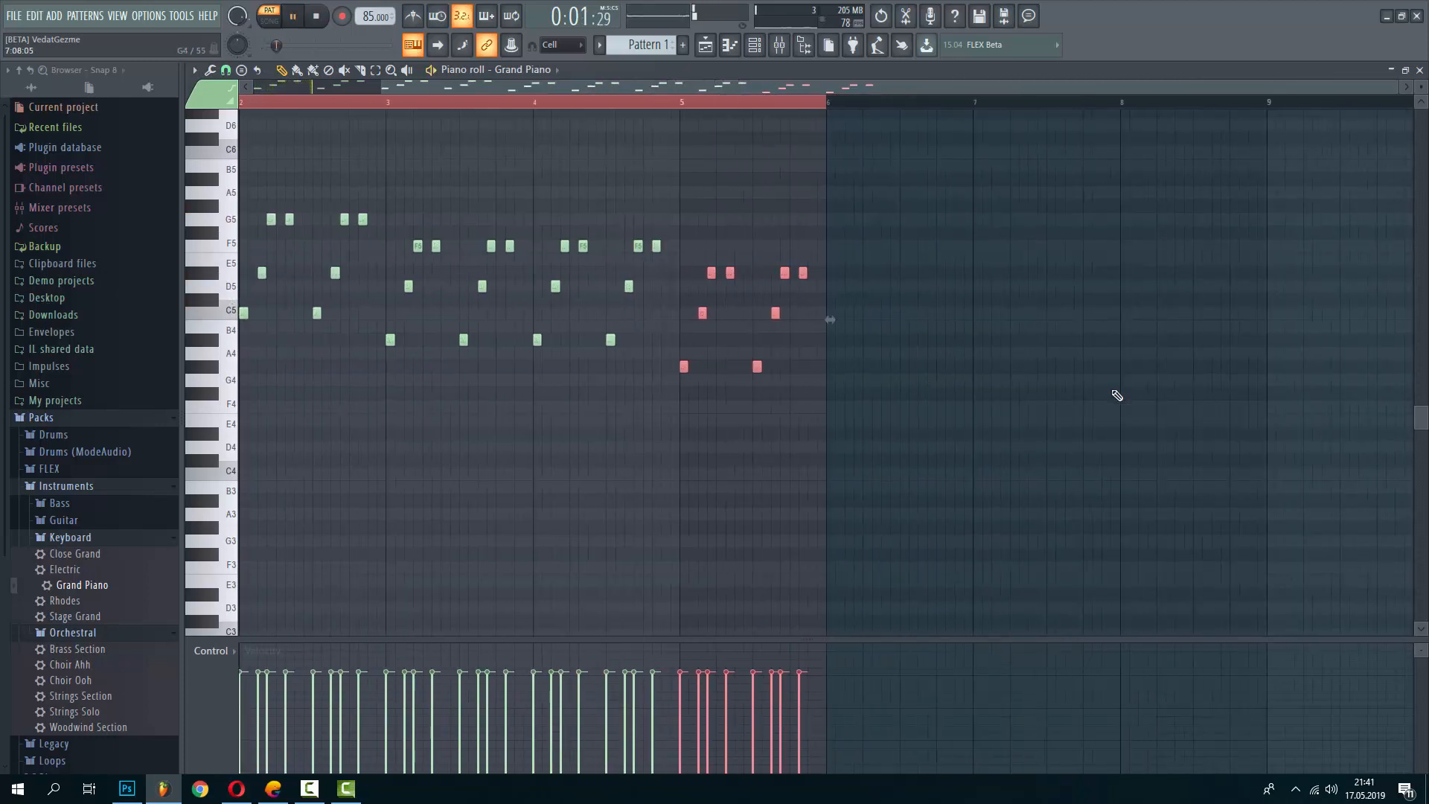
{"action": "scroll", "coordinate": [714, 387], "scroll_direction": "up", "scroll_amount": 2}
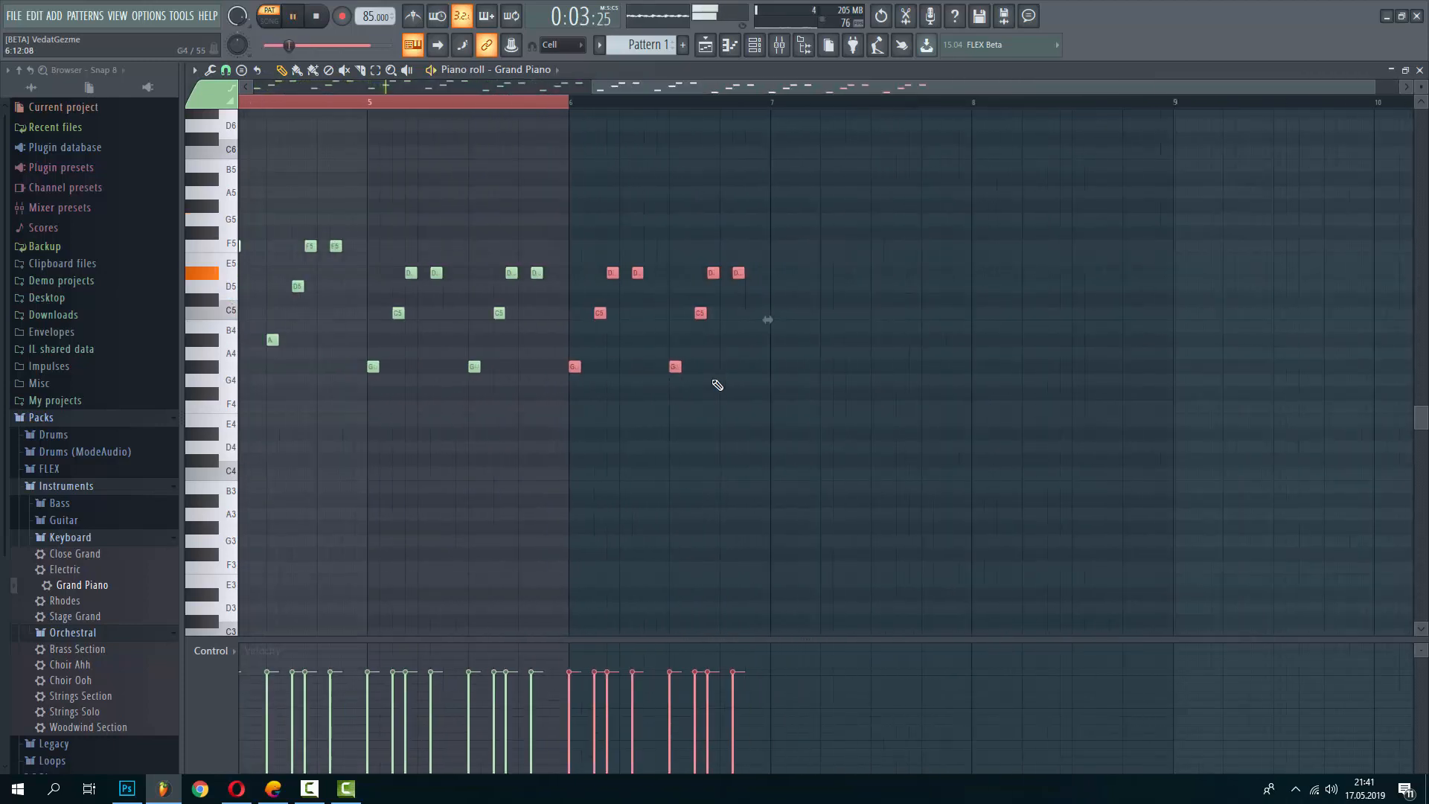
Play the full melody through bar 6 and review the G#4–C5–D#5 phrases in bars 5 and 6
{"action": "scroll", "coordinate": [715, 383], "scroll_direction": "up", "scroll_amount": 4}
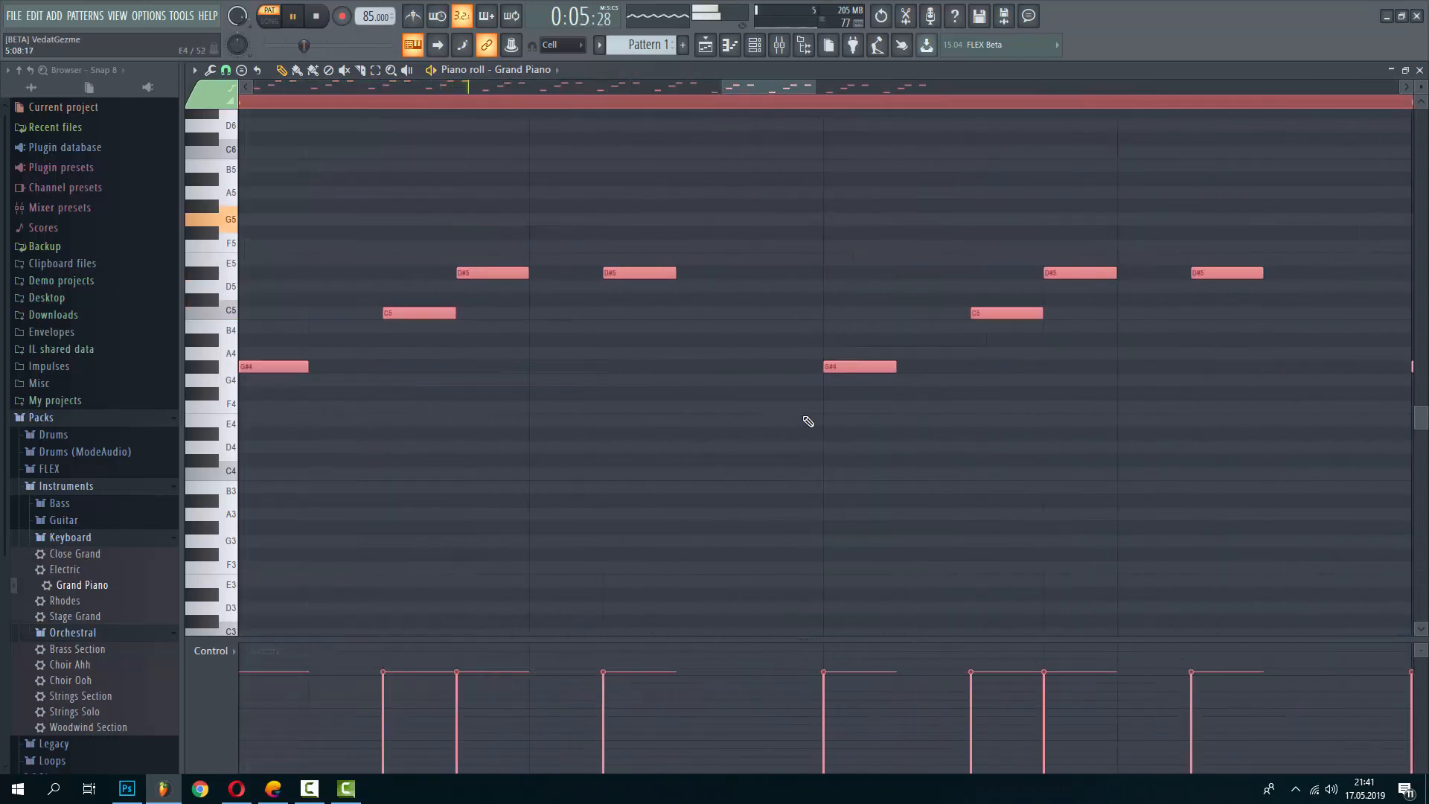
{"action": "scroll", "coordinate": [808, 422], "scroll_direction": "up", "scroll_amount": 2}
{"action": "scroll", "coordinate": [744, 406], "scroll_direction": "down", "scroll_amount": 2}
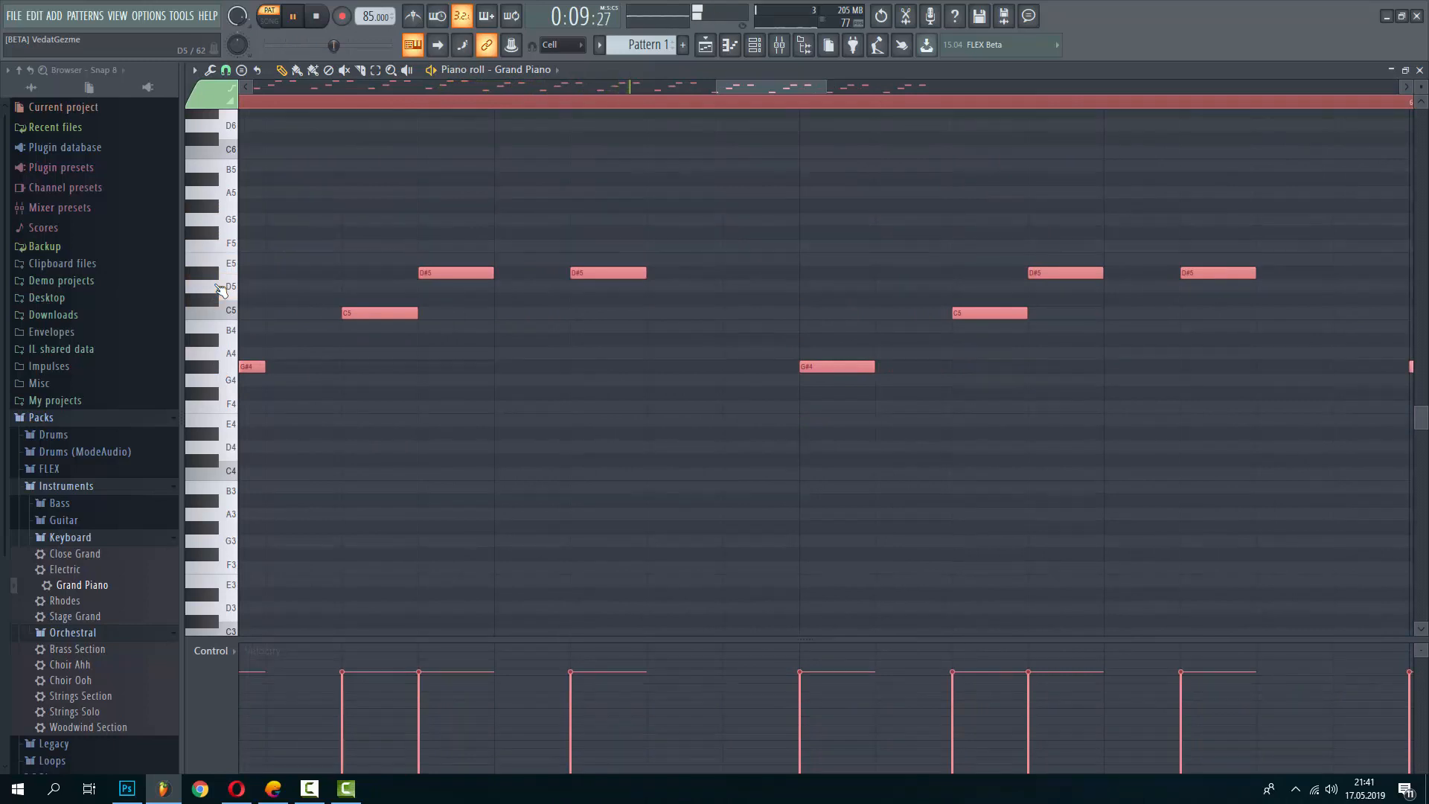
{"action": "scroll", "coordinate": [533, 387], "scroll_direction": "down", "scroll_amount": 3}
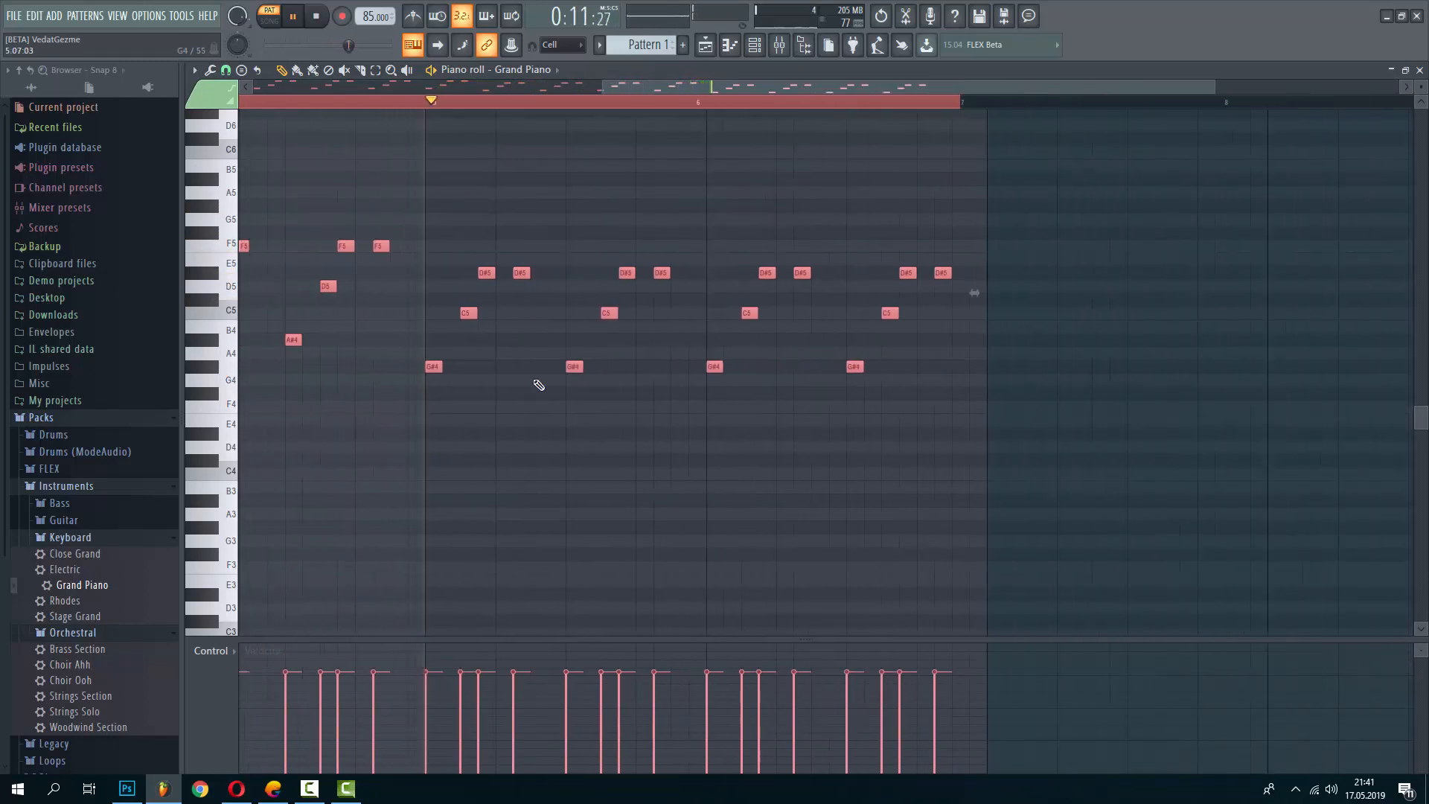
{"action": "scroll", "coordinate": [538, 385], "scroll_direction": "down", "scroll_amount": 3}
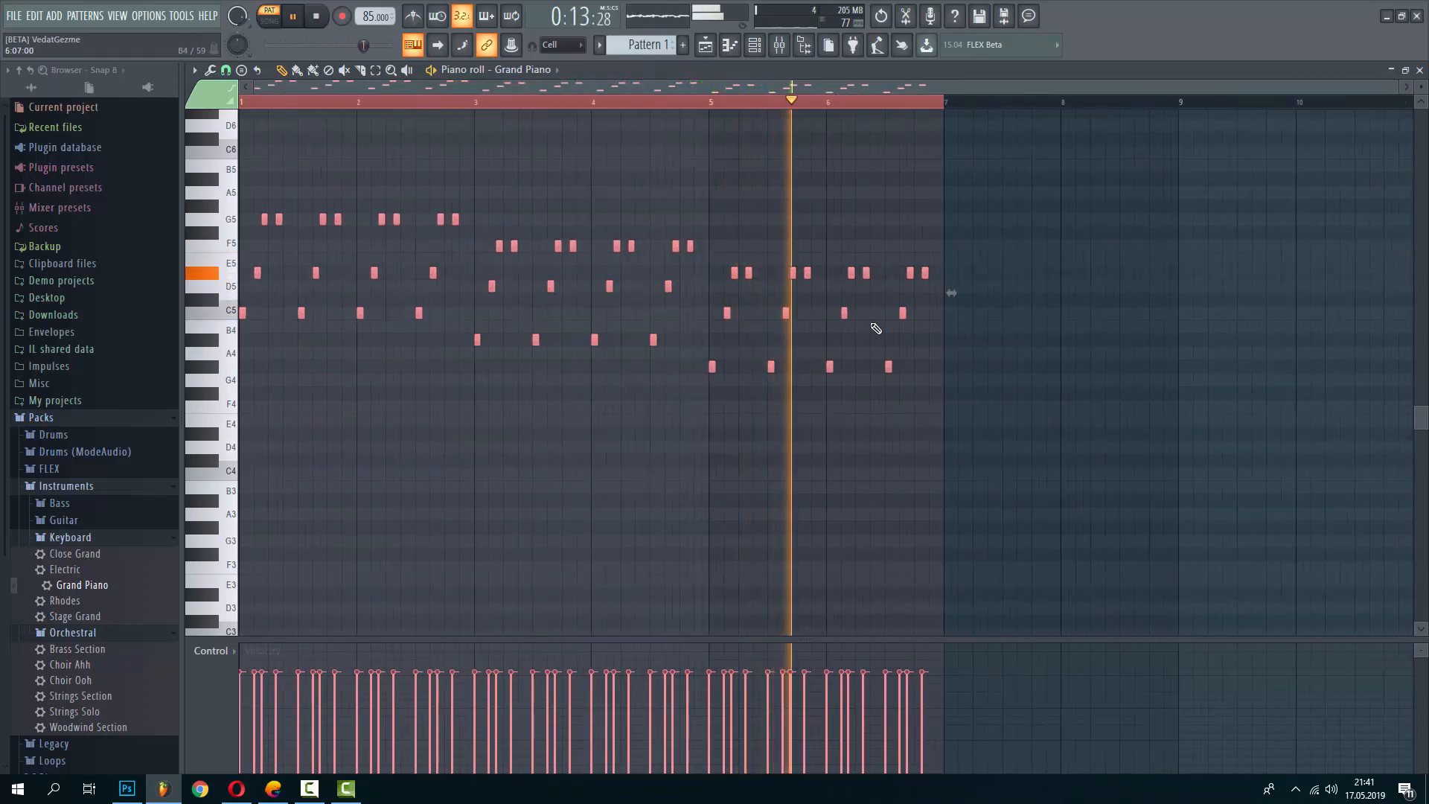
Close the piano roll, add the Stage Grand preset as a new channel and close its plugin window
{"action": "key", "text": "F7"}
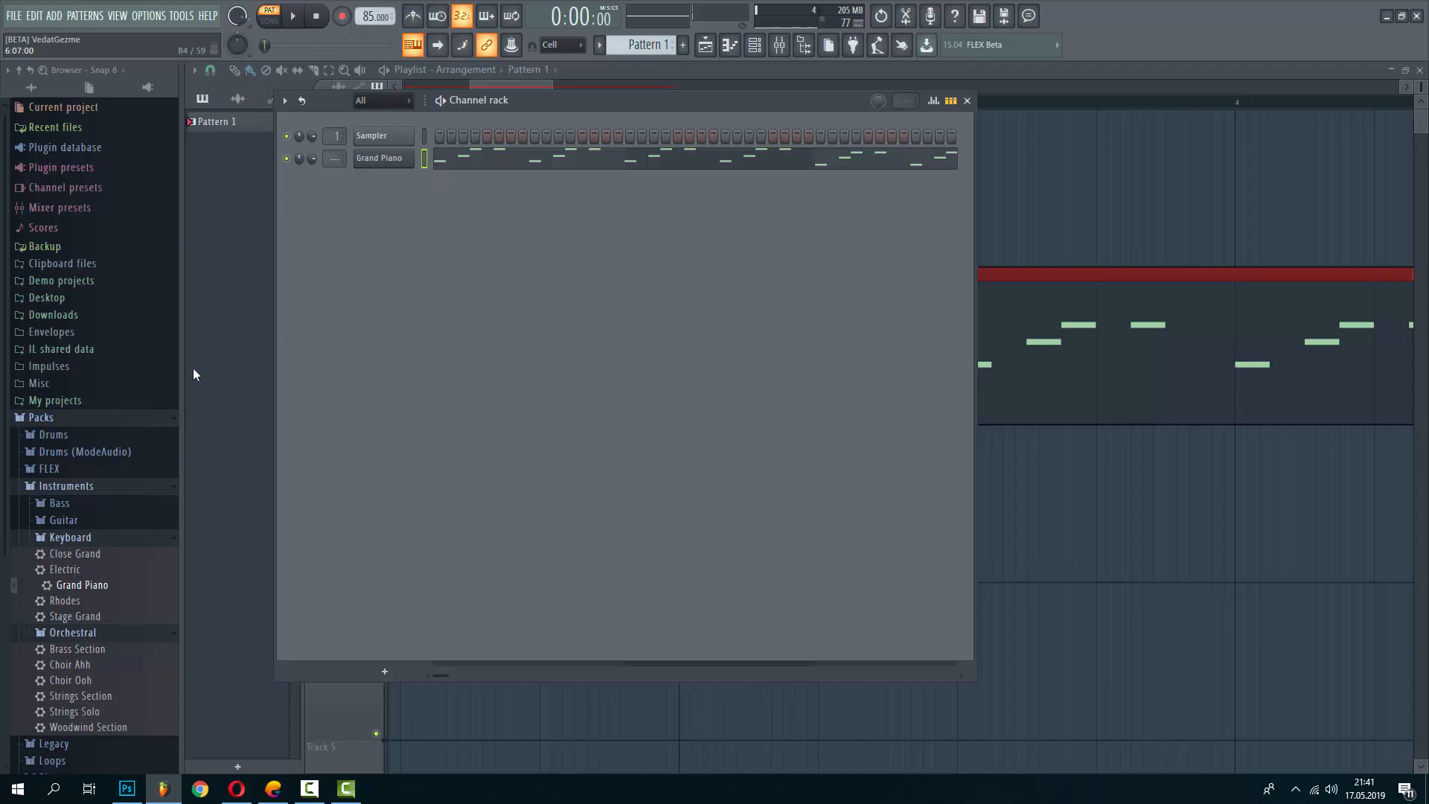
{"action": "right_click", "coordinate": [112, 616]}
{"action": "left_click", "coordinate": [205, 630]}
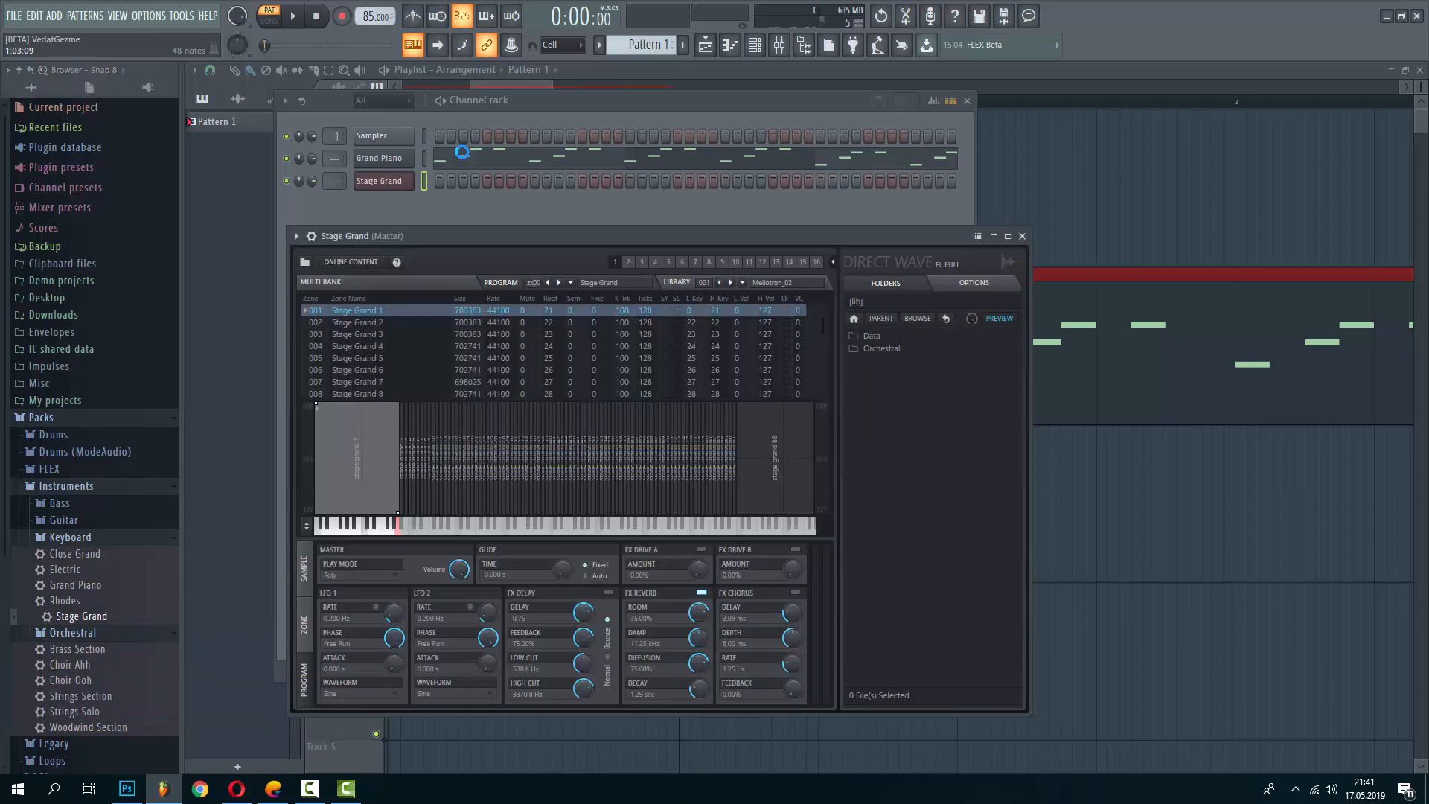
{"action": "key", "text": "Escape"}
{"action": "key", "text": "c"}
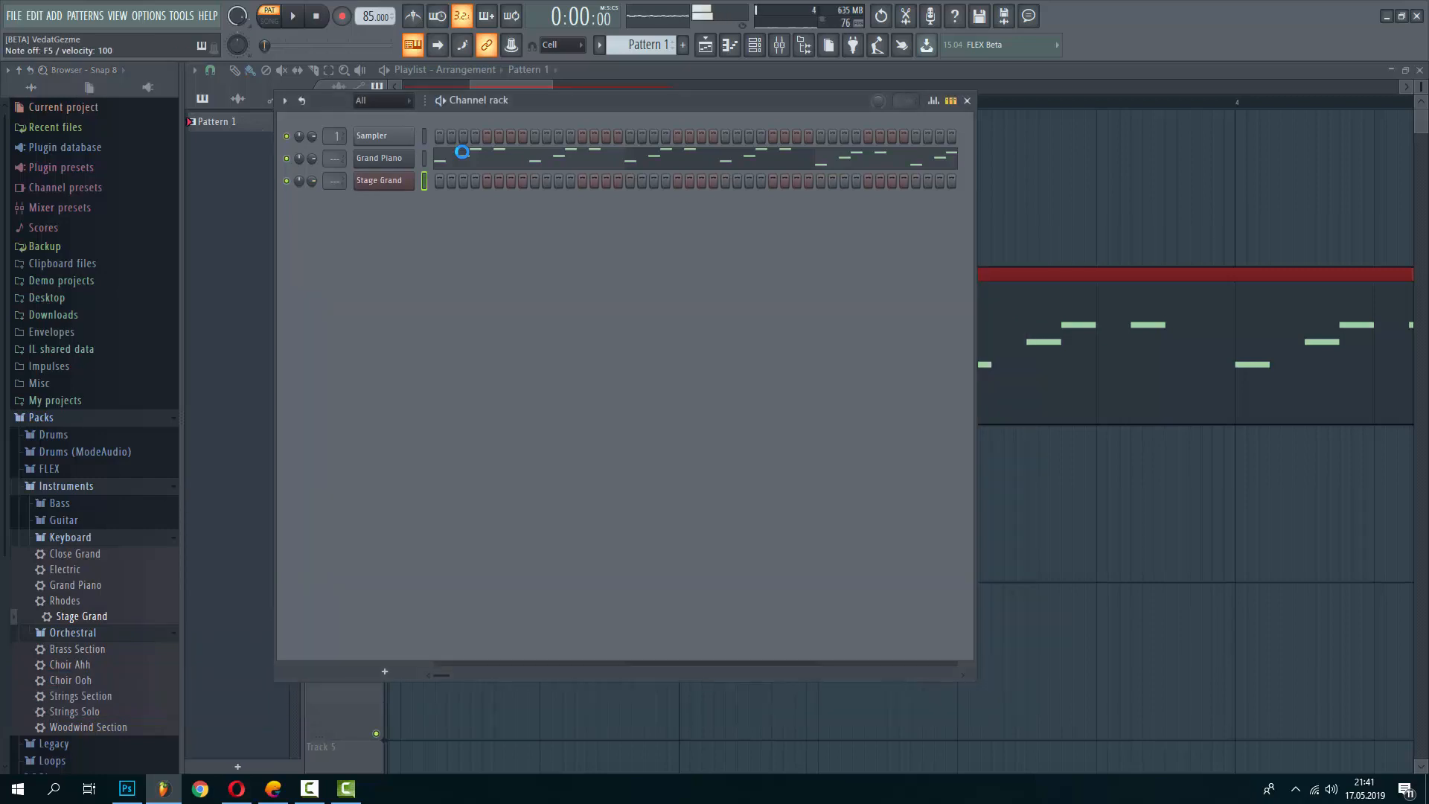
Cut the melody notes from the Grand Piano channel, paste them into the Stage Grand channel and start playback
{"action": "left_click", "coordinate": [426, 168]}
{"action": "key", "text": "ctrl+x"}
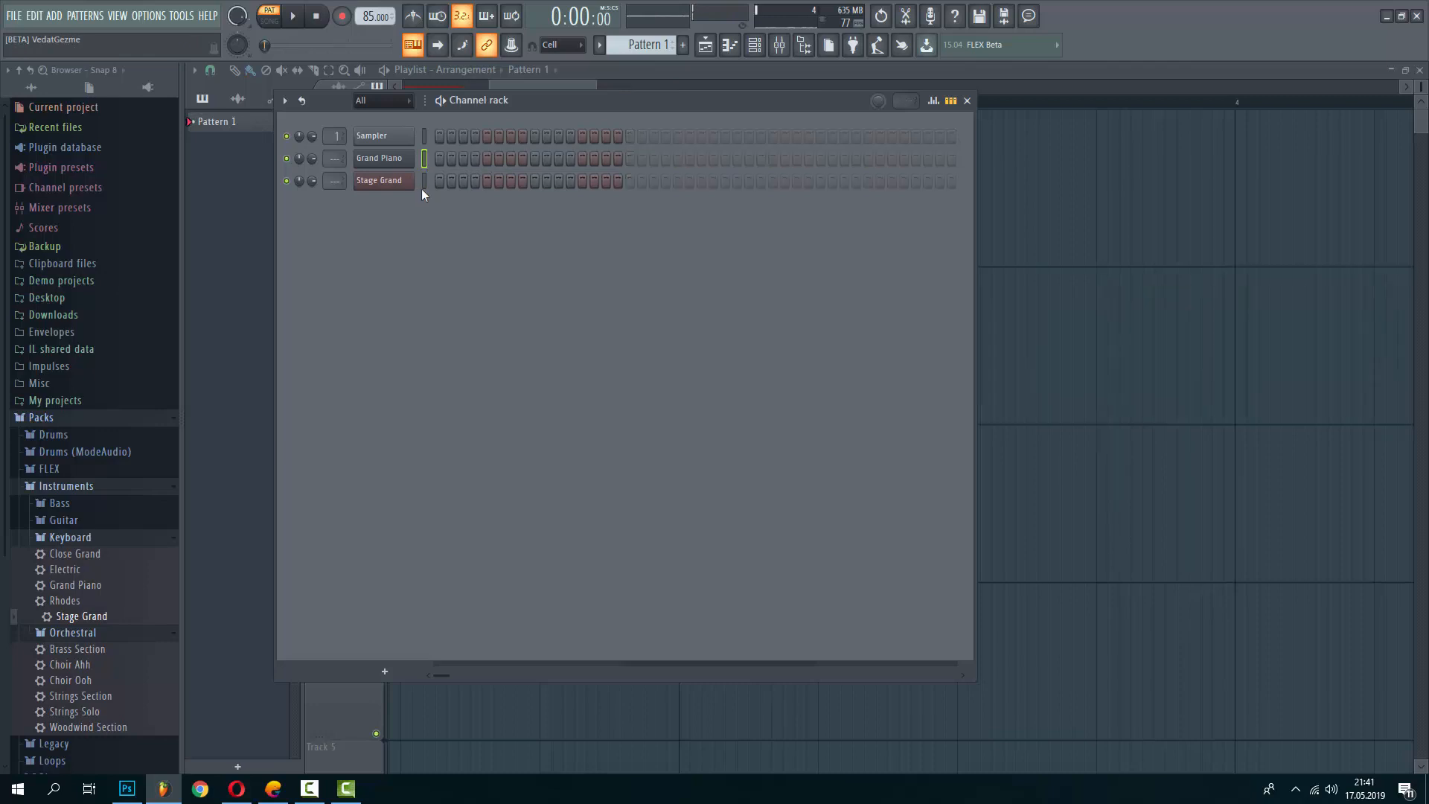
{"action": "left_click", "coordinate": [422, 188]}
{"action": "key", "text": "ctrl+v"}
{"action": "key", "text": "space"}
Select all Stage Grand melody notes in the piano roll, lower them one octave to start on C4 and play them
{"action": "left_click", "coordinate": [469, 186]}
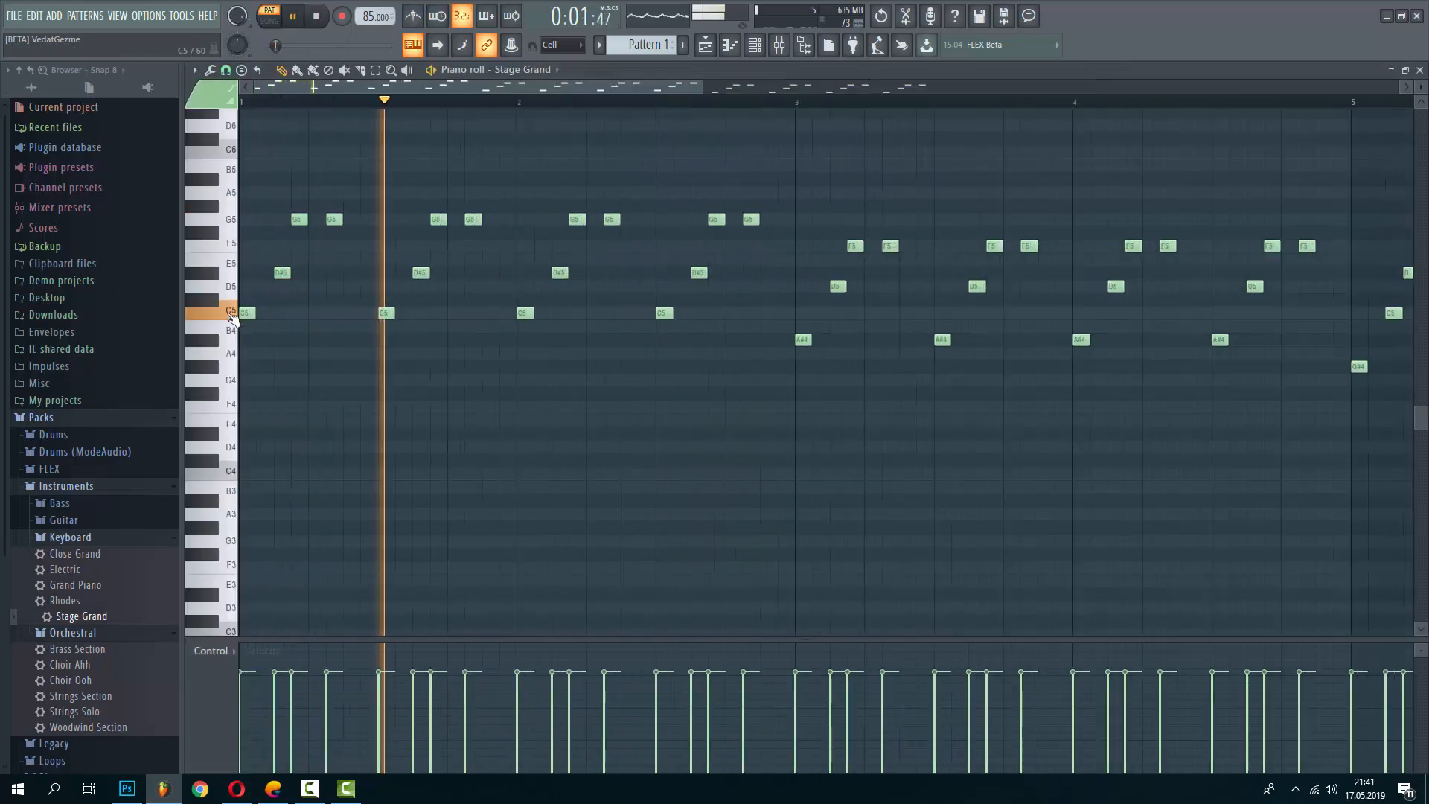
{"action": "key", "text": "space"}
{"action": "key", "text": "ctrl+a"}
{"action": "left_click_drag", "start_coordinate": [245, 316], "coordinate": [128, 479]}
{"action": "key", "text": "space"}
{"action": "scroll", "coordinate": [264, 417], "scroll_direction": "down", "scroll_amount": 5}
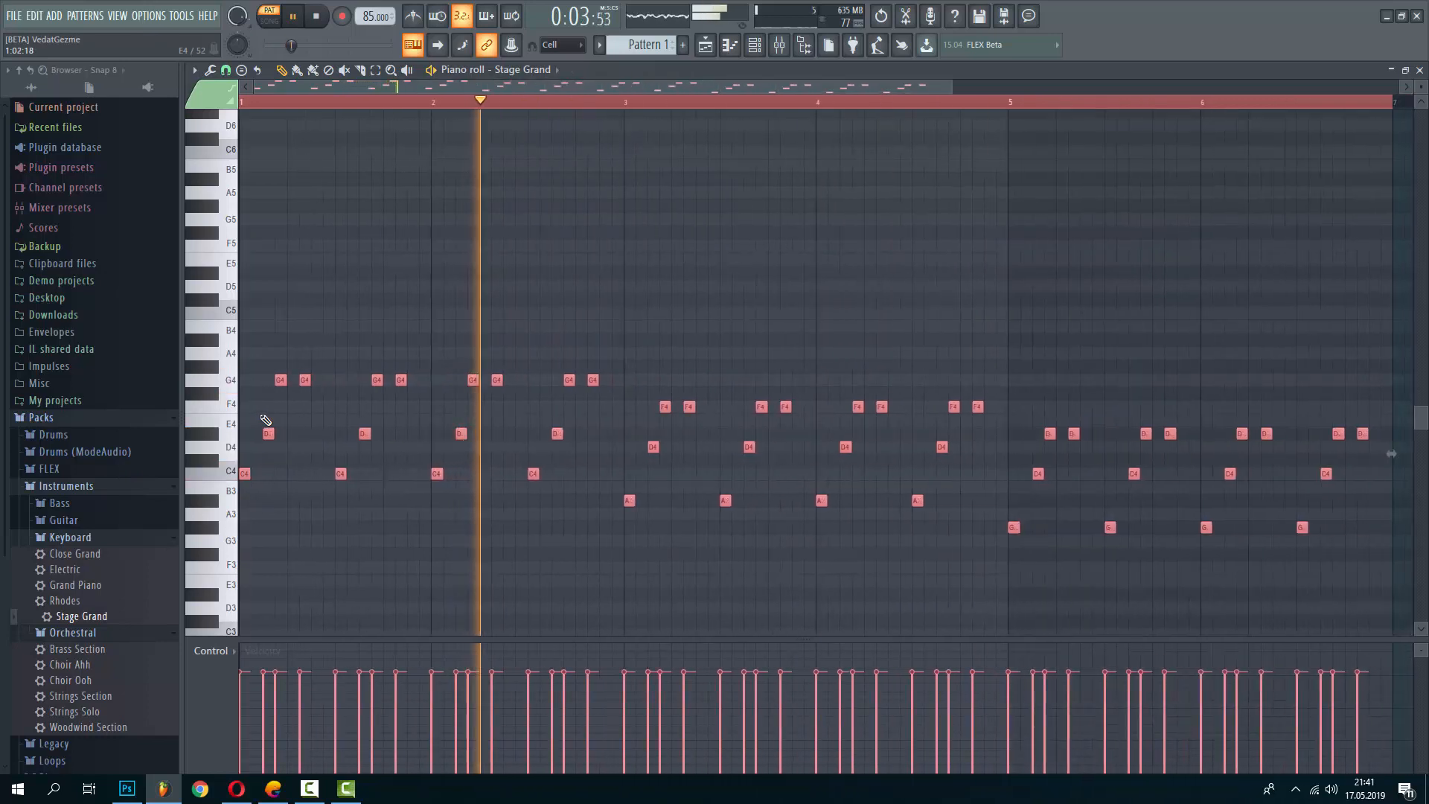
{"action": "key", "text": "Escape"}
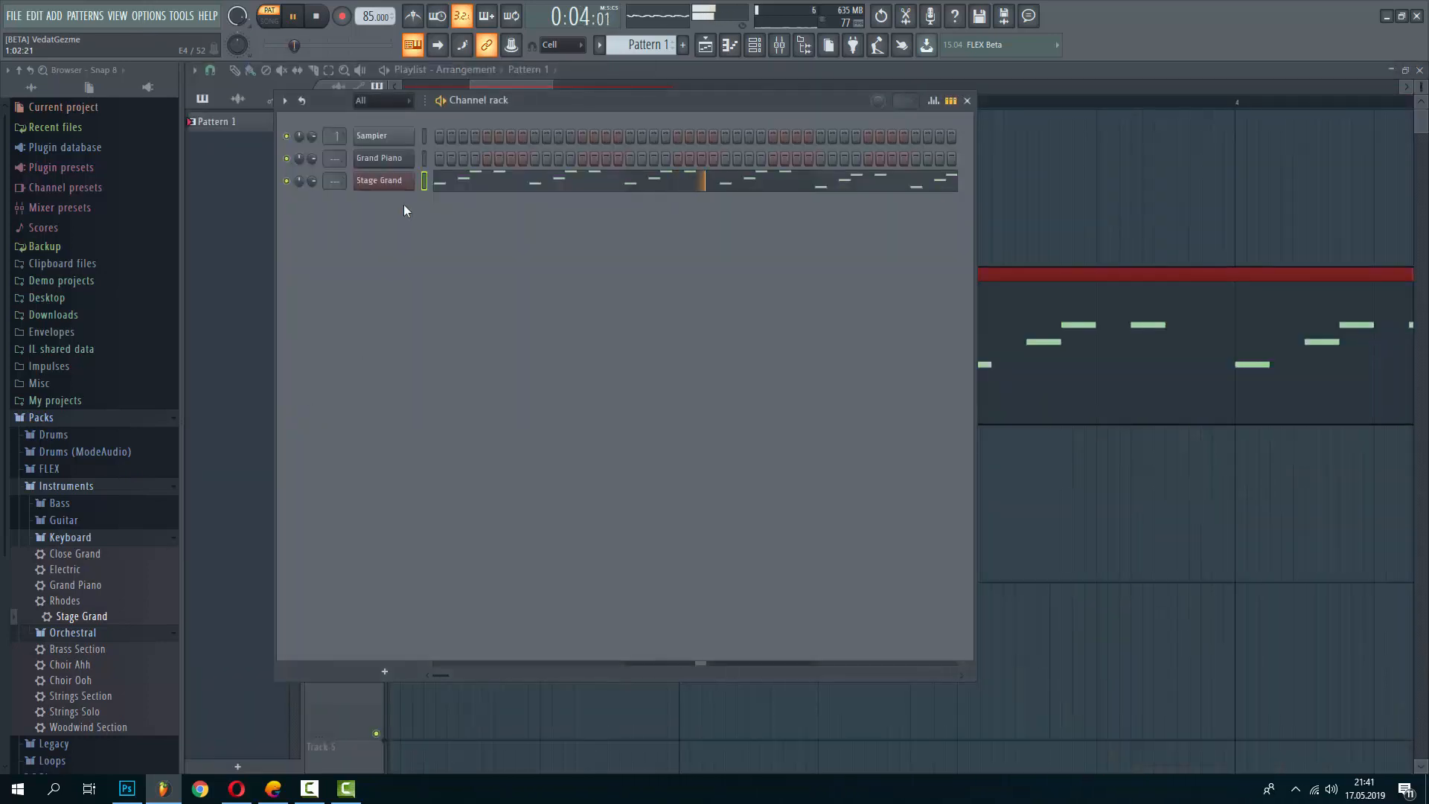
Select the Grand Piano channel and activate its steps 1, 3, 4, 6 and 7 while auditioning the pattern
{"action": "left_click", "coordinate": [425, 159]}
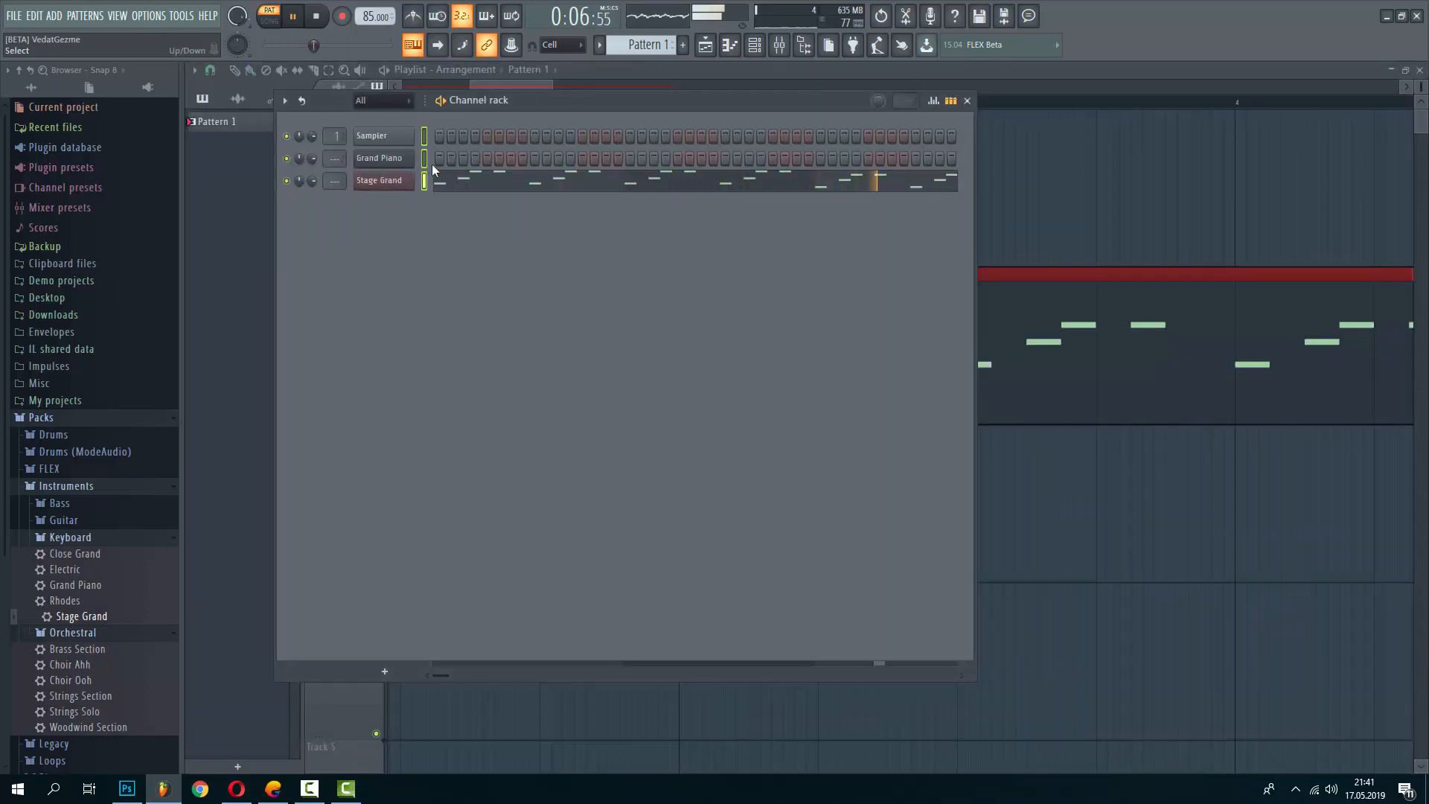
{"action": "left_click", "coordinate": [474, 159]}
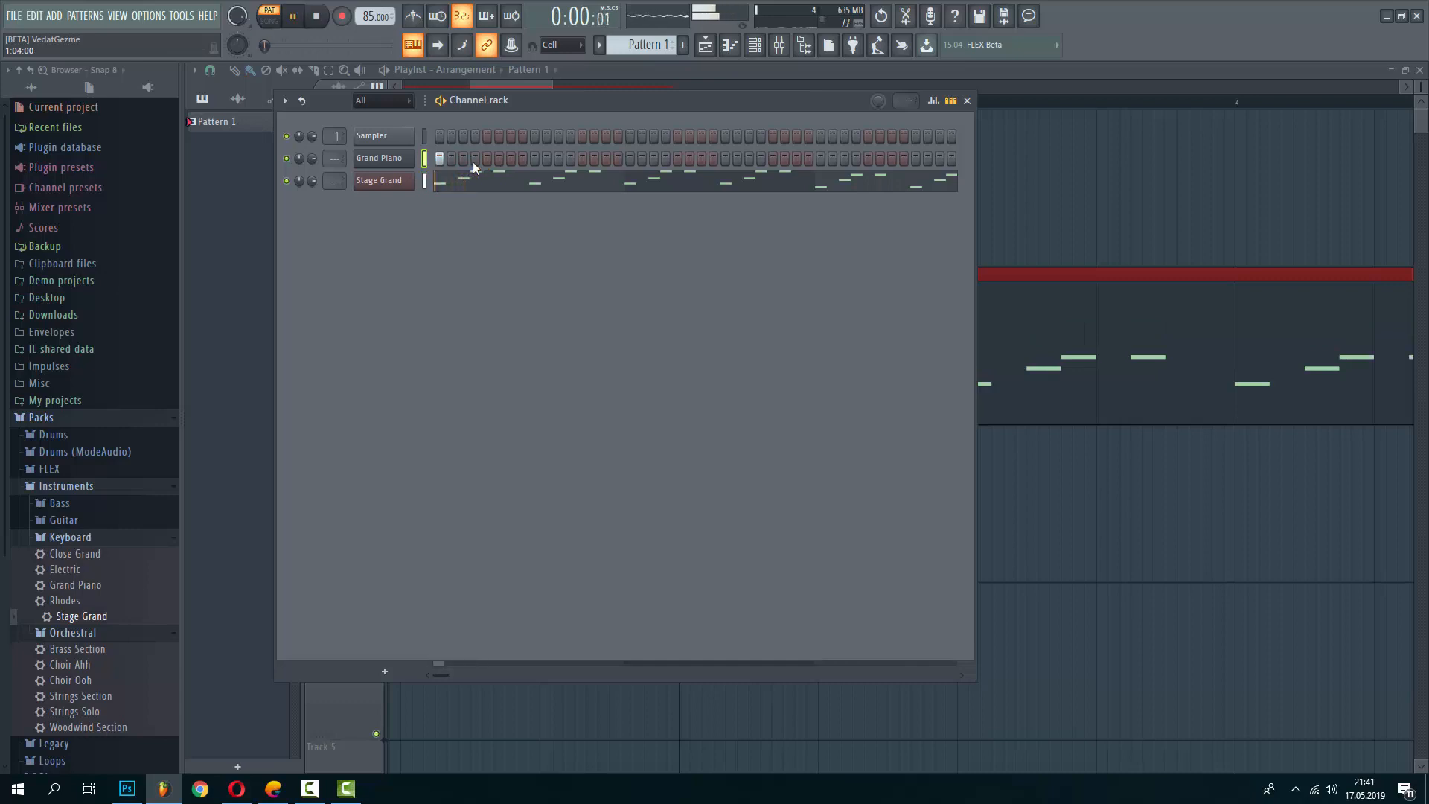
{"action": "left_click", "coordinate": [509, 159]}
{"action": "key", "text": "space"}
{"action": "key", "text": "space"}
{"action": "left_click", "coordinate": [496, 158]}
{"action": "left_click", "coordinate": [463, 159]}
{"action": "key", "text": "space"}
Open the Grand Piano channel in the piano roll and move its five C5 notes down one octave to C4
{"action": "right_click", "coordinate": [378, 158]}
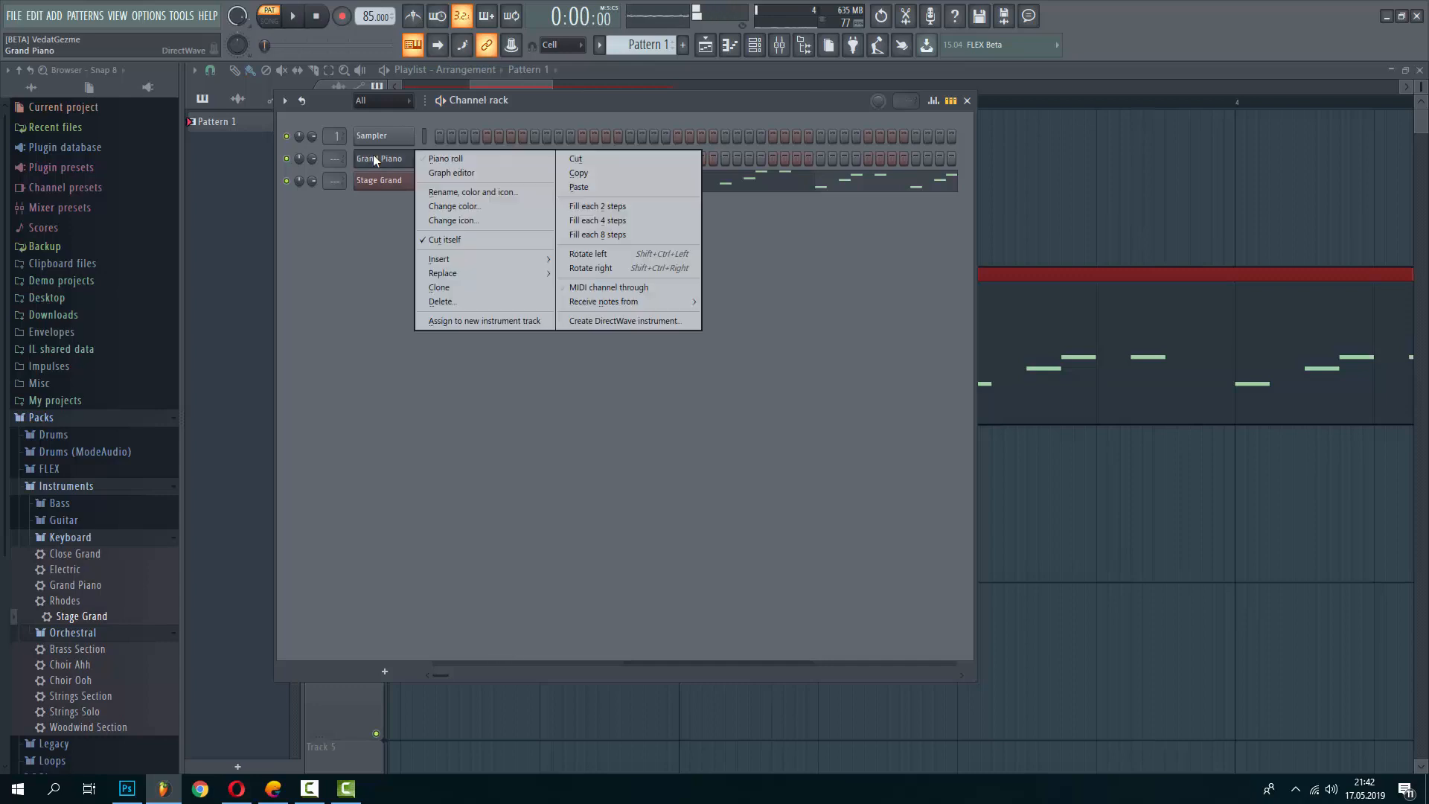
{"action": "left_click", "coordinate": [514, 159]}
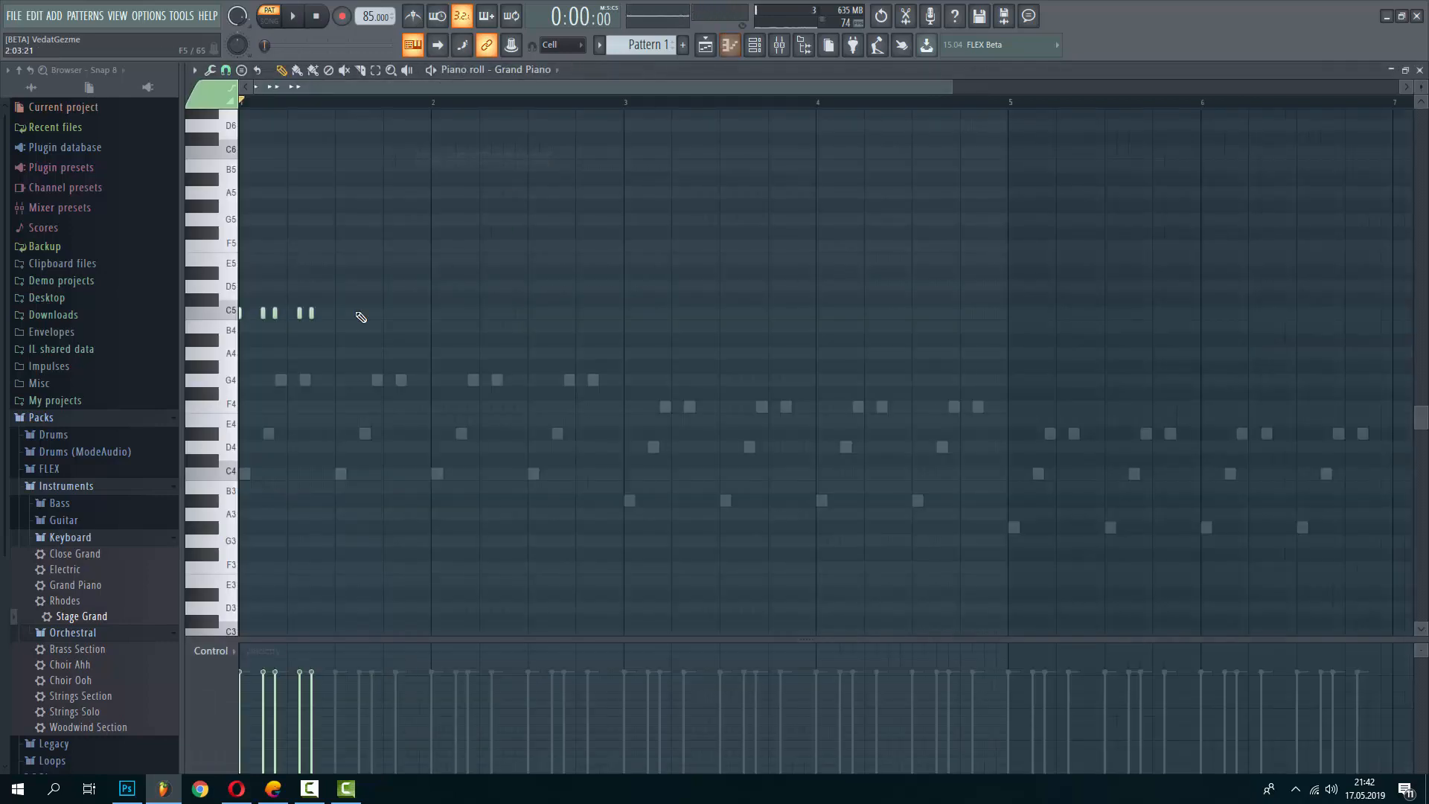
{"action": "left_click", "coordinate": [240, 313]}
{"action": "key", "text": "ctrl+a"}
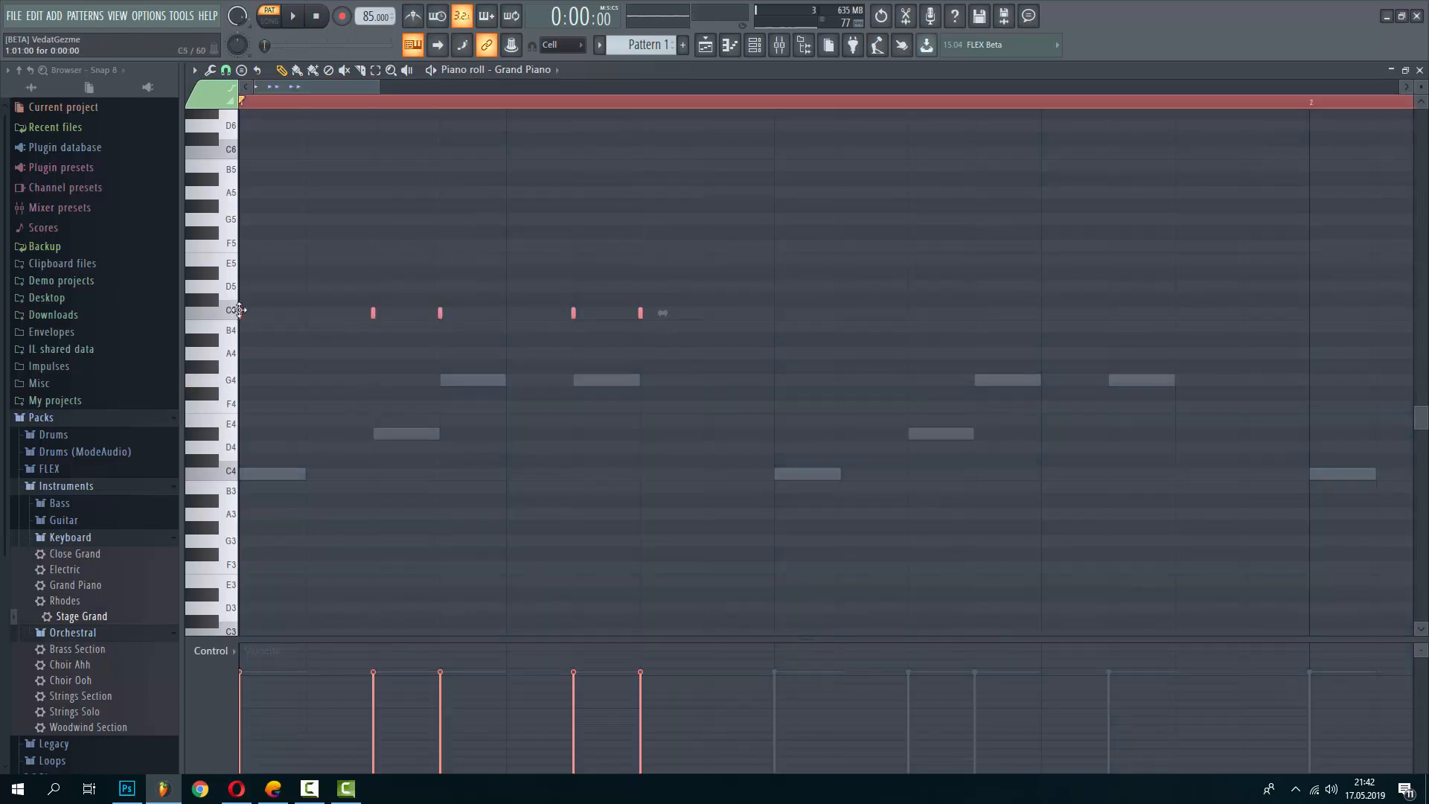
{"action": "left_click_drag", "start_coordinate": [241, 312], "coordinate": [171, 474]}
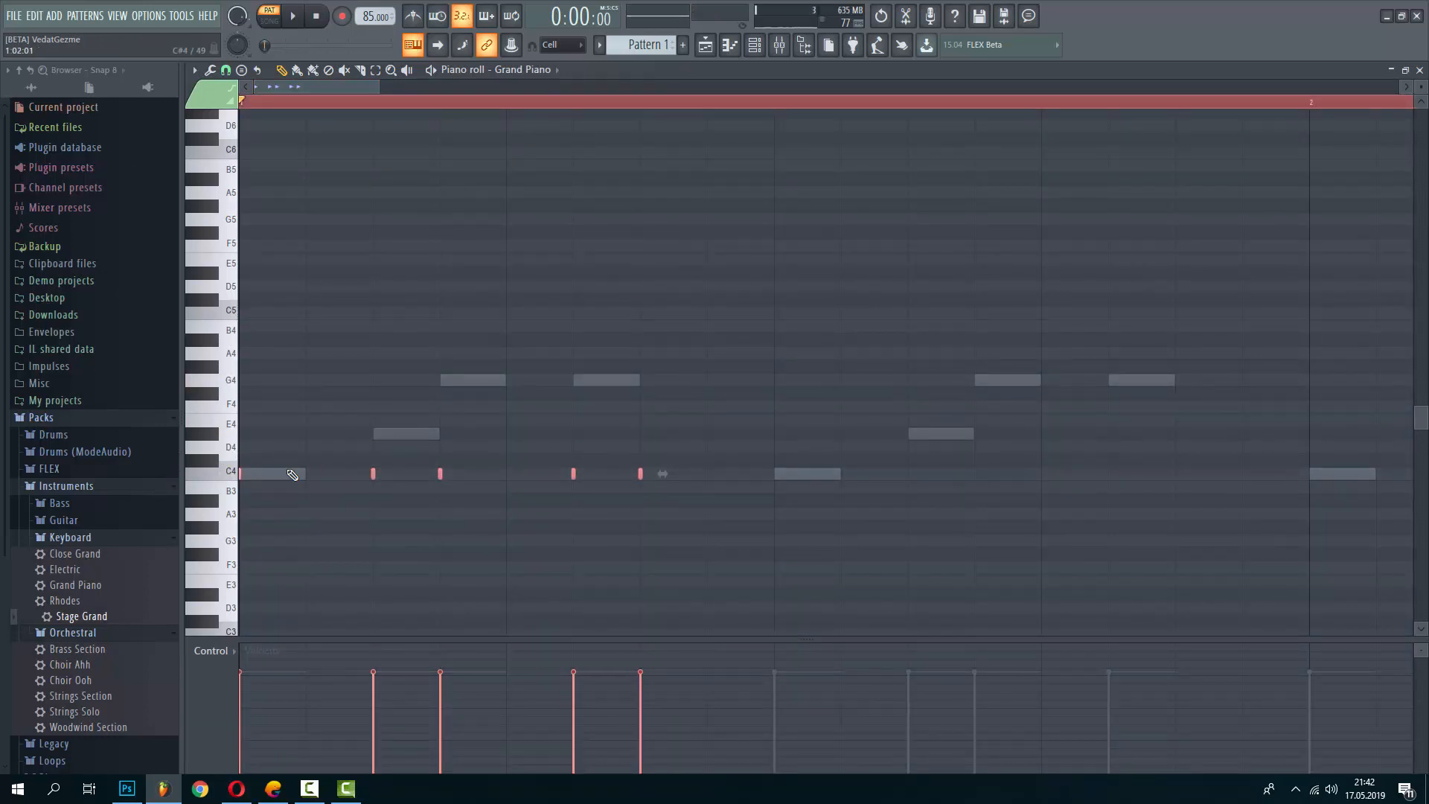
{"action": "double_click", "coordinate": [269, 465]}
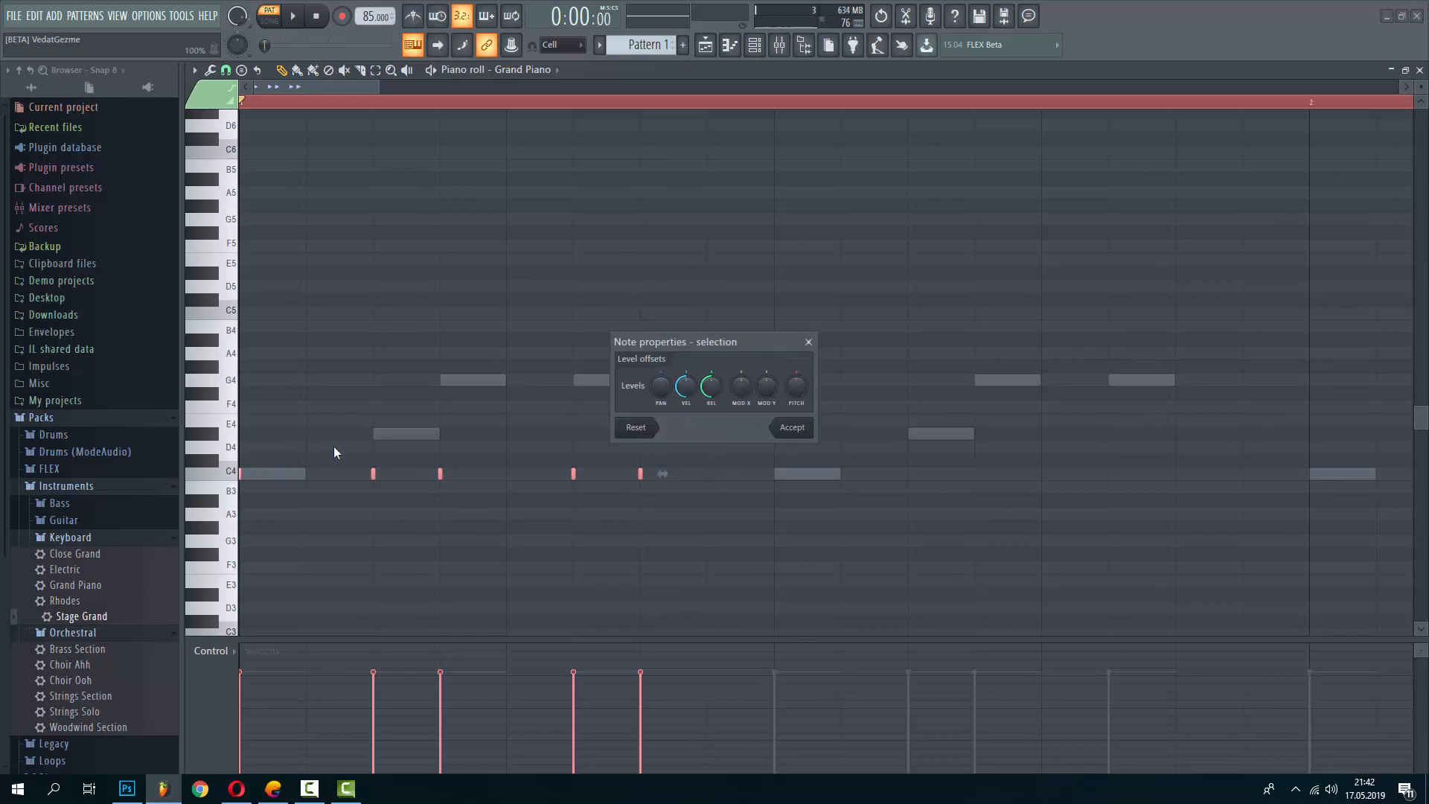
{"action": "key", "text": "Escape"}
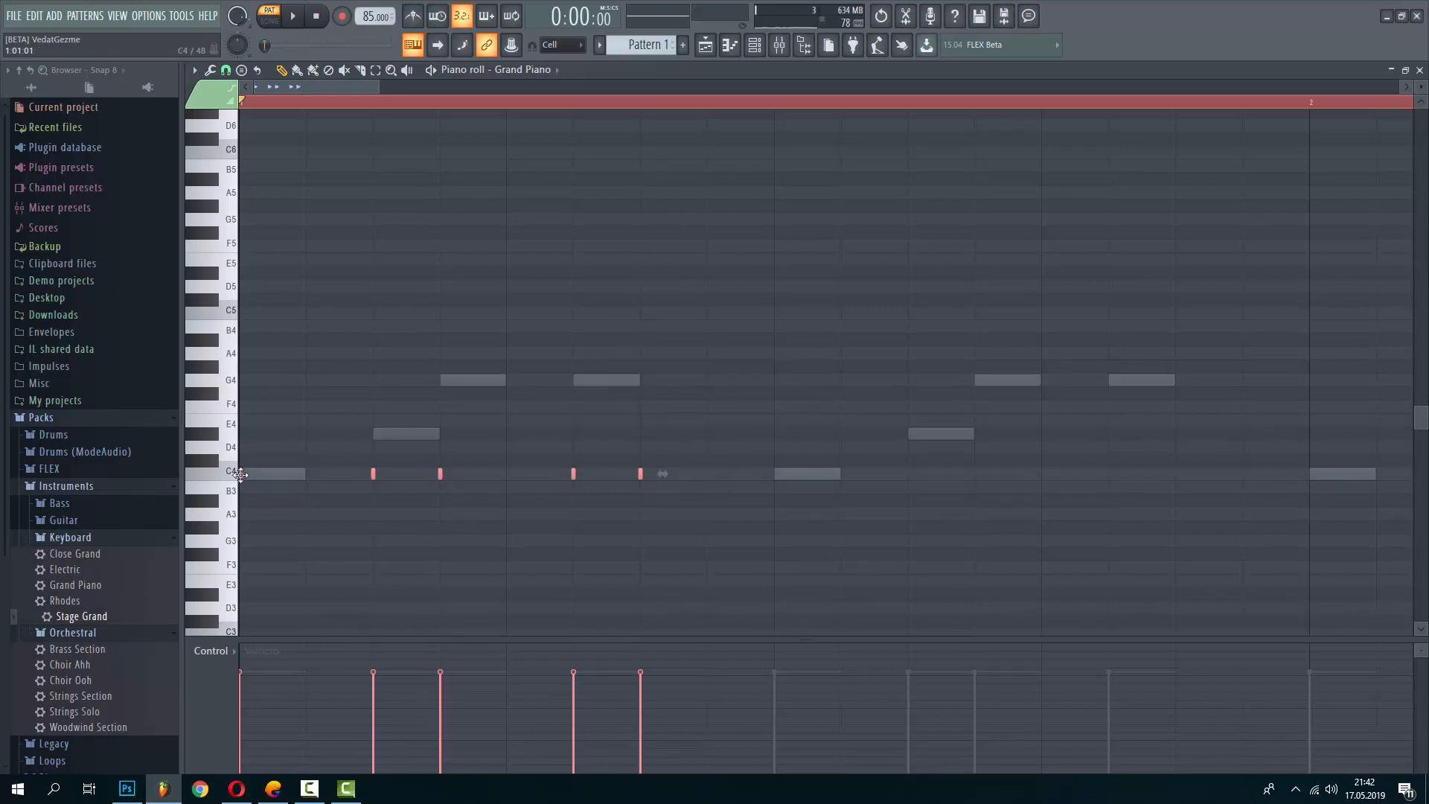
Copy the five C4 notes to D#4 and G4 to form chords, then lengthen all the chord notes
{"action": "left_click_drag", "start_coordinate": [241, 474], "coordinate": [231, 434]}
{"action": "left_click_drag", "start_coordinate": [241, 434], "coordinate": [175, 380]}
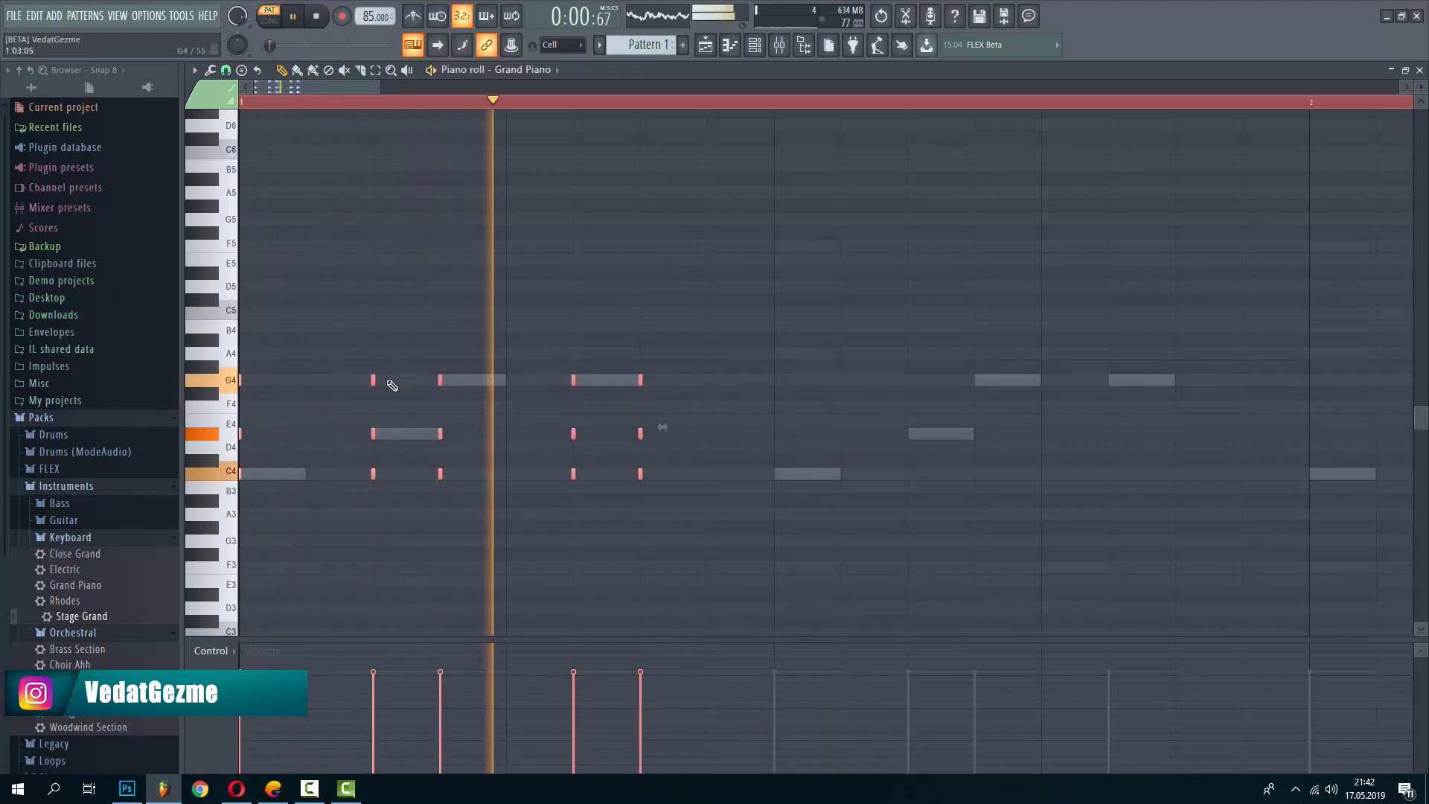
{"action": "key", "text": "space"}
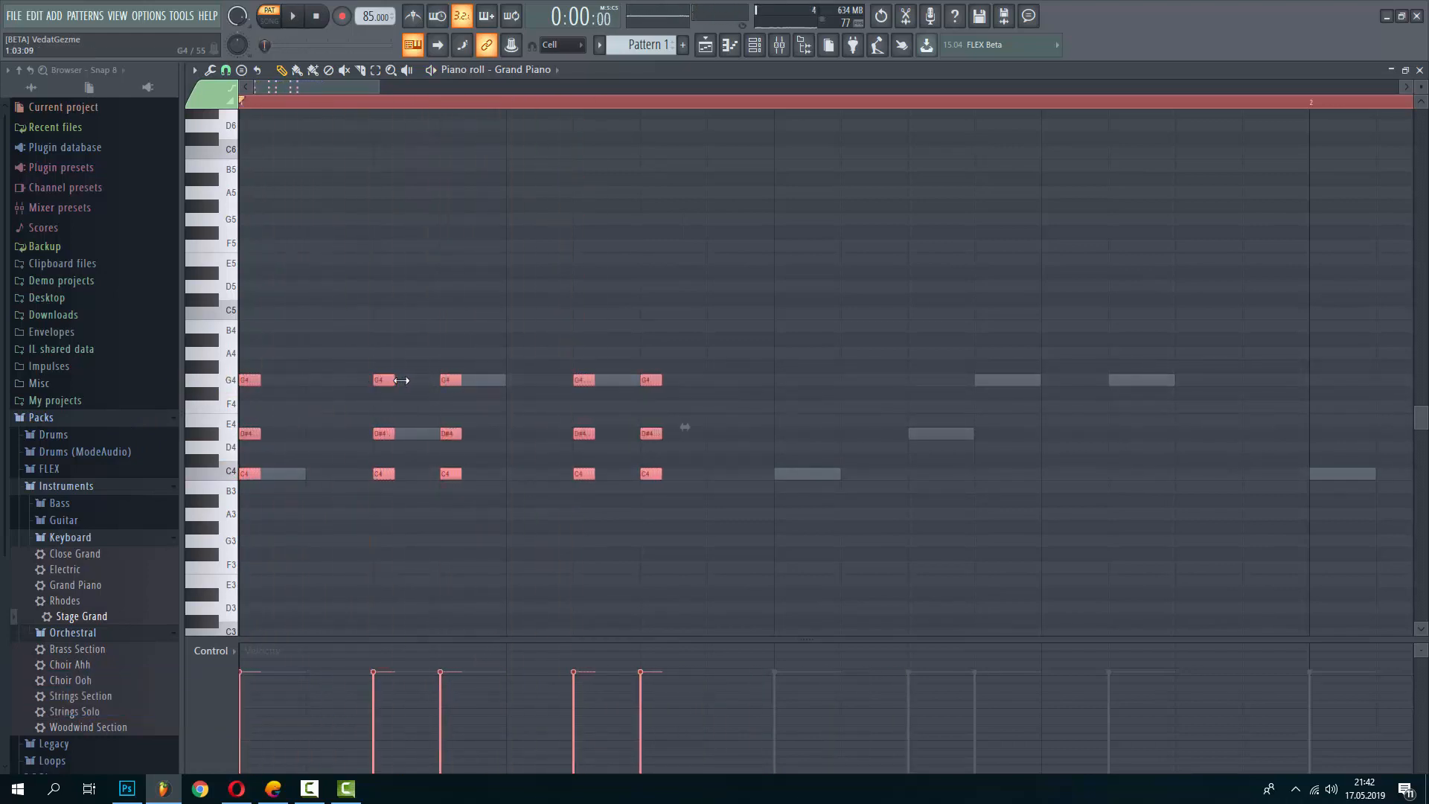
{"action": "key", "text": "space"}
{"action": "left_click_drag", "start_coordinate": [402, 380], "coordinate": [418, 381]}
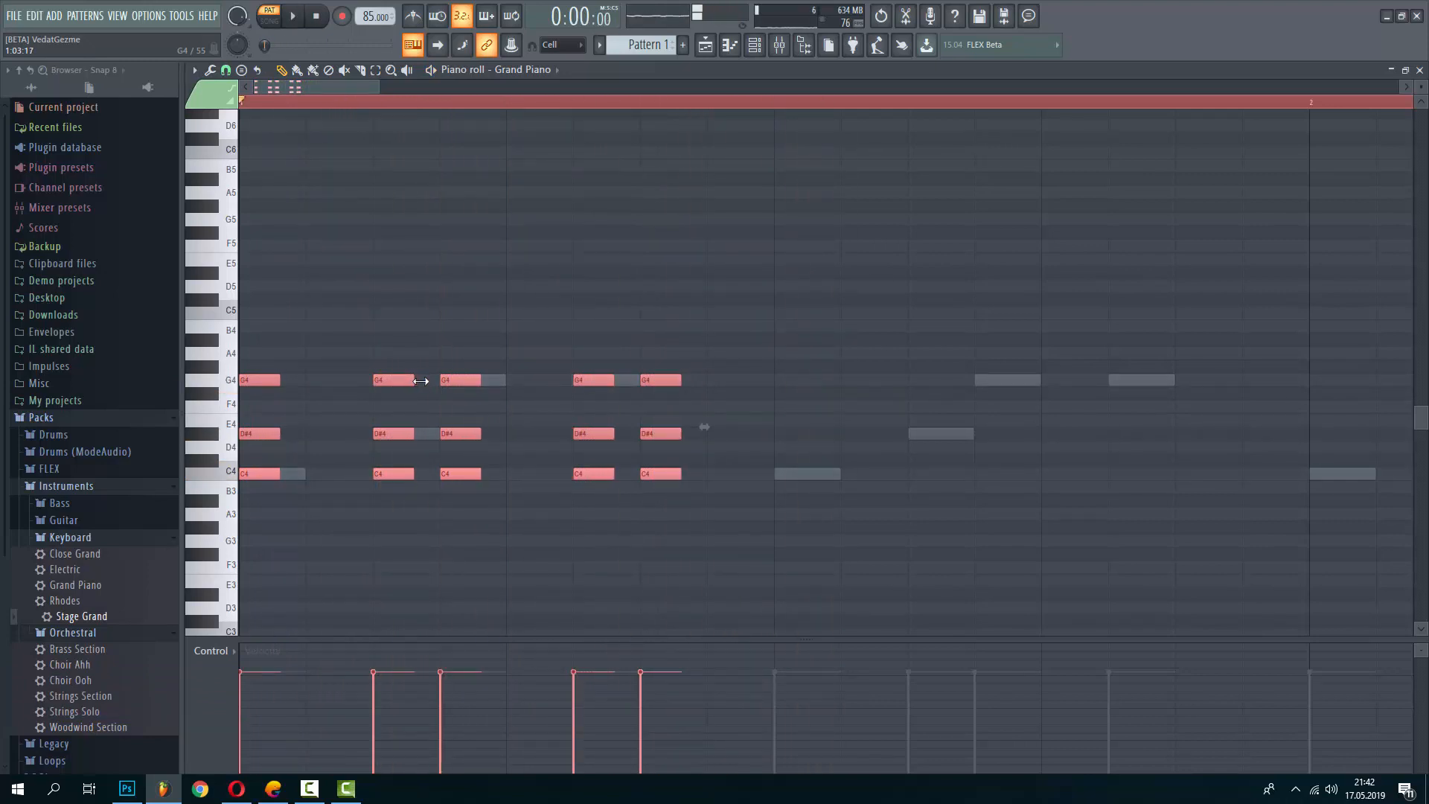
Move the five chords up one octave to C5, D#5 and G5 and play them with the melody
{"action": "left_click_drag", "start_coordinate": [246, 381], "coordinate": [153, 245]}
{"action": "key", "text": "space"}
{"action": "scroll", "coordinate": [447, 287], "scroll_direction": "down", "scroll_amount": 4}
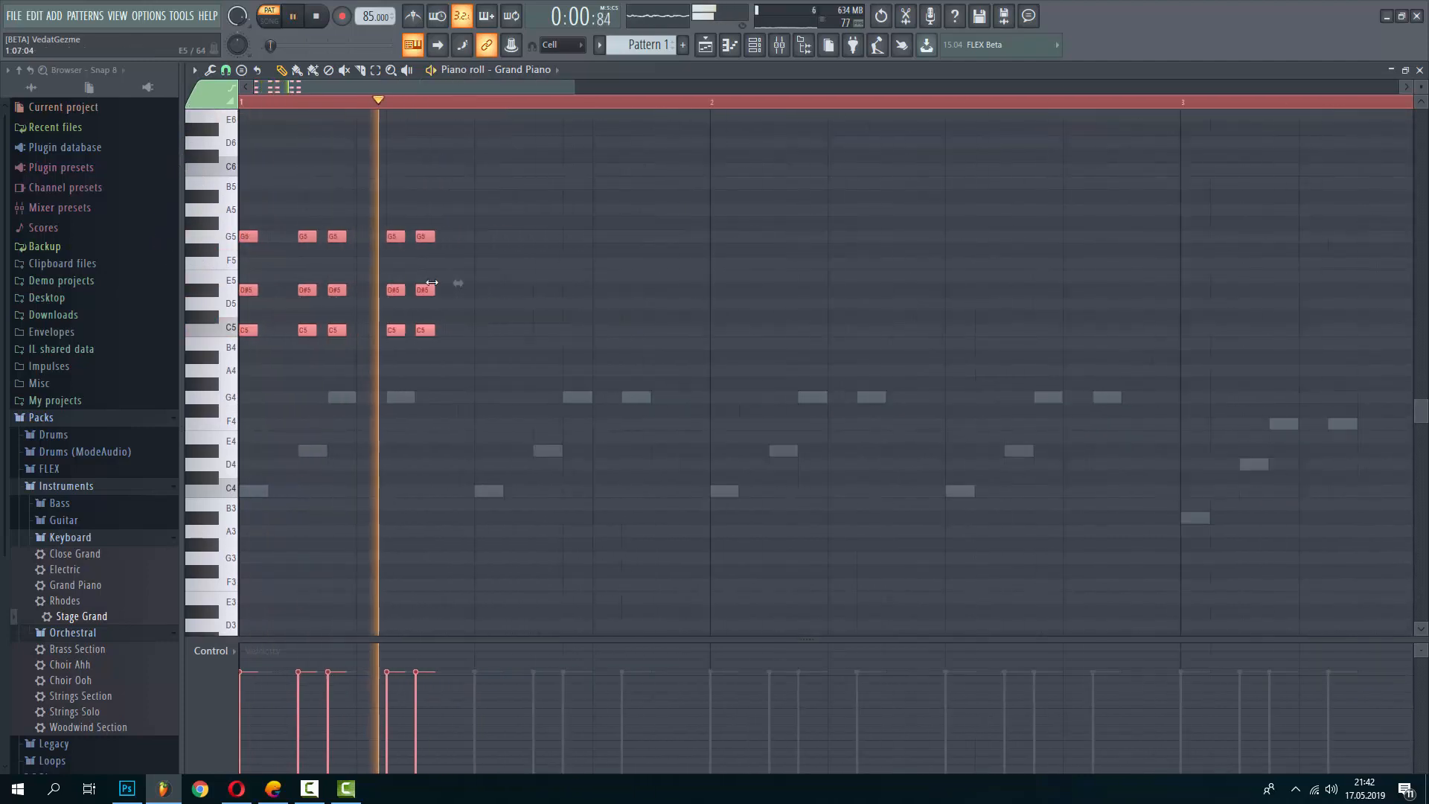
Try to duplicate the five selected chords in the piano roll, then stop playback
{"action": "scroll", "coordinate": [578, 297], "scroll_direction": "up", "scroll_amount": 2}
{"action": "scroll", "coordinate": [543, 295], "scroll_direction": "down", "scroll_amount": 3}
{"action": "key", "text": "ctrl+b"}
{"action": "key", "text": "space"}
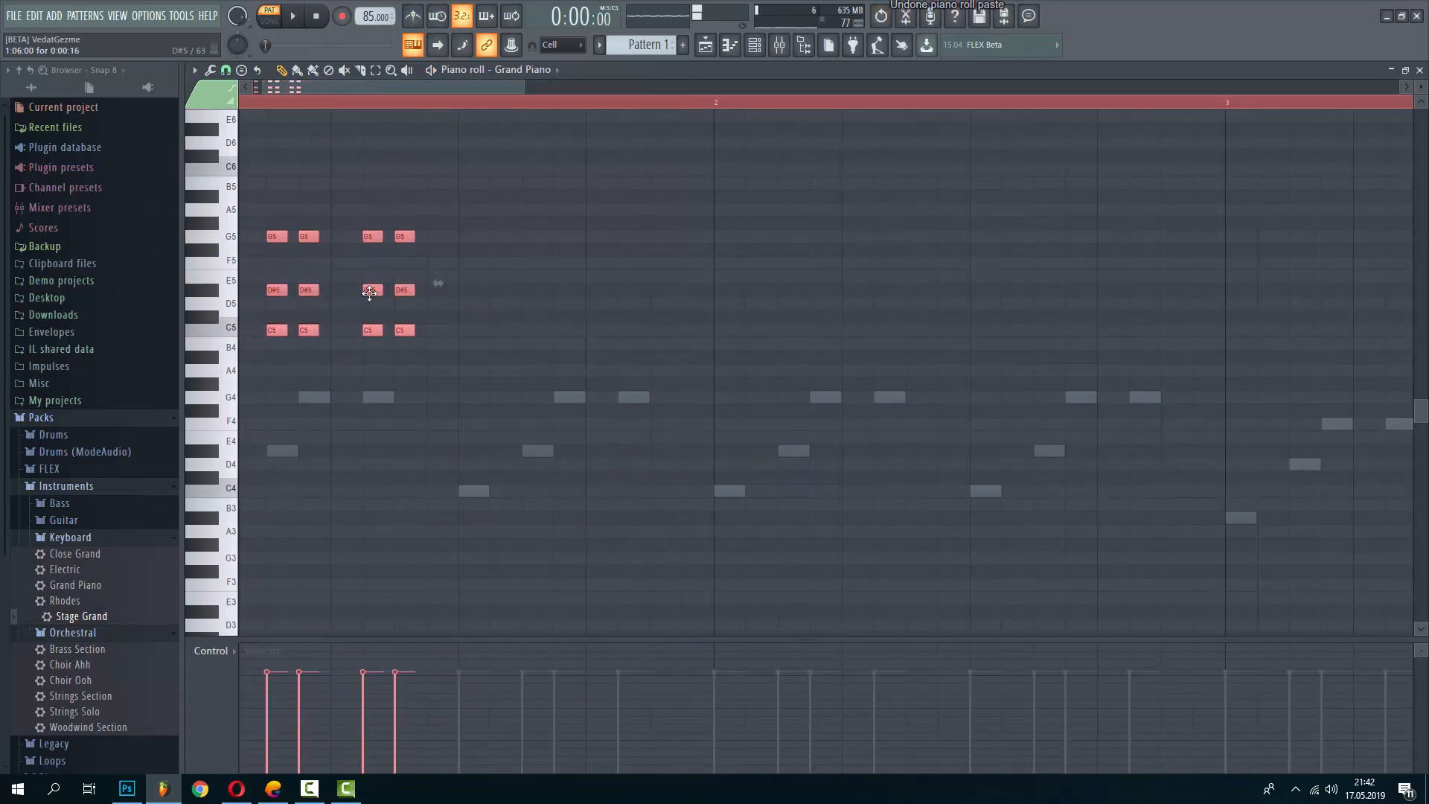
Copy the five chords into the second half of bar 1, aligned to the melody's second phrase, and audition them
{"action": "scroll", "coordinate": [439, 288], "scroll_direction": "up", "scroll_amount": 4}
{"action": "left_click_drag", "start_coordinate": [666, 290], "coordinate": [626, 290]}
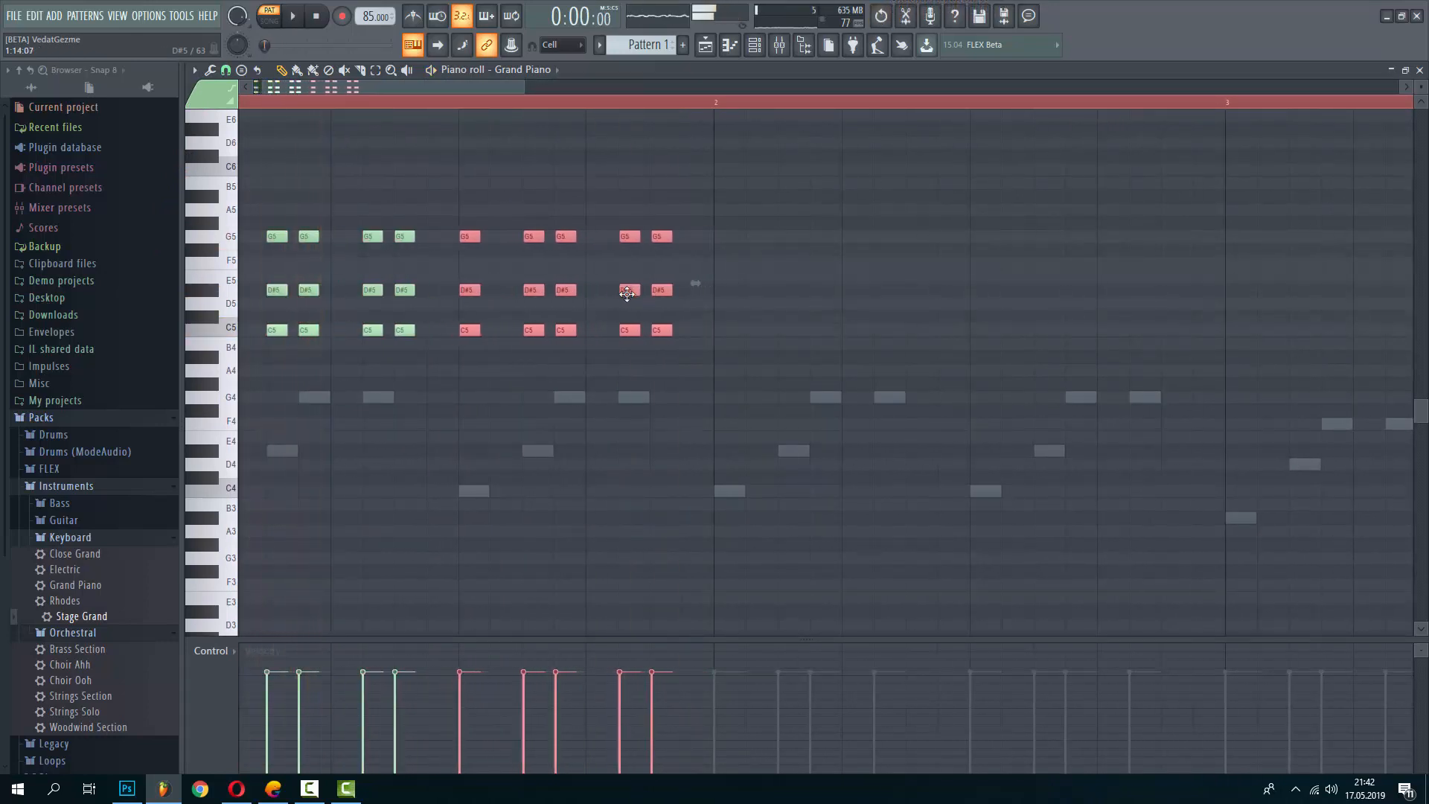
{"action": "left_click_drag", "start_coordinate": [455, 93], "coordinate": [209, 122]}
{"action": "key", "text": "space"}
{"action": "key", "text": "space"}
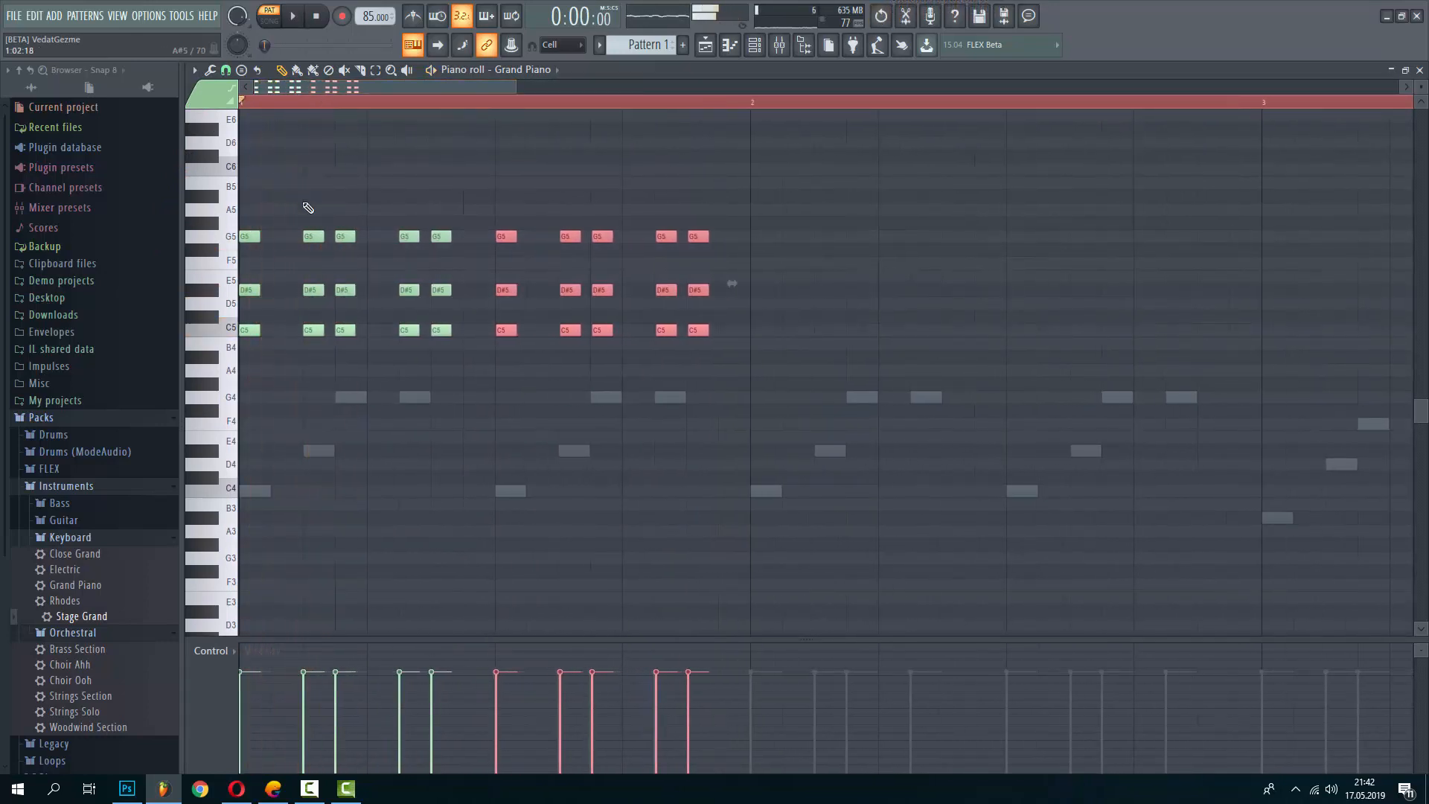
Delete the G5, D#5 and C5 notes of the second chord in bar 1 and audition the rhythm
{"action": "key", "text": "space"}
{"action": "right_click", "coordinate": [313, 236]}
{"action": "right_click", "coordinate": [313, 290]}
{"action": "right_click", "coordinate": [316, 330]}
{"action": "key", "text": "space"}
{"action": "key", "text": "space"}
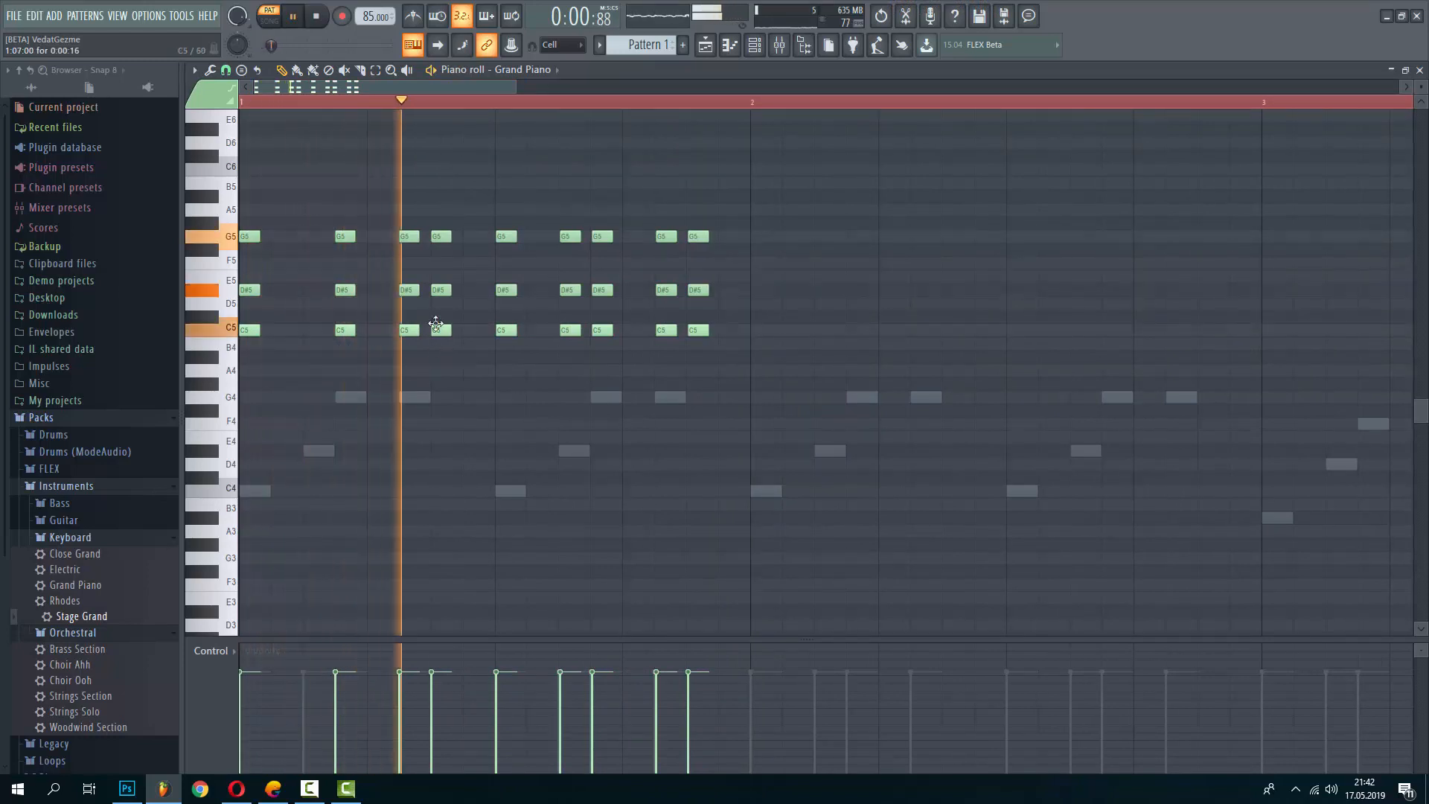
{"action": "key", "text": "space"}
{"action": "key", "text": "space"}
Delete all three notes of the chords on steps 11 and 6 of bar 1
{"action": "right_click", "coordinate": [570, 236]}
{"action": "right_click", "coordinate": [567, 290]}
{"action": "right_click", "coordinate": [570, 330]}
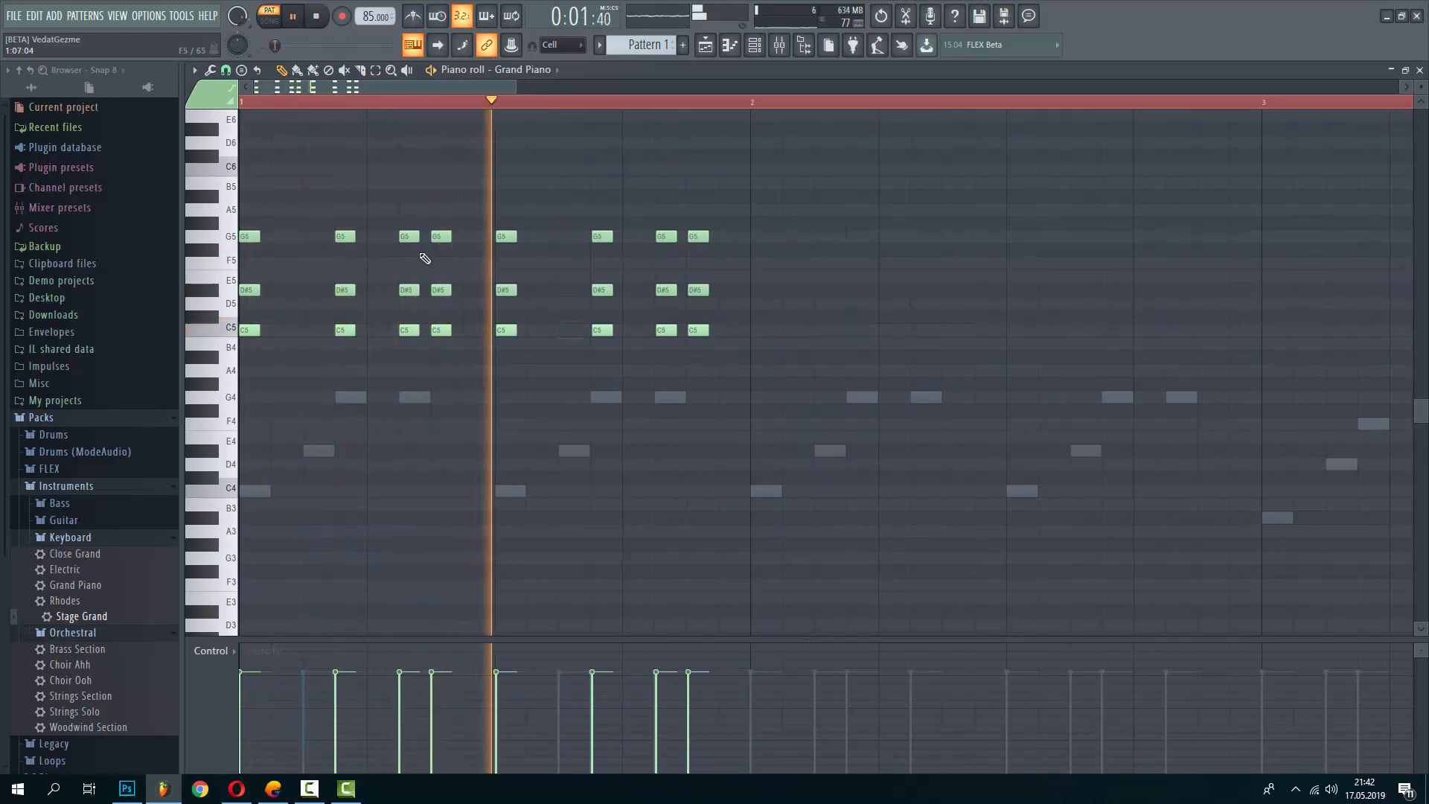
{"action": "right_click", "coordinate": [410, 235]}
{"action": "right_click", "coordinate": [409, 289]}
{"action": "right_click", "coordinate": [410, 329]}
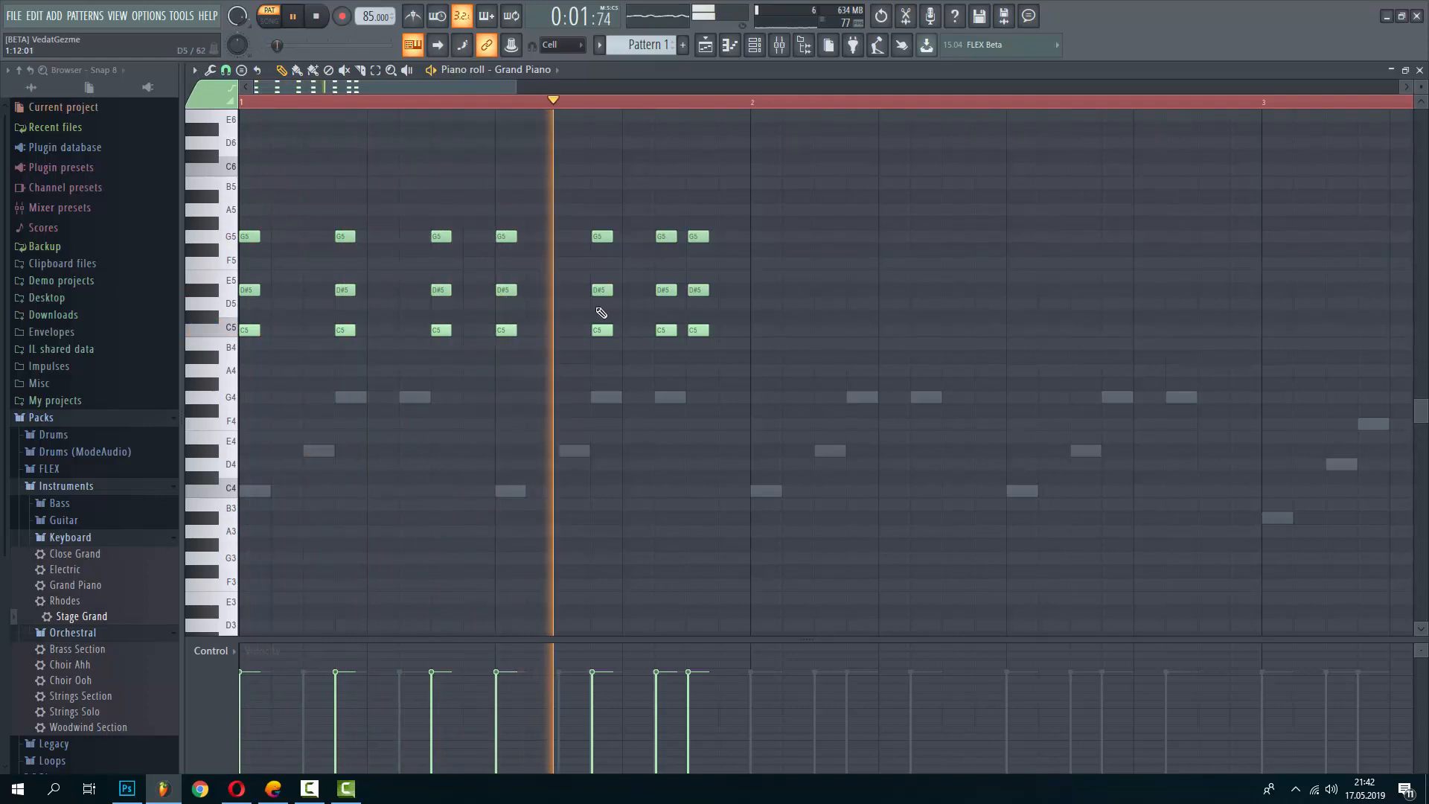
Select all seven chords in bar 1, copy them into bar 2 and play the result
{"action": "left_click_drag", "start_coordinate": [777, 372], "coordinate": [178, 216]}
{"action": "key", "text": "space"}
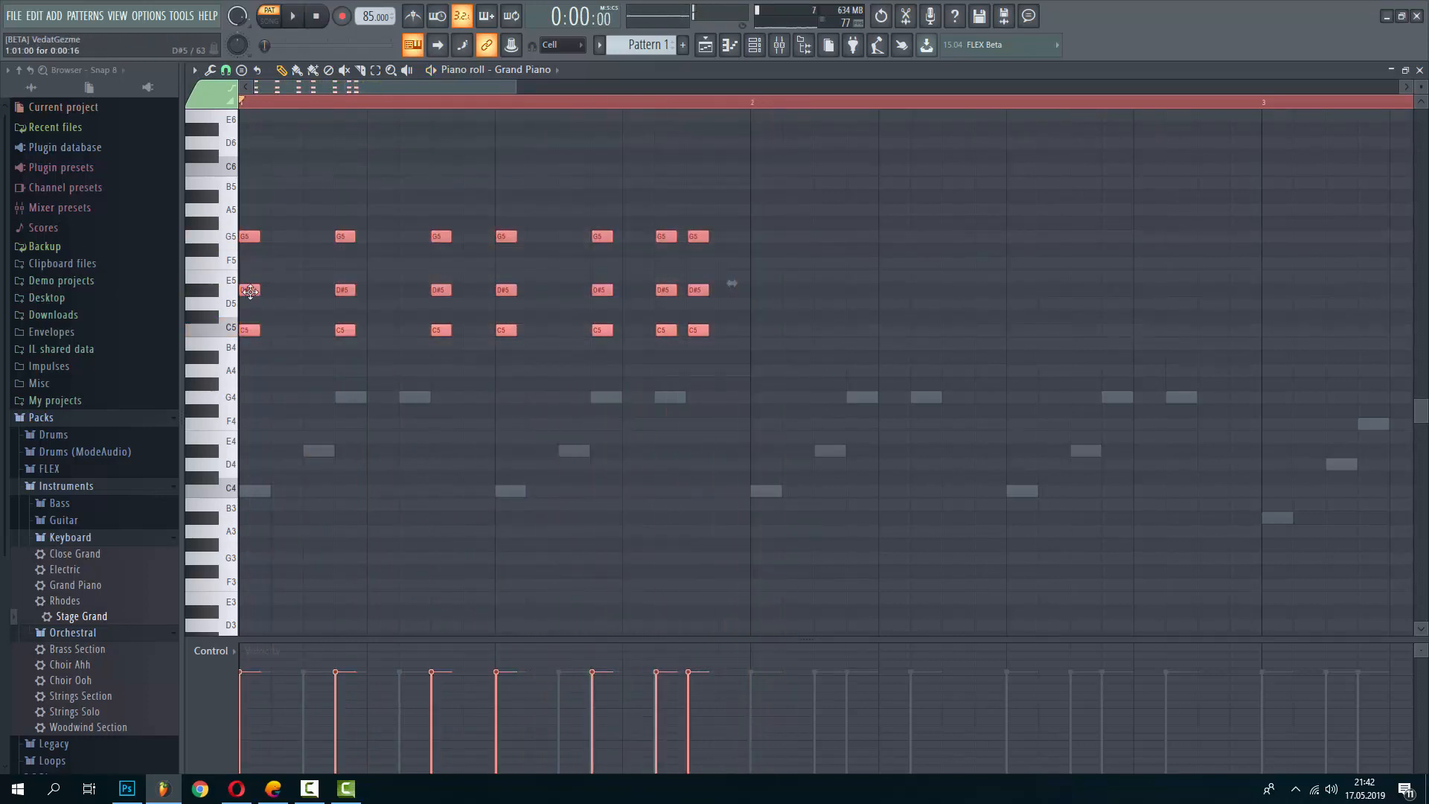
{"action": "left_click_drag", "start_coordinate": [250, 291], "coordinate": [761, 291]}
{"action": "key", "text": "space"}
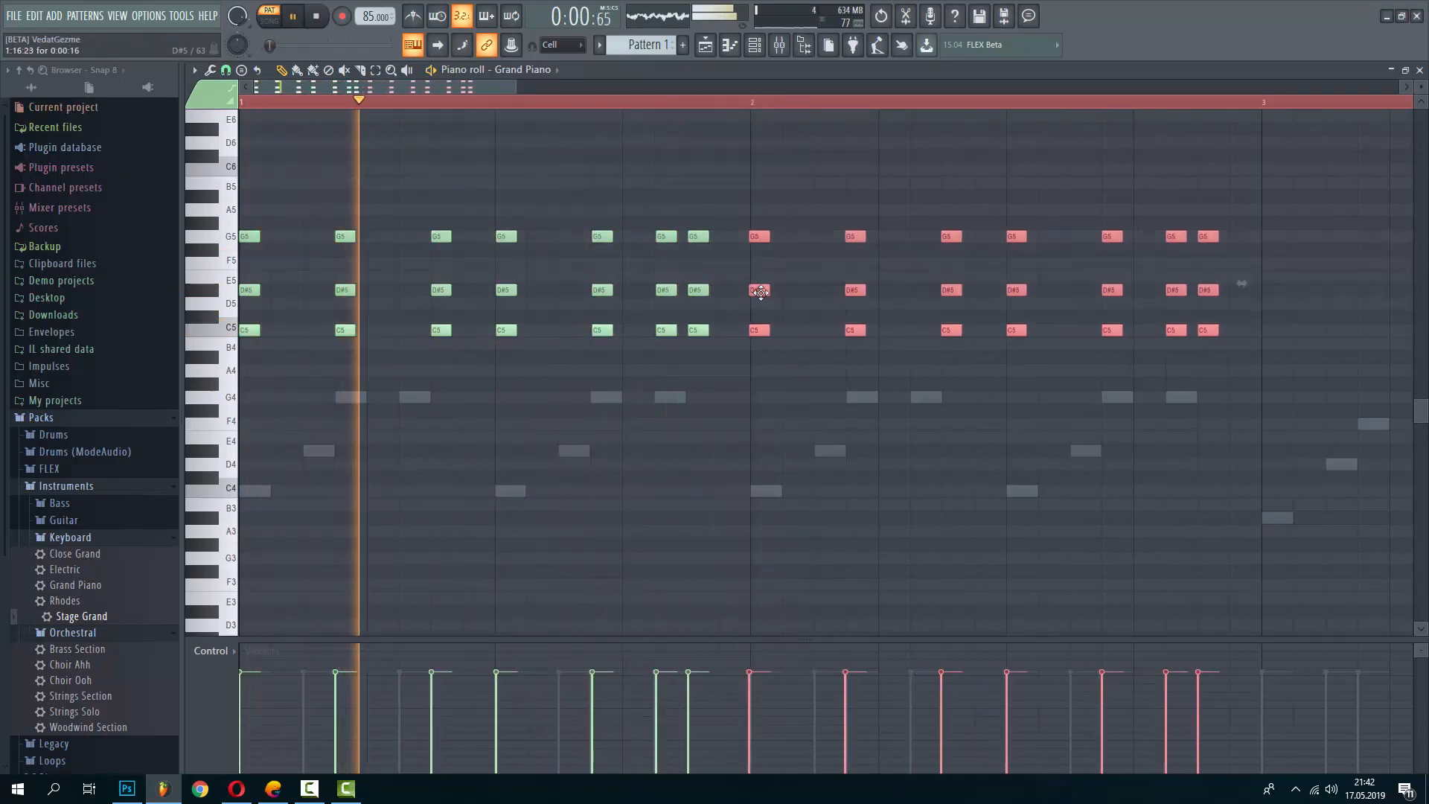
{"action": "scroll", "coordinate": [761, 291], "scroll_direction": "up", "scroll_amount": 8}
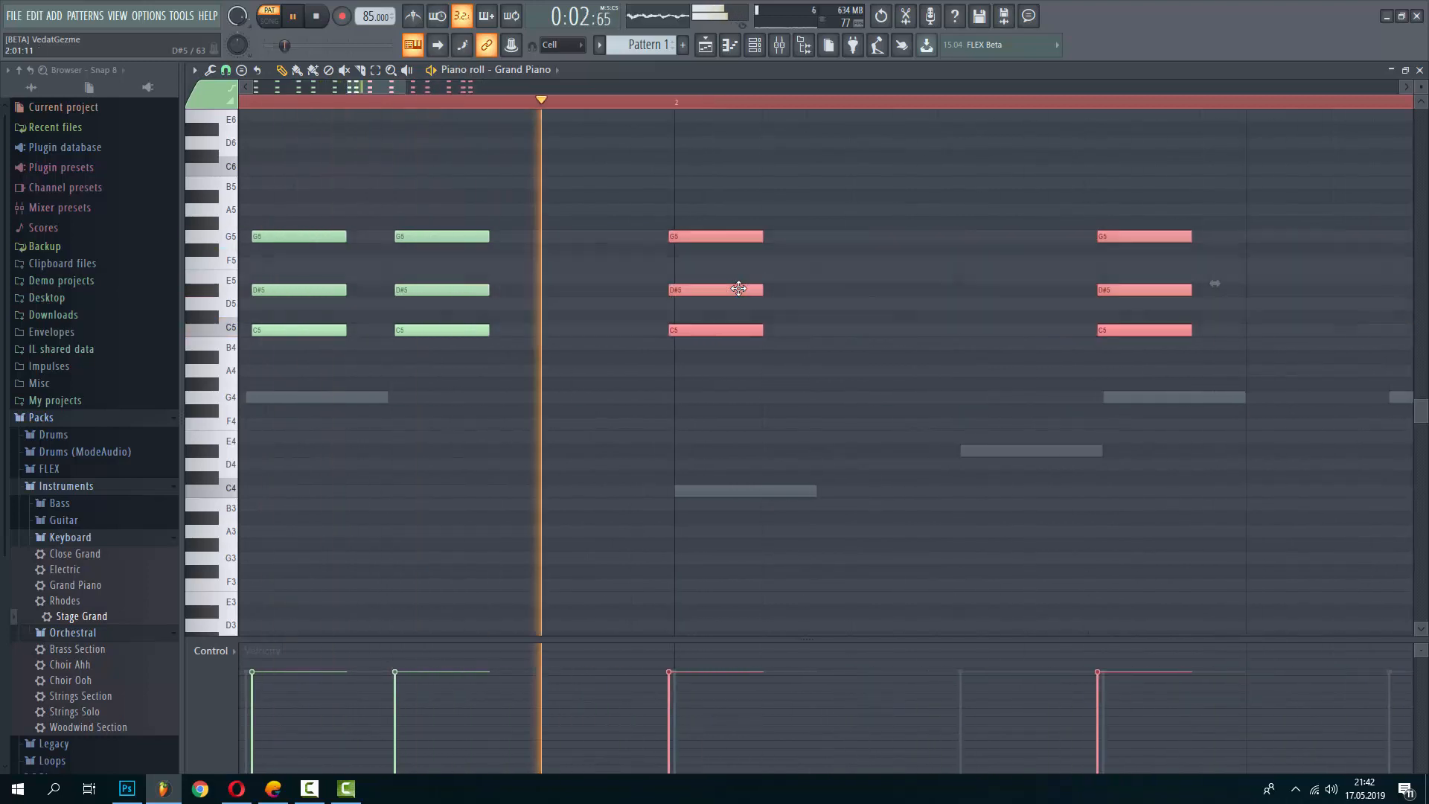
Undo the chord copy placed in bar 3 and play the two-bar chord part
{"action": "left_click_drag", "start_coordinate": [738, 289], "coordinate": [742, 289]}
{"action": "key", "text": "ctrl+z"}
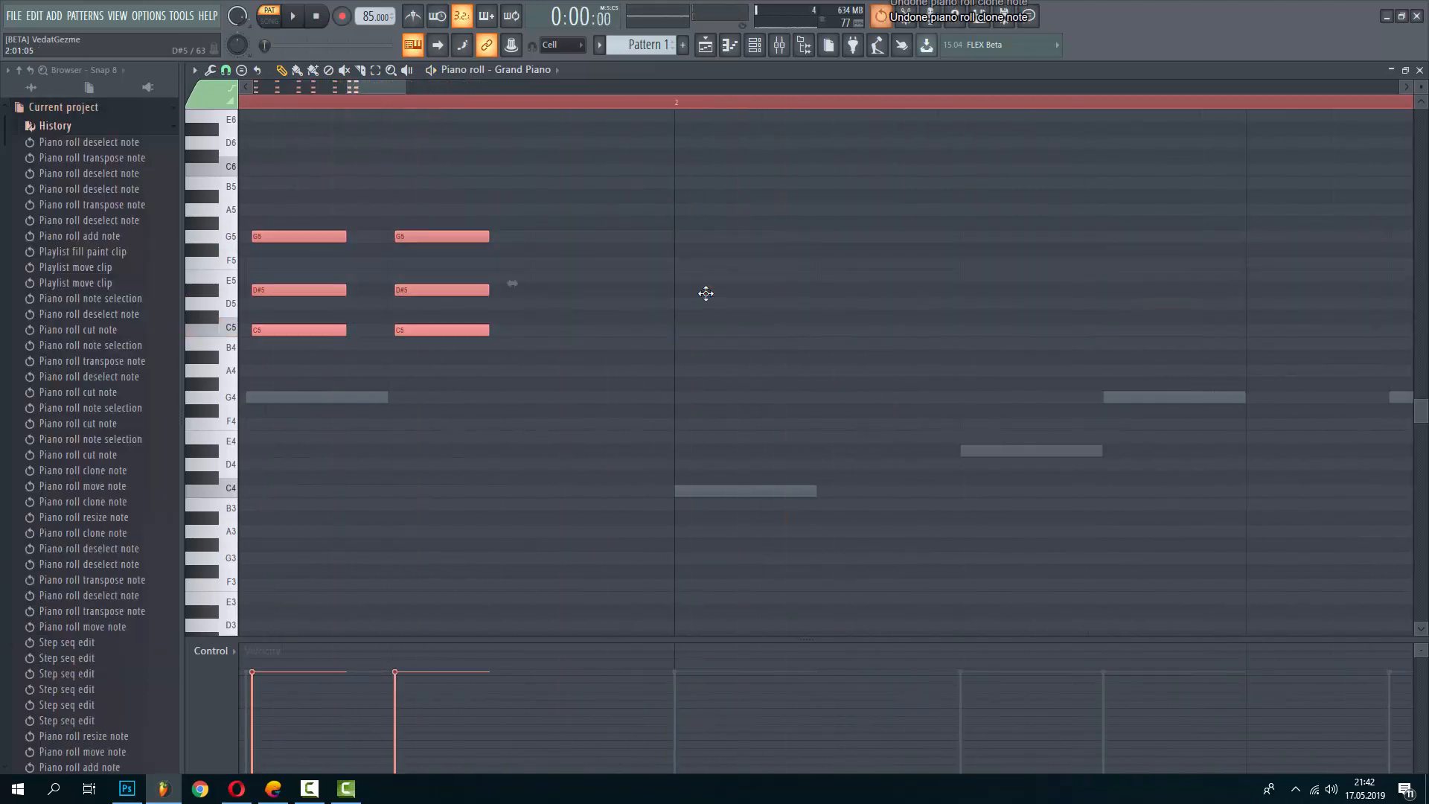
{"action": "scroll", "coordinate": [720, 300], "scroll_direction": "down", "scroll_amount": 15}
{"action": "key", "text": "space"}
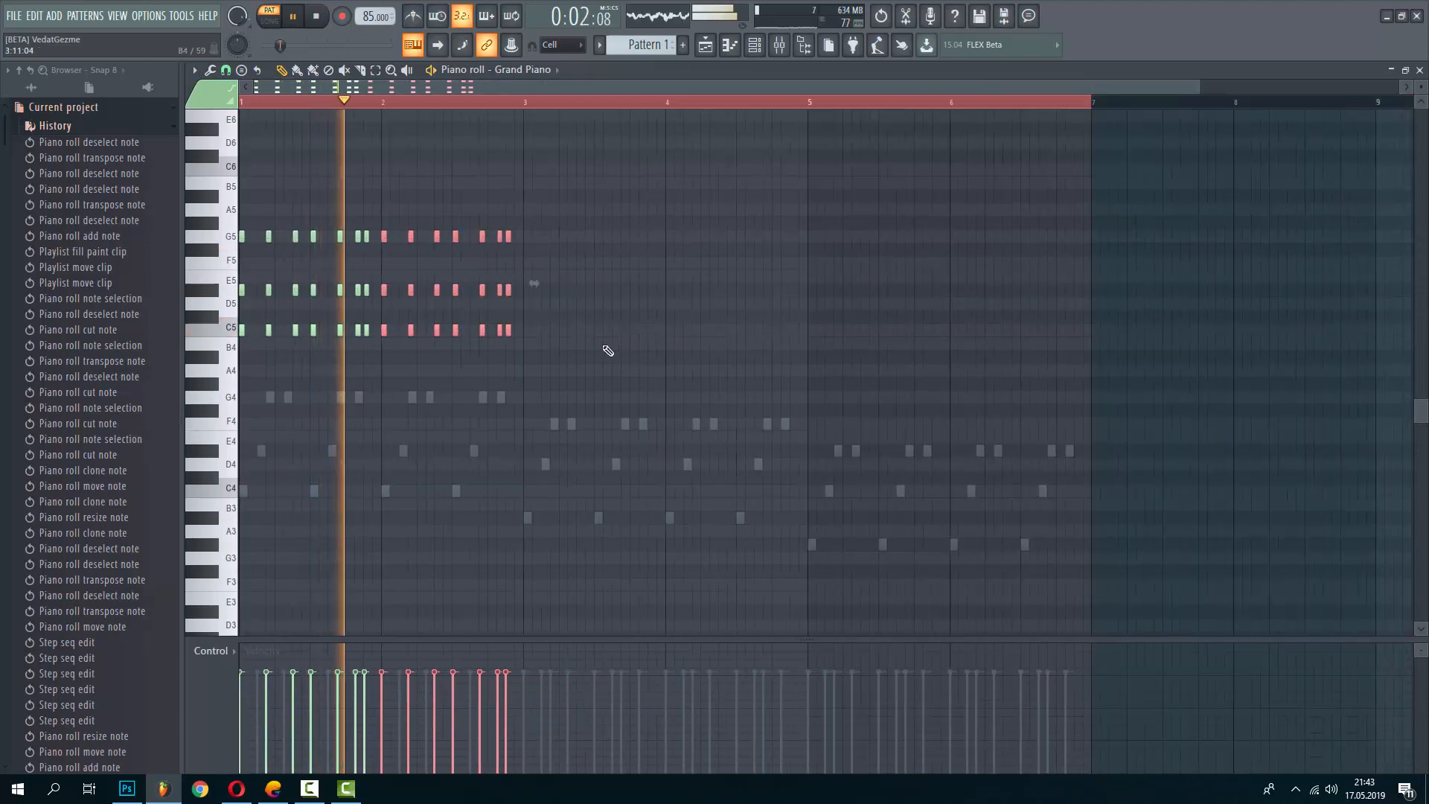
Move all chords in bars 1 and 2 down one octave to C4, D#4 and G4
{"action": "key", "text": "ctrl+a"}
{"action": "key", "text": "space"}
{"action": "left_click_drag", "start_coordinate": [243, 330], "coordinate": [173, 495]}
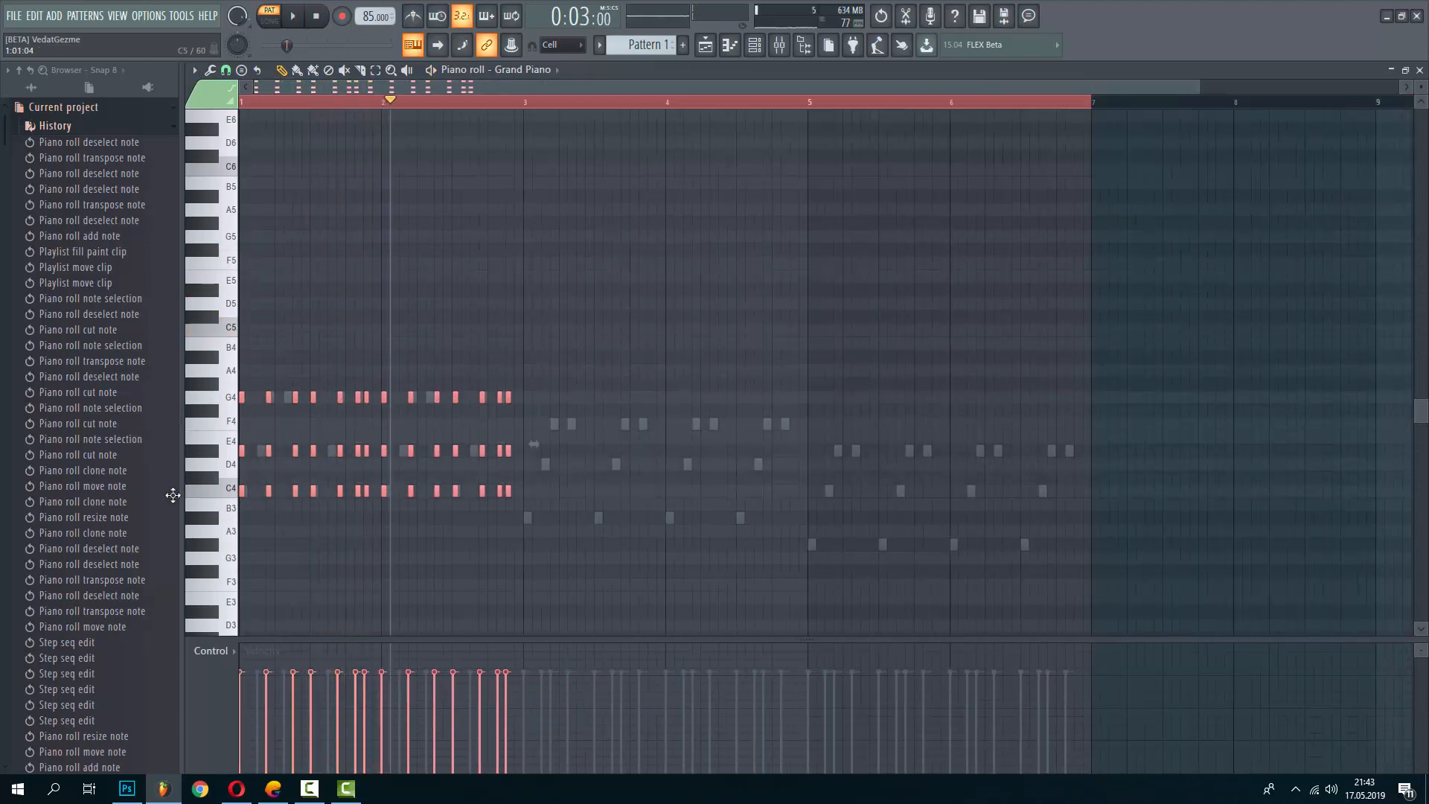
Copy the chords into bars 3 and 4 and transpose the copy down two semitones to A#3, C#4 and F4
{"action": "scroll", "coordinate": [466, 491], "scroll_direction": "up", "scroll_amount": 8}
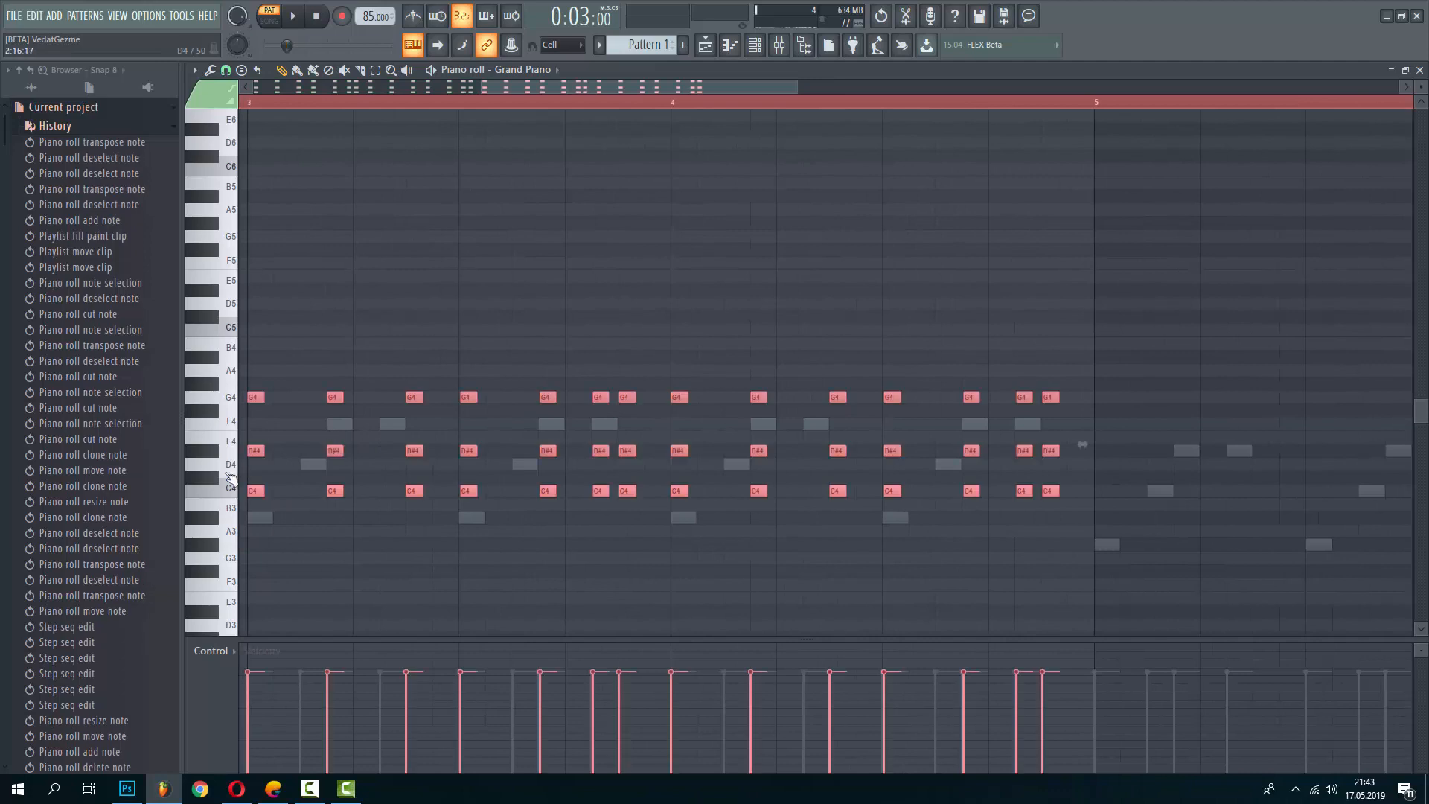
{"action": "key", "text": "shift+Down"}
{"action": "key", "text": "shift+Down"}
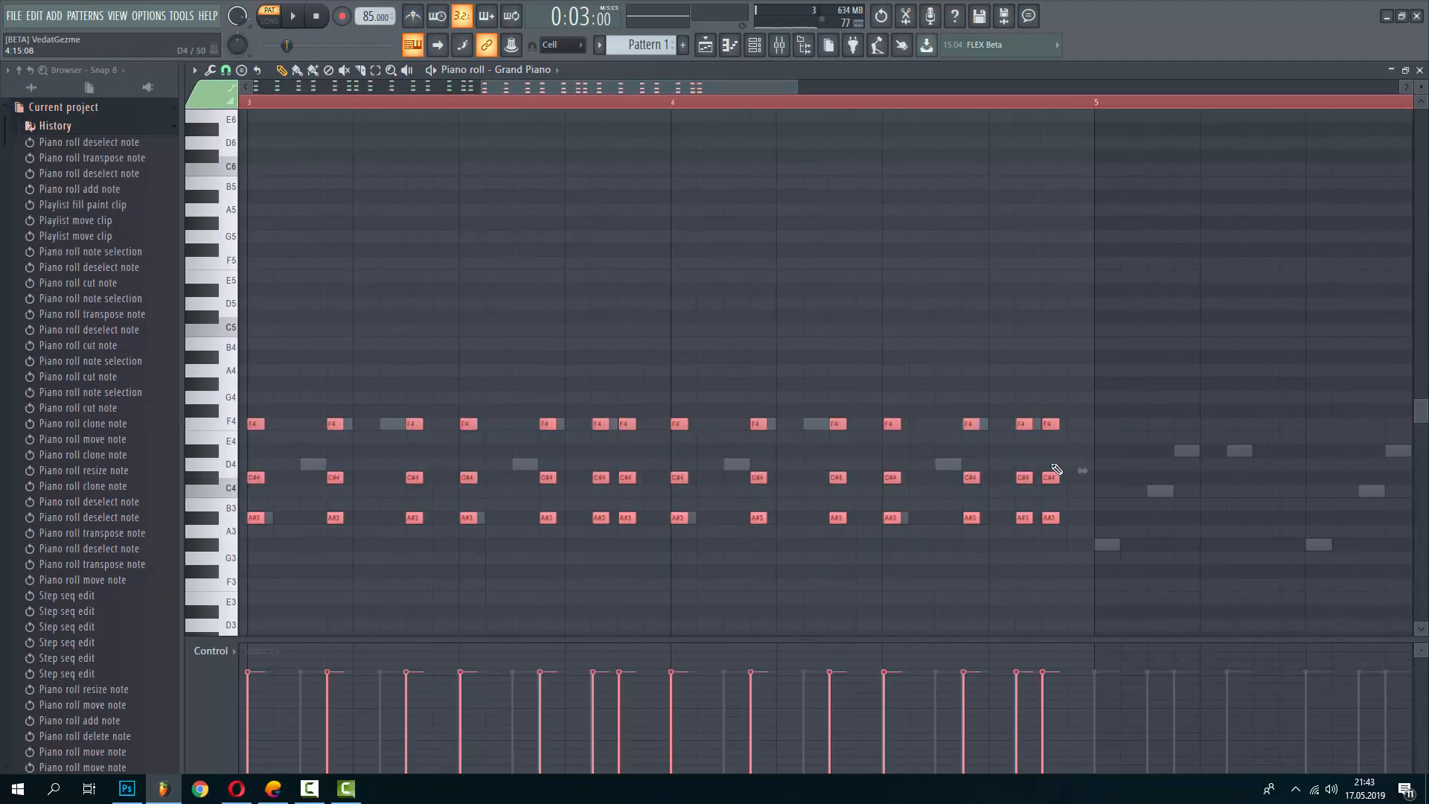
Raise all C#4 notes in bars 3 and 4 by one semitone to D4
{"action": "left_click_drag", "start_coordinate": [1056, 469], "coordinate": [547, 480]}
{"action": "scroll", "coordinate": [547, 478], "scroll_direction": "down", "scroll_amount": 4}
{"action": "key", "text": "shift+Up"}
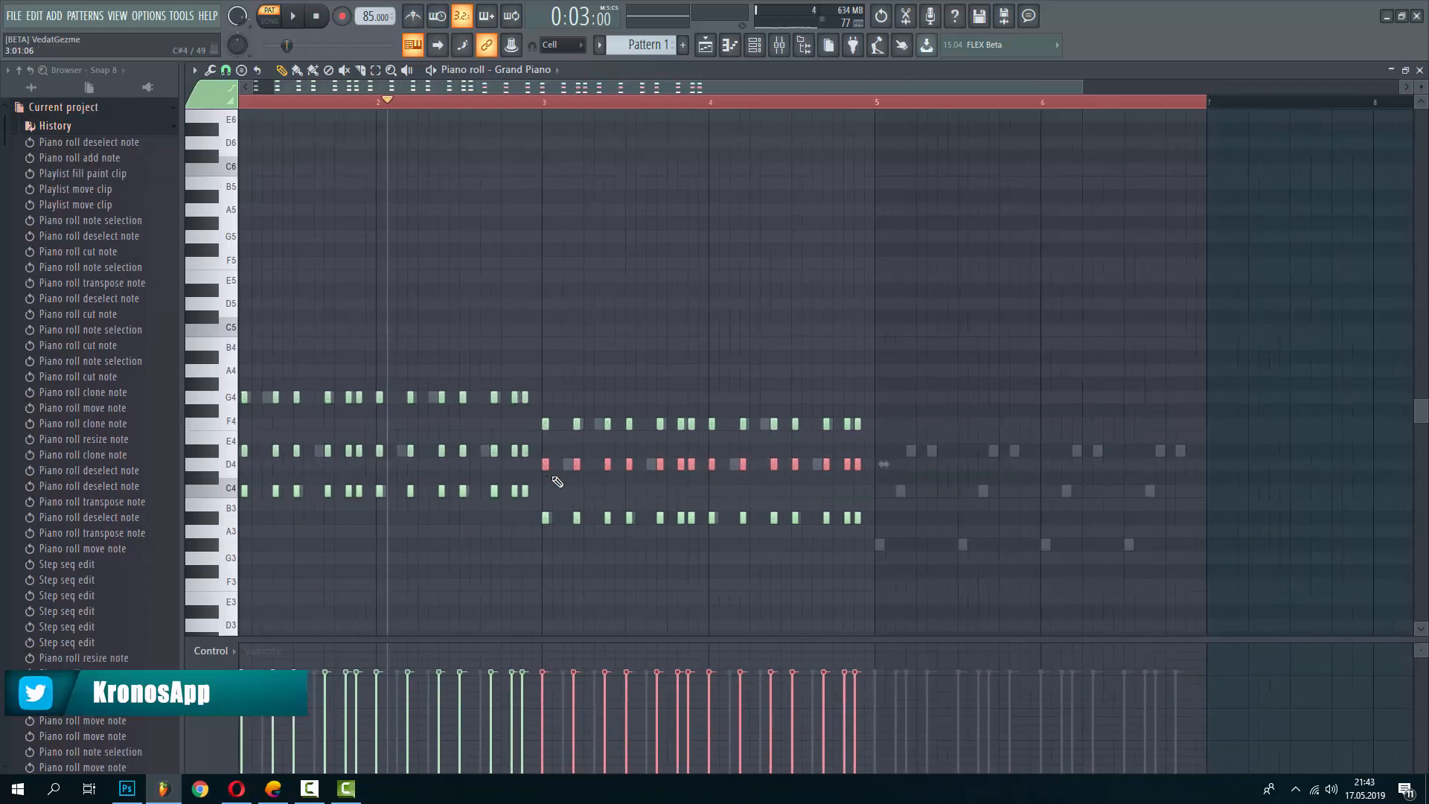
Copy the bar 3 and 4 chords into bars 5 and 6 and transpose them down two semitones to G#3, C4 and D#4
{"action": "left_click_drag", "start_coordinate": [922, 552], "coordinate": [543, 404]}
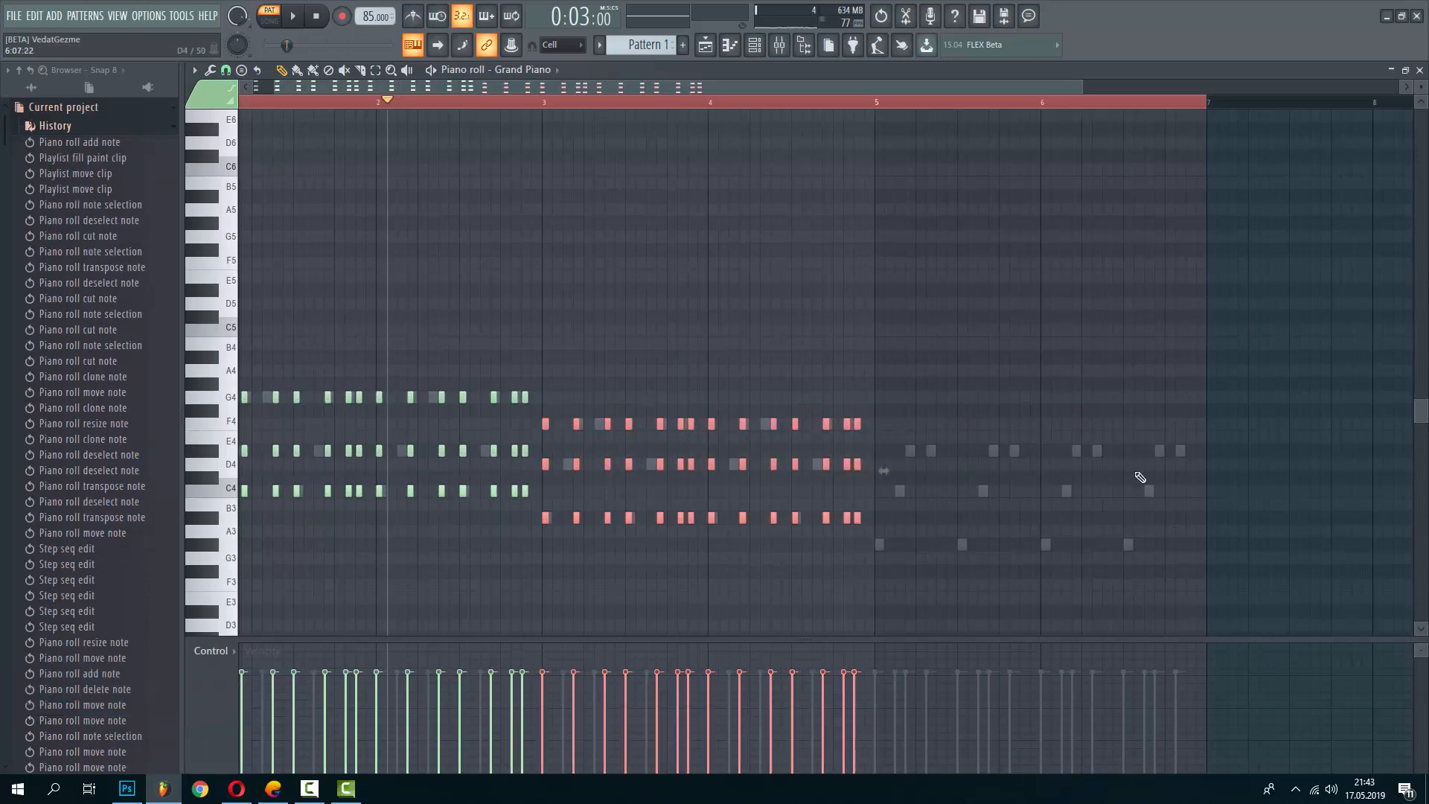
{"action": "scroll", "coordinate": [1052, 462], "scroll_direction": "up", "scroll_amount": 4}
{"action": "key", "text": "ctrl+b"}
{"action": "scroll", "coordinate": [446, 501], "scroll_direction": "up", "scroll_amount": 3}
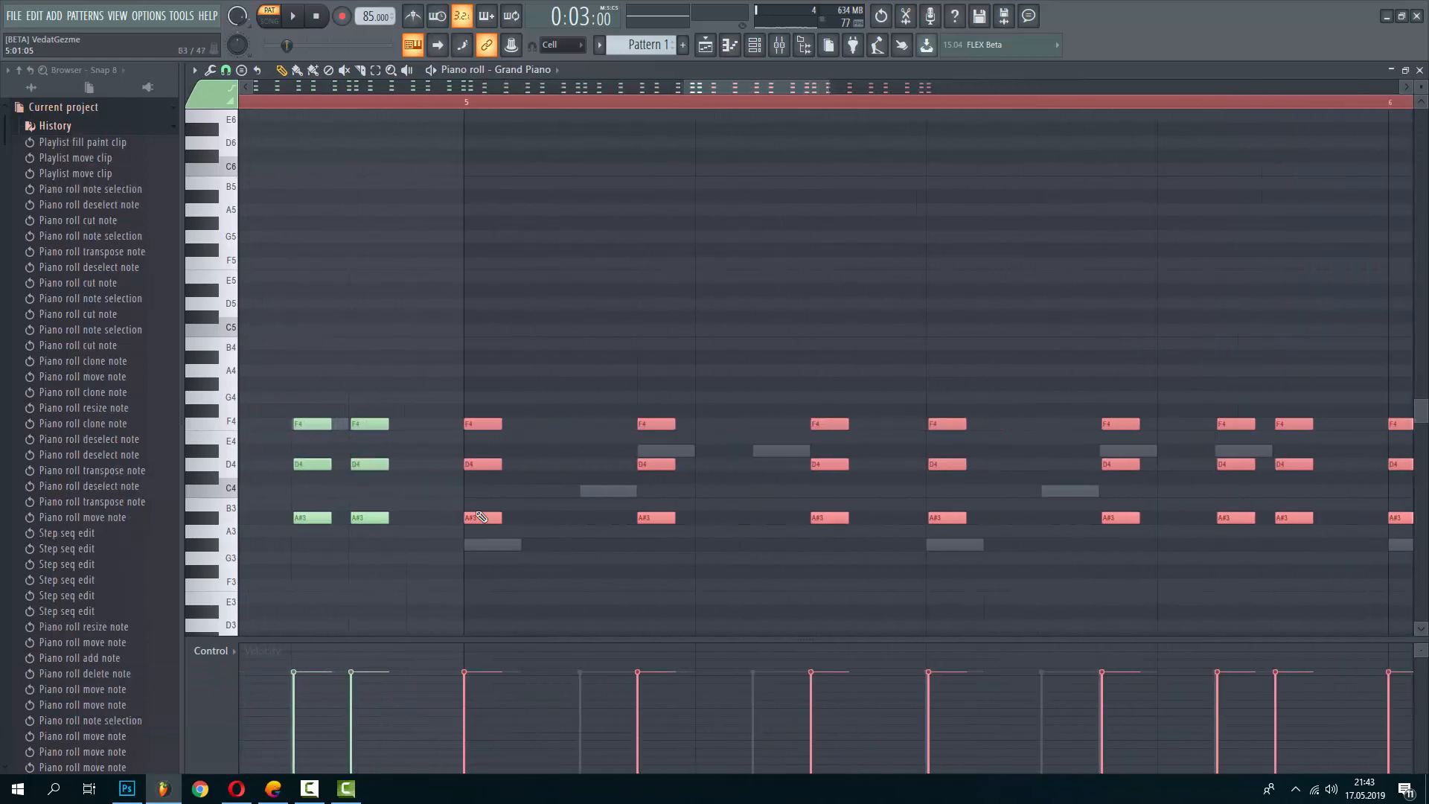
{"action": "key", "text": "shift+Down"}
{"action": "key", "text": "shift+Down"}
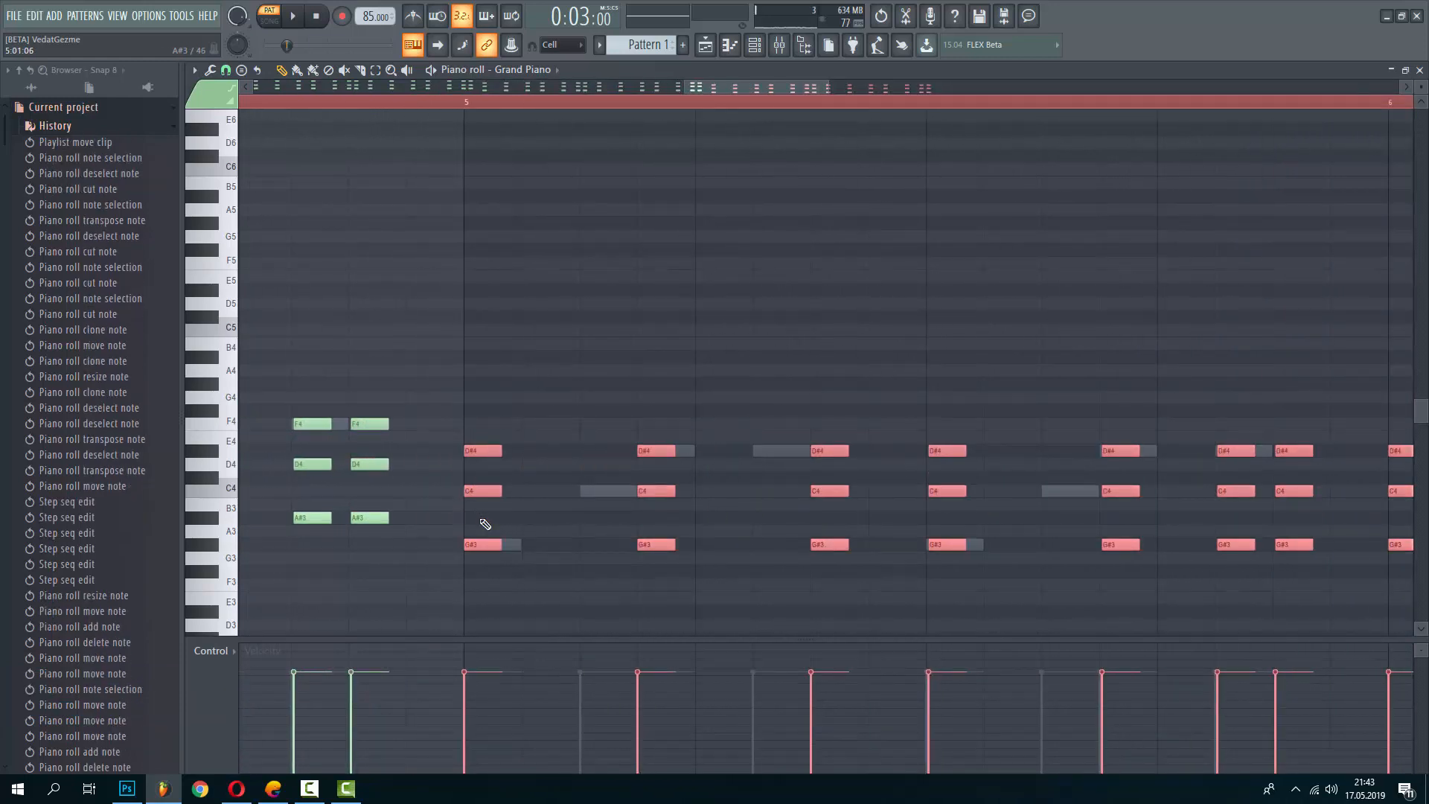
Select all the chords across the six bars and audition the pattern
{"action": "scroll", "coordinate": [486, 524], "scroll_direction": "down", "scroll_amount": 6}
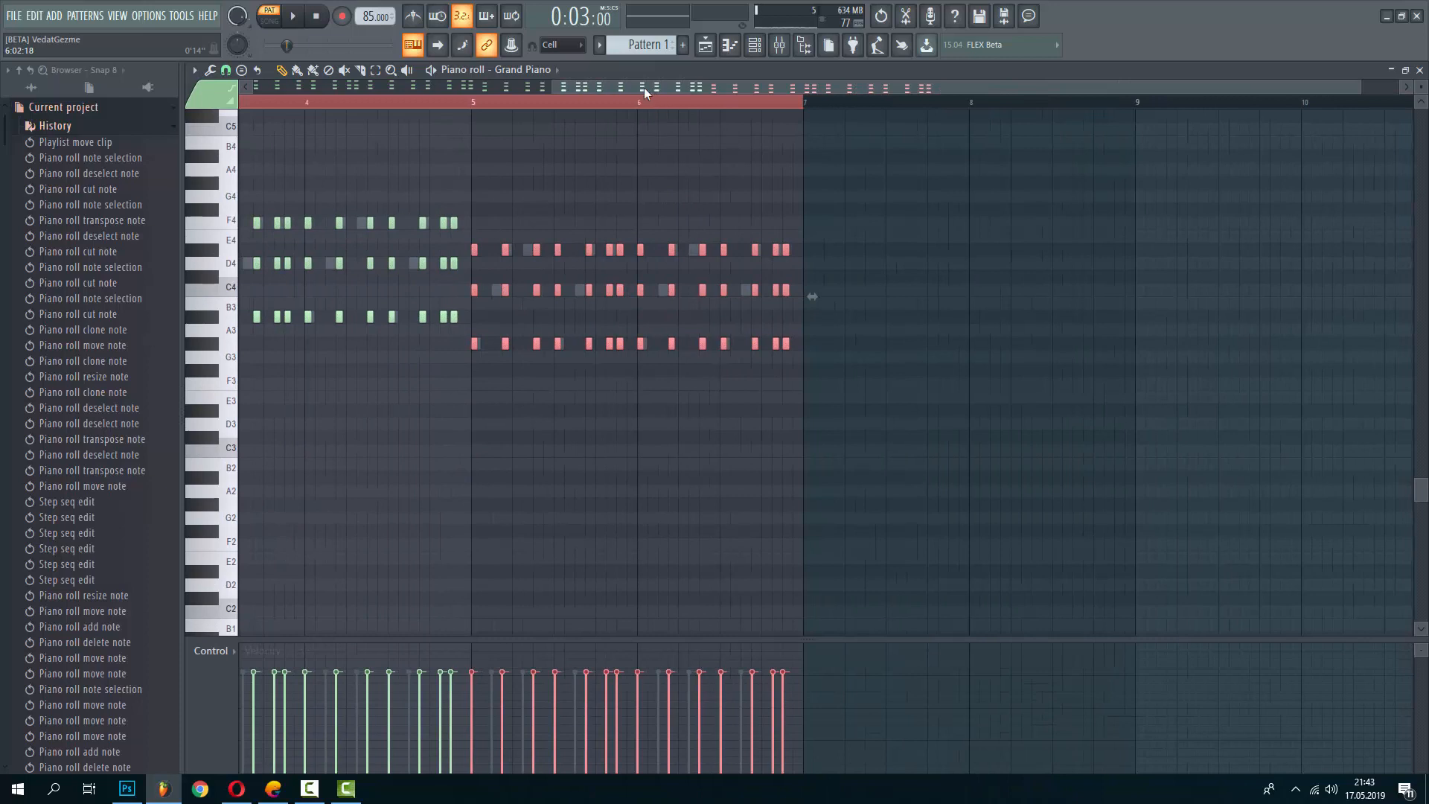
{"action": "left_click_drag", "start_coordinate": [645, 87], "coordinate": [348, 89]}
{"action": "scroll", "coordinate": [211, 377], "scroll_direction": "up", "scroll_amount": 5}
{"action": "scroll", "coordinate": [242, 476], "scroll_direction": "up", "scroll_amount": 1}
{"action": "key", "text": "ctrl+a"}
{"action": "key", "text": "space"}
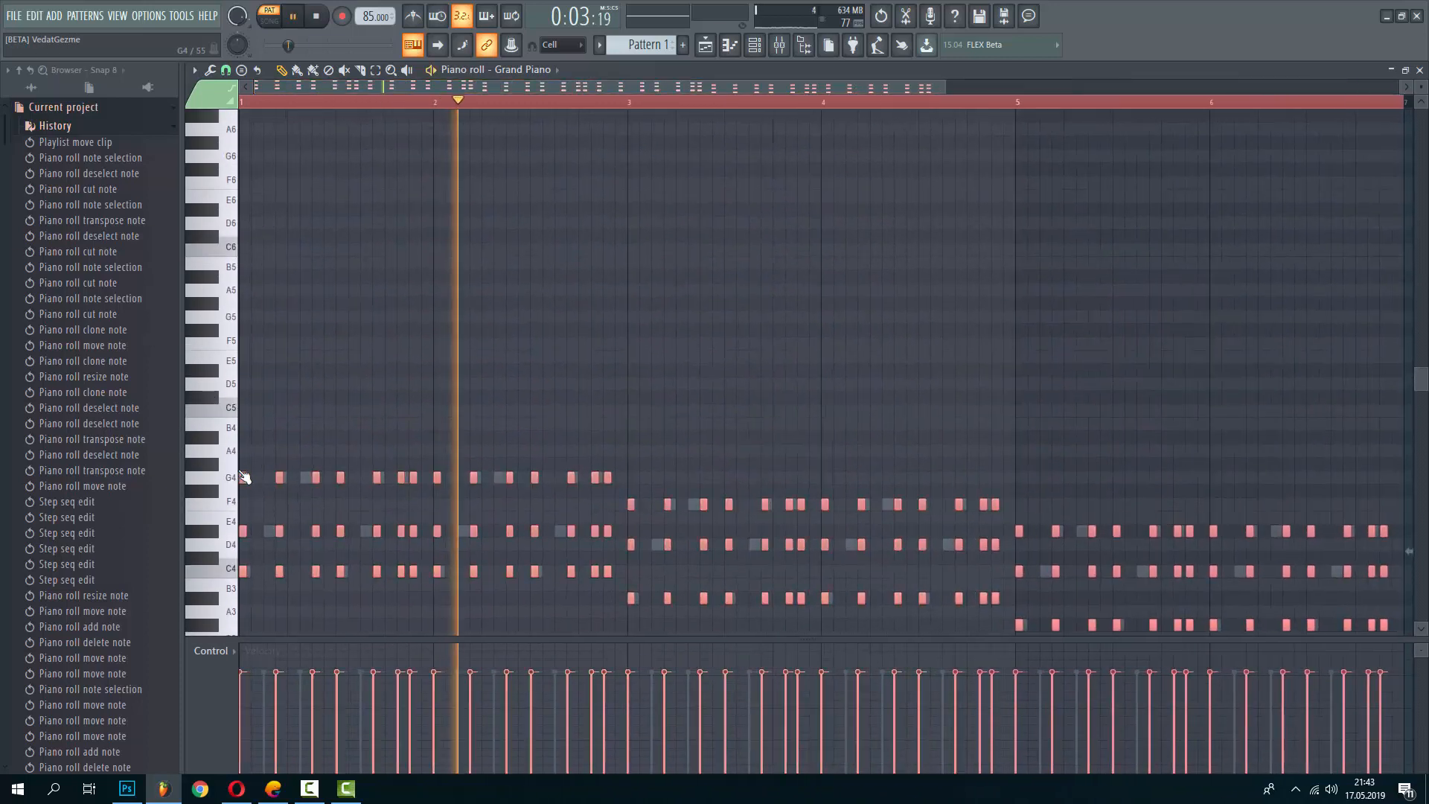
{"action": "key", "text": "space"}
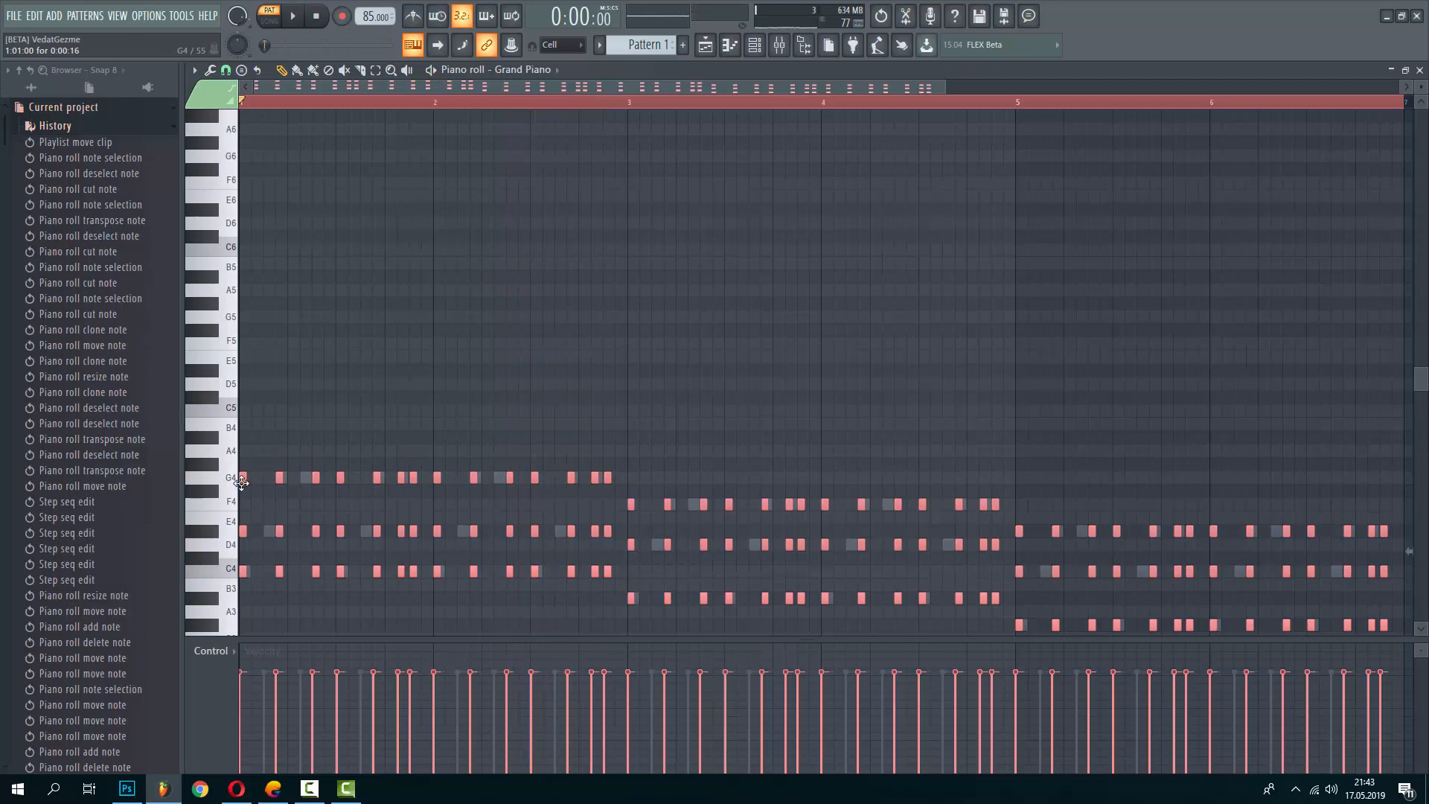
Route the Grand Piano channel to mixer track 2 and the Stage Grand channel to mixer track 3
{"action": "key", "text": "F7"}
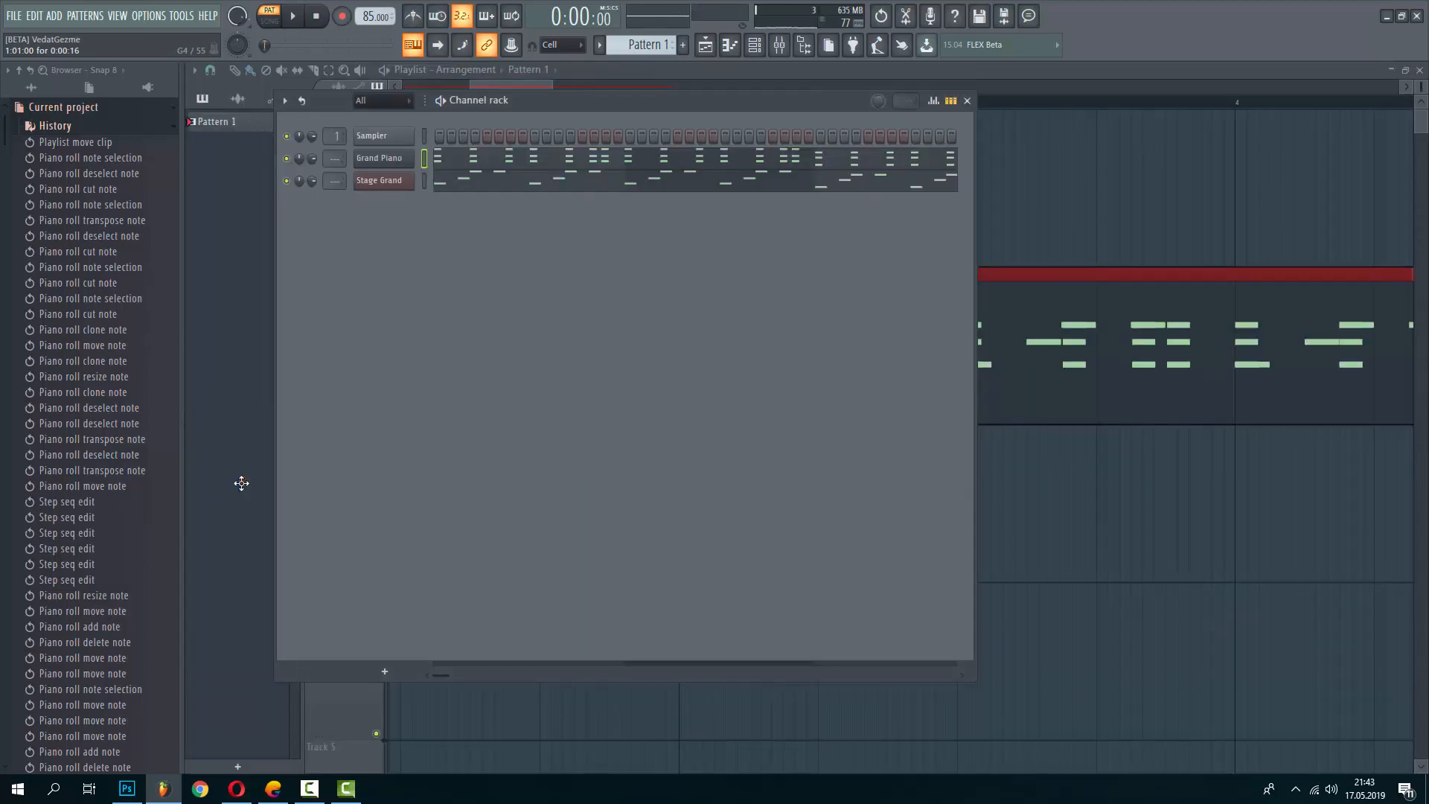
{"action": "key", "text": "F9"}
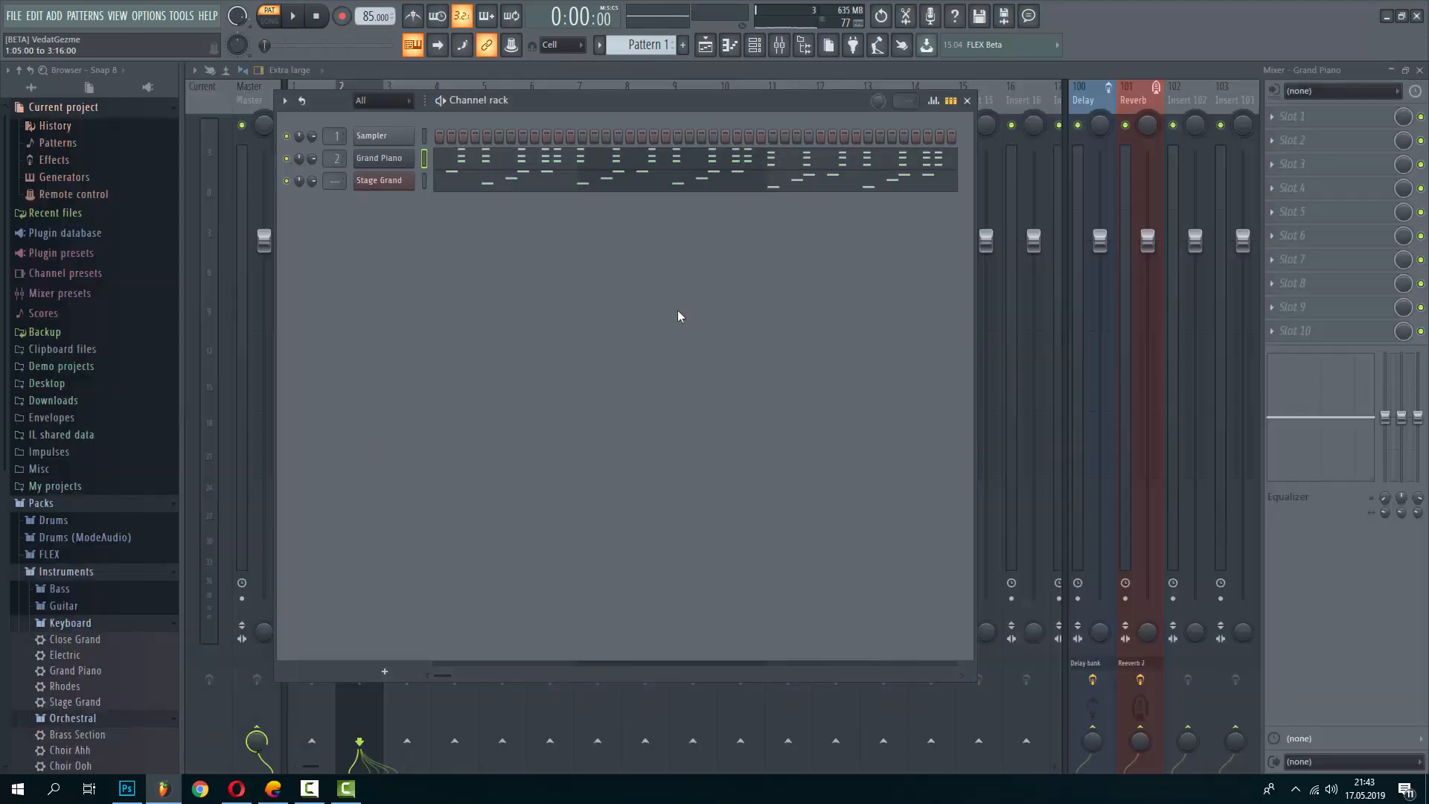
{"action": "key", "text": "F6"}
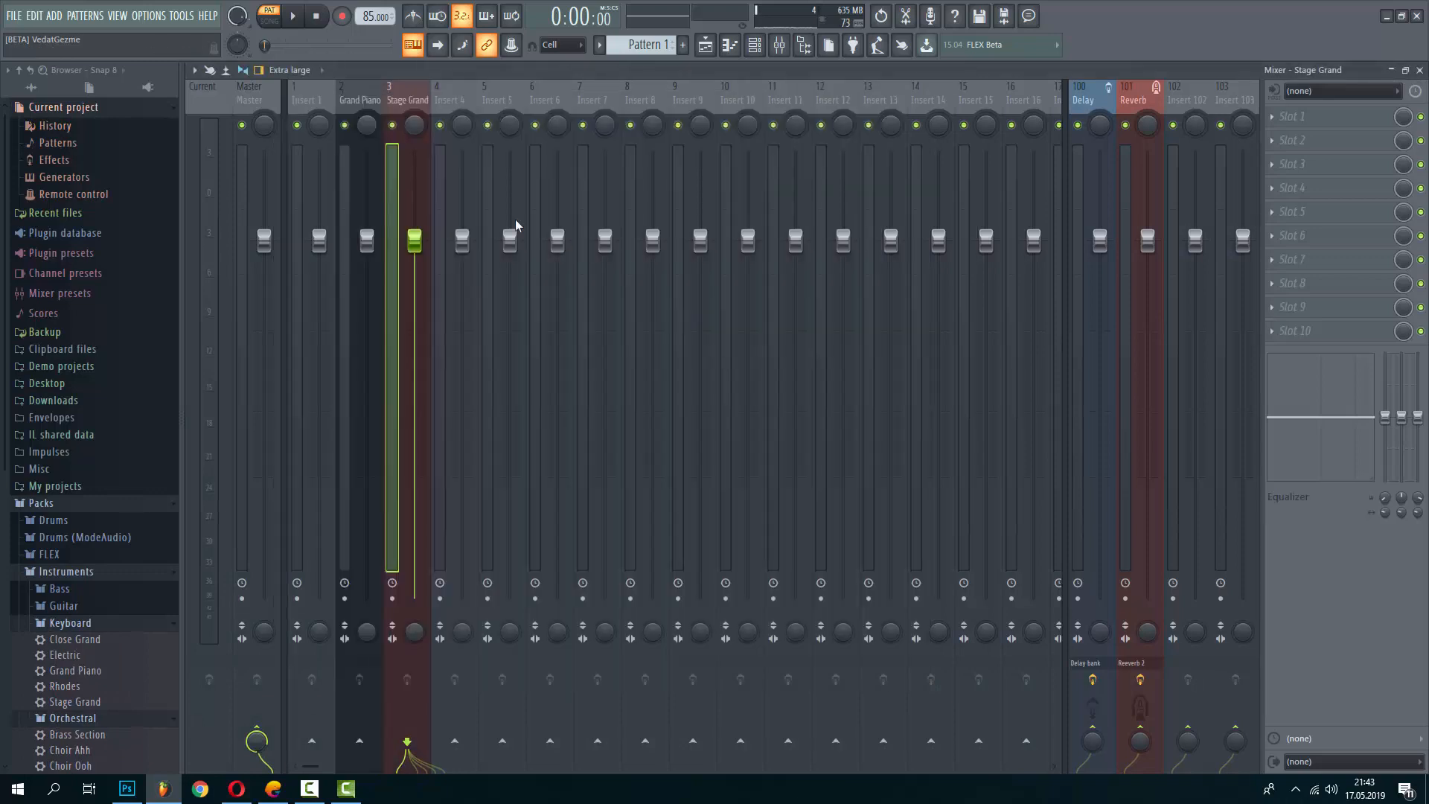
Start playback and load Fruity Reeverb 2 into slot 1 of the Grand Piano mixer track
{"action": "key", "text": "space"}
{"action": "left_click", "coordinate": [369, 99]}
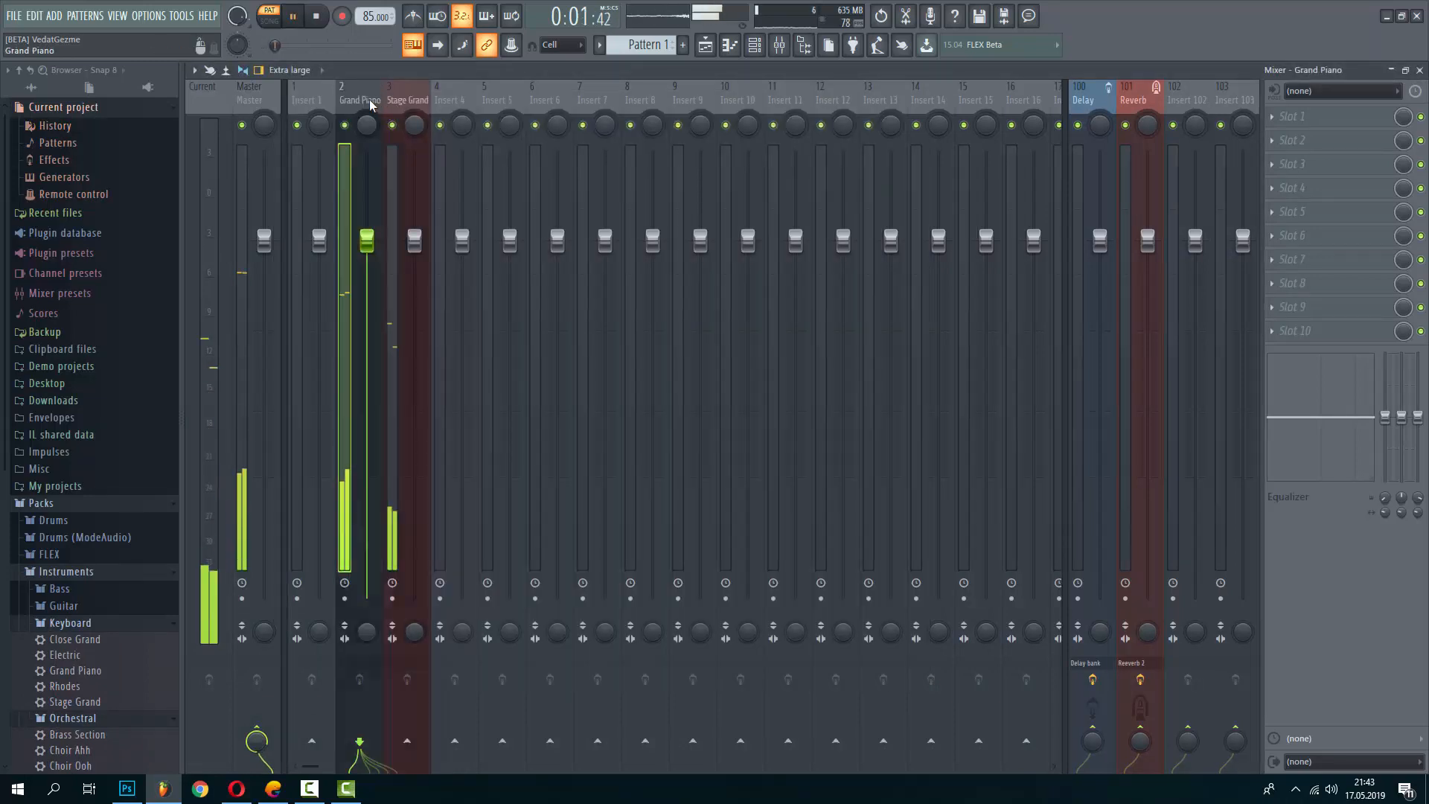
{"action": "left_click", "coordinate": [1314, 115]}
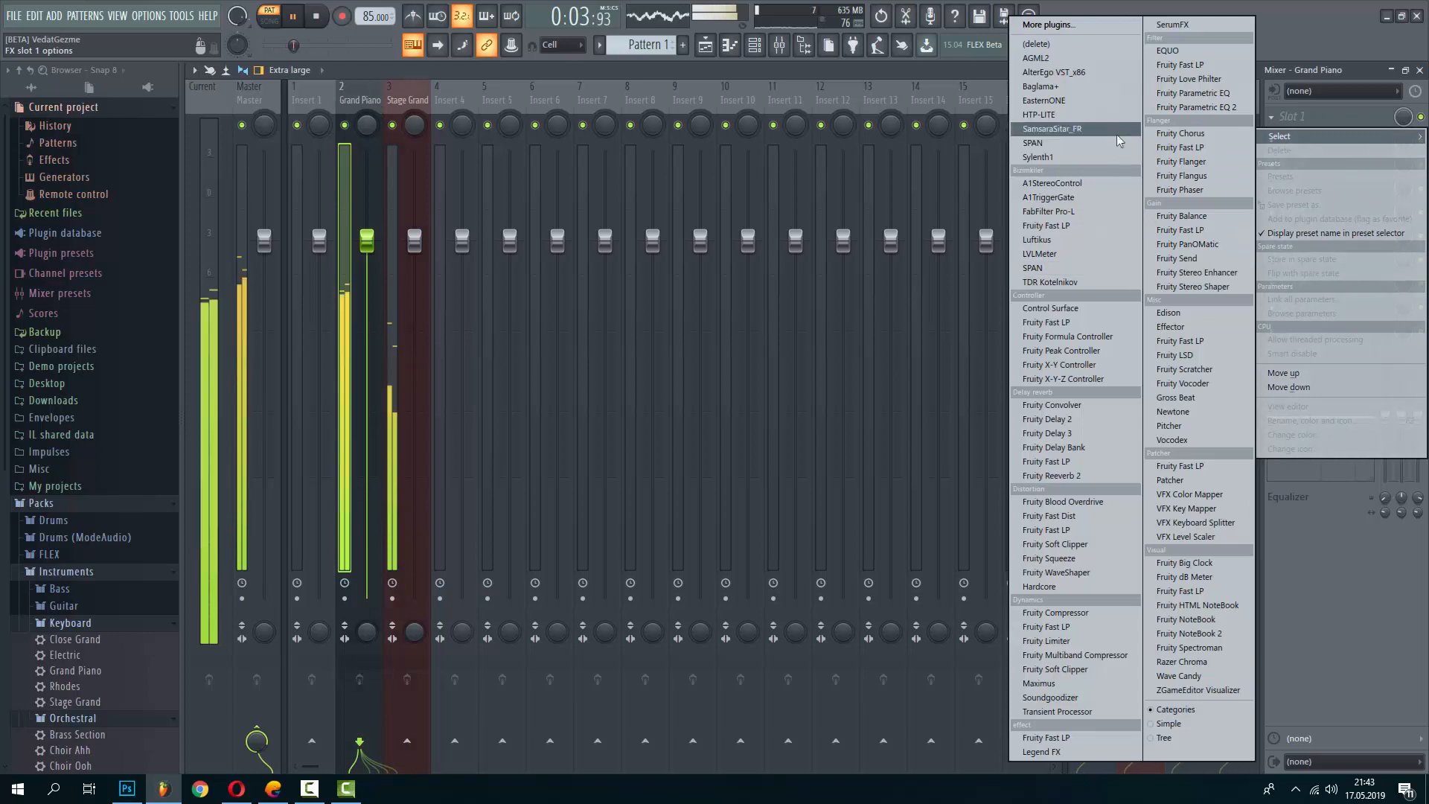
{"action": "left_click", "coordinate": [1070, 478]}
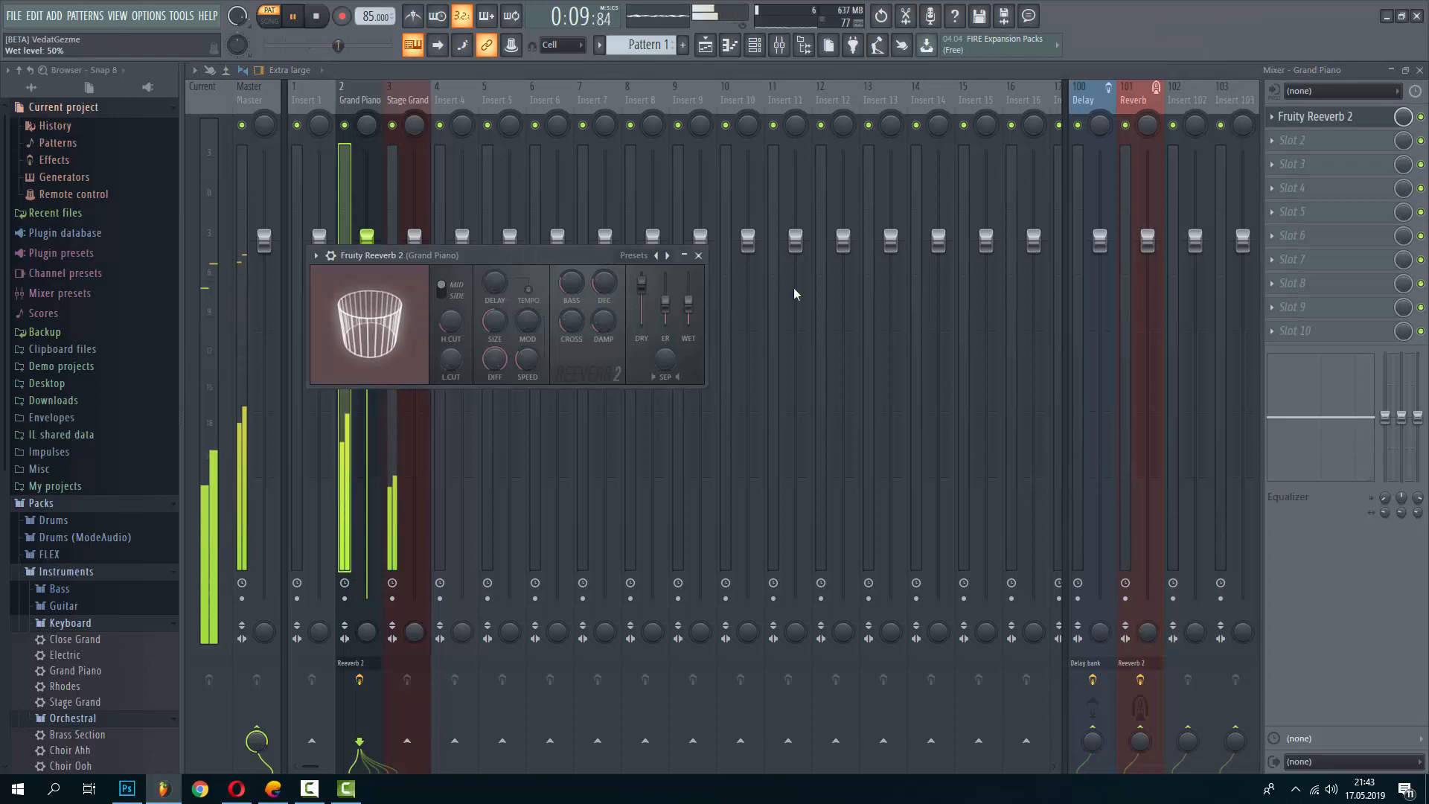
Load Fruity Parametric EQ 2 into slot 2 of the Grand Piano track and cut the low end with its first band
{"action": "left_click", "coordinate": [1314, 146]}
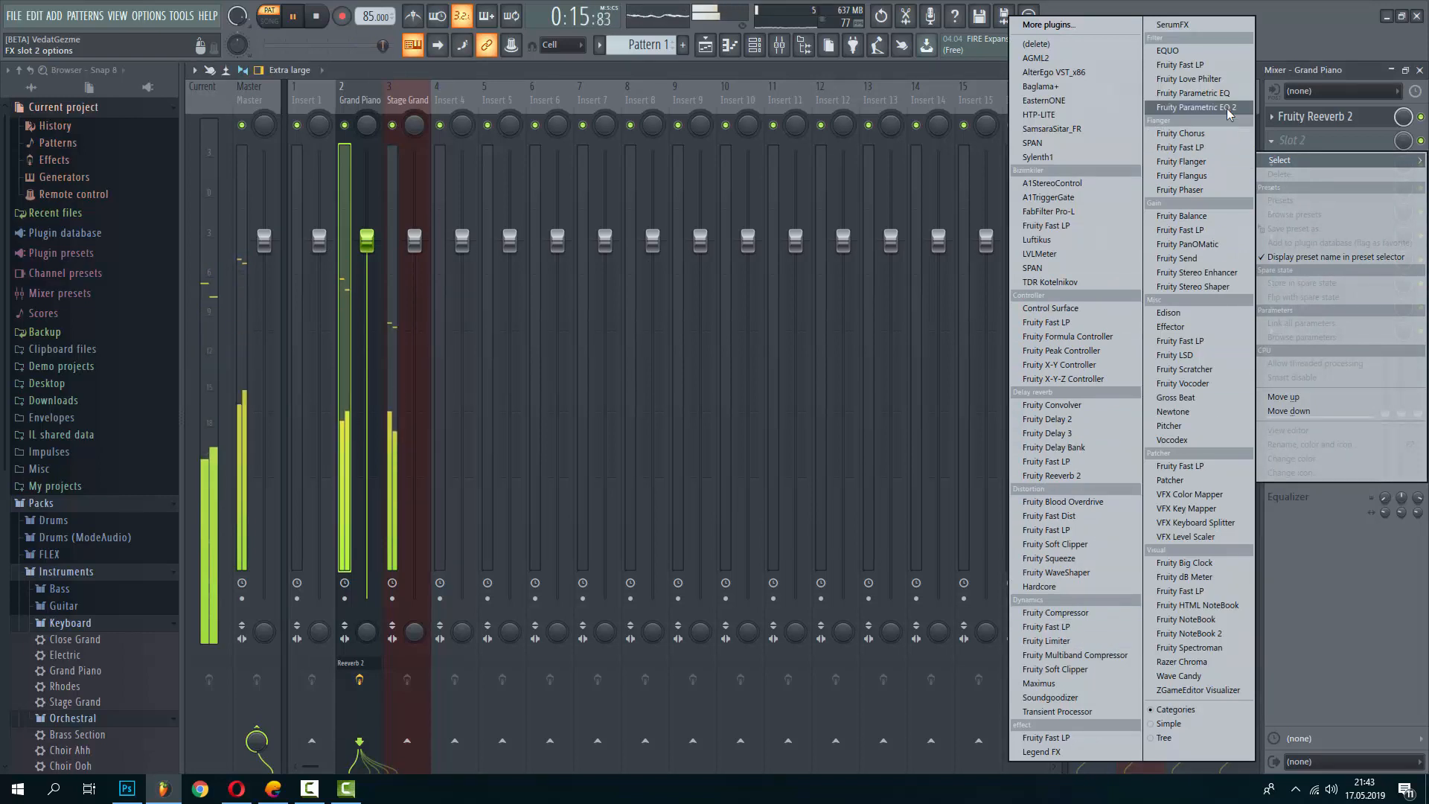
{"action": "left_click", "coordinate": [1196, 108]}
{"action": "left_click_drag", "start_coordinate": [396, 395], "coordinate": [405, 759]}
Show the playlist and switch playback to song mode
{"action": "left_click", "coordinate": [719, 46]}
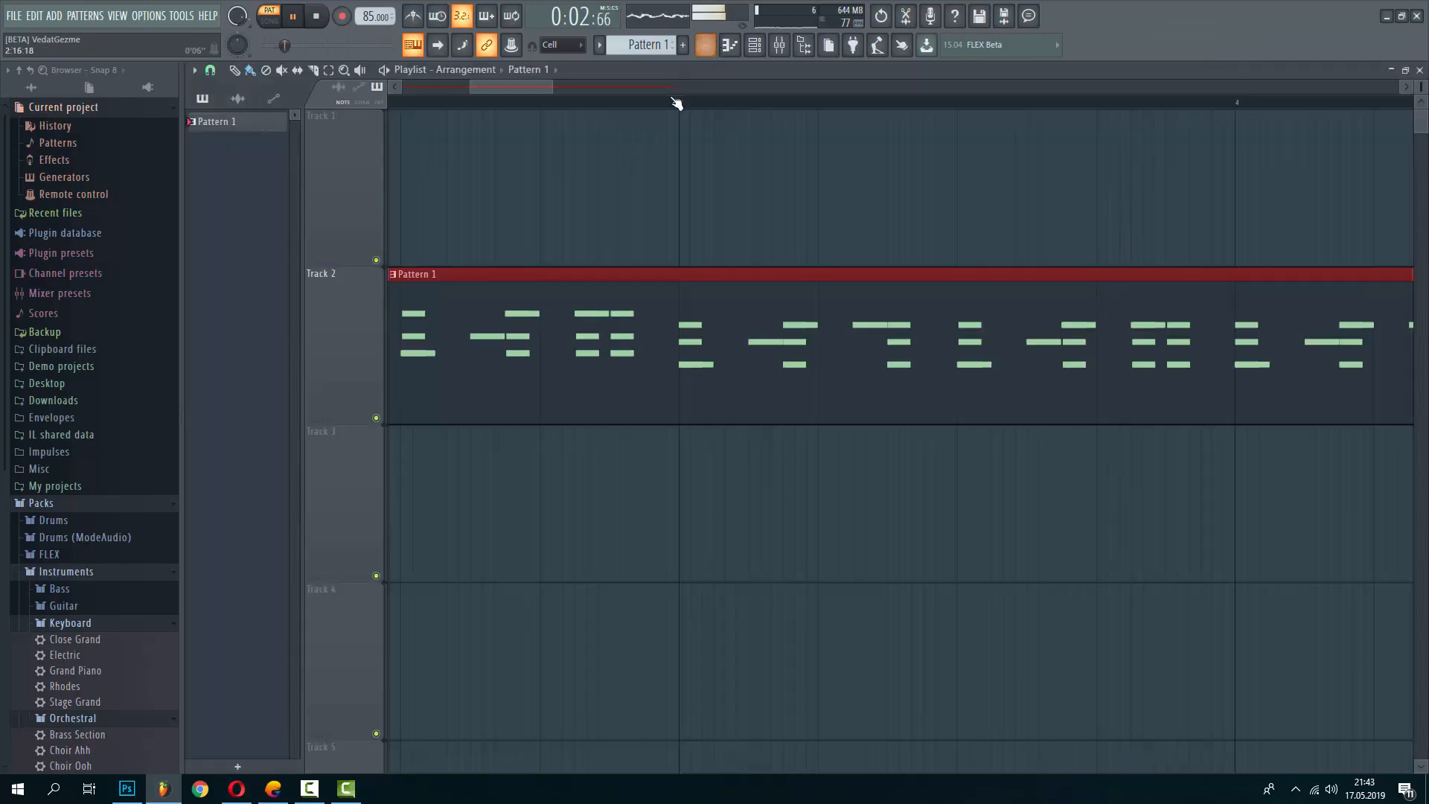
{"action": "scroll", "coordinate": [606, 186], "scroll_direction": "down", "scroll_amount": 5}
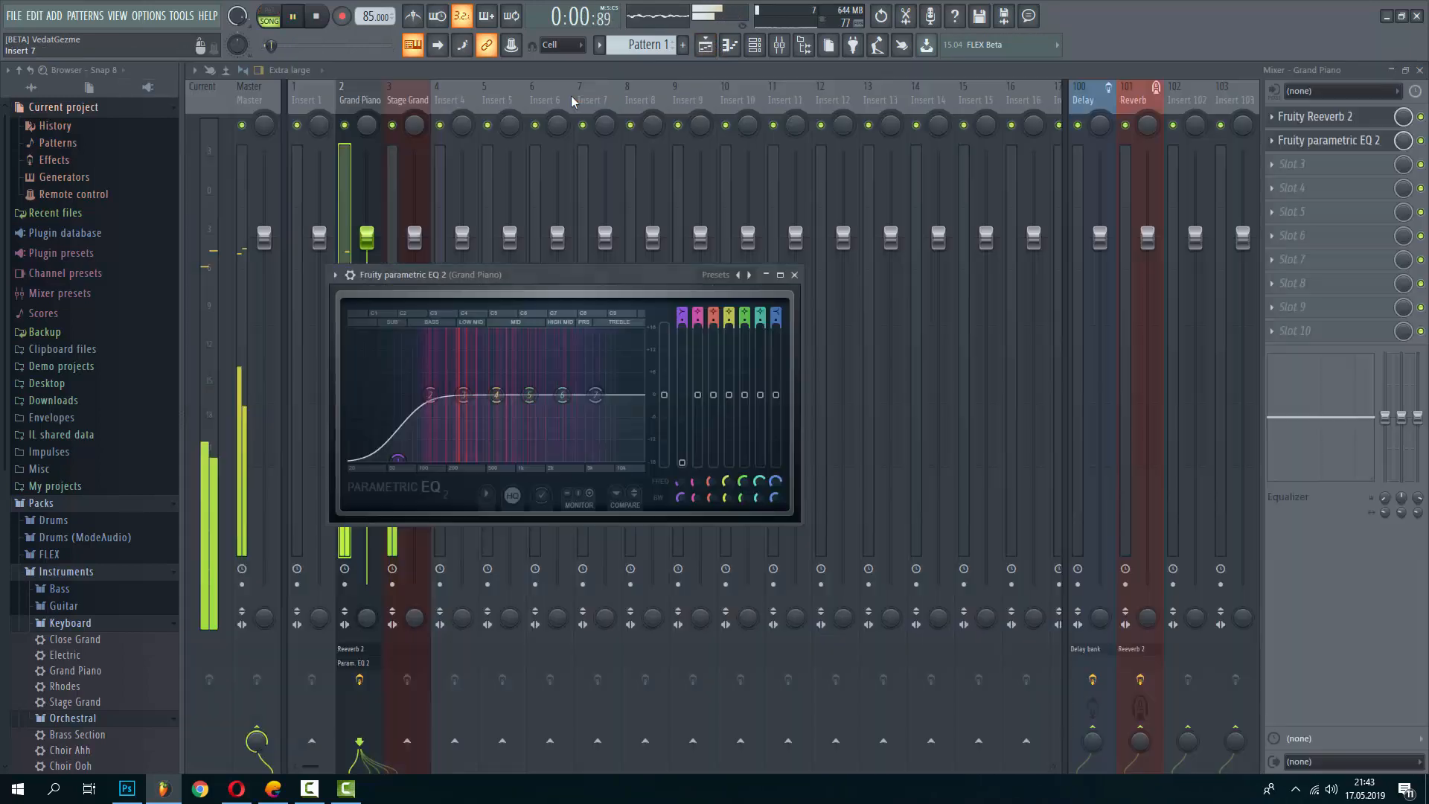
Load Fruity Reeverb 2 into slot 1 of the Stage Grand mixer track
{"action": "left_click", "coordinate": [423, 106]}
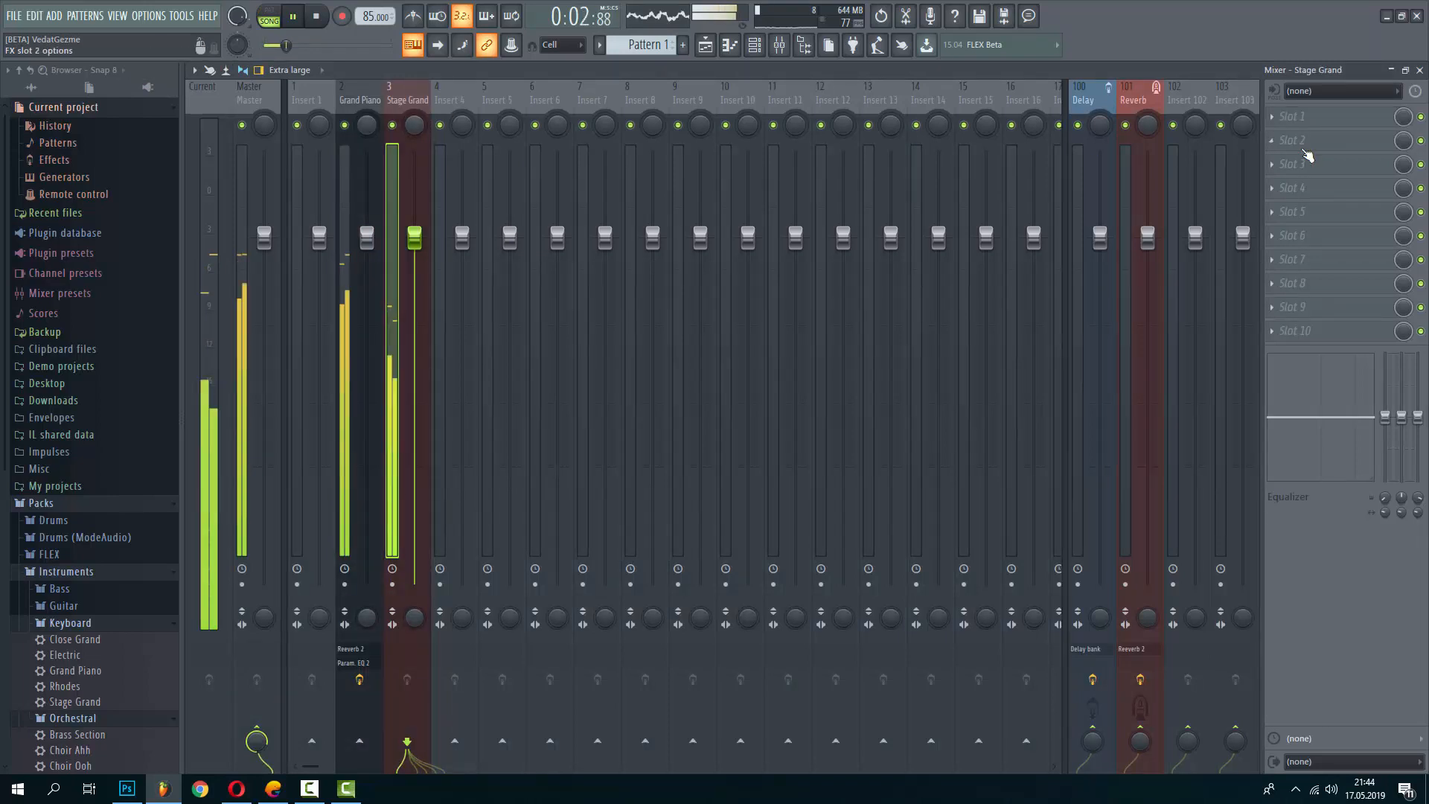
{"action": "left_click", "coordinate": [1305, 119]}
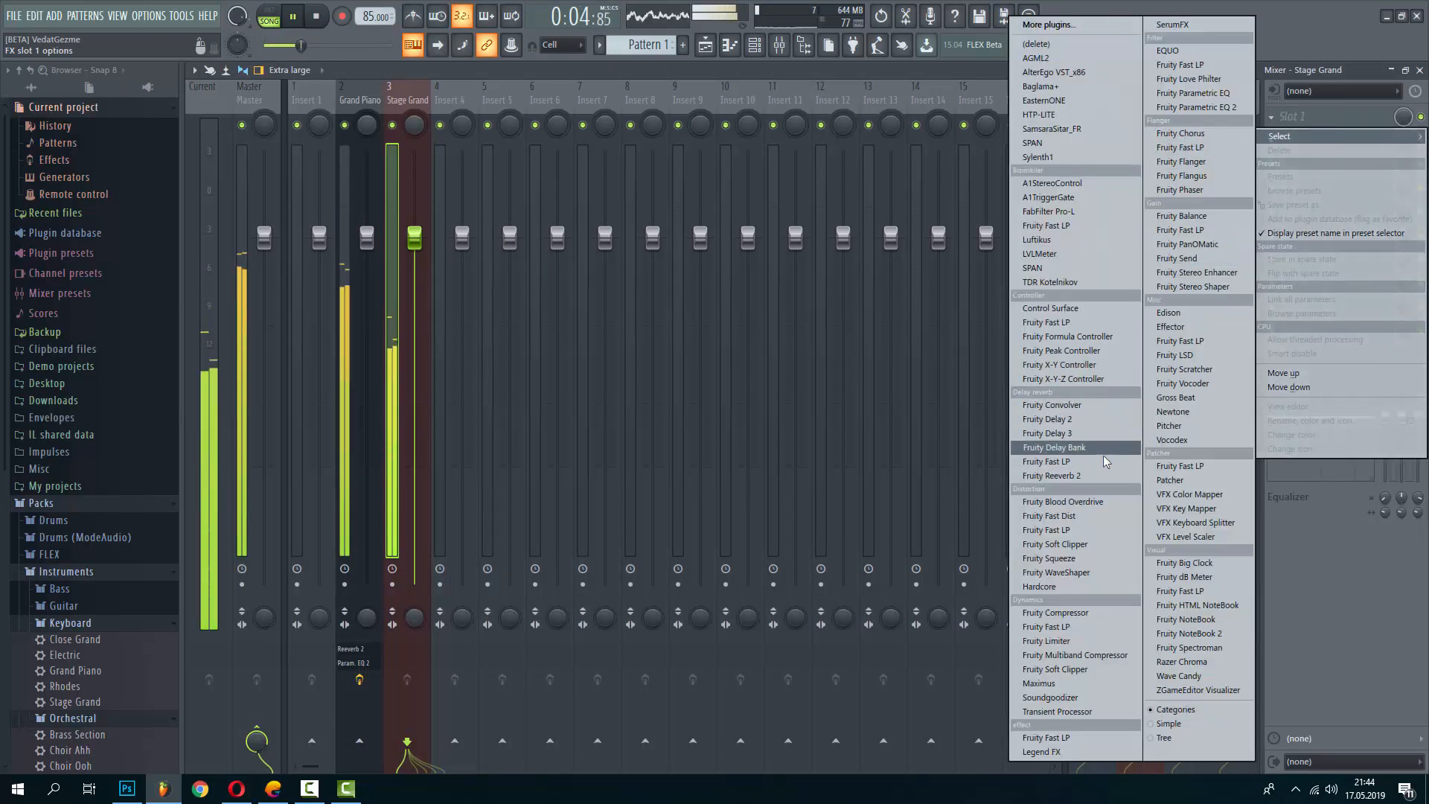
{"action": "left_click", "coordinate": [1092, 476]}
Load Fruity Delay 2 into slot 2 of the Stage Grand track, set its input volume to 34%, and close all windows
{"action": "left_click", "coordinate": [1306, 142]}
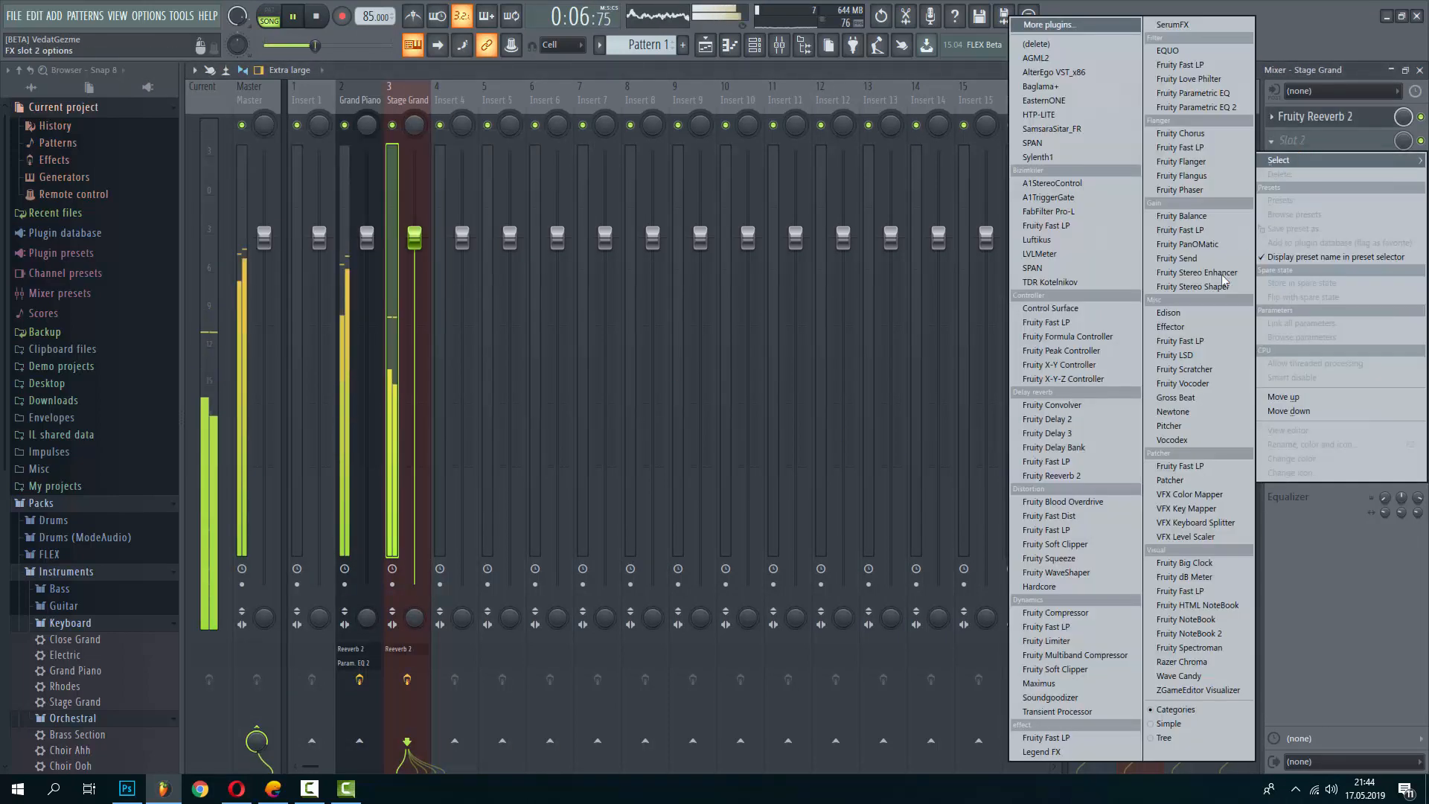
{"action": "left_click", "coordinate": [1102, 419]}
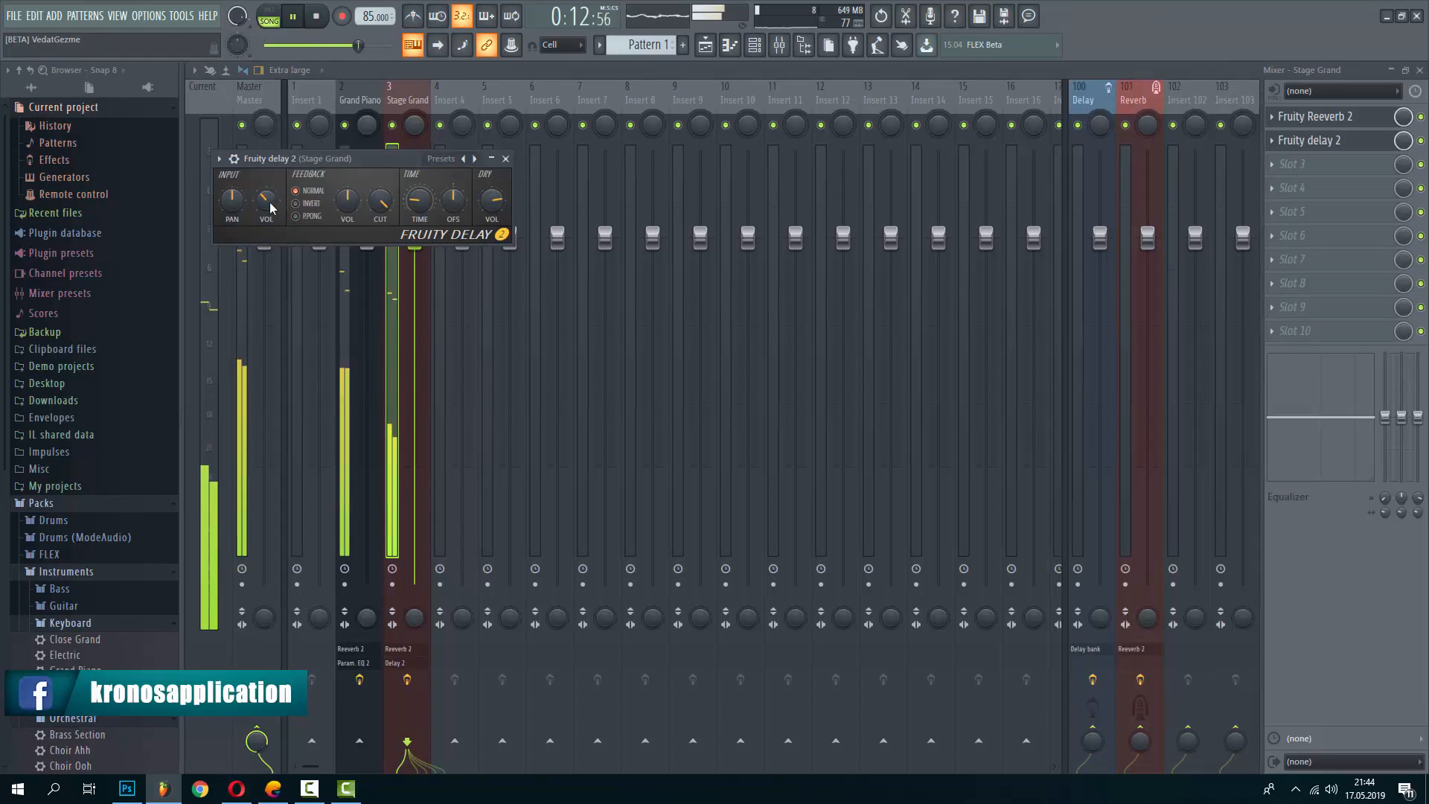
{"action": "left_click_drag", "start_coordinate": [272, 207], "coordinate": [273, 205]}
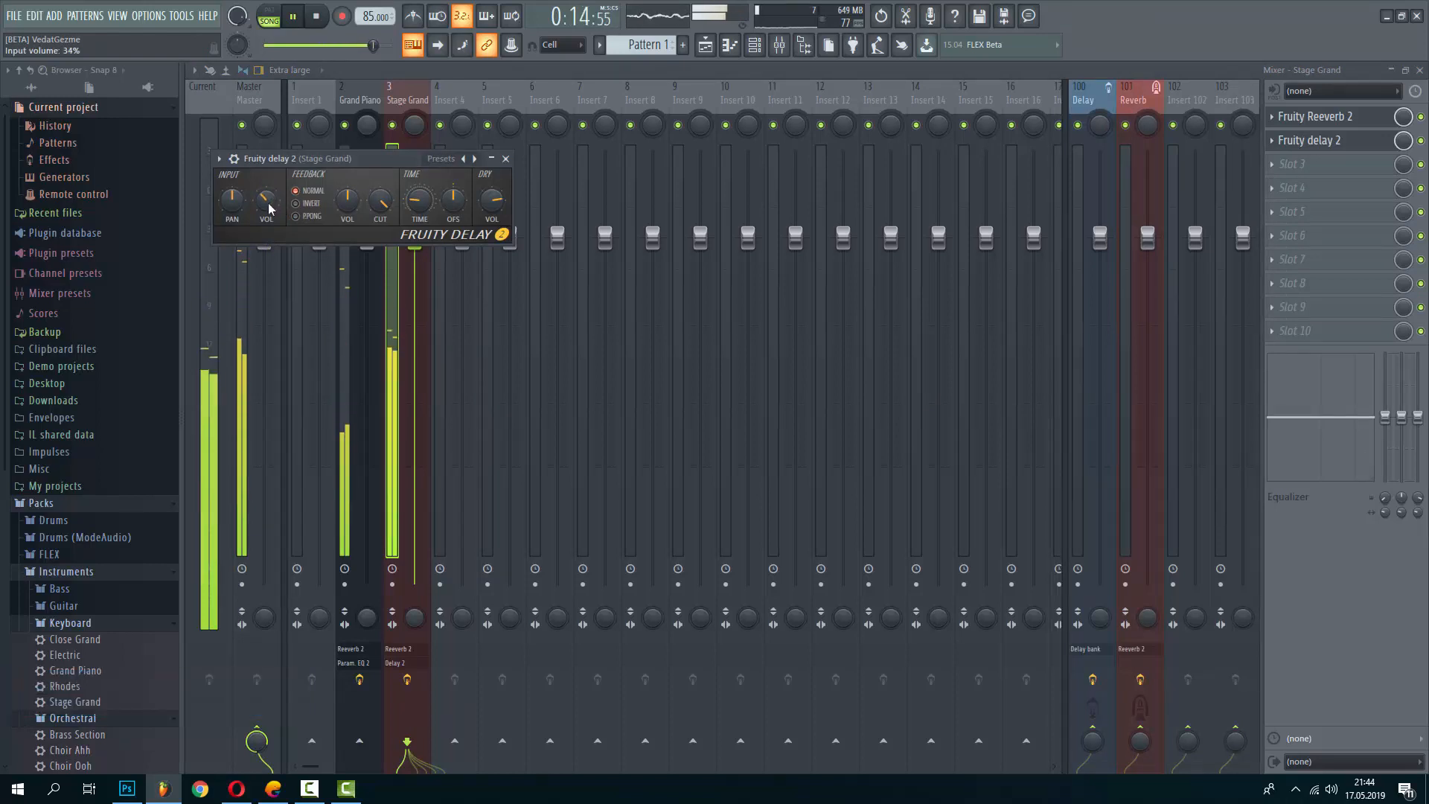
{"action": "key", "text": "Escape"}
{"action": "key", "text": "Escape"}
{"action": "key", "text": "Escape"}
{"action": "key", "text": "Escape"}
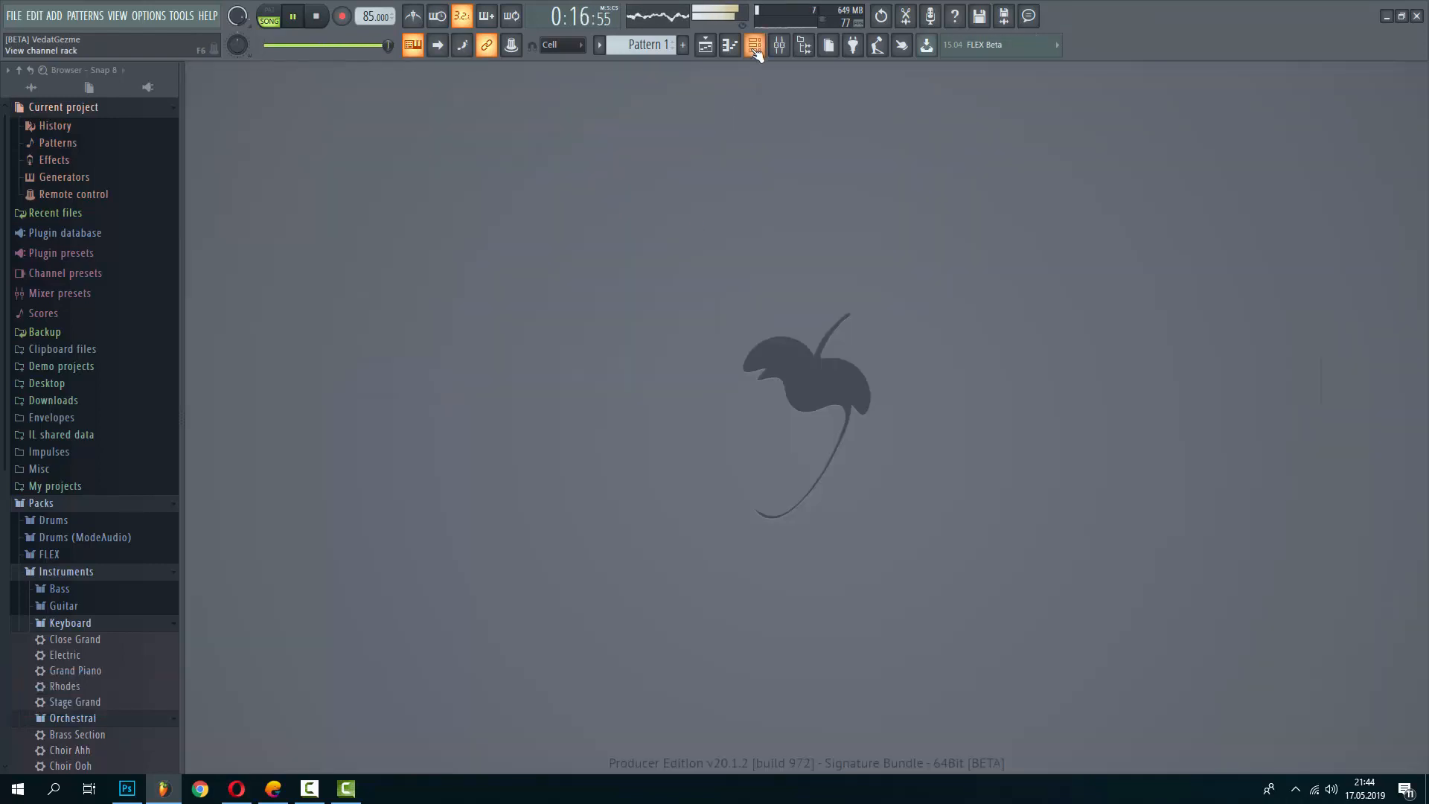
Open the Grand Piano chords in the piano roll and stop playback
{"action": "left_click", "coordinate": [754, 48]}
{"action": "left_click", "coordinate": [550, 161]}
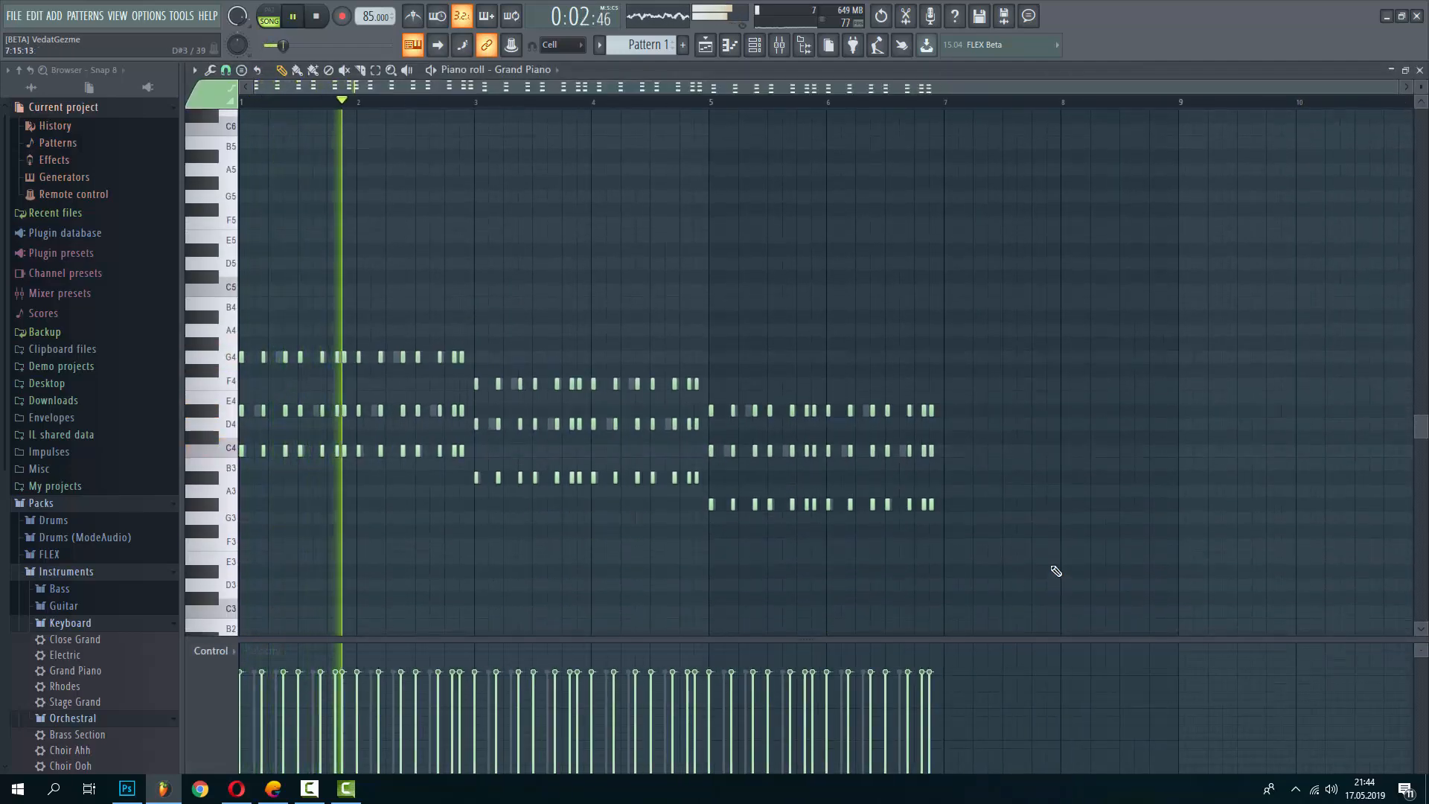
{"action": "key", "text": "space"}
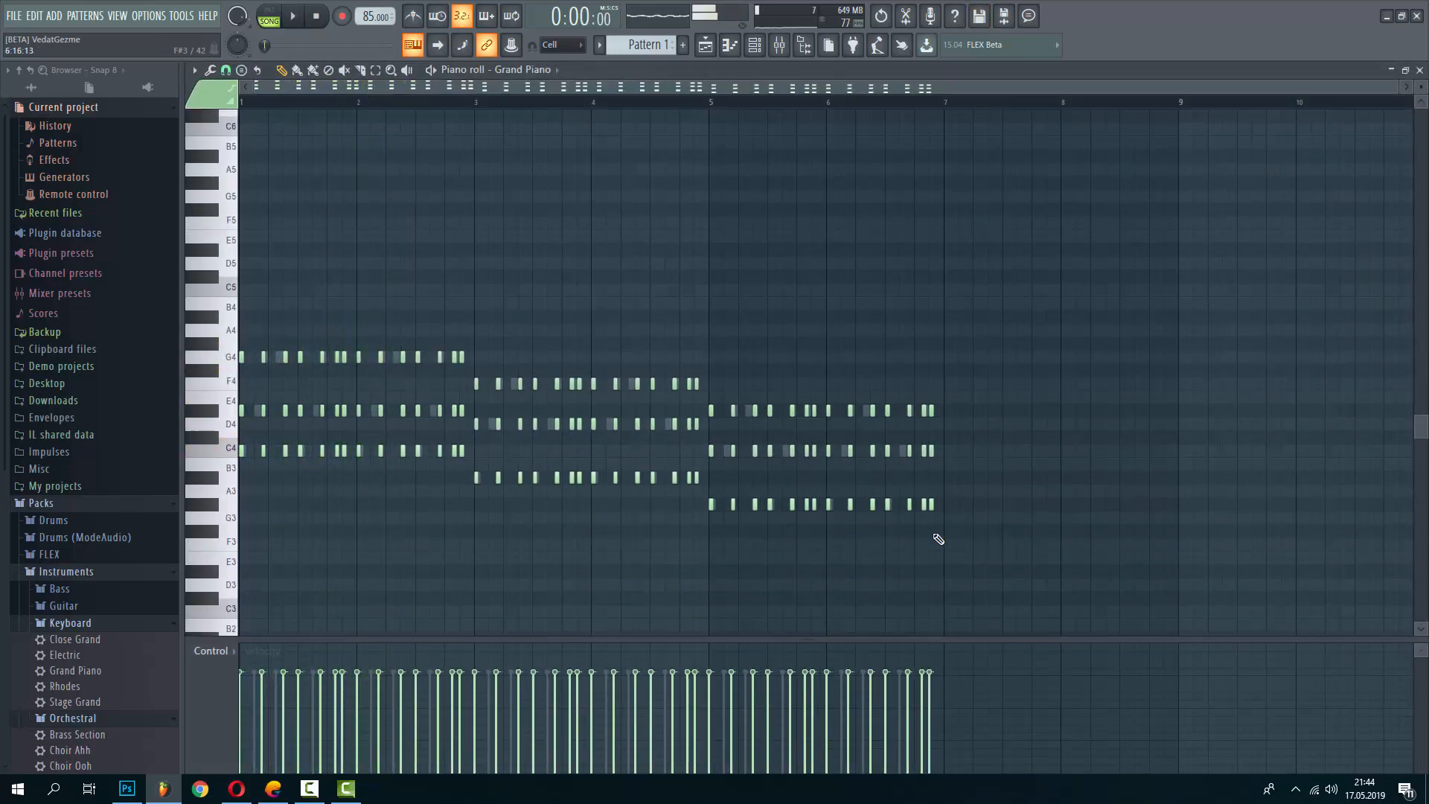
Copy the Stage Grand melody of bars 5 and 6 into bars 7 and 8 and transpose the copy down one semitone
{"action": "key", "text": "F7"}
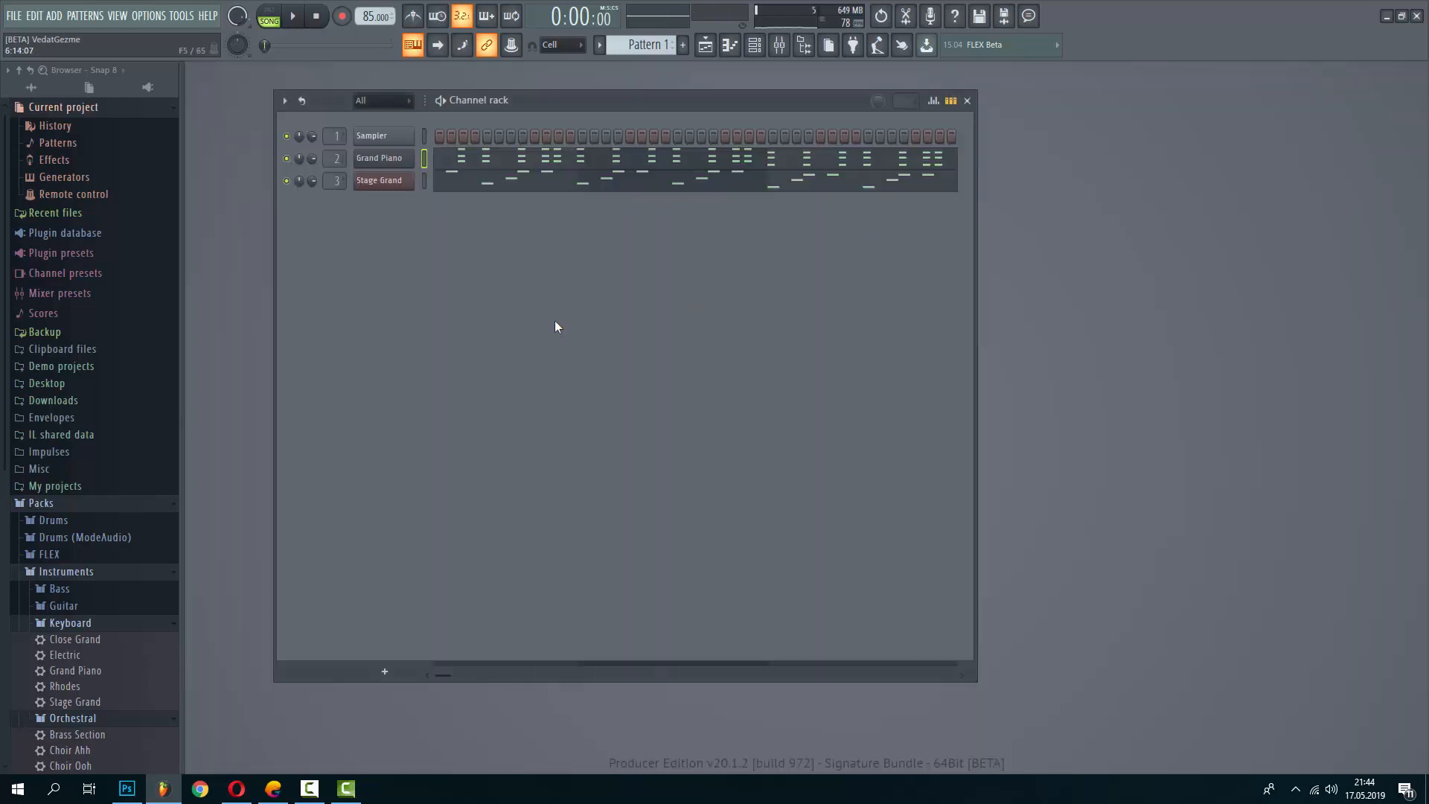
{"action": "left_click", "coordinate": [555, 186]}
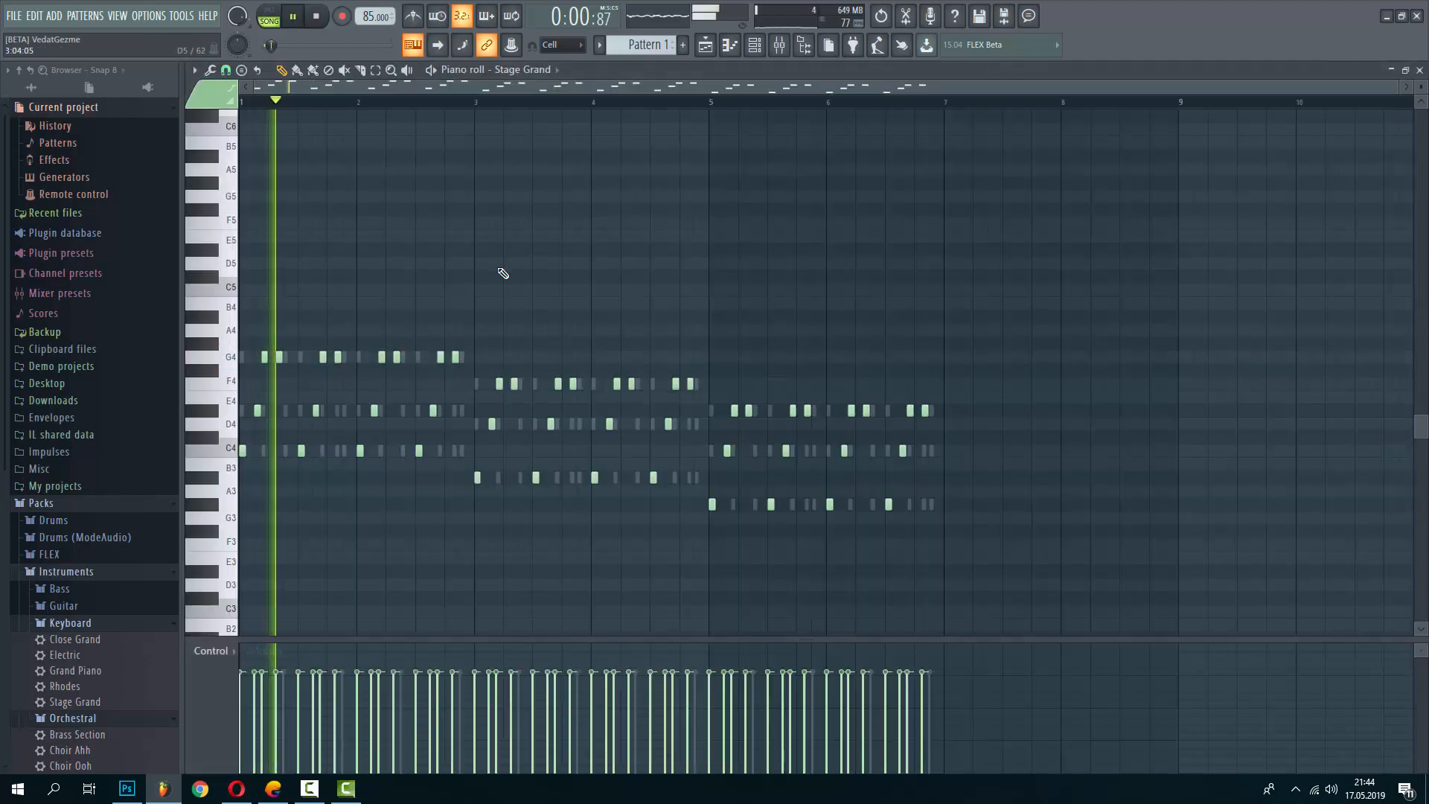
{"action": "left_click_drag", "start_coordinate": [1080, 577], "coordinate": [711, 382]}
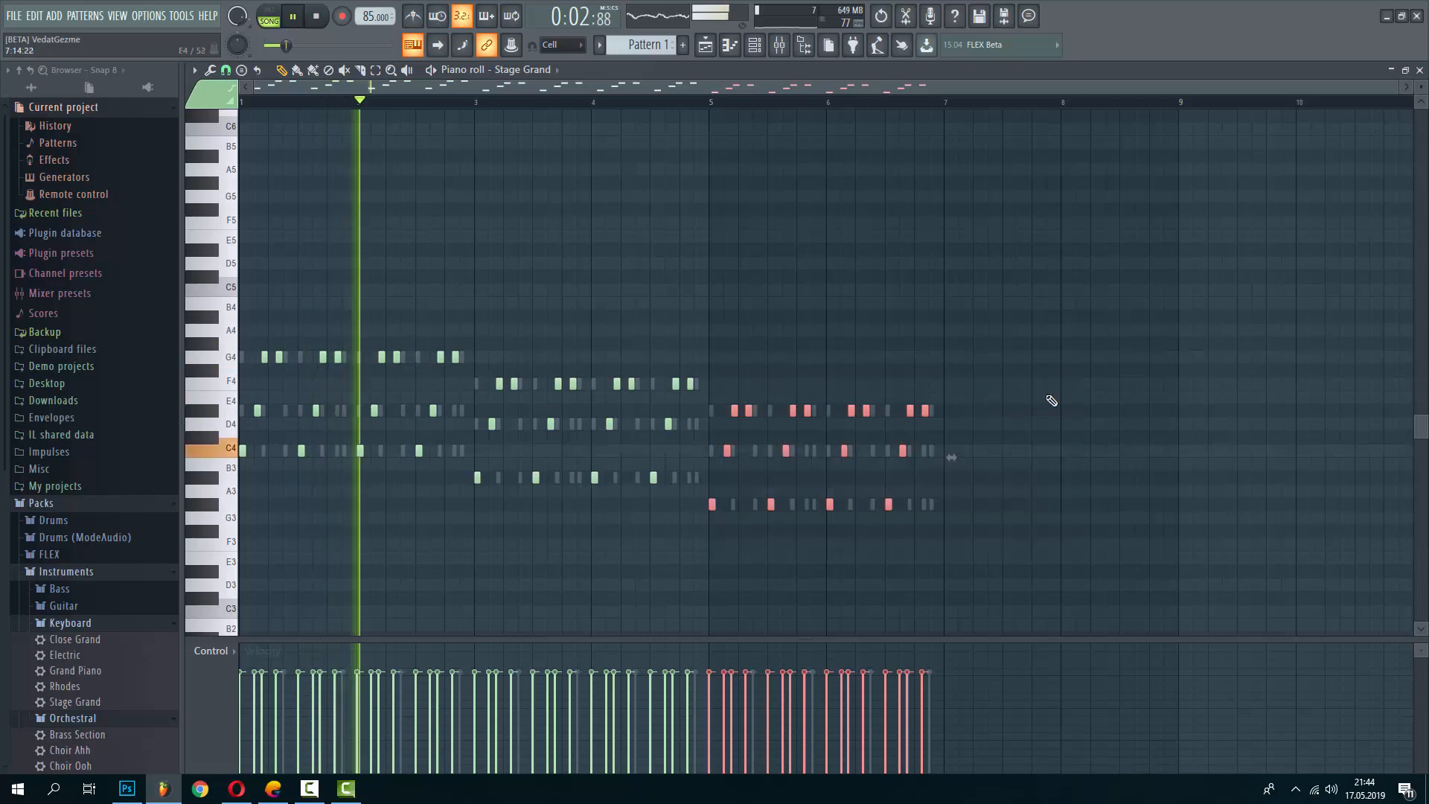
{"action": "scroll", "coordinate": [922, 417], "scroll_direction": "up", "scroll_amount": 6}
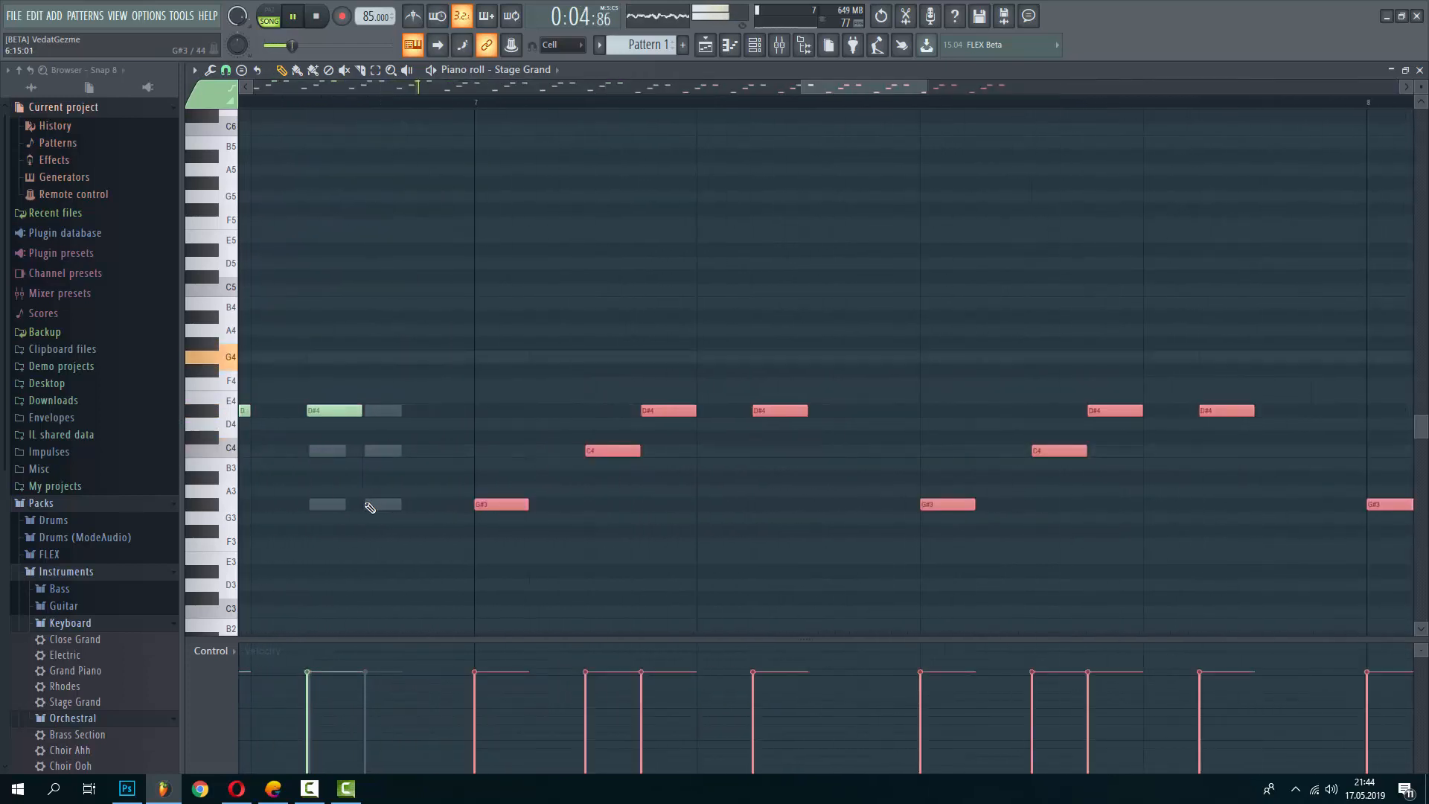
{"action": "key", "text": "Down"}
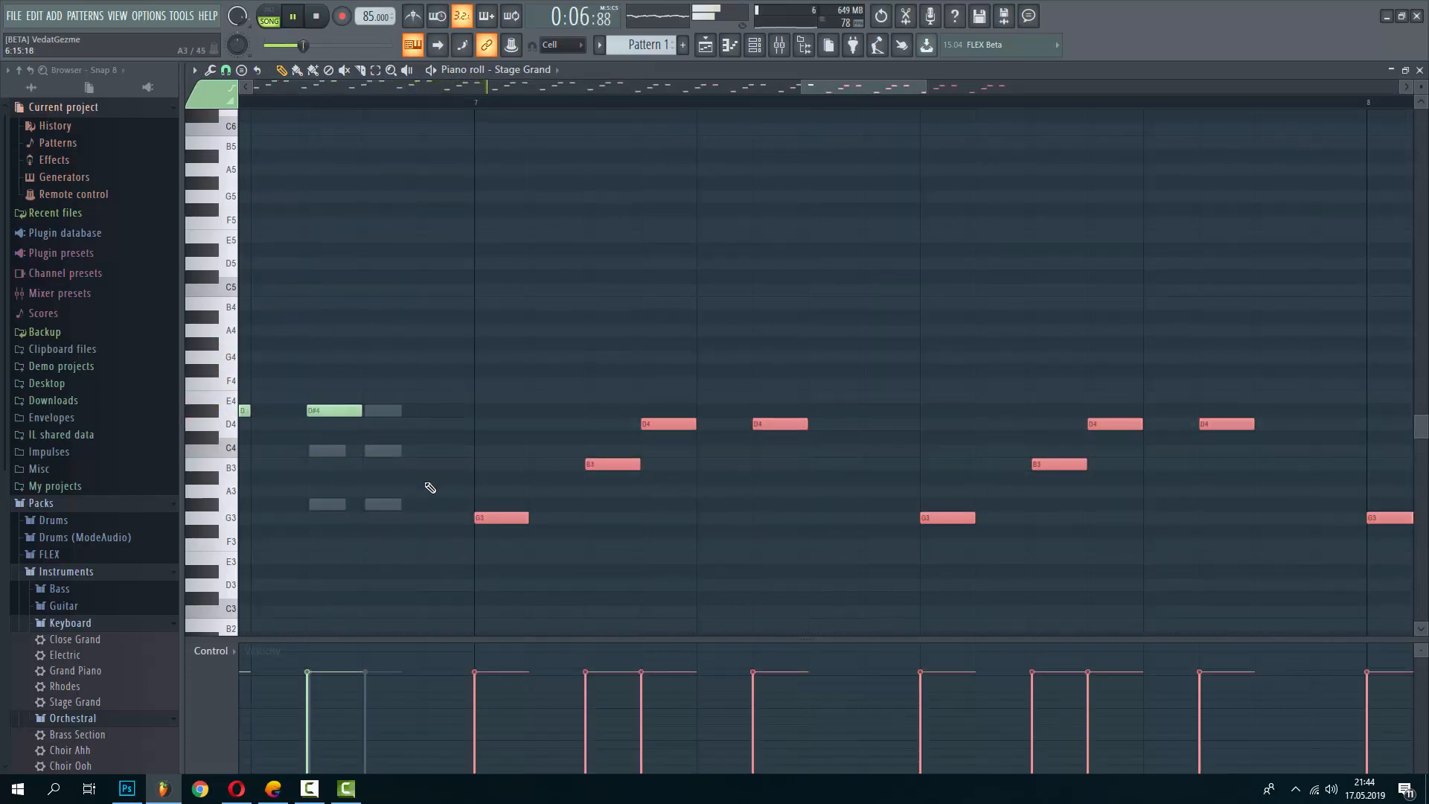
Lower the B3 notes of the melody in bars 7 and 8 by one semitone to A#3
{"action": "scroll", "coordinate": [439, 487], "scroll_direction": "down", "scroll_amount": 4}
{"action": "left_click_drag", "start_coordinate": [477, 461], "coordinate": [928, 488]}
{"action": "scroll", "coordinate": [763, 441], "scroll_direction": "down", "scroll_amount": 3}
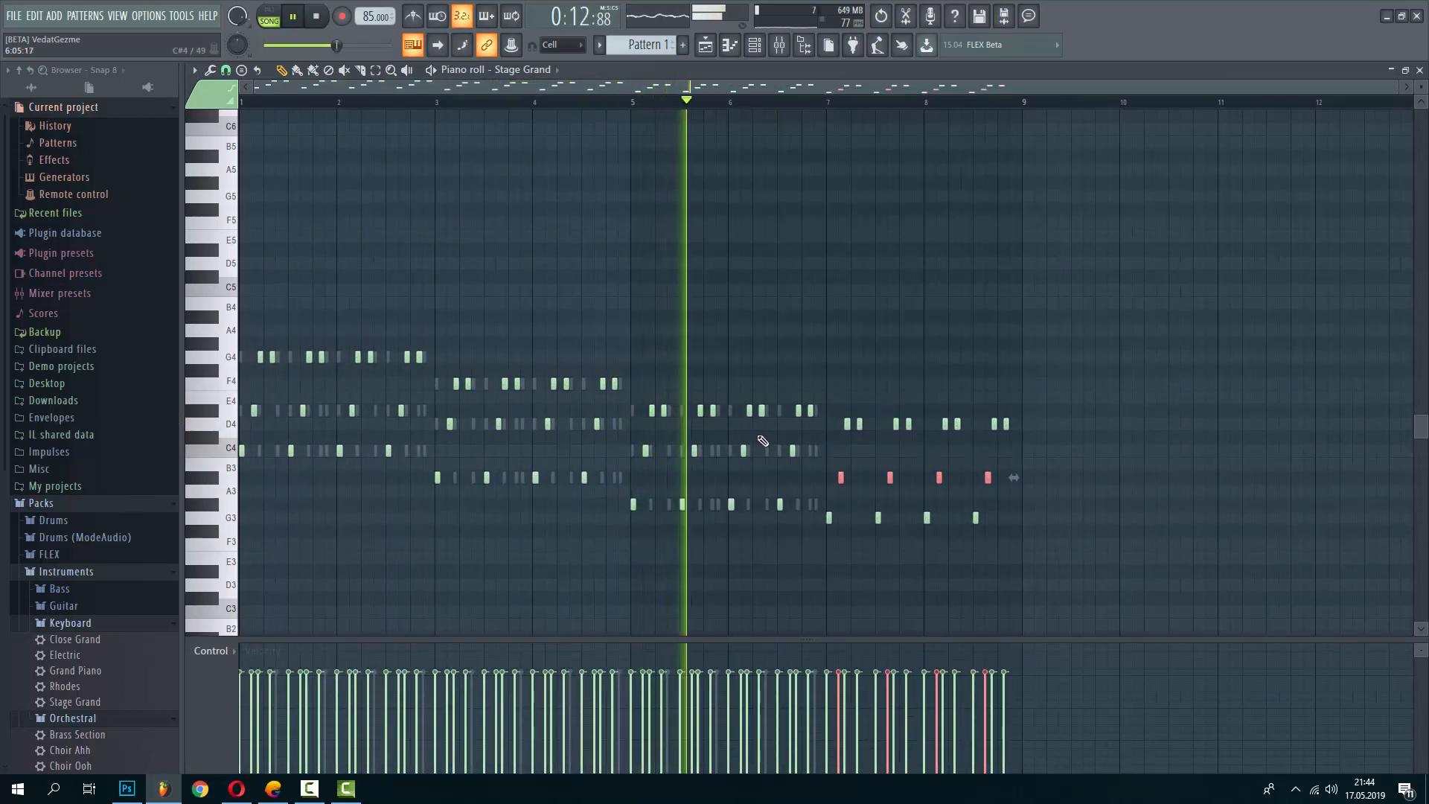
Copy the Grand Piano chords of bars 5 and 6 into bars 7 and 8 and transpose the copy down one semitone
{"action": "scroll", "coordinate": [822, 399], "scroll_direction": "up", "scroll_amount": 3}
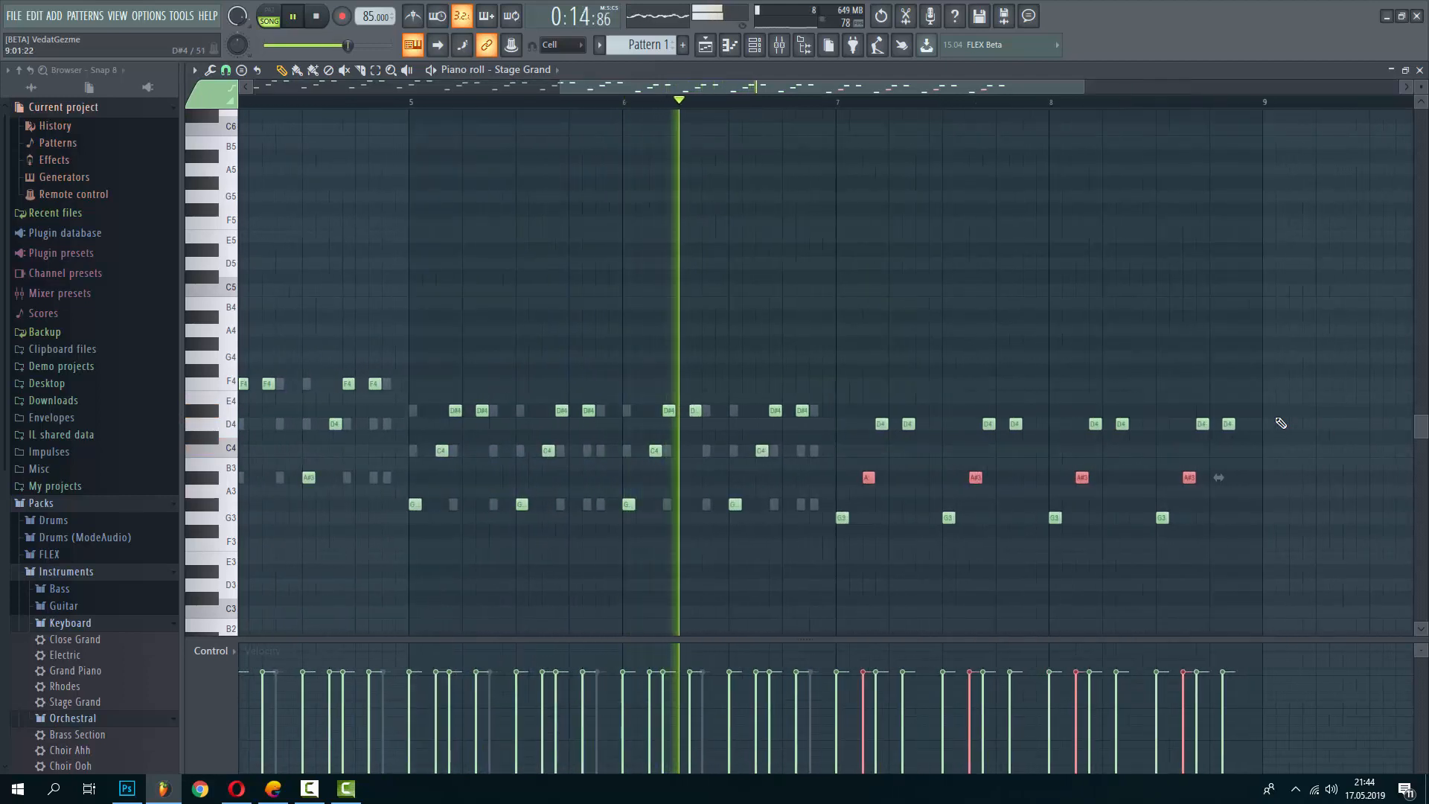
{"action": "scroll", "coordinate": [1236, 415], "scroll_direction": "up", "scroll_amount": 2}
{"action": "scroll", "coordinate": [1155, 397], "scroll_direction": "up", "scroll_amount": 1}
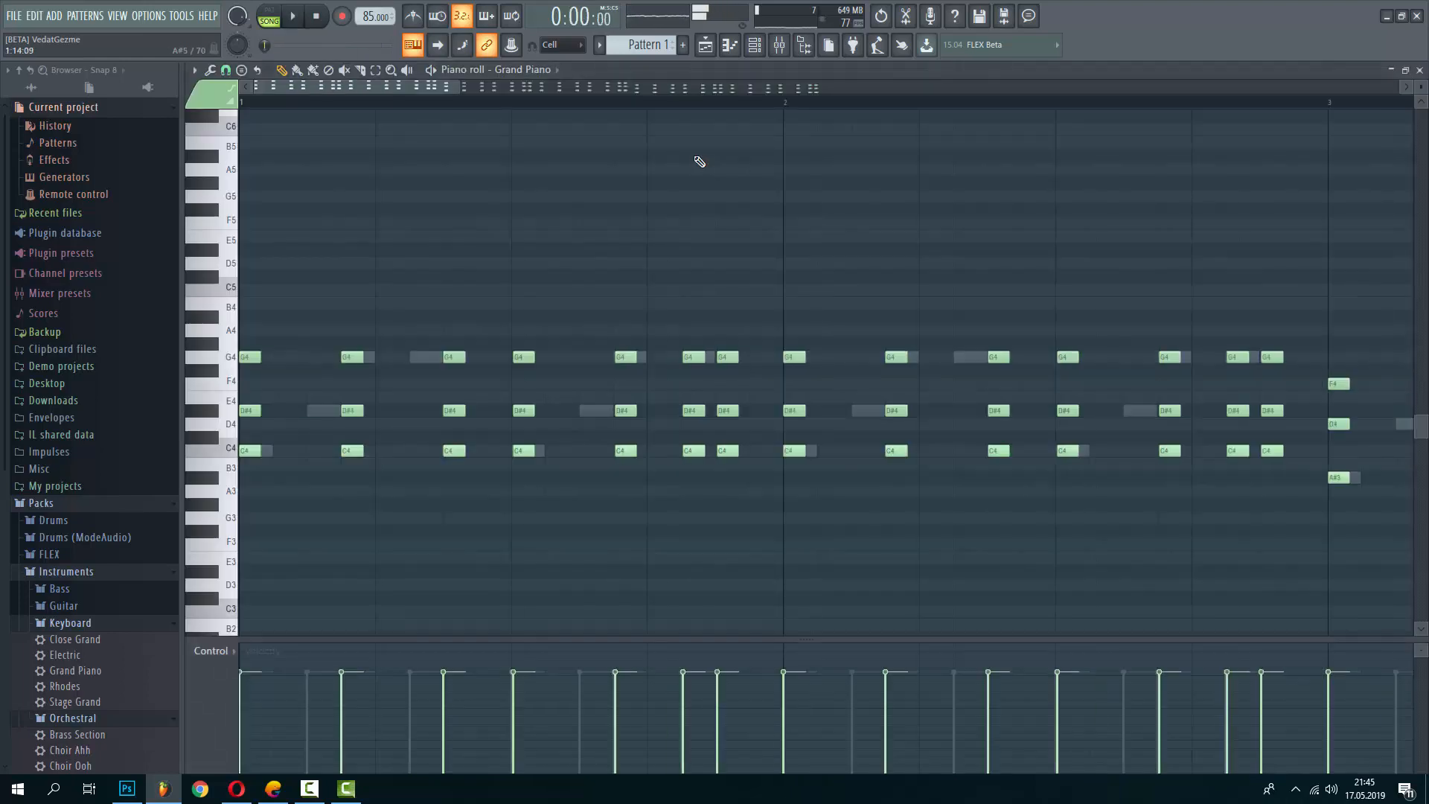
{"action": "scroll", "coordinate": [640, 205], "scroll_direction": "down", "scroll_amount": 6}
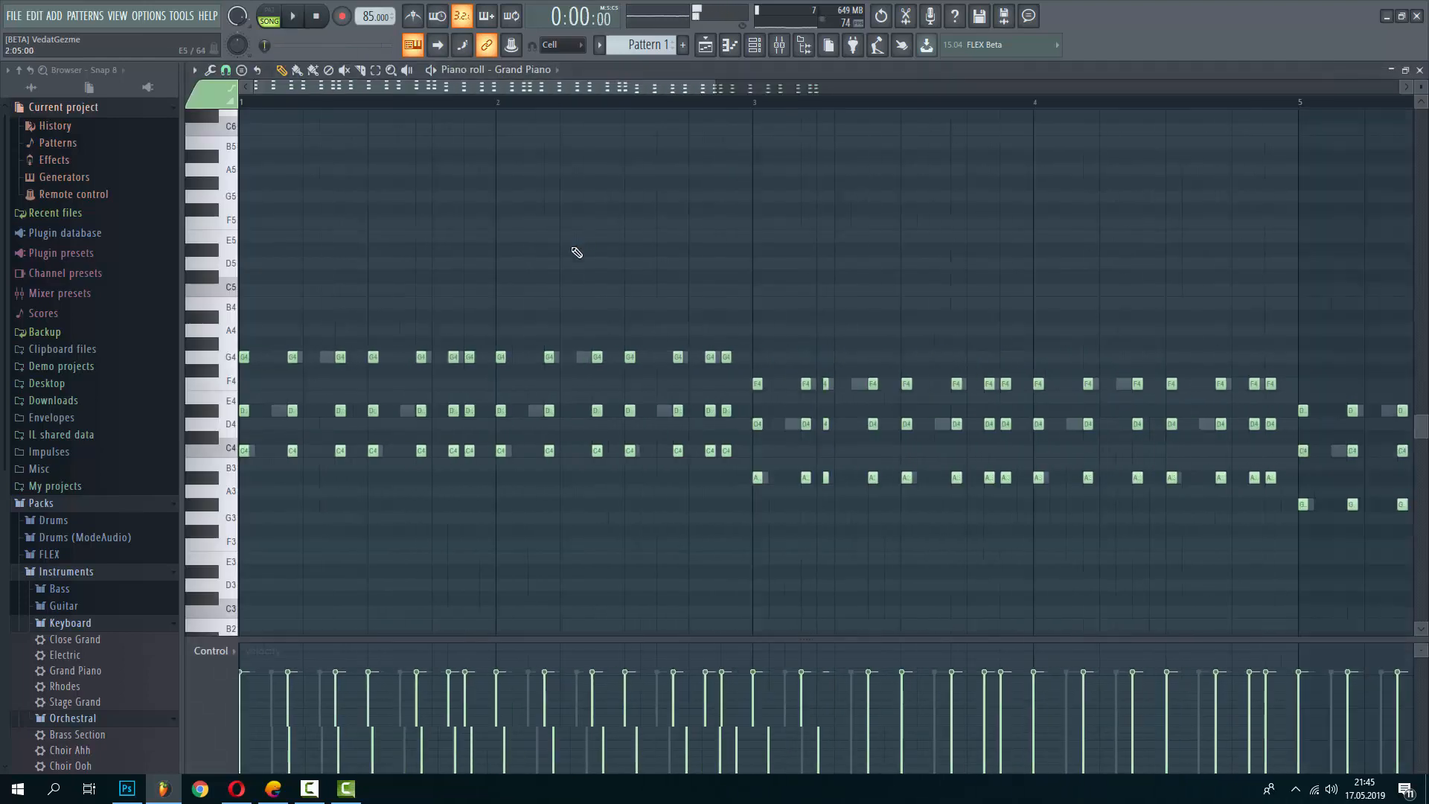
{"action": "scroll", "coordinate": [1001, 466], "scroll_direction": "up", "scroll_amount": 3}
{"action": "scroll", "coordinate": [450, 505], "scroll_direction": "up", "scroll_amount": 2}
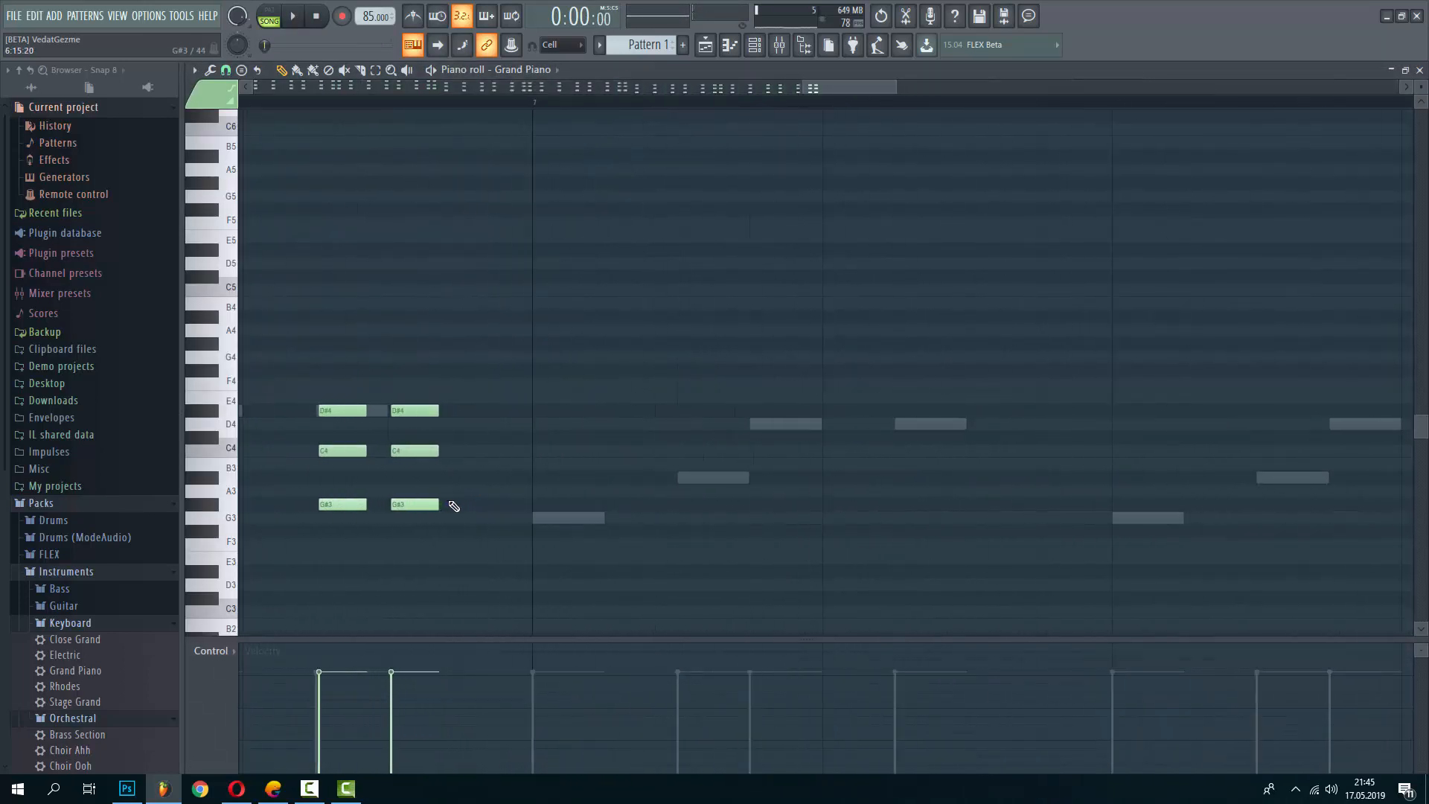
{"action": "scroll", "coordinate": [536, 536], "scroll_direction": "down", "scroll_amount": 4}
{"action": "left_click_drag", "start_coordinate": [618, 550], "coordinate": [348, 363]}
{"action": "scroll", "coordinate": [709, 415], "scroll_direction": "up", "scroll_amount": 5}
{"action": "key", "text": "space"}
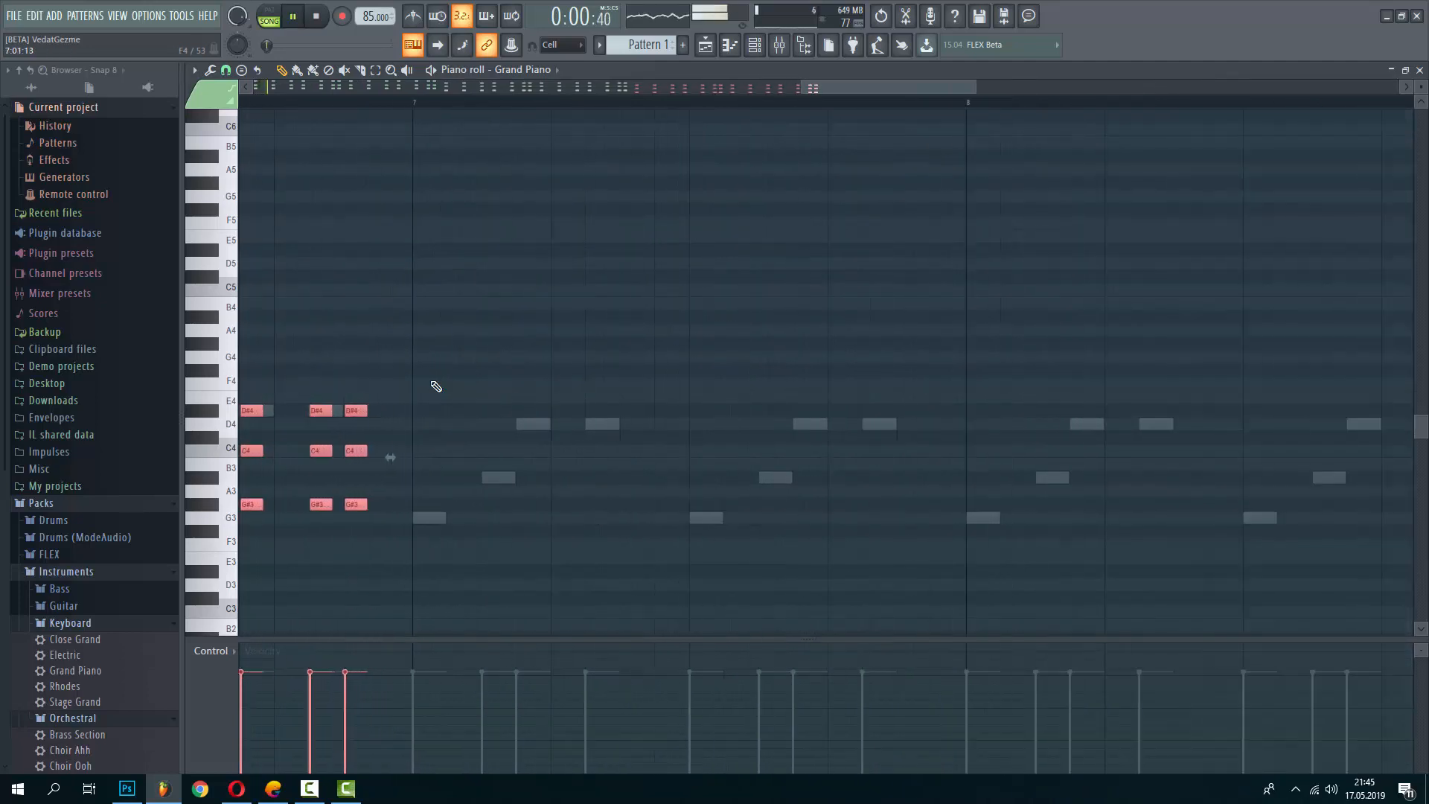
{"action": "key", "text": "Down"}
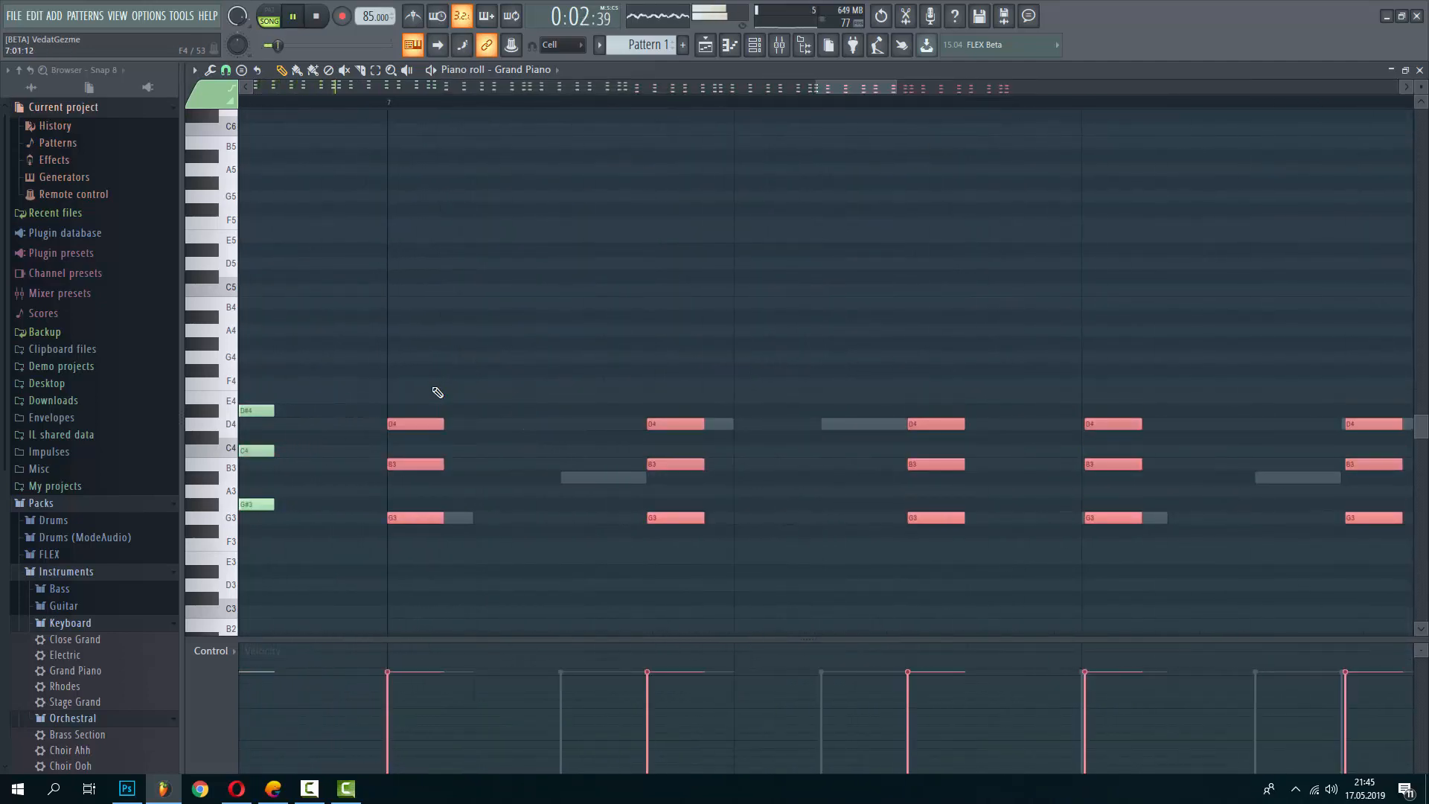
Lower the B3 notes of the Grand Piano chords in bars 7 and 8 by one semitone to A#3
{"action": "scroll", "coordinate": [362, 469], "scroll_direction": "down", "scroll_amount": 3}
{"action": "left_click_drag", "start_coordinate": [367, 458], "coordinate": [1291, 482]}
{"action": "key", "text": "Down"}
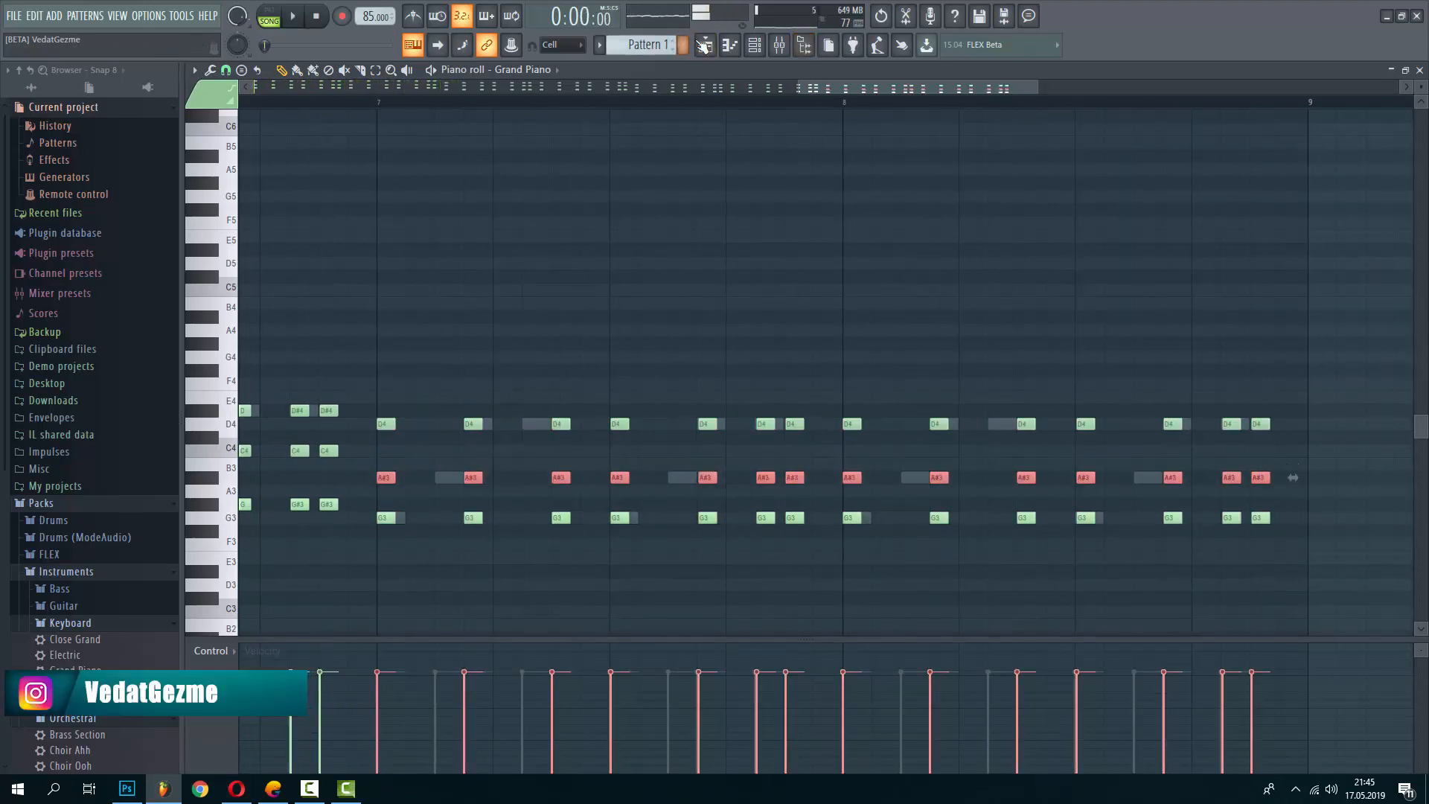
Play the arrangement from the playlist and bring up the channel rack
{"action": "key", "text": "F5"}
{"action": "key", "text": "space"}
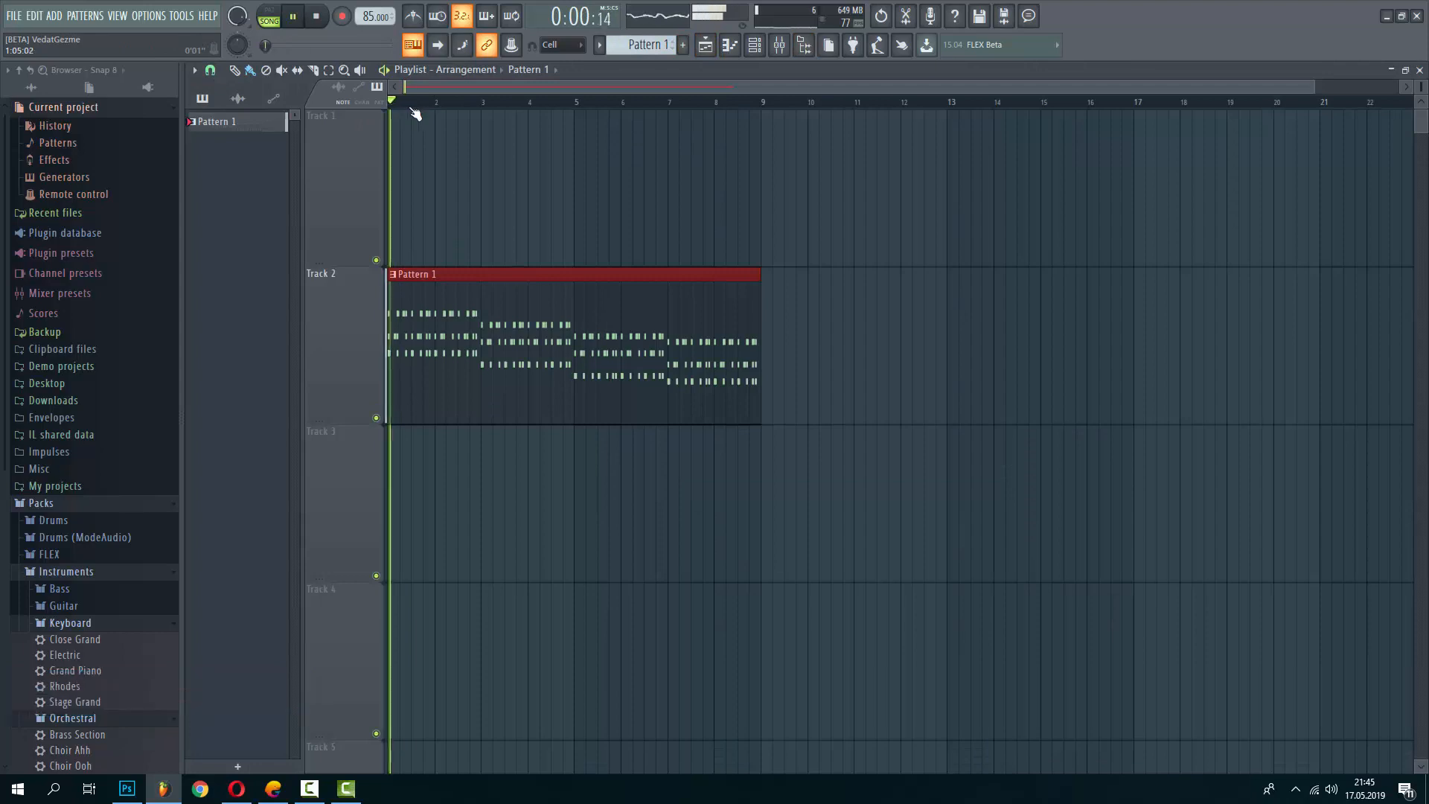
{"action": "key", "text": "F7"}
{"action": "key", "text": "F6"}
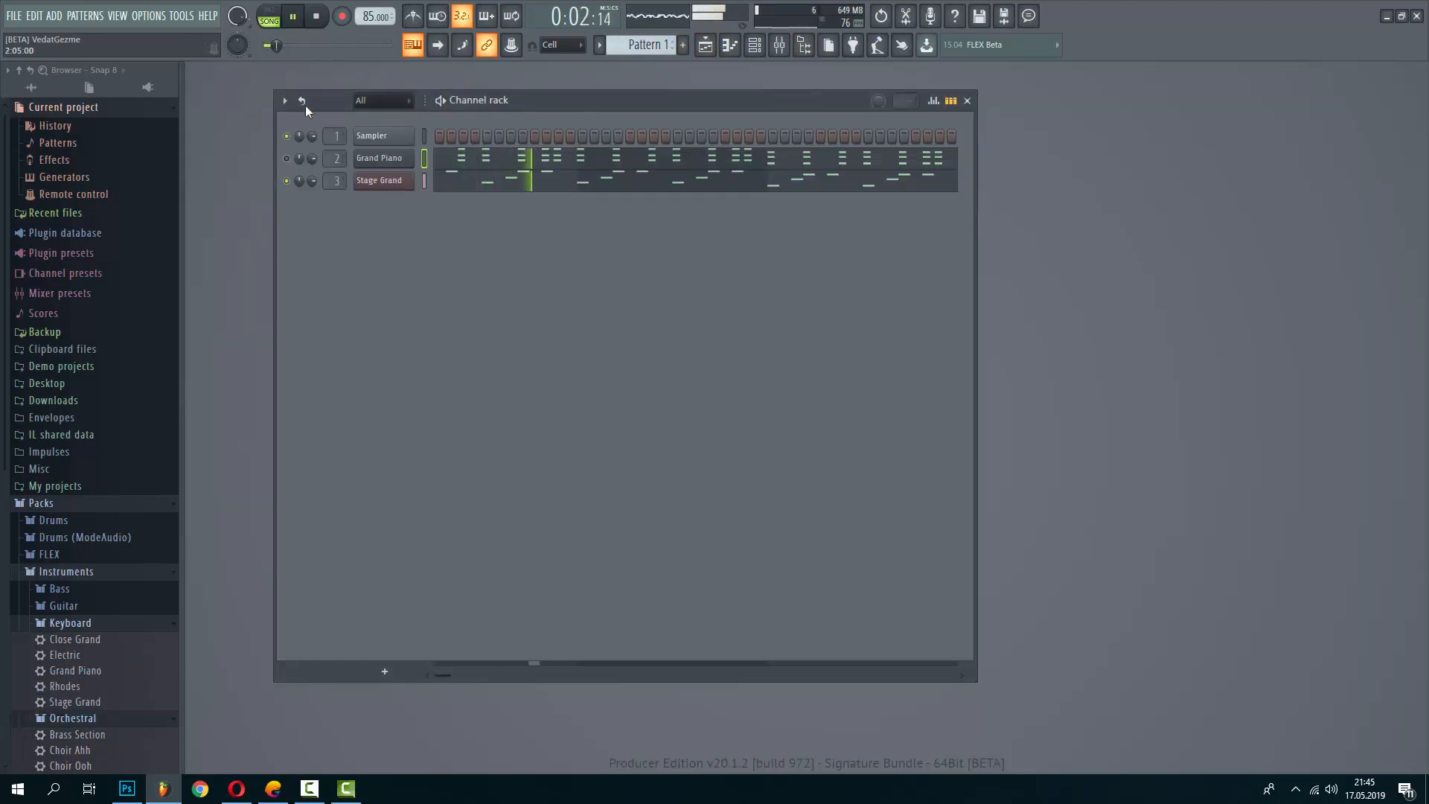
Raise the Stage Grand mixer track to 0.3 dB, check the Grand Piano track's Fruity parametric EQ 2, and lower the Grand Piano track's volume
{"action": "left_click", "coordinate": [779, 47]}
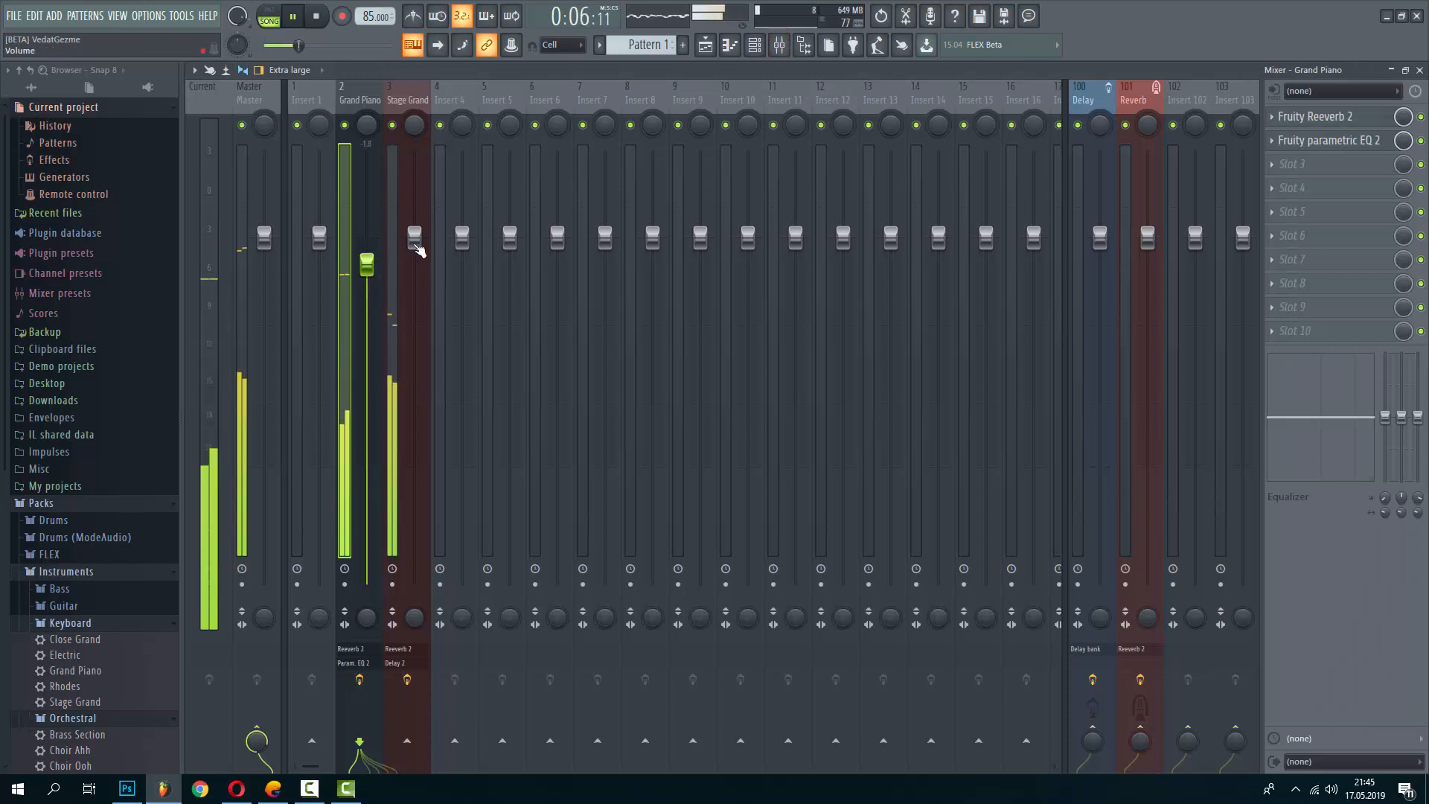
{"action": "left_click", "coordinate": [418, 237]}
{"action": "left_click", "coordinate": [378, 264]}
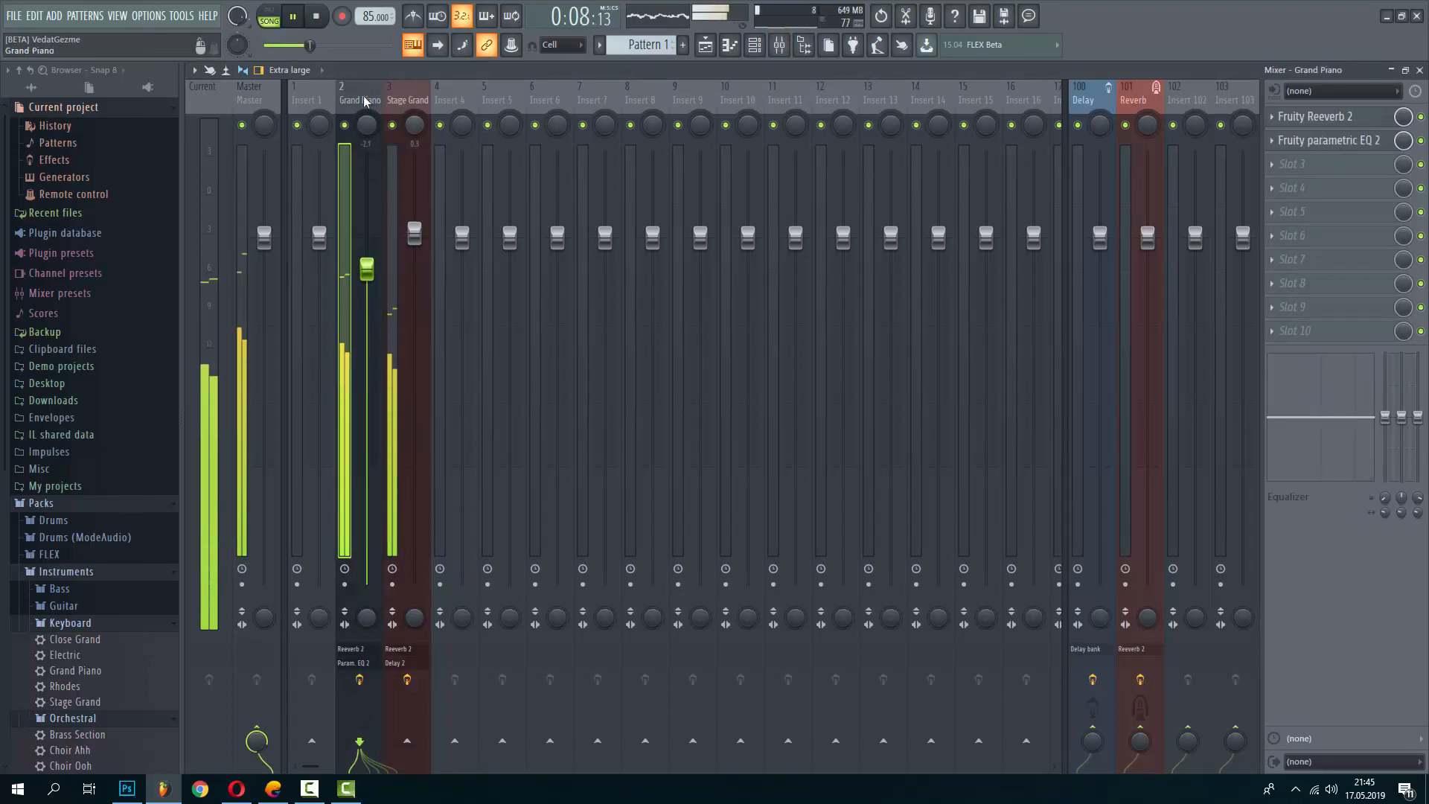
{"action": "left_click", "coordinate": [1289, 147]}
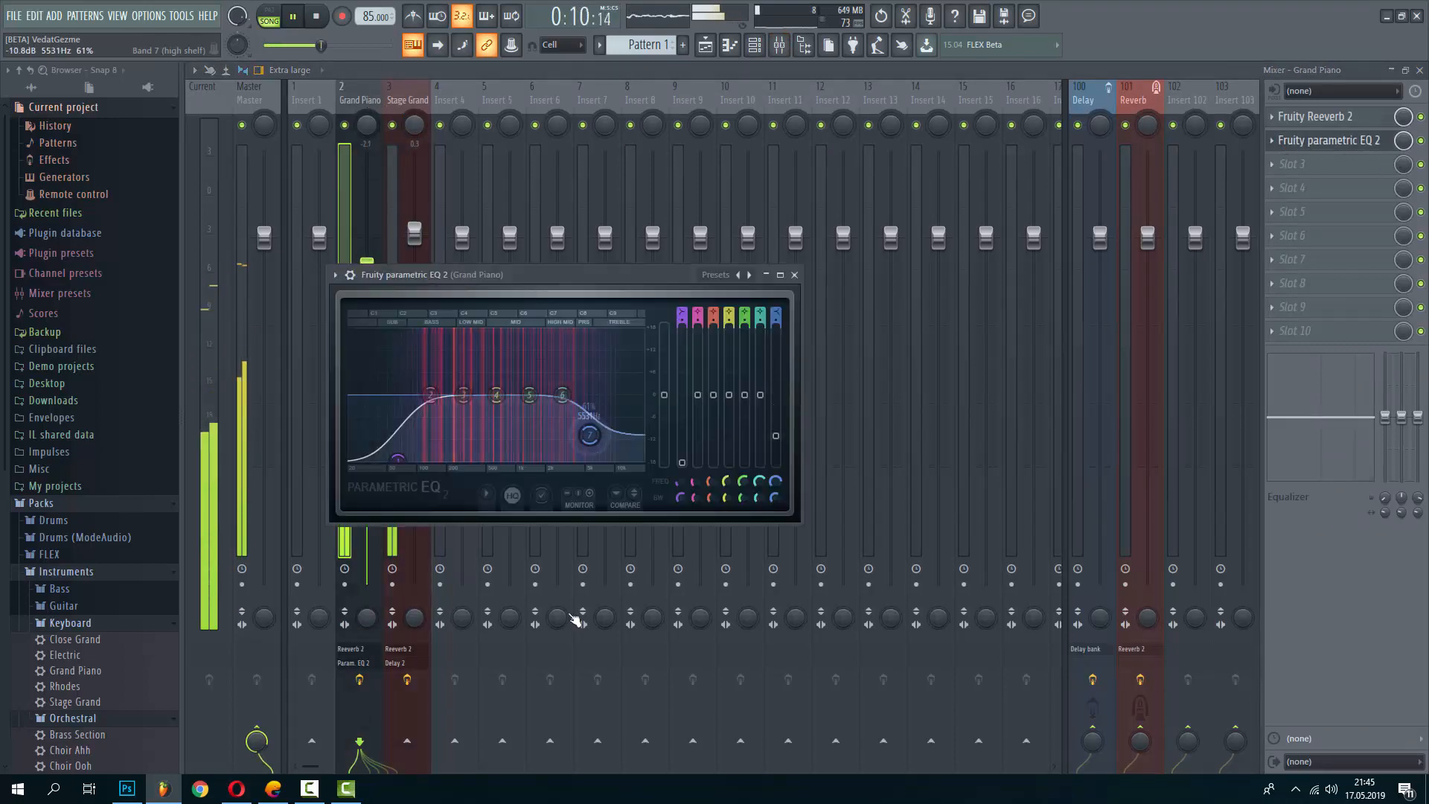
{"action": "left_click", "coordinate": [352, 489]}
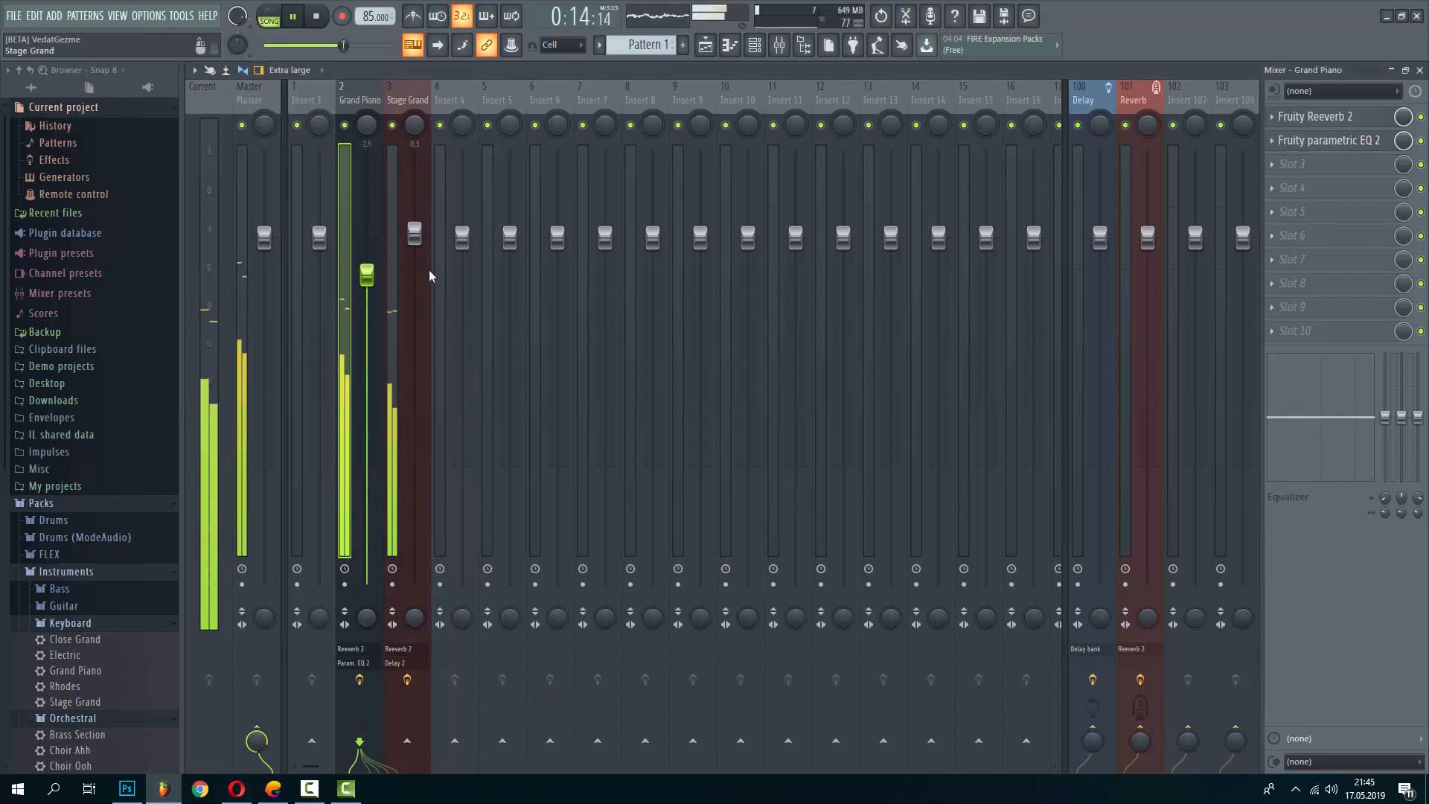
{"action": "left_click", "coordinate": [418, 229]}
{"action": "key", "text": "F9"}
Try adding a D4 passing note to the Grand Piano part at step 2 of bar 1 and play it back
{"action": "left_click", "coordinate": [473, 157]}
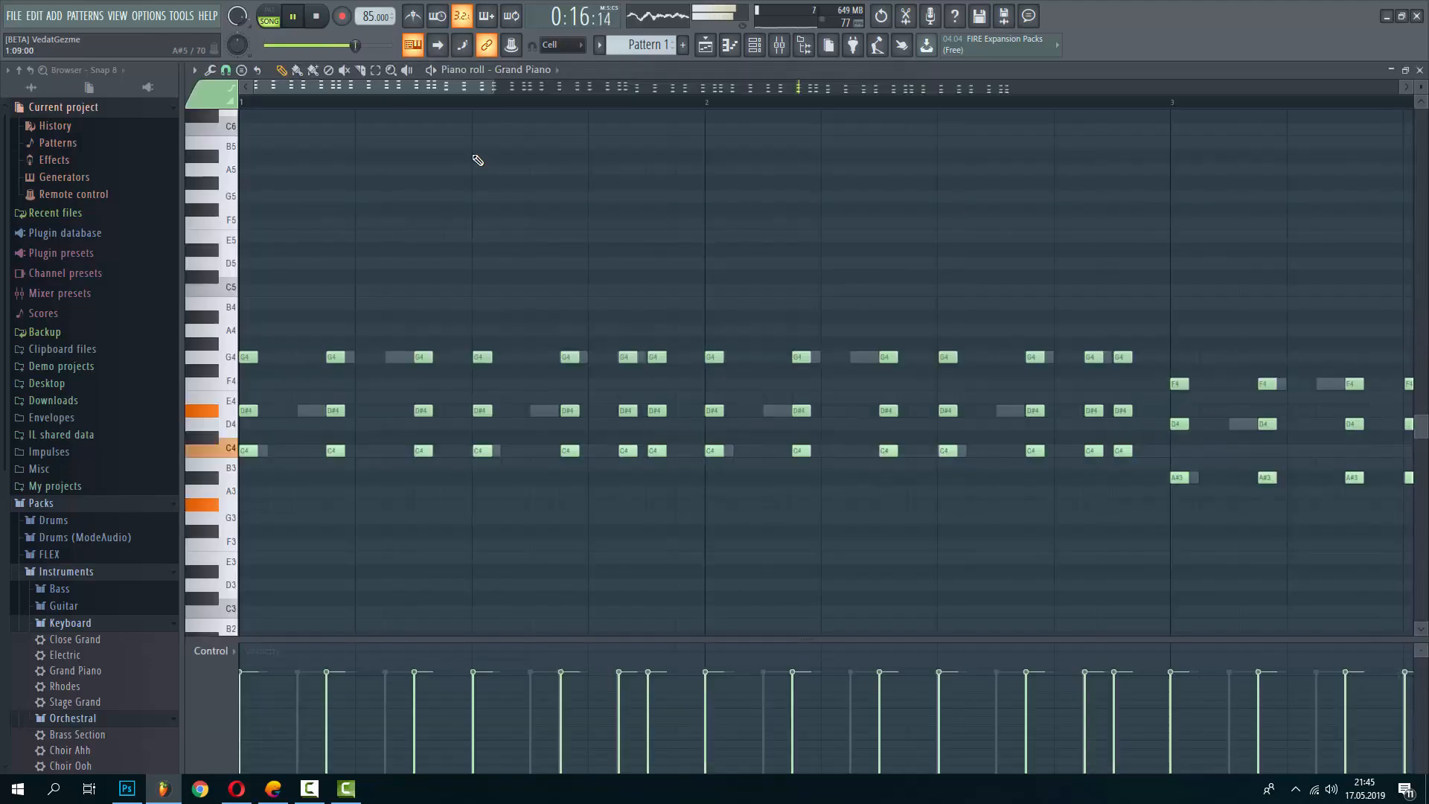
{"action": "scroll", "coordinate": [261, 435], "scroll_direction": "up", "scroll_amount": 2}
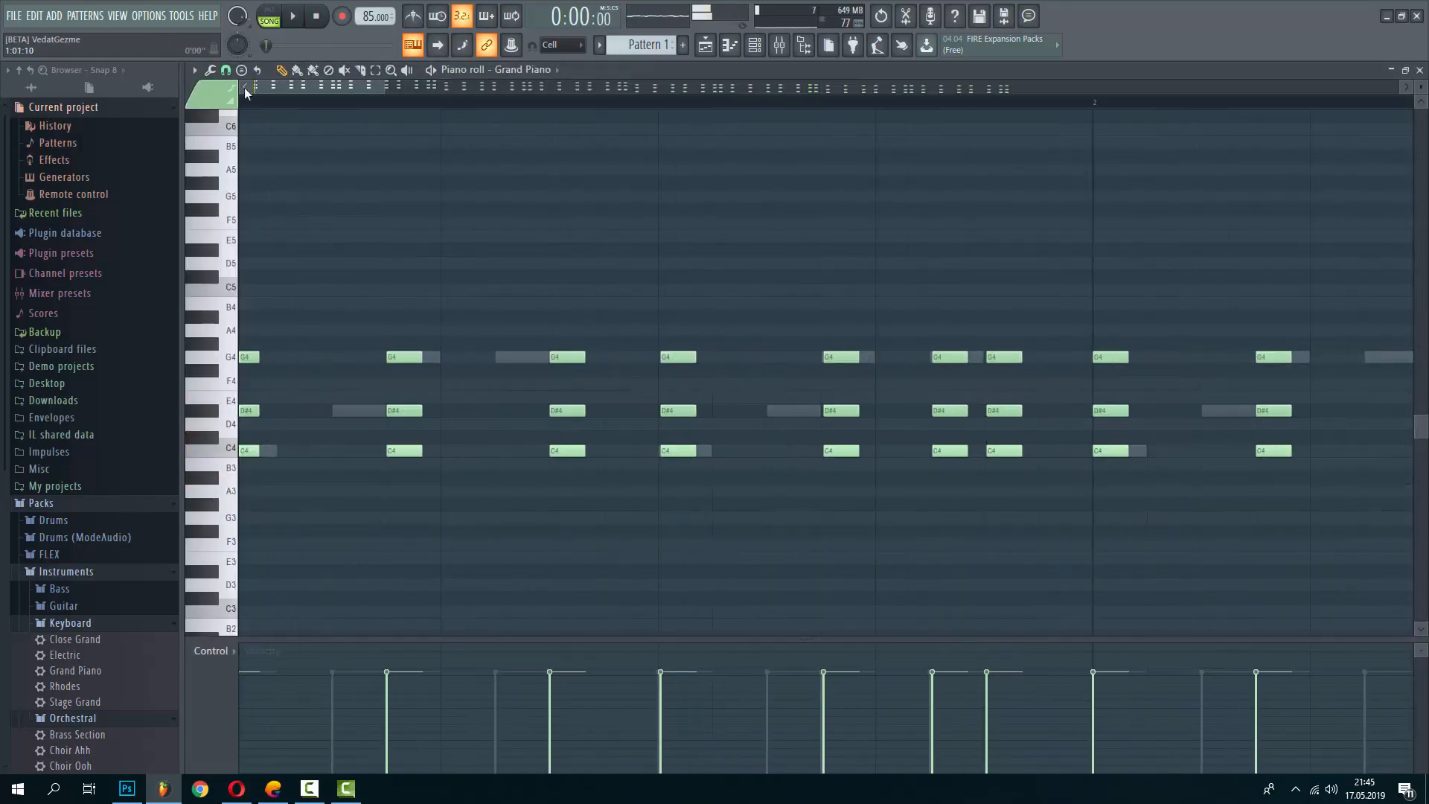
{"action": "left_click", "coordinate": [253, 105]}
{"action": "key", "text": "space"}
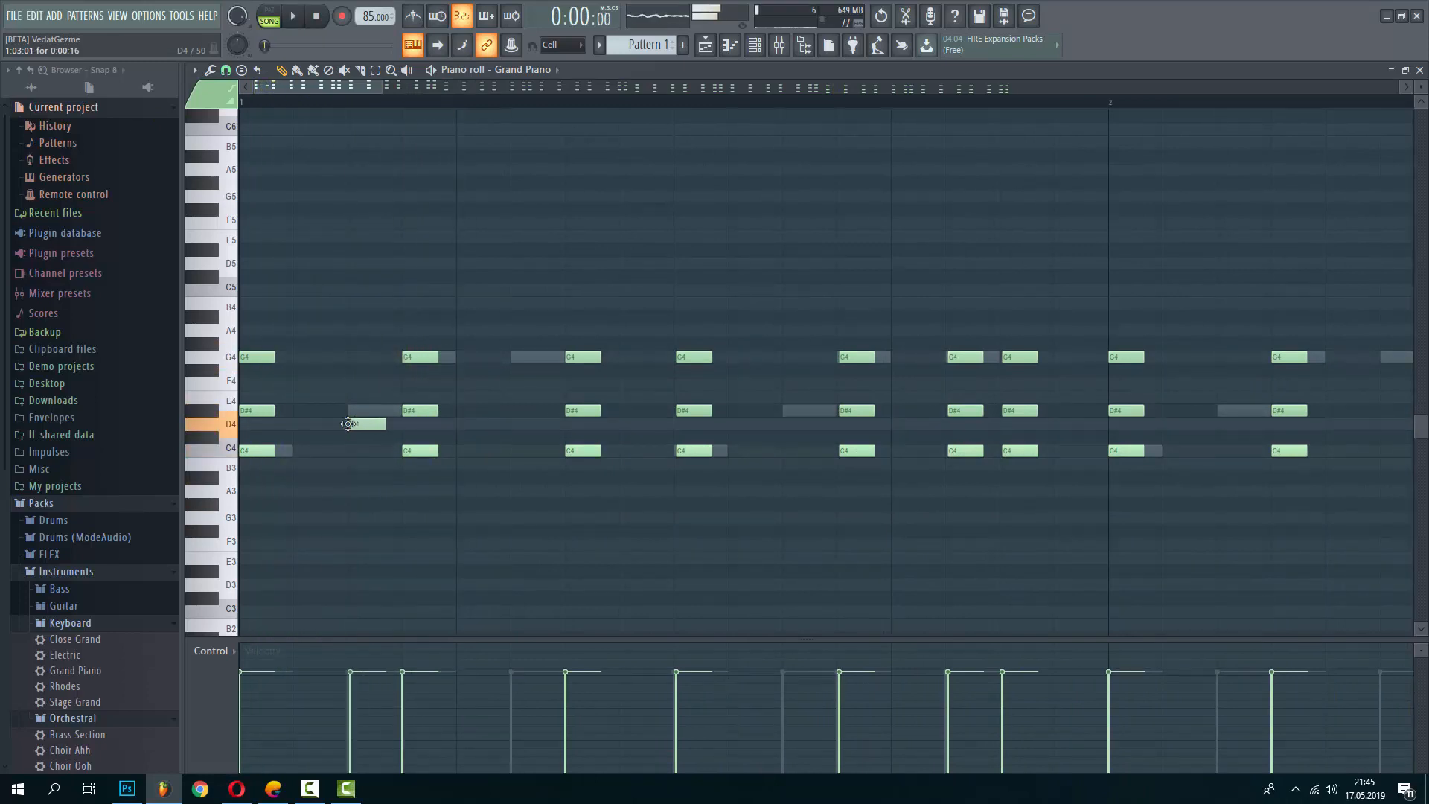
{"action": "left_click_drag", "start_coordinate": [350, 432], "coordinate": [301, 419]}
{"action": "key", "text": "space"}
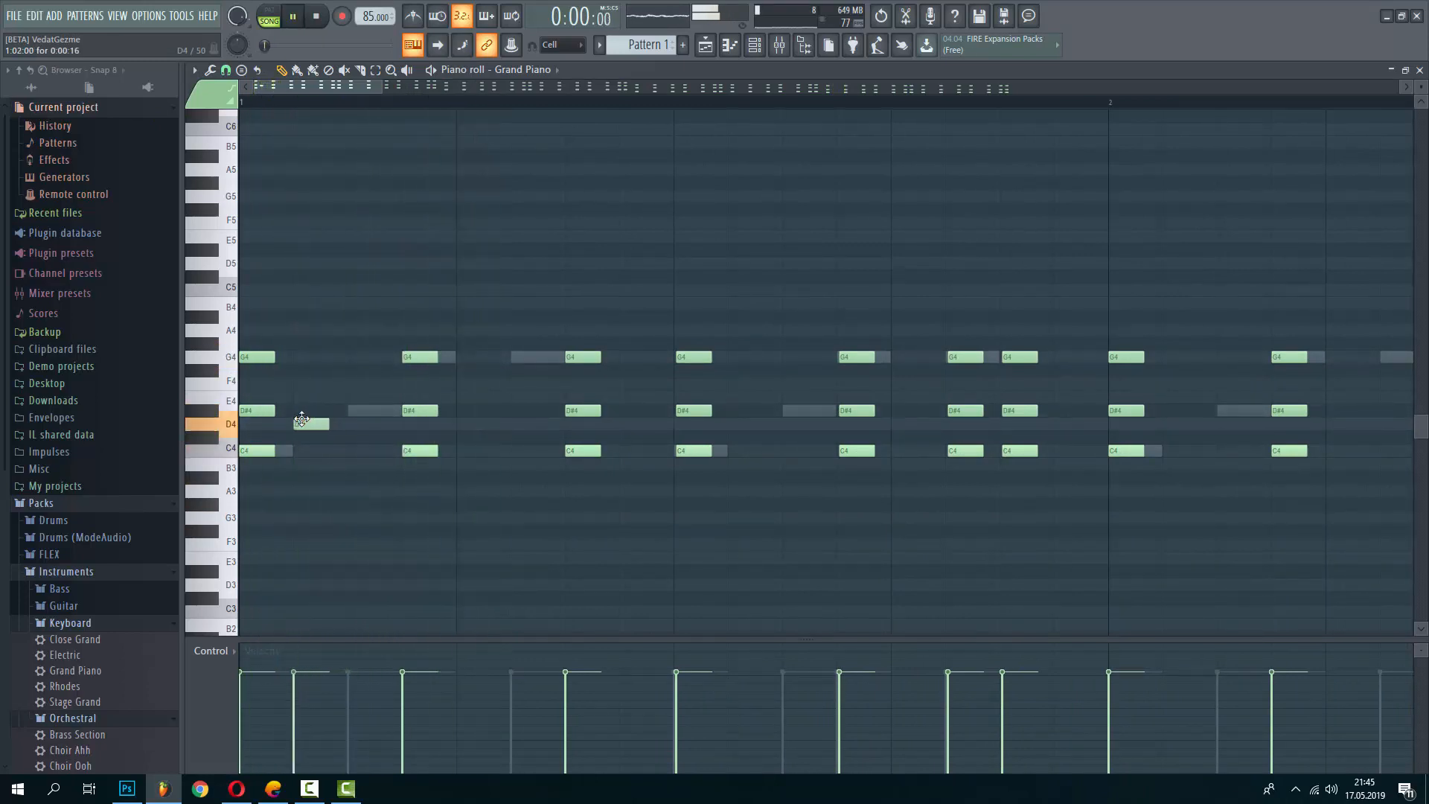
{"action": "key", "text": "space"}
{"action": "scroll", "coordinate": [309, 419], "scroll_direction": "up", "scroll_amount": 2}
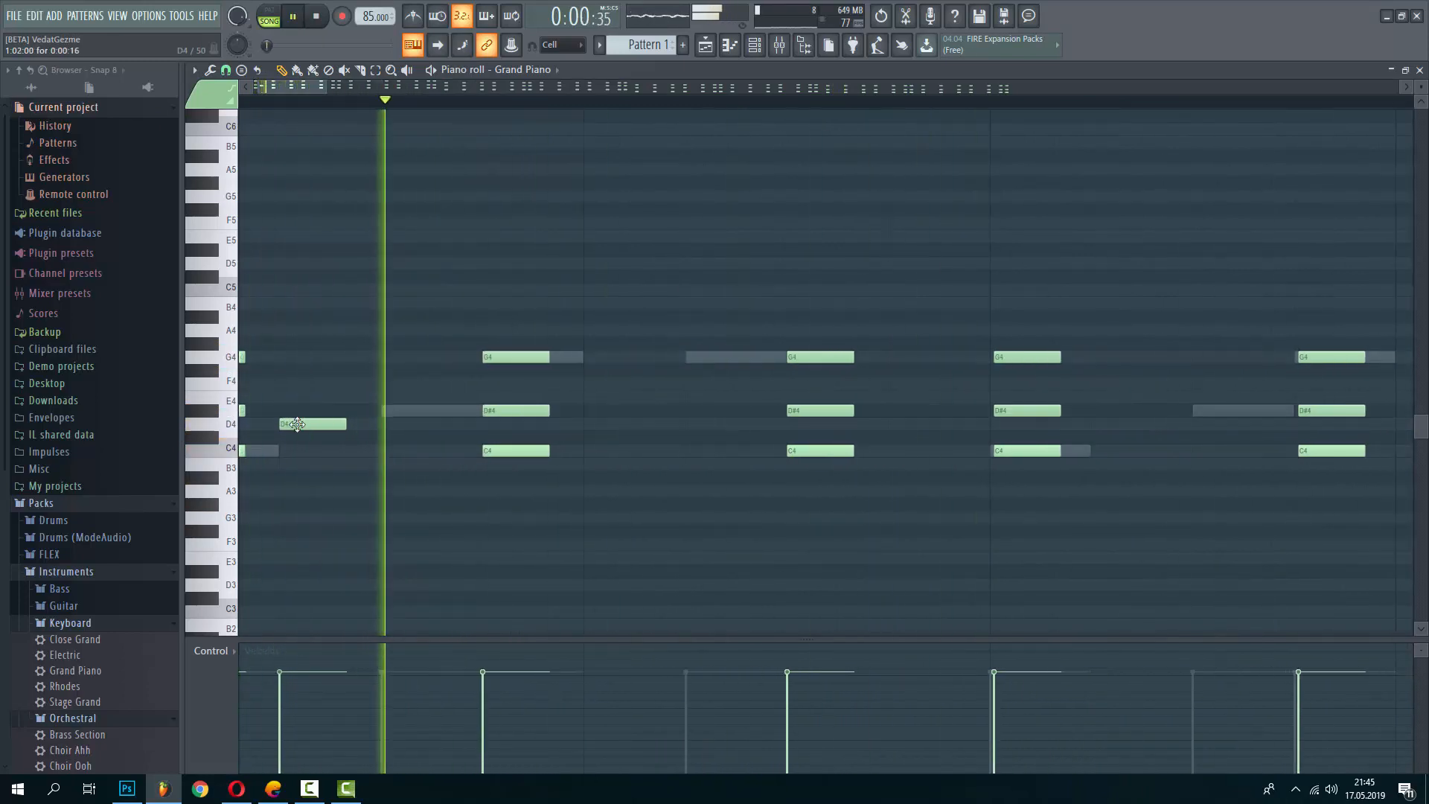
Try adding an F4 passing note at step 3 of bar 1 and listen to the phrase
{"action": "key", "text": "space"}
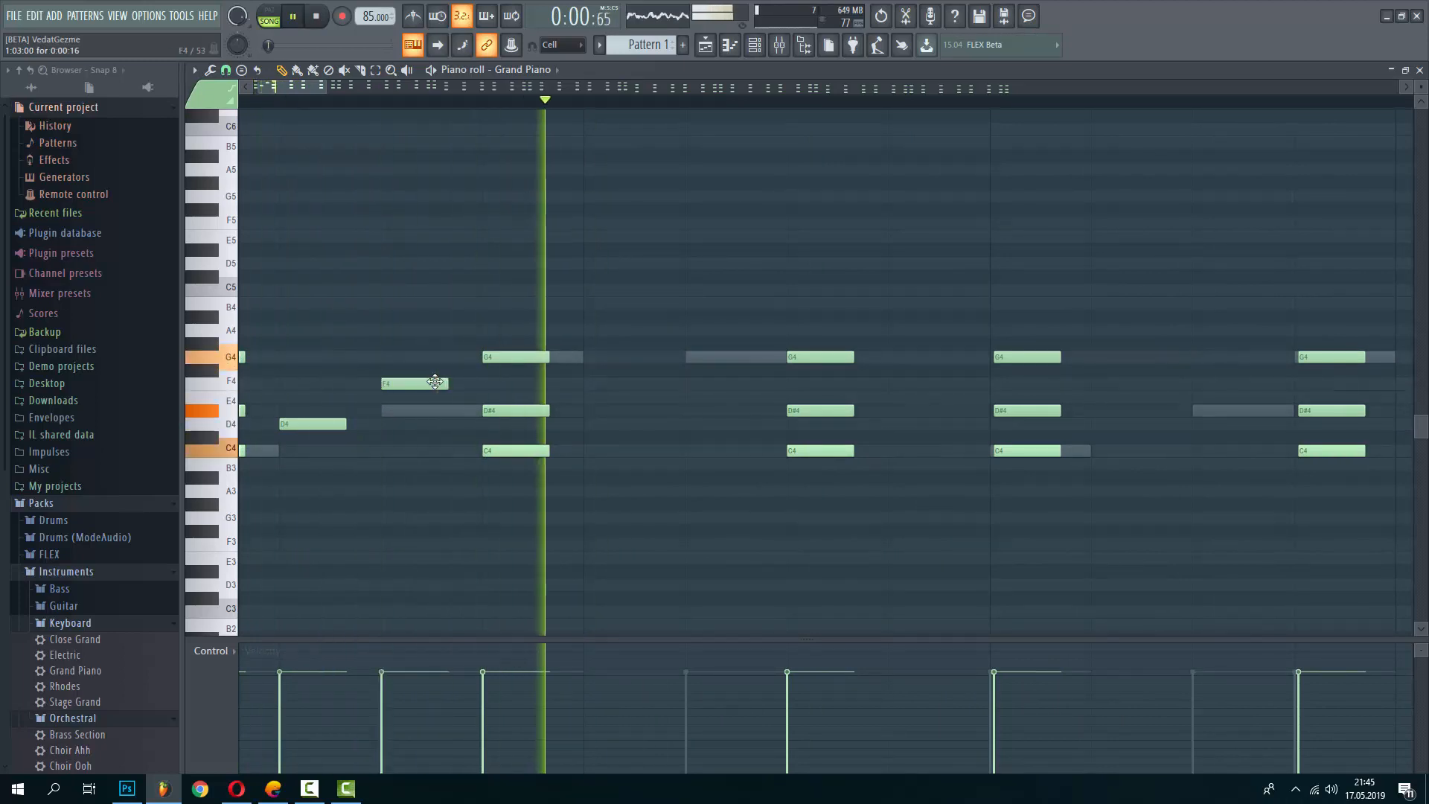
{"action": "scroll", "coordinate": [299, 432], "scroll_direction": "down", "scroll_amount": 2}
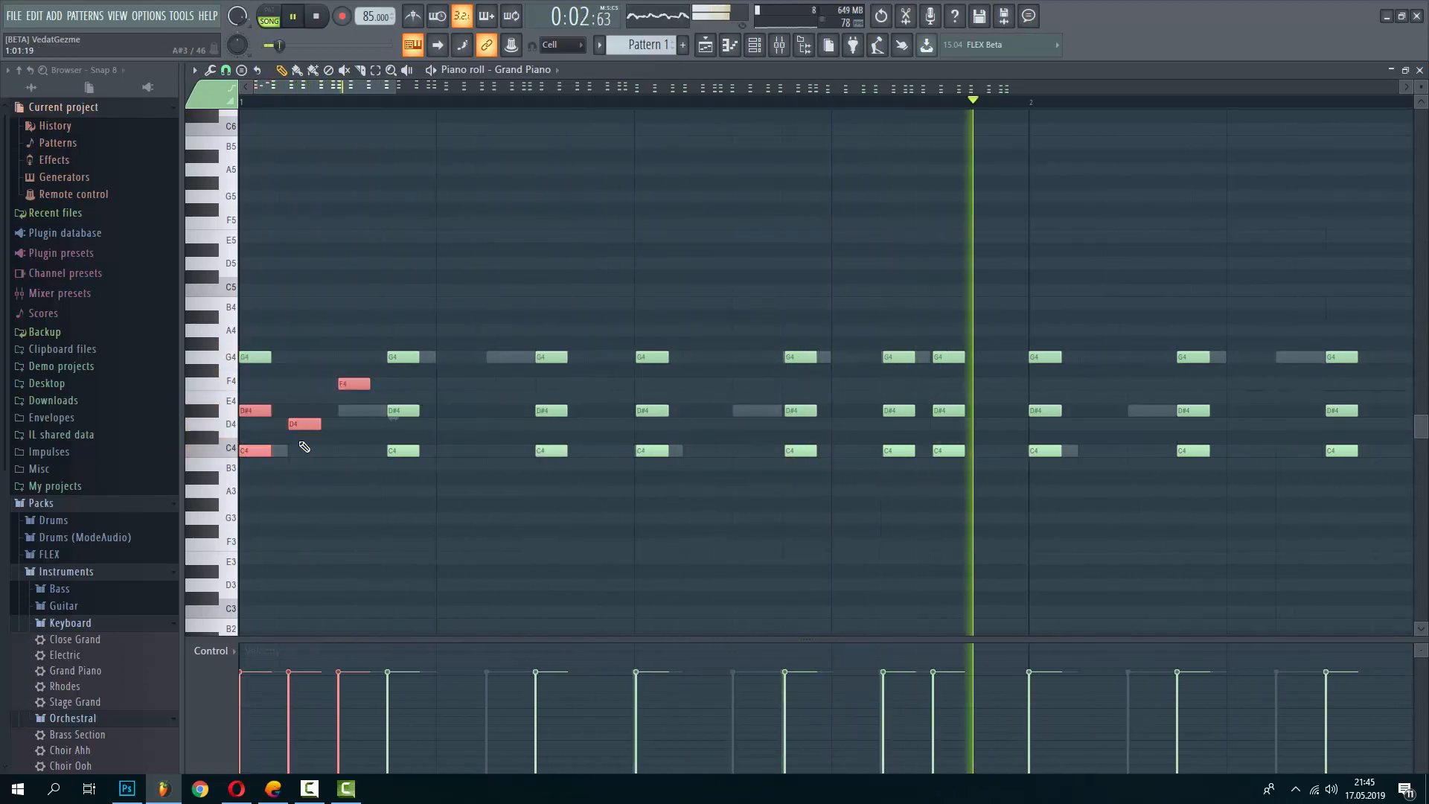
{"action": "key", "text": "space"}
{"action": "key", "text": "space"}
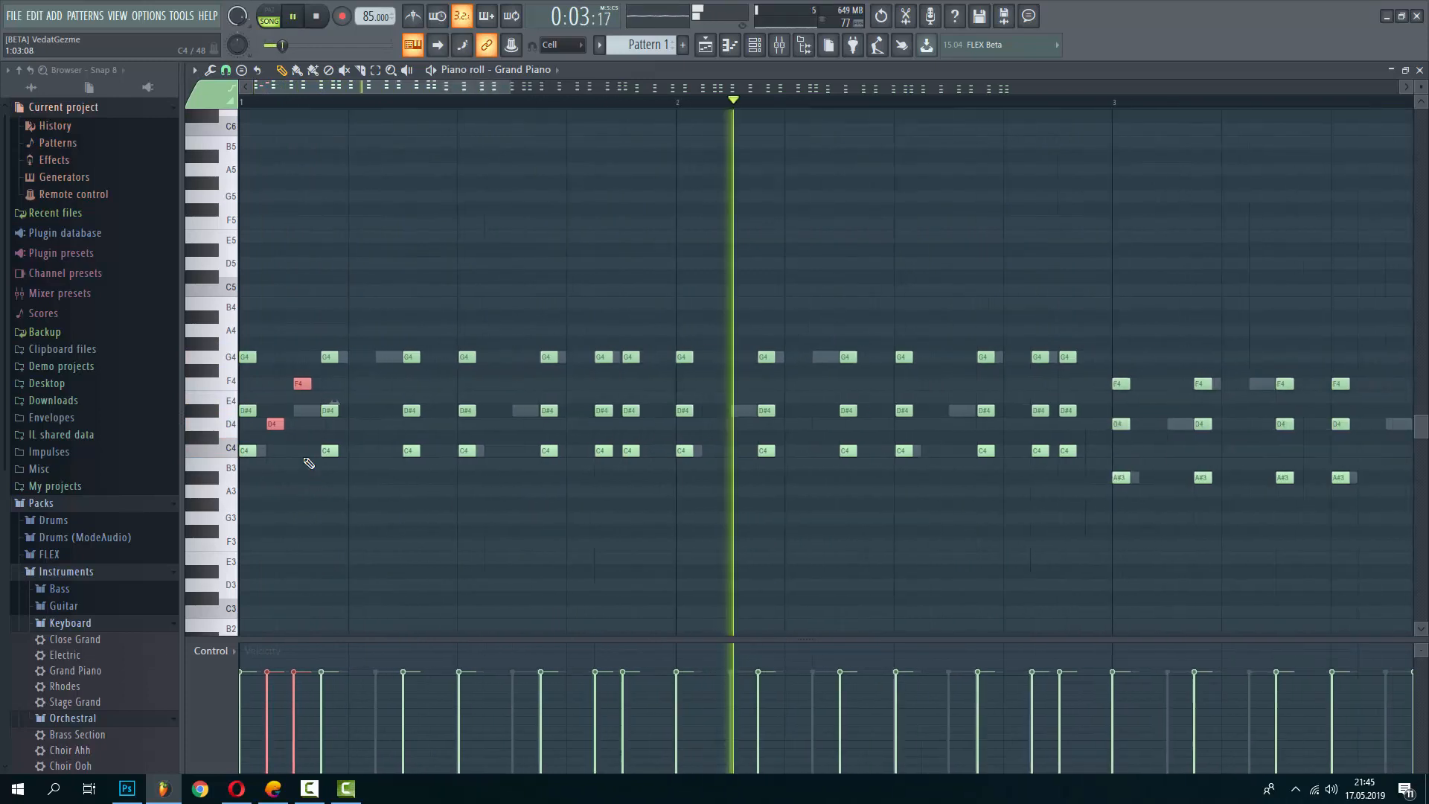
Reopen the Grand Piano part from the channel rack and delete the F4 passing note from bar 1
{"action": "key", "text": "F7"}
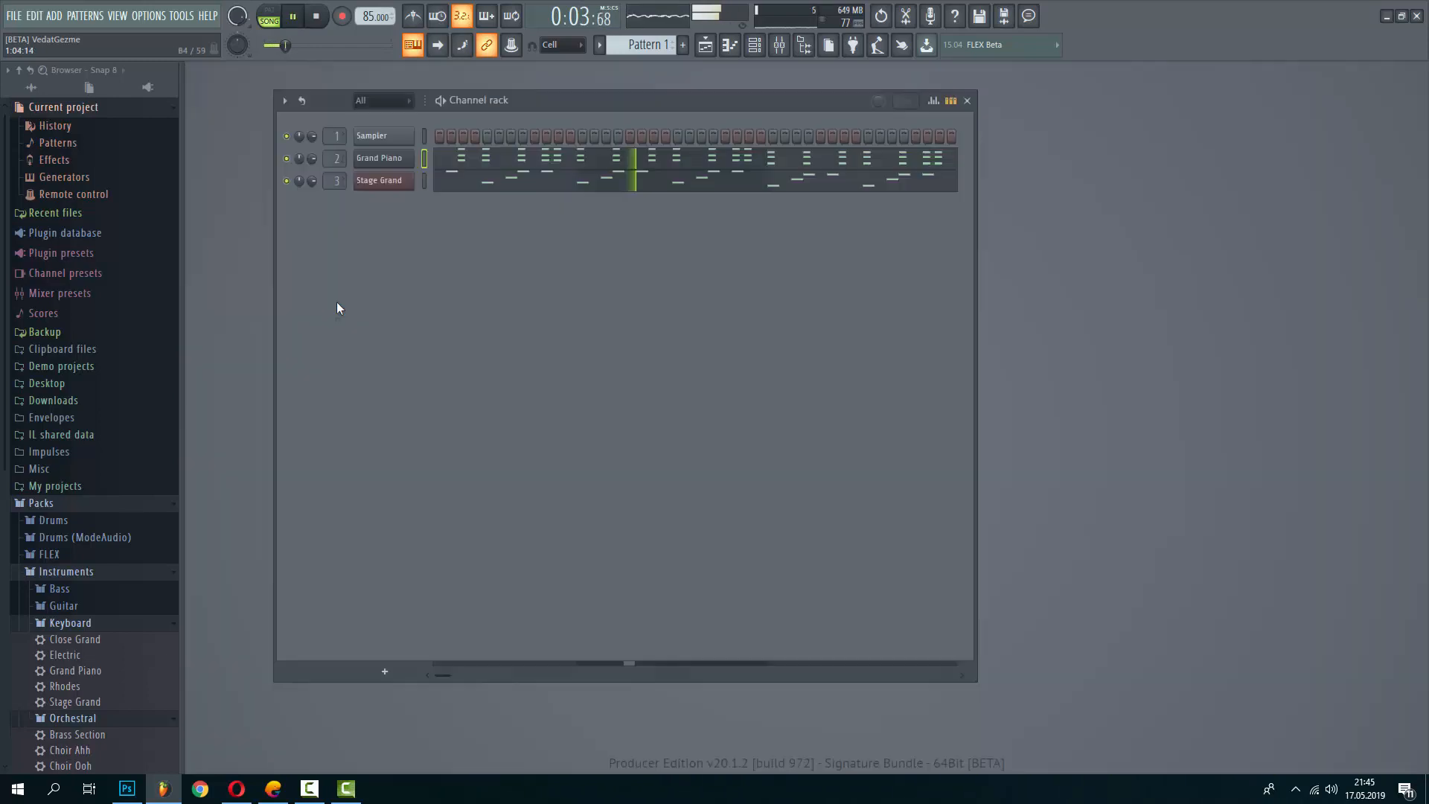
{"action": "left_click", "coordinate": [520, 168]}
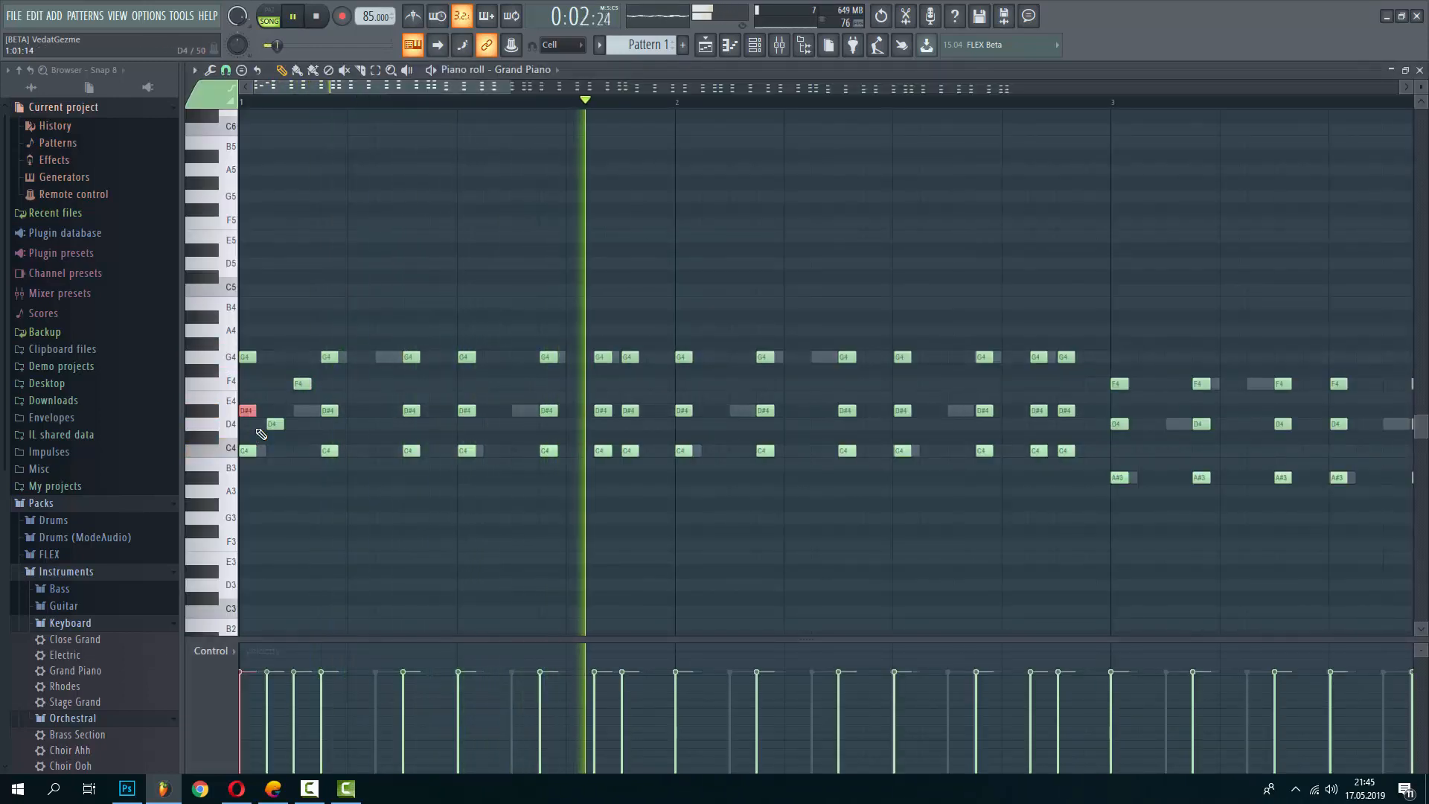
{"action": "scroll", "coordinate": [283, 416], "scroll_direction": "up", "scroll_amount": 2, "text": "ctrl"}
{"action": "key", "text": "space"}
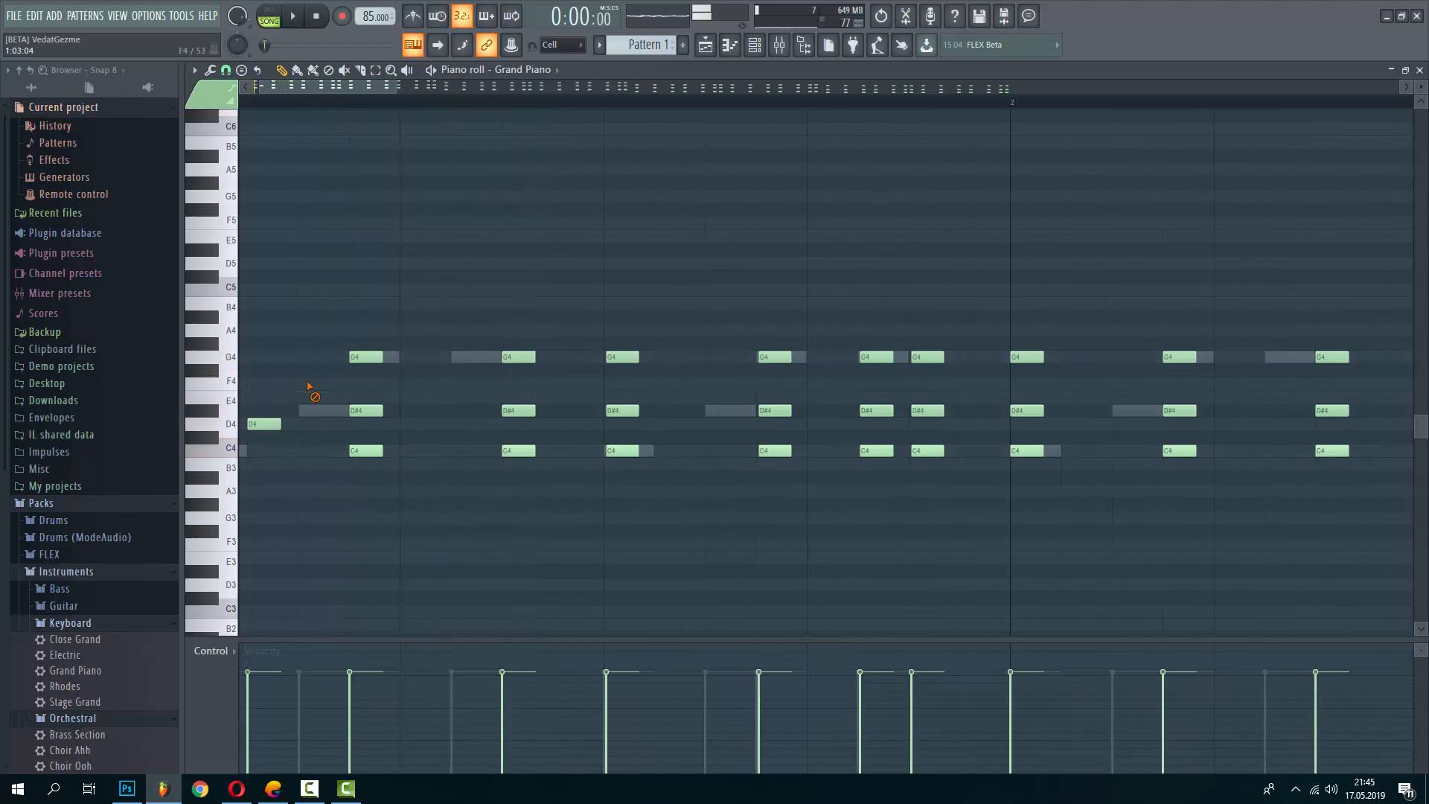
Try adding a D4 note at step 10 of bar 1 and copying the D4 notes into the following bars
{"action": "key", "text": "space"}
{"action": "scroll", "coordinate": [233, 437], "scroll_direction": "down", "scroll_amount": 5, "text": "ctrl"}
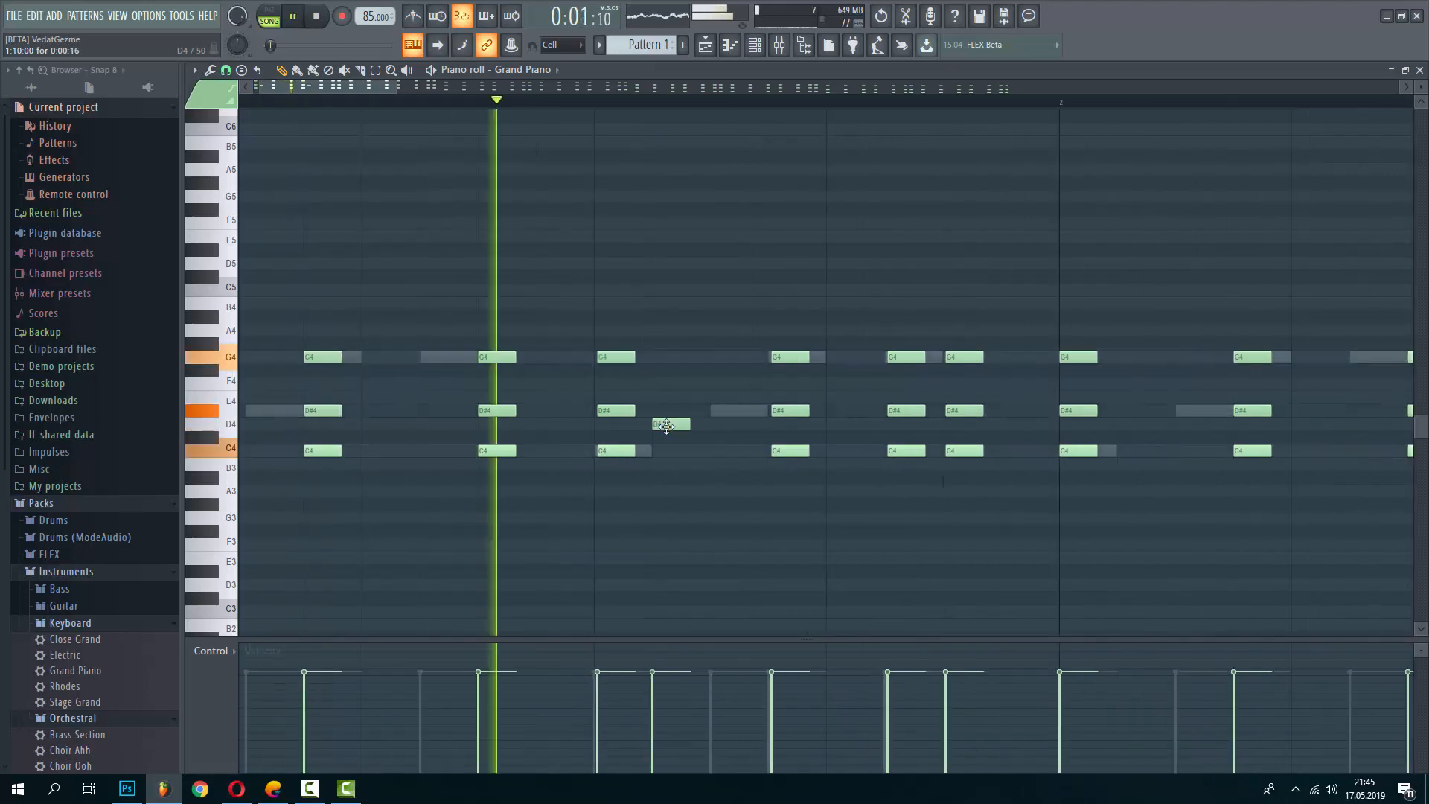
{"action": "left_click", "coordinate": [231, 430], "text": "ctrl"}
{"action": "key", "text": "ctrl+c"}
{"action": "scroll", "coordinate": [630, 433], "scroll_direction": "up", "scroll_amount": 4, "text": "ctrl"}
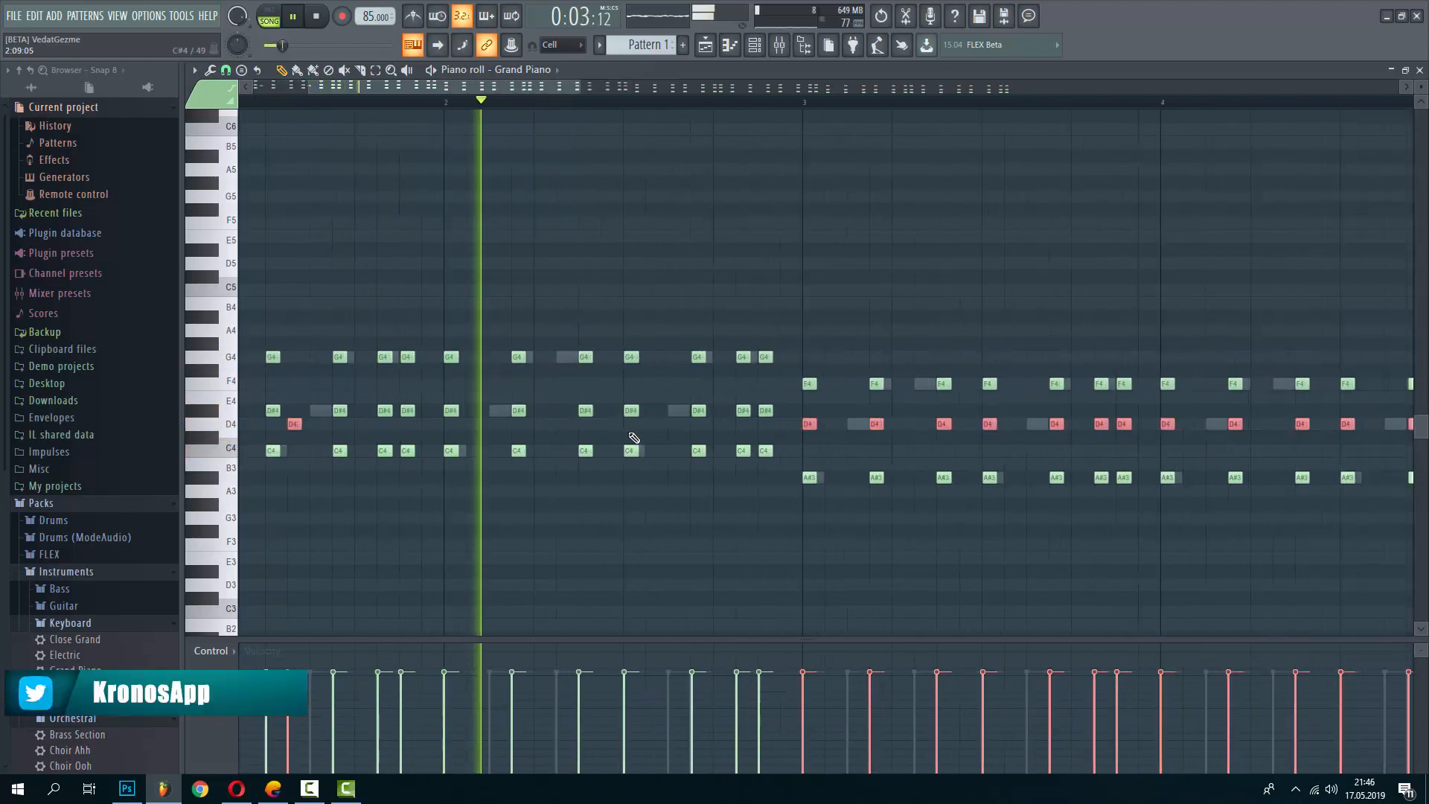
{"action": "key", "text": "ctrl+v"}
Try transposing the copied D4 notes down two semitones to C4 and play back from bar 3
{"action": "scroll", "coordinate": [736, 466], "scroll_direction": "up", "scroll_amount": 4, "text": "ctrl"}
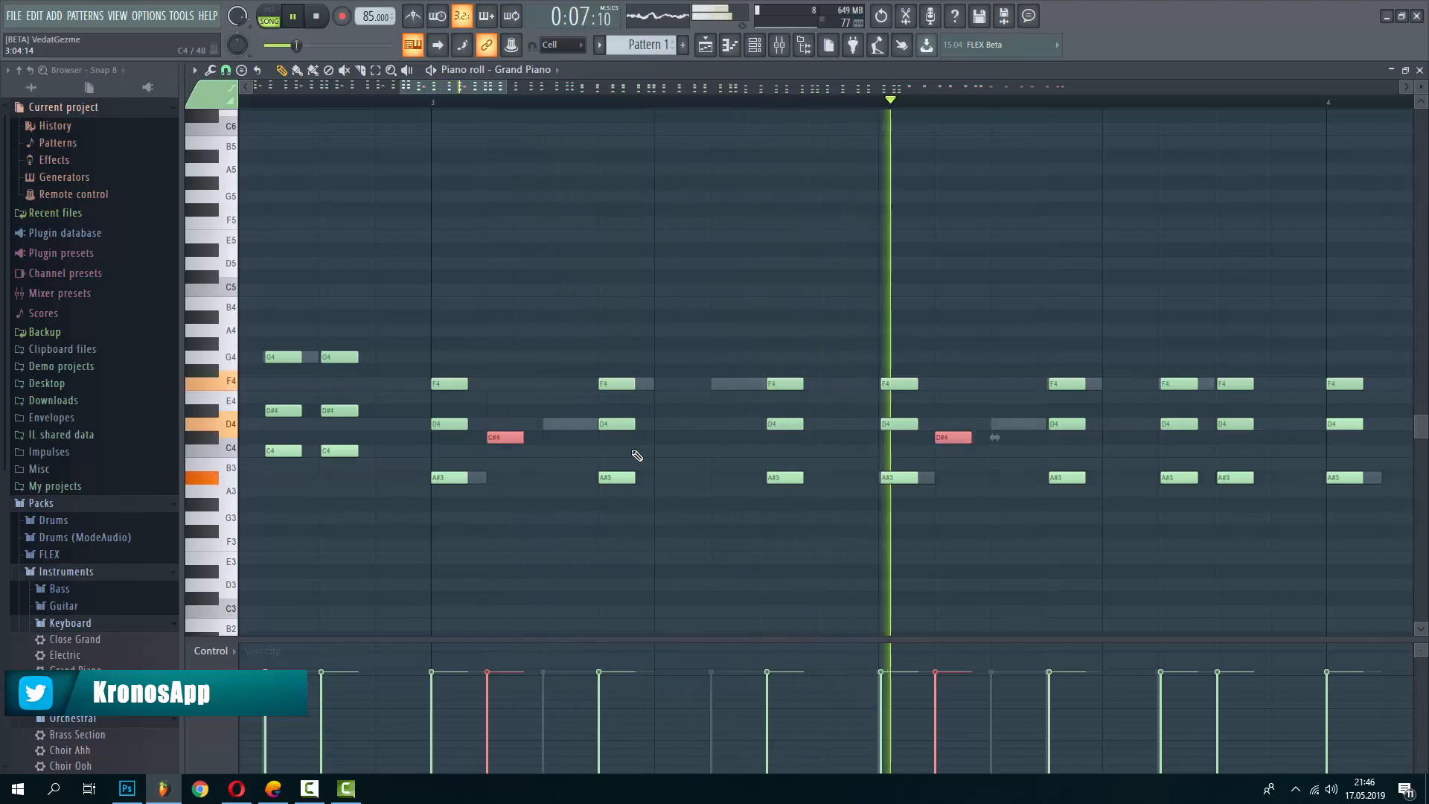
{"action": "key", "text": "Down"}
{"action": "key", "text": "Down"}
{"action": "scroll", "coordinate": [435, 436], "scroll_direction": "down", "scroll_amount": 3}
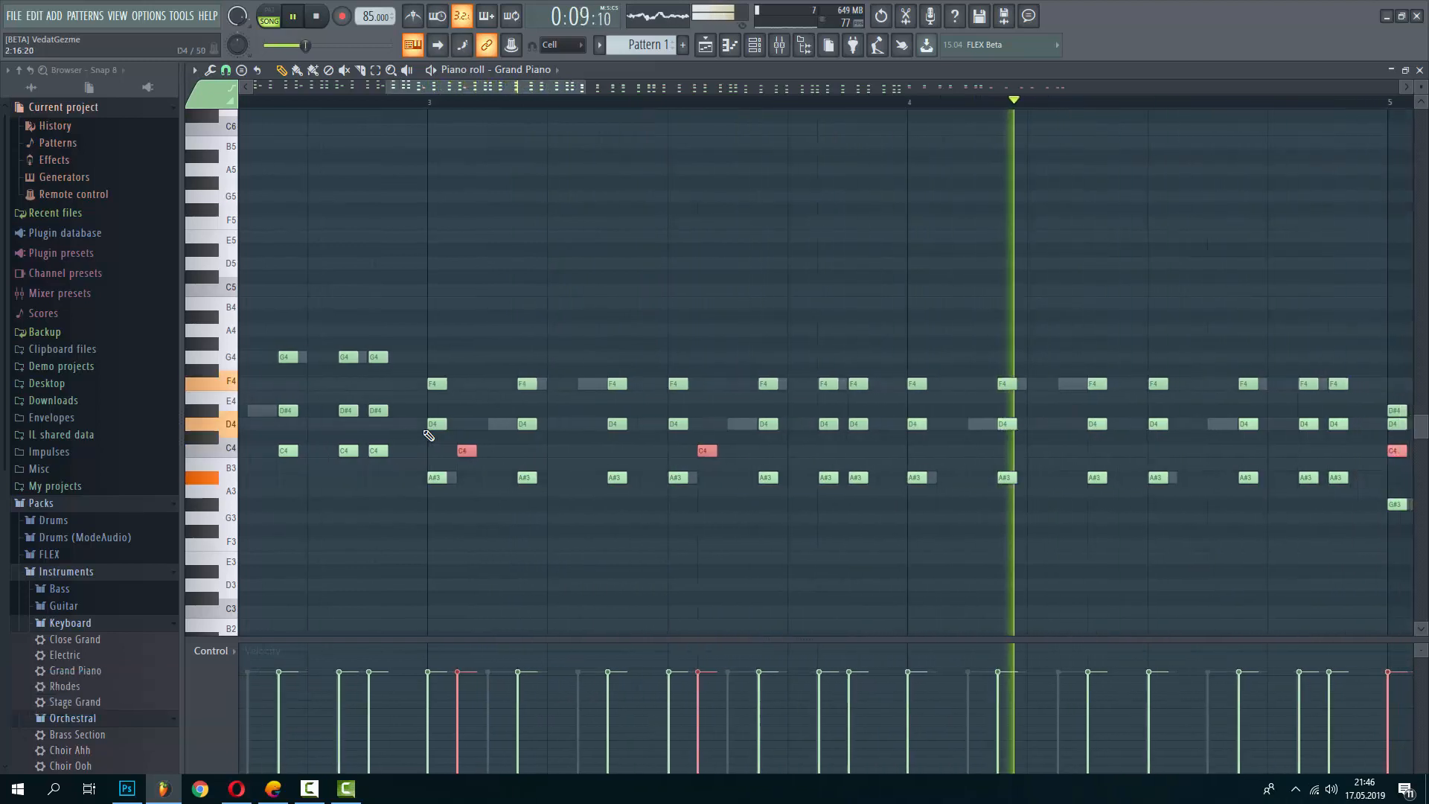
{"action": "scroll", "coordinate": [543, 320], "scroll_direction": "down", "scroll_amount": 3}
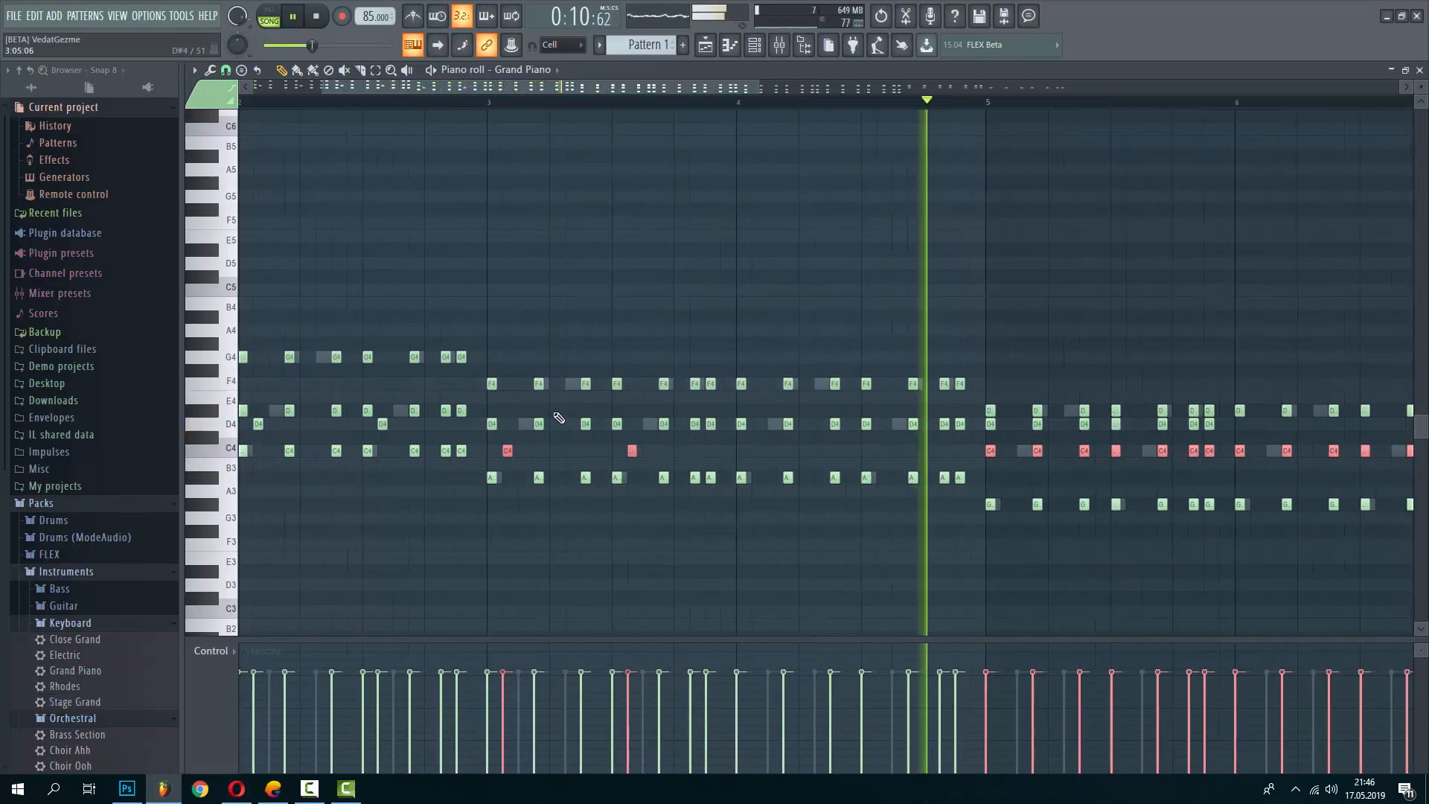
{"action": "left_click", "coordinate": [489, 104]}
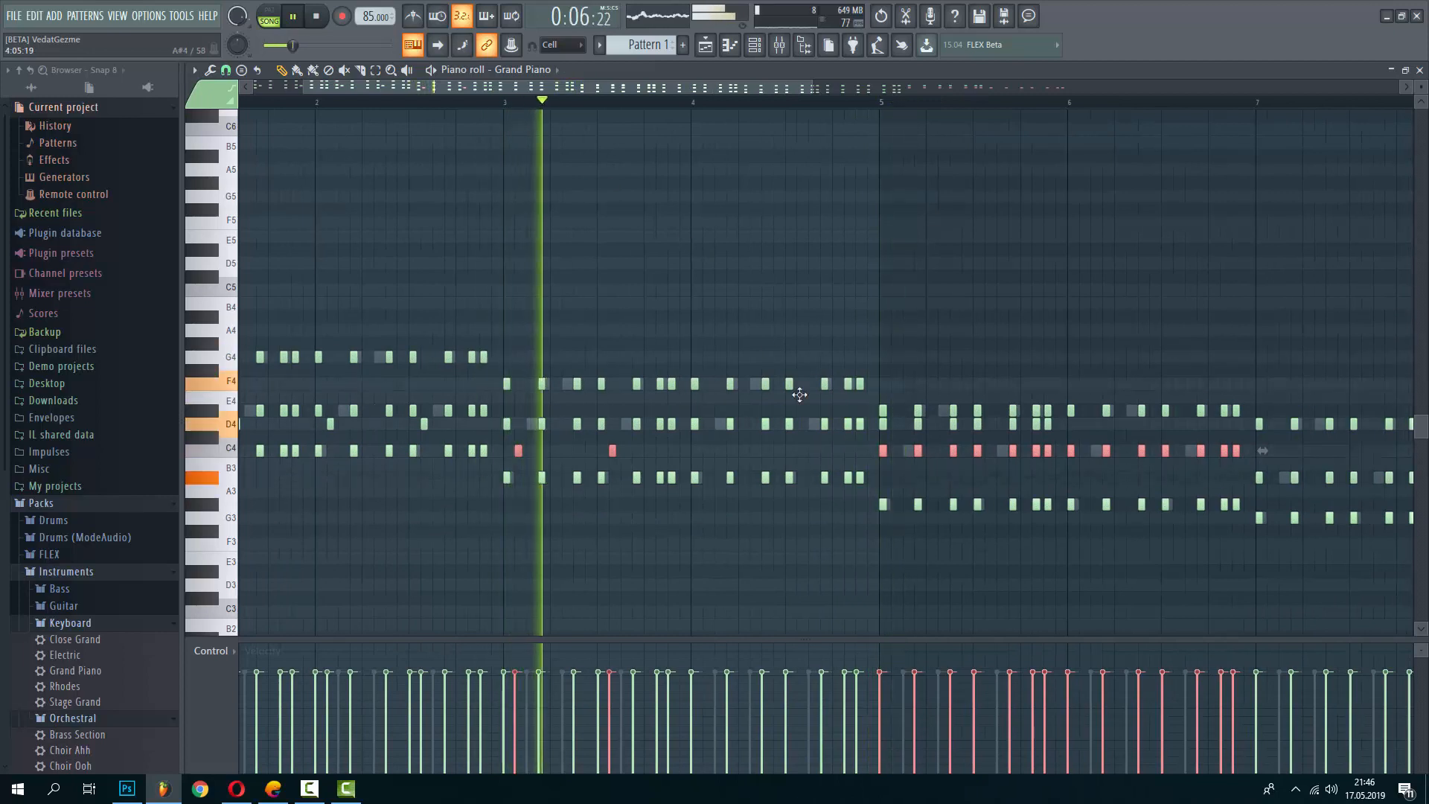
Undo the transposing, pasting and selection of the D4 notes, stop playback, and delete the two added D4 notes from bar 1
{"action": "scroll", "coordinate": [854, 489], "scroll_direction": "down", "scroll_amount": 2}
{"action": "key", "text": "ctrl+z"}
{"action": "key", "text": "ctrl+z"}
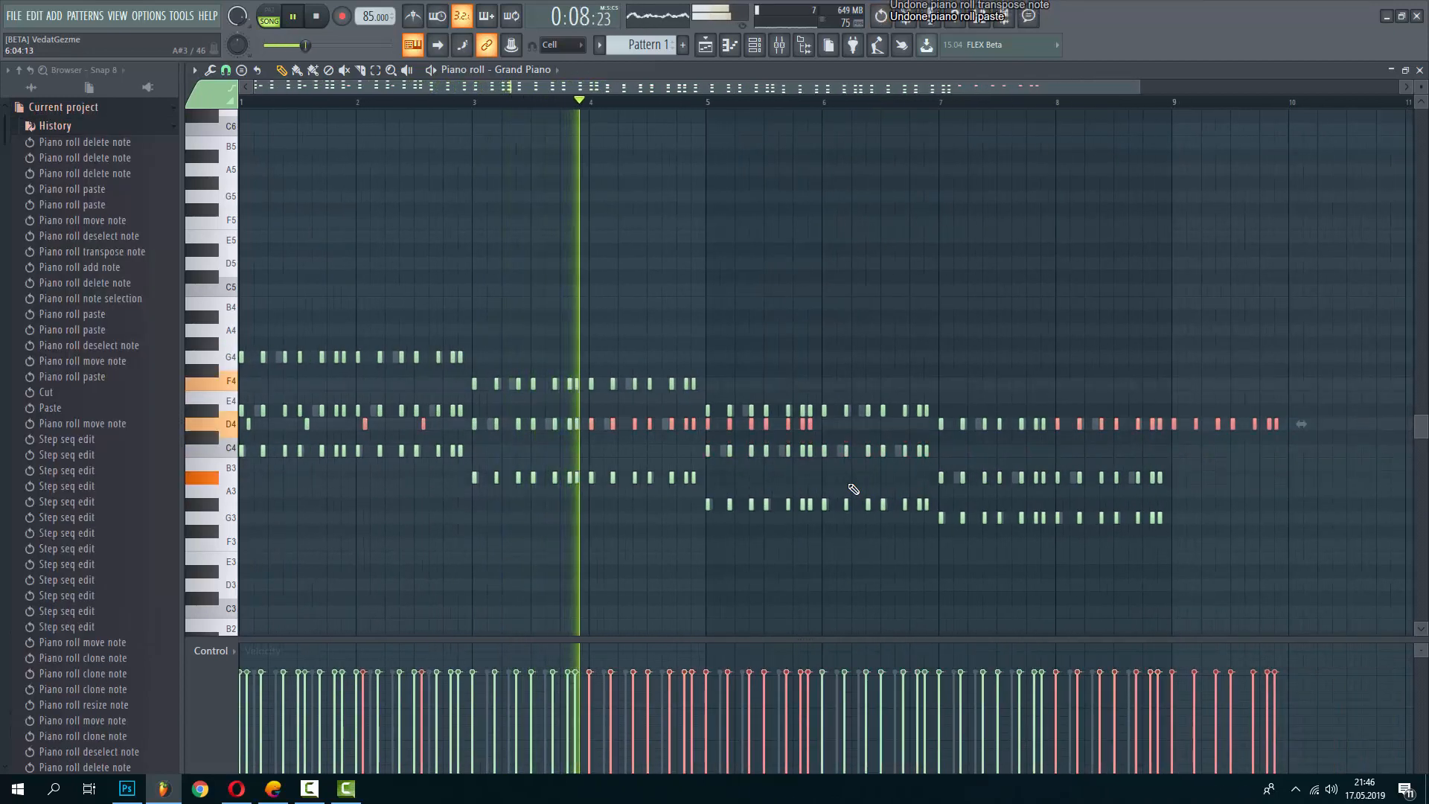
{"action": "key", "text": "ctrl+z"}
{"action": "left_click", "coordinate": [688, 460]}
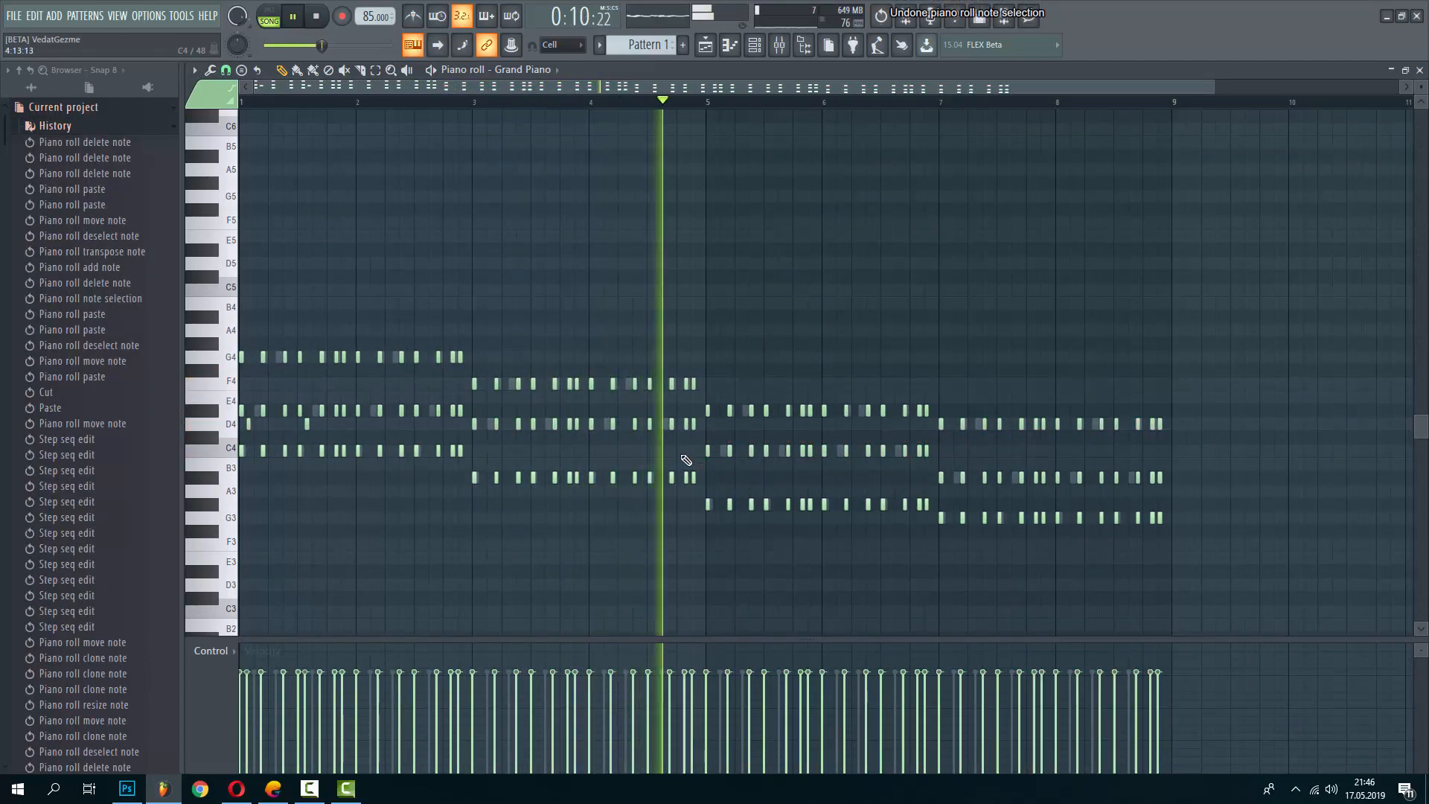
{"action": "key", "text": "space"}
{"action": "right_click", "coordinate": [307, 425]}
{"action": "right_click", "coordinate": [248, 425]}
Unmute the Stage Grand channel, resume playback and show the playlist
{"action": "key", "text": "F7"}
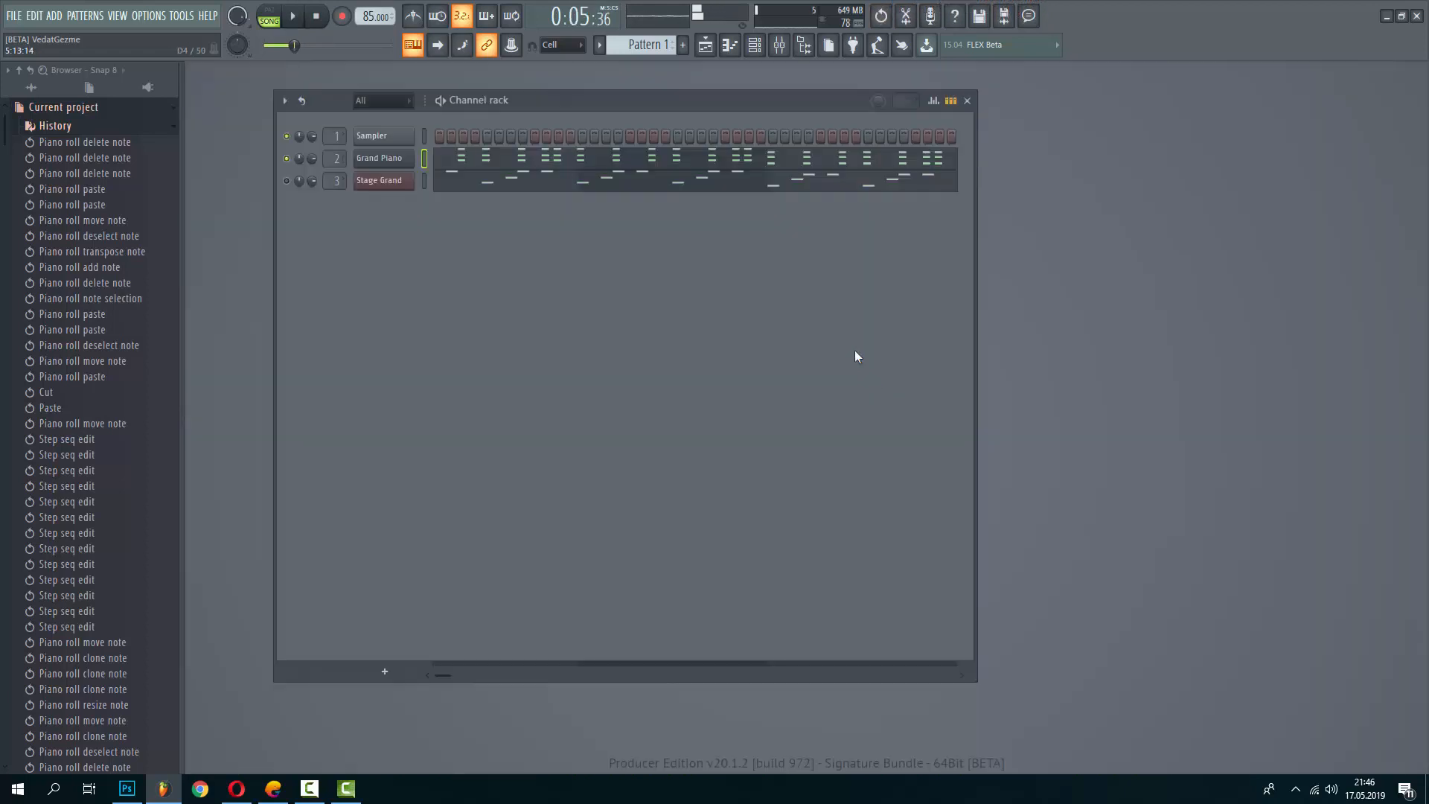
{"action": "key", "text": "space"}
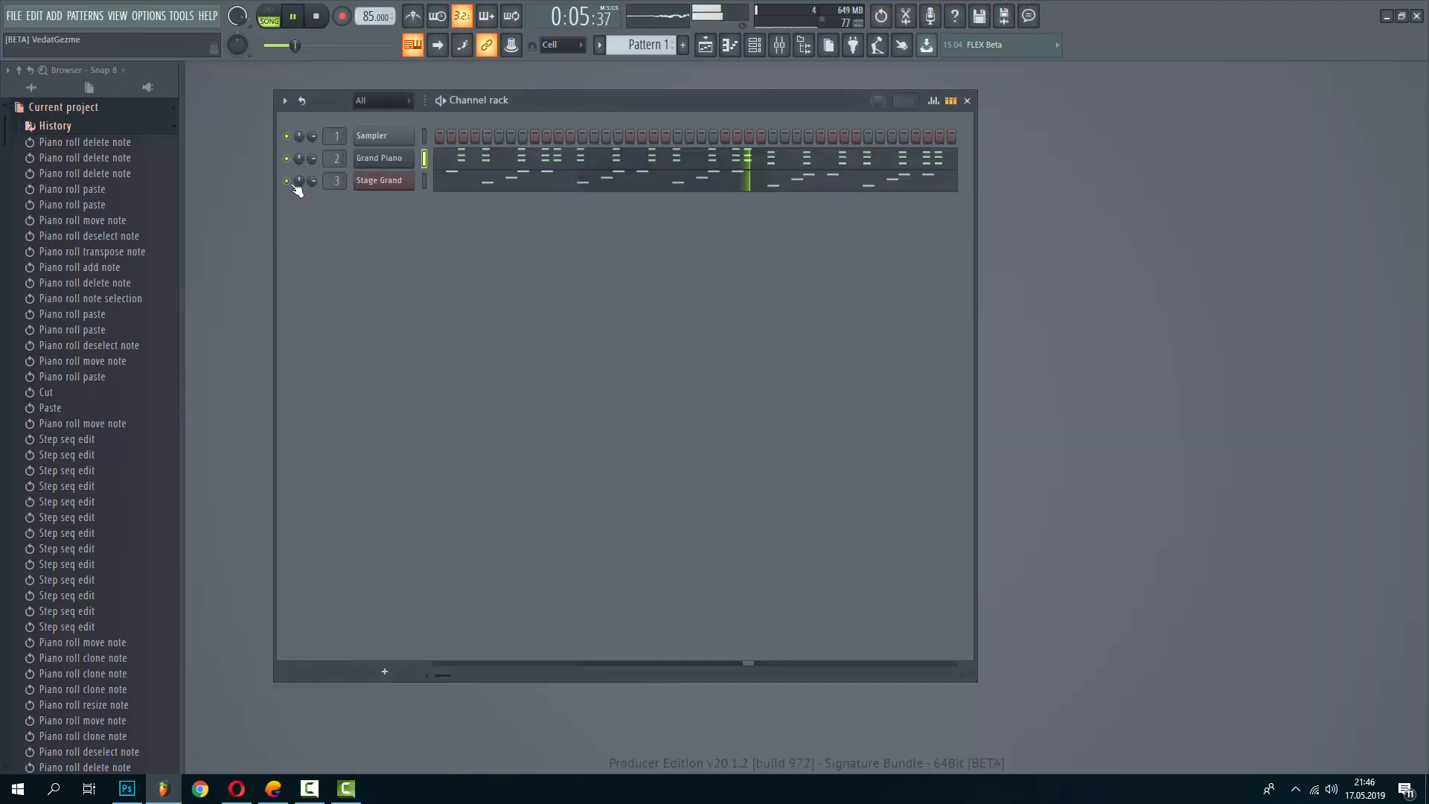
{"action": "left_click", "coordinate": [706, 55]}
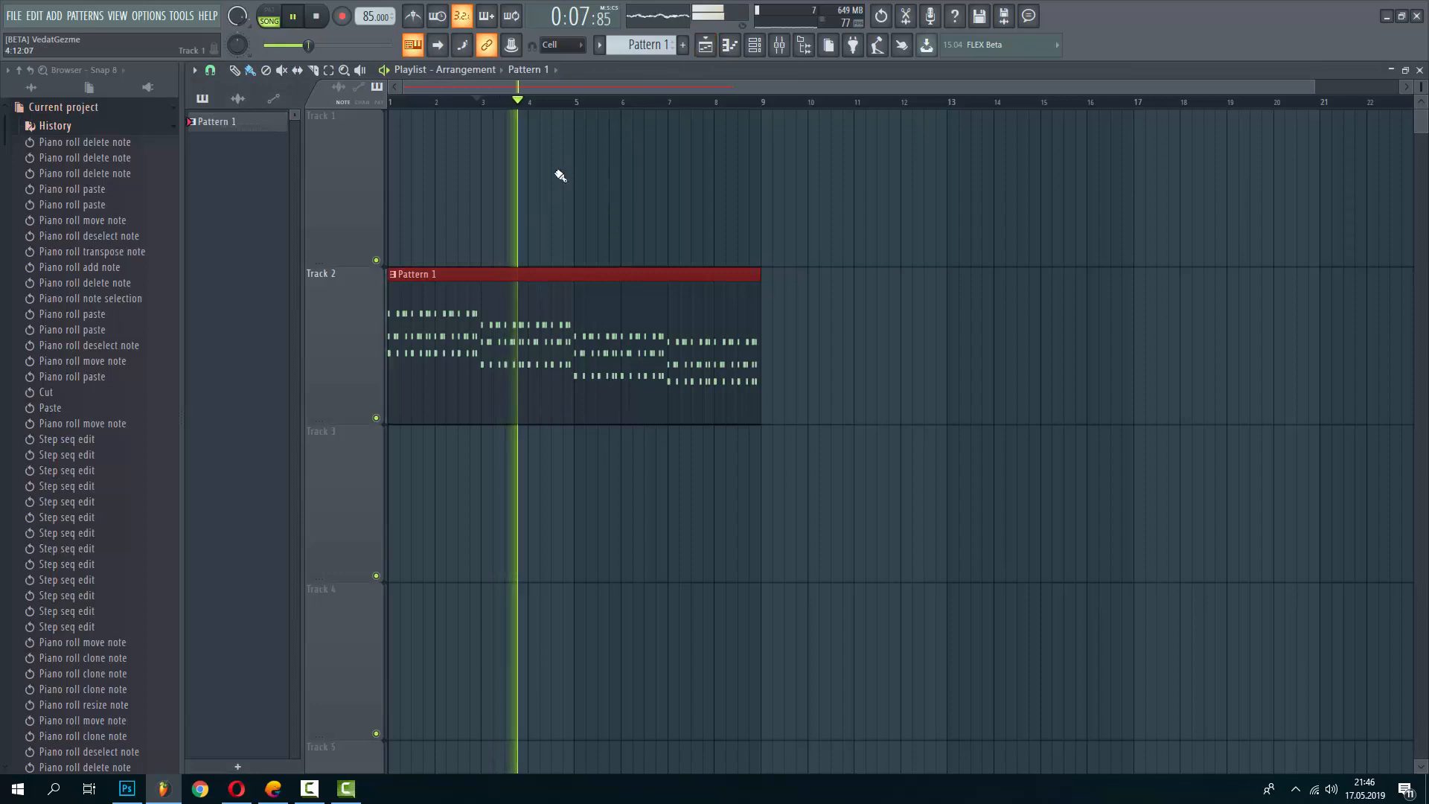
Close the playlist, stop playback and expand the Keyboard presets under Packs > Instruments in the browser
{"action": "left_click", "coordinate": [1419, 70]}
{"action": "key", "text": "space"}
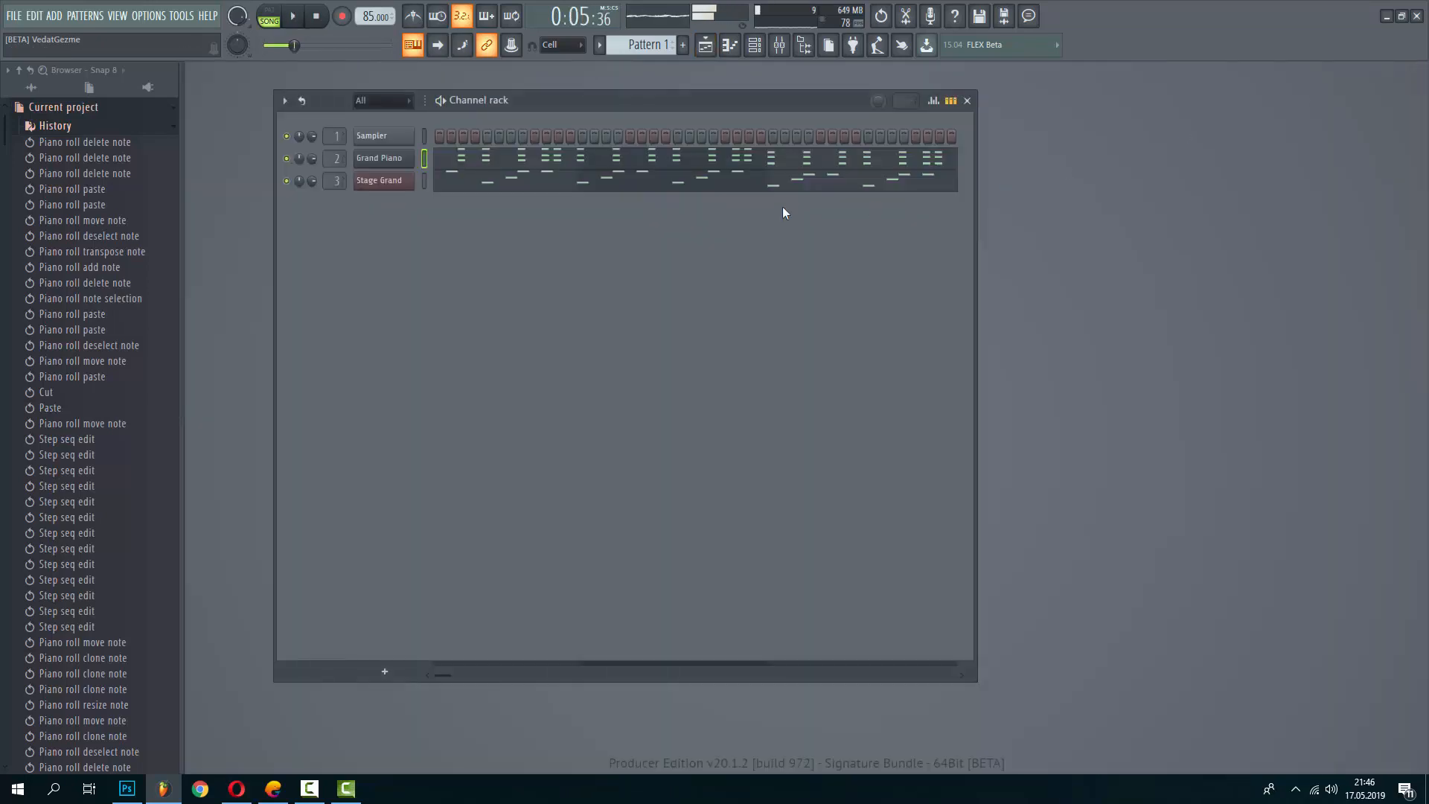
{"action": "left_click", "coordinate": [38, 72]}
{"action": "left_click", "coordinate": [92, 146]}
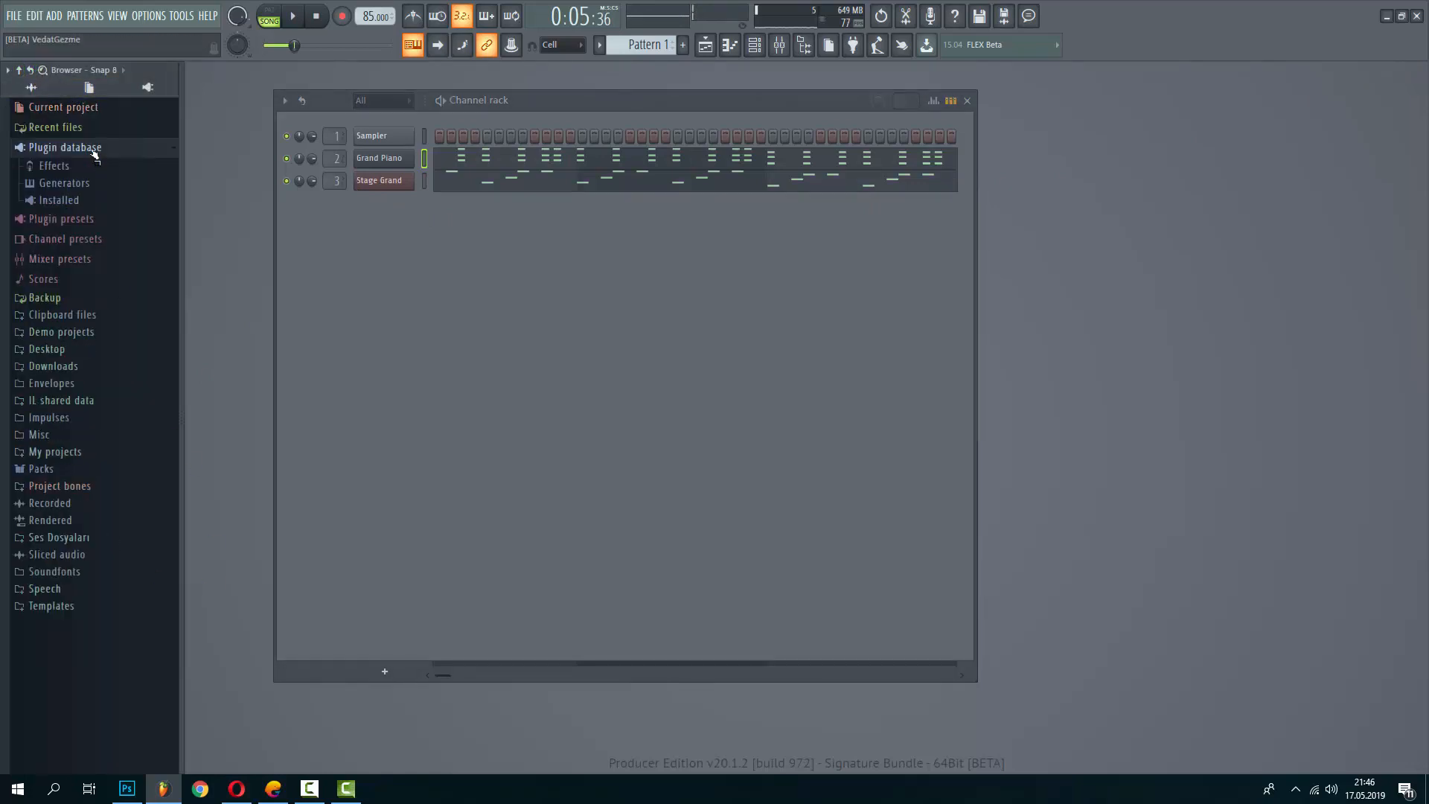
{"action": "left_click", "coordinate": [93, 147]}
{"action": "left_click", "coordinate": [96, 417]}
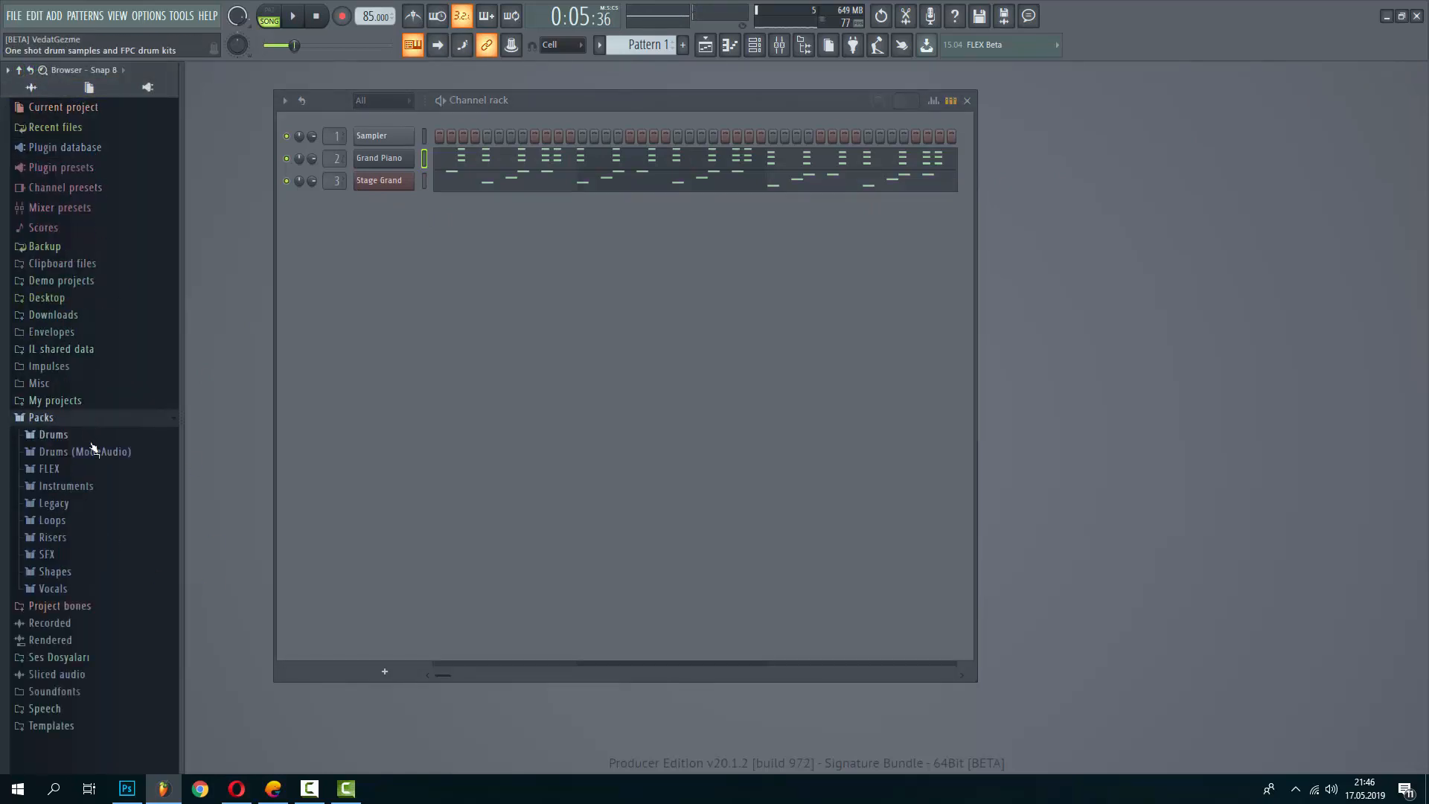
{"action": "left_click", "coordinate": [100, 485]}
{"action": "left_click", "coordinate": [108, 554]}
{"action": "left_click", "coordinate": [112, 571]}
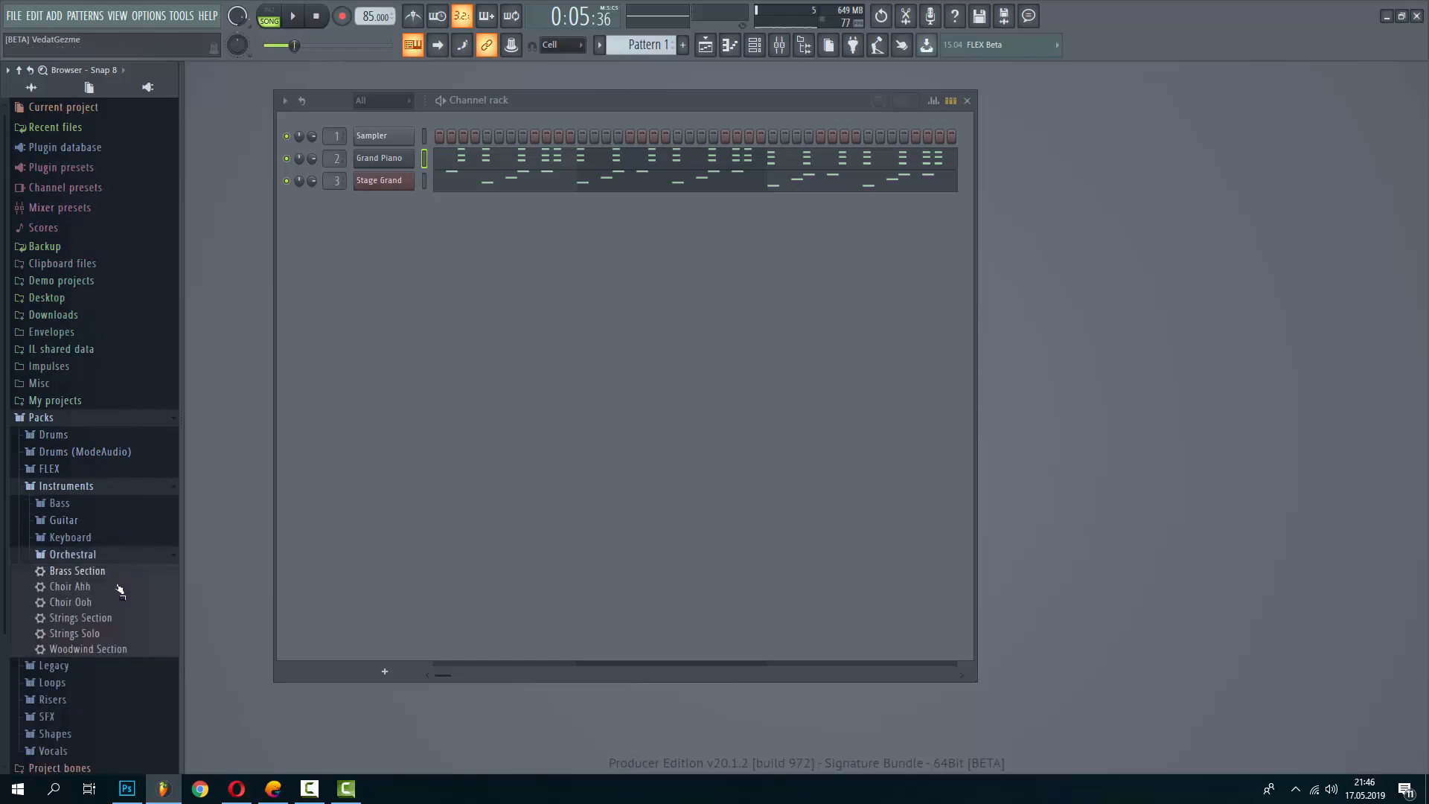
{"action": "left_click", "coordinate": [101, 537]}
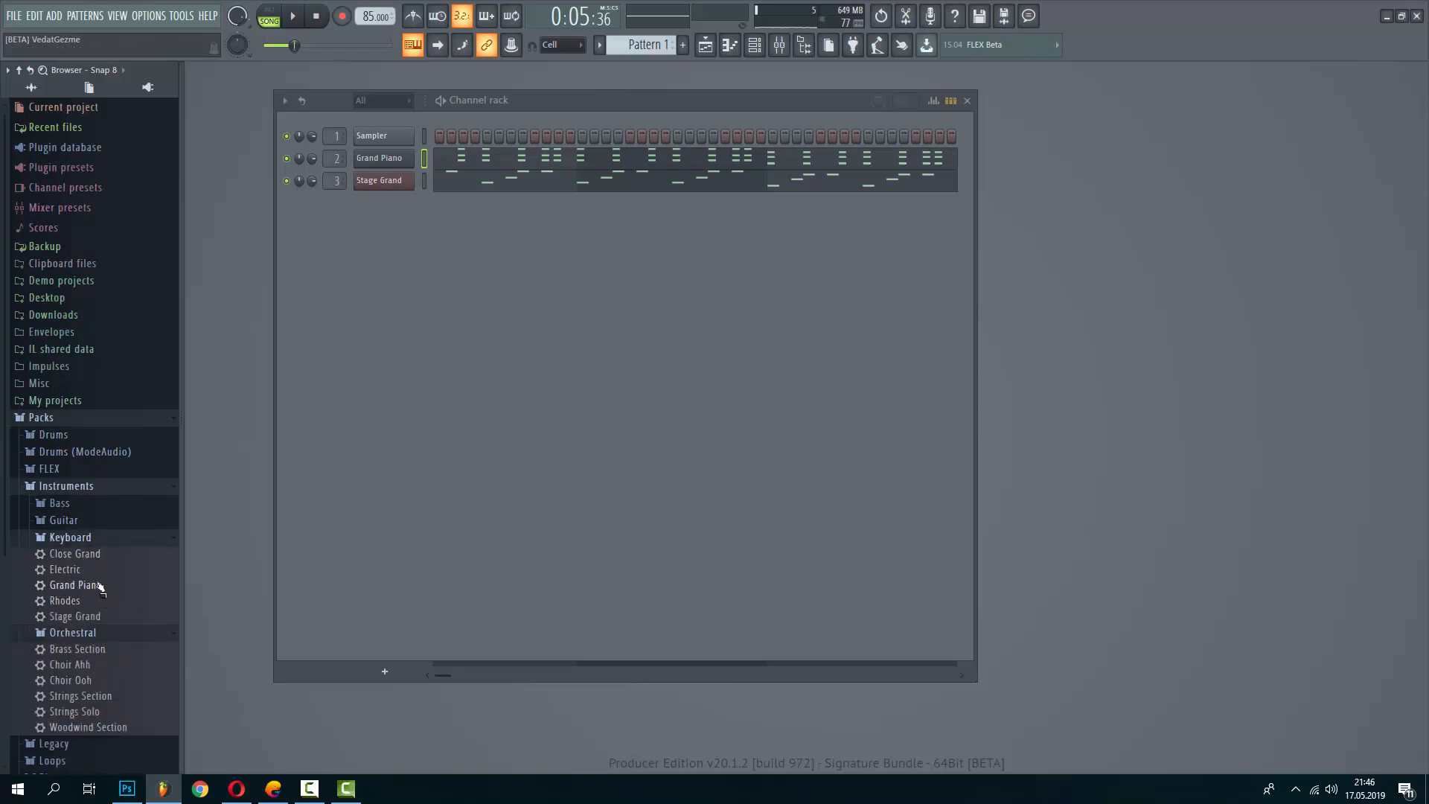
Open the Close Grand preset in a new channel, audition it, restart playback and close its plugin window
{"action": "right_click", "coordinate": [112, 588]}
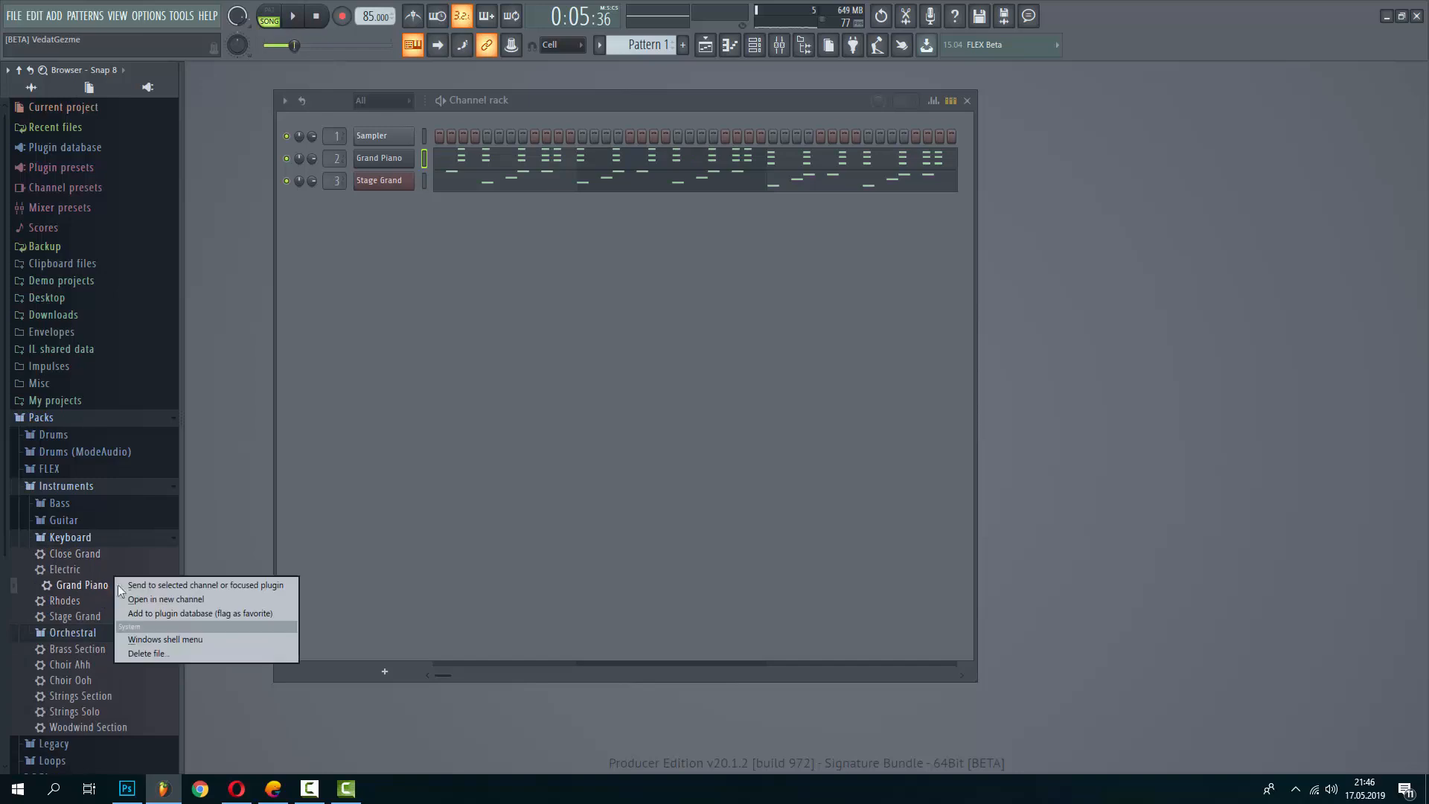
{"action": "right_click", "coordinate": [100, 554]}
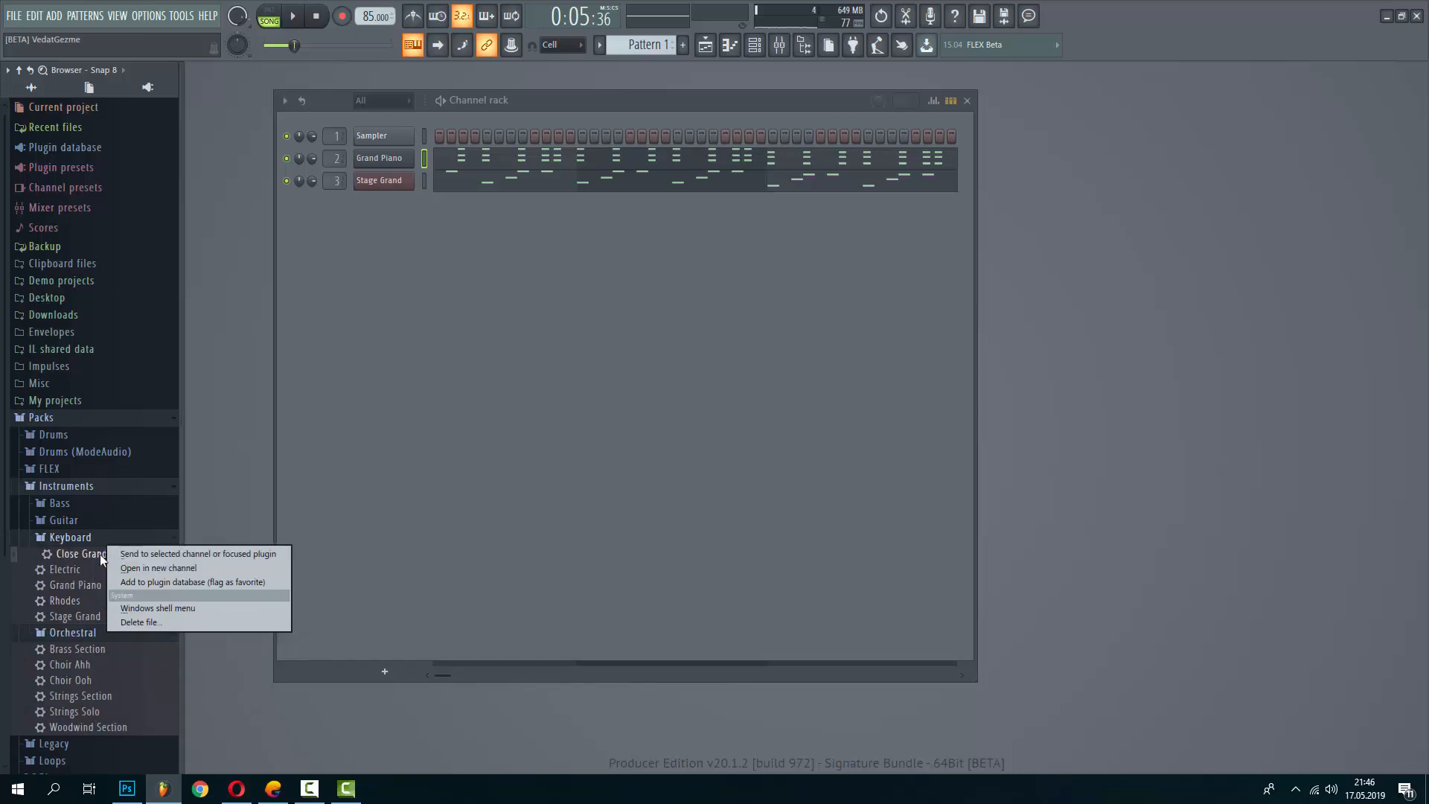
{"action": "left_click", "coordinate": [161, 566]}
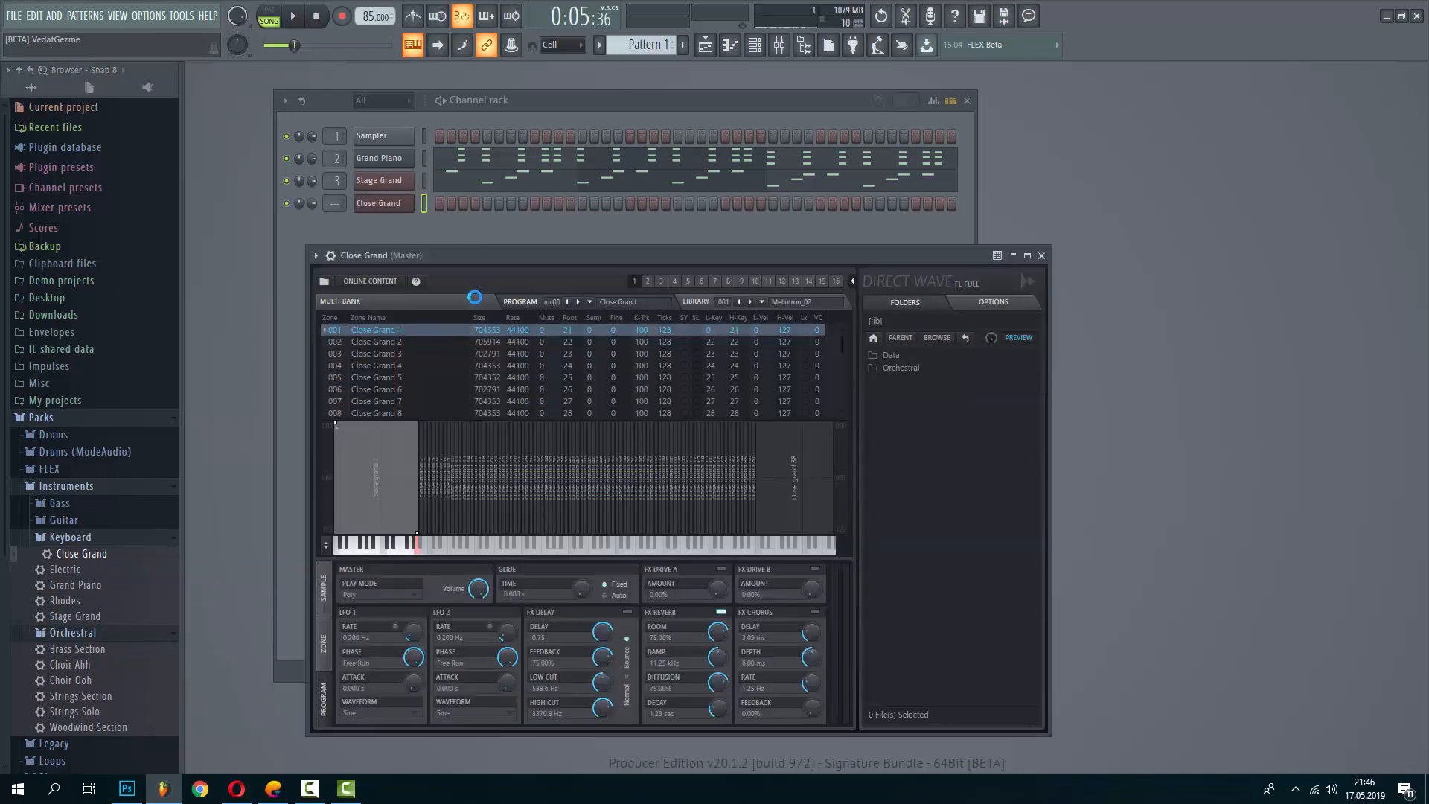
{"action": "key", "text": "n"}
{"action": "key", "text": "space"}
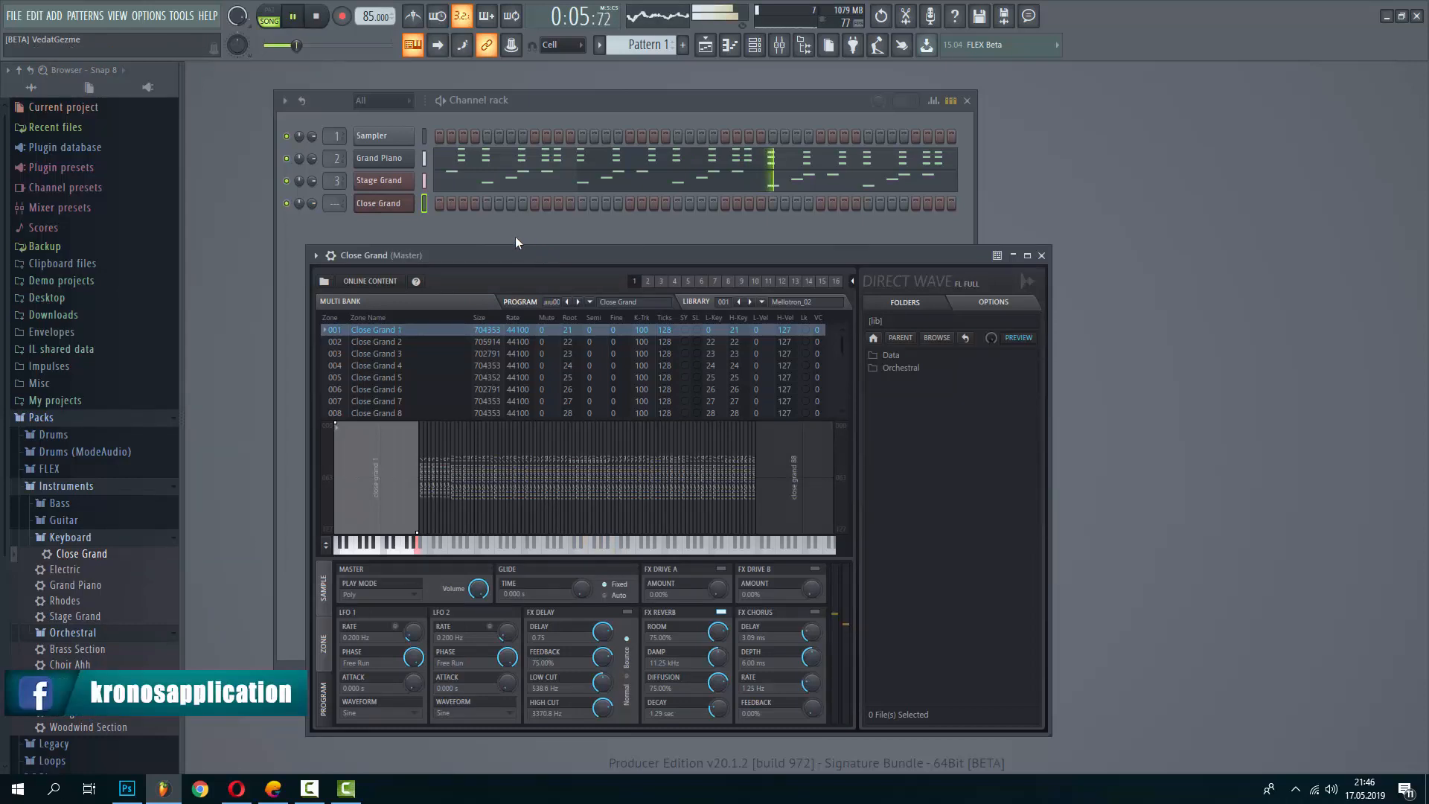
{"action": "key", "text": "space"}
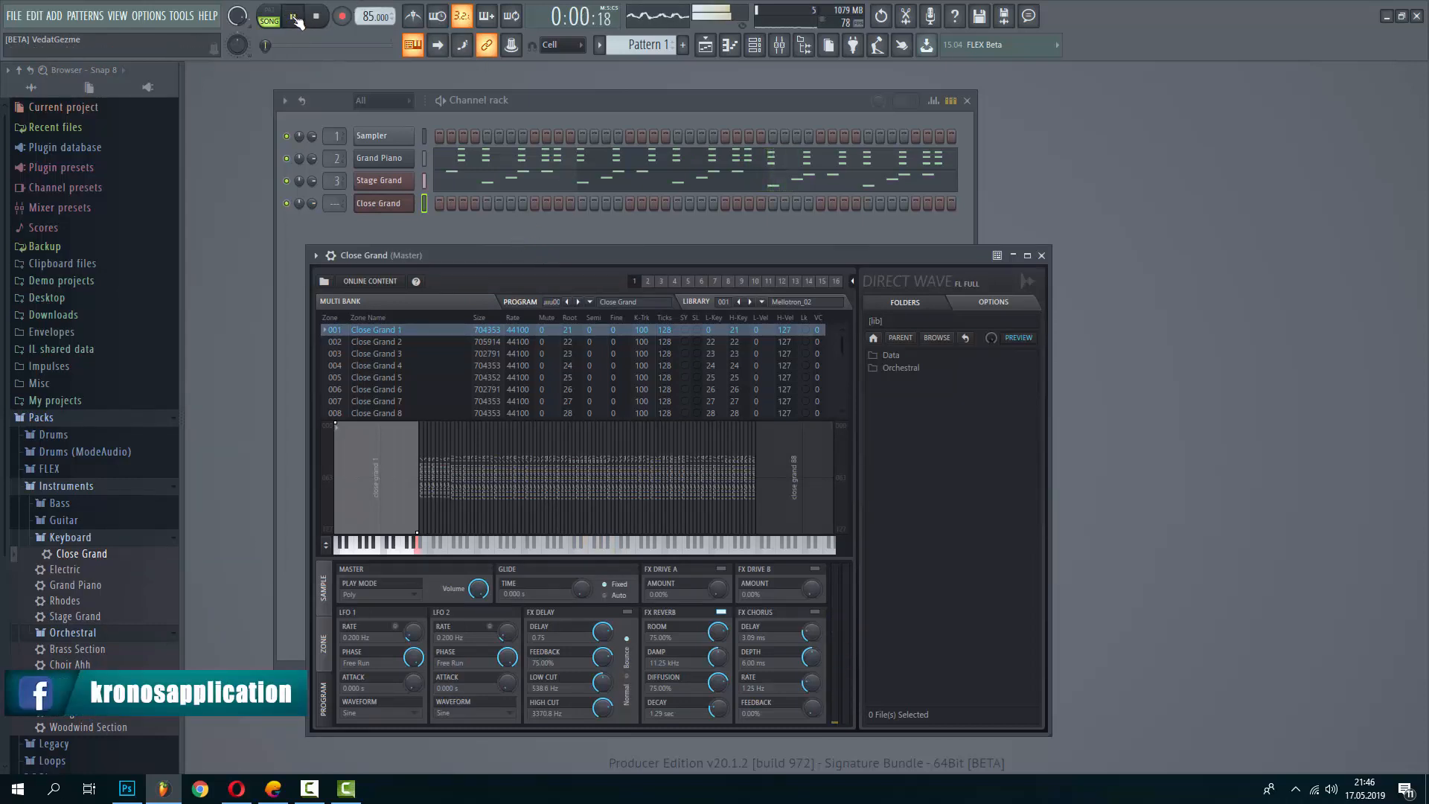
{"action": "left_click", "coordinate": [1041, 255]}
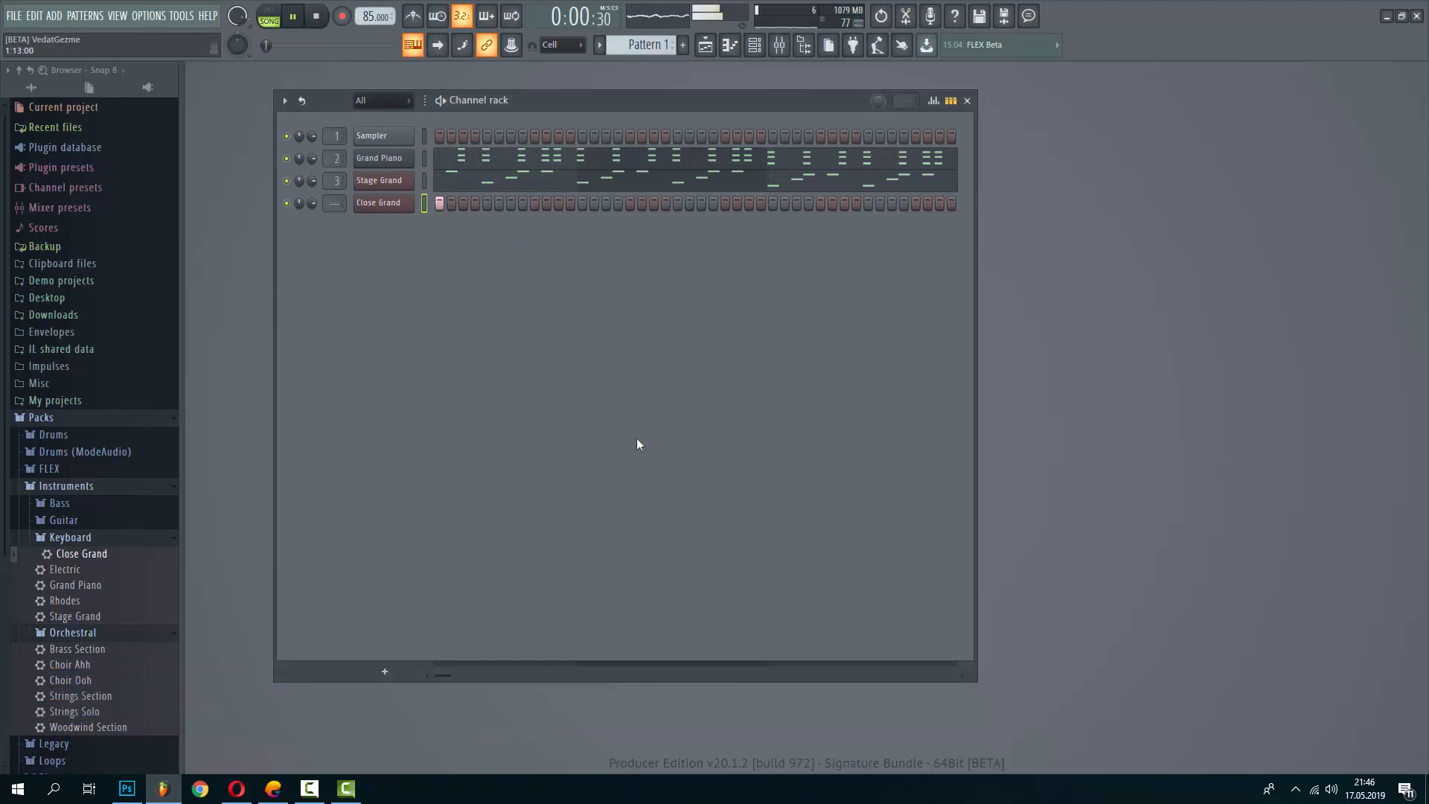
Try a Close Grand pattern on steps 1, 3, 4, 12, 14, 15 and 16, checking it with playback
{"action": "left_click_drag", "start_coordinate": [448, 677], "coordinate": [445, 405]}
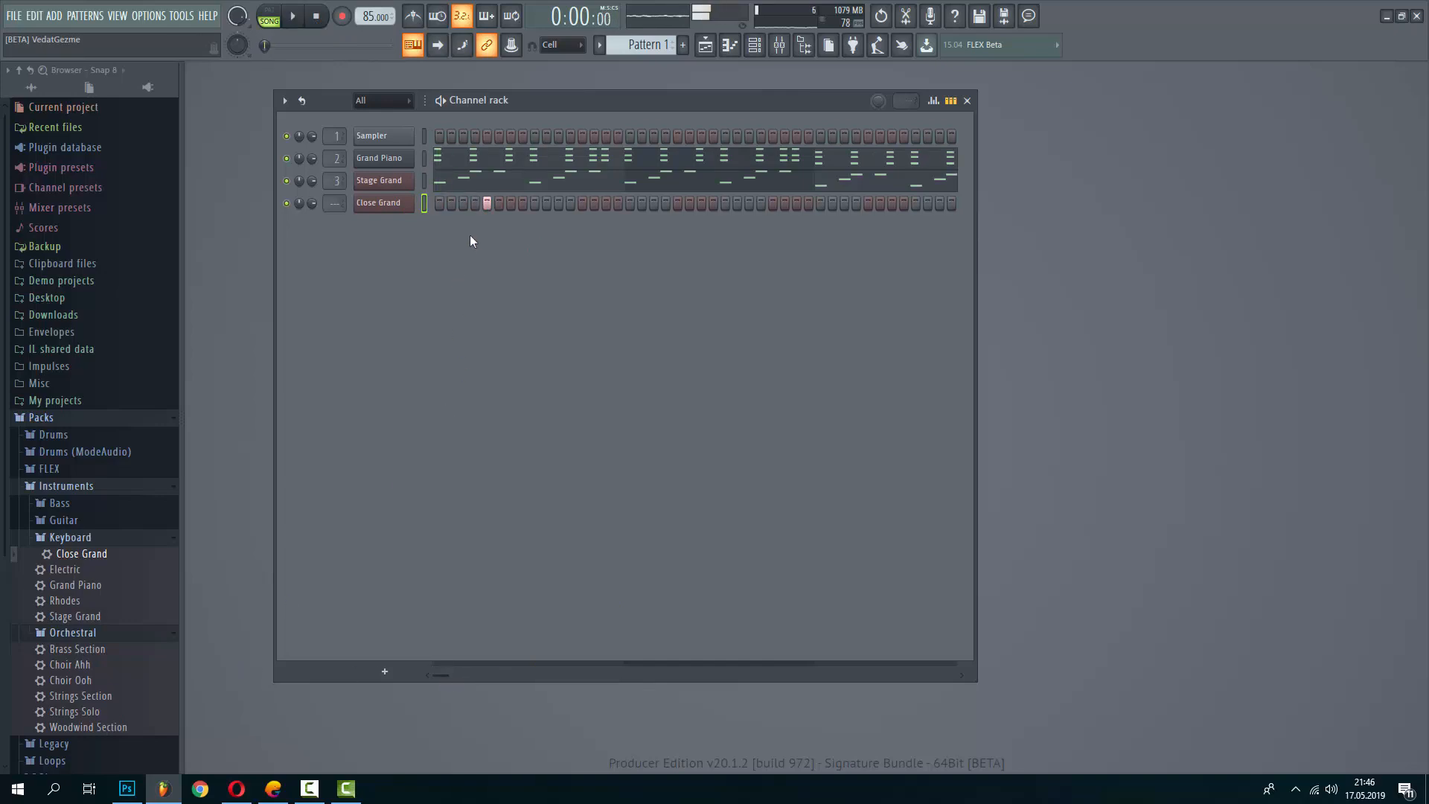
{"action": "left_click", "coordinate": [440, 203]}
{"action": "key", "text": "space"}
{"action": "left_click", "coordinate": [475, 203]}
{"action": "key", "text": "space"}
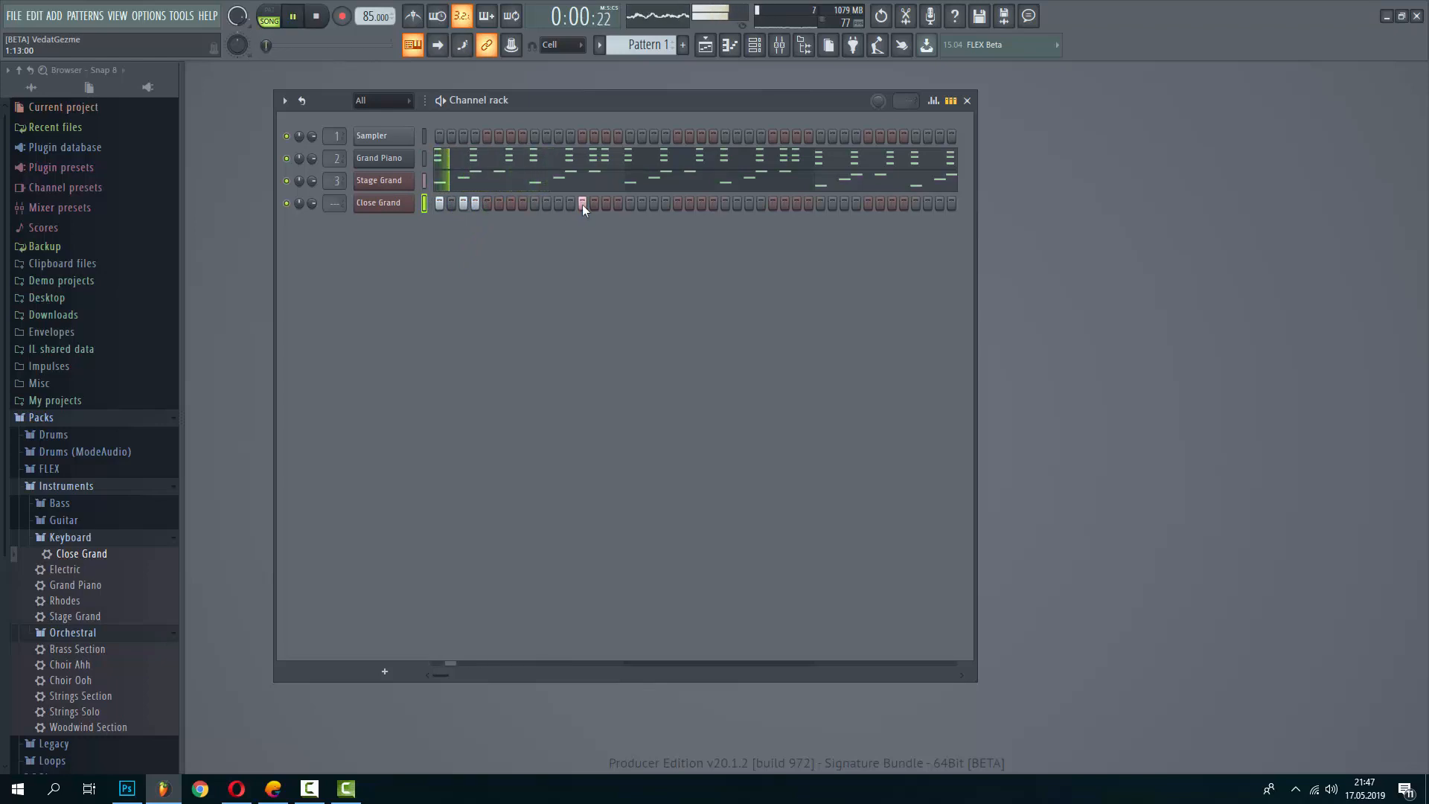
{"action": "left_click", "coordinate": [559, 203]}
{"action": "left_click", "coordinate": [561, 203]}
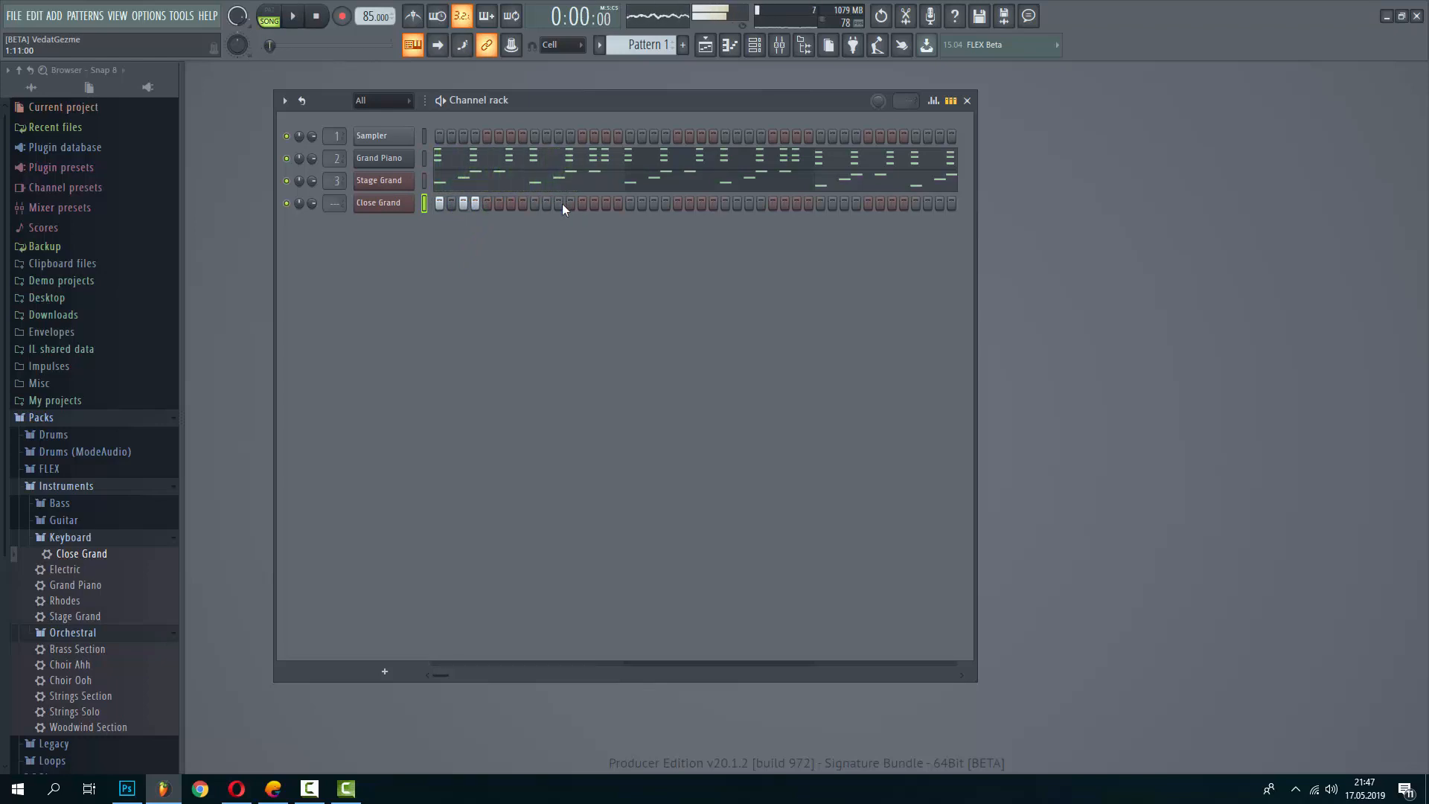
{"action": "left_click", "coordinate": [570, 203]}
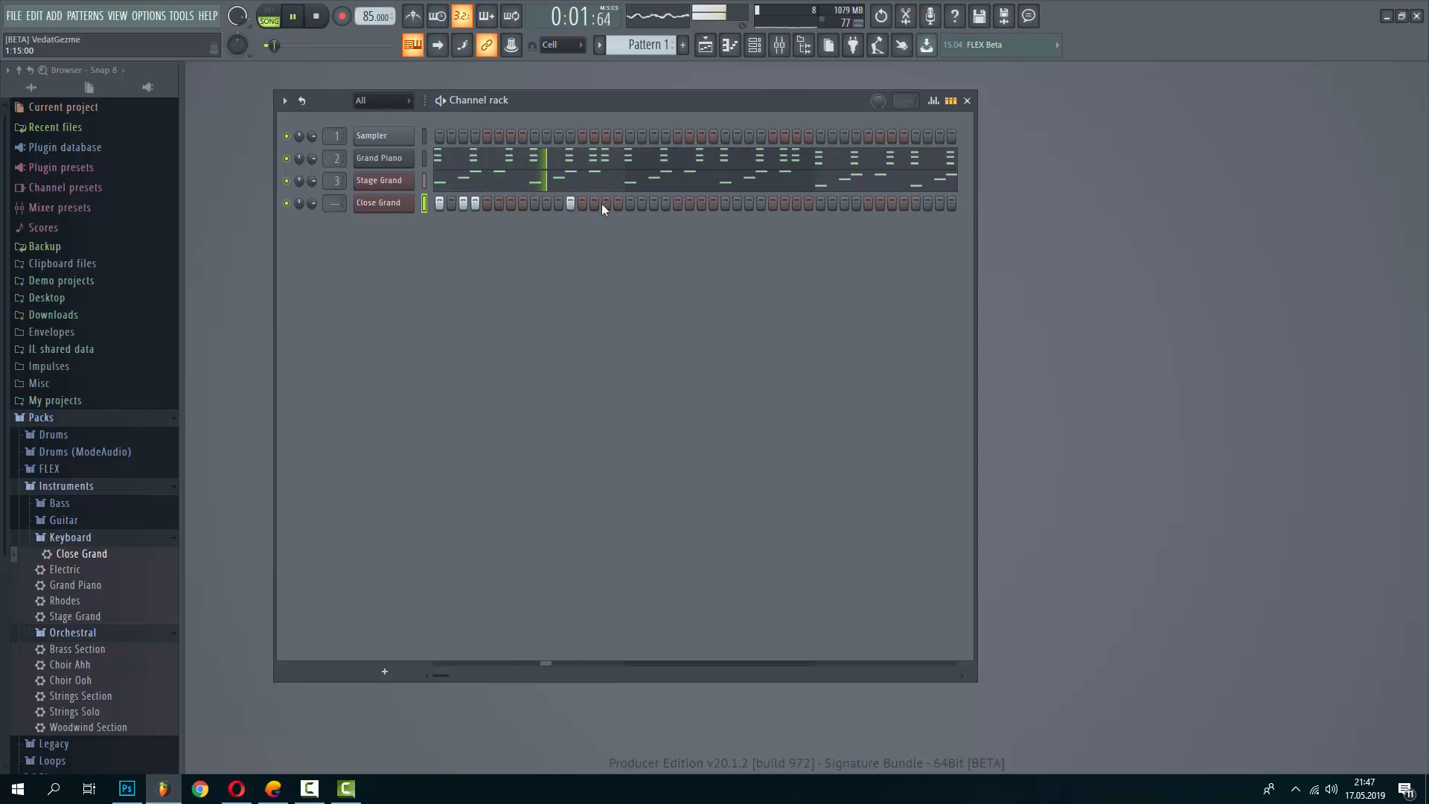
{"action": "key", "text": "space"}
{"action": "left_click_drag", "start_coordinate": [596, 203], "coordinate": [612, 201]}
{"action": "key", "text": "space"}
{"action": "key", "text": "space"}
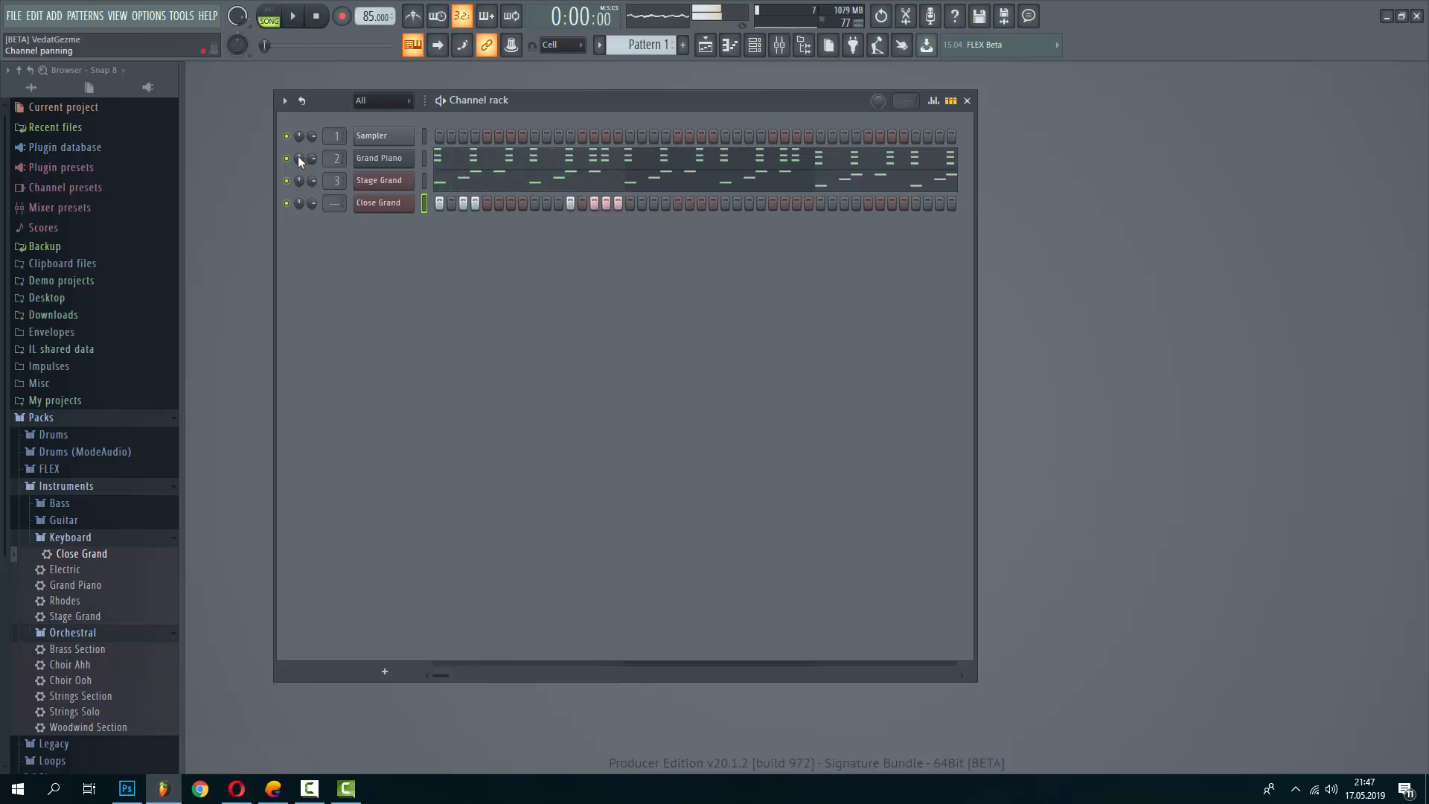
Mute the Stage Grand channel and try the Close Grand ending on steps 13, 14 and 16 during playback
{"action": "left_click", "coordinate": [288, 181]}
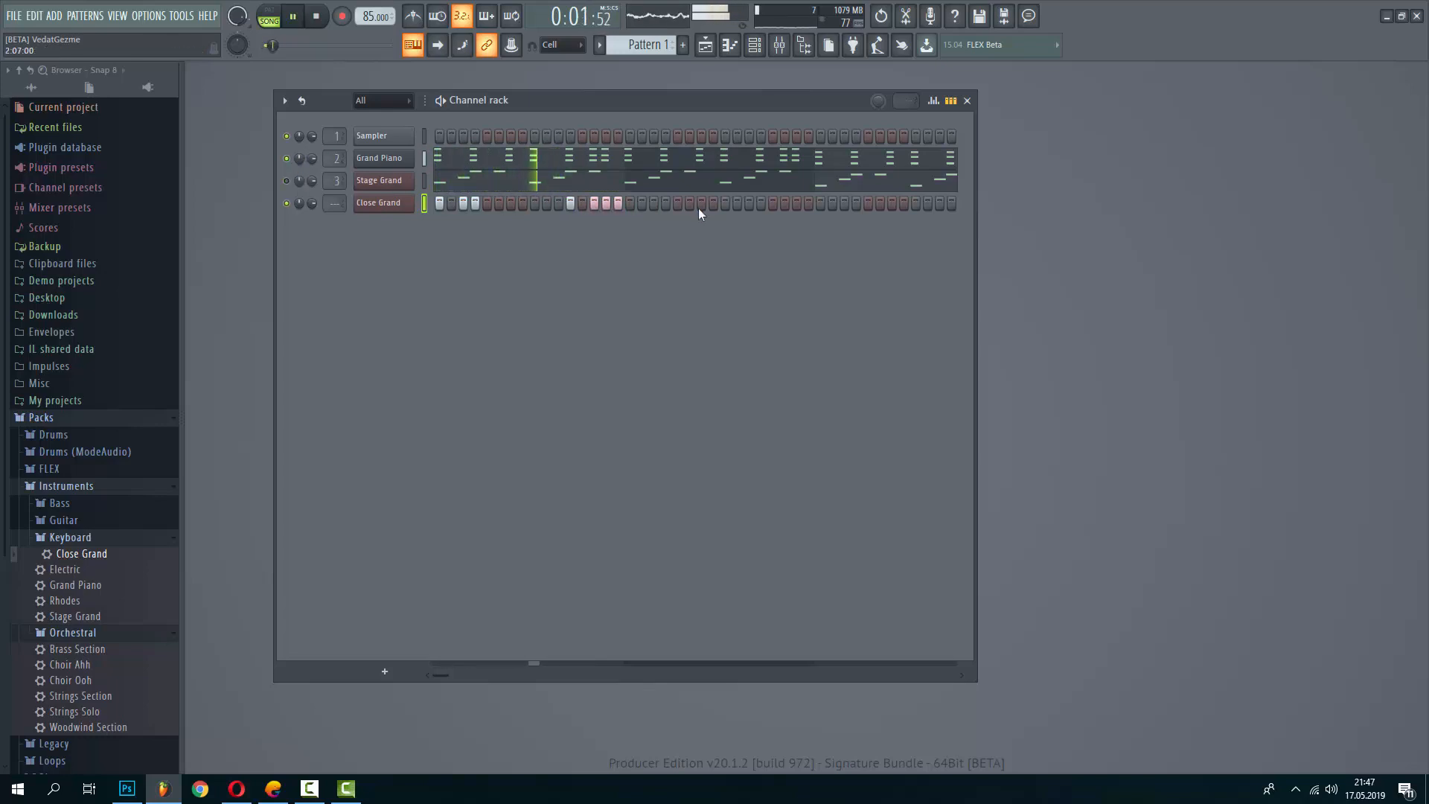
{"action": "left_click", "coordinate": [605, 202]}
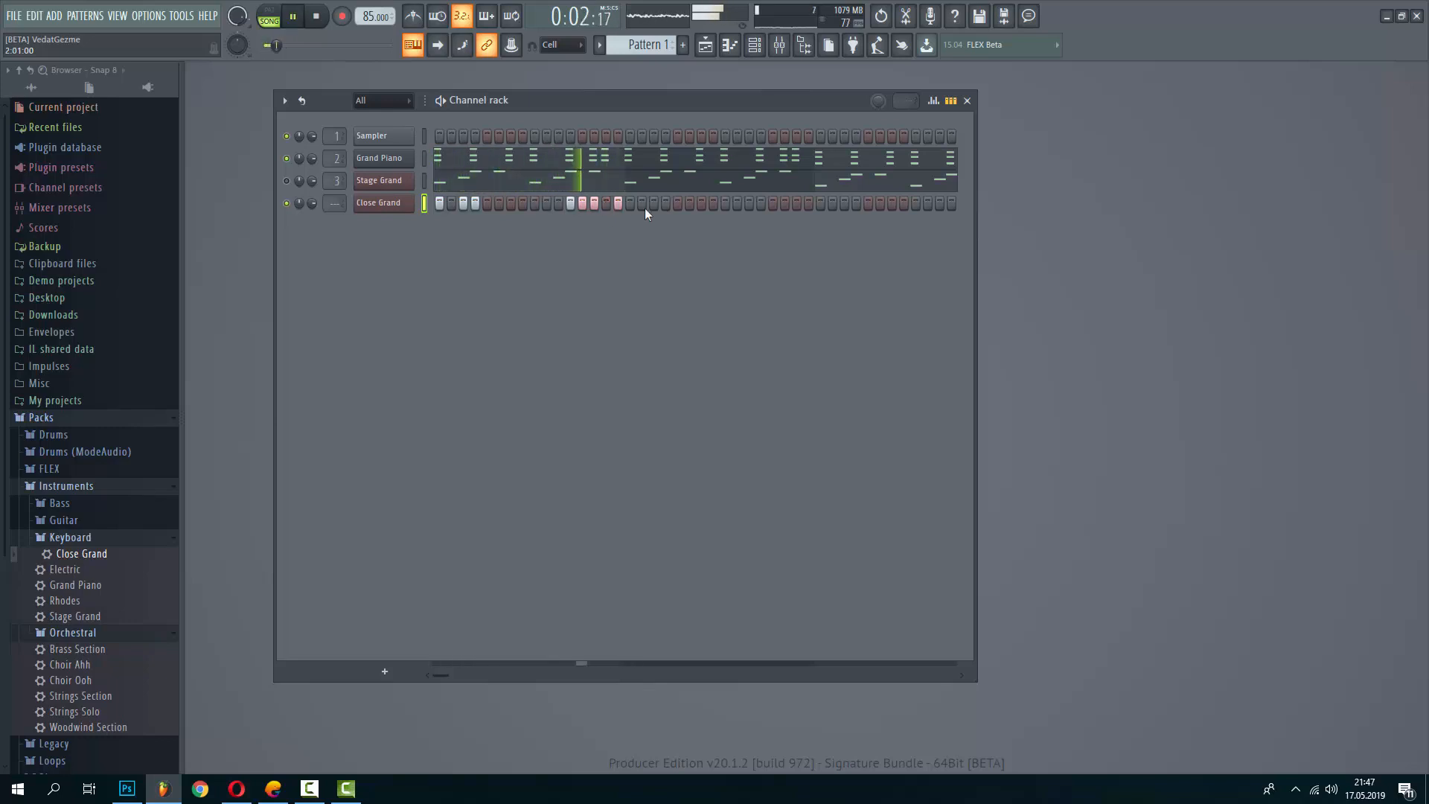
{"action": "key", "text": "space"}
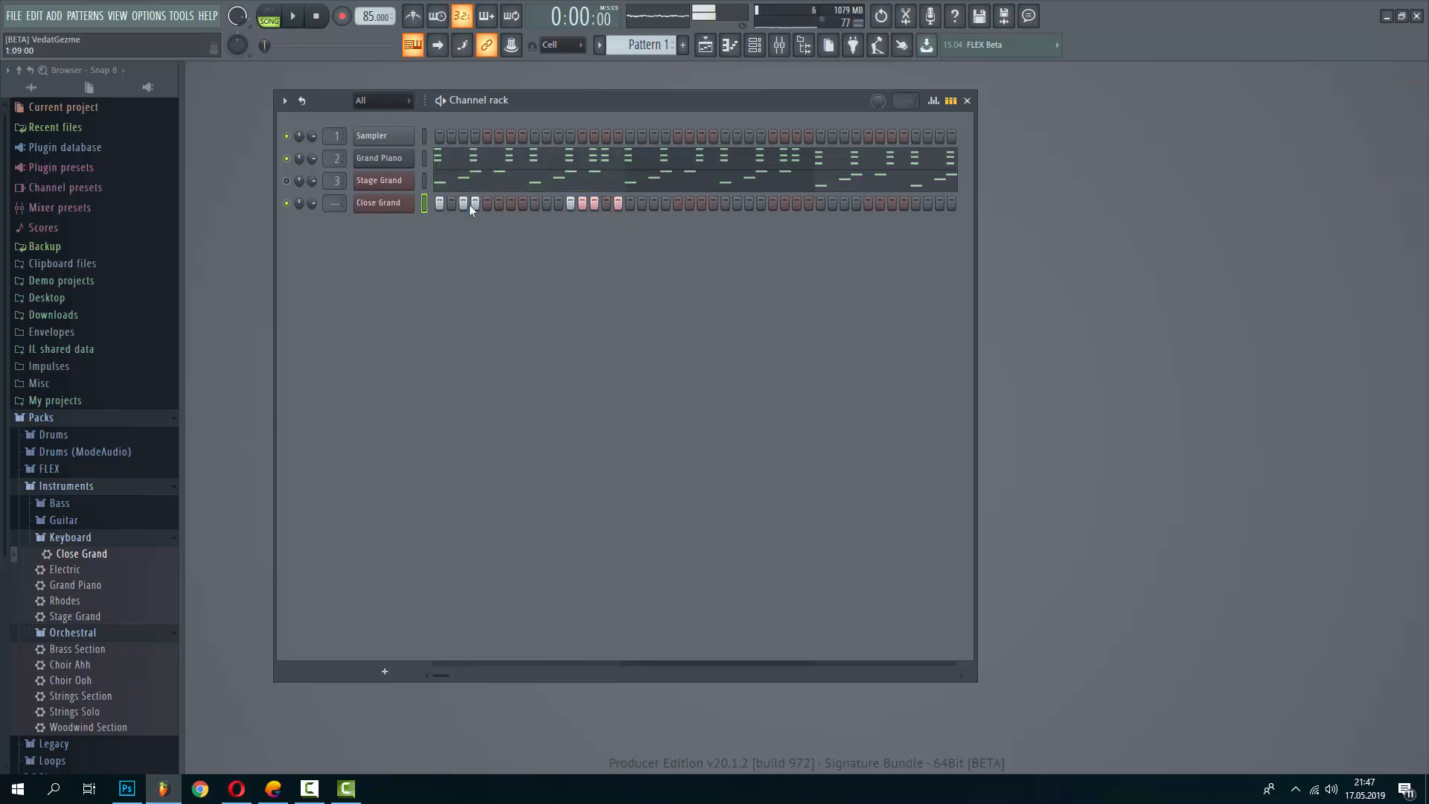
Clear the Close Grand steps, open the channel's piano roll and audition a few notes
{"action": "right_click", "coordinate": [378, 201]}
{"action": "left_click", "coordinate": [513, 202]}
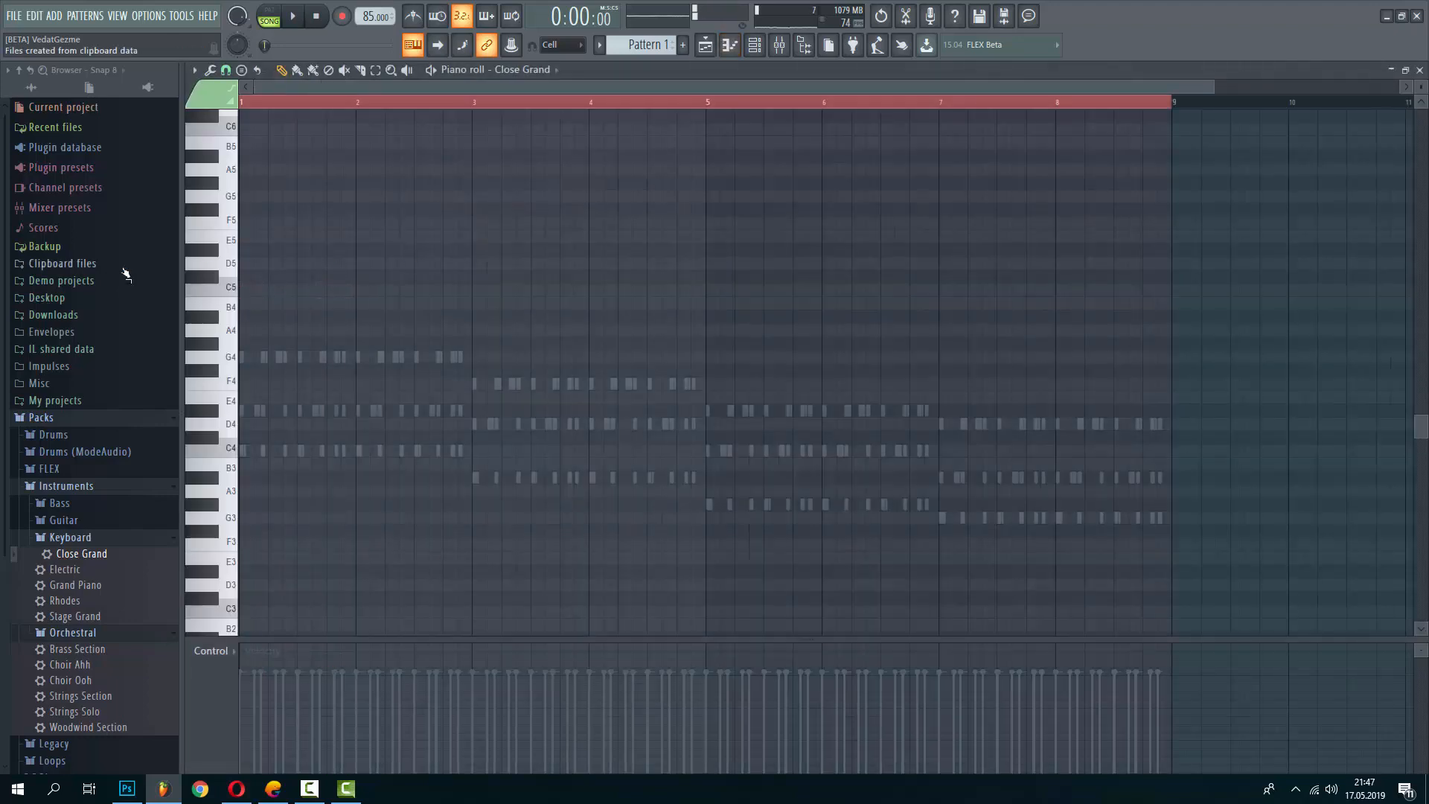
{"action": "key", "text": "m"}
{"action": "key", "text": "n"}
{"action": "key", "text": "c"}
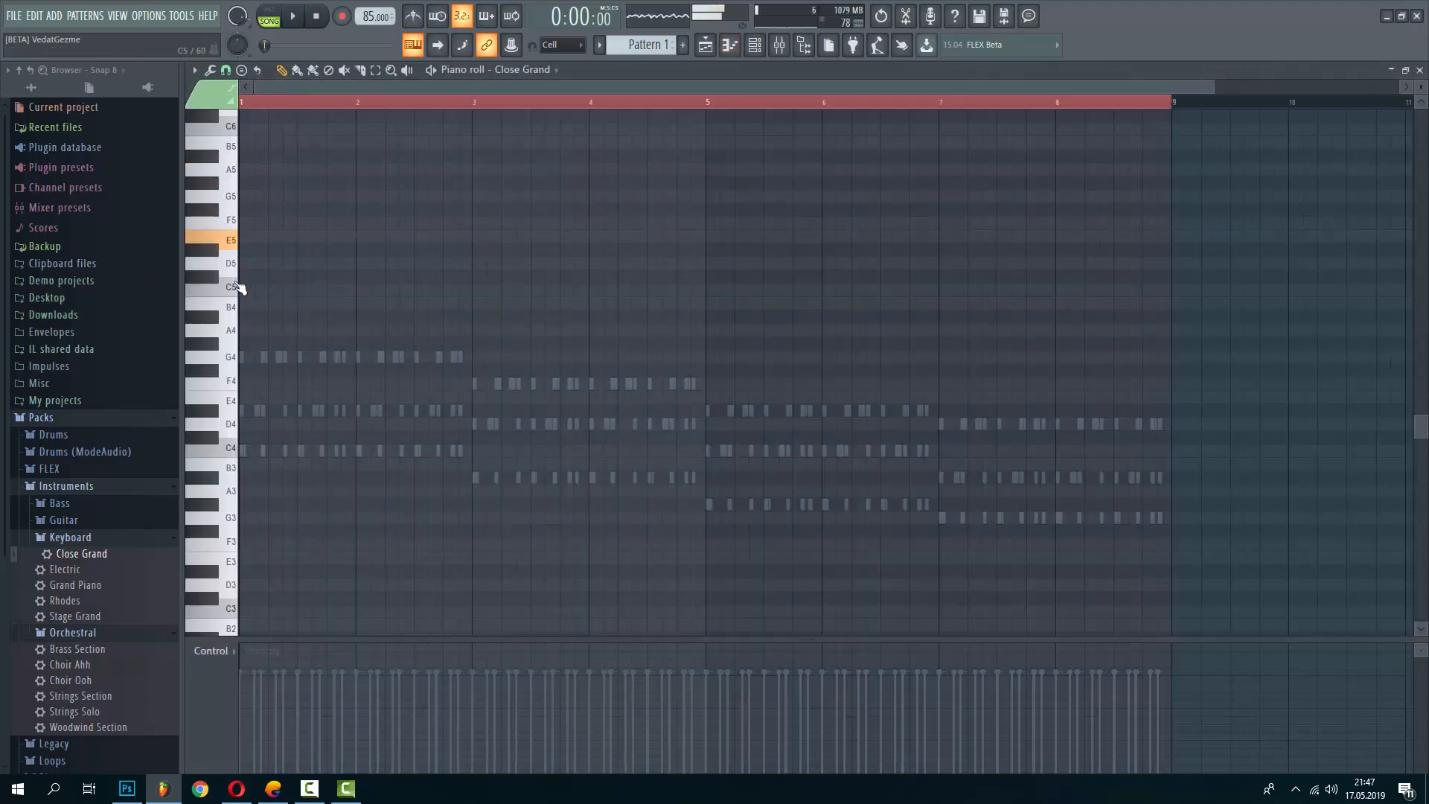
Place a C6 note at the start of bar 1 in the Close Grand piano roll and play it back
{"action": "scroll", "coordinate": [223, 253], "scroll_direction": "up", "scroll_amount": 3}
{"action": "left_click", "coordinate": [222, 249]}
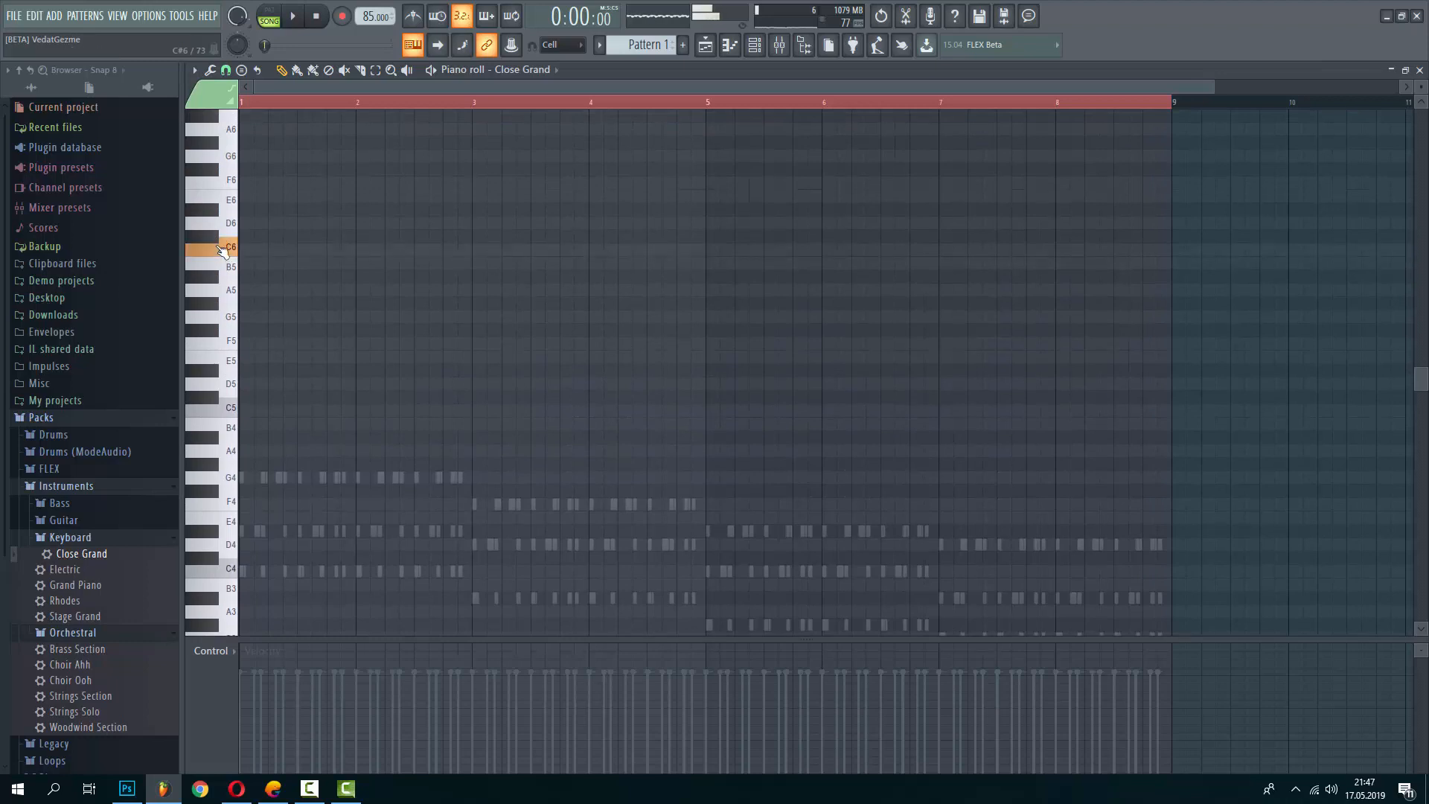
{"action": "key", "text": "space"}
{"action": "scroll", "coordinate": [354, 218], "scroll_direction": "up", "scroll_amount": 5}
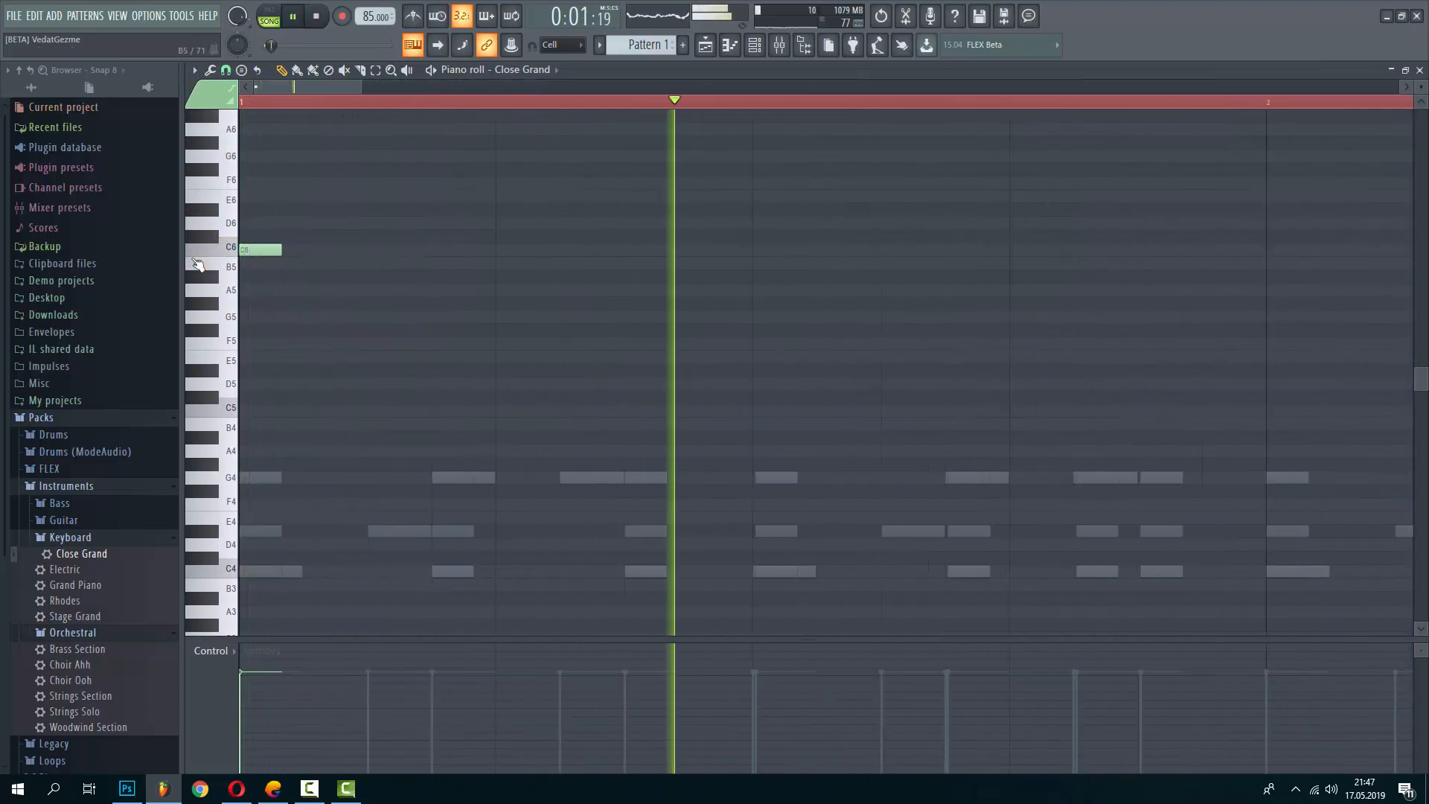
{"action": "key", "text": "space"}
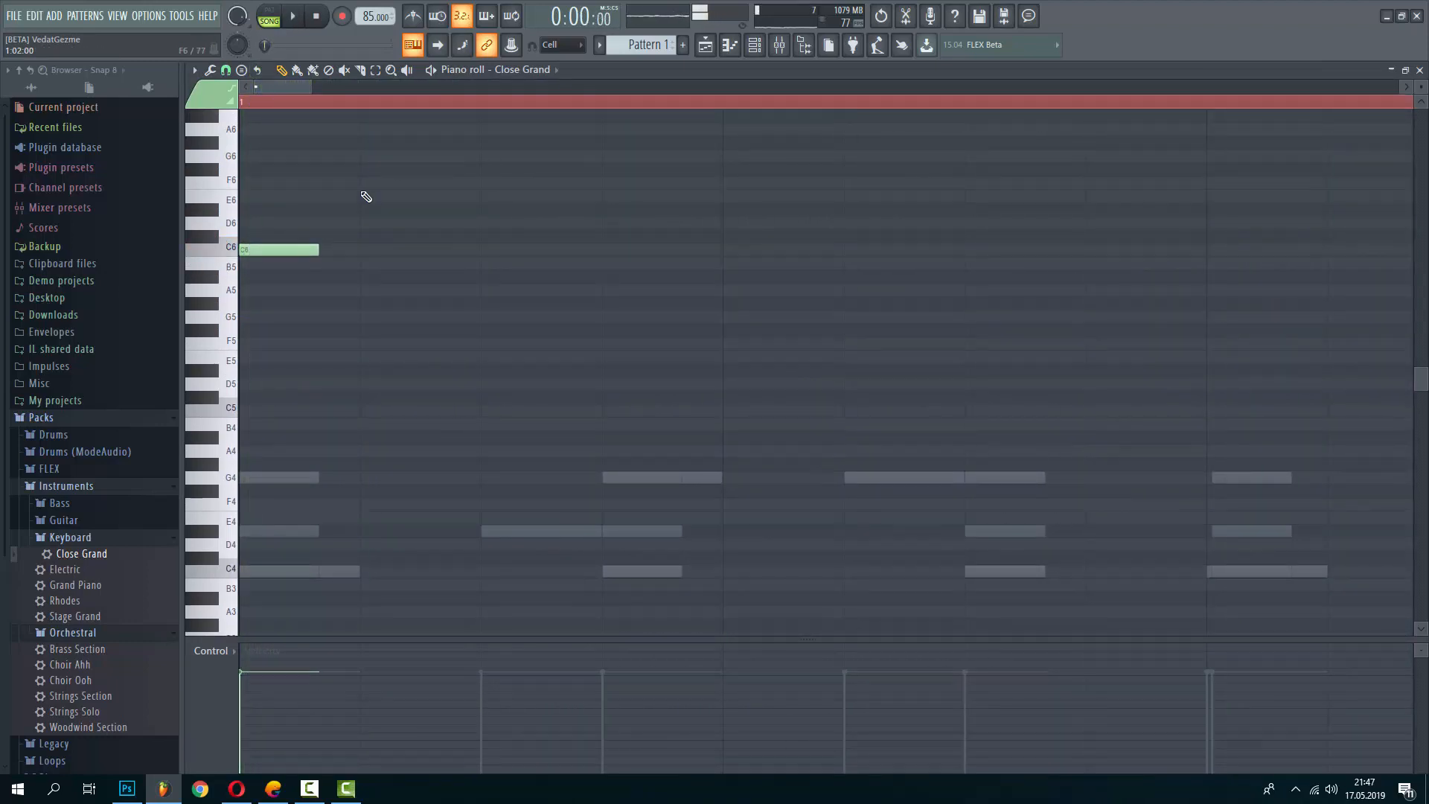
Add B5 and A5 notes on steps 3 and 4 of bar 1, descending from the C6
{"action": "left_click", "coordinate": [364, 209]}
{"action": "left_click_drag", "start_coordinate": [359, 225], "coordinate": [361, 257]}
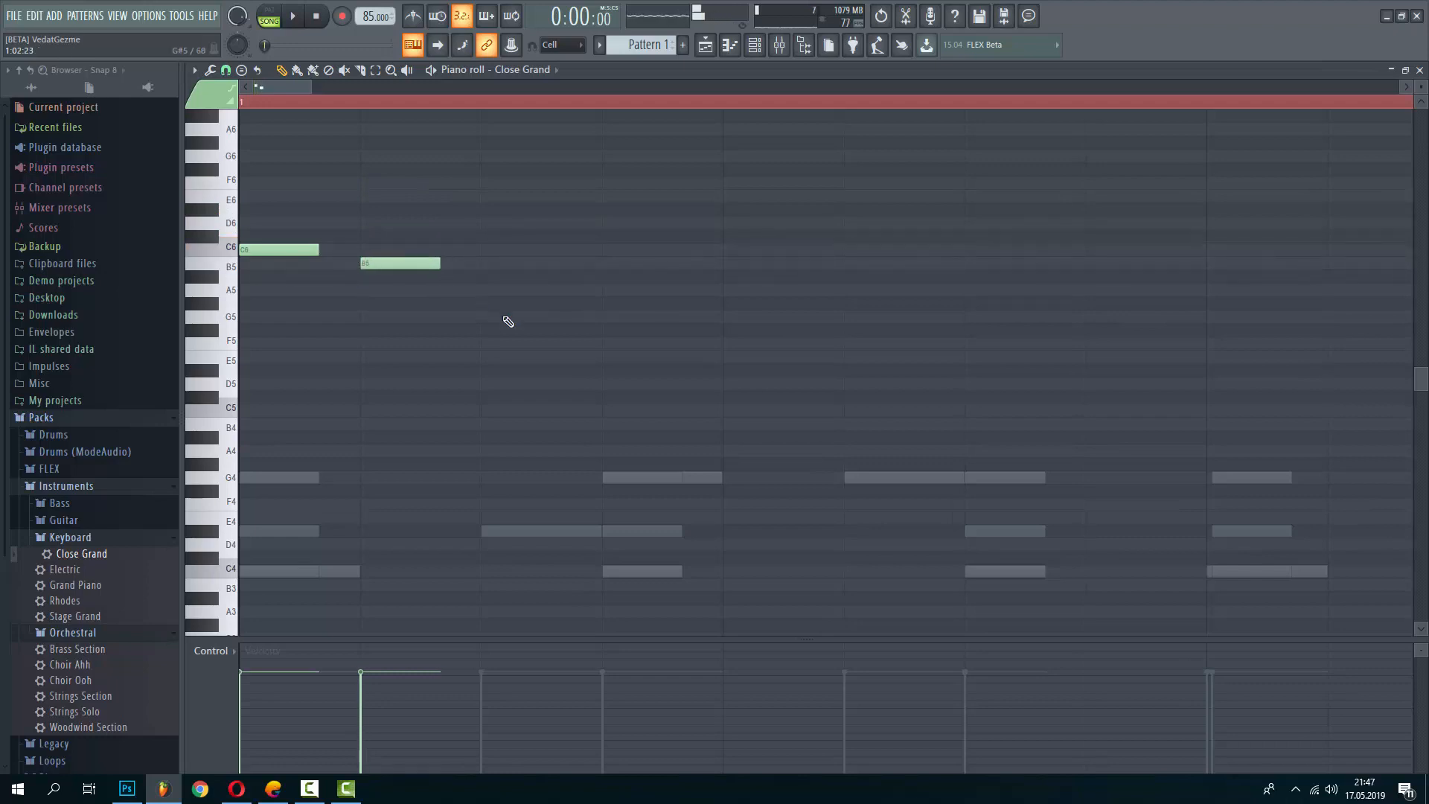
{"action": "left_click_drag", "start_coordinate": [509, 322], "coordinate": [488, 282]}
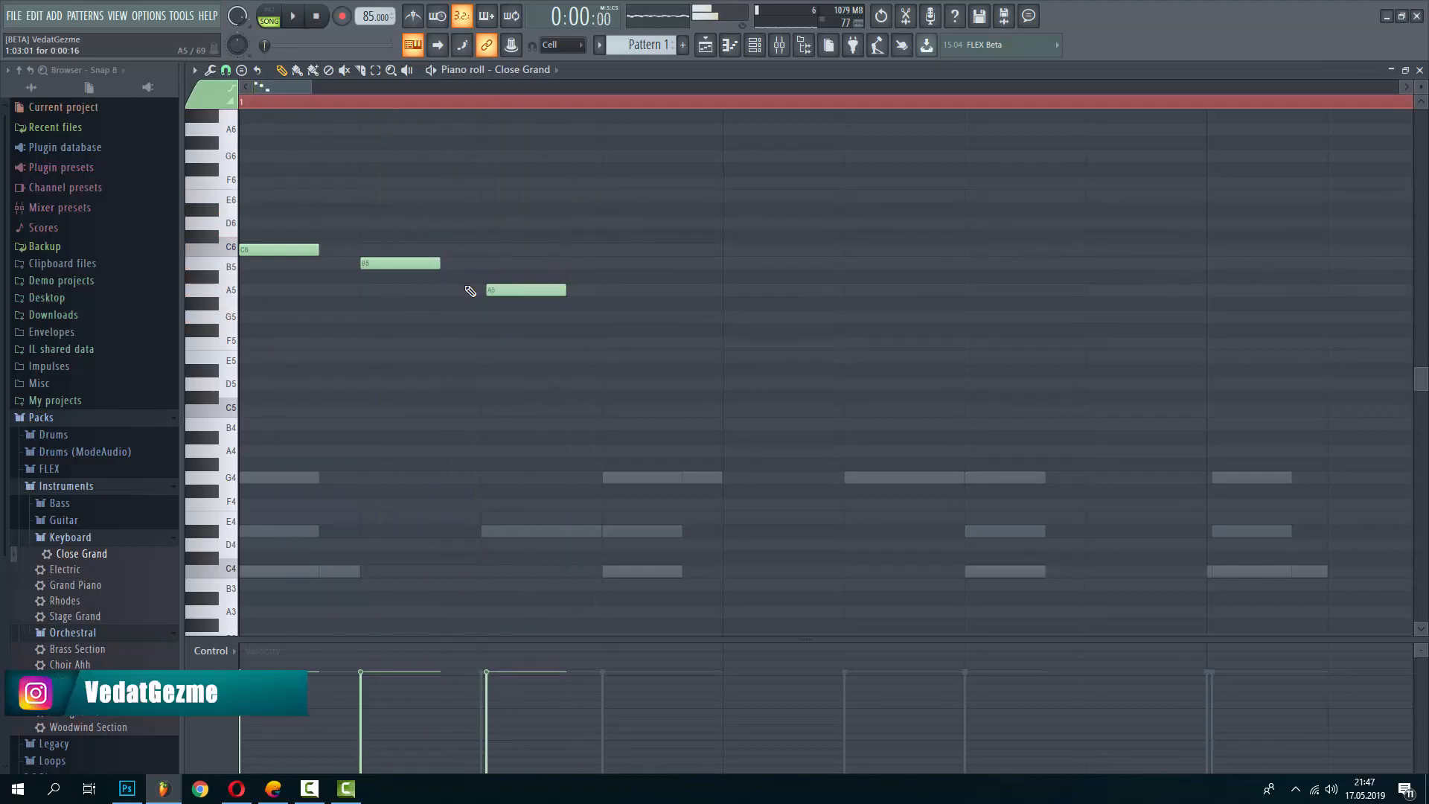
{"action": "mouse_move", "coordinate": [398, 263]}
{"action": "left_mouse_down"}
{"action": "mouse_move", "coordinate": [648, 293]}
{"action": "mouse_move", "coordinate": [610, 266]}
{"action": "left_mouse_up"}
Place another B5 note on step 12 of bar 1, checking its timing with playback
{"action": "key", "text": "space"}
{"action": "scroll", "coordinate": [641, 297], "scroll_direction": "down", "scroll_amount": 6, "text": "ctrl"}
{"action": "key", "text": "space"}
{"action": "key", "text": "space"}
{"action": "scroll", "coordinate": [762, 303], "scroll_direction": "up", "scroll_amount": 5, "text": "ctrl"}
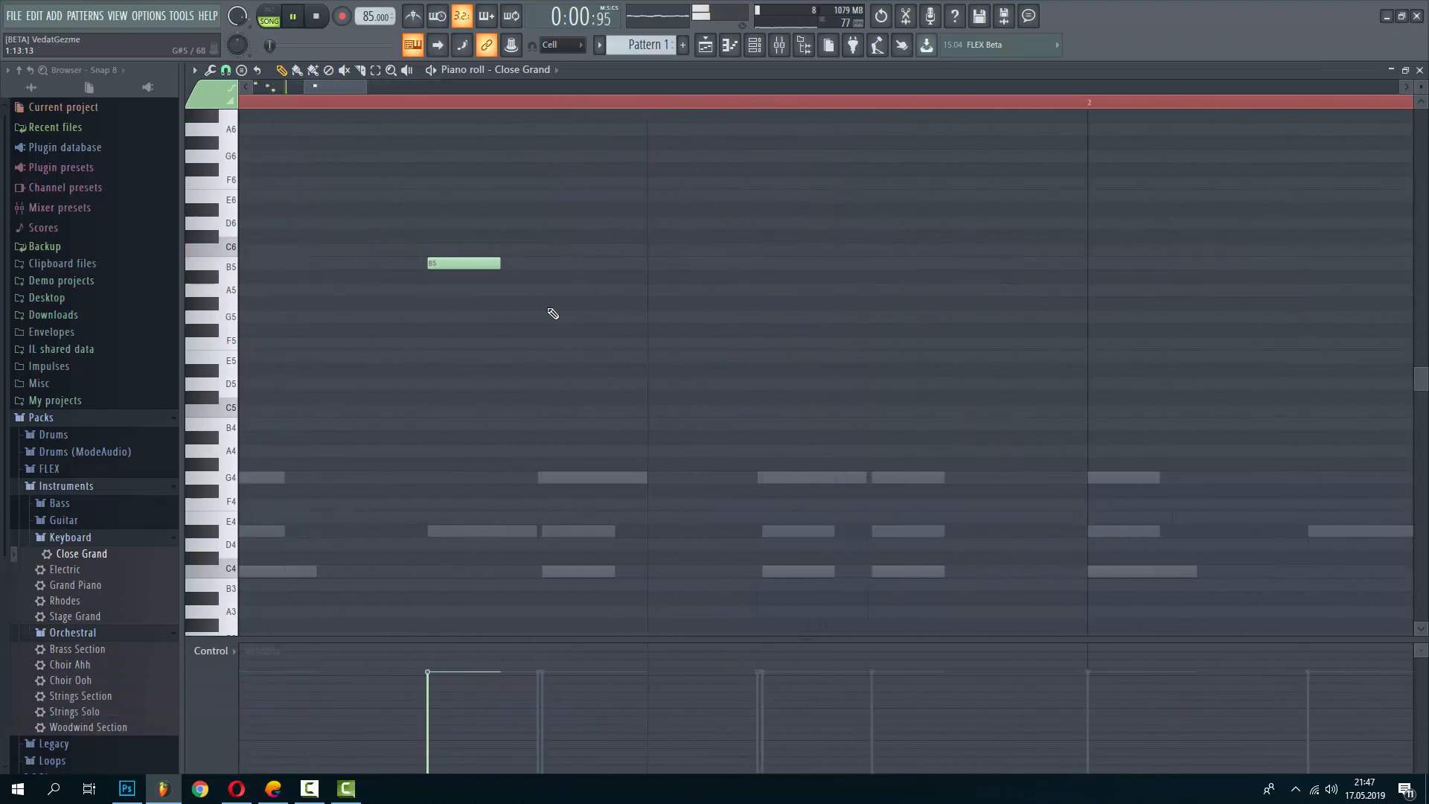
{"action": "key", "text": "space"}
{"action": "left_click", "coordinate": [487, 265]}
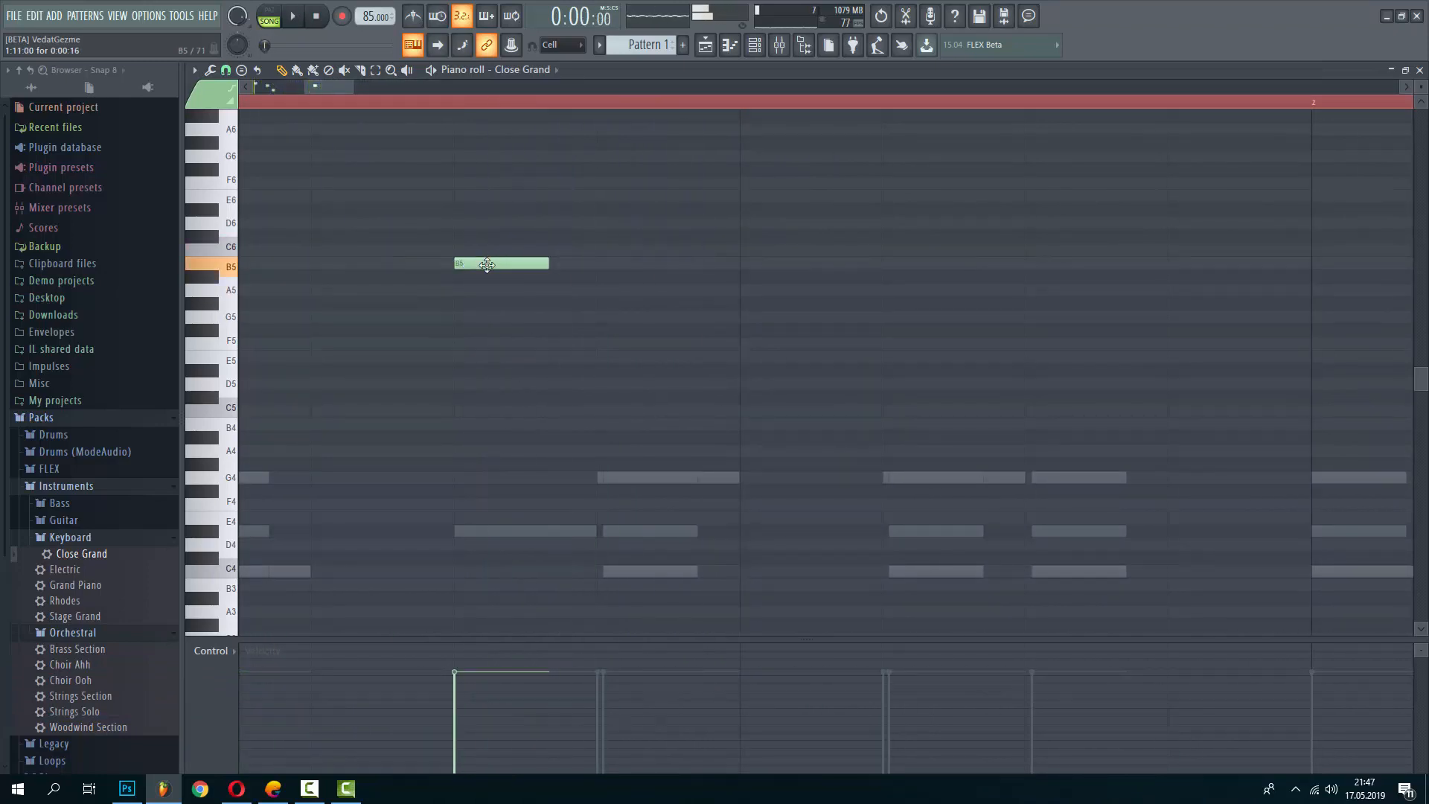
{"action": "left_click_drag", "start_coordinate": [487, 265], "coordinate": [630, 267]}
{"action": "key", "text": "space"}
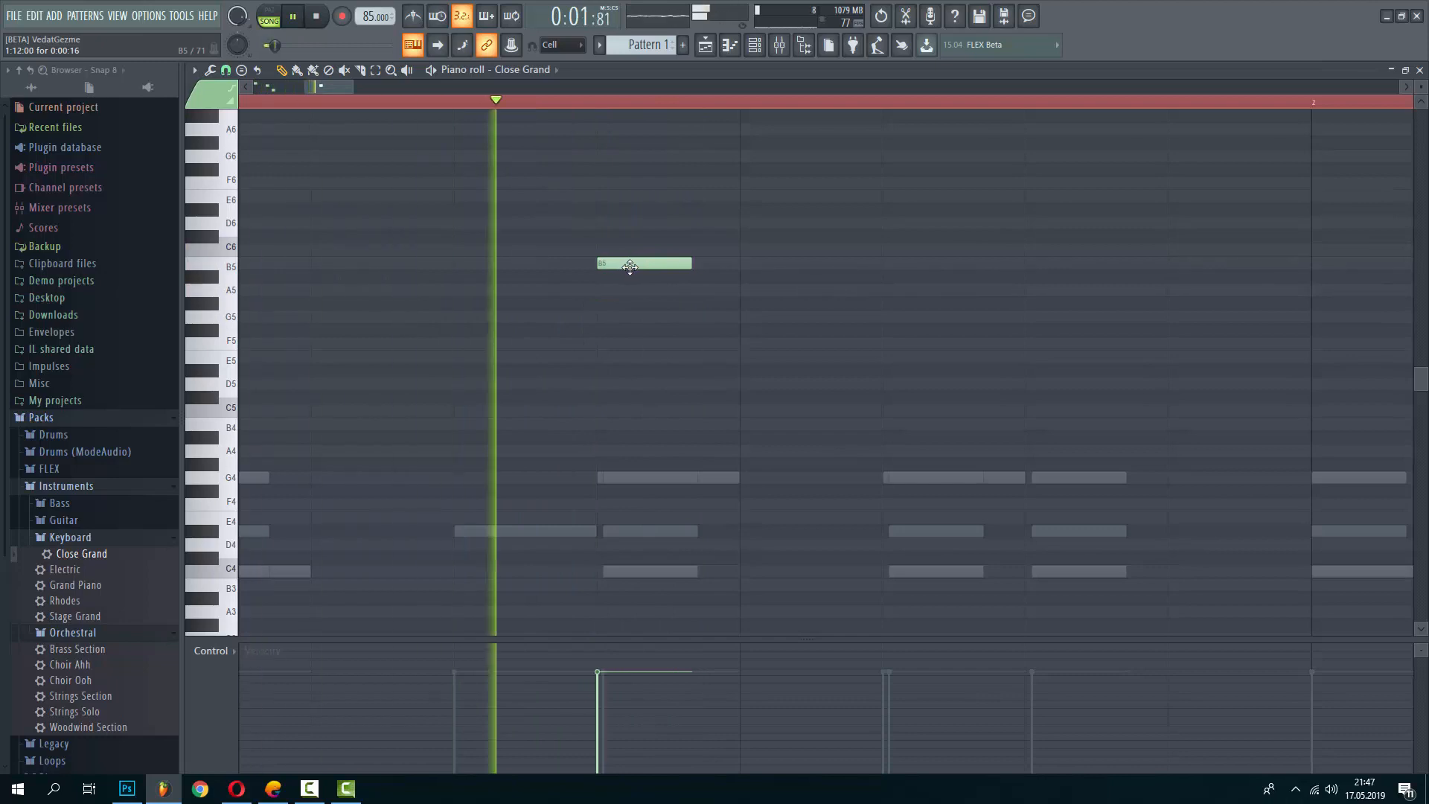
{"action": "scroll", "coordinate": [630, 267], "scroll_direction": "down", "scroll_amount": 3, "text": "ctrl"}
{"action": "key", "text": "space"}
Continue the descending run with A5, G5 and F5 notes on steps 13, 14 and 15 of bar 1
{"action": "left_click", "coordinate": [687, 290]}
{"action": "left_click", "coordinate": [757, 330]}
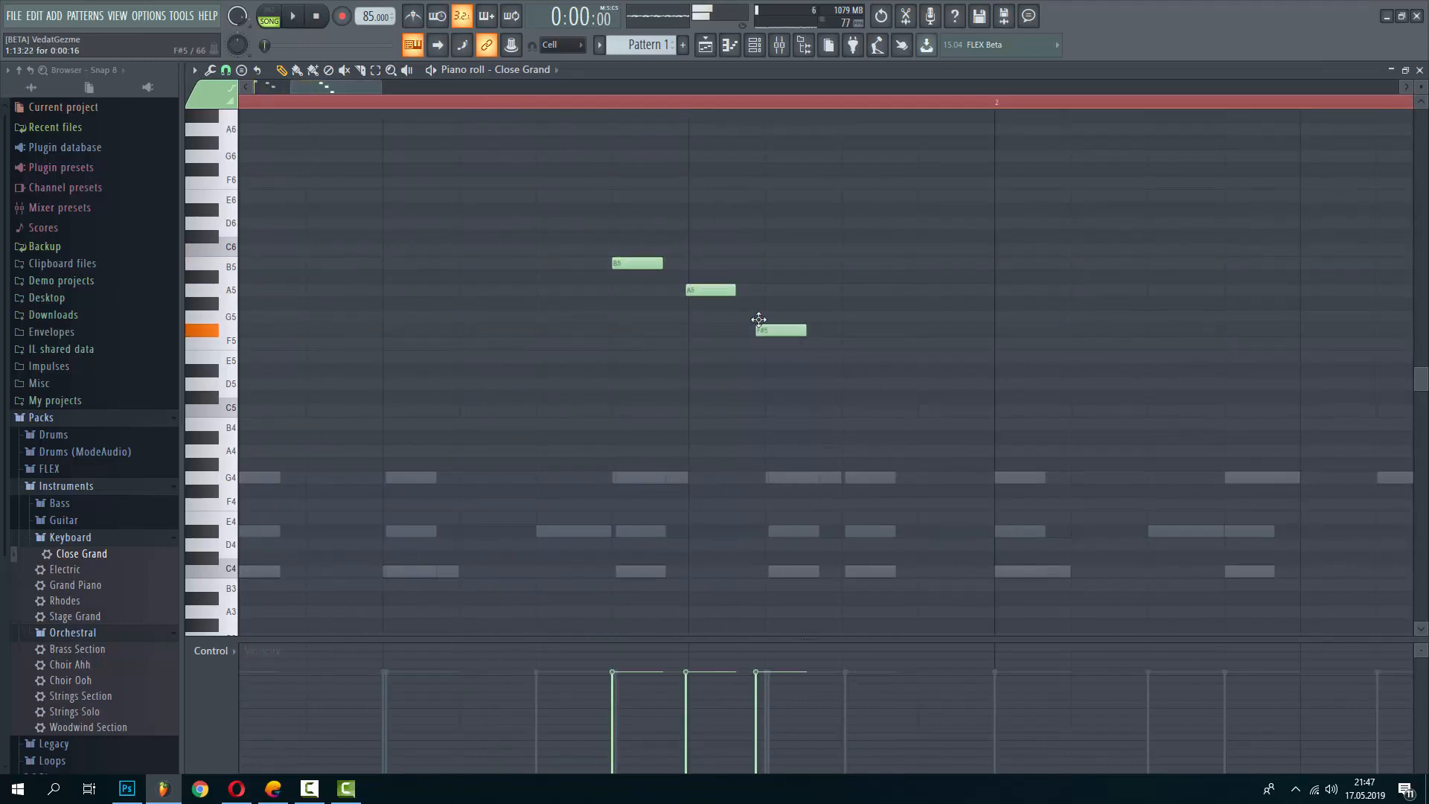
{"action": "left_click_drag", "start_coordinate": [758, 320], "coordinate": [760, 310]}
{"action": "left_click", "coordinate": [854, 343]}
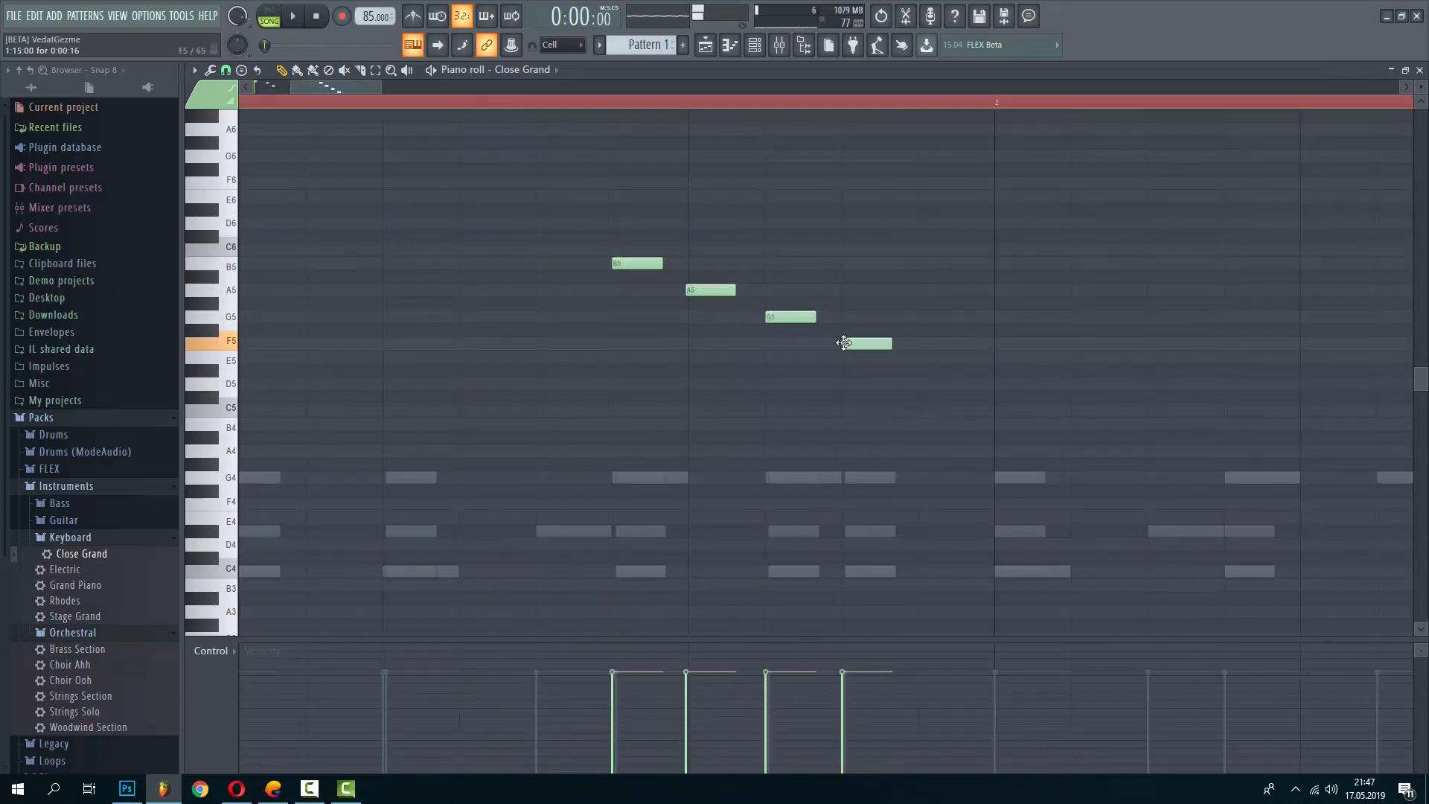
Add an E5 note on step 16 of bar 1 and play back the descending run
{"action": "key", "text": "space"}
{"action": "scroll", "coordinate": [562, 399], "scroll_direction": "down", "scroll_amount": 1, "text": "ctrl"}
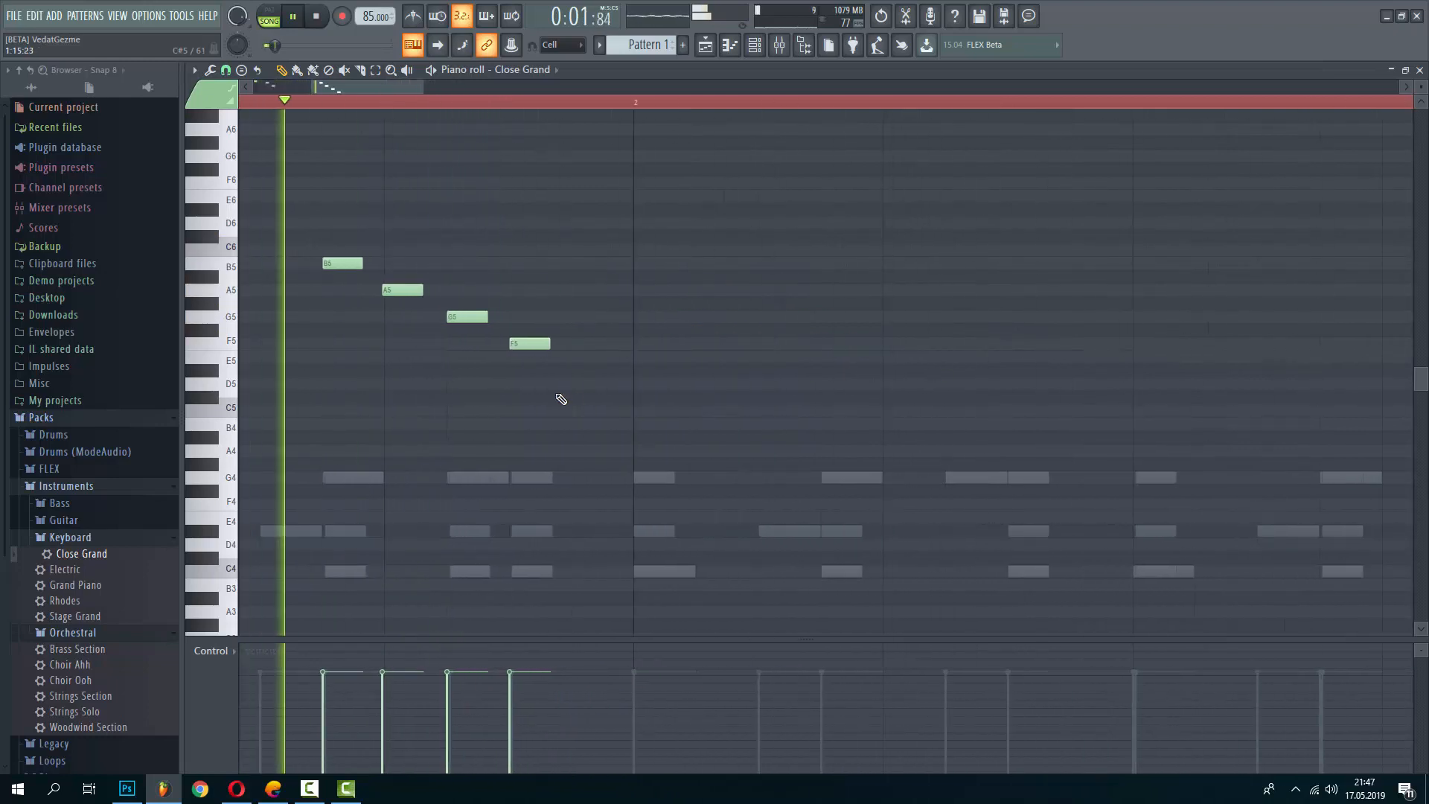
{"action": "scroll", "coordinate": [561, 399], "scroll_direction": "up", "scroll_amount": 1, "text": "ctrl"}
{"action": "key", "text": "space"}
{"action": "left_click_drag", "start_coordinate": [576, 381], "coordinate": [575, 350]}
{"action": "key", "text": "space"}
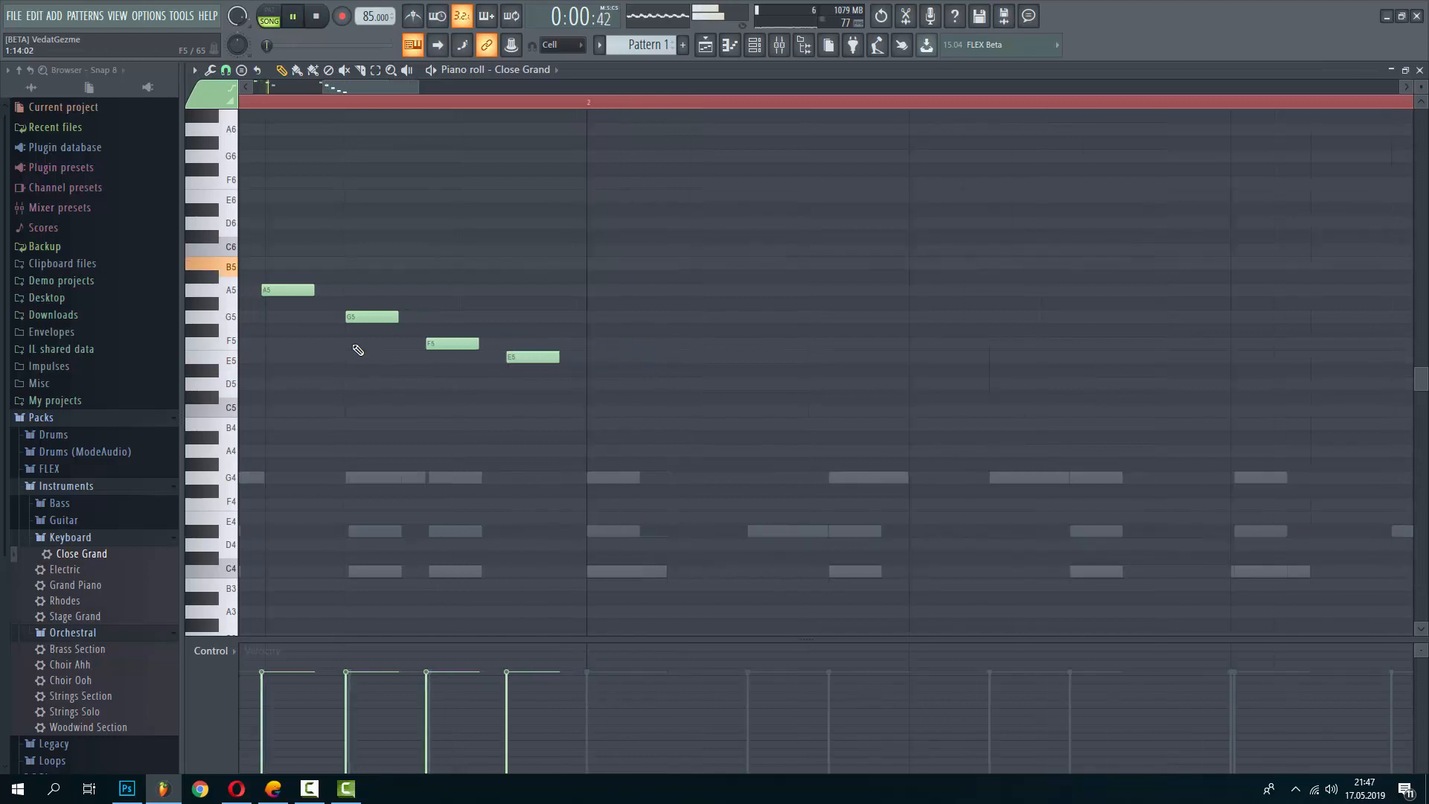
{"action": "scroll", "coordinate": [358, 350], "scroll_direction": "down", "scroll_amount": 4, "text": "ctrl"}
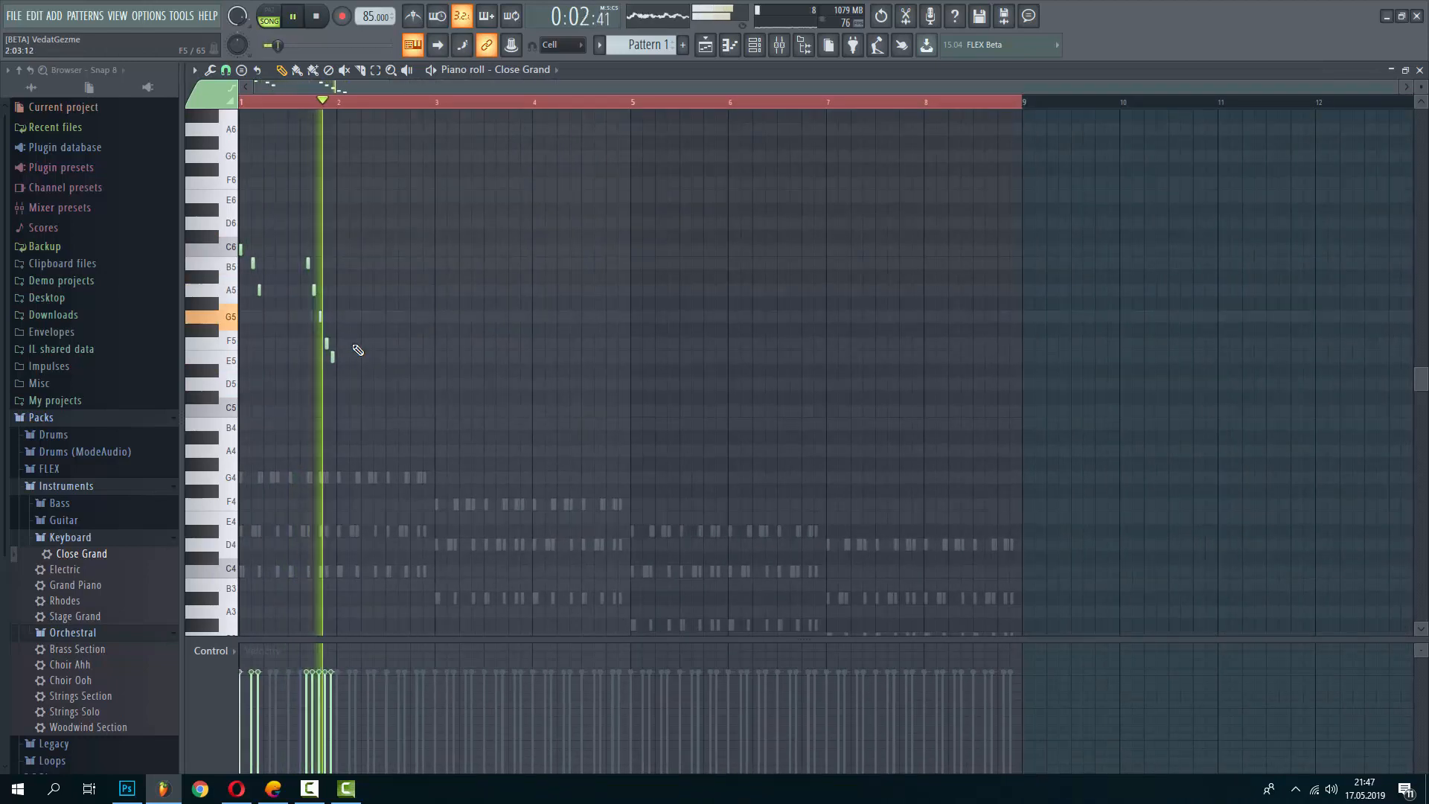
{"action": "key", "text": "space"}
{"action": "scroll", "coordinate": [354, 361], "scroll_direction": "up", "scroll_amount": 4, "text": "ctrl"}
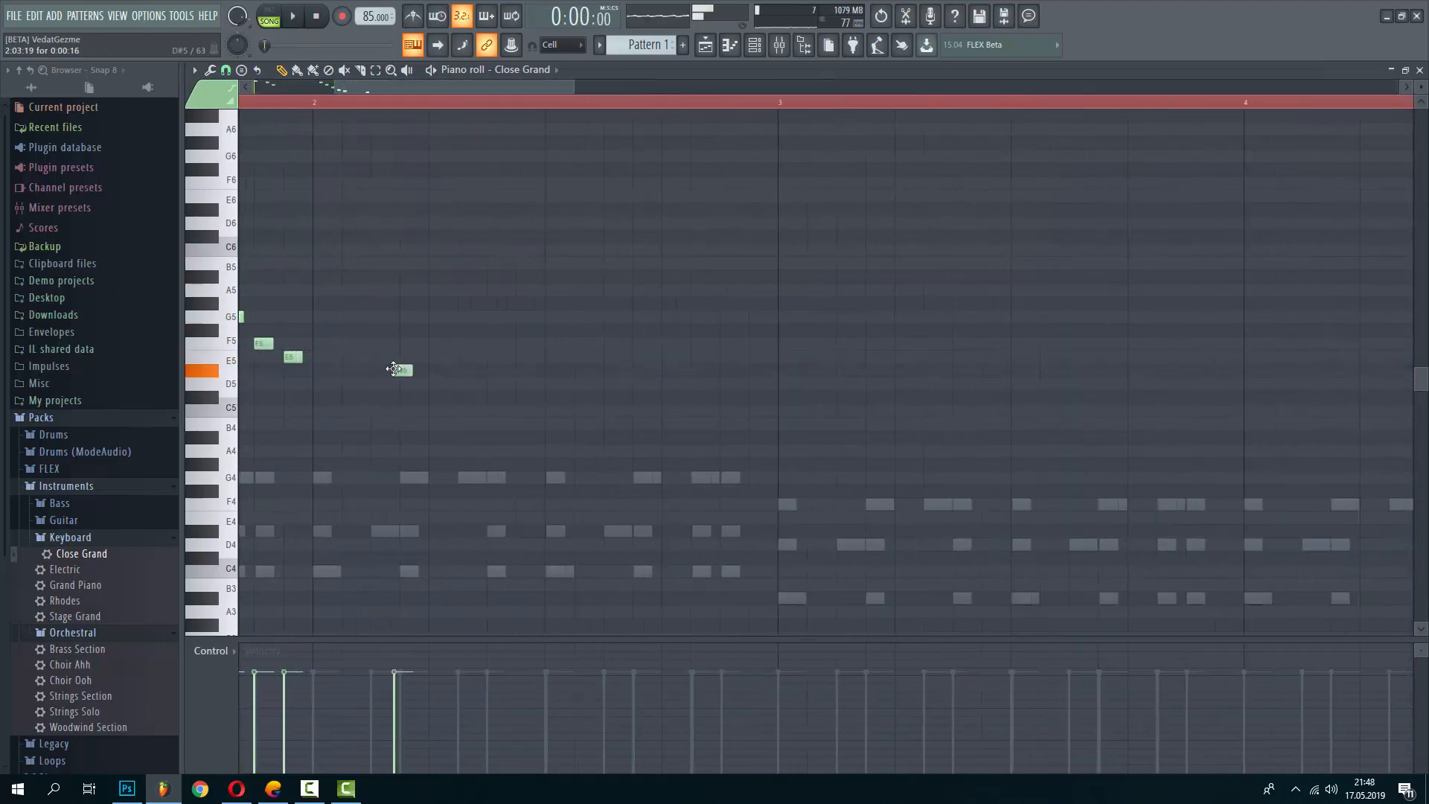
Place an E5 note on step 4 of bar 2 and play back the melody
{"action": "left_click", "coordinate": [399, 357]}
{"action": "key", "text": "space"}
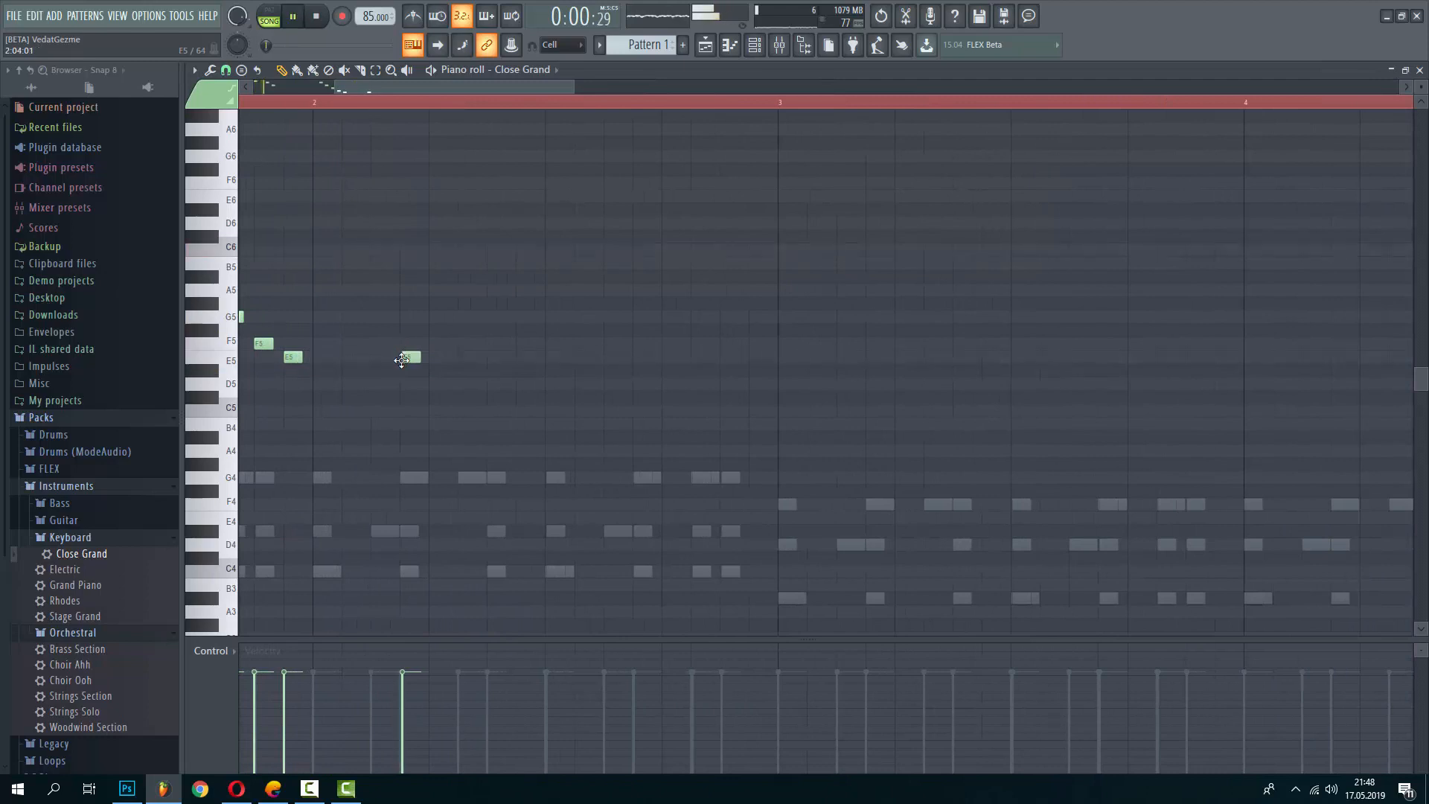
{"action": "scroll", "coordinate": [404, 362], "scroll_direction": "up", "scroll_amount": 2, "text": "ctrl"}
{"action": "left_click_drag", "start_coordinate": [380, 87], "coordinate": [328, 96]}
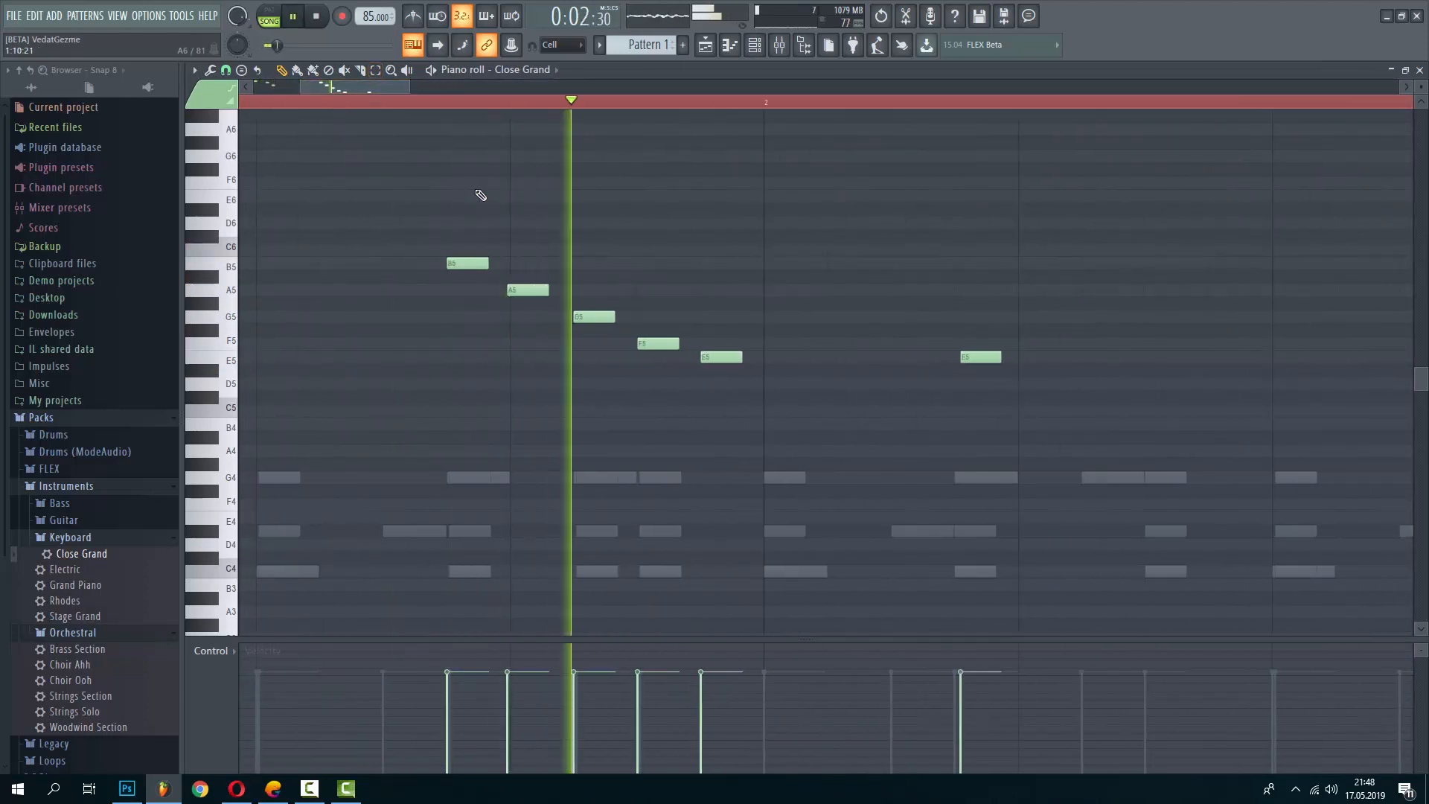
Add an E5 note on step 2 and an A5 note on step 3 of bar 2, checking them with playback
{"action": "key", "text": "space"}
{"action": "mouse_move", "coordinate": [897, 358]}
{"action": "left_mouse_down"}
{"action": "mouse_move", "coordinate": [835, 364]}
{"action": "mouse_move", "coordinate": [895, 332]}
{"action": "mouse_move", "coordinate": [892, 283]}
{"action": "left_mouse_up"}
{"action": "key", "text": "space"}
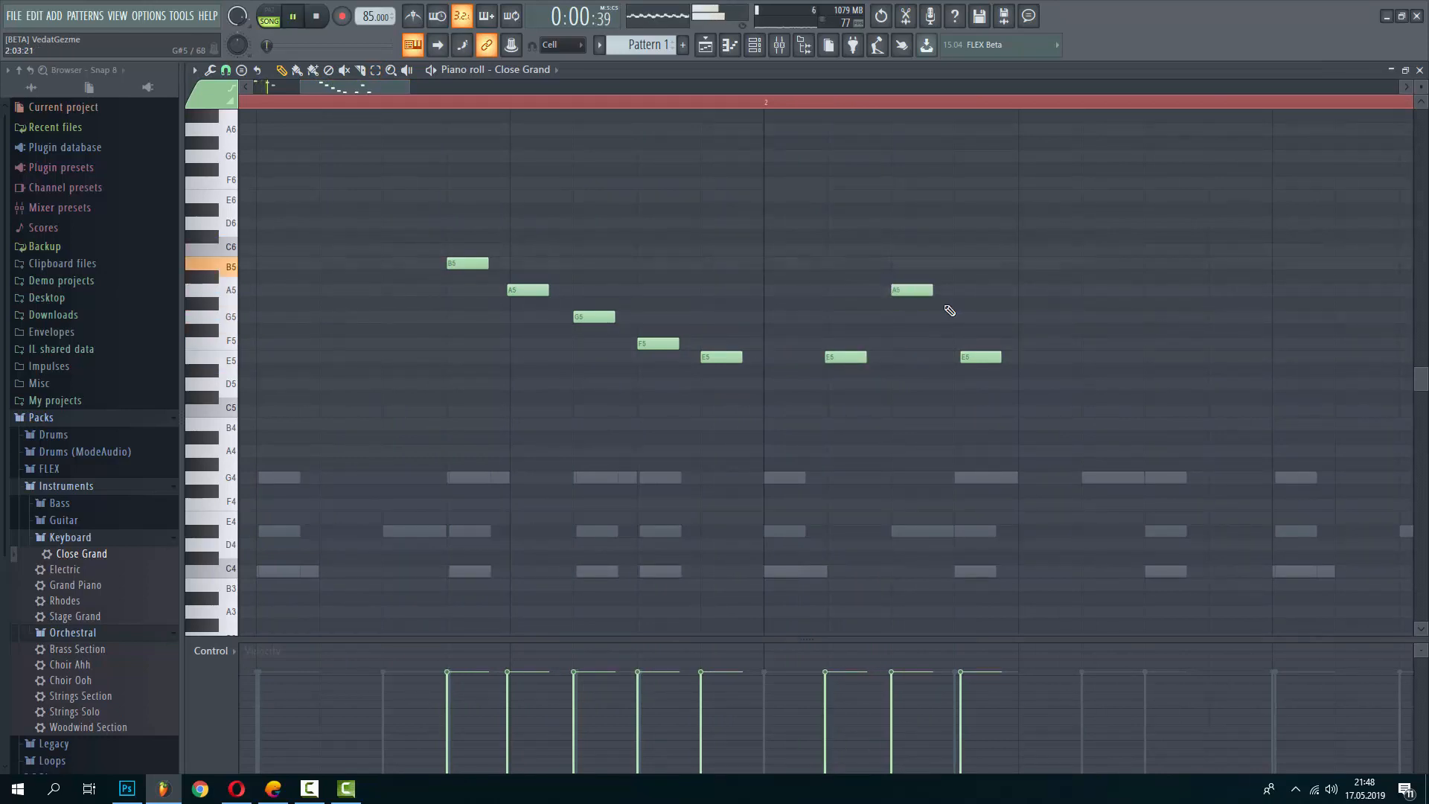
{"action": "scroll", "coordinate": [967, 356], "scroll_direction": "up", "scroll_amount": 3}
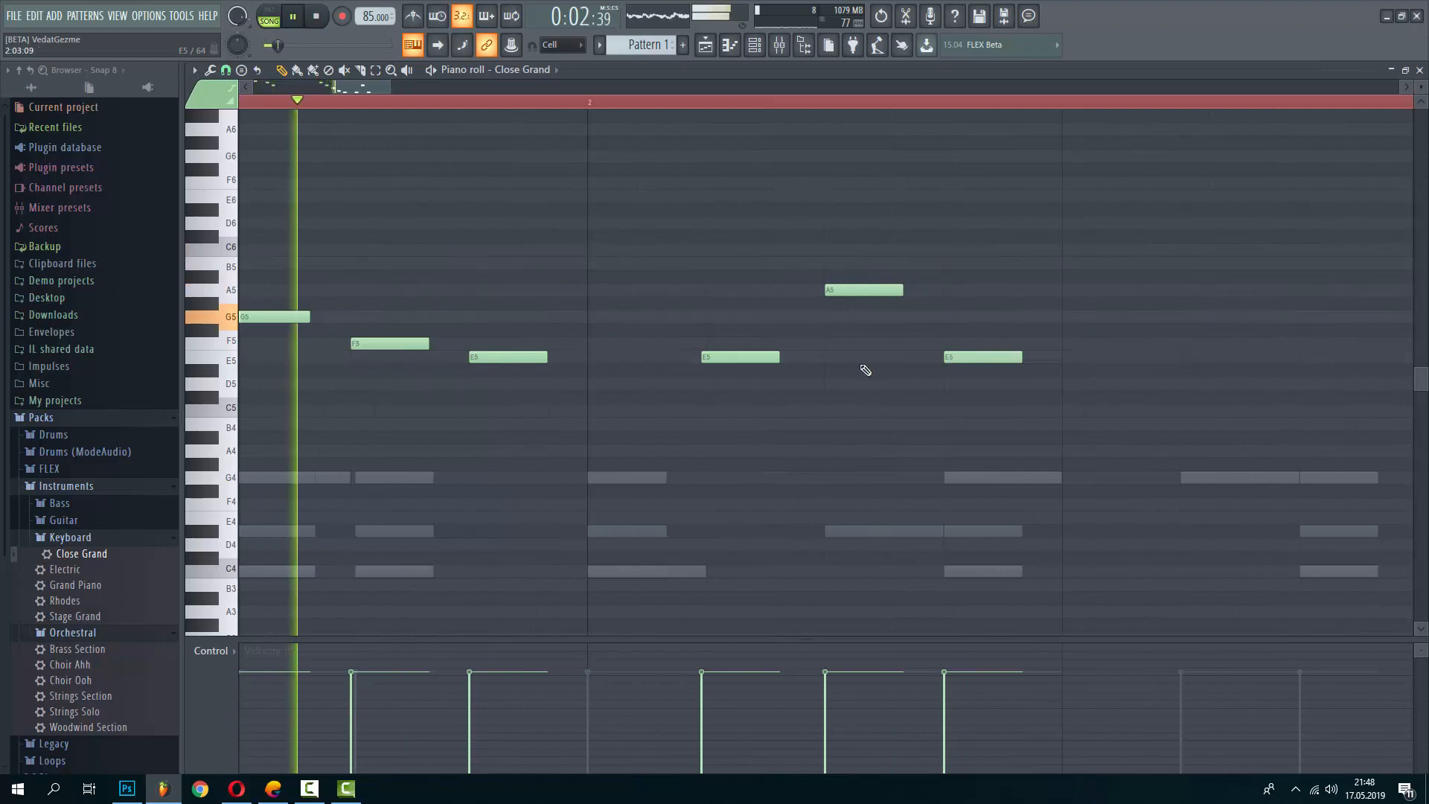
{"action": "scroll", "coordinate": [789, 379], "scroll_direction": "down", "scroll_amount": 3}
{"action": "key", "text": "space"}
{"action": "scroll", "coordinate": [822, 337], "scroll_direction": "up", "scroll_amount": 3}
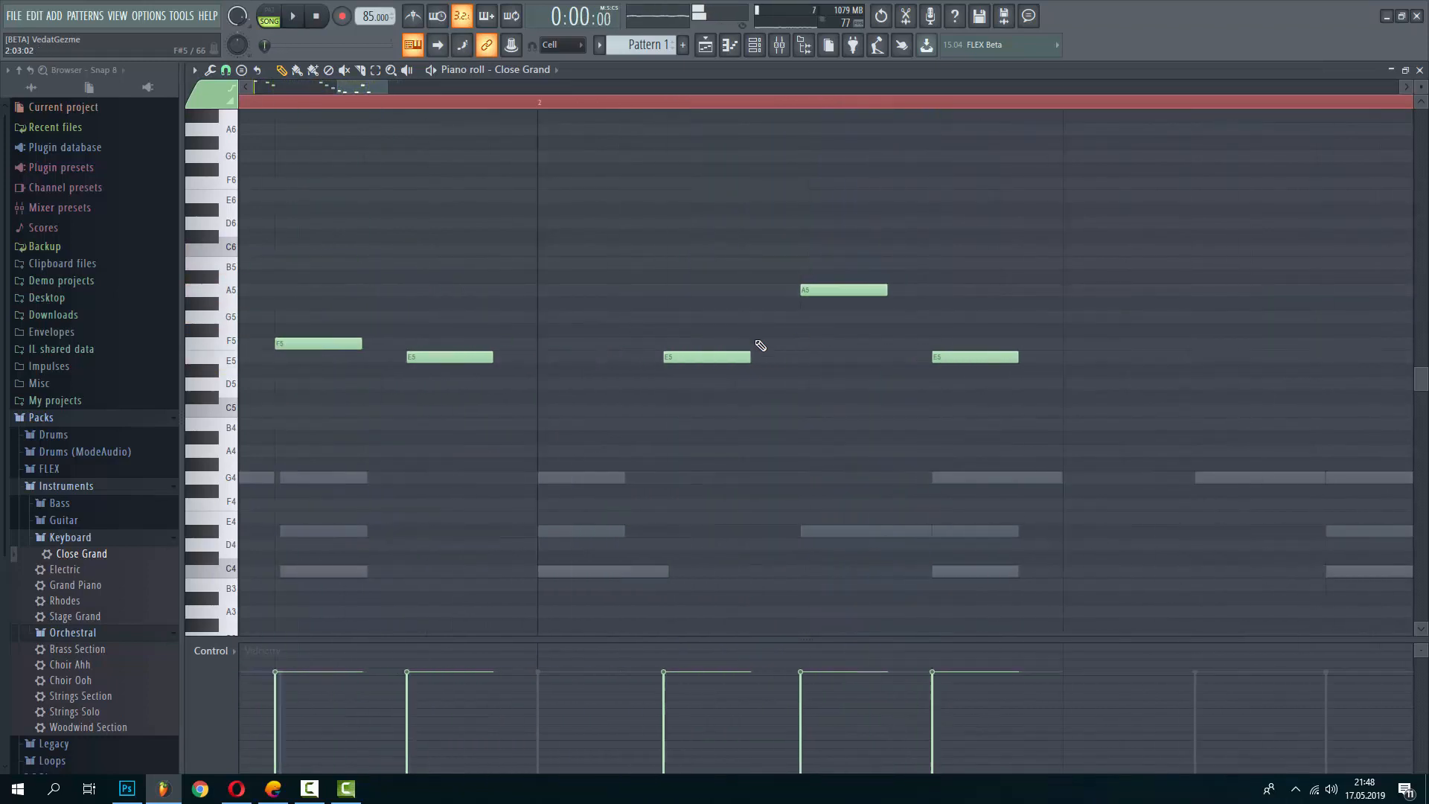
Replace the notes on steps 3 and 4 of bar 2 with C6 and B5, and play back the change
{"action": "left_click_drag", "start_coordinate": [799, 276], "coordinate": [799, 250]}
{"action": "left_click_drag", "start_coordinate": [943, 277], "coordinate": [940, 254]}
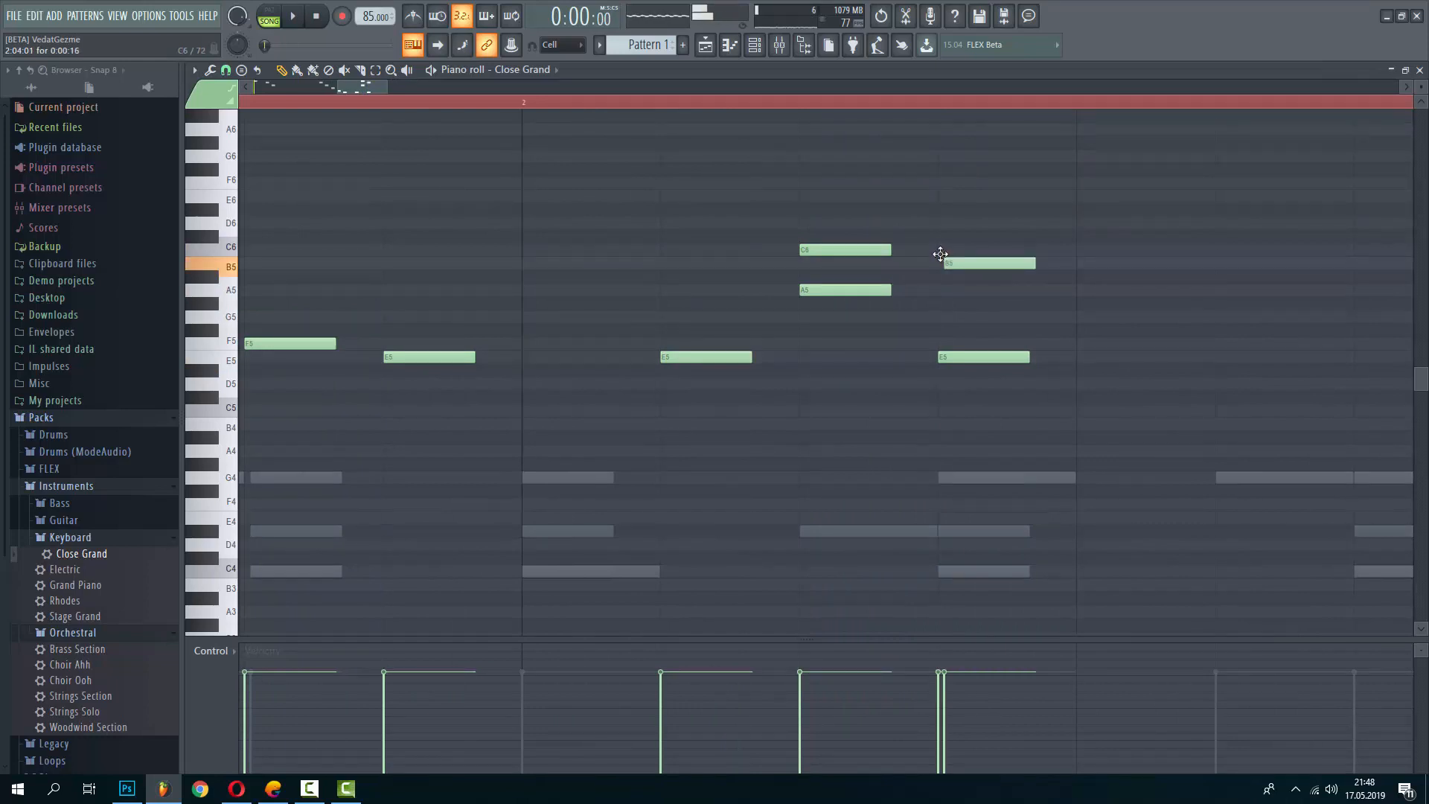
{"action": "right_click", "coordinate": [844, 289]}
{"action": "right_click", "coordinate": [984, 356]}
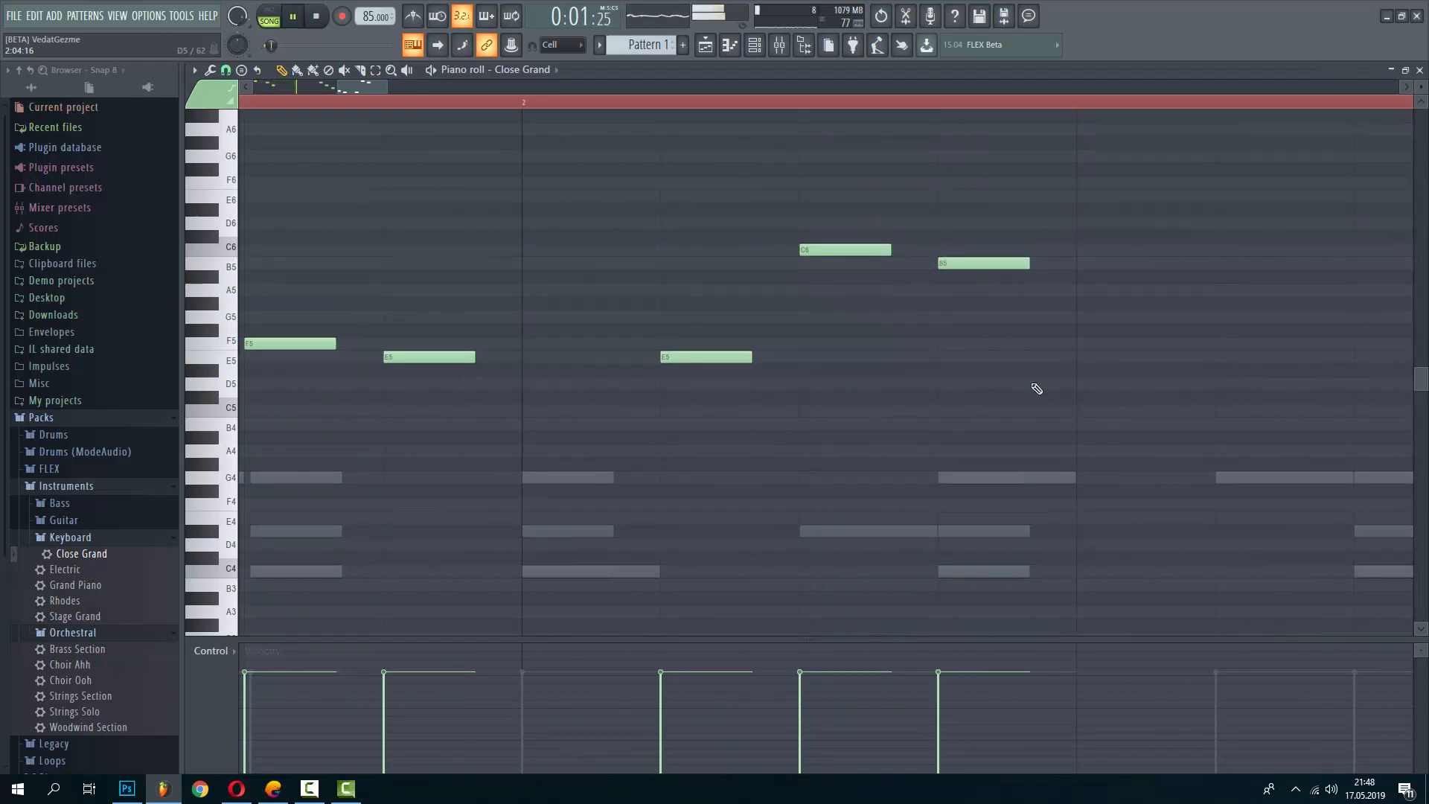
{"action": "scroll", "coordinate": [864, 357], "scroll_direction": "down", "scroll_amount": 5}
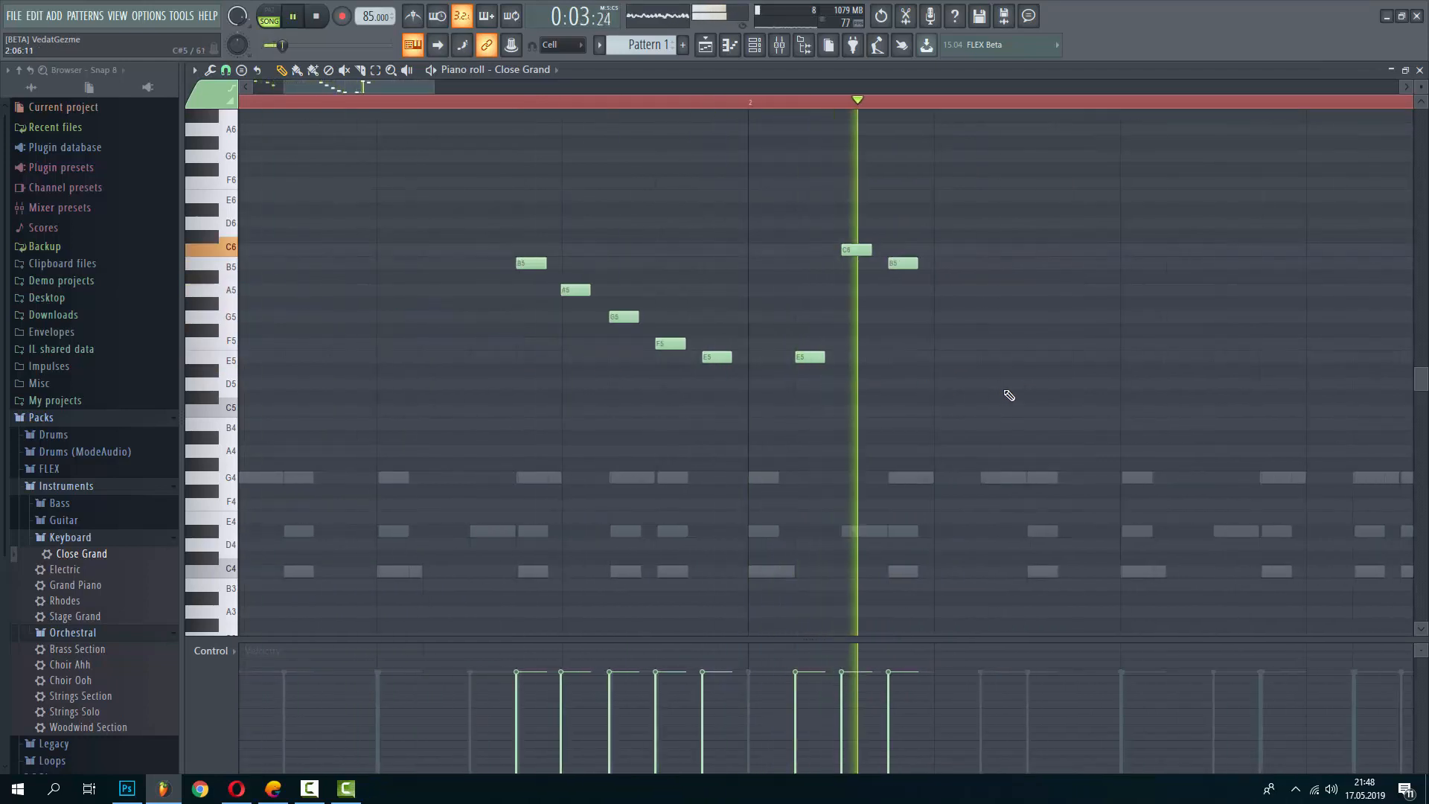
{"action": "scroll", "coordinate": [1005, 393], "scroll_direction": "up", "scroll_amount": 3}
Add C6, B5 and A5 notes on steps 5, 6 and 7 of bar 2 and play them back
{"action": "key", "text": "space"}
{"action": "left_click_drag", "start_coordinate": [883, 282], "coordinate": [965, 257]}
{"action": "left_click_drag", "start_coordinate": [1040, 288], "coordinate": [1051, 287]}
{"action": "key", "text": "space"}
{"action": "scroll", "coordinate": [480, 346], "scroll_direction": "down", "scroll_amount": 3}
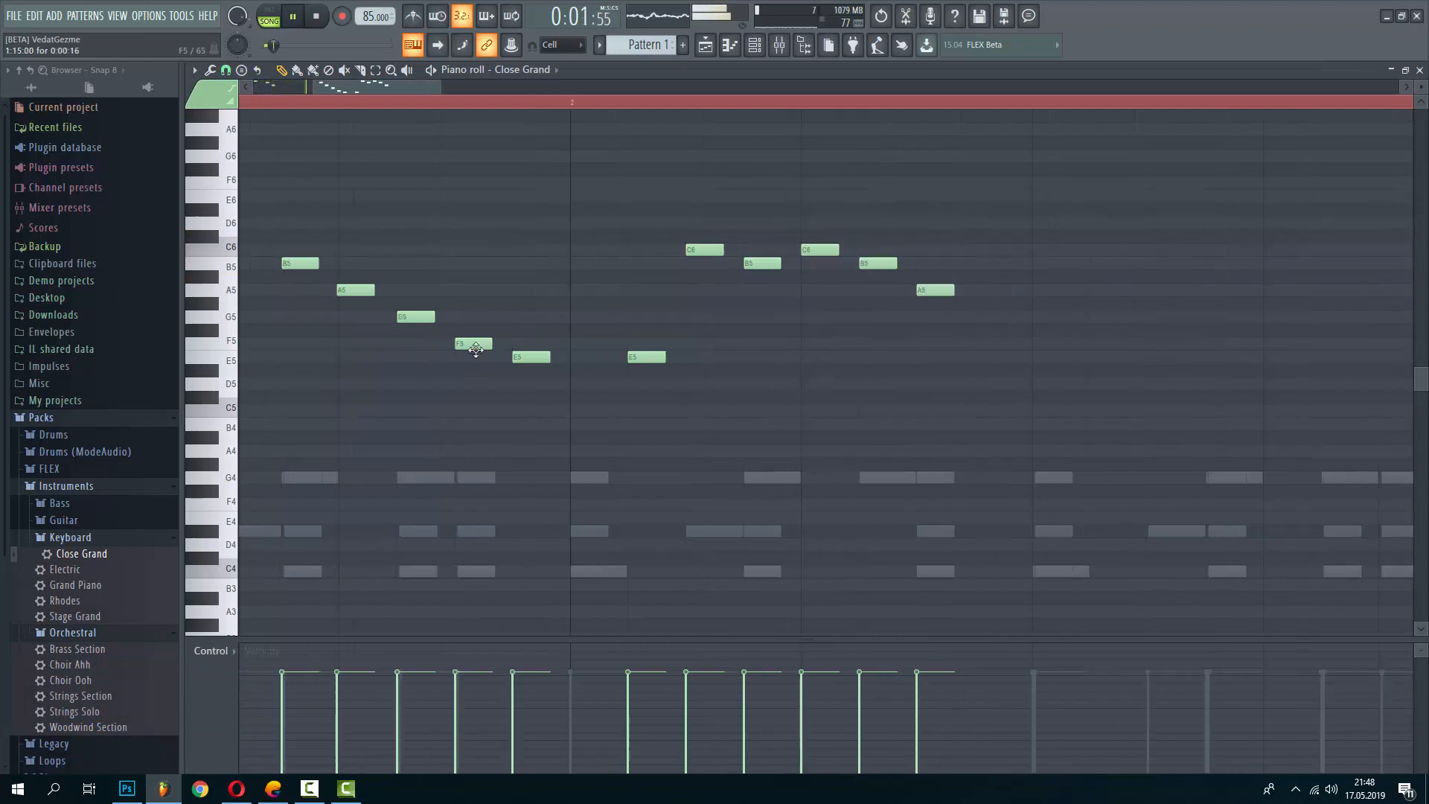
Shift the last B5 and A5 notes one step later, to steps 7 and 8 of bar 2
{"action": "scroll", "coordinate": [708, 246], "scroll_direction": "up", "scroll_amount": 4}
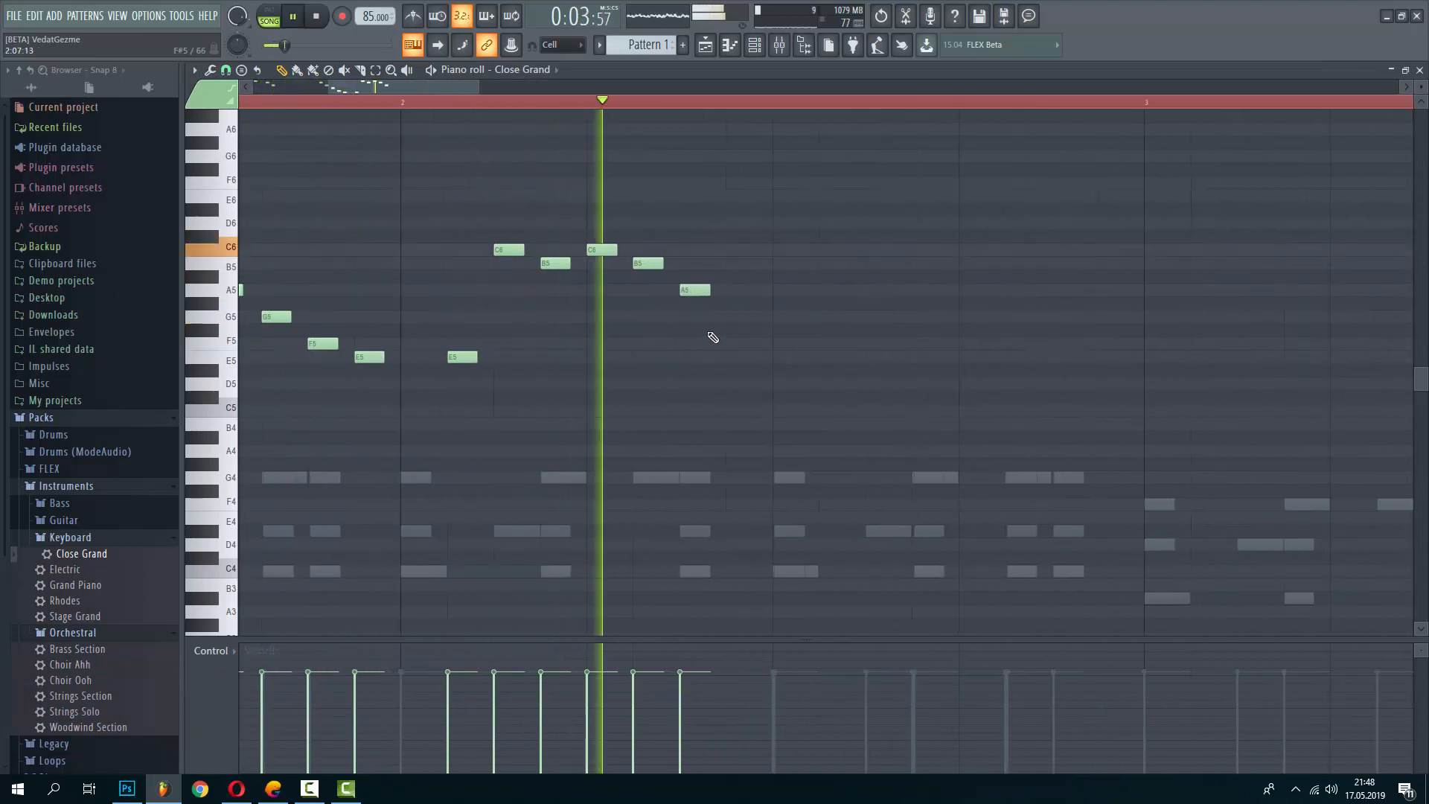
{"action": "left_click_drag", "start_coordinate": [760, 335], "coordinate": [669, 247]}
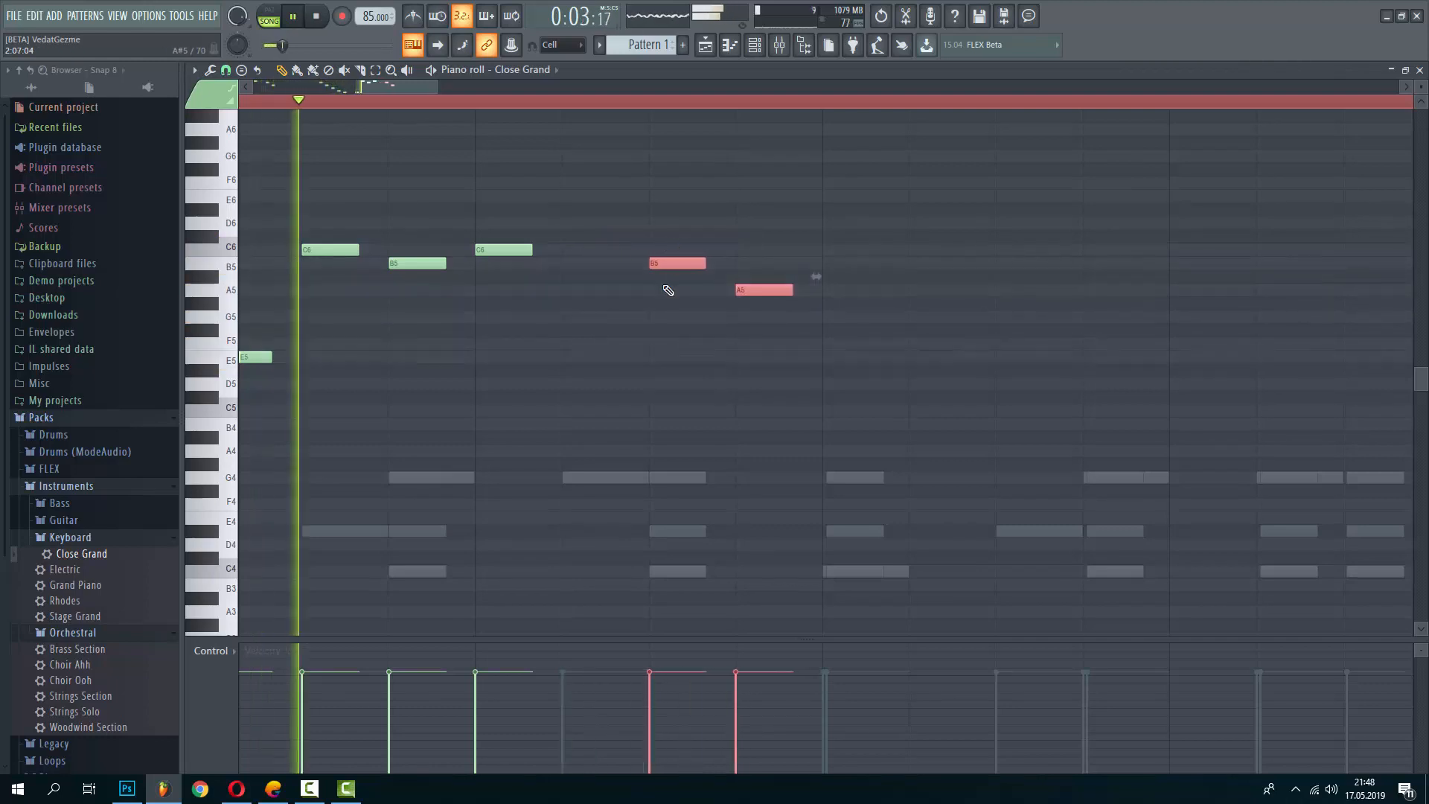
{"action": "key", "text": "space"}
Continue the melody with B5, A5 and G5 notes on steps 9, 11 and 12 of bar 2, and play it back
{"action": "mouse_move", "coordinate": [766, 250]}
{"action": "left_mouse_down"}
{"action": "mouse_move", "coordinate": [765, 275]}
{"action": "mouse_move", "coordinate": [764, 261]}
{"action": "left_mouse_up"}
{"action": "left_click", "coordinate": [939, 290]}
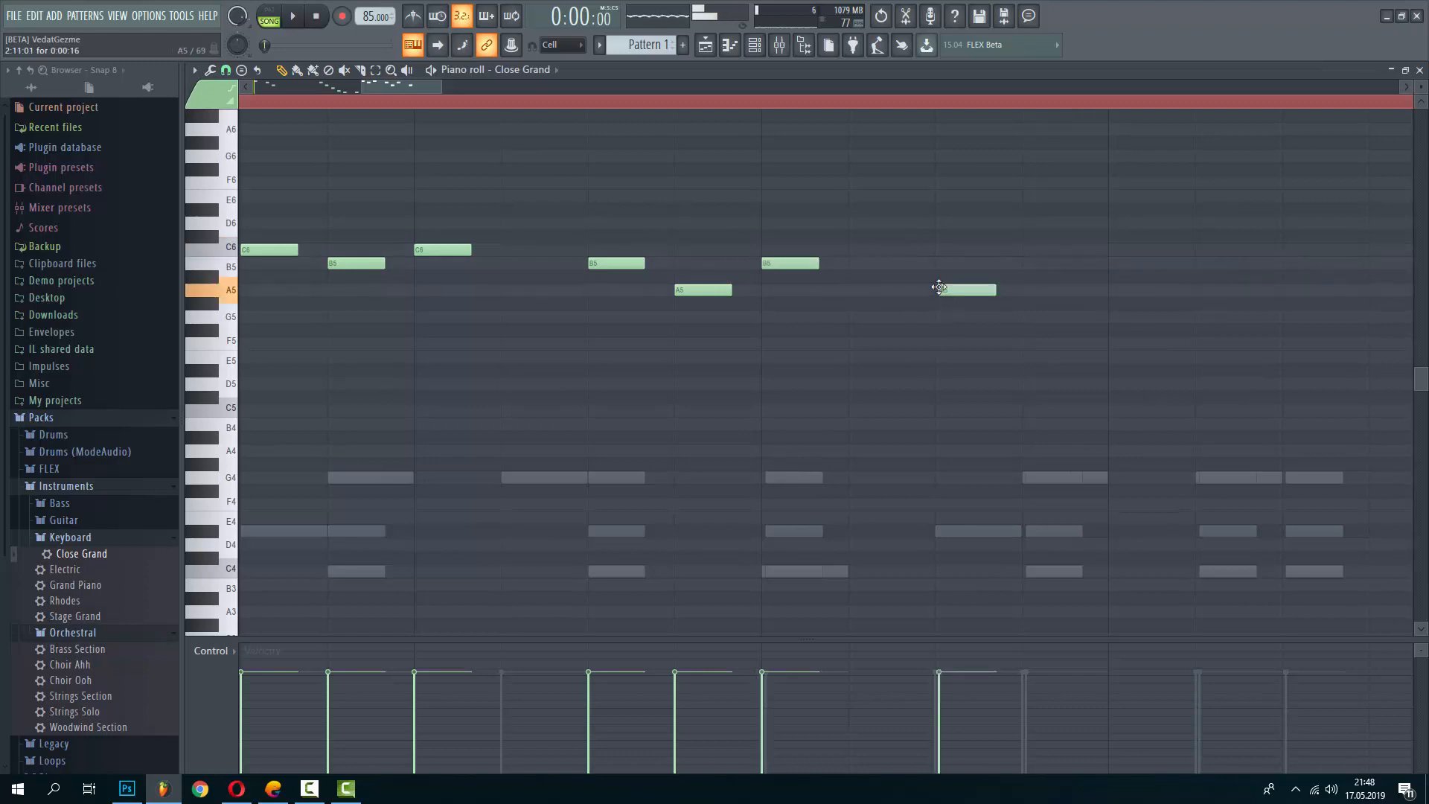
{"action": "left_click_drag", "start_coordinate": [1031, 332], "coordinate": [1038, 314]}
{"action": "key", "text": "space"}
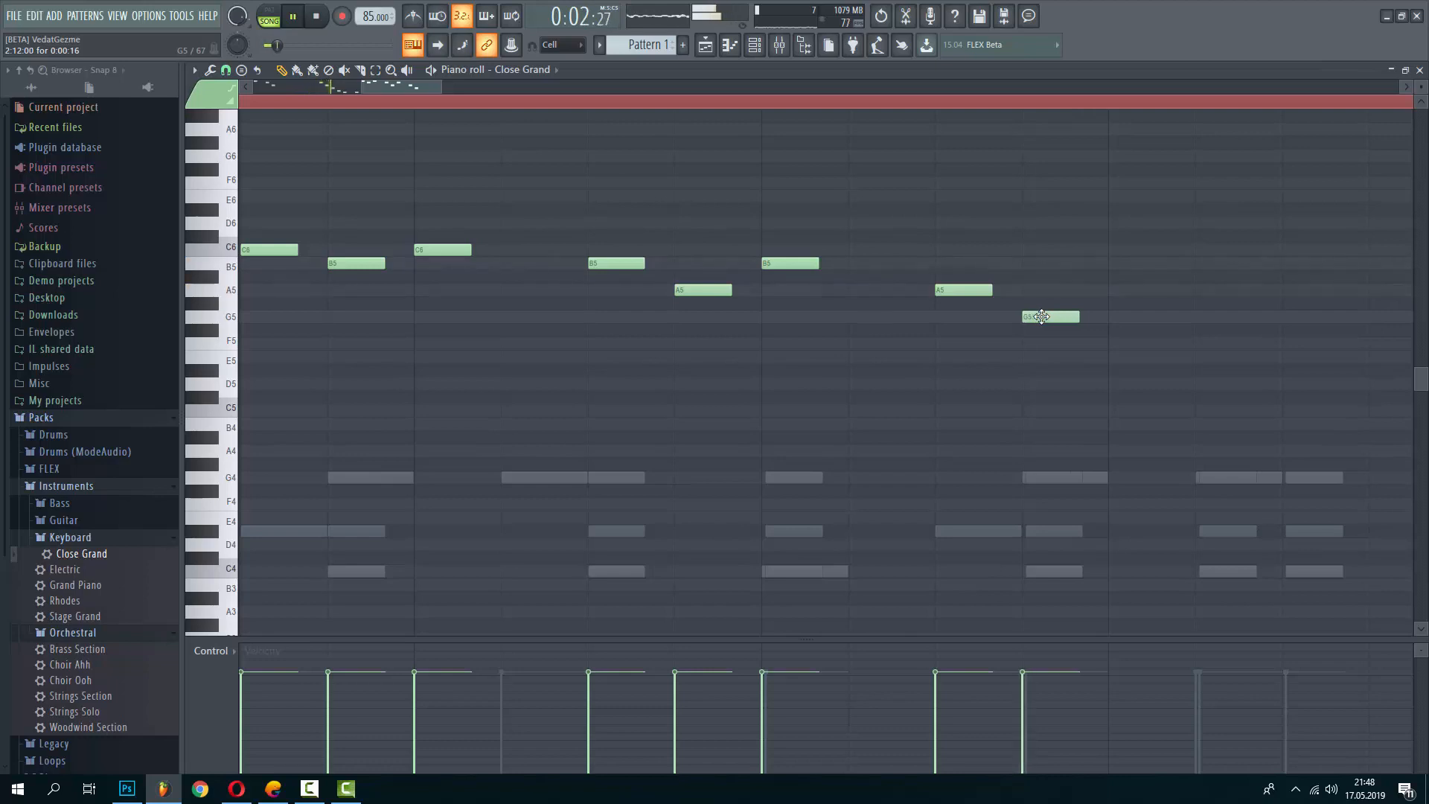
{"action": "scroll", "coordinate": [446, 418], "scroll_direction": "down", "scroll_amount": 6}
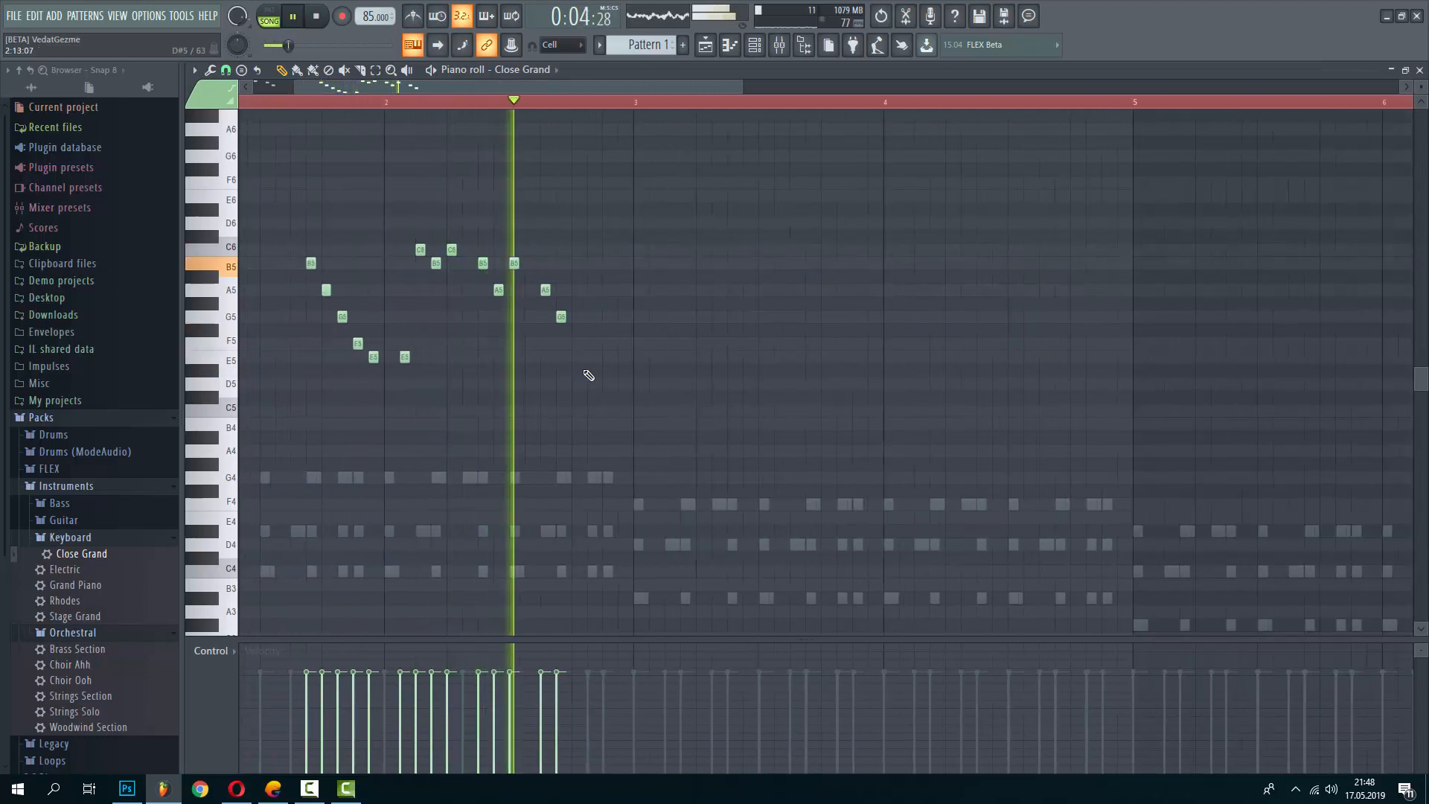
Place an F5 note on step 13 of bar 2, continuing the descent from the G5
{"action": "scroll", "coordinate": [584, 372], "scroll_direction": "up", "scroll_amount": 3}
{"action": "key", "text": "space"}
{"action": "double_click", "coordinate": [554, 330]}
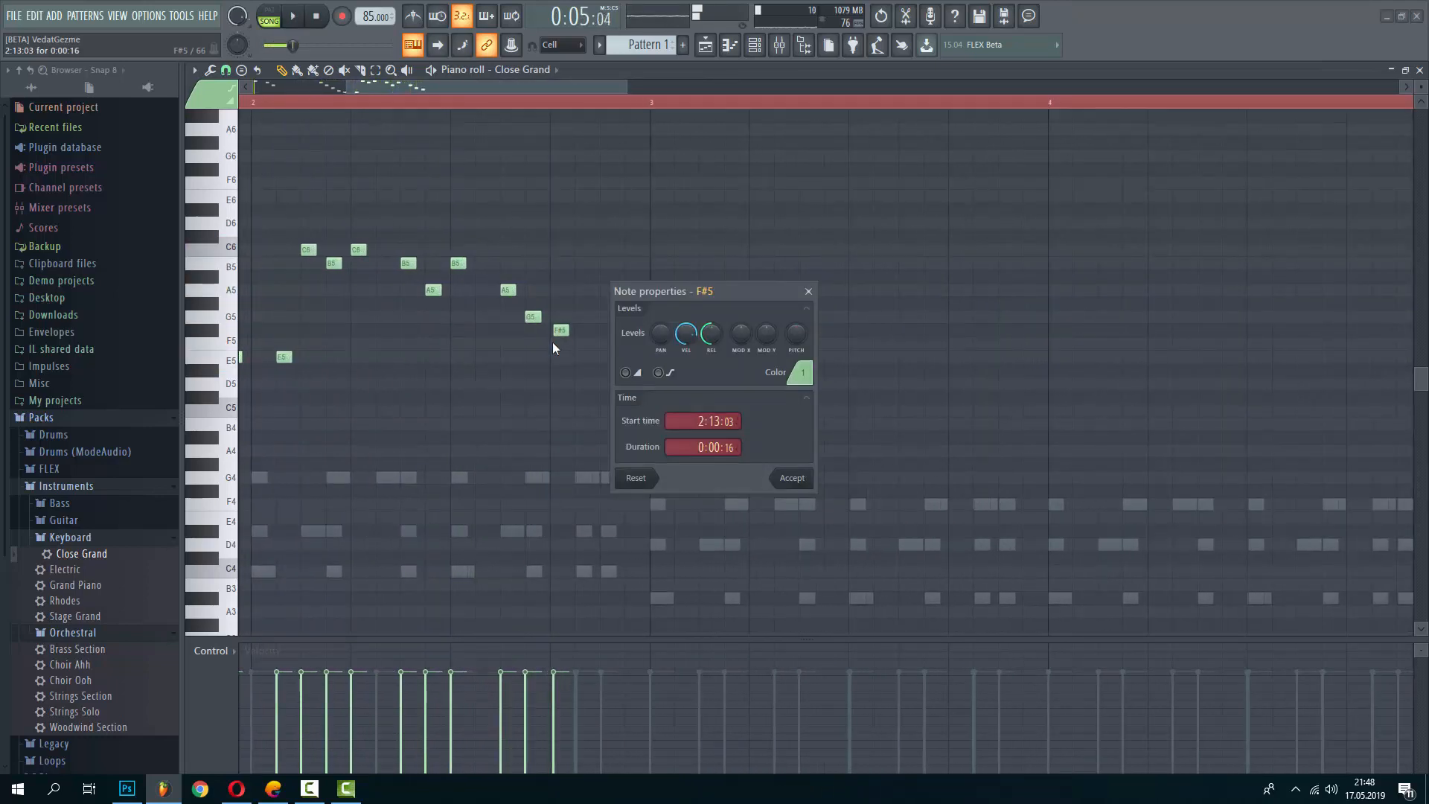
{"action": "key", "text": "Escape"}
{"action": "scroll", "coordinate": [561, 332], "scroll_direction": "up", "scroll_amount": 3}
{"action": "left_click_drag", "start_coordinate": [562, 331], "coordinate": [553, 350]}
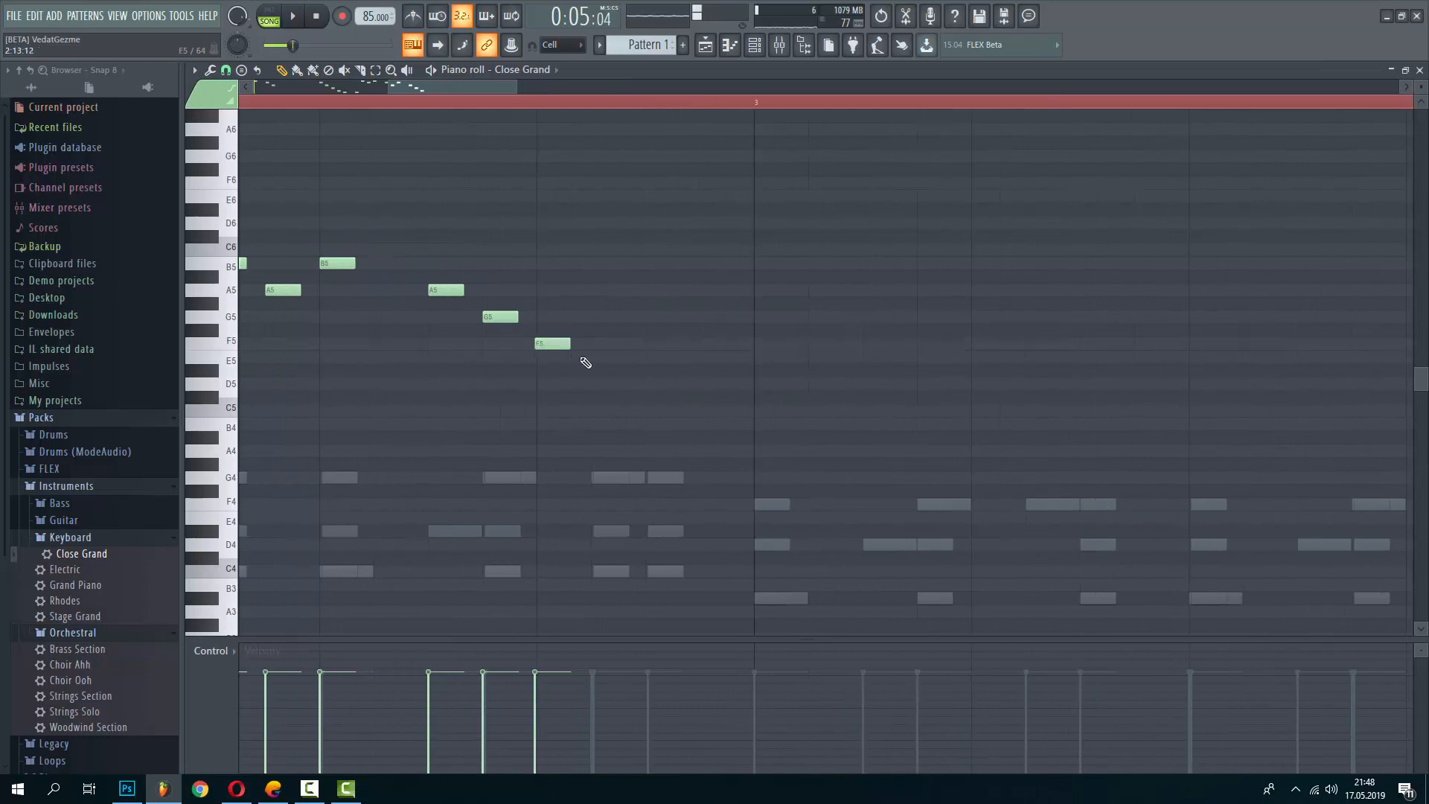
{"action": "scroll", "coordinate": [586, 362], "scroll_direction": "up", "scroll_amount": 4}
{"action": "double_click", "coordinate": [526, 343]}
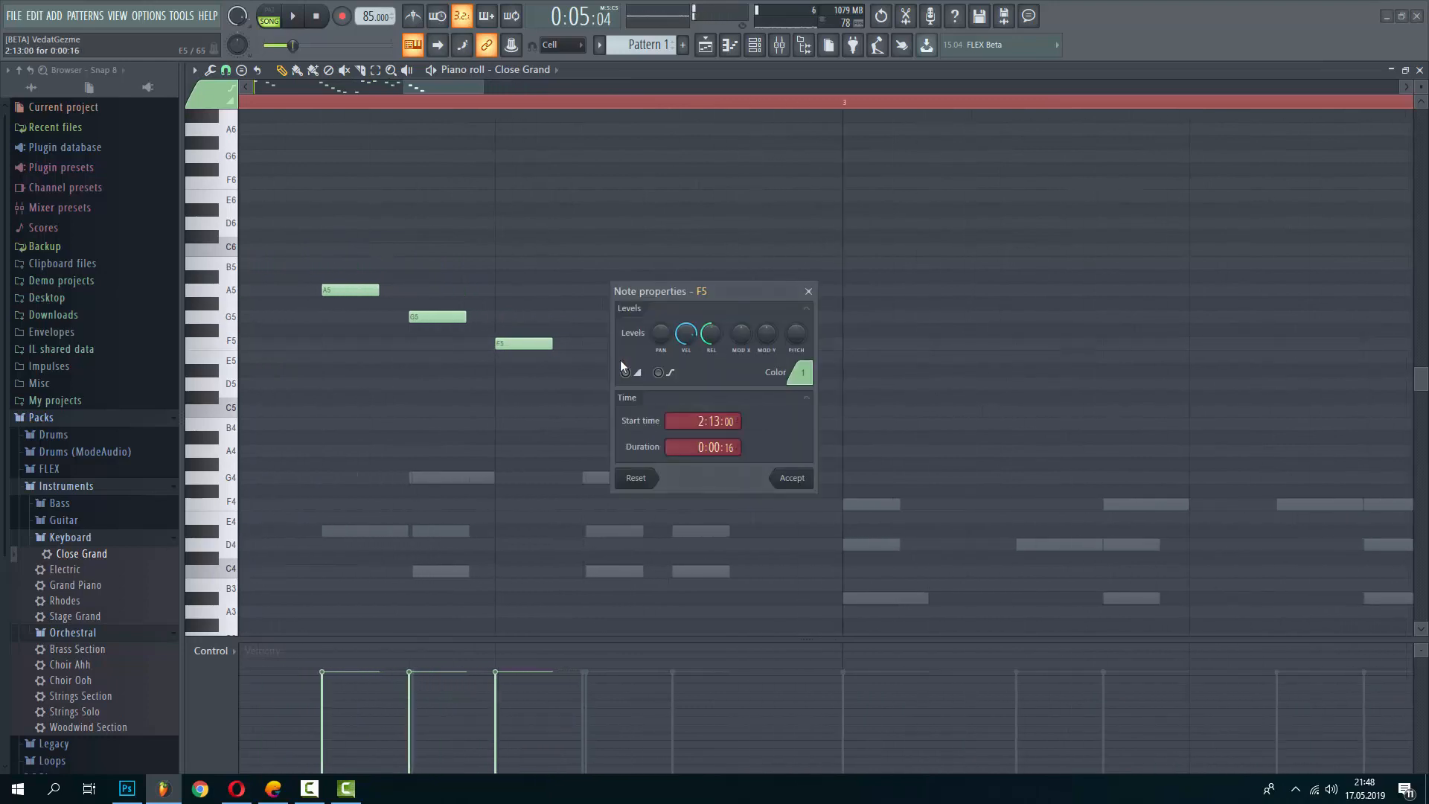
{"action": "key", "text": "Escape"}
Add E5 and F5 notes on steps 15 and 16 of bar 2 and a G5 note at the start of bar 3
{"action": "left_click", "coordinate": [665, 357]}
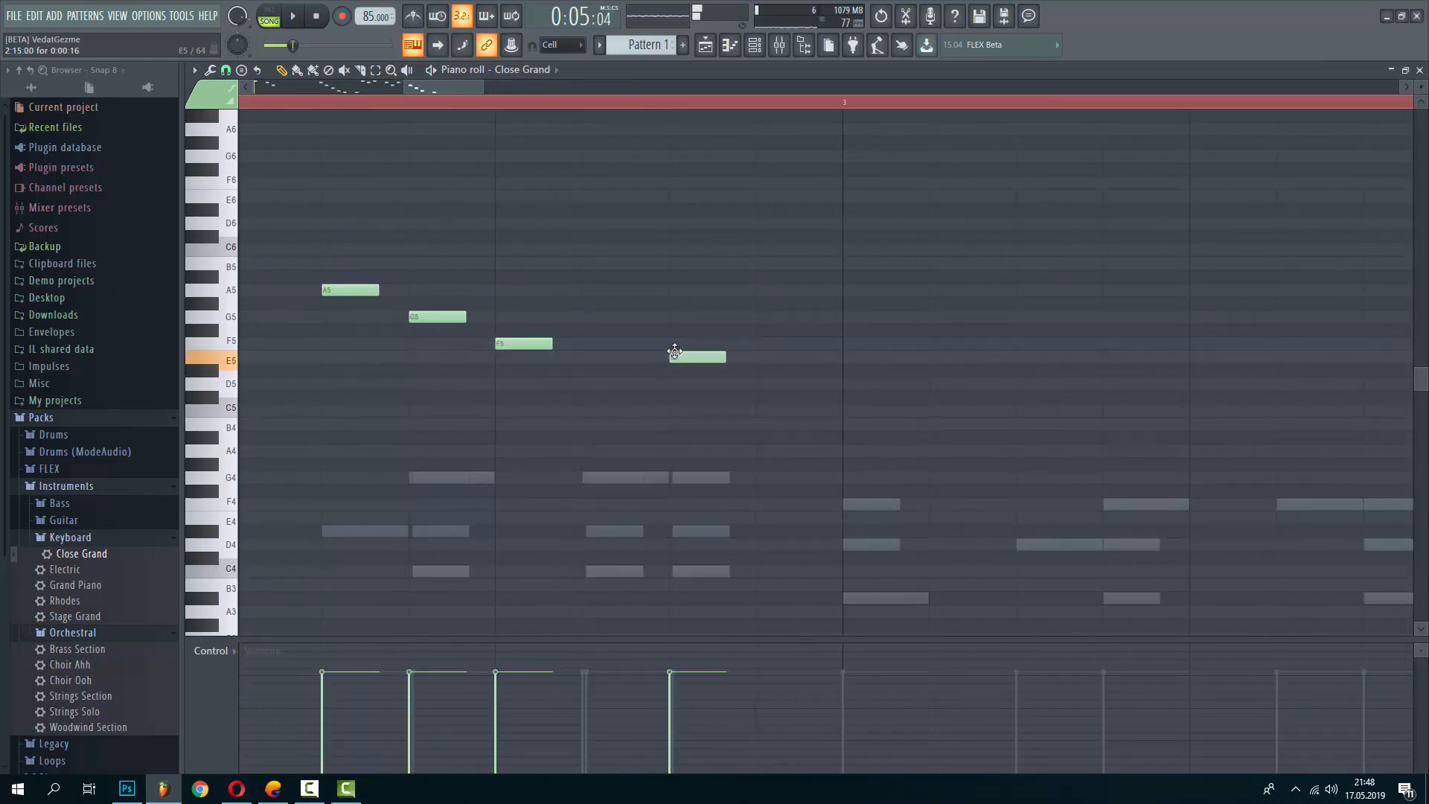
{"action": "left_click", "coordinate": [752, 356]}
{"action": "left_click_drag", "start_coordinate": [753, 356], "coordinate": [754, 341]}
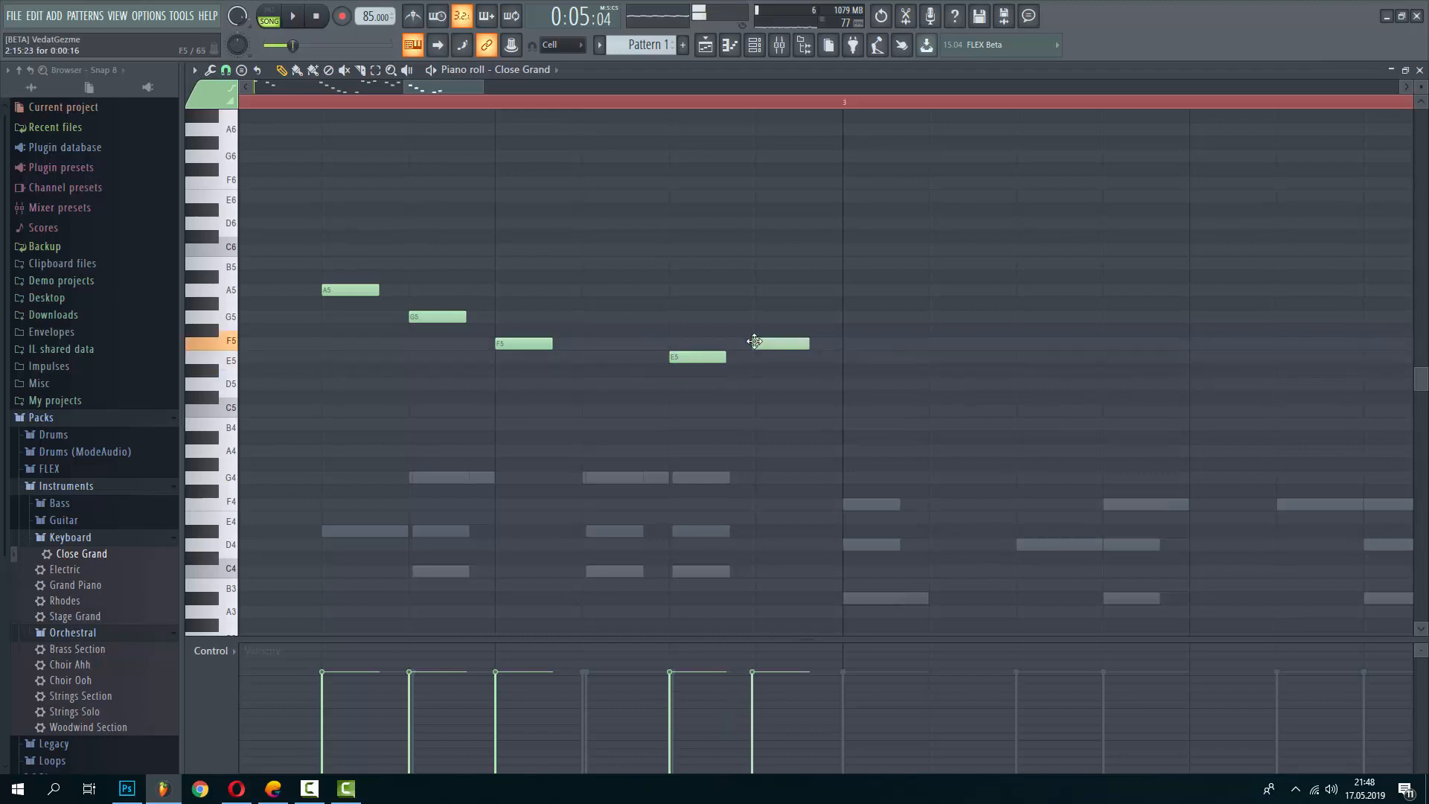
{"action": "left_click", "coordinate": [833, 314]}
{"action": "left_click_drag", "start_coordinate": [848, 308], "coordinate": [845, 309]}
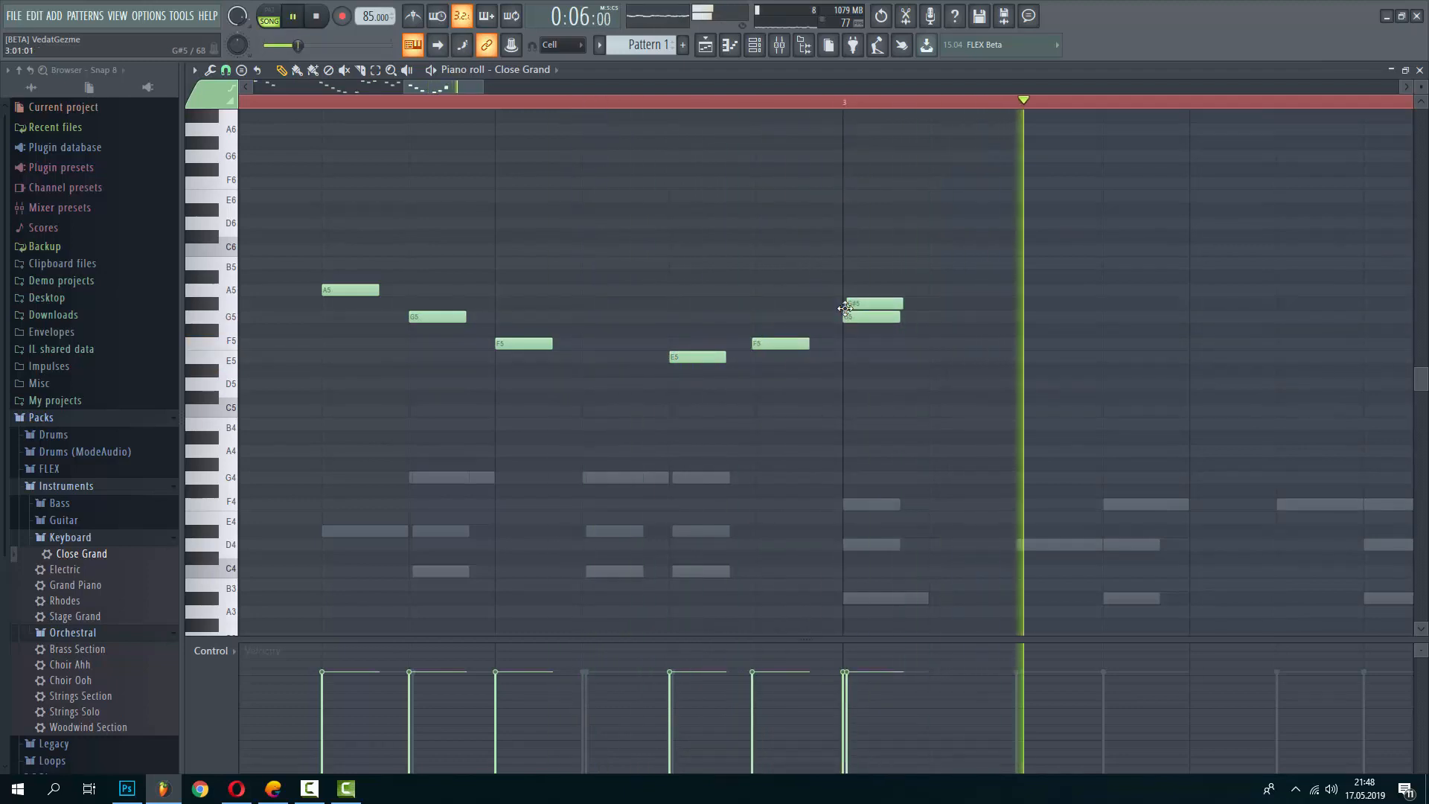
{"action": "key", "text": "space"}
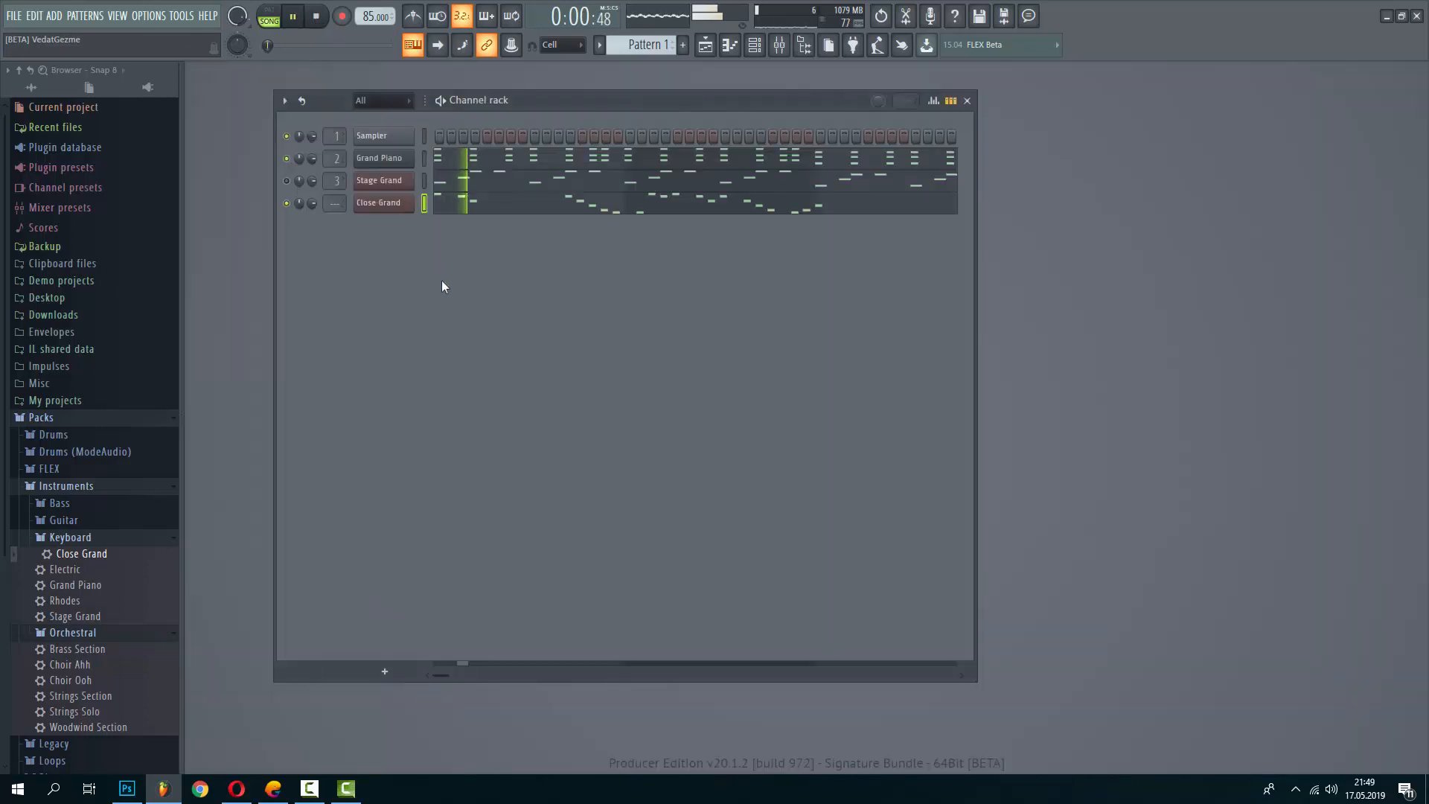
Unmute the Stage Grand channel and listen to the Close Grand melody together with the other piano parts
{"action": "key", "text": "space"}
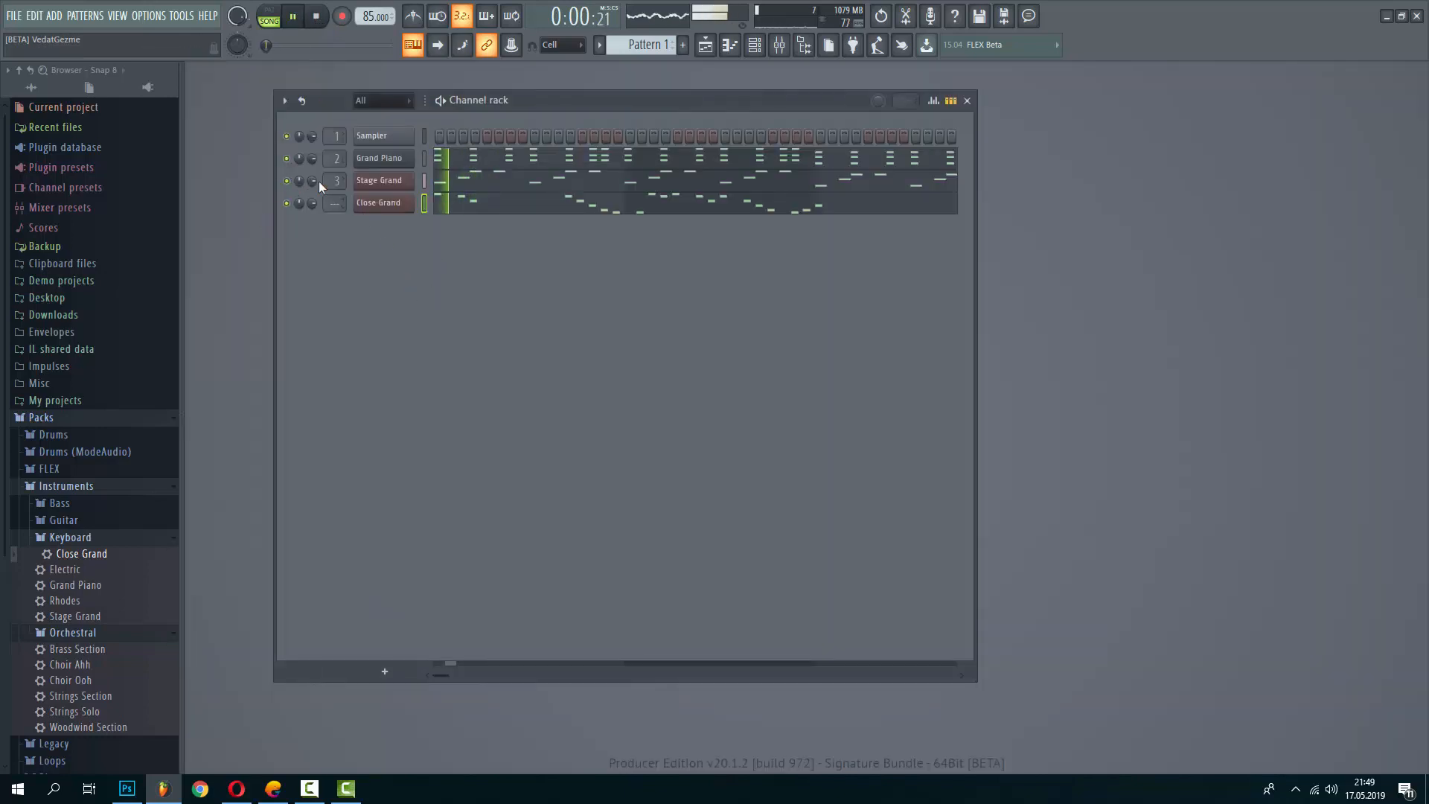
{"action": "left_click", "coordinate": [492, 208]}
{"action": "scroll", "coordinate": [459, 289], "scroll_direction": "down", "scroll_amount": 10}
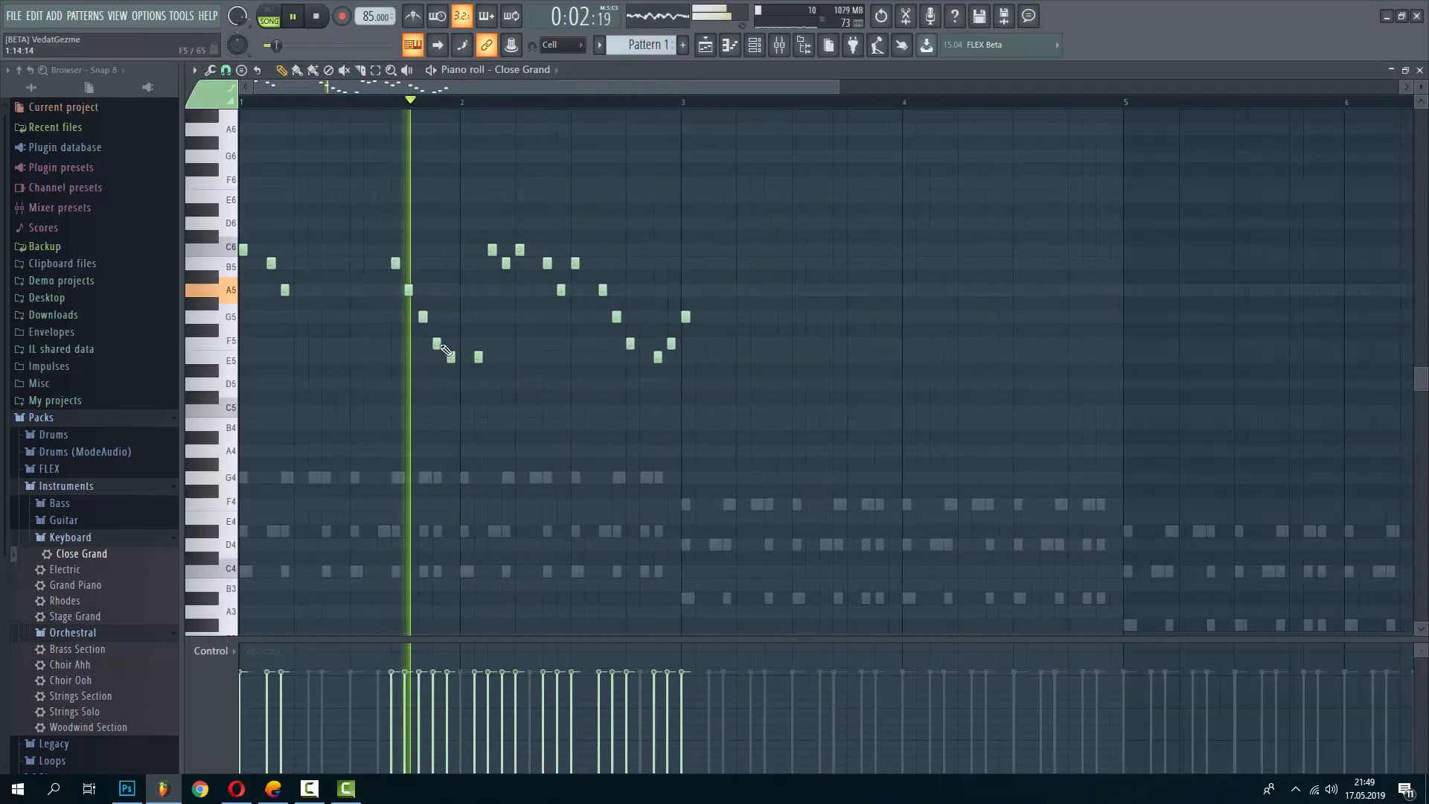
{"action": "scroll", "coordinate": [444, 350], "scroll_direction": "down", "scroll_amount": 2}
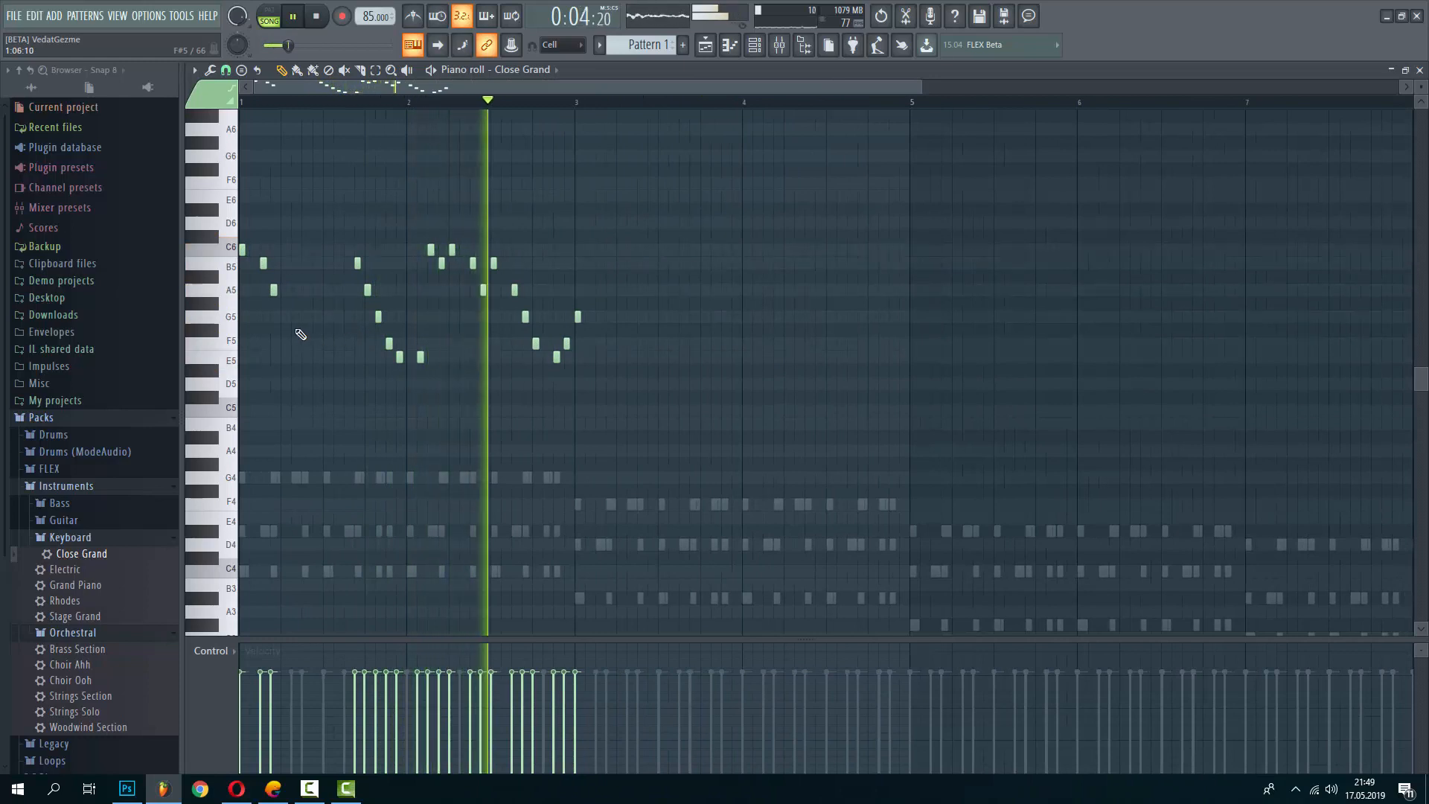
{"action": "scroll", "coordinate": [590, 359], "scroll_direction": "up", "scroll_amount": 6}
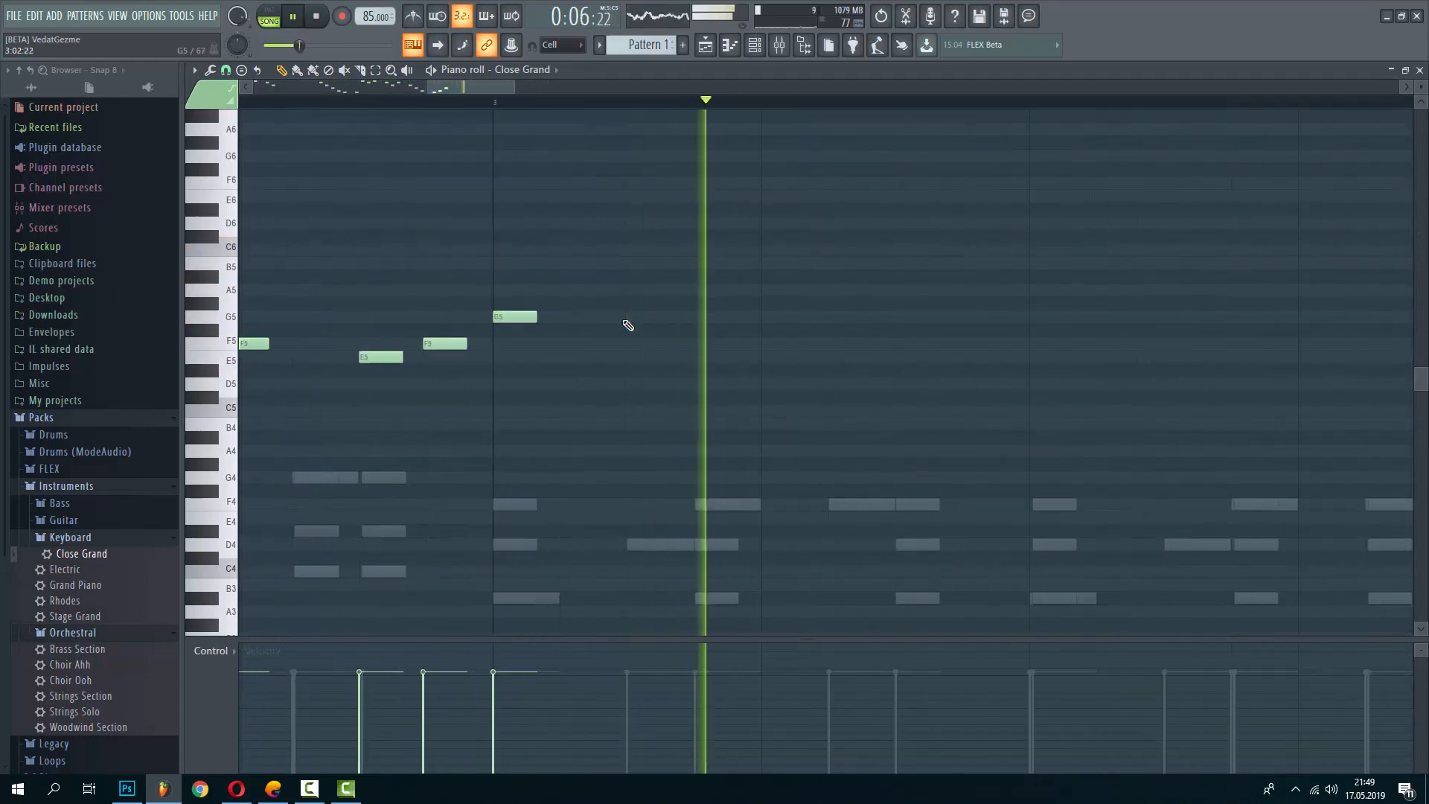
{"action": "scroll", "coordinate": [628, 325], "scroll_direction": "down", "scroll_amount": 5}
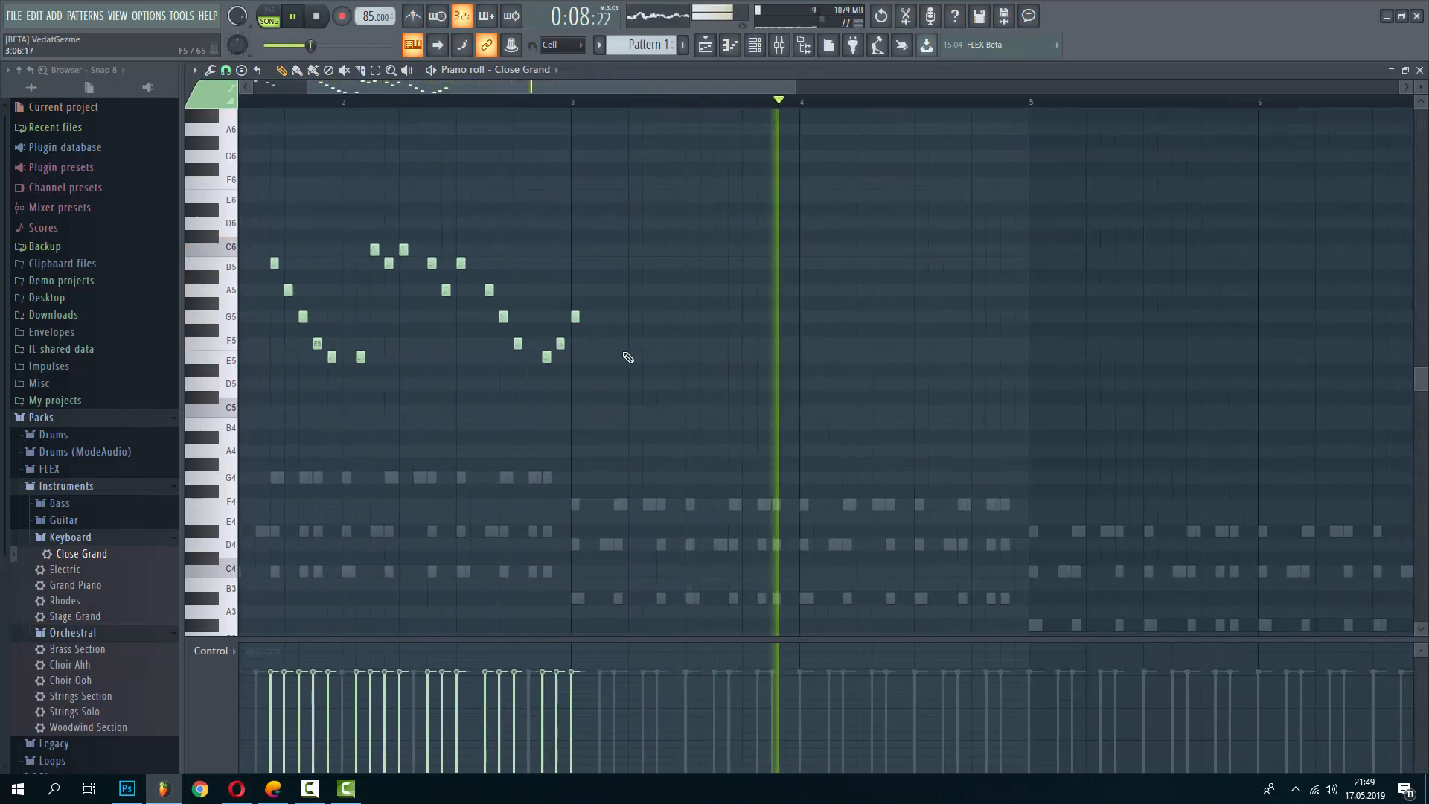
{"action": "key", "text": "space"}
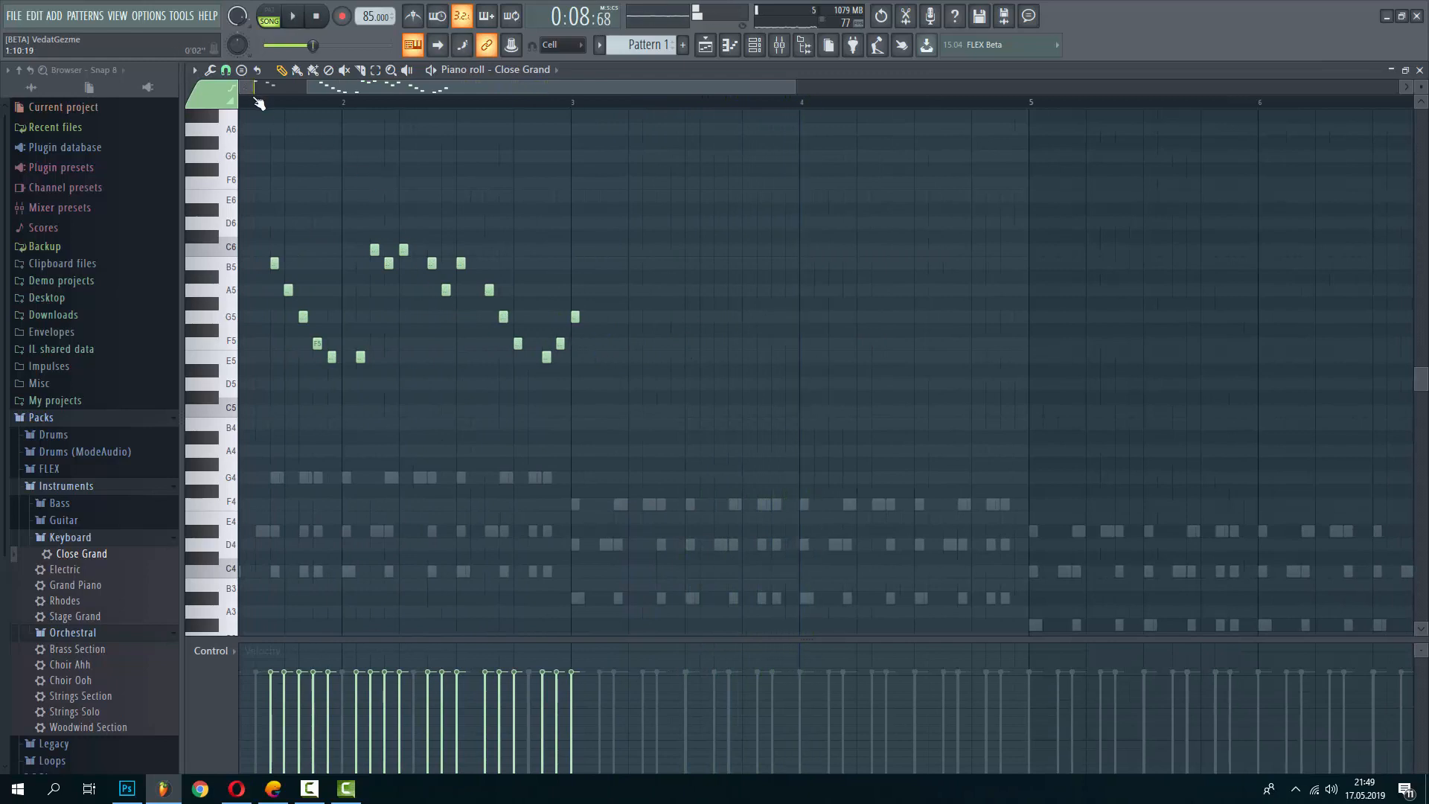
{"action": "key", "text": "space"}
{"action": "scroll", "coordinate": [685, 367], "scroll_direction": "up", "scroll_amount": 2}
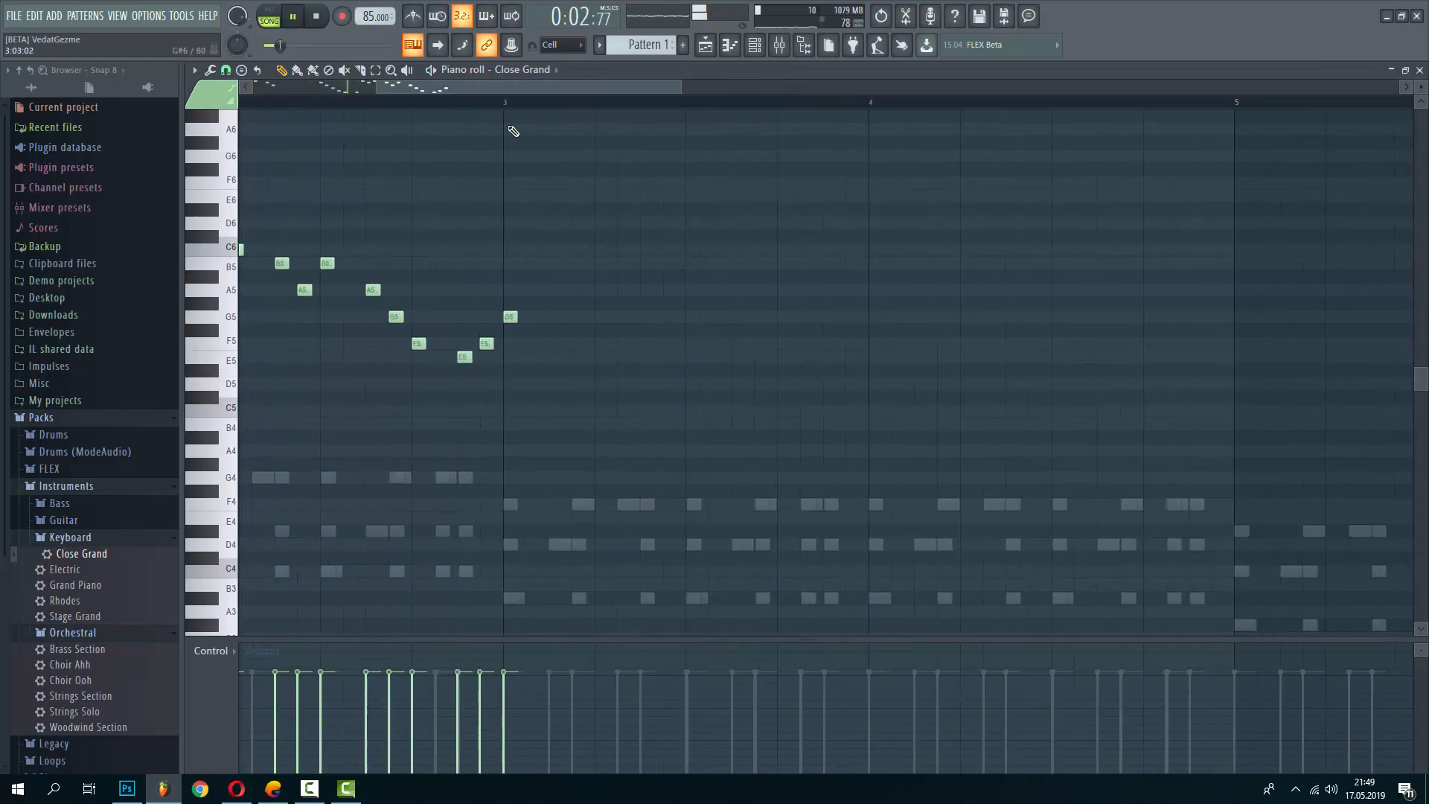
{"action": "left_click_drag", "start_coordinate": [444, 88], "coordinate": [320, 88]}
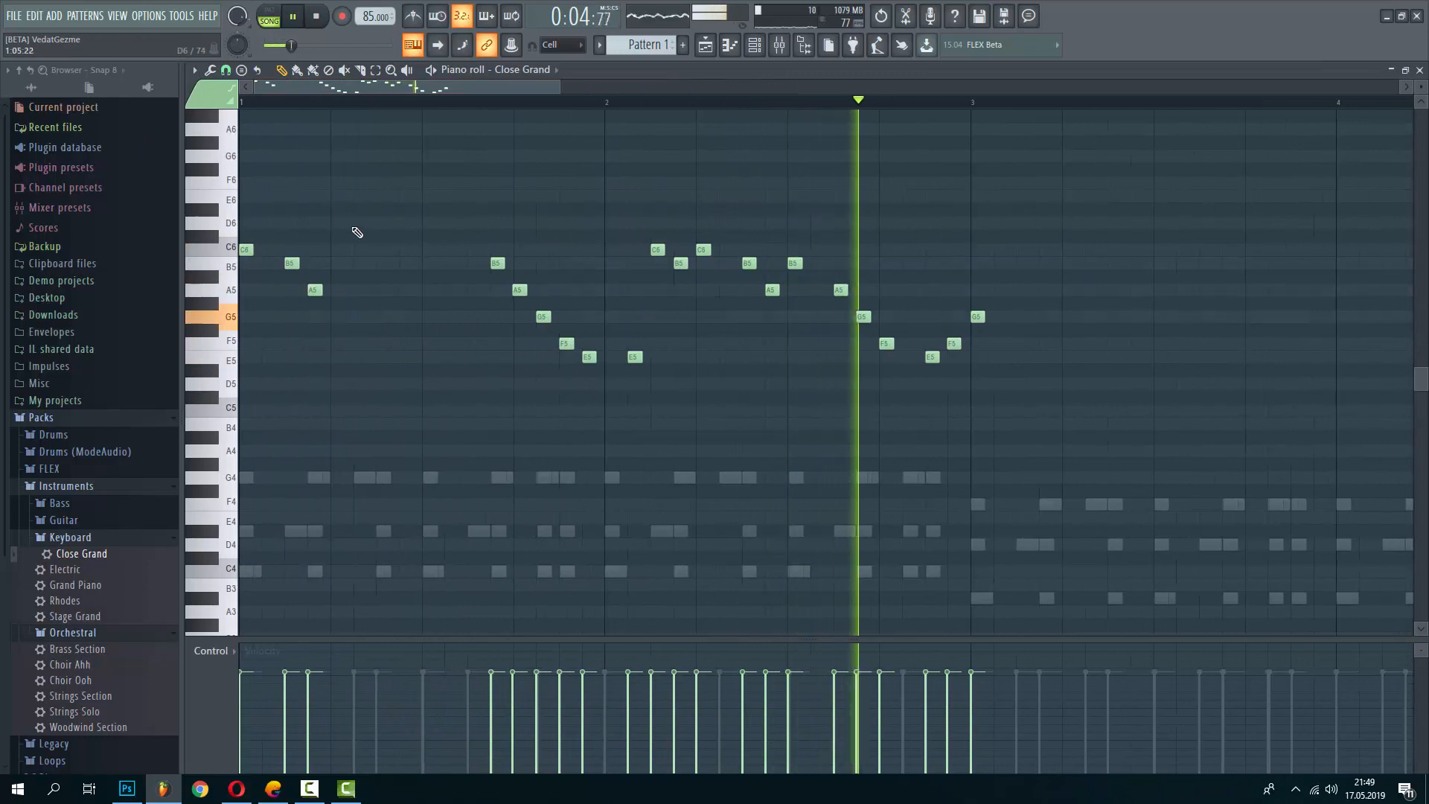
{"action": "key", "text": "F7"}
{"action": "key", "text": "F7"}
{"action": "key", "text": "space"}
Transpose all the Close Grand notes up one octave so the first note is C7, and play back the result
{"action": "key", "text": "ctrl+a"}
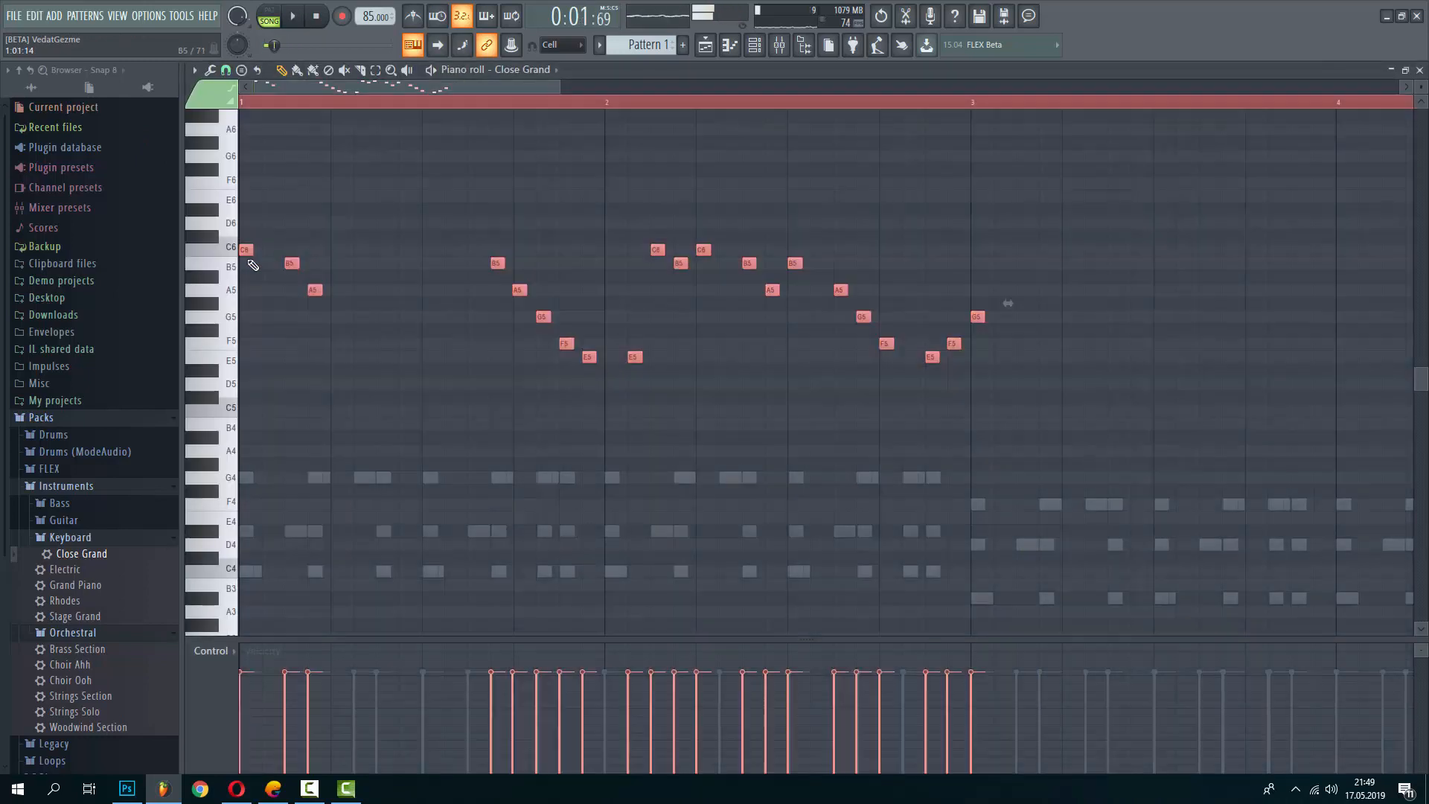
{"action": "scroll", "coordinate": [226, 191], "scroll_direction": "up", "scroll_amount": 5}
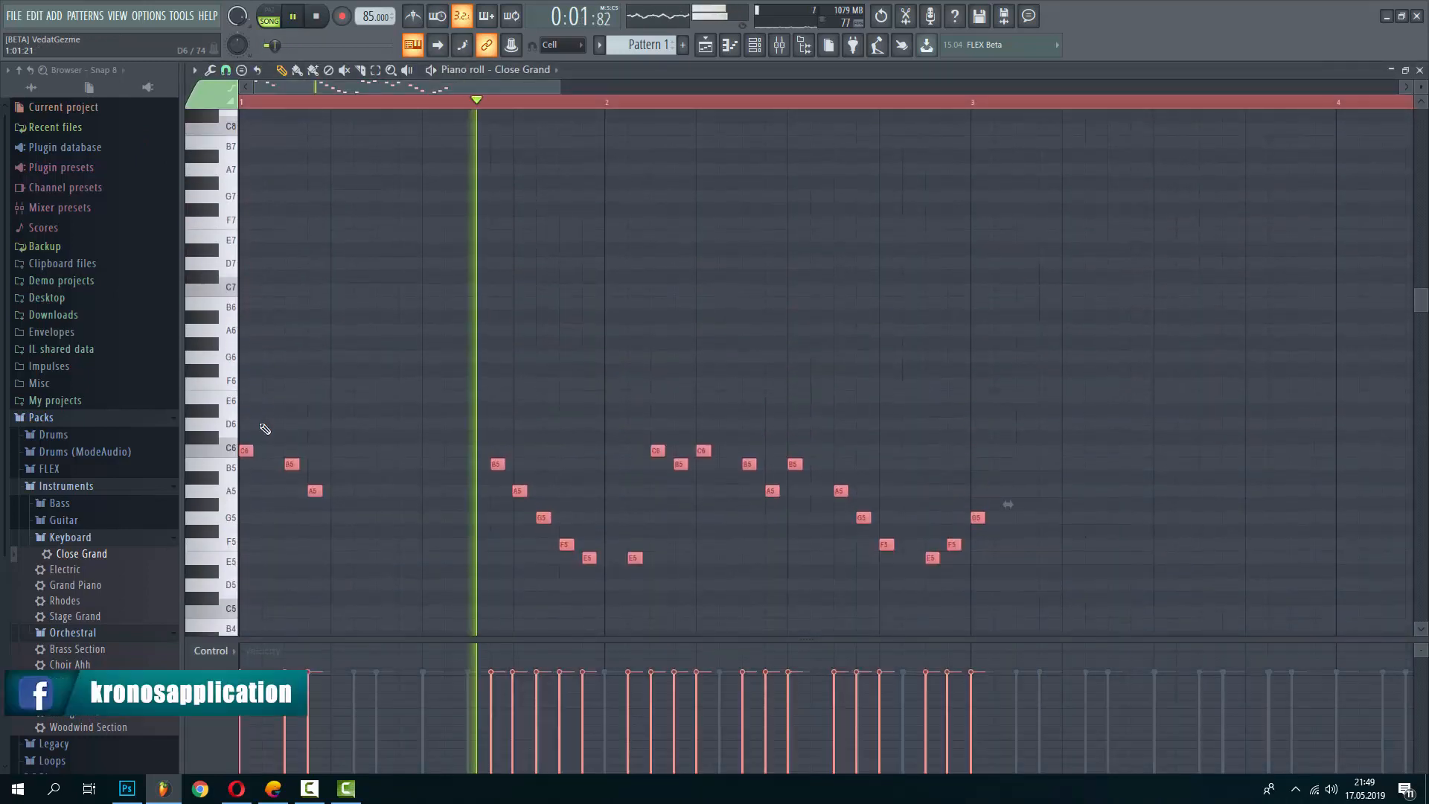
{"action": "left_click_drag", "start_coordinate": [243, 447], "coordinate": [237, 289]}
{"action": "key", "text": "space"}
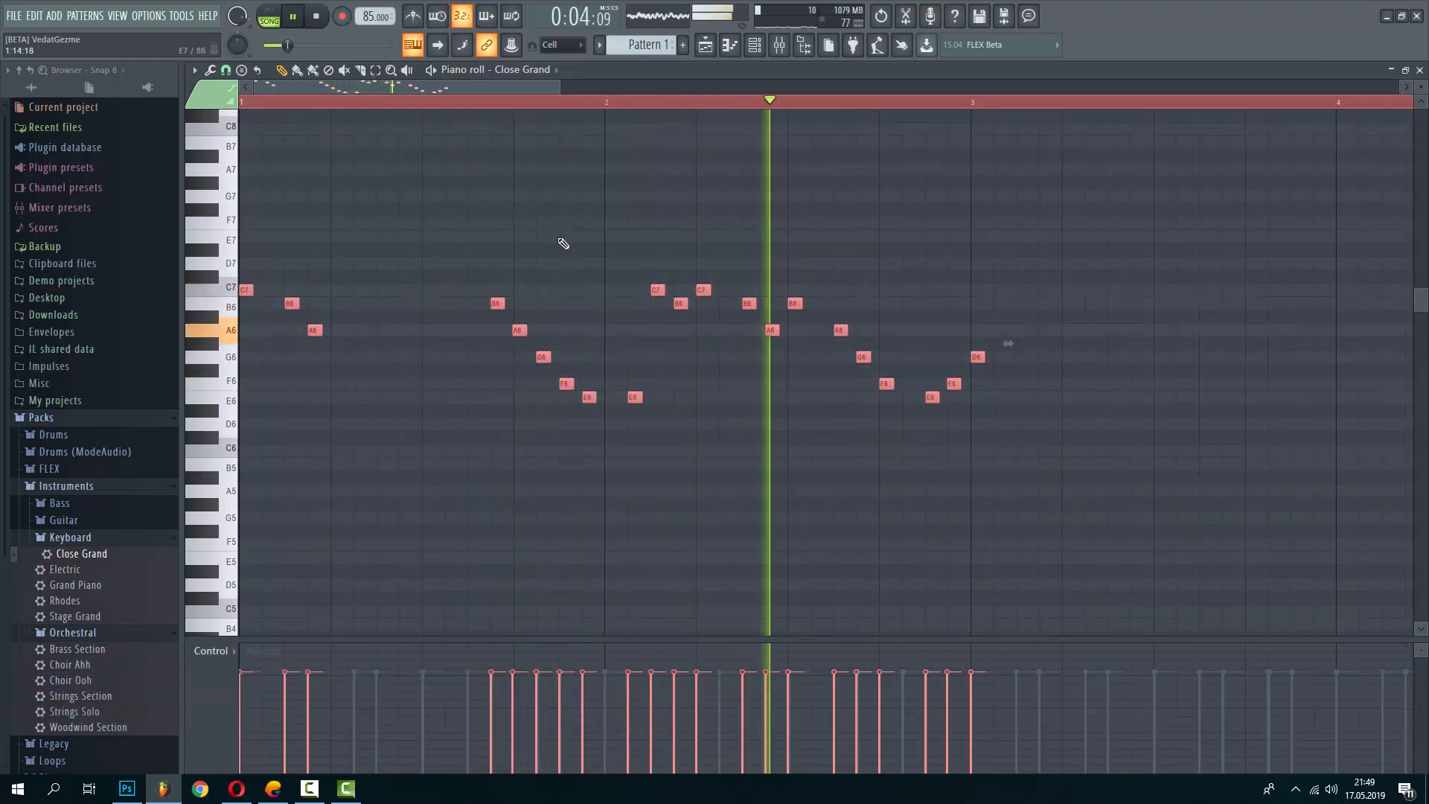
Place a G6 note at the start of bar 4 in the Close Grand part and play it back
{"action": "scroll", "coordinate": [990, 469], "scroll_direction": "up", "scroll_amount": 5}
{"action": "scroll", "coordinate": [574, 335], "scroll_direction": "down", "scroll_amount": 5}
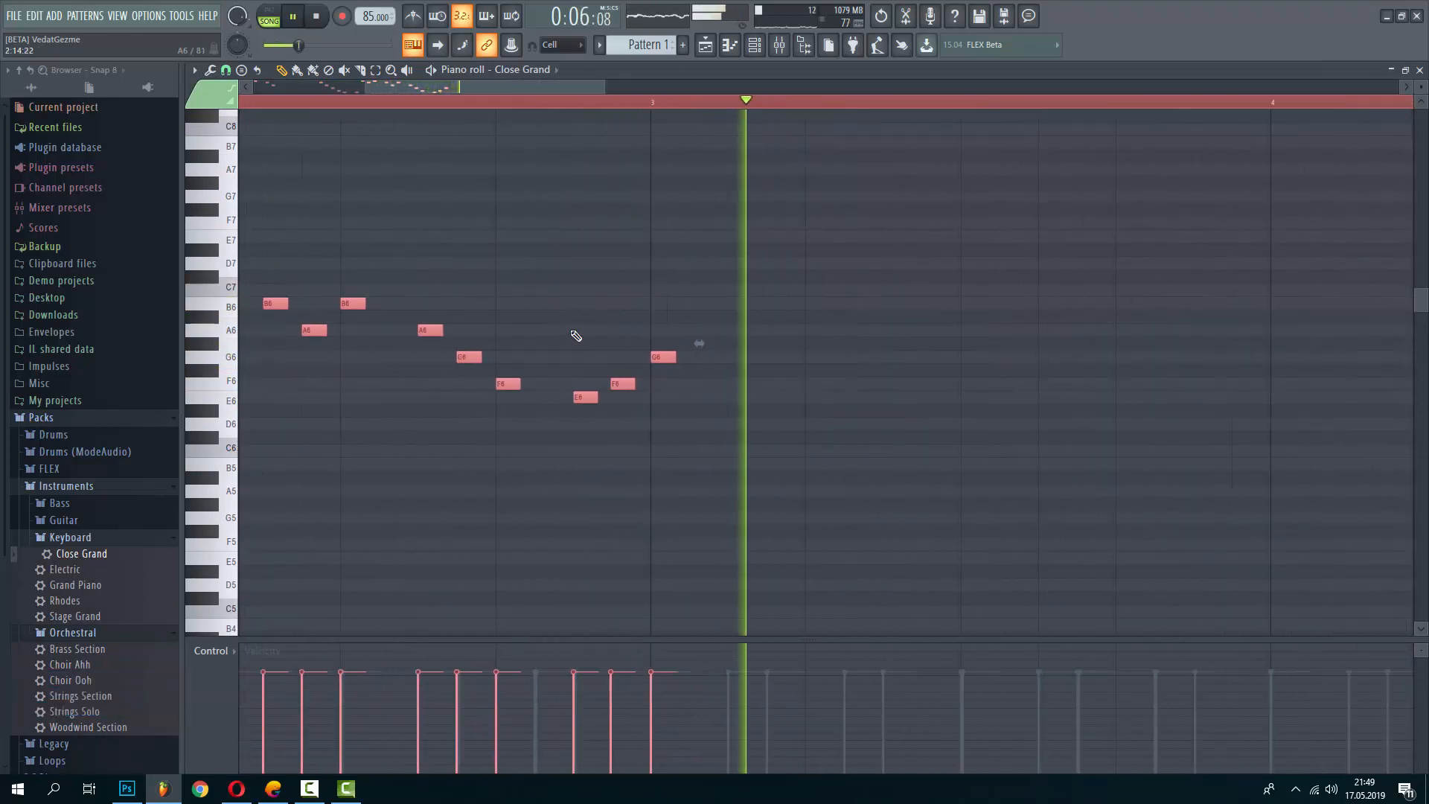
{"action": "scroll", "coordinate": [801, 367], "scroll_direction": "up", "scroll_amount": 5}
{"action": "scroll", "coordinate": [801, 367], "scroll_direction": "up", "scroll_amount": 1}
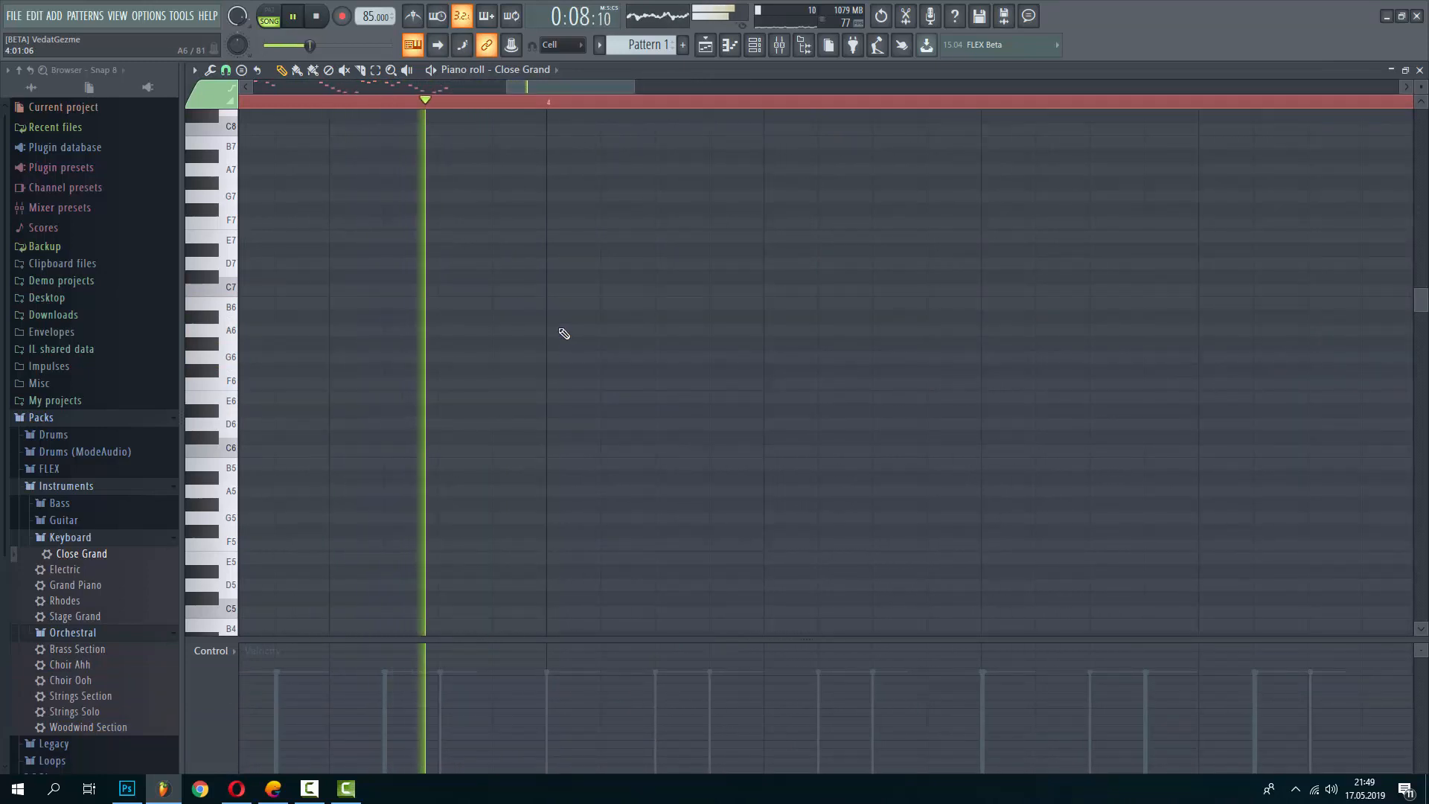
{"action": "key", "text": "space"}
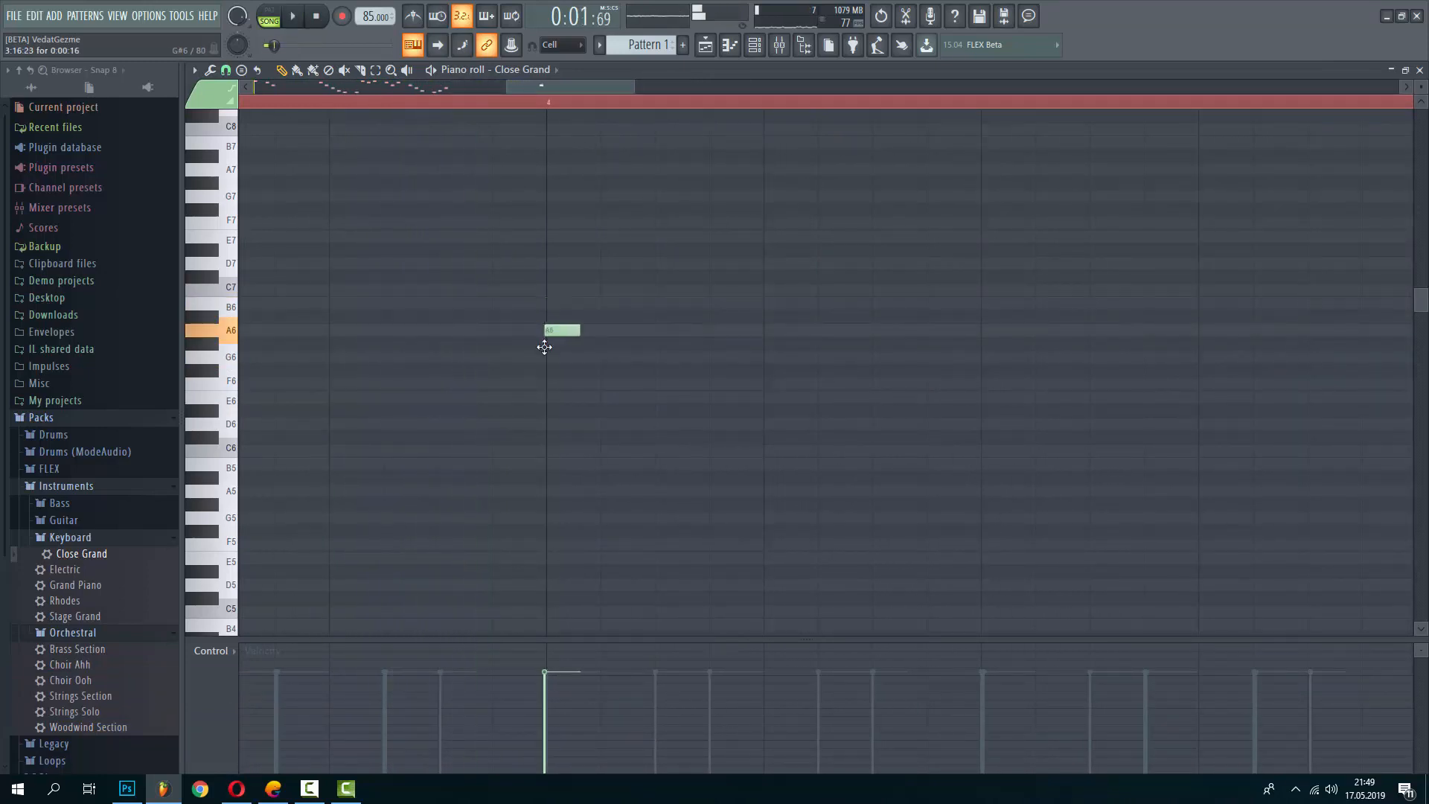
{"action": "double_click", "coordinate": [548, 361]}
{"action": "key", "text": "Escape"}
{"action": "key", "text": "Escape"}
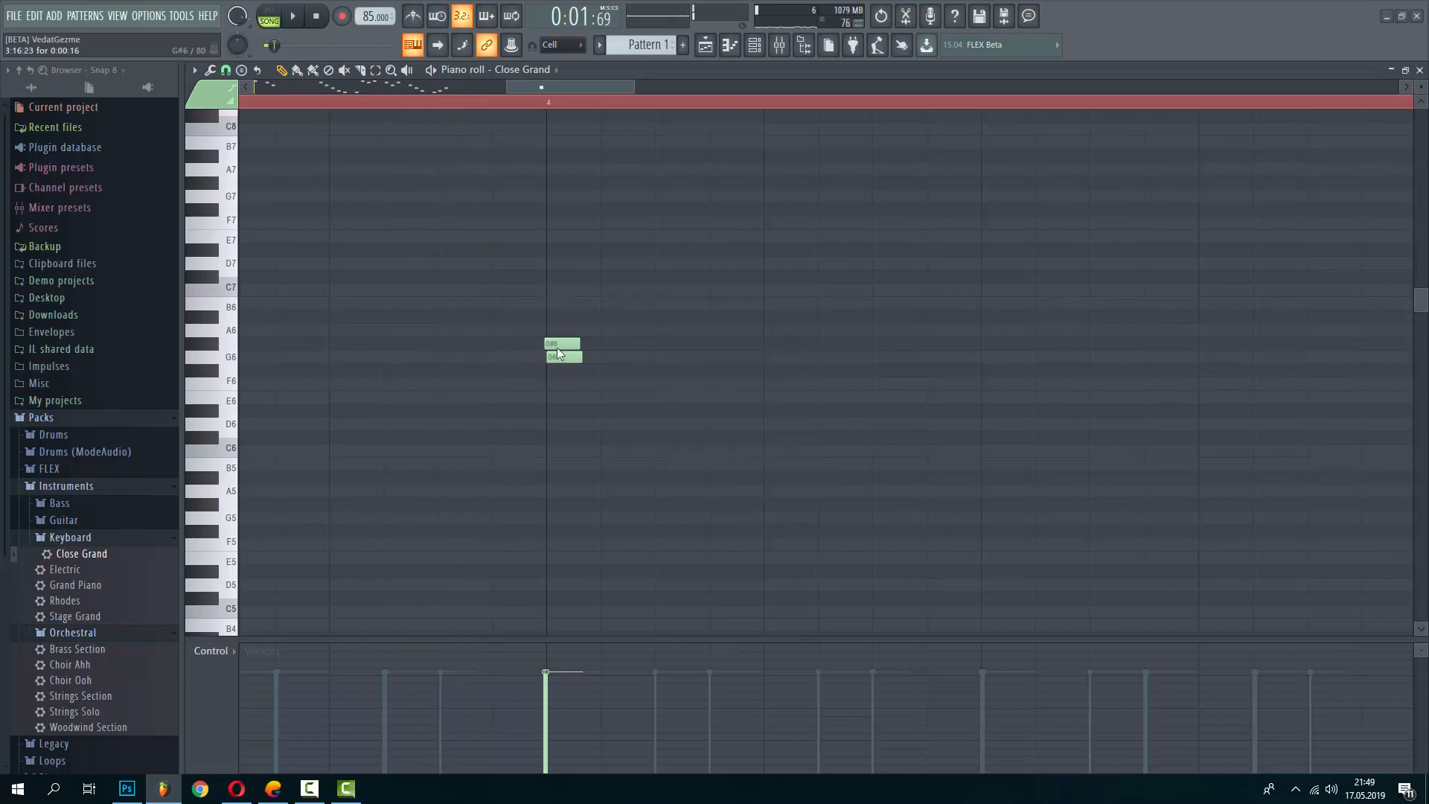
{"action": "left_click", "coordinate": [565, 212]}
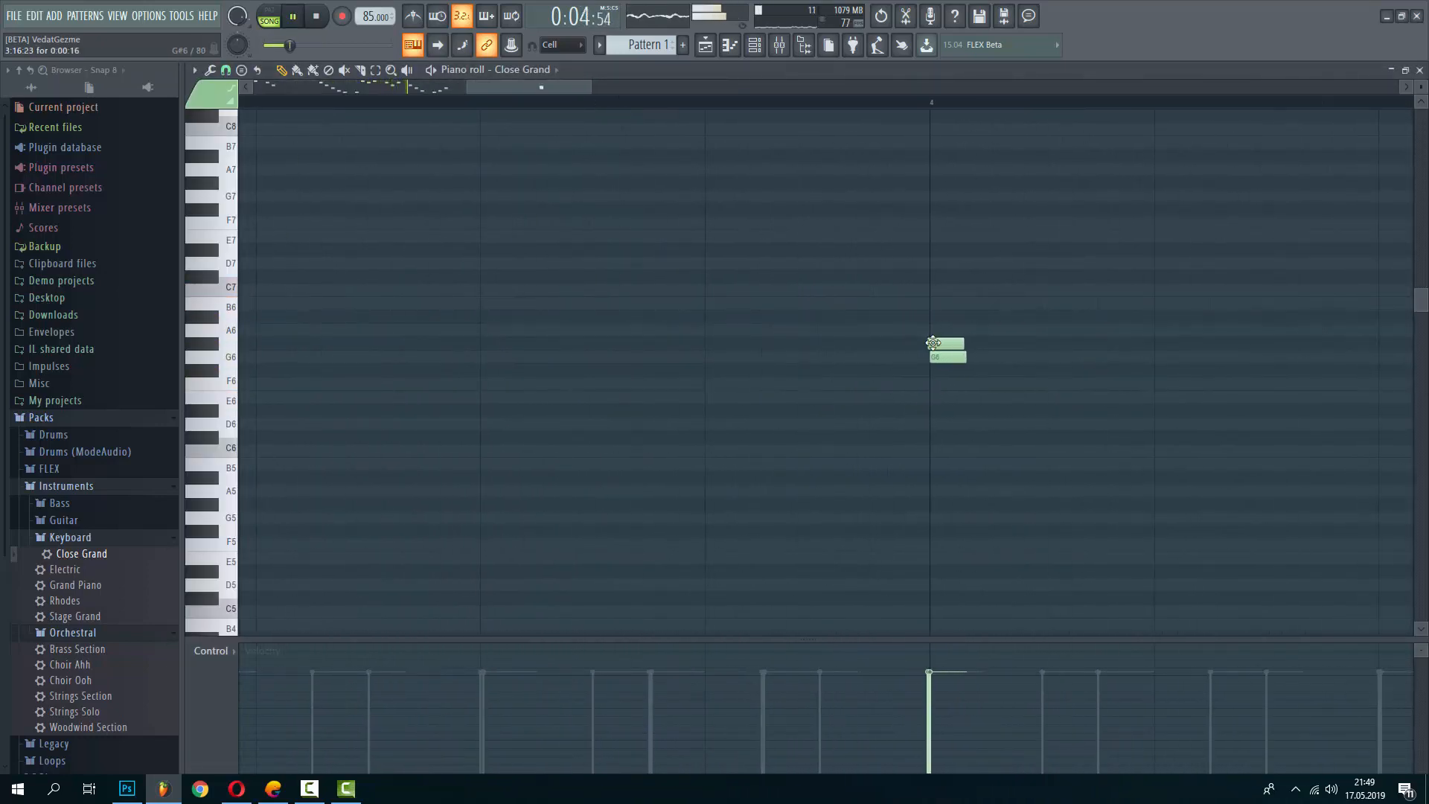
{"action": "scroll", "coordinate": [670, 315], "scroll_direction": "down", "scroll_amount": 2}
{"action": "scroll", "coordinate": [783, 359], "scroll_direction": "up", "scroll_amount": 4}
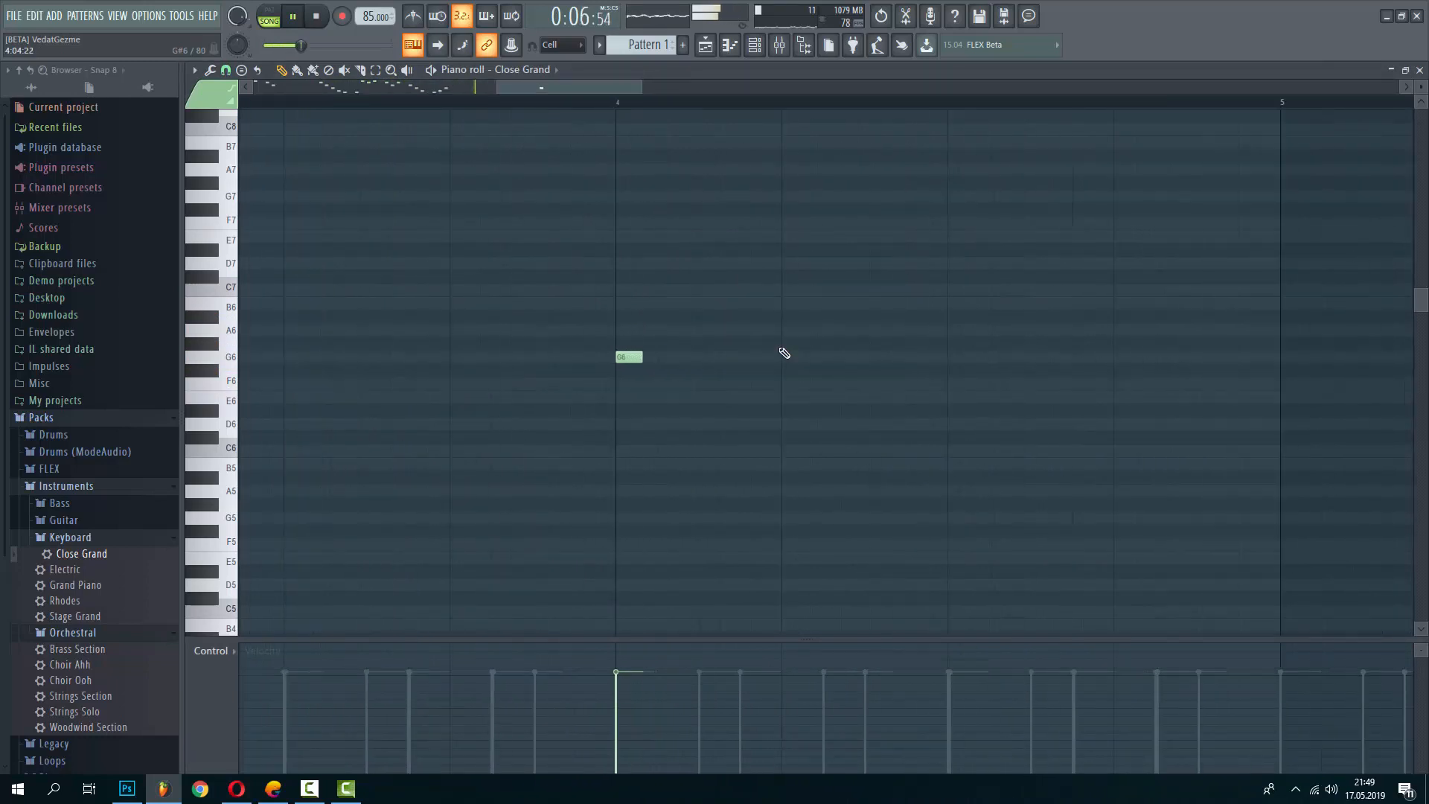
{"action": "scroll", "coordinate": [581, 362], "scroll_direction": "down", "scroll_amount": 3}
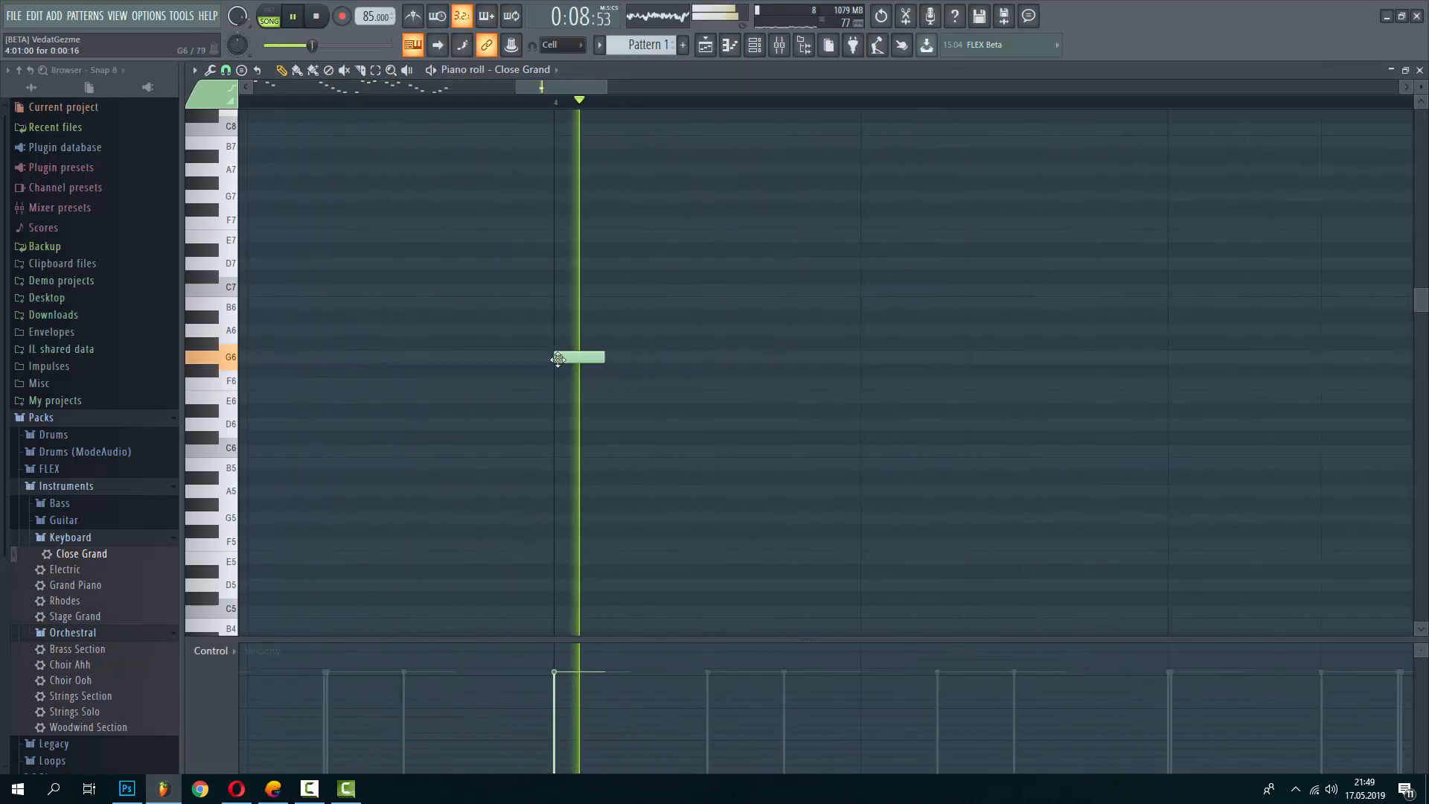
Move the G6 note from the start of bar 4 to step 3 and listen to its timing
{"action": "key", "text": "space"}
{"action": "left_click_drag", "start_coordinate": [610, 360], "coordinate": [641, 363]}
{"action": "key", "text": "space"}
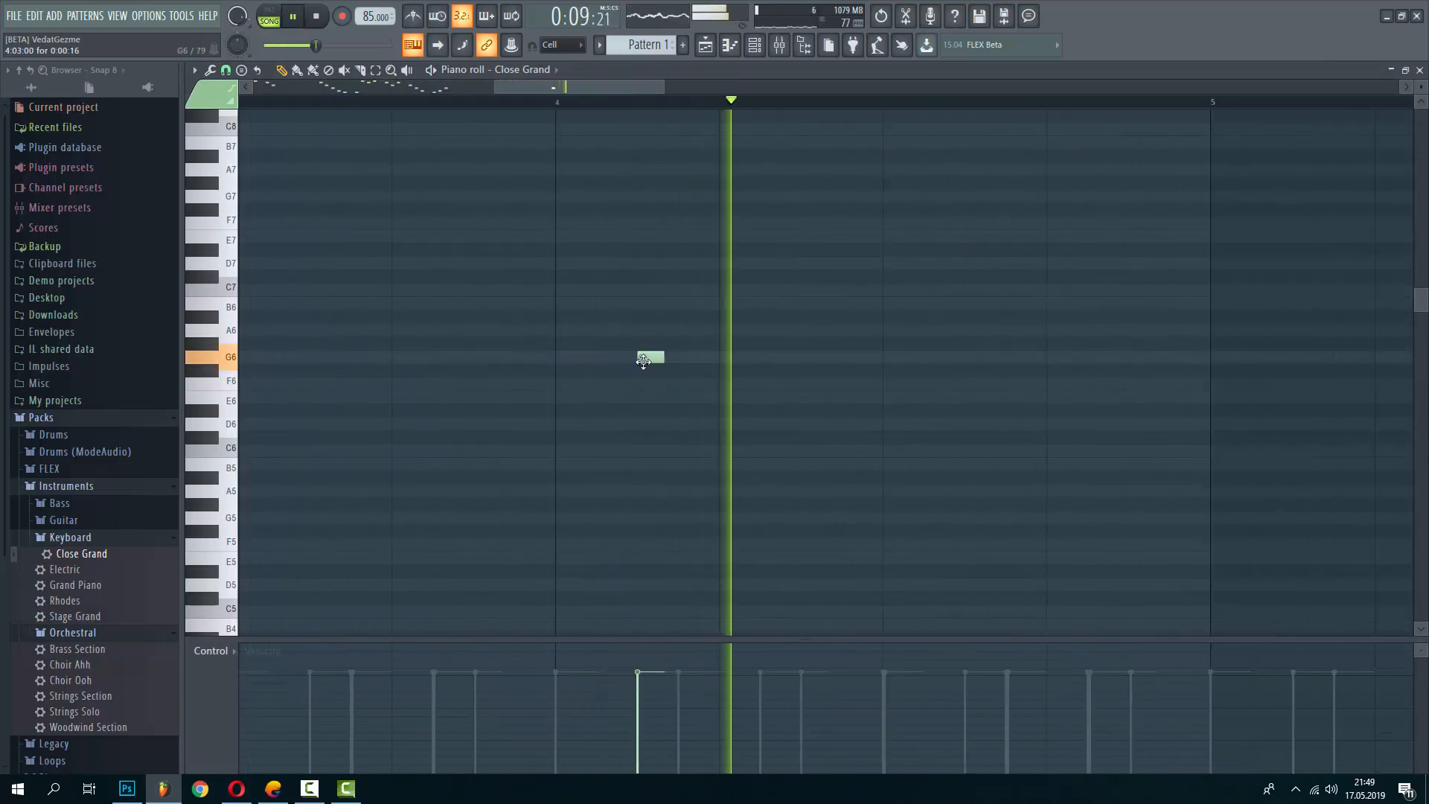
{"action": "scroll", "coordinate": [642, 362], "scroll_direction": "up", "scroll_amount": 2}
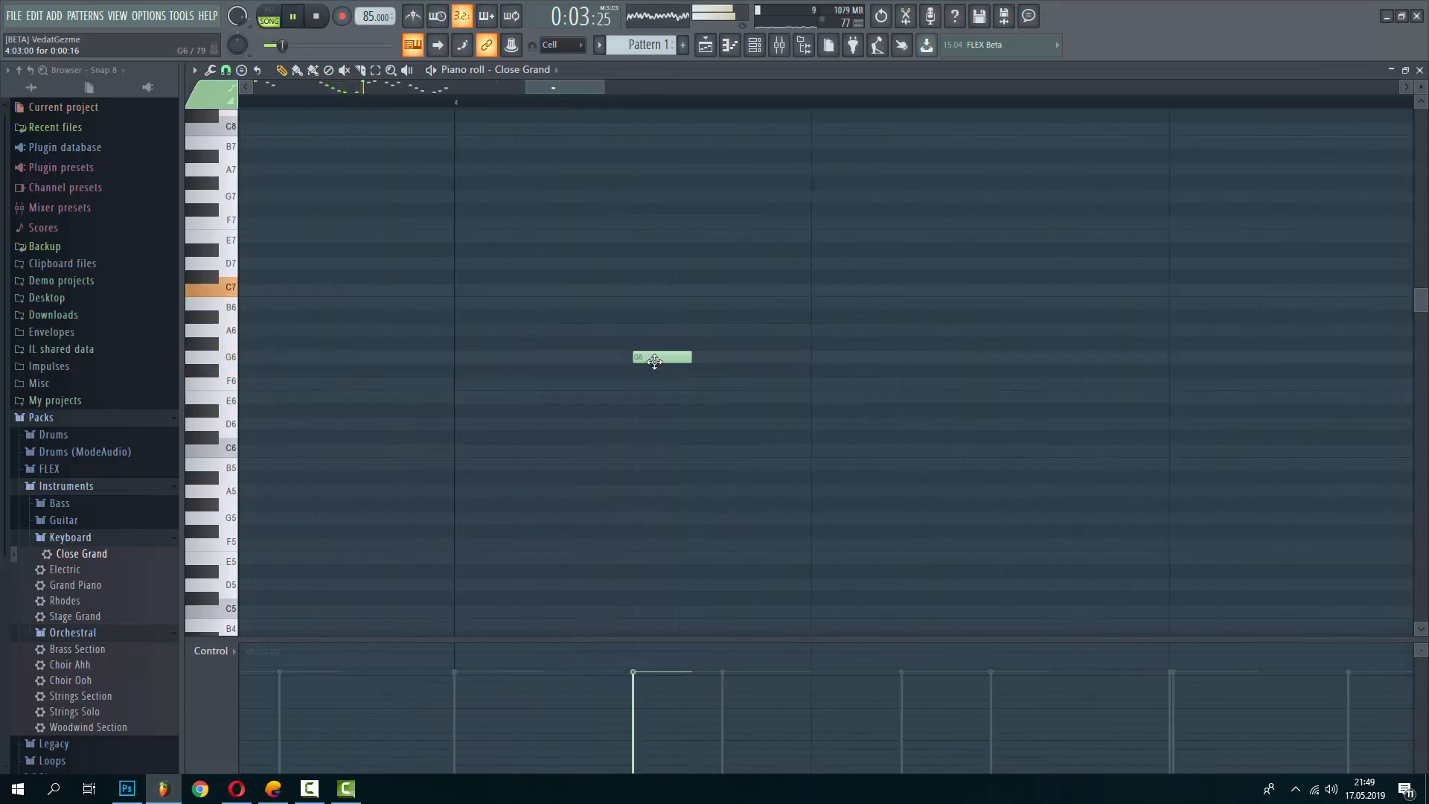
{"action": "scroll", "coordinate": [506, 347], "scroll_direction": "down", "scroll_amount": 5}
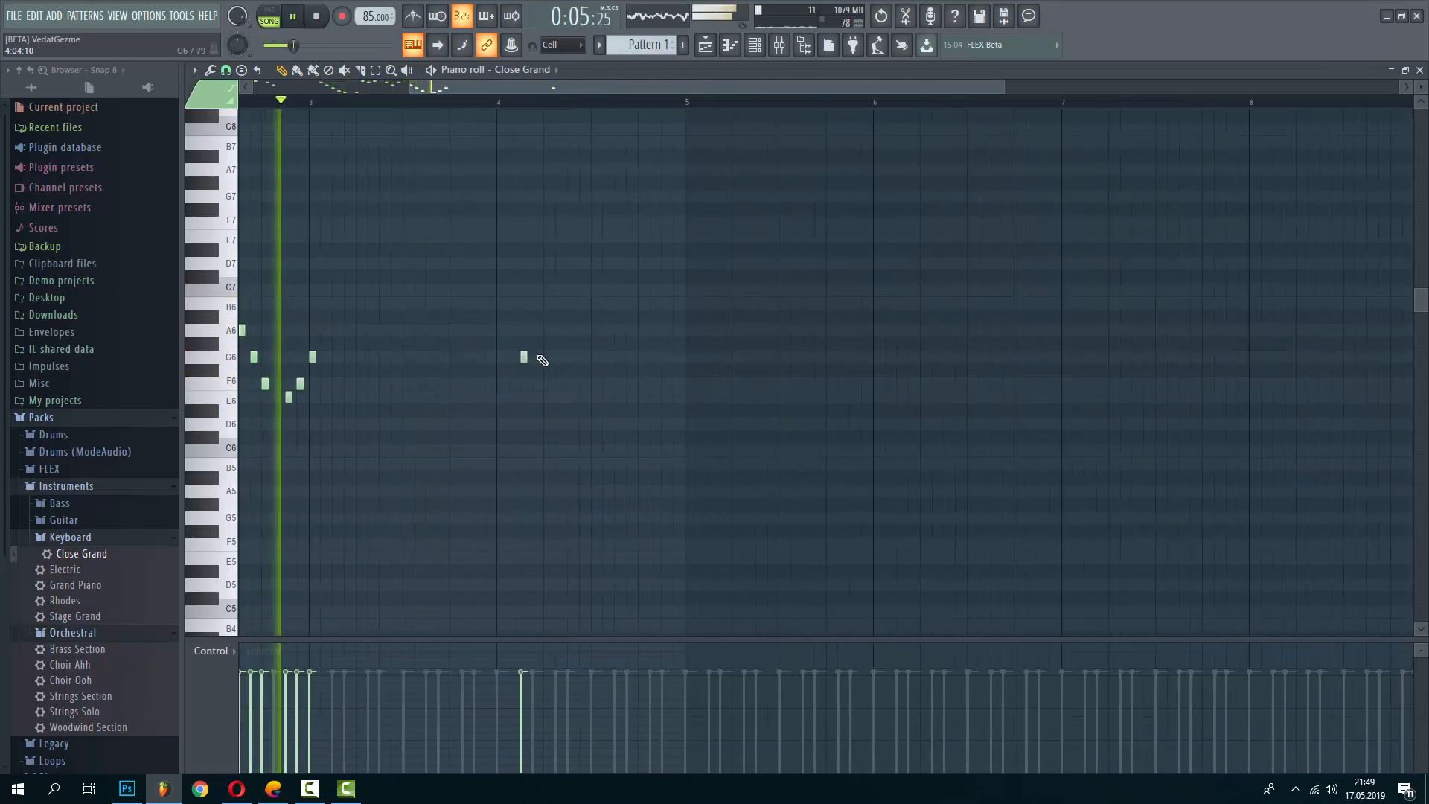
{"action": "scroll", "coordinate": [514, 363], "scroll_direction": "up", "scroll_amount": 4}
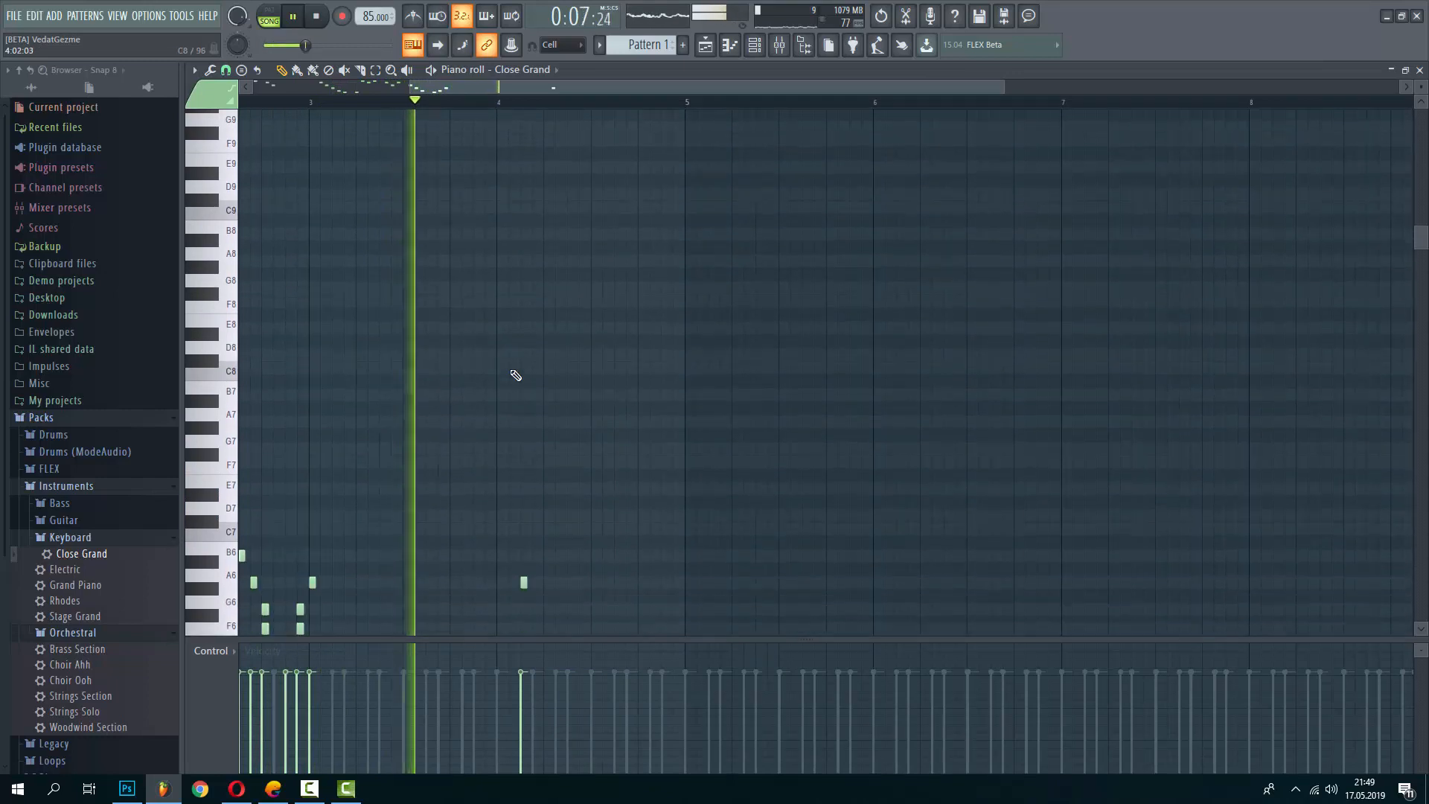
{"action": "scroll", "coordinate": [536, 369], "scroll_direction": "down", "scroll_amount": 4}
{"action": "scroll", "coordinate": [506, 327], "scroll_direction": "up", "scroll_amount": 5}
{"action": "key", "text": "space"}
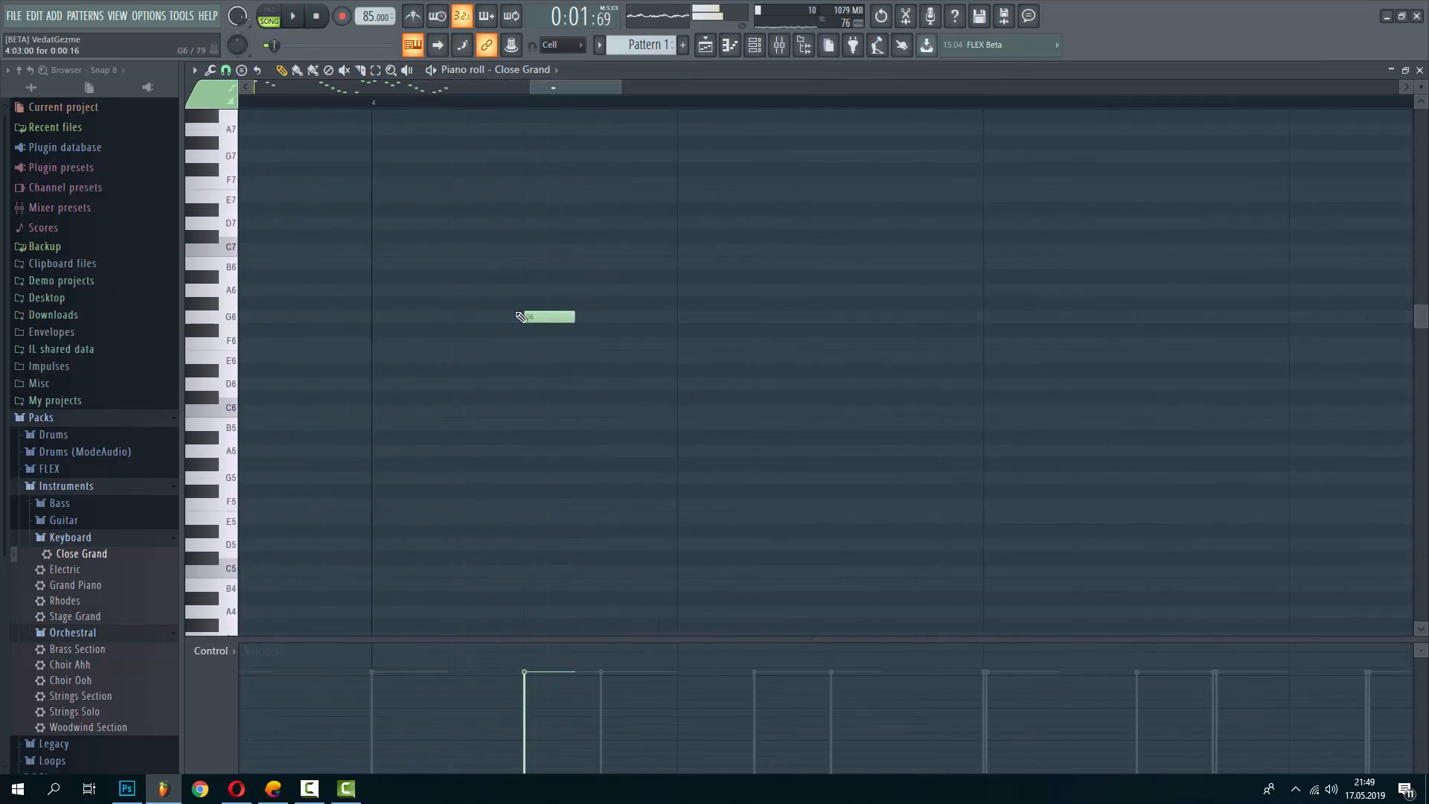
Build a rising G6, A6, B6 run on steps 2 to 4 of bar 4, deleting the leftover G6 on step 3
{"action": "scroll", "coordinate": [456, 320], "scroll_direction": "up", "scroll_amount": 2}
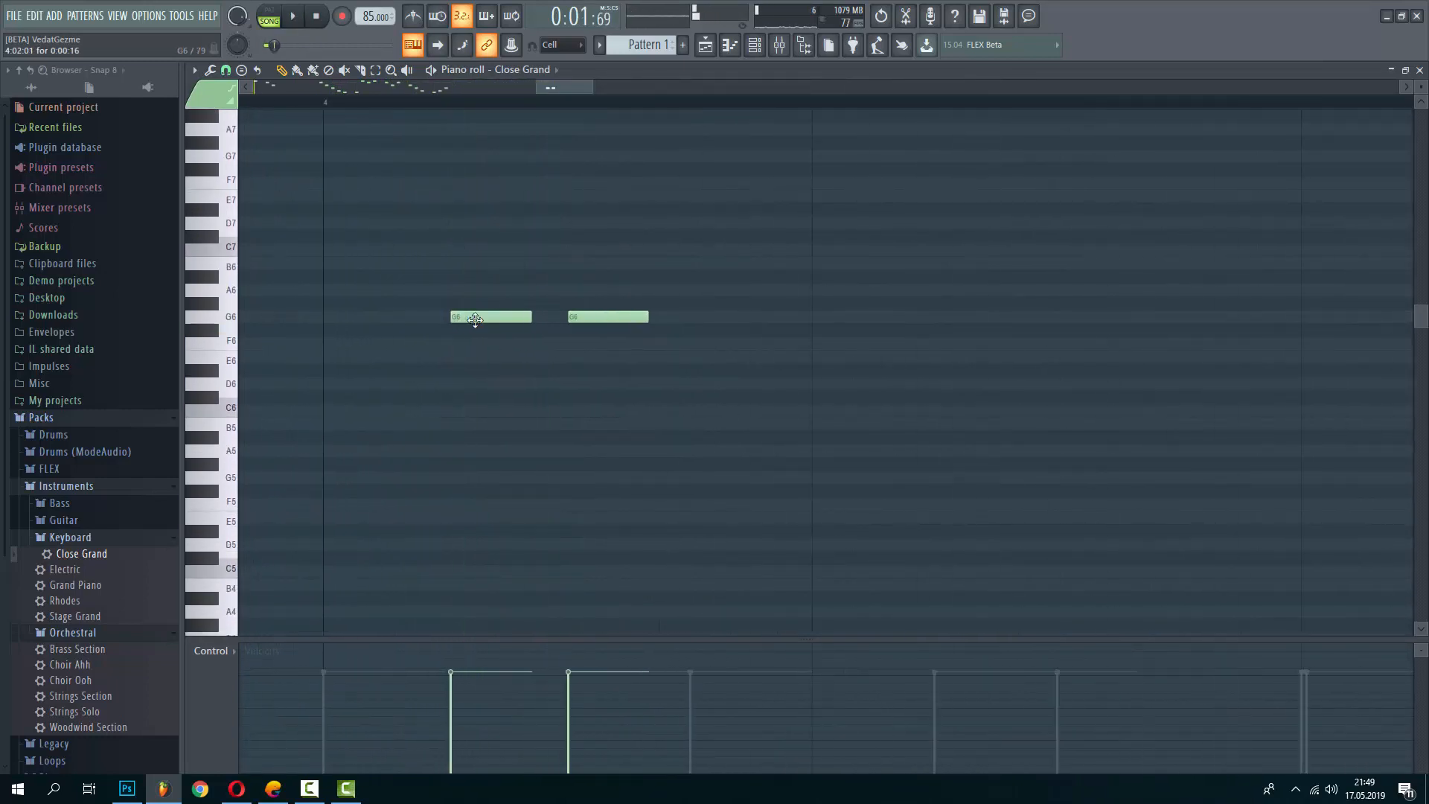
{"action": "double_click", "coordinate": [469, 320]}
{"action": "key", "text": "Escape"}
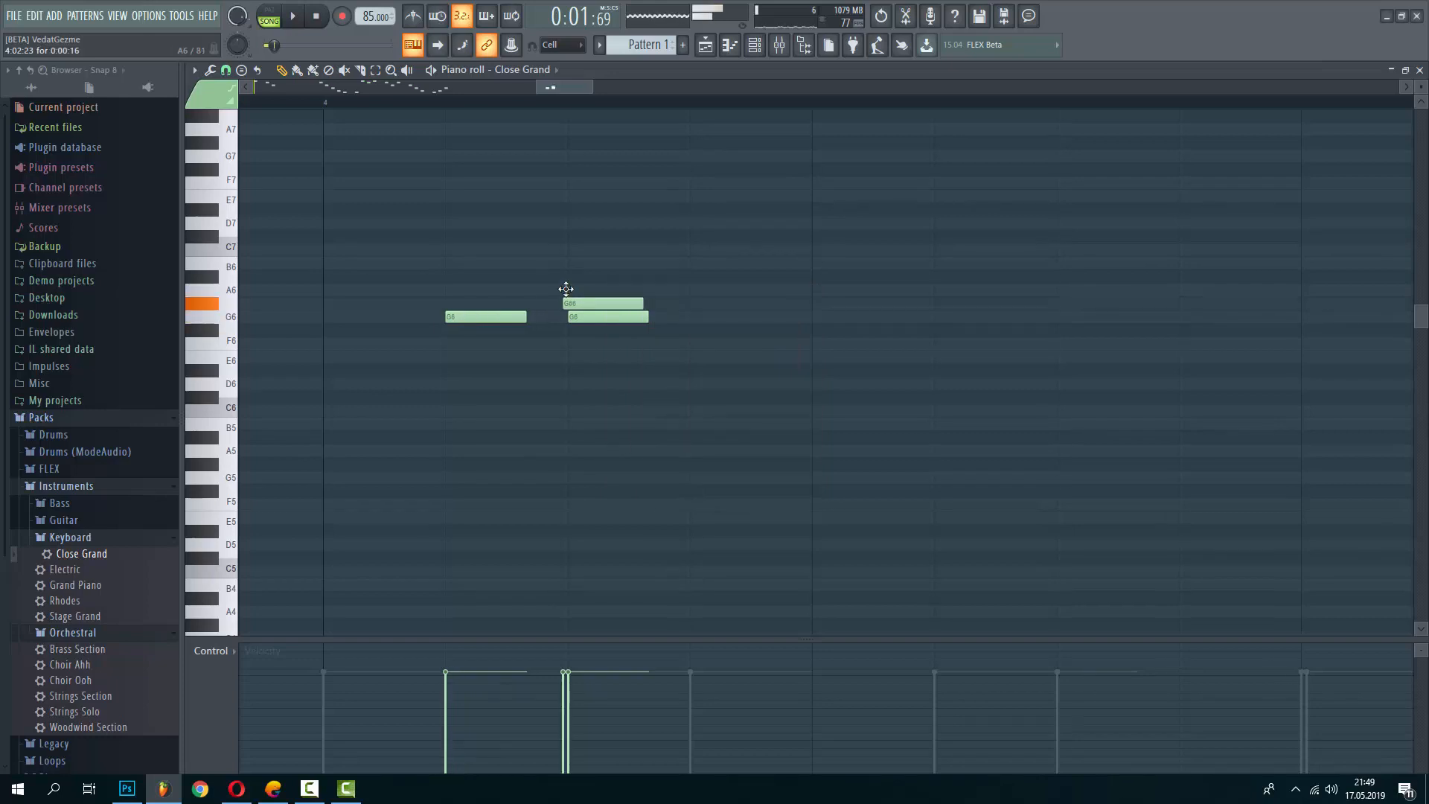
{"action": "mouse_move", "coordinate": [566, 289]}
{"action": "left_mouse_down"}
{"action": "mouse_move", "coordinate": [568, 263]}
{"action": "mouse_move", "coordinate": [570, 289]}
{"action": "left_mouse_up"}
{"action": "double_click", "coordinate": [689, 251]}
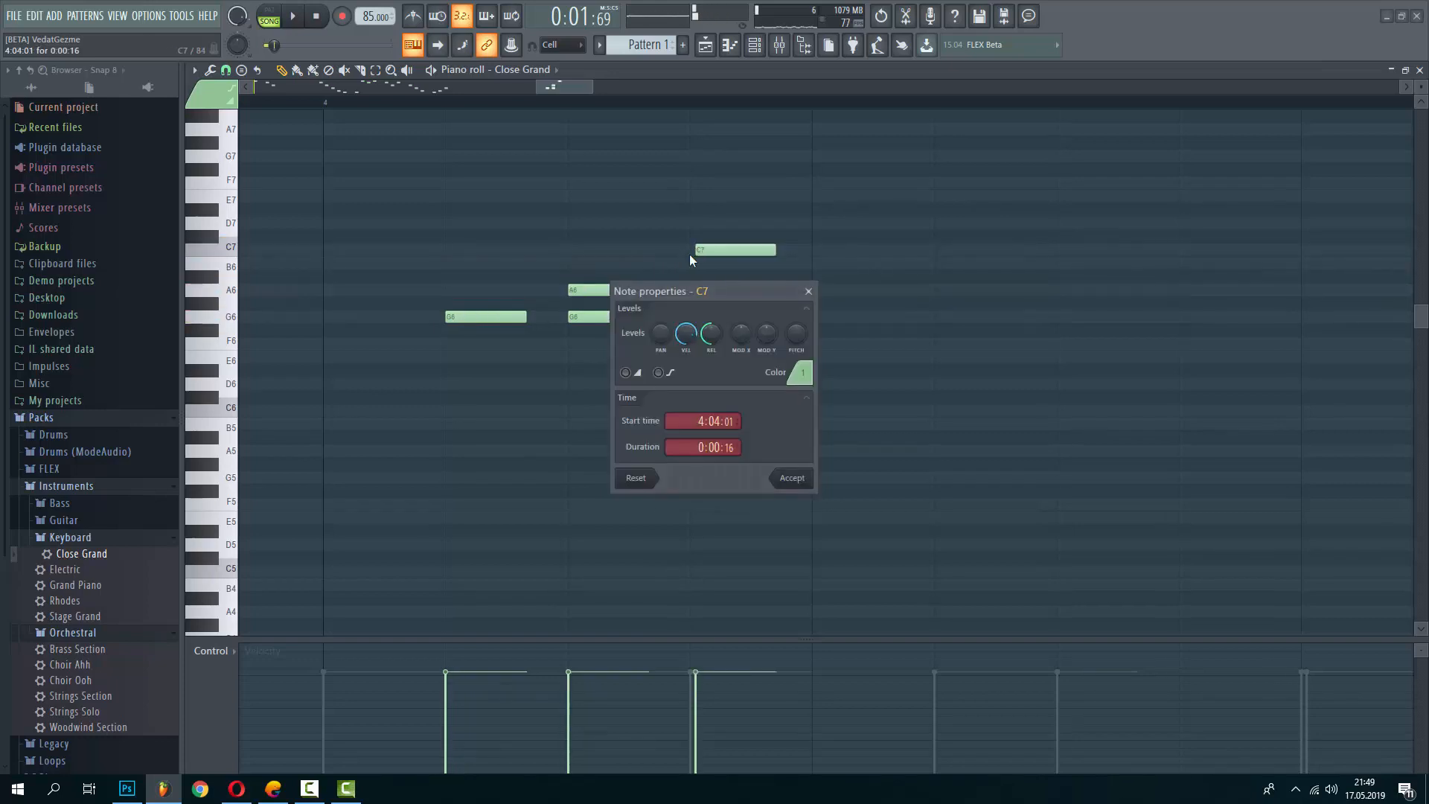
{"action": "key", "text": "Escape"}
{"action": "left_click", "coordinate": [695, 262]}
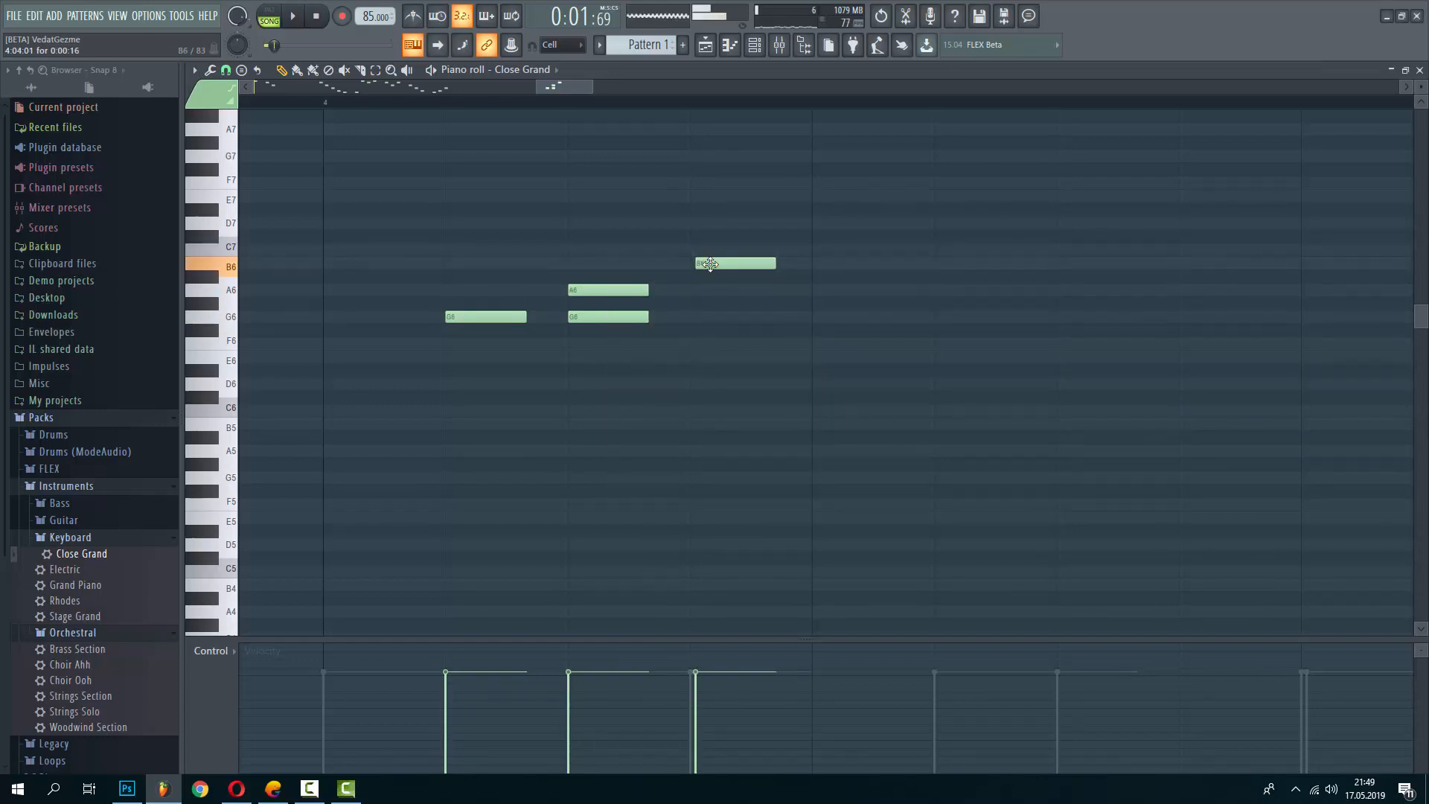
{"action": "right_click", "coordinate": [612, 319]}
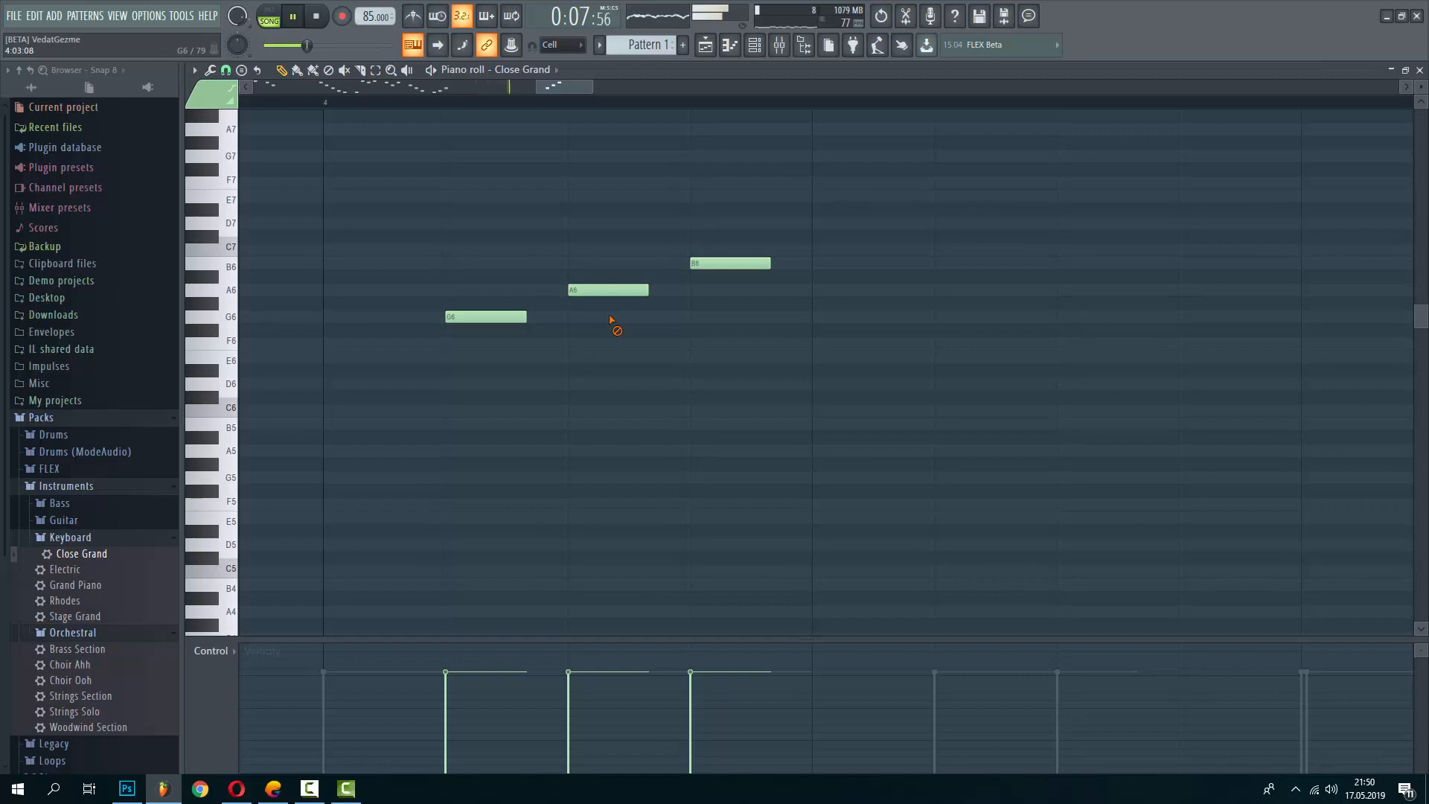
{"action": "key", "text": "space"}
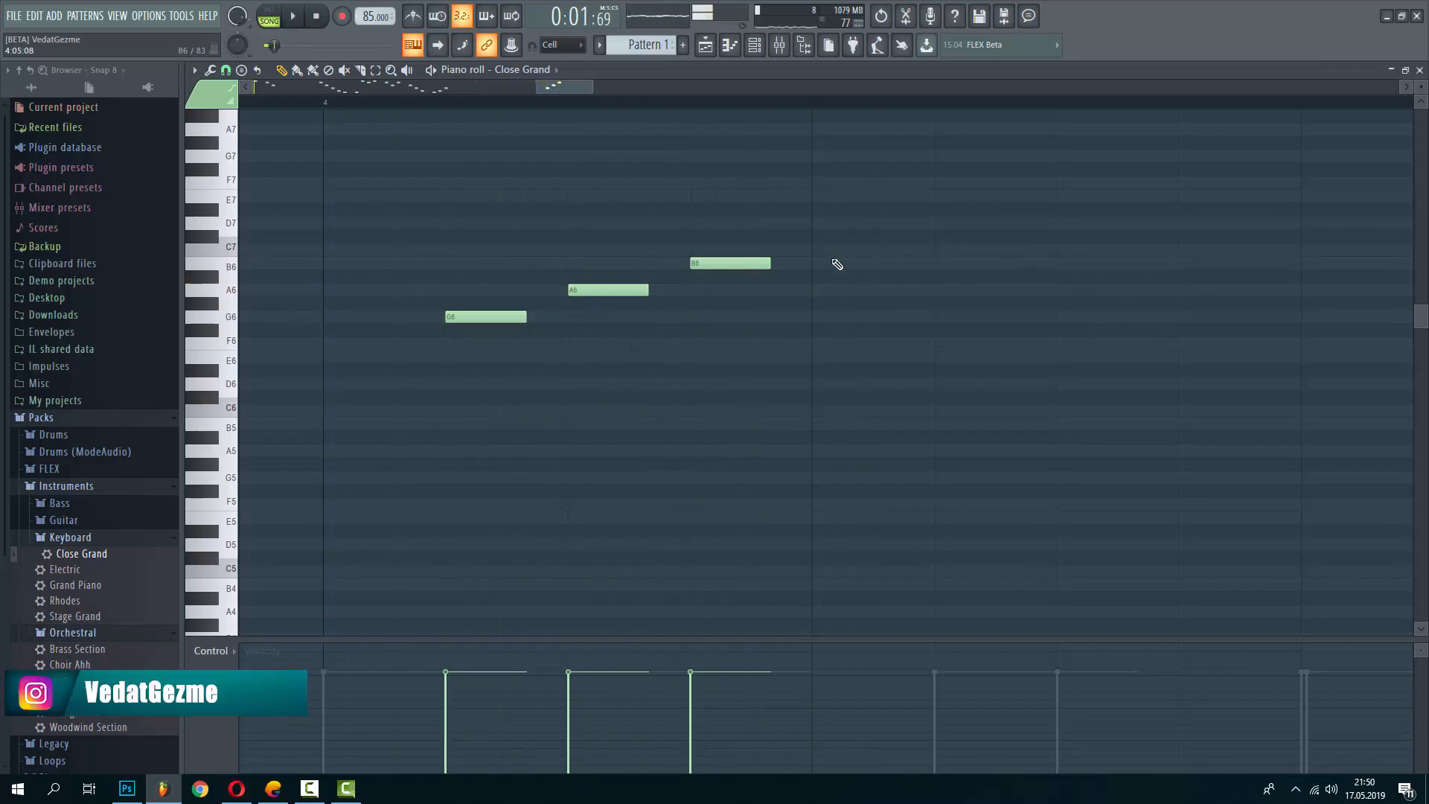
Try continuing the bar 4 run with C#7, B6 and A6 notes on steps 5 to 7 and play it back
{"action": "left_click_drag", "start_coordinate": [809, 220], "coordinate": [814, 240]}
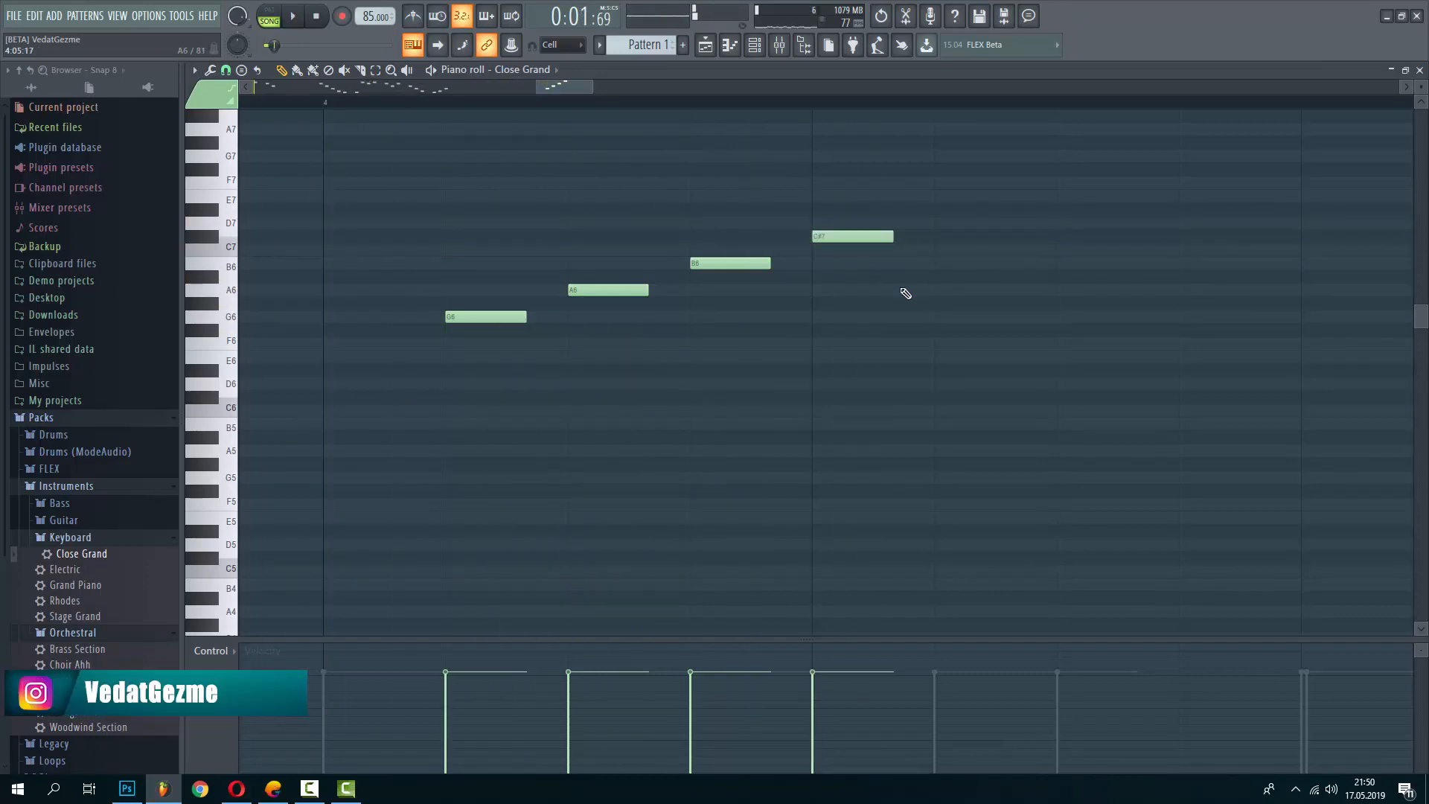
{"action": "left_click_drag", "start_coordinate": [942, 278], "coordinate": [956, 273]}
{"action": "left_click_drag", "start_coordinate": [1049, 303], "coordinate": [1056, 290]}
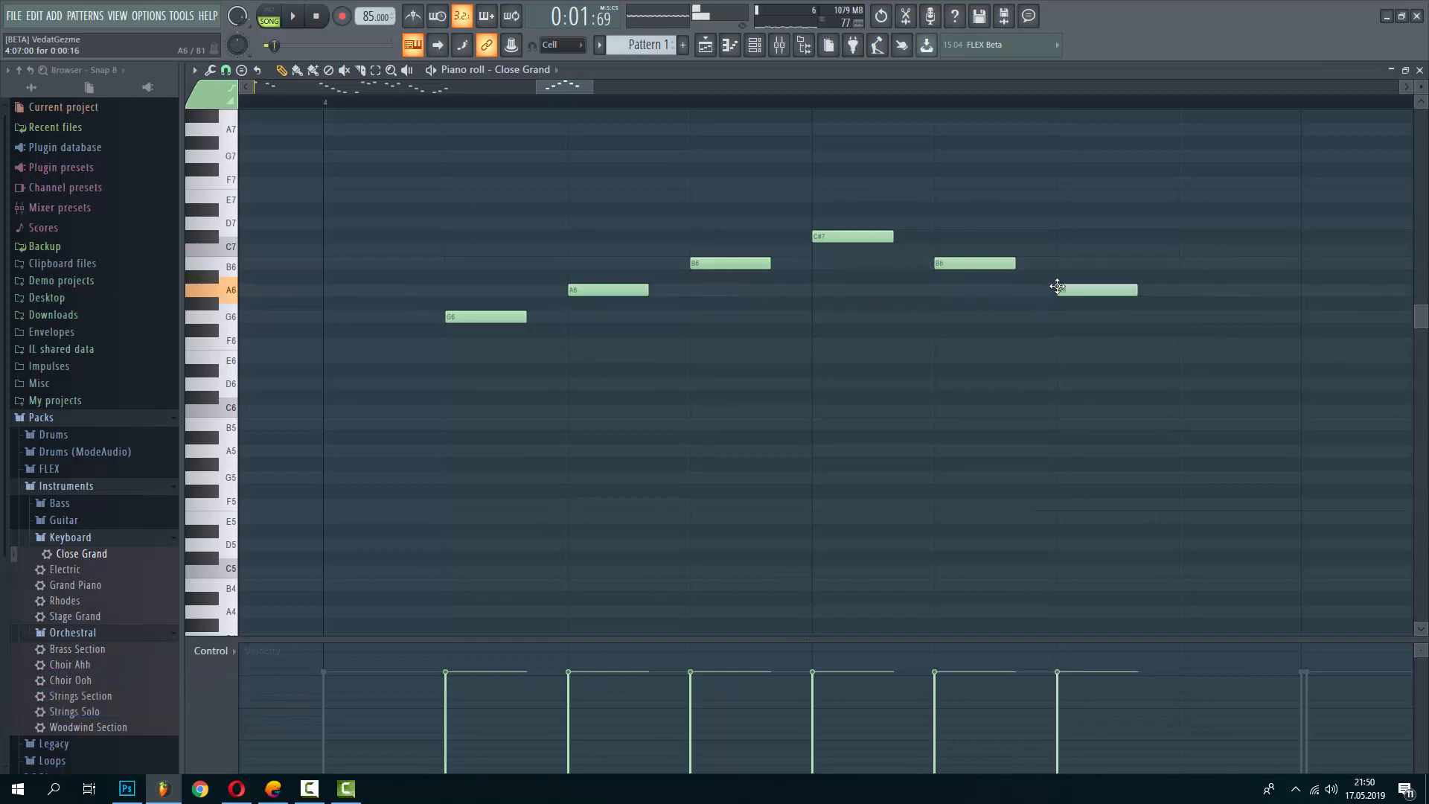
{"action": "key", "text": "space"}
{"action": "scroll", "coordinate": [511, 315], "scroll_direction": "down", "scroll_amount": 6}
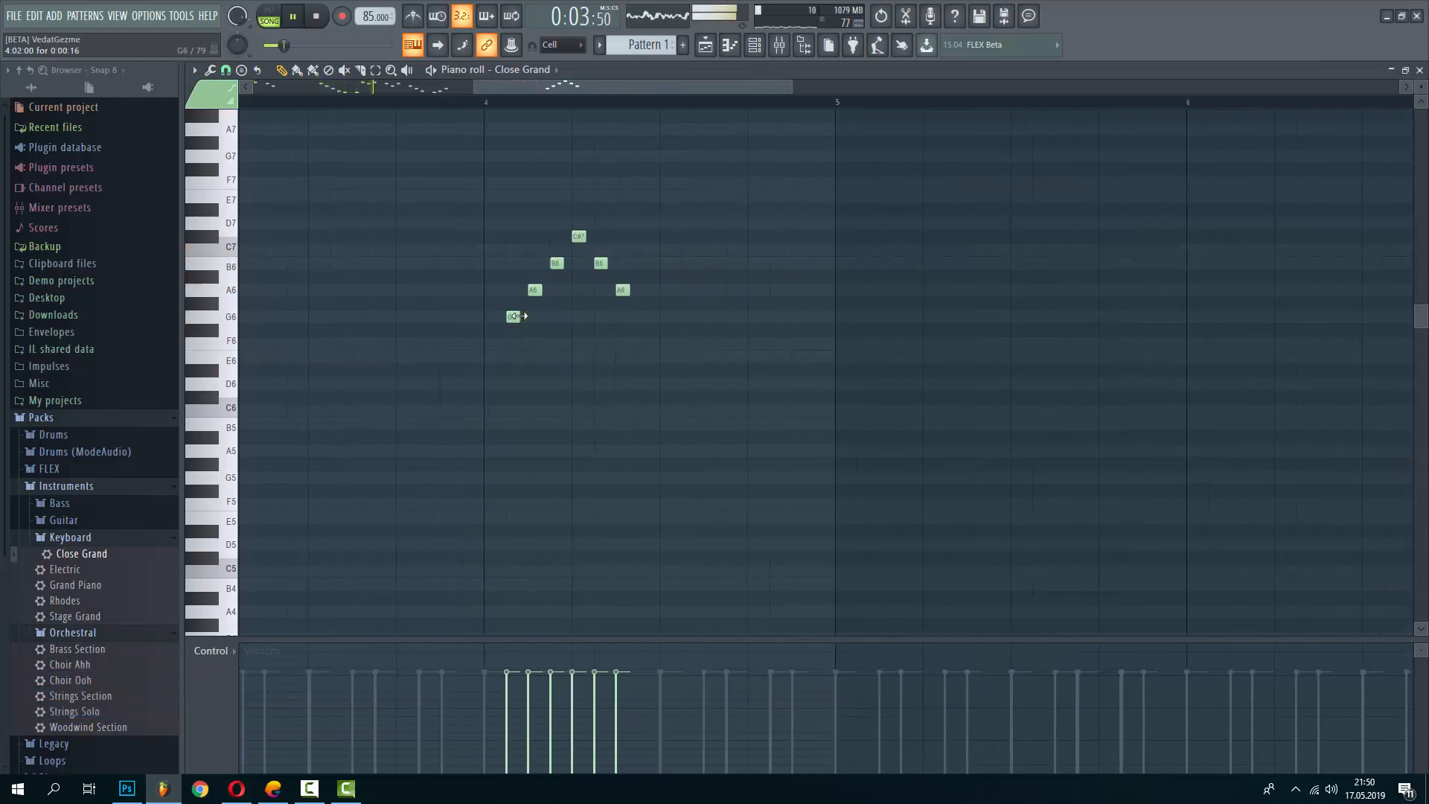
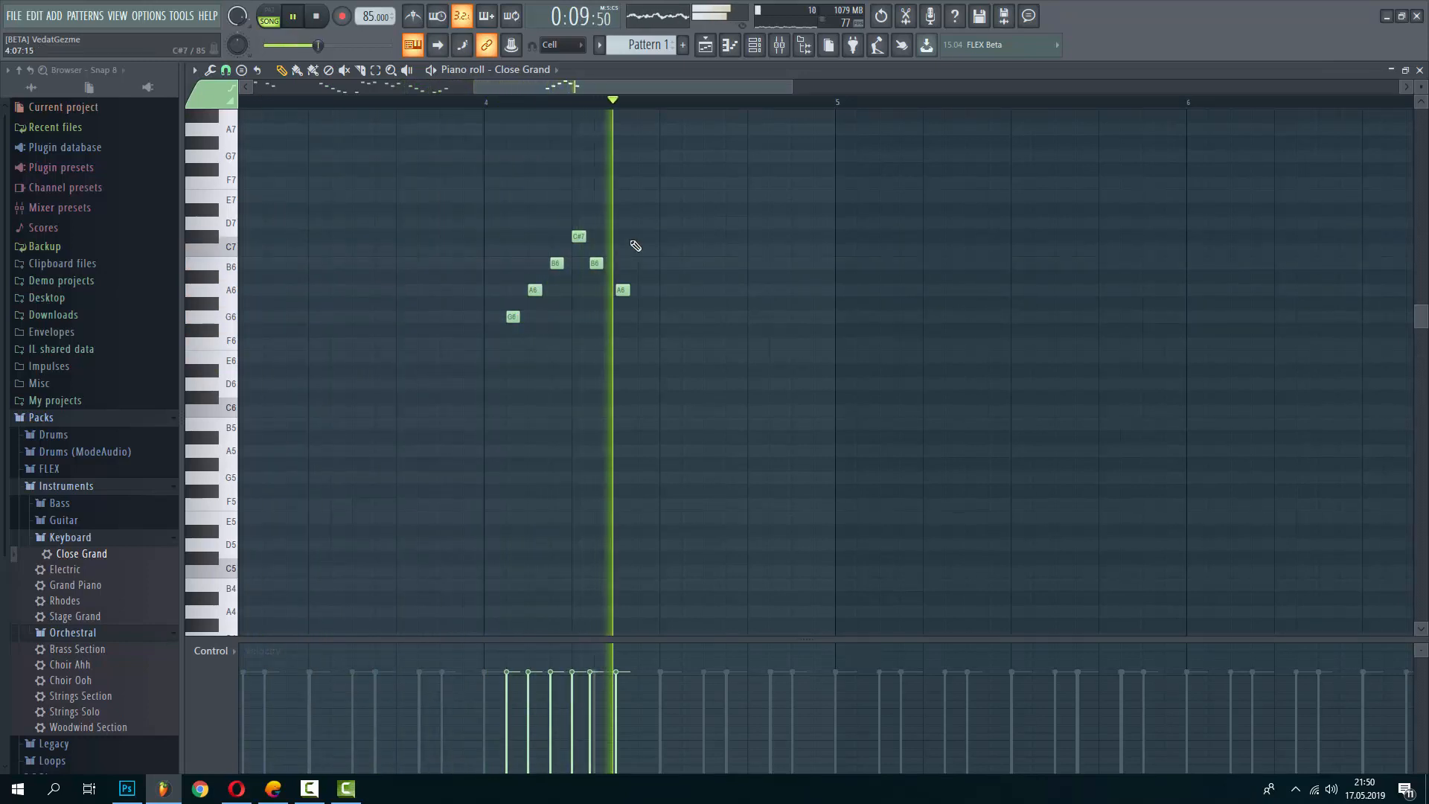
{"action": "key", "text": "space"}
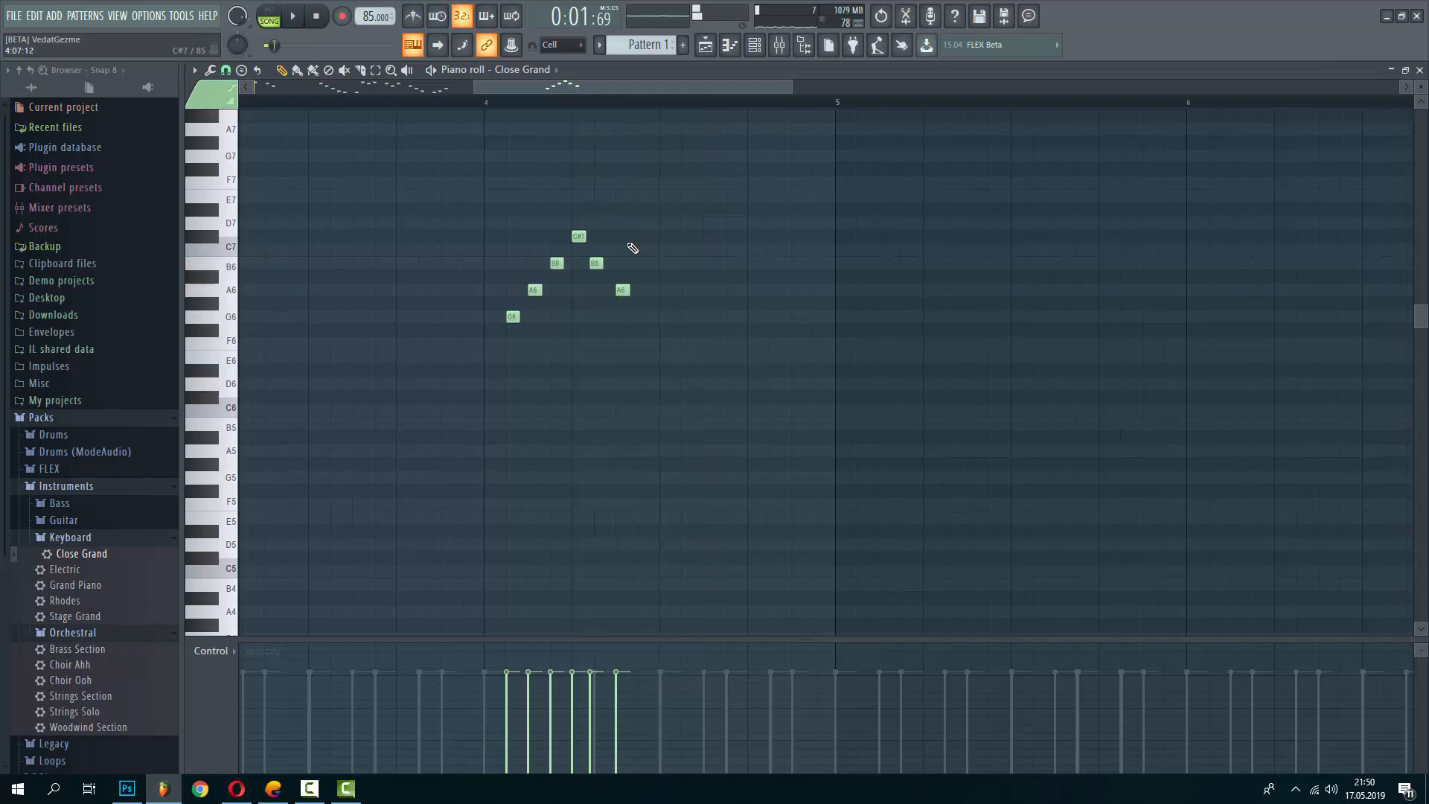
Remove the B6 and A6 notes that follow the C#7 in bar 4 and listen to the remaining run
{"action": "key", "text": "ctrl+alt+z"}
{"action": "left_click", "coordinate": [599, 263]}
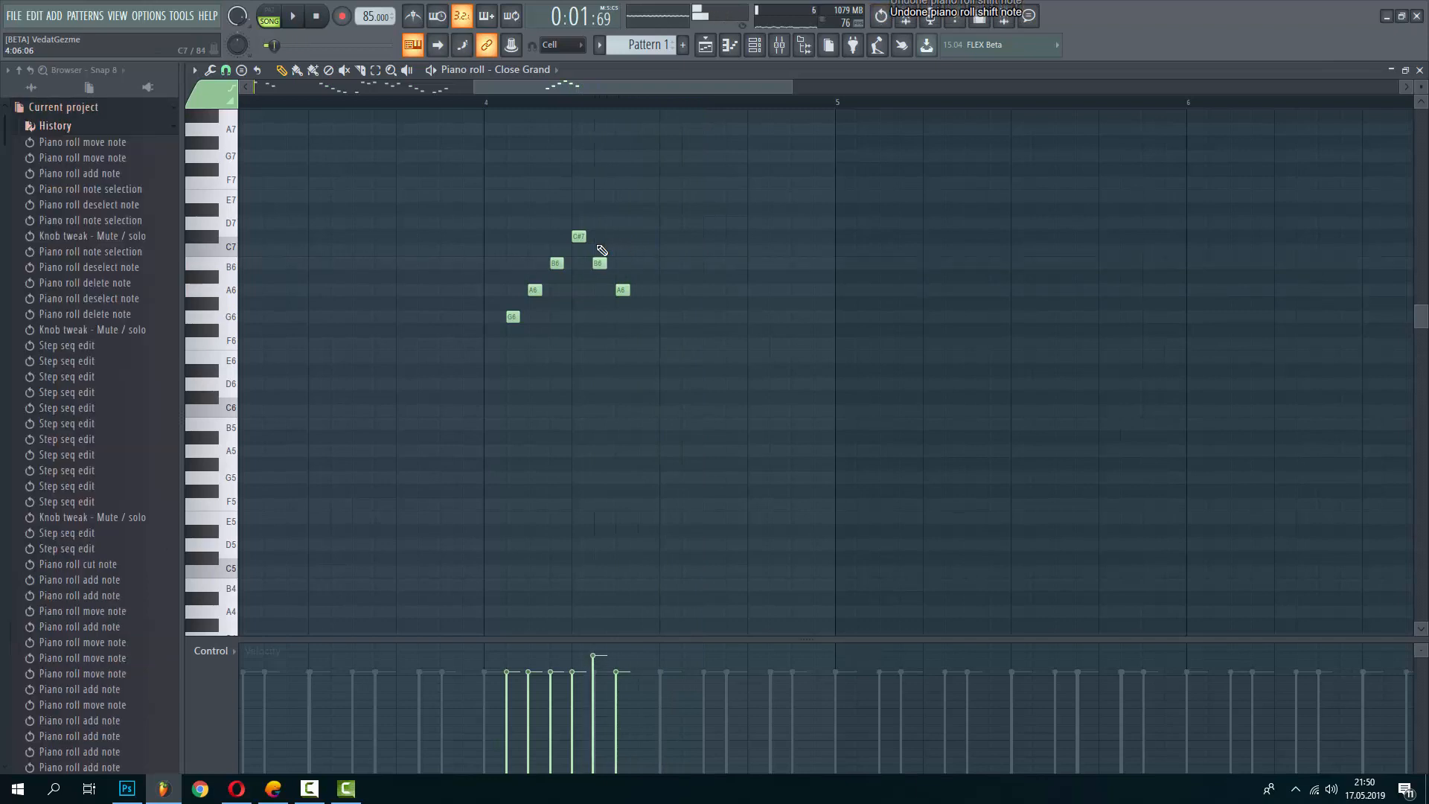
{"action": "right_click", "coordinate": [602, 264]}
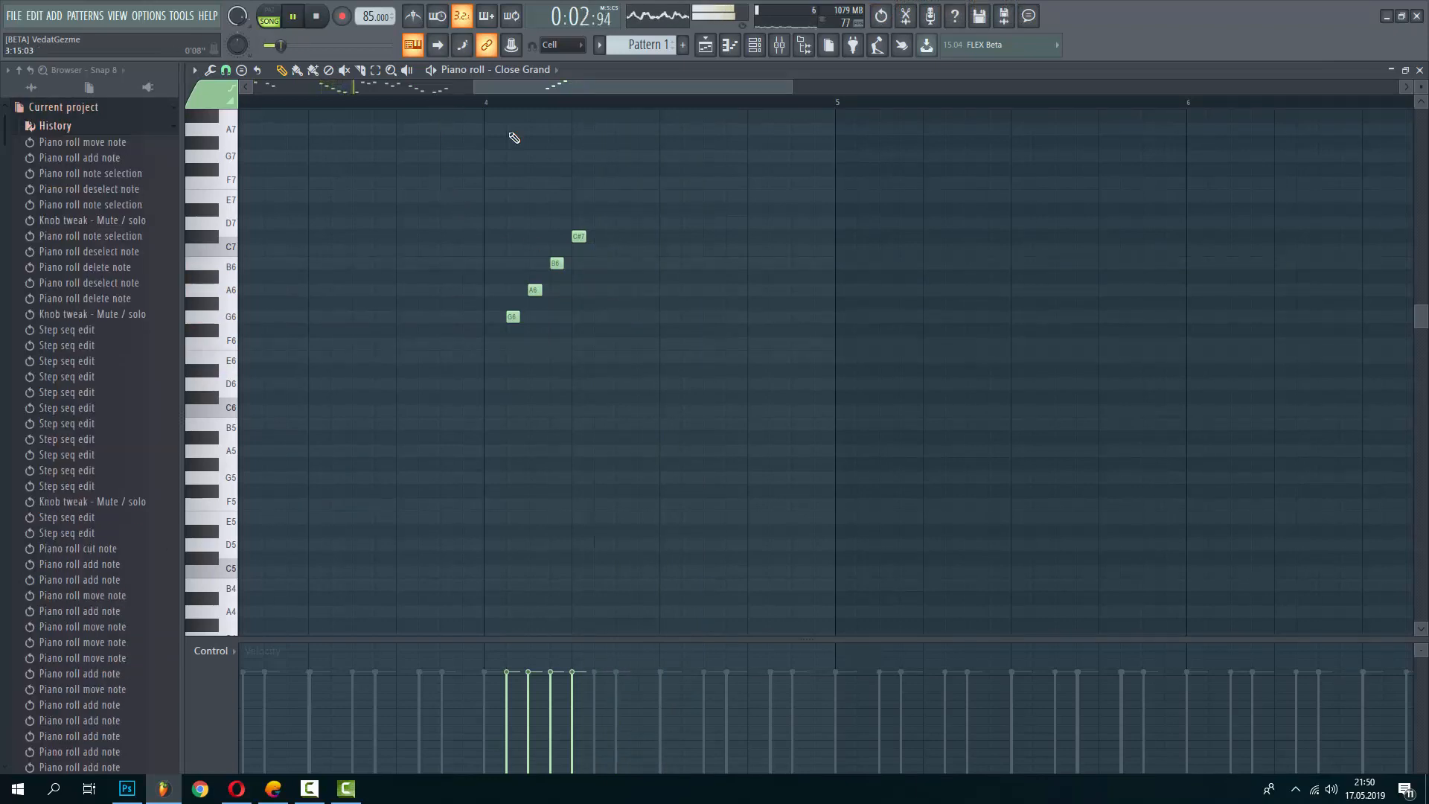
{"action": "scroll", "coordinate": [514, 138], "scroll_direction": "up", "scroll_amount": 5, "text": "ctrl"}
{"action": "left_click", "coordinate": [386, 102]}
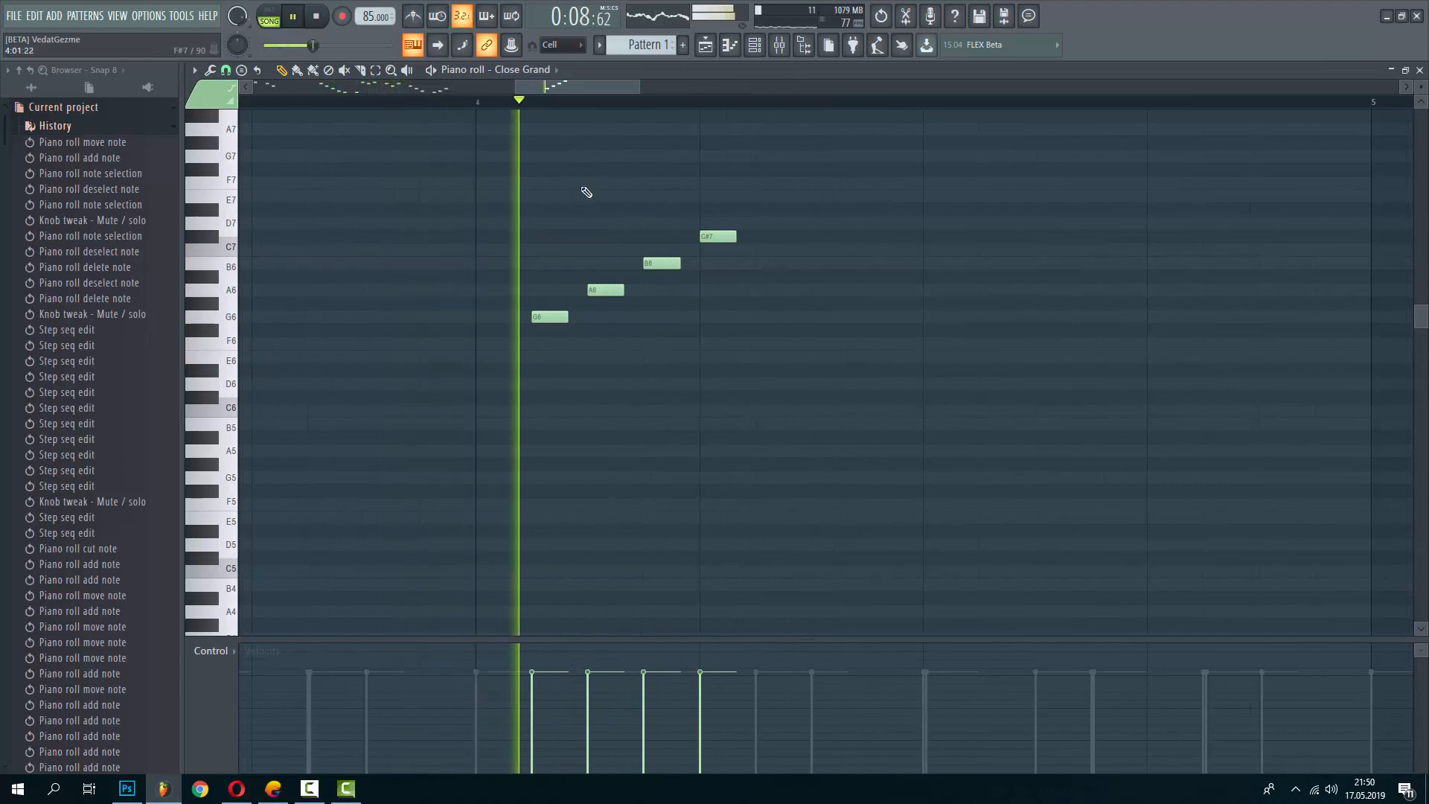
{"action": "scroll", "coordinate": [592, 195], "scroll_direction": "down", "scroll_amount": 2, "text": "ctrl"}
{"action": "scroll", "coordinate": [728, 260], "scroll_direction": "up", "scroll_amount": 3, "text": "ctrl"}
Replace the C#7 note on step 5 of bar 4 with a C7
{"action": "key", "text": "space"}
{"action": "left_click", "coordinate": [545, 252]}
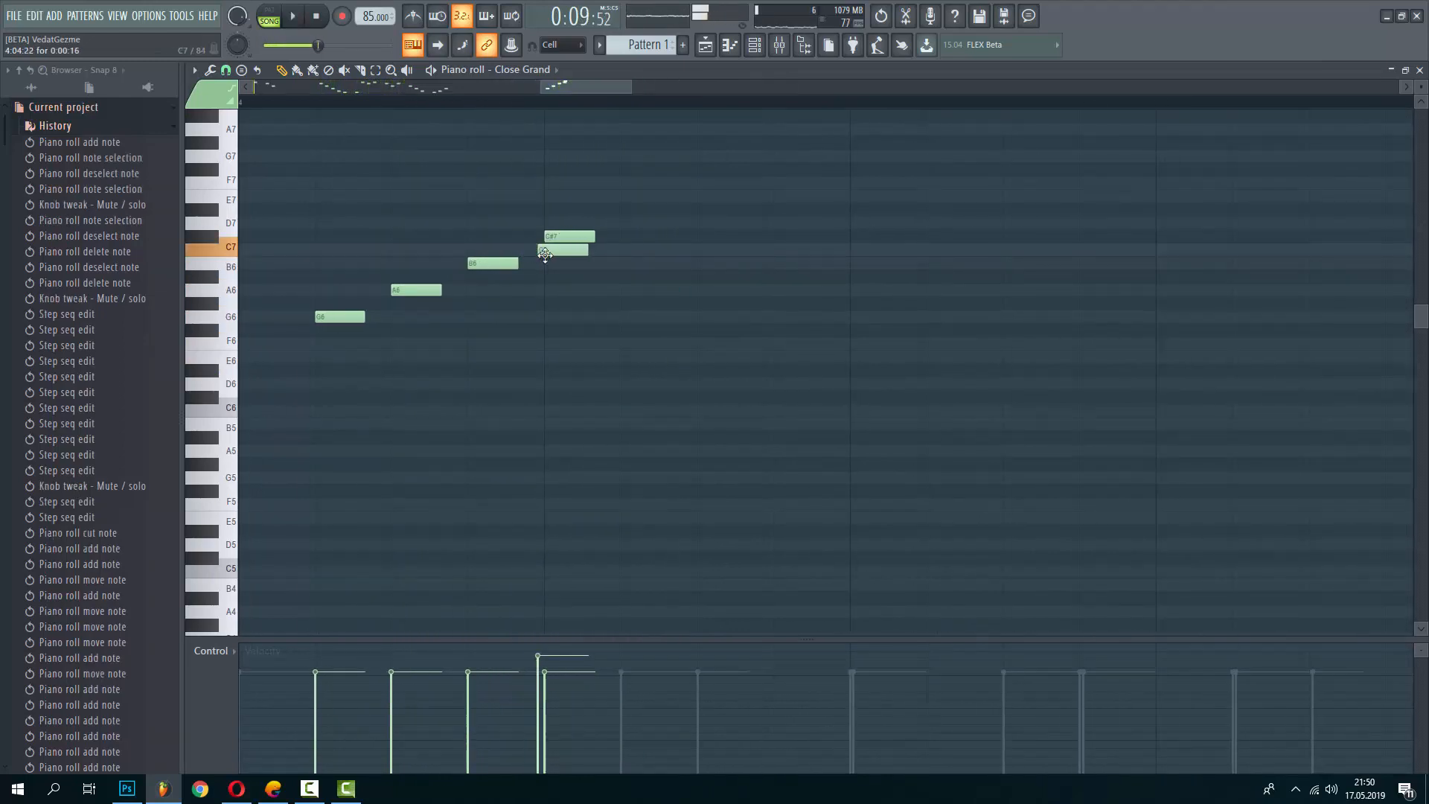
{"action": "left_click", "coordinate": [543, 255]}
{"action": "left_click_drag", "start_coordinate": [565, 233], "coordinate": [724, 264]}
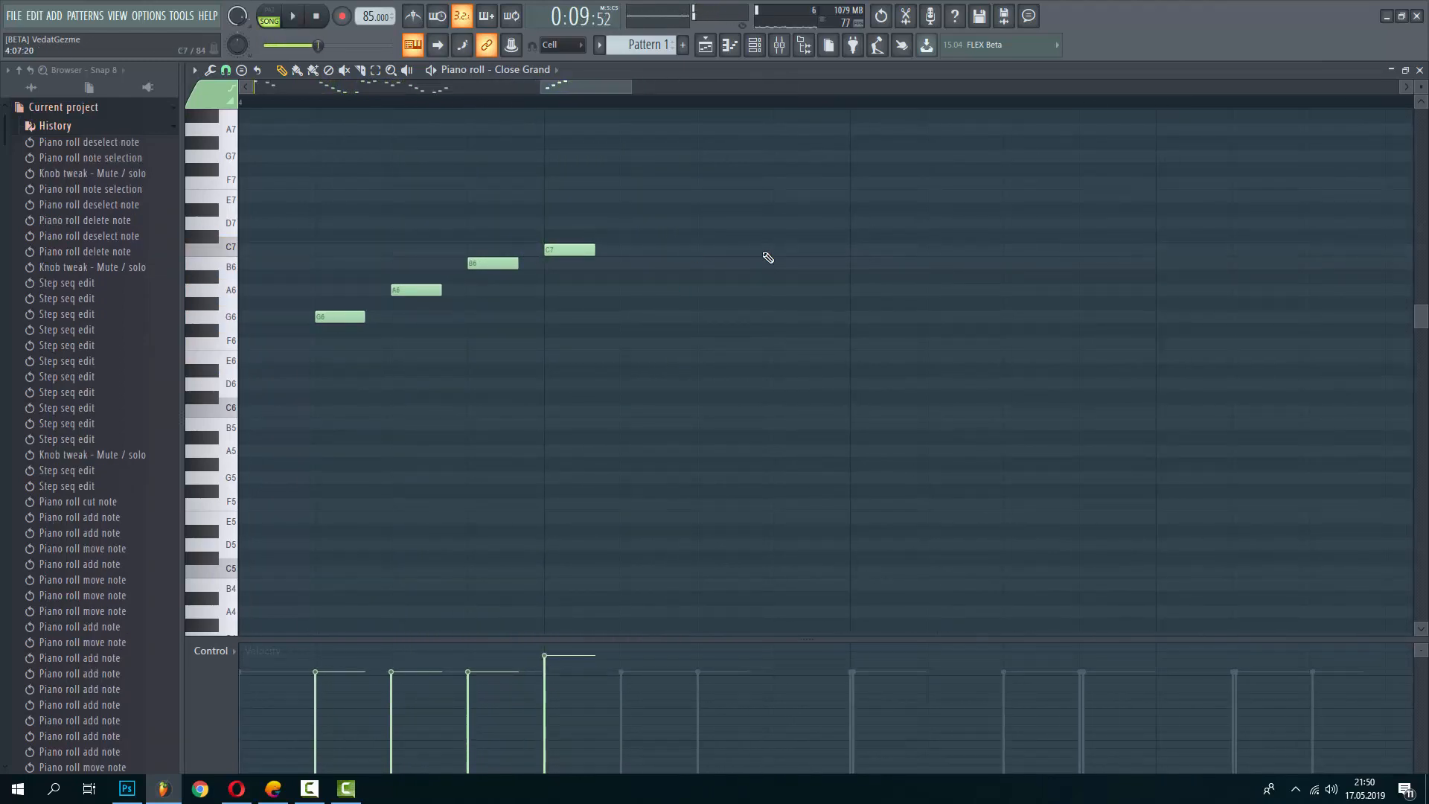
Continue the bar 4 phrase with B6, A6, B6, A6 and G6 notes on steps 7, 8, 9, 11 and 12
{"action": "left_click", "coordinate": [708, 264]}
{"action": "left_click", "coordinate": [785, 290]}
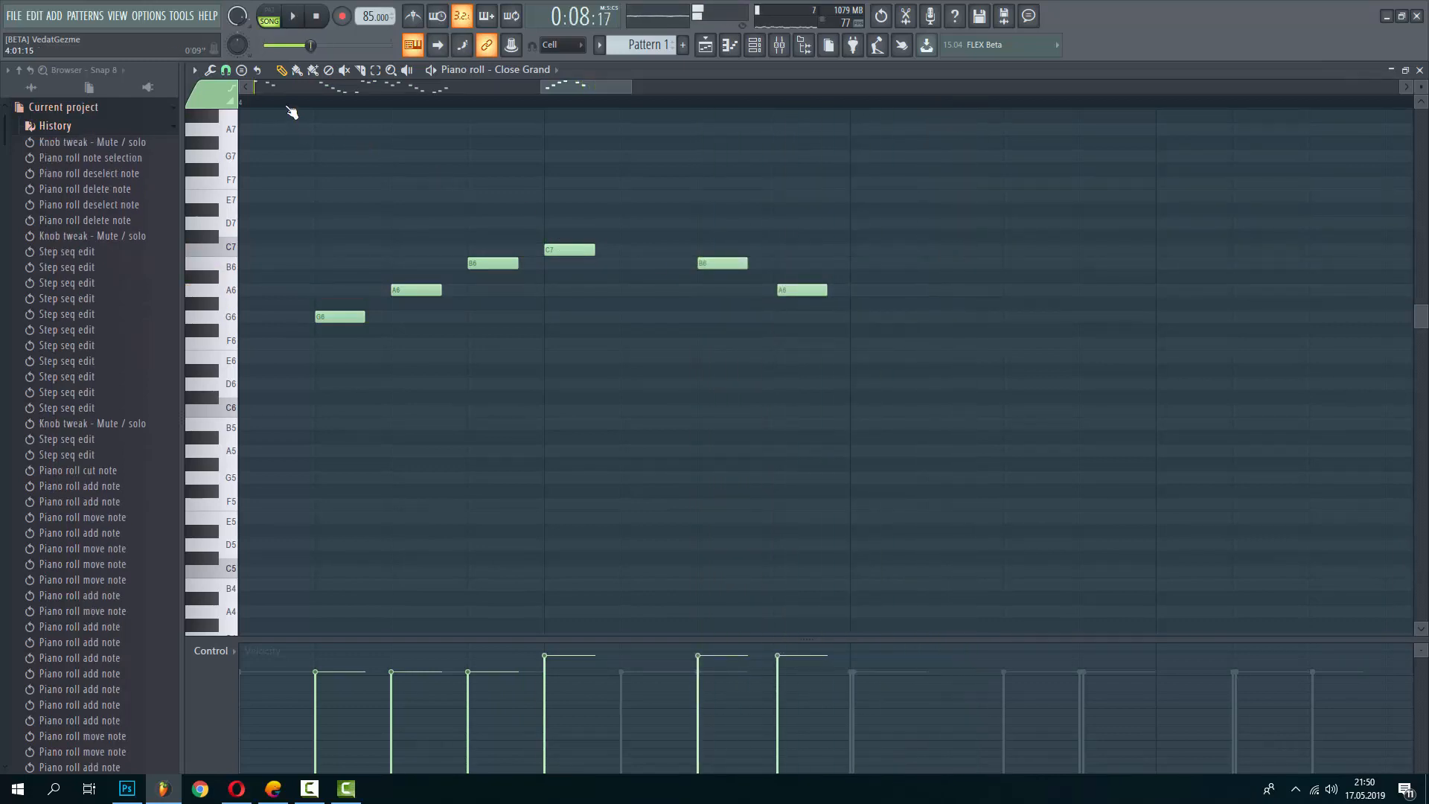
{"action": "scroll", "coordinate": [449, 156], "scroll_direction": "down", "scroll_amount": 2, "text": "ctrl"}
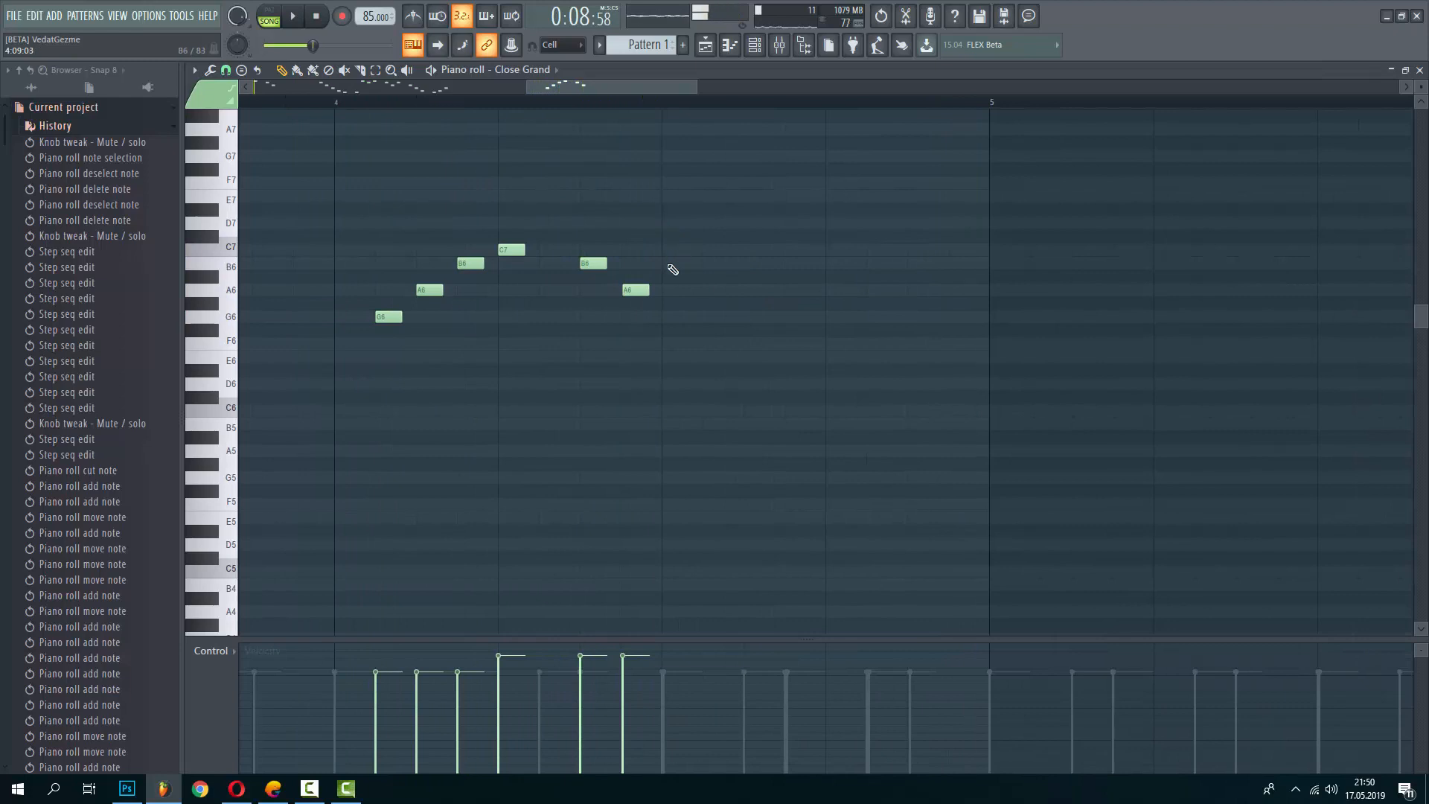
{"action": "left_click", "coordinate": [667, 264]}
{"action": "scroll", "coordinate": [733, 270], "scroll_direction": "up", "scroll_amount": 2, "text": "ctrl"}
{"action": "left_click", "coordinate": [735, 290]}
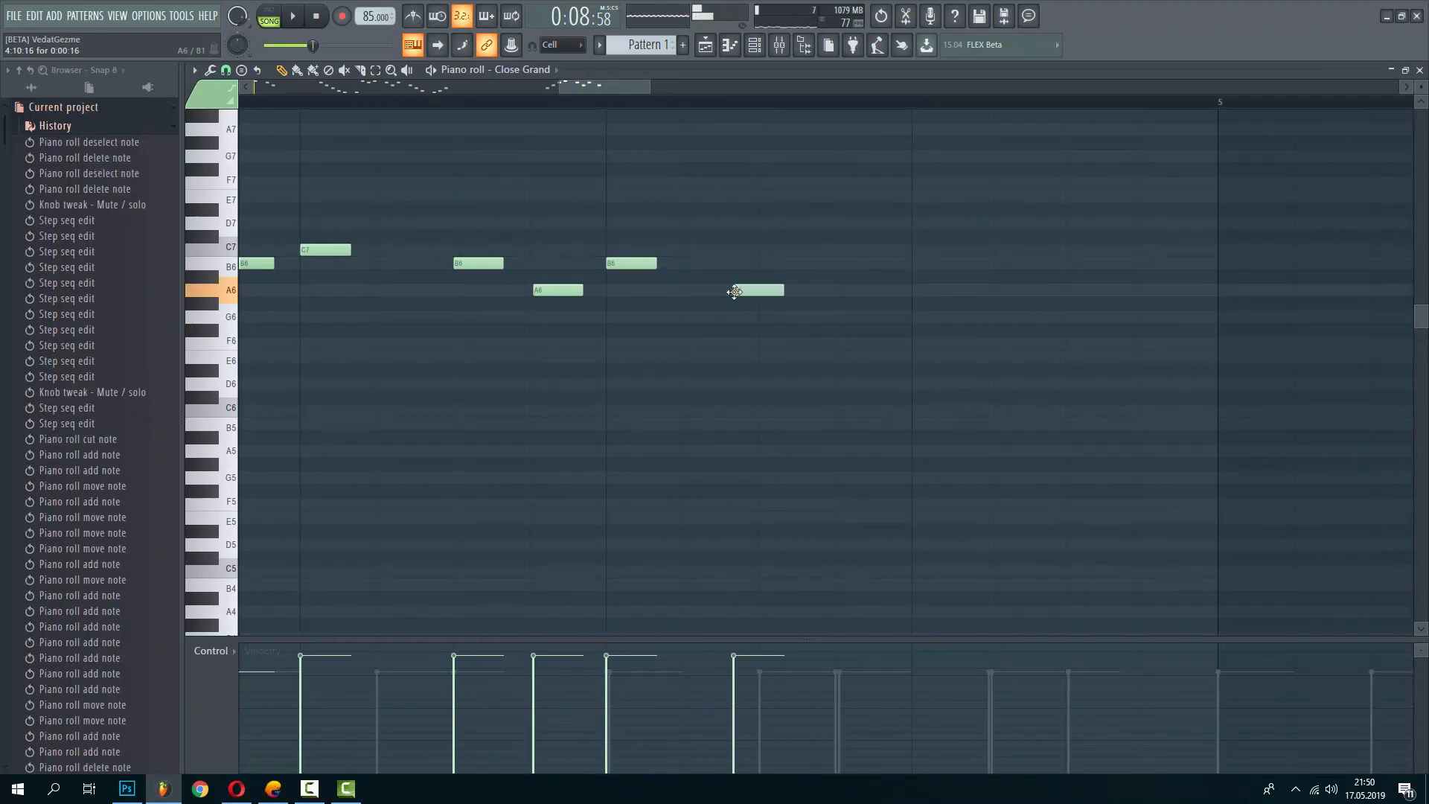
{"action": "left_click", "coordinate": [842, 317]}
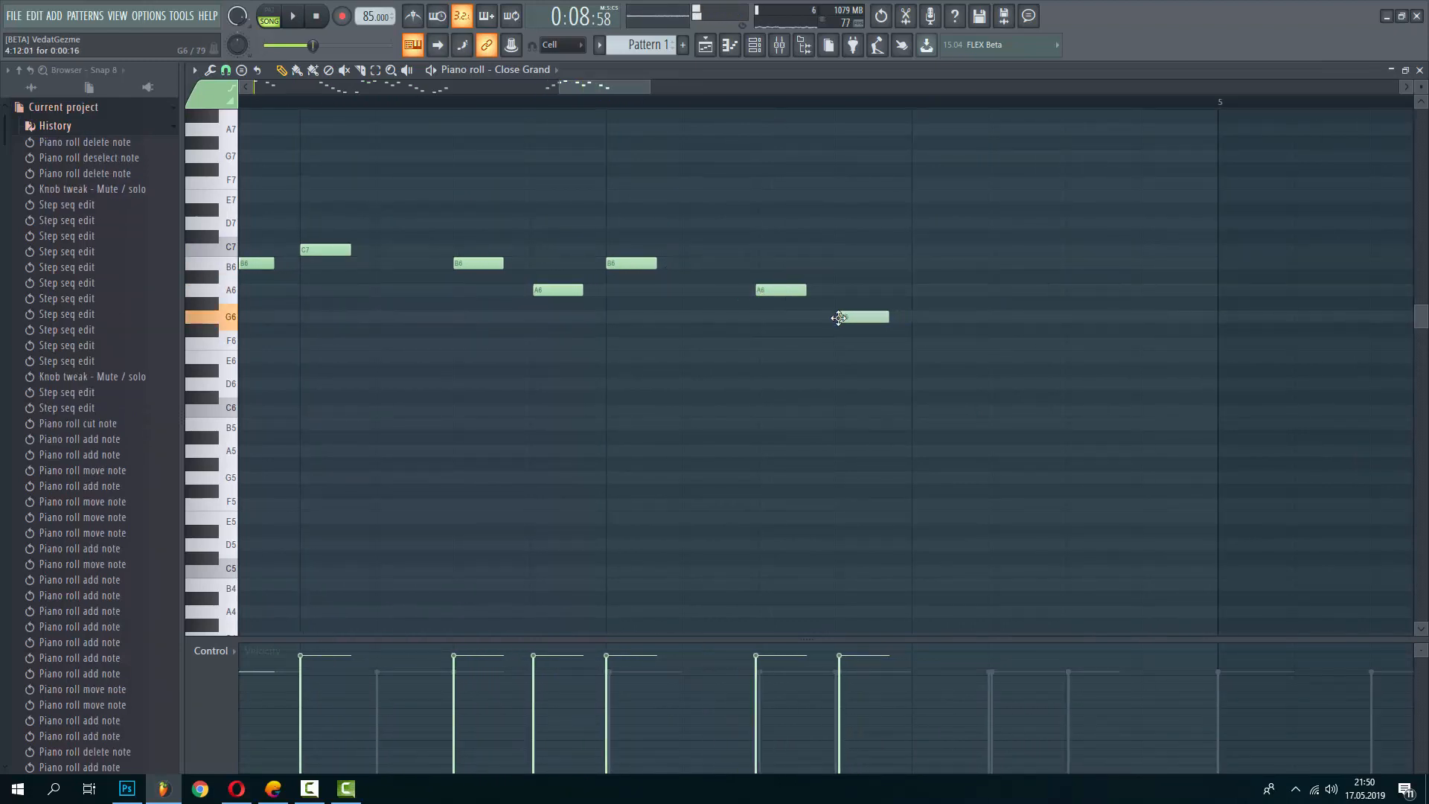
Add a G#6 note on step 13 of bar 4 and play back the end of the phrase
{"action": "scroll", "coordinate": [922, 342], "scroll_direction": "down", "scroll_amount": 2, "text": "ctrl"}
{"action": "key", "text": "space"}
{"action": "left_click", "coordinate": [916, 332]}
{"action": "left_click_drag", "start_coordinate": [912, 311], "coordinate": [914, 300]}
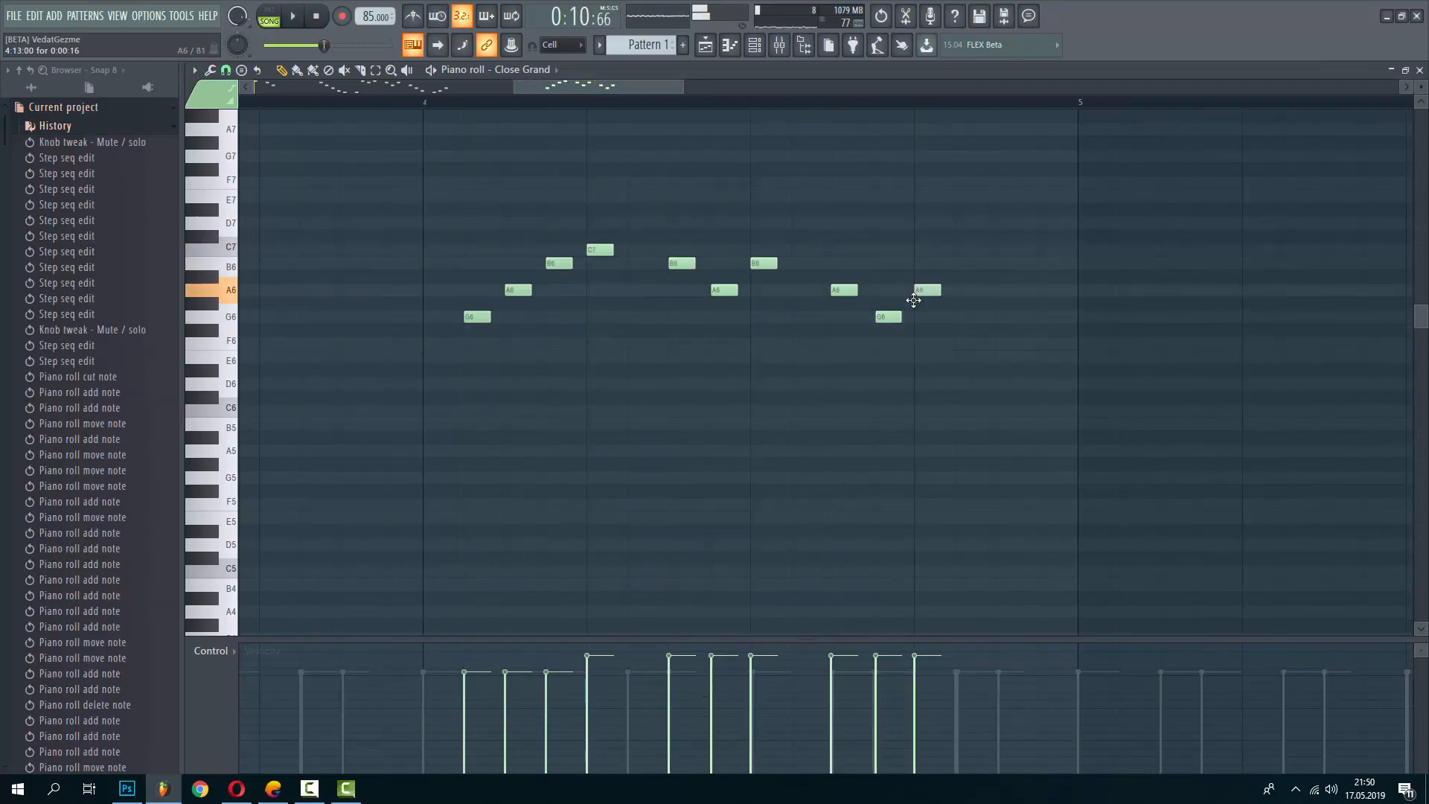
{"action": "key", "text": "space"}
{"action": "scroll", "coordinate": [921, 309], "scroll_direction": "up", "scroll_amount": 2, "text": "ctrl"}
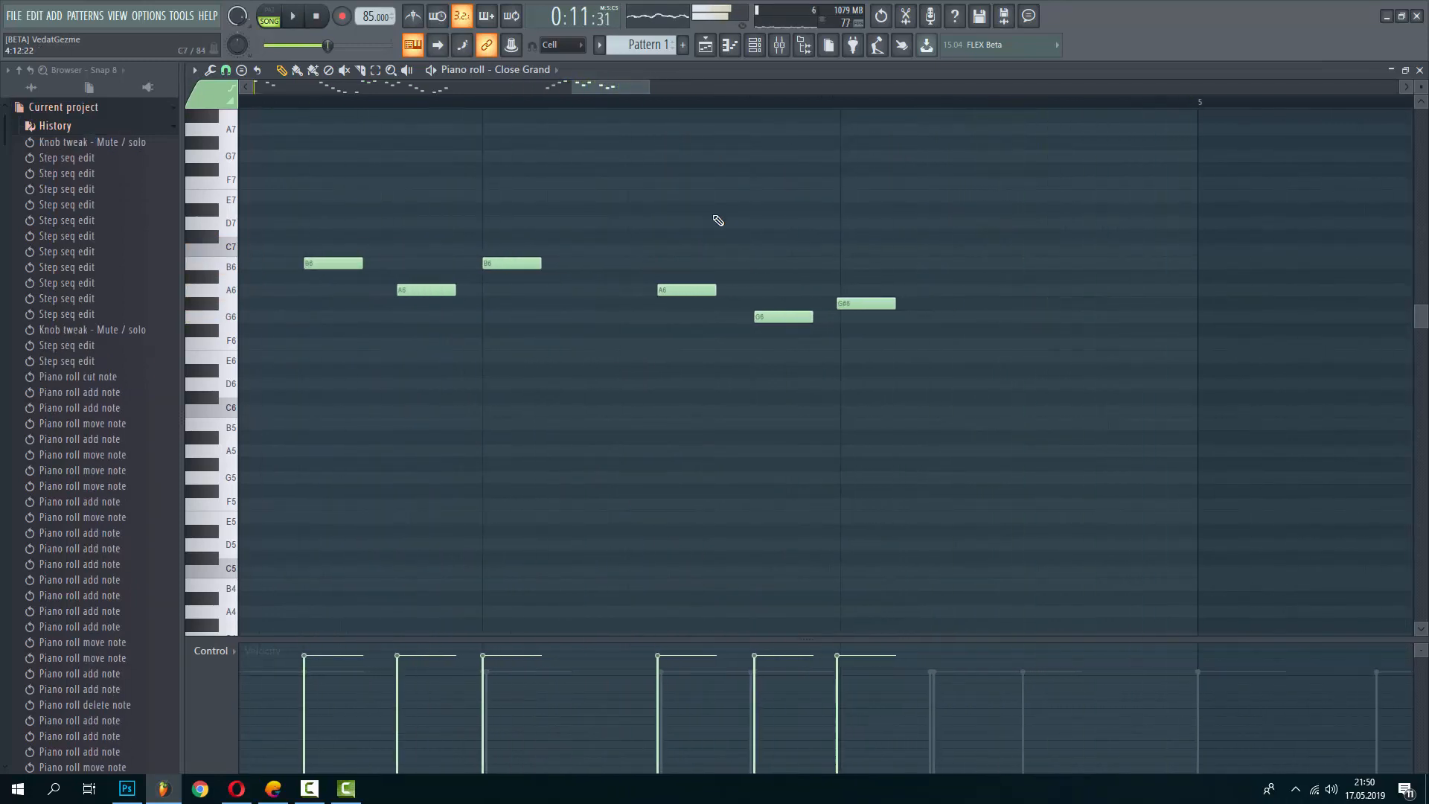
{"action": "scroll", "coordinate": [692, 299], "scroll_direction": "up", "scroll_amount": 2, "text": "ctrl"}
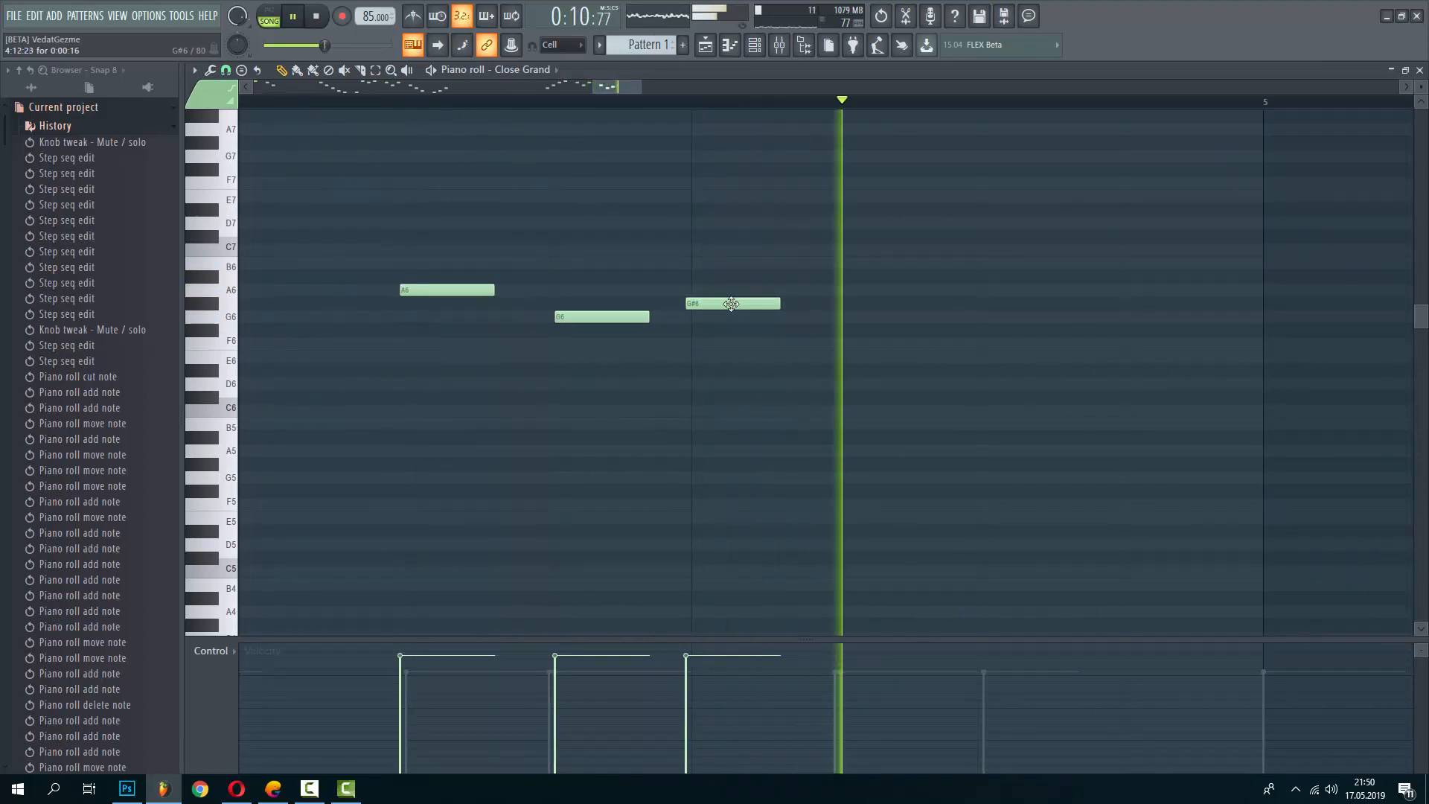
Try the last note of bar 4 at F#6 during playback, and delete that note
{"action": "key", "text": "space"}
{"action": "left_click_drag", "start_coordinate": [711, 306], "coordinate": [714, 340]}
{"action": "key", "text": "space"}
{"action": "scroll", "coordinate": [720, 343], "scroll_direction": "down", "scroll_amount": 2, "text": "ctrl"}
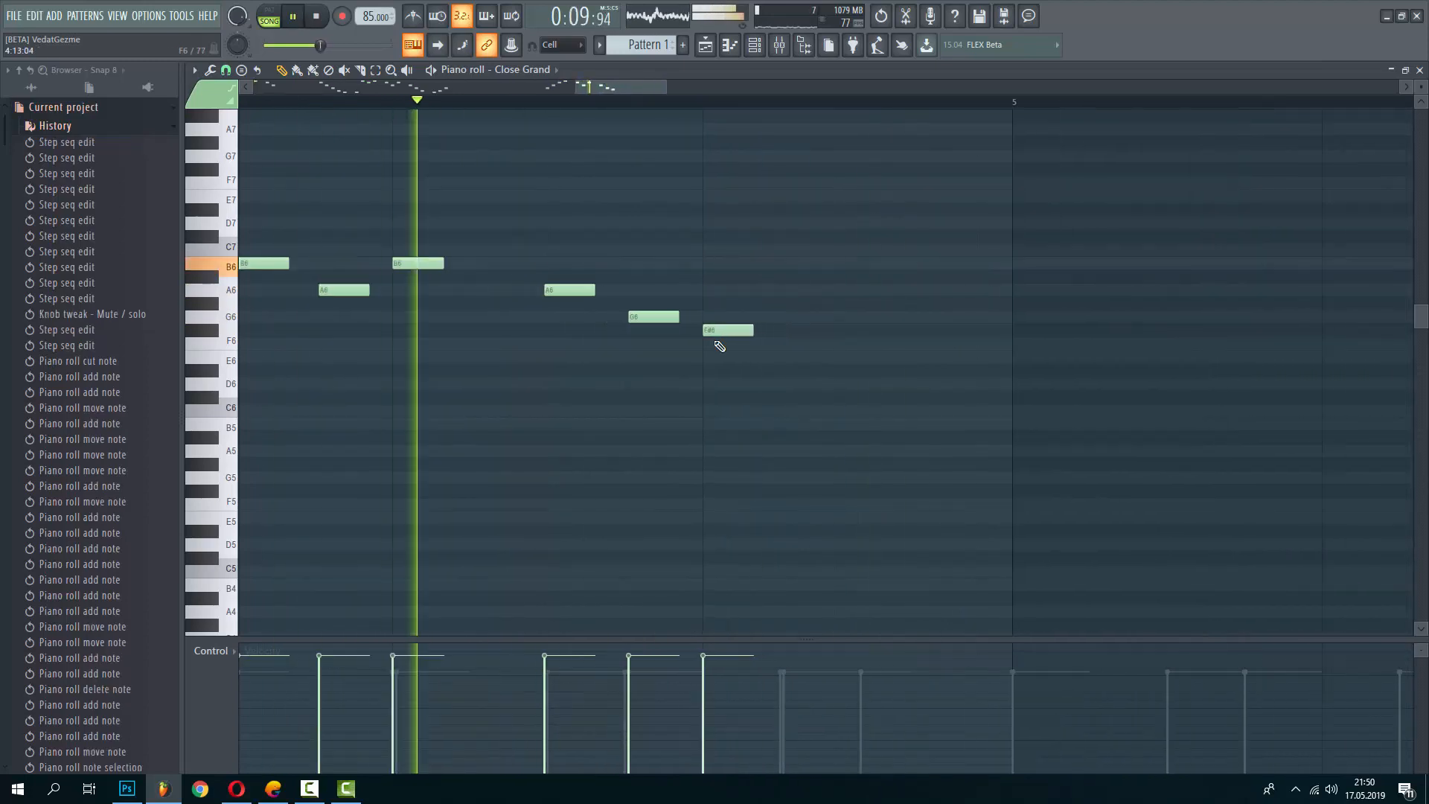
{"action": "right_click", "coordinate": [724, 330]}
{"action": "key", "text": "space"}
{"action": "scroll", "coordinate": [652, 213], "scroll_direction": "down", "scroll_amount": 2, "text": "ctrl"}
{"action": "scroll", "coordinate": [652, 214], "scroll_direction": "down", "scroll_amount": 2, "text": "ctrl"}
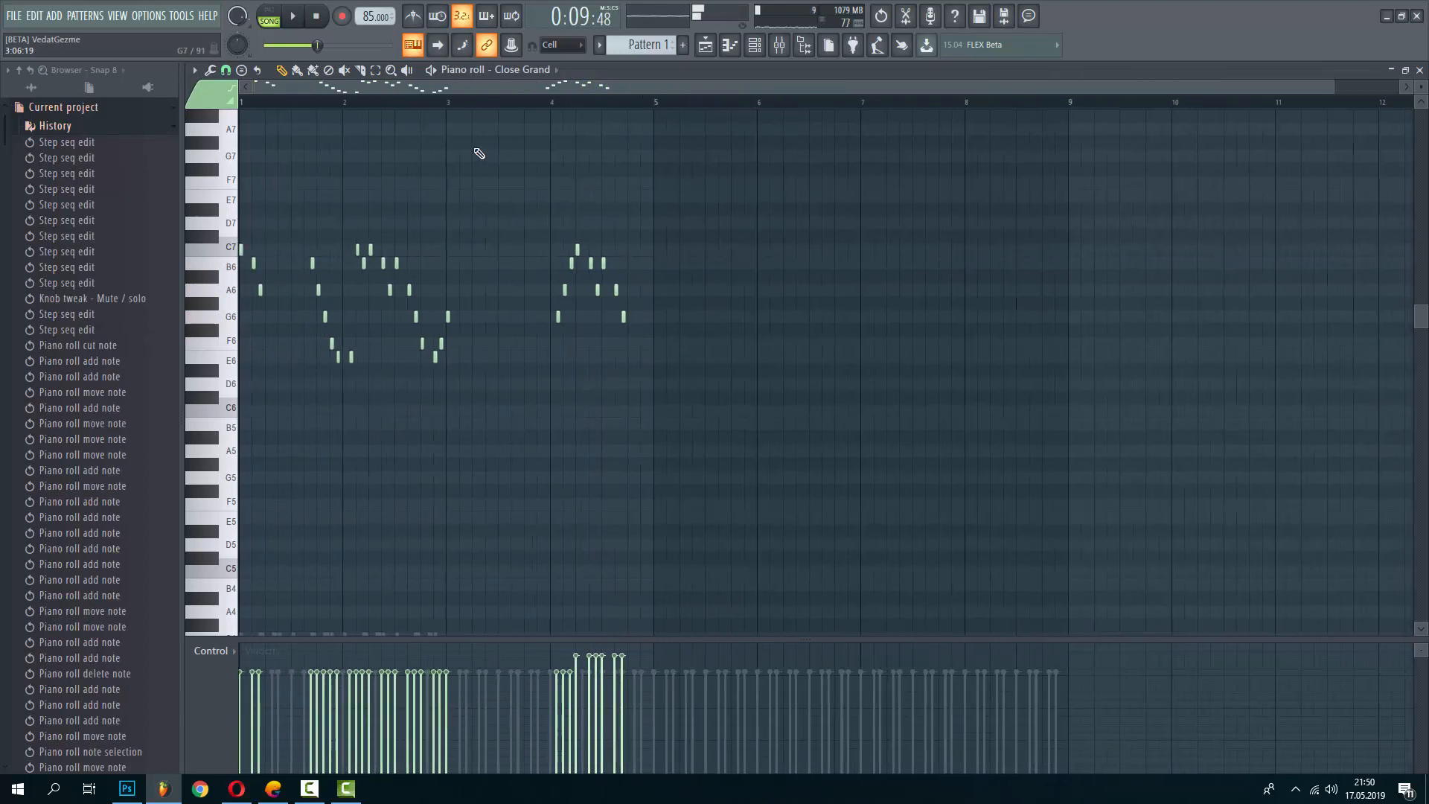
Select all Close Grand notes, level their velocities and listen to the melody through bar 4
{"action": "left_click", "coordinate": [323, 104]}
{"action": "key", "text": "space"}
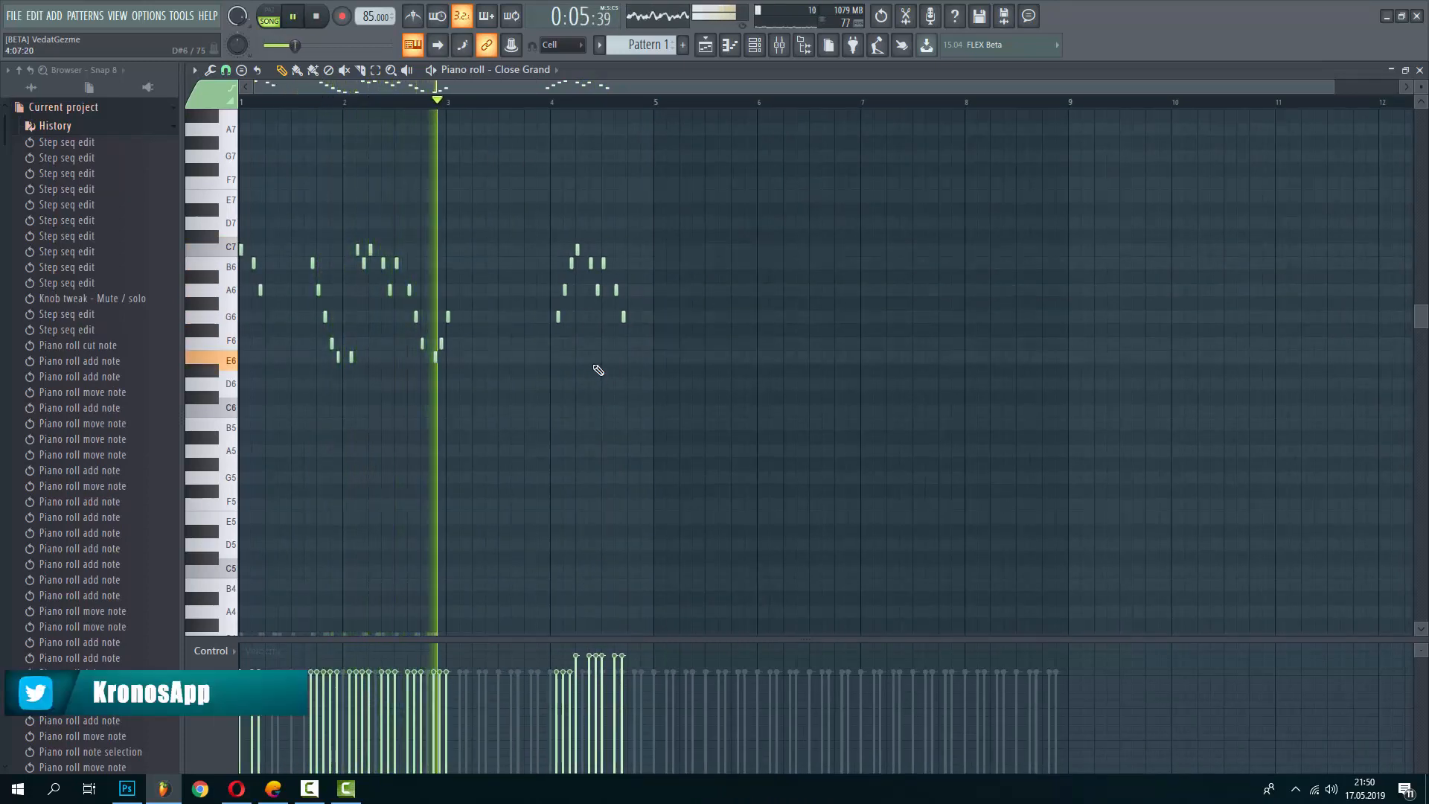
{"action": "key", "text": "ctrl+a"}
{"action": "scroll", "coordinate": [795, 306], "scroll_direction": "up", "scroll_amount": 2, "text": "ctrl"}
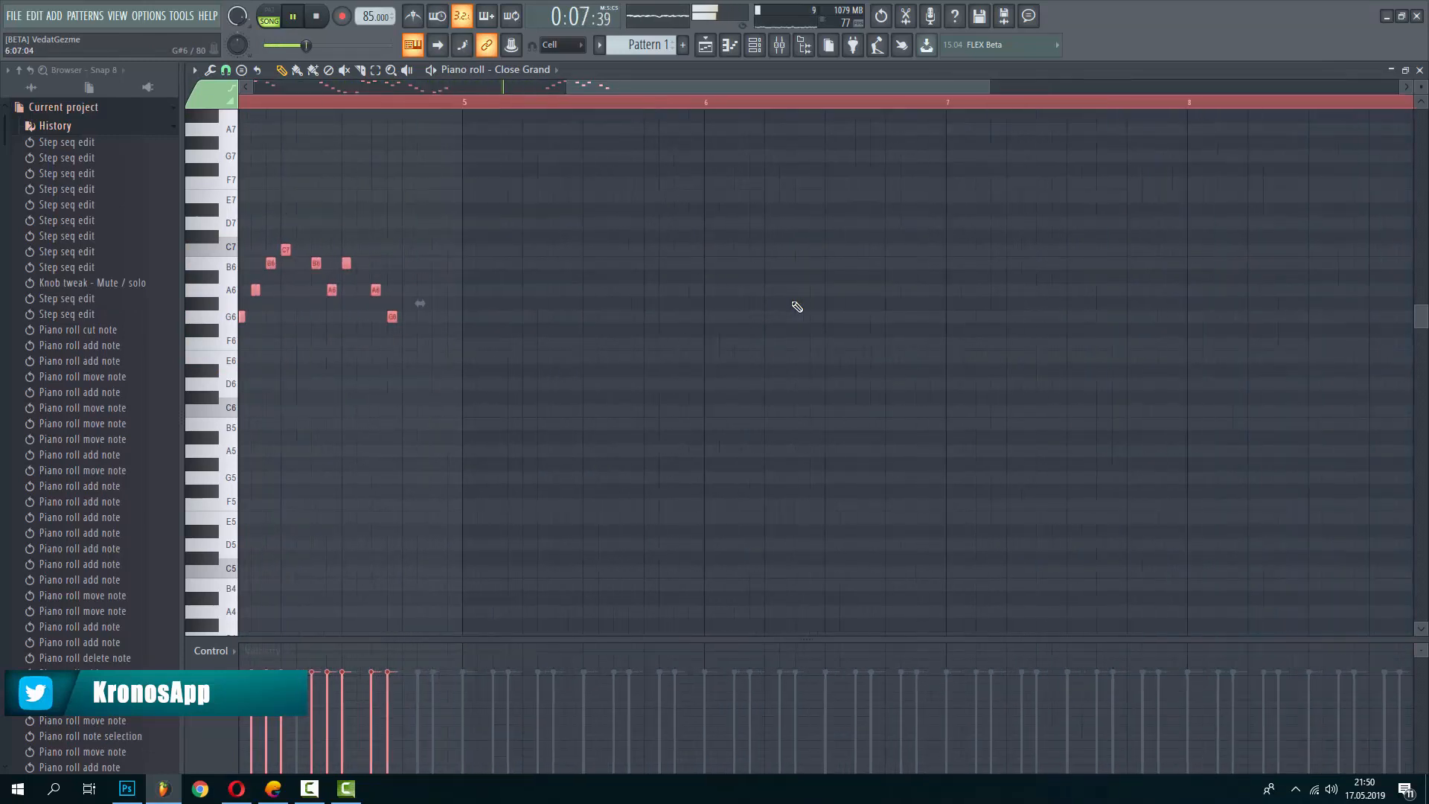
{"action": "scroll", "coordinate": [781, 226], "scroll_direction": "up", "scroll_amount": 3, "text": "ctrl"}
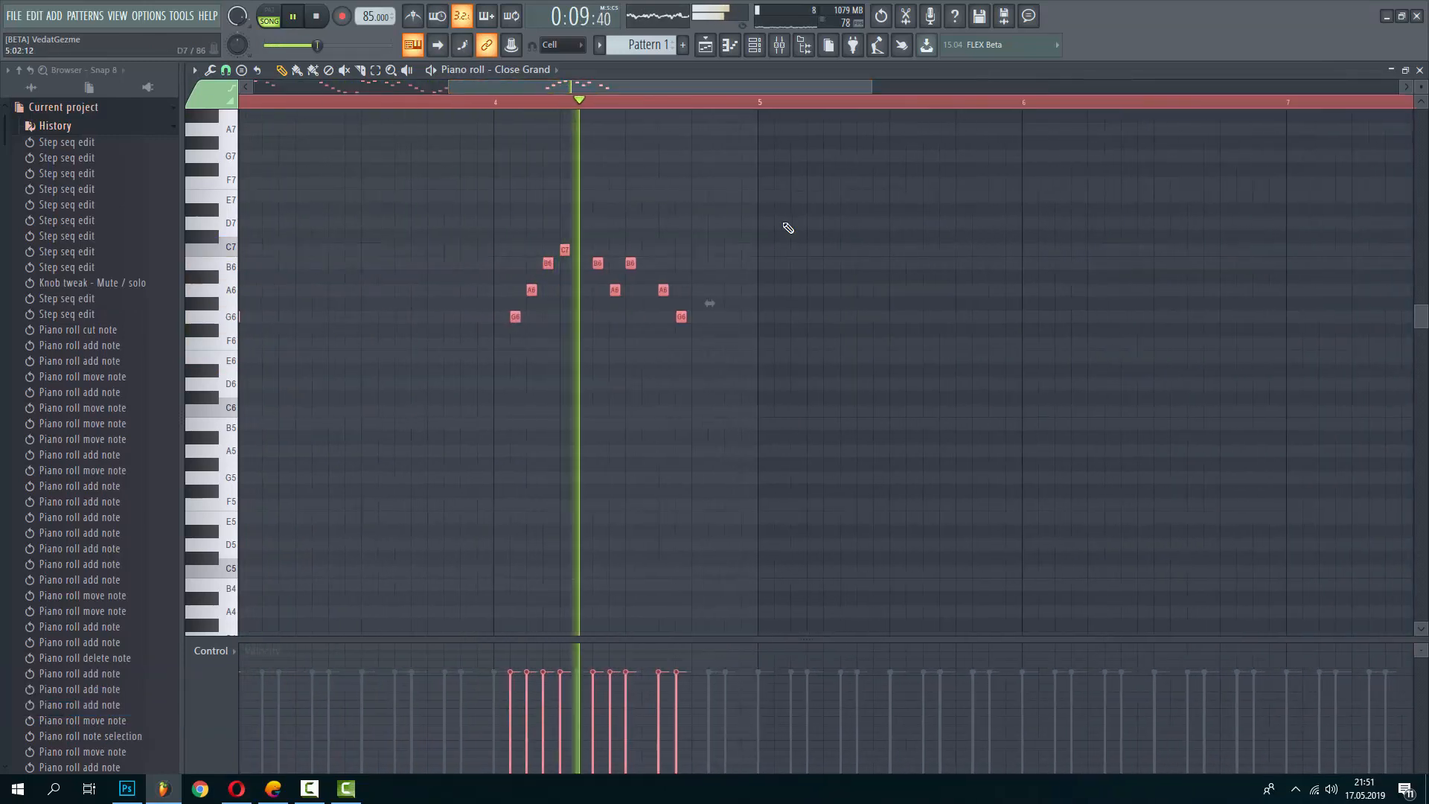
Finish bar 4 with A6, G6 and F6 notes on steps 13, 15 and 16
{"action": "key", "text": "space"}
{"action": "left_click", "coordinate": [539, 290]}
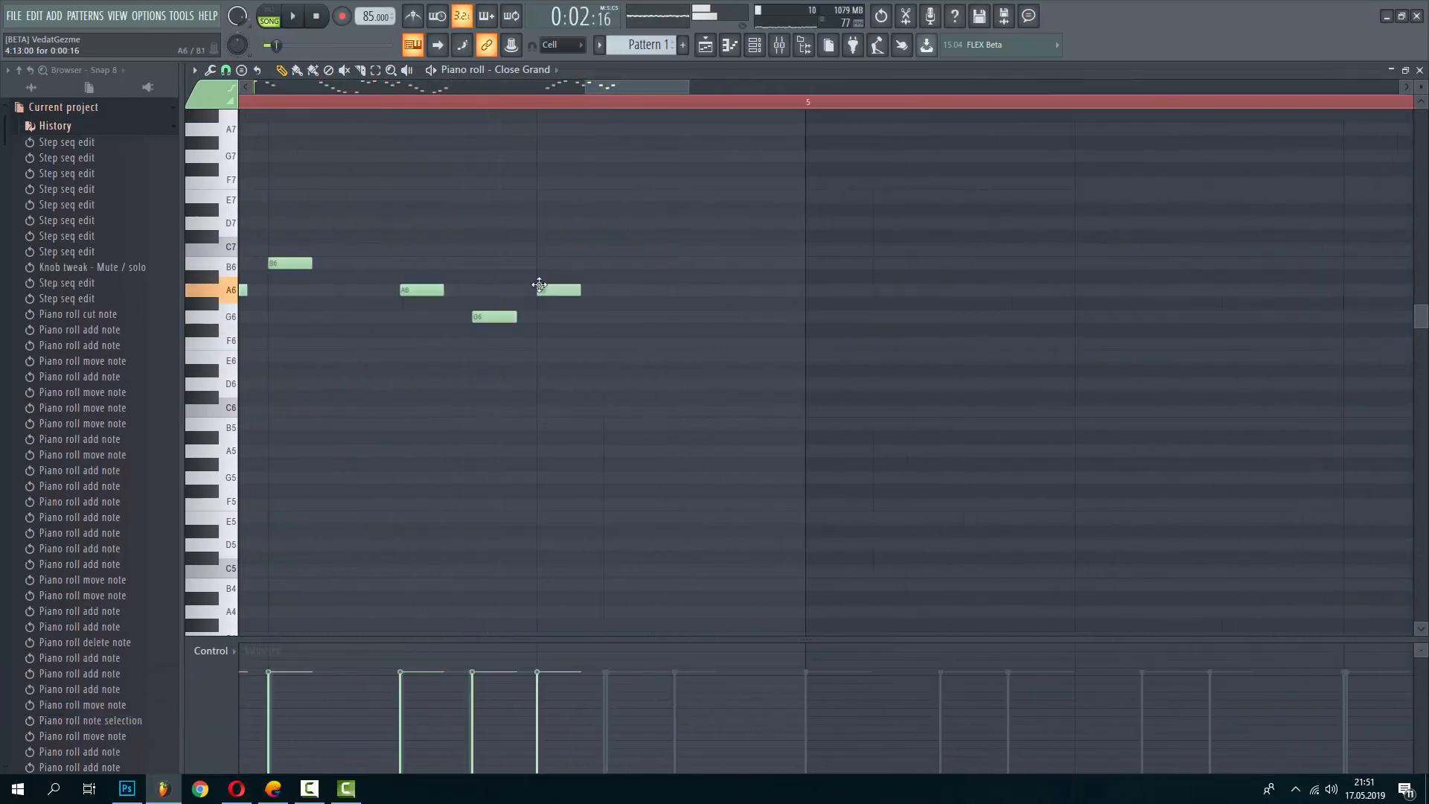
{"action": "left_click", "coordinate": [652, 318]}
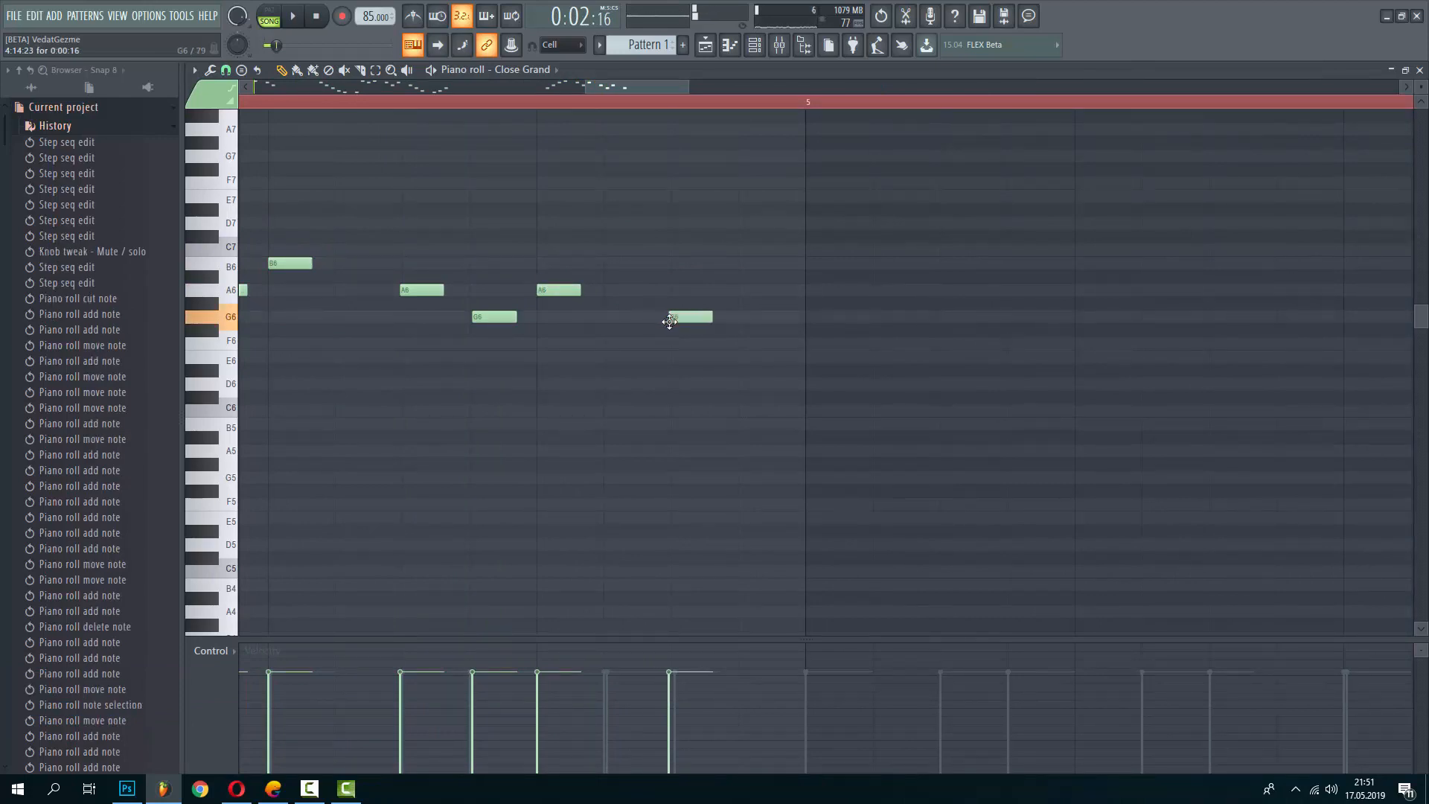
{"action": "left_click_drag", "start_coordinate": [708, 345], "coordinate": [729, 349]}
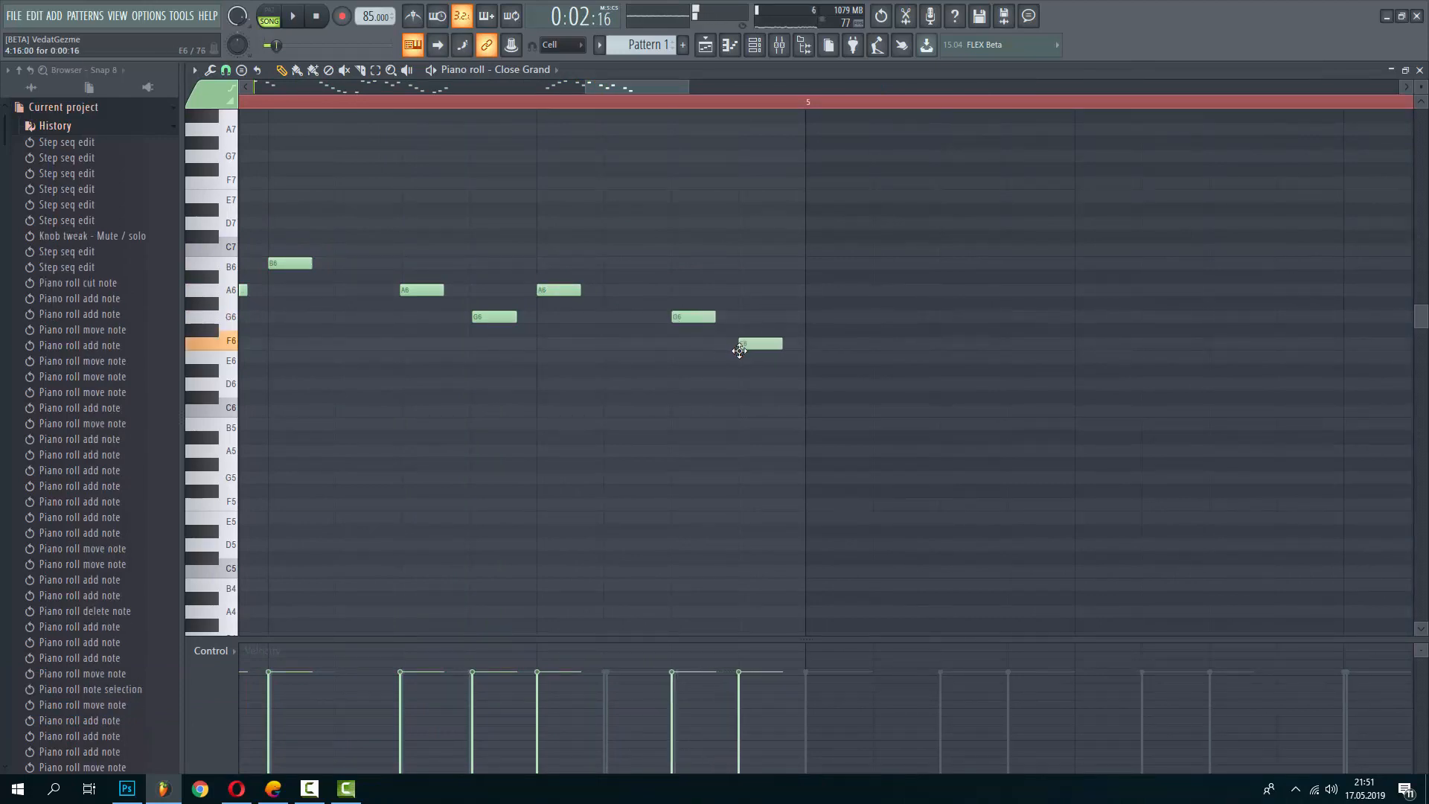
Start bar 5 with F6, G6 and A6 notes on steps 1, 2 and 3, and play back the phrase
{"action": "left_click", "coordinate": [811, 318]}
{"action": "left_click", "coordinate": [900, 319]}
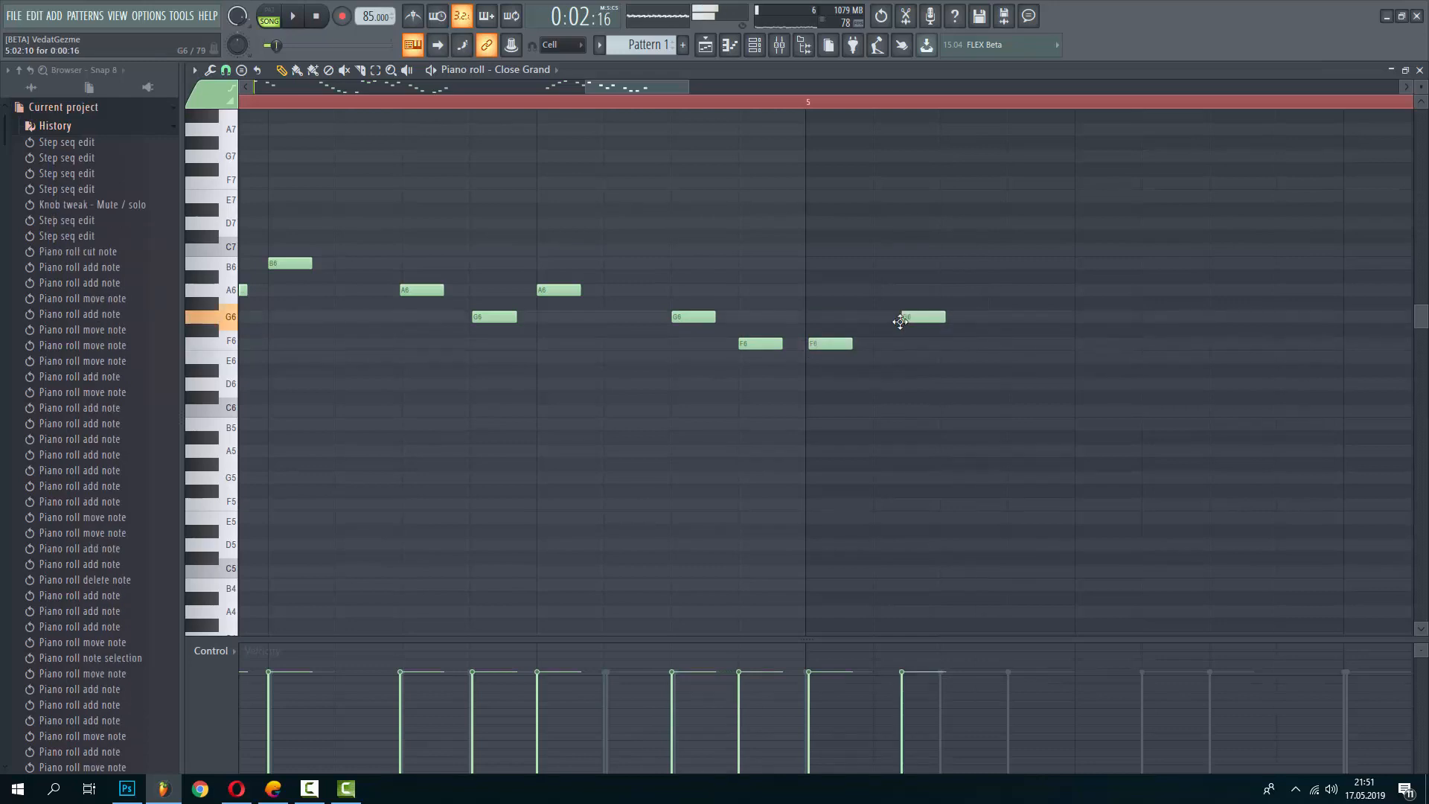
{"action": "left_click", "coordinate": [941, 277]}
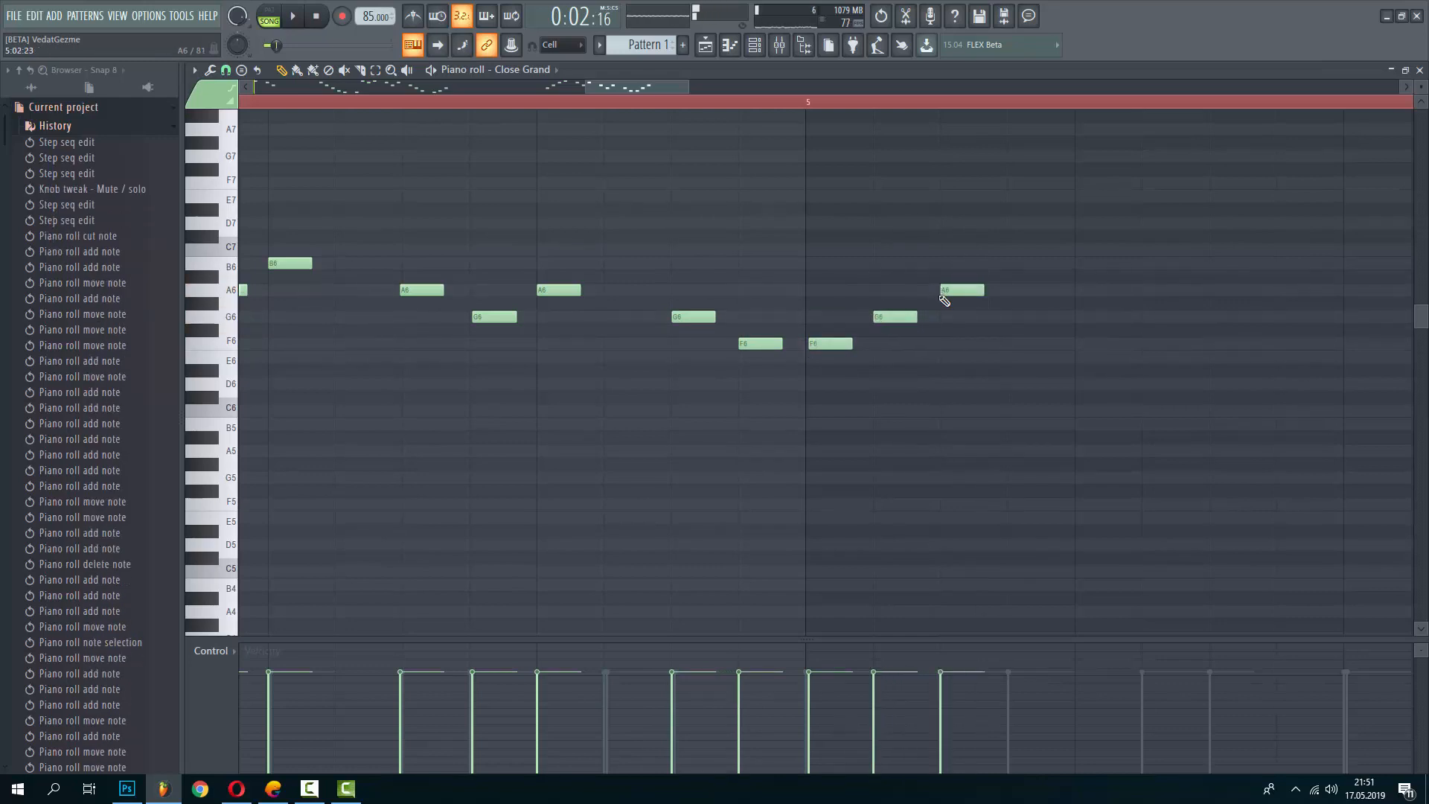
{"action": "scroll", "coordinate": [945, 300], "scroll_direction": "up", "scroll_amount": 2}
{"action": "left_click_drag", "start_coordinate": [704, 341], "coordinate": [700, 343]}
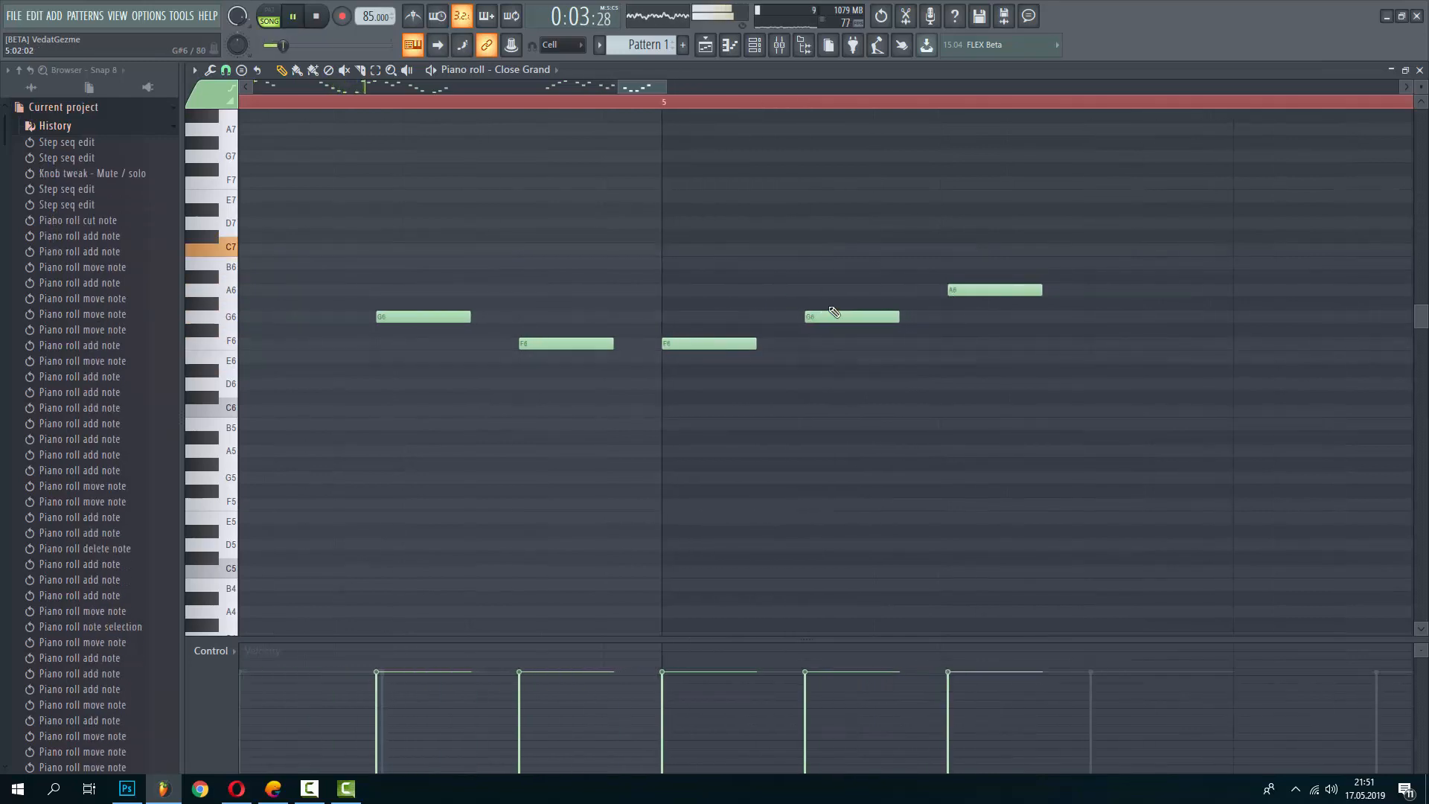
{"action": "scroll", "coordinate": [511, 319], "scroll_direction": "down", "scroll_amount": 4}
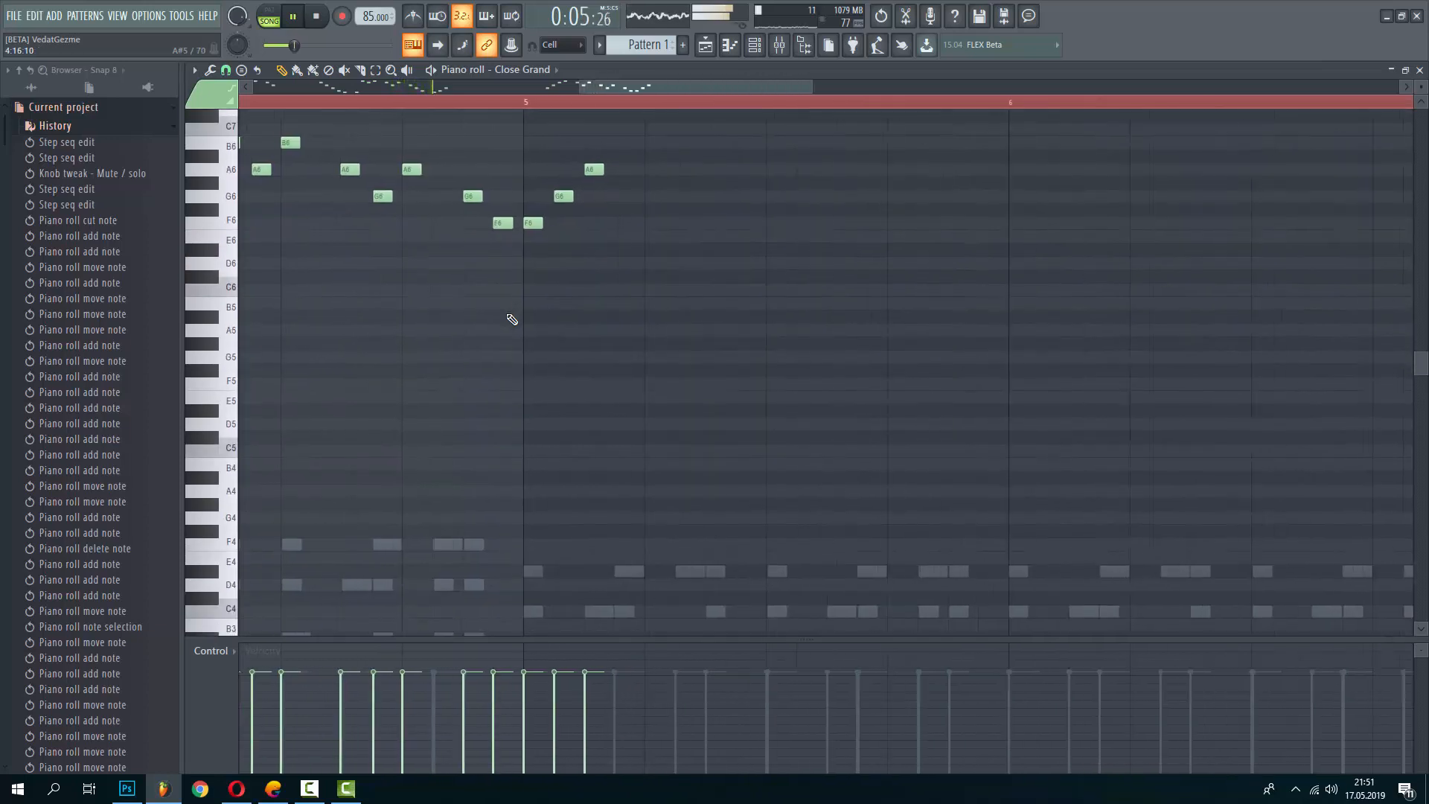
{"action": "scroll", "coordinate": [512, 320], "scroll_direction": "up", "scroll_amount": 3}
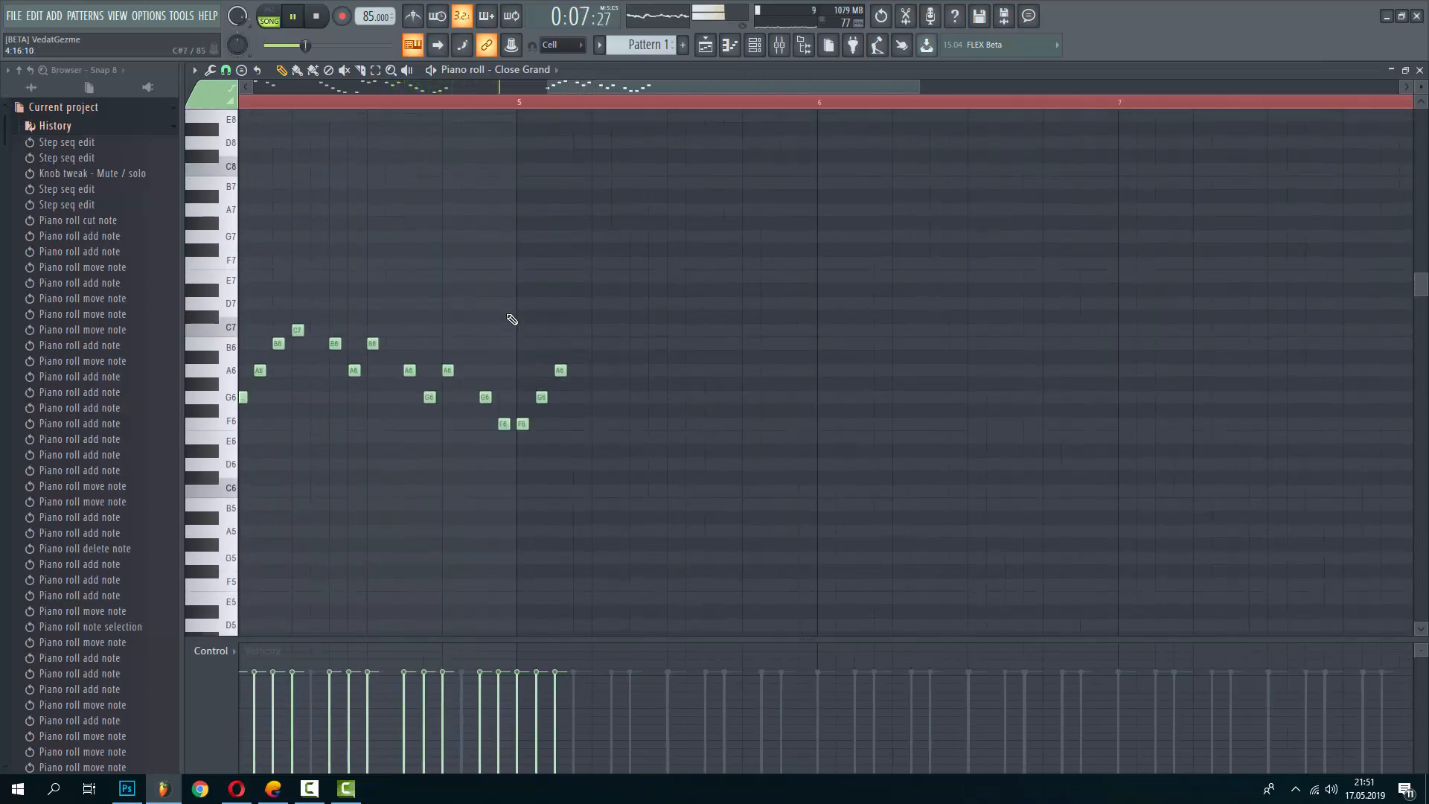
{"action": "scroll", "coordinate": [512, 319], "scroll_direction": "down", "scroll_amount": 3}
{"action": "scroll", "coordinate": [512, 319], "scroll_direction": "up", "scroll_amount": 2}
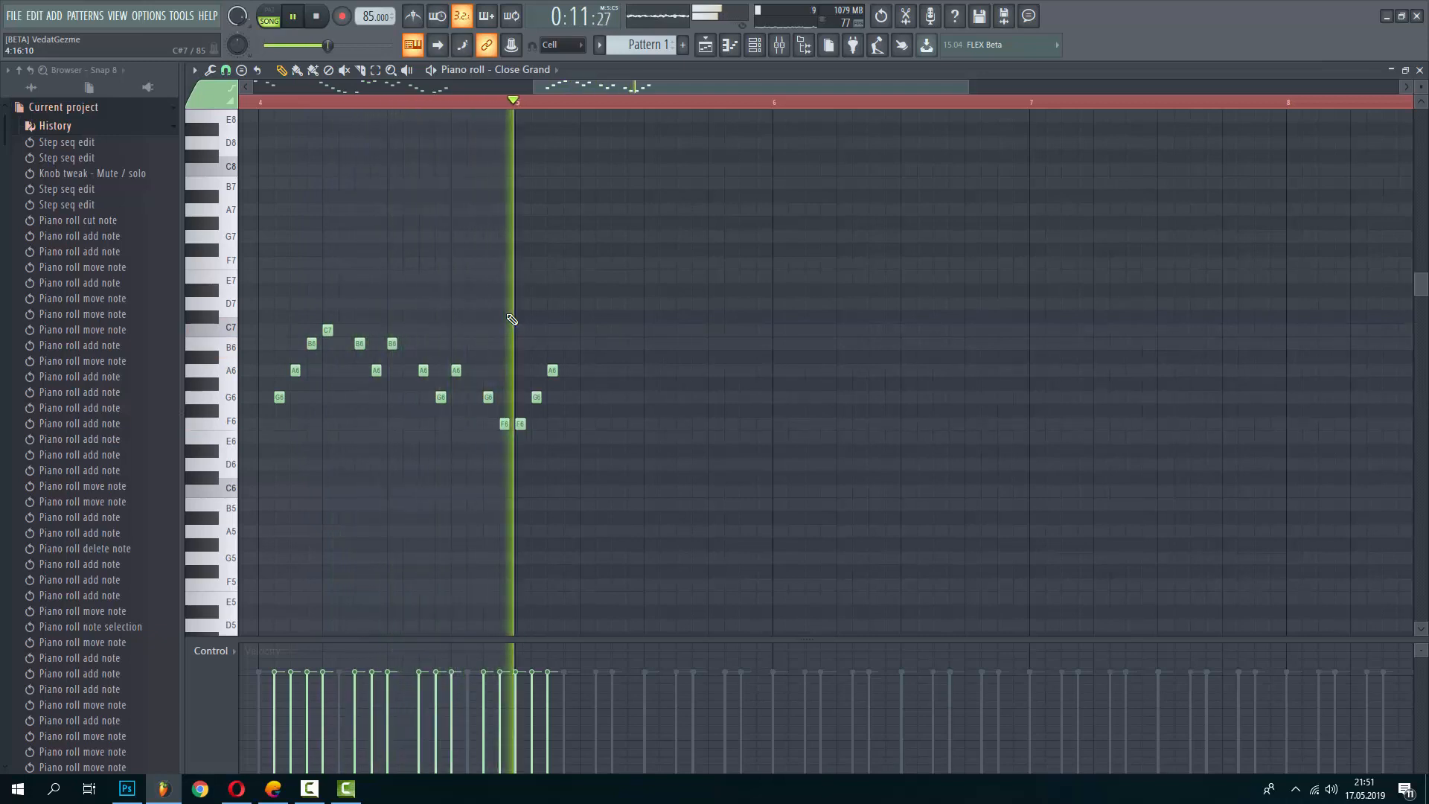
{"action": "key", "text": "space"}
Add A6, G6, F6, E6 and F6 notes on steps 9 to 13 of bar 5, and play back the melody
{"action": "scroll", "coordinate": [610, 345], "scroll_direction": "up", "scroll_amount": 3}
{"action": "left_click", "coordinate": [697, 359]}
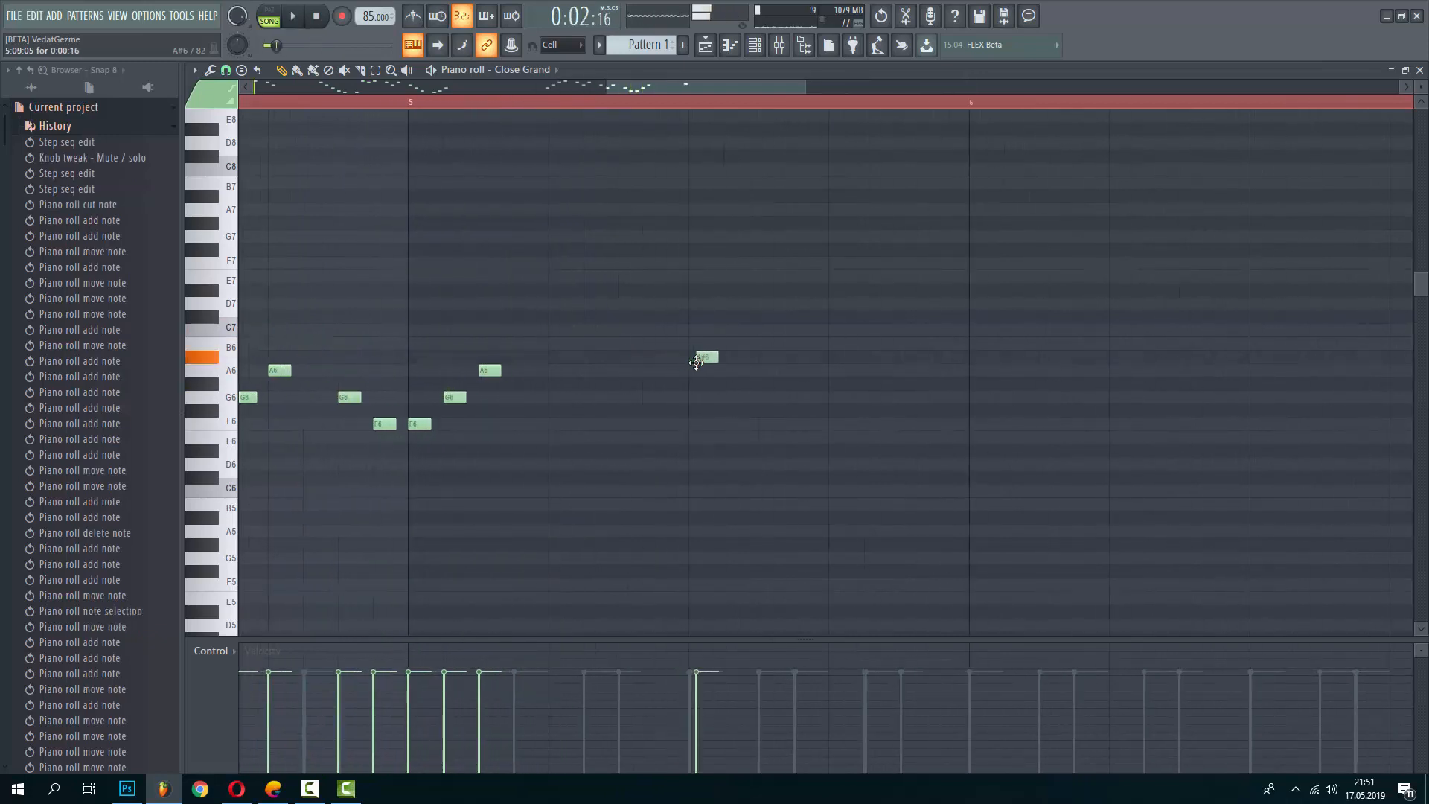
{"action": "scroll", "coordinate": [689, 377], "scroll_direction": "up", "scroll_amount": 3}
{"action": "left_click", "coordinate": [783, 393]}
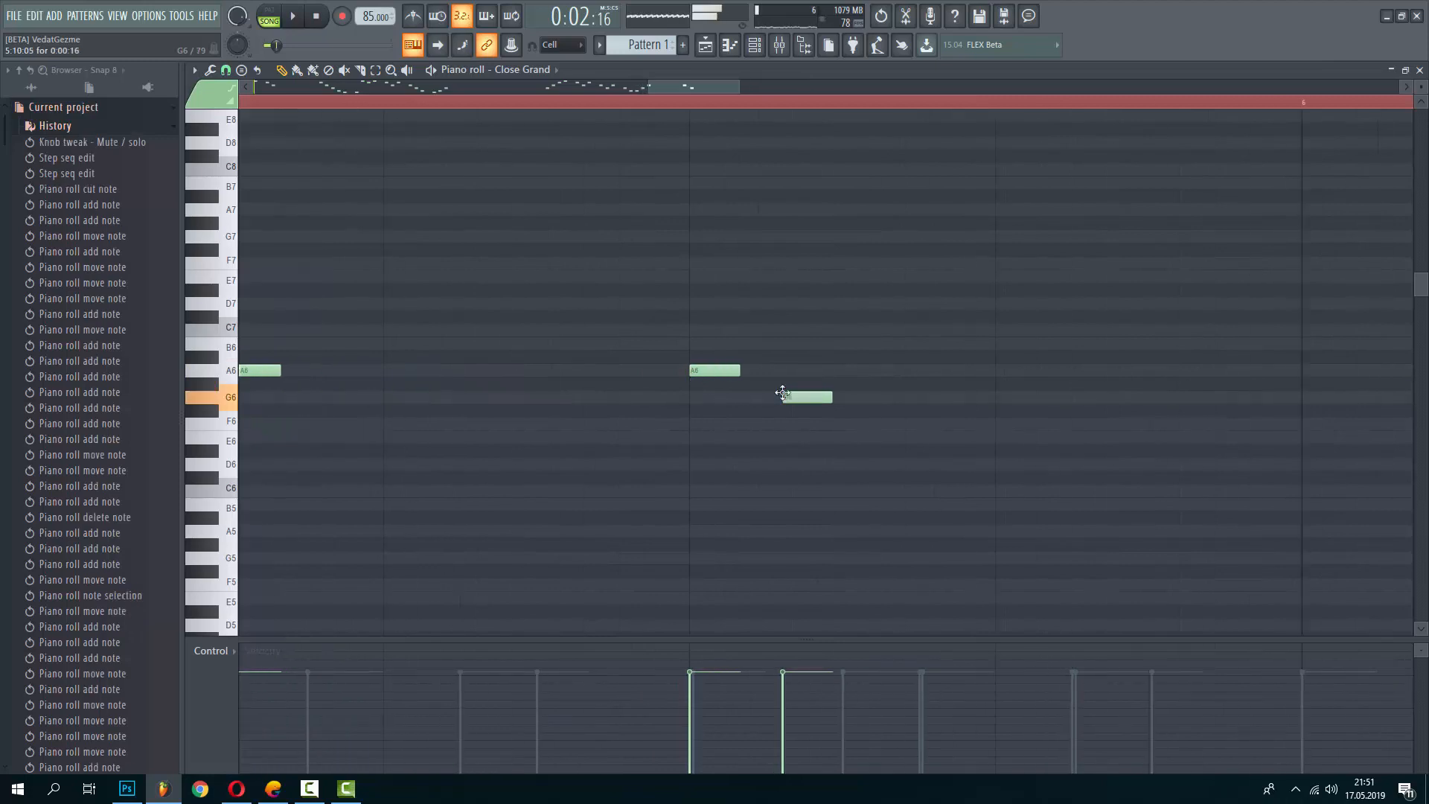
{"action": "mouse_move", "coordinate": [818, 411]}
{"action": "left_mouse_down"}
{"action": "mouse_move", "coordinate": [834, 437]}
{"action": "mouse_move", "coordinate": [862, 422]}
{"action": "mouse_move", "coordinate": [920, 465]}
{"action": "left_mouse_up"}
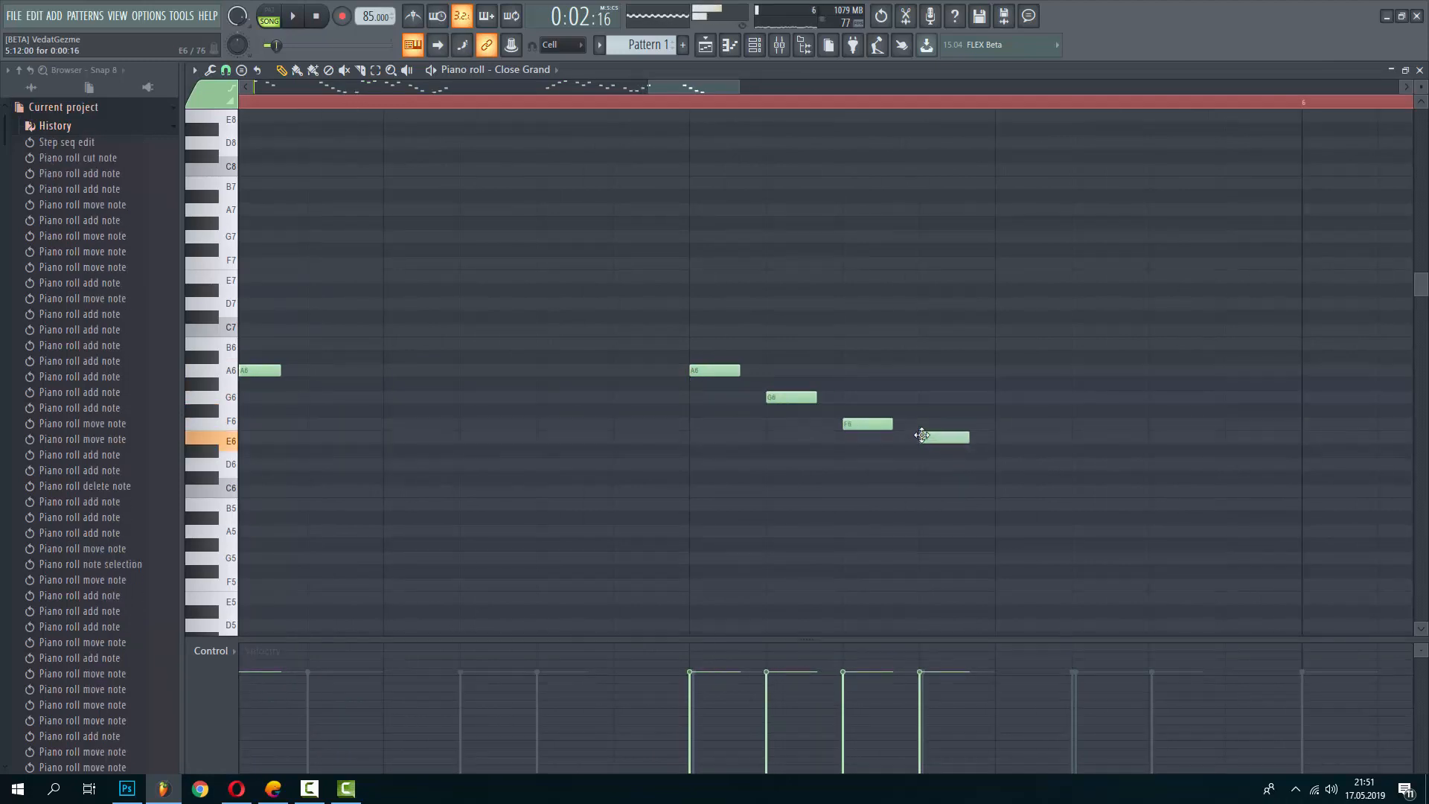
{"action": "mouse_move", "coordinate": [999, 446]}
{"action": "left_mouse_down"}
{"action": "mouse_move", "coordinate": [997, 416]}
{"action": "mouse_move", "coordinate": [946, 439]}
{"action": "mouse_move", "coordinate": [1014, 428]}
{"action": "left_mouse_up"}
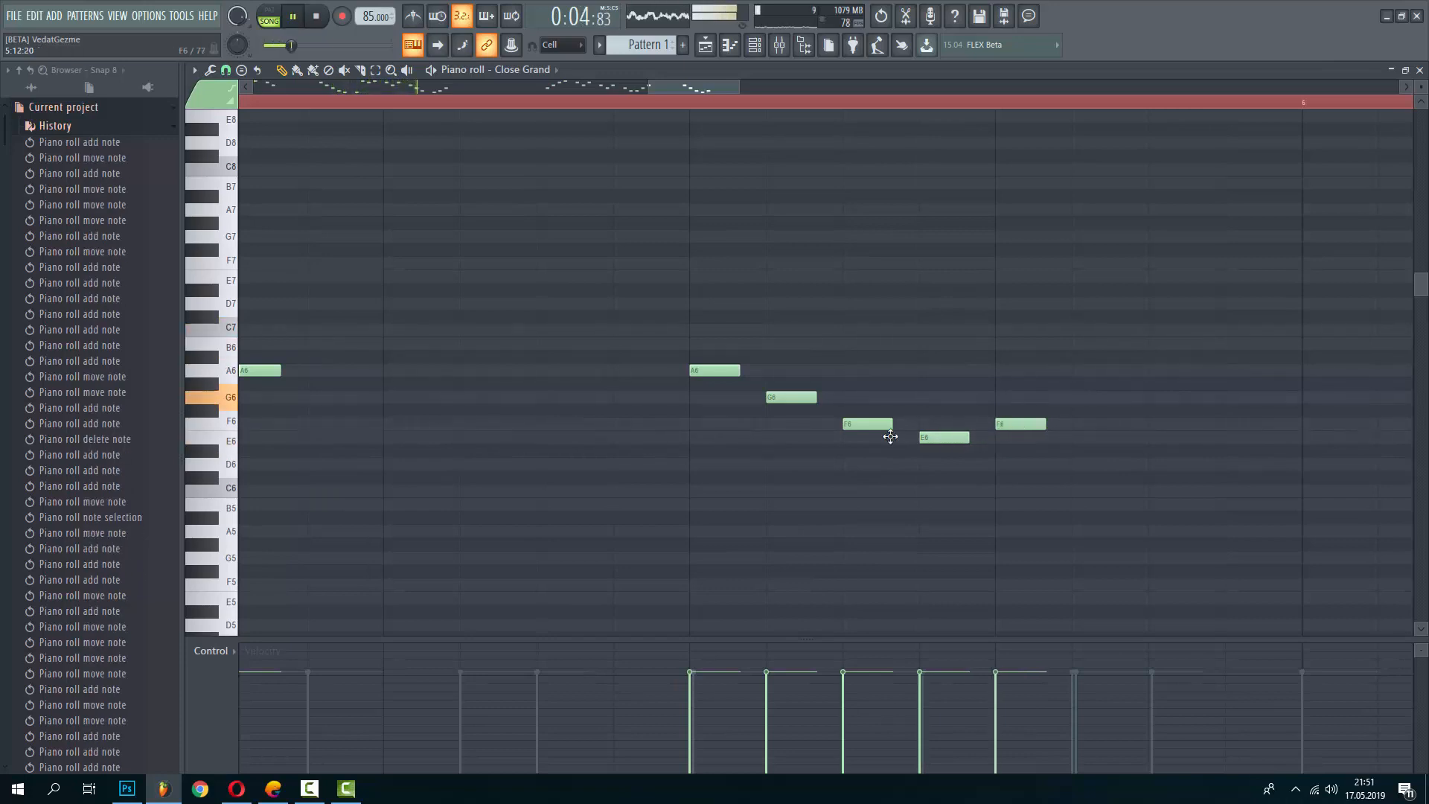
{"action": "scroll", "coordinate": [793, 450], "scroll_direction": "down", "scroll_amount": 3, "text": "ctrl"}
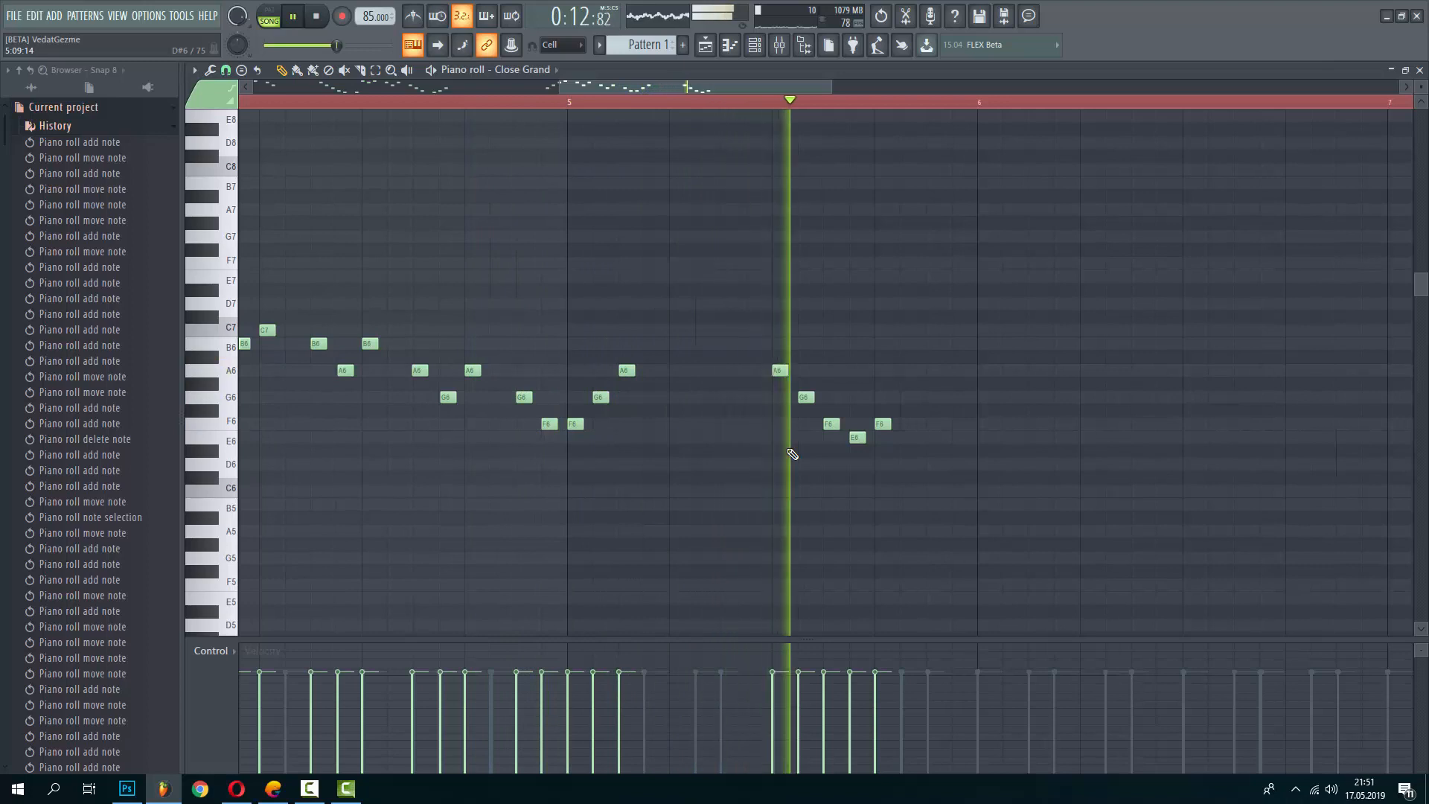
{"action": "key", "text": "space"}
Add rising D6, E6 and F6 notes on the first three steps of bar 6 and play them back
{"action": "scroll", "coordinate": [976, 394], "scroll_direction": "up", "scroll_amount": 3, "text": "ctrl"}
{"action": "left_click", "coordinate": [980, 451]}
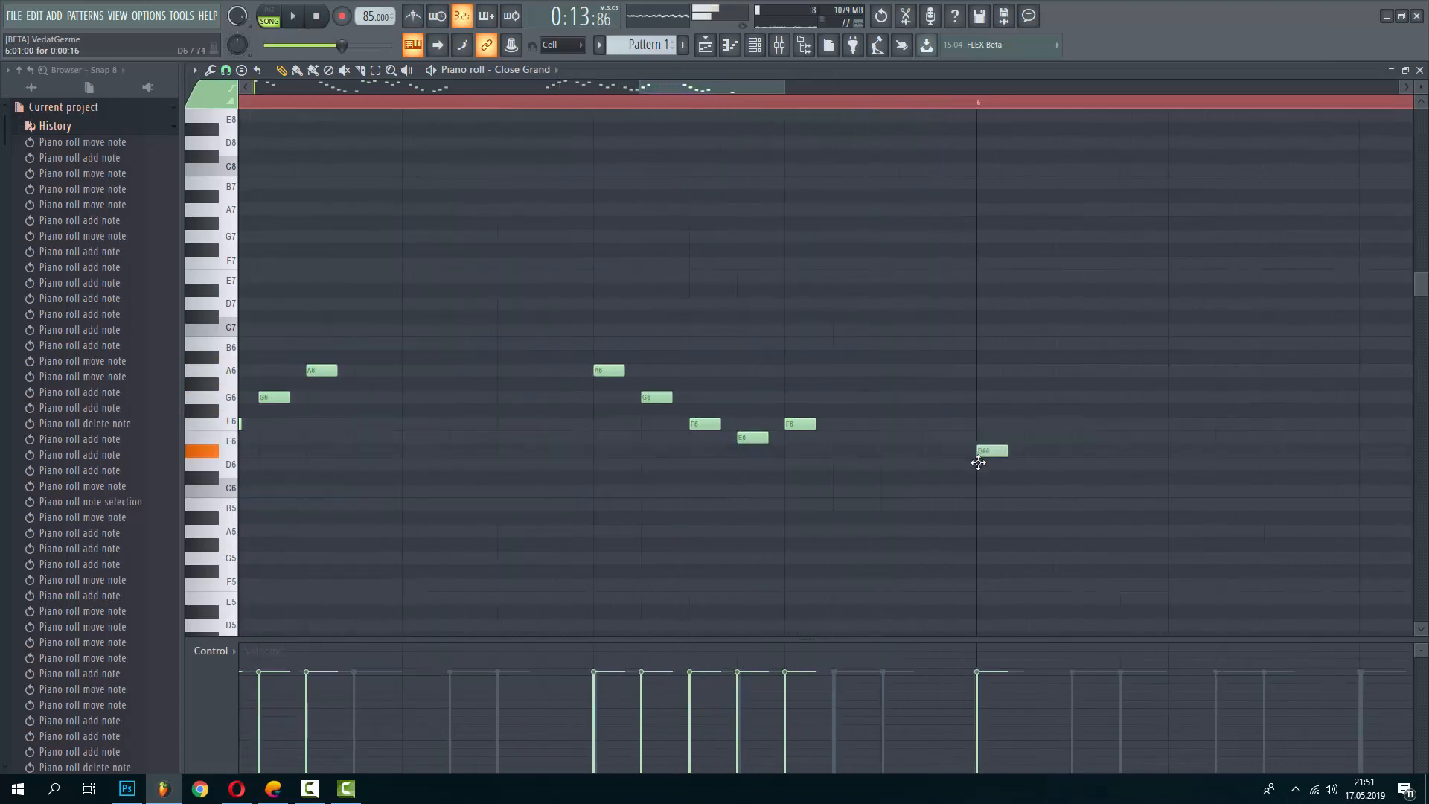
{"action": "left_click", "coordinate": [1036, 450]}
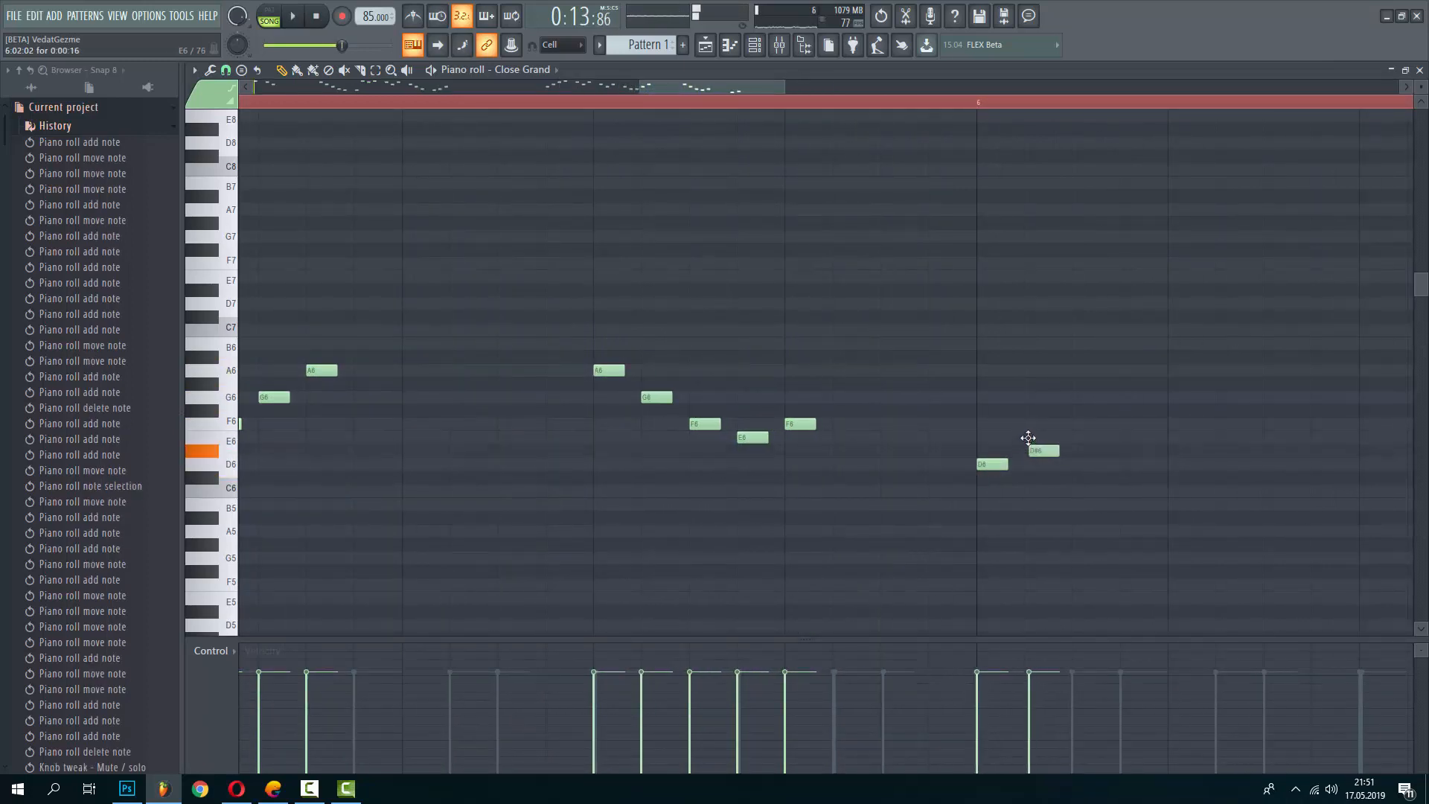
{"action": "key", "text": "space"}
{"action": "scroll", "coordinate": [1039, 436], "scroll_direction": "up", "scroll_amount": 2, "text": "ctrl"}
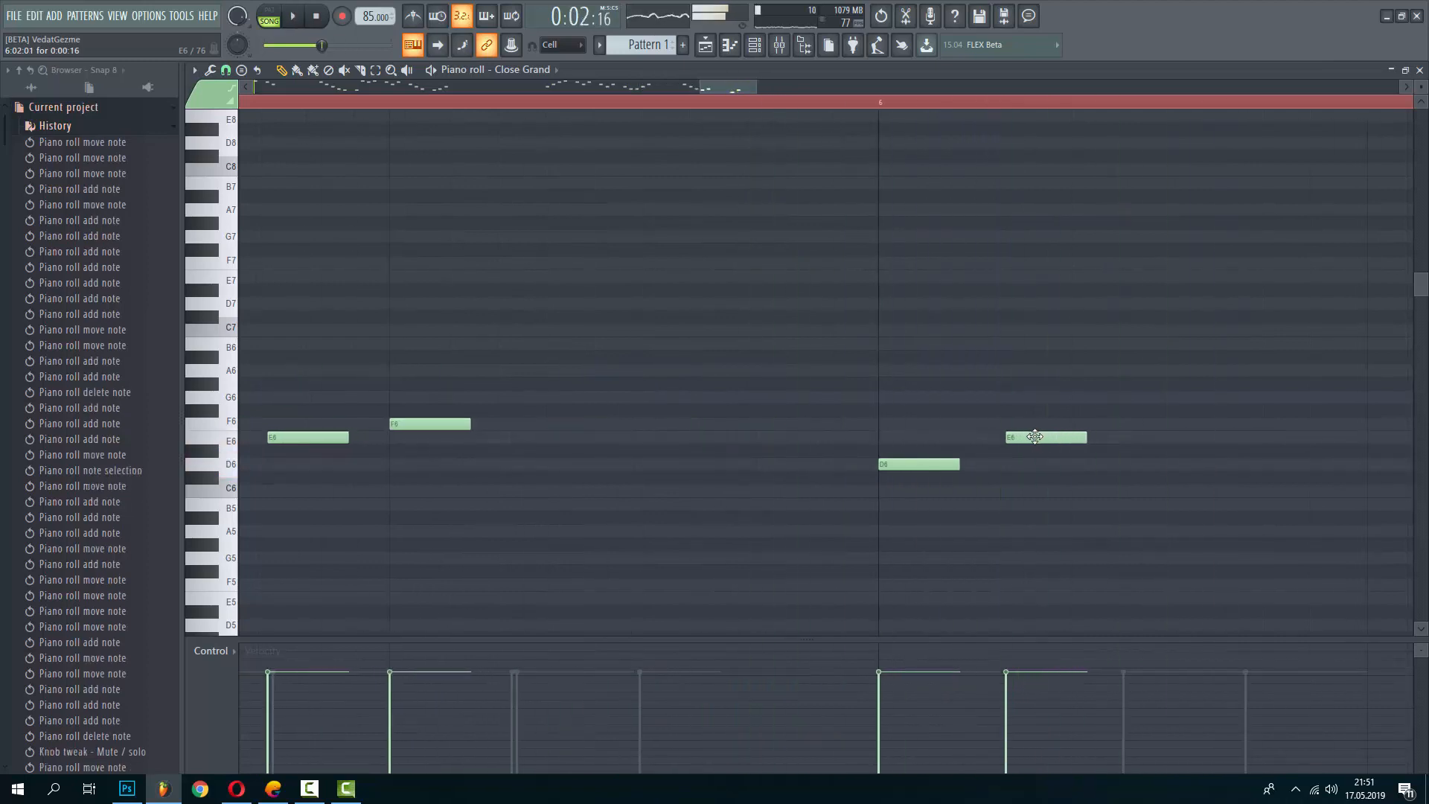
{"action": "left_click_drag", "start_coordinate": [1205, 399], "coordinate": [1135, 427]}
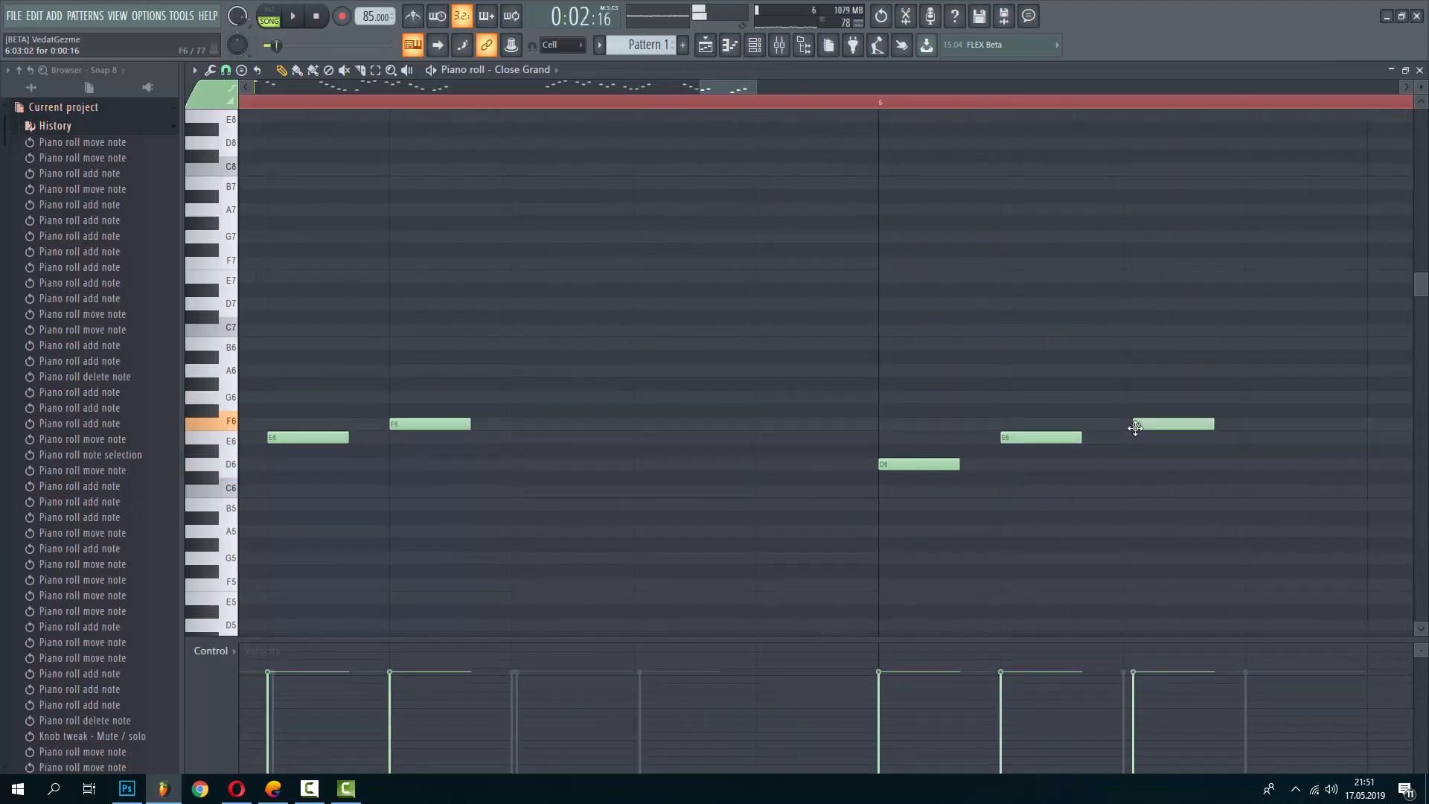
{"action": "scroll", "coordinate": [399, 144], "scroll_direction": "down", "scroll_amount": 3, "text": "ctrl"}
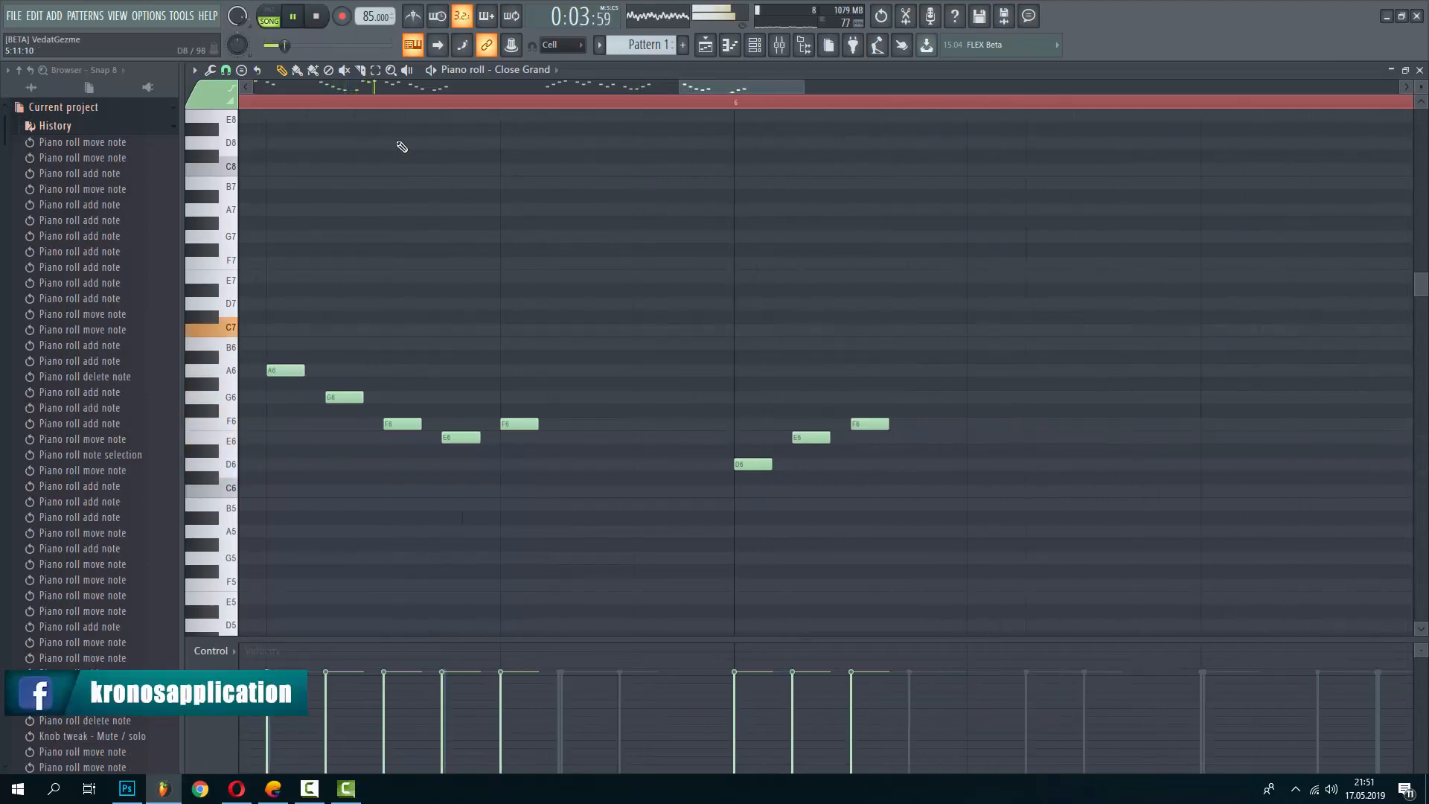
{"action": "left_click", "coordinate": [302, 109]}
{"action": "scroll", "coordinate": [707, 317], "scroll_direction": "up", "scroll_amount": 2, "text": "ctrl"}
{"action": "scroll", "coordinate": [906, 341], "scroll_direction": "down", "scroll_amount": 2, "text": "ctrl"}
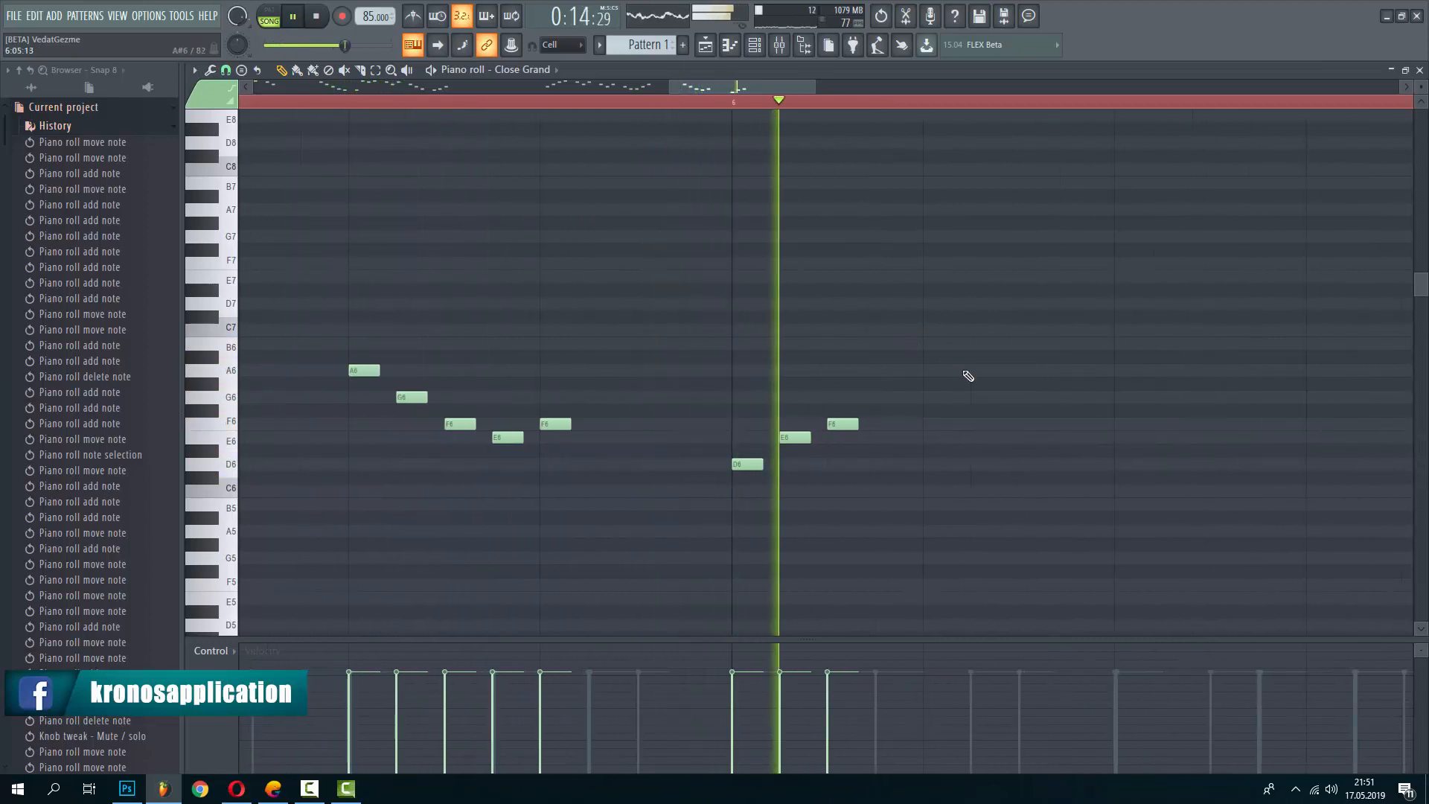
Shift the D6, E6 and F6 notes of bar 6 one step later, to steps 2, 3 and 4, and listen
{"action": "scroll", "coordinate": [960, 378], "scroll_direction": "up", "scroll_amount": 3, "text": "ctrl"}
{"action": "left_click_drag", "start_coordinate": [851, 395], "coordinate": [656, 463]}
{"action": "key", "text": "space"}
{"action": "key", "text": "space"}
{"action": "key", "text": "space"}
Add an F6 note on step 5 and an A6 note on step 6 of bar 6, and play back the phrase
{"action": "left_click", "coordinate": [903, 423]}
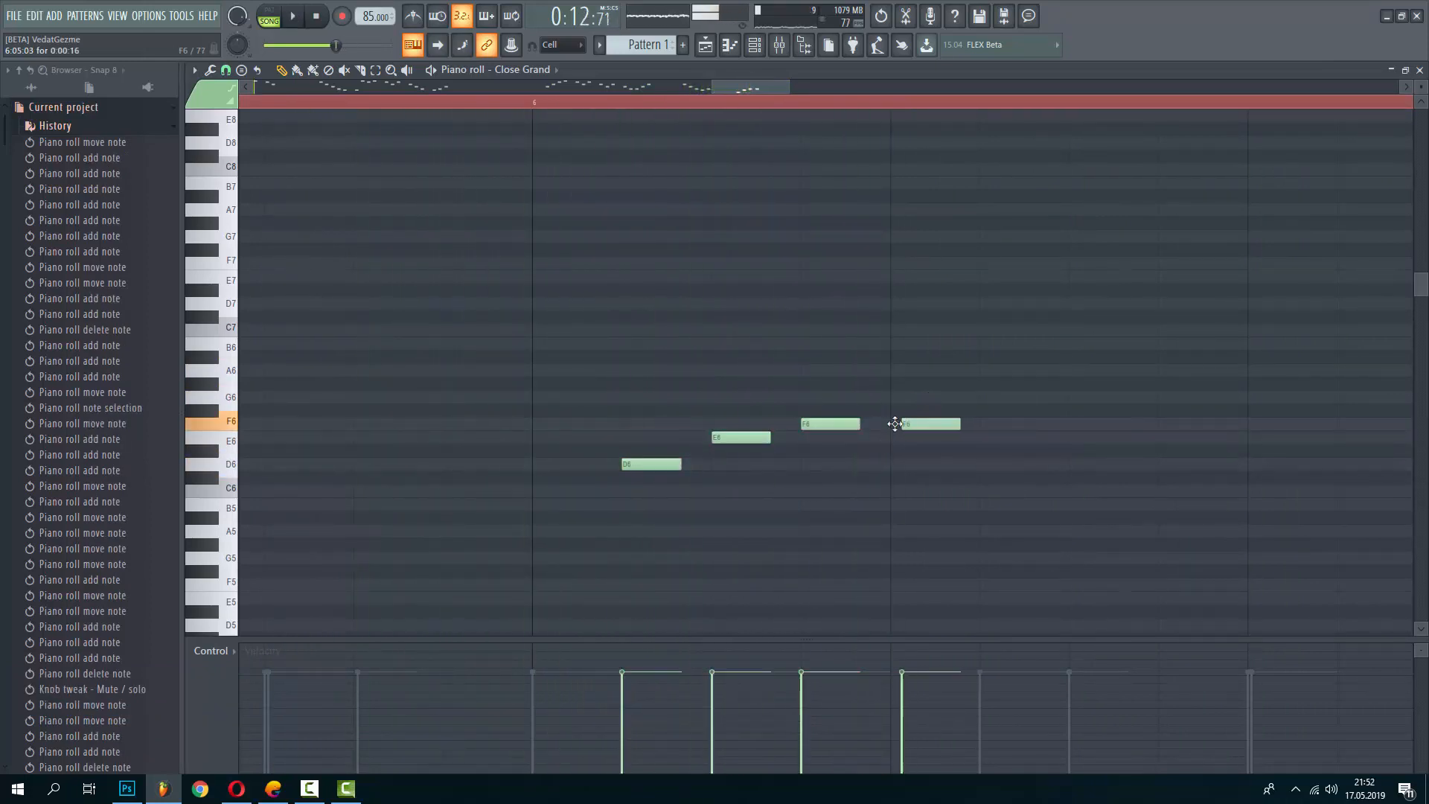
{"action": "left_click", "coordinate": [981, 383]}
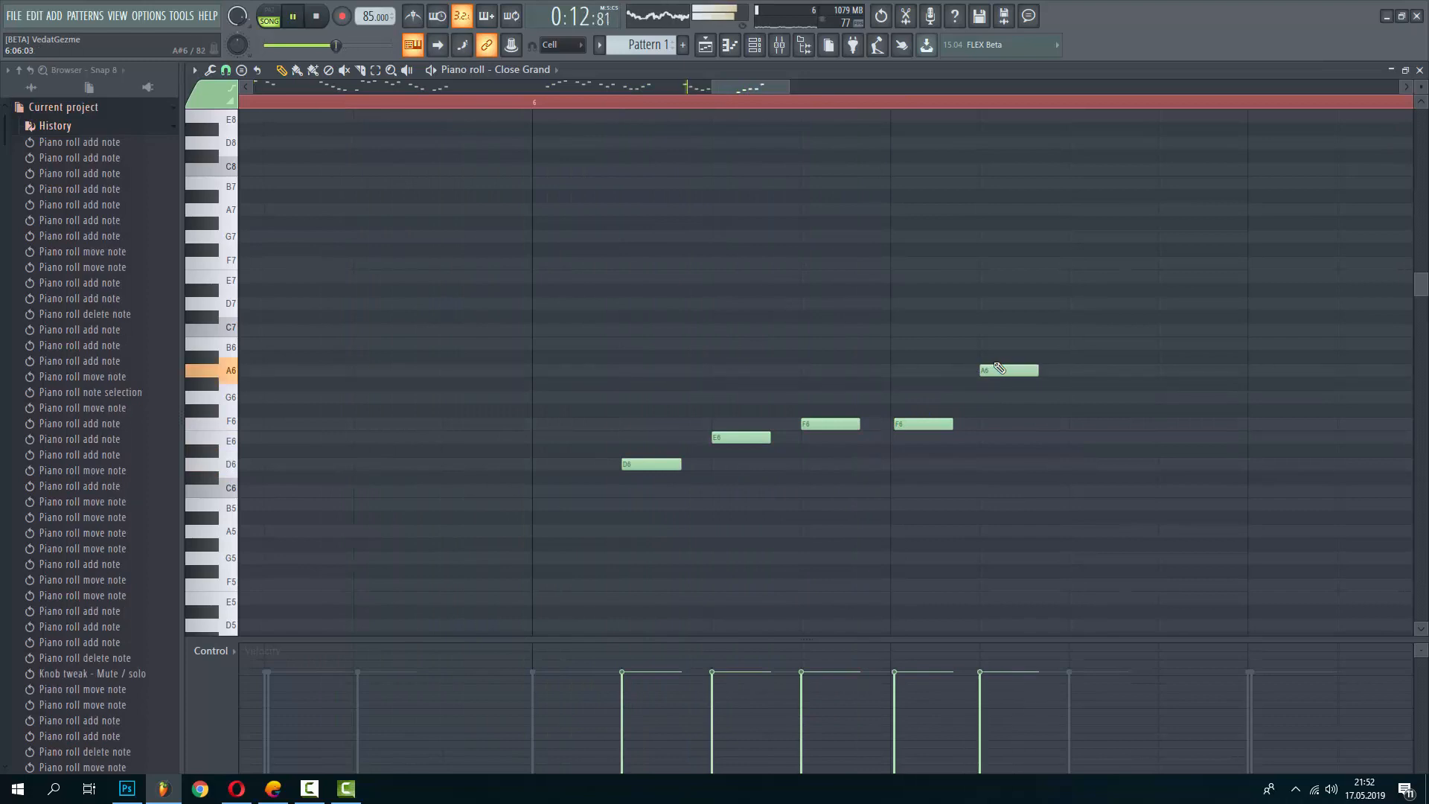
{"action": "scroll", "coordinate": [673, 351], "scroll_direction": "down", "scroll_amount": 2}
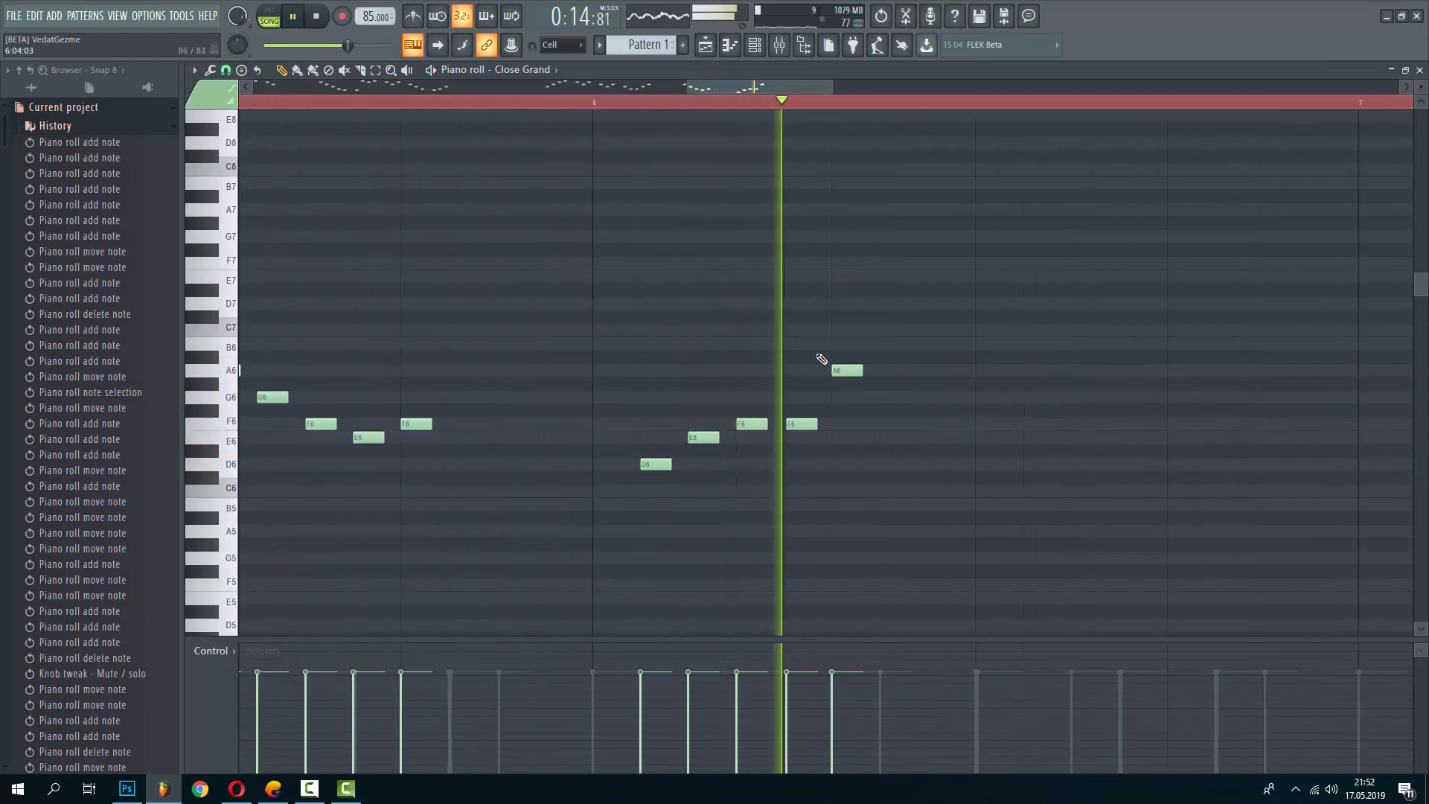
{"action": "scroll", "coordinate": [936, 372], "scroll_direction": "up", "scroll_amount": 1}
{"action": "key", "text": "space"}
Move the A6 note in bar 6 to step 7 and listen to the new timing
{"action": "left_click_drag", "start_coordinate": [817, 371], "coordinate": [882, 382]}
{"action": "scroll", "coordinate": [889, 381], "scroll_direction": "down", "scroll_amount": 3}
{"action": "scroll", "coordinate": [1080, 393], "scroll_direction": "up", "scroll_amount": 3}
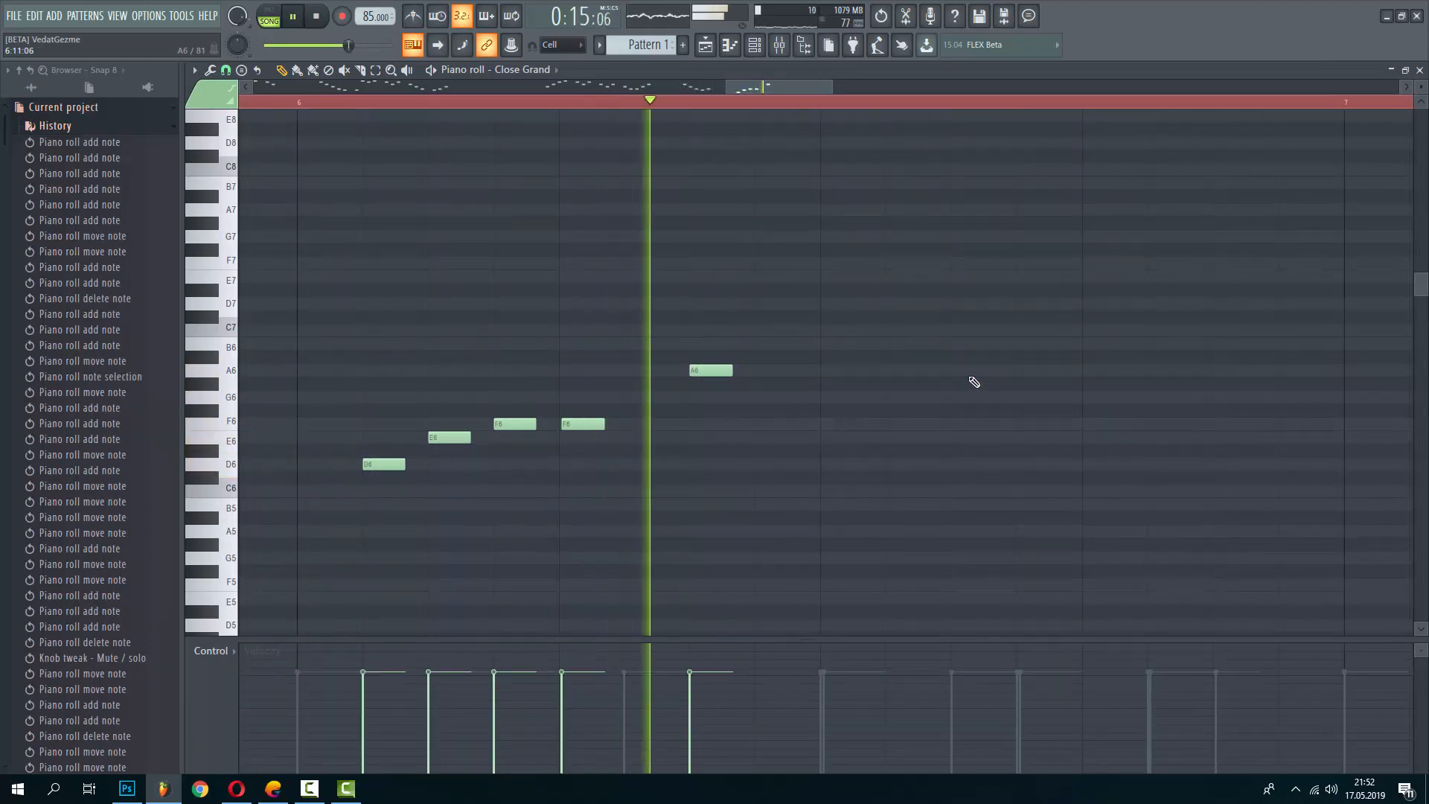
{"action": "key", "text": "space"}
Add an A6 note on step 9 and a G6 note near step 10 of bar 6, and play back the phrase
{"action": "left_click", "coordinate": [821, 346]}
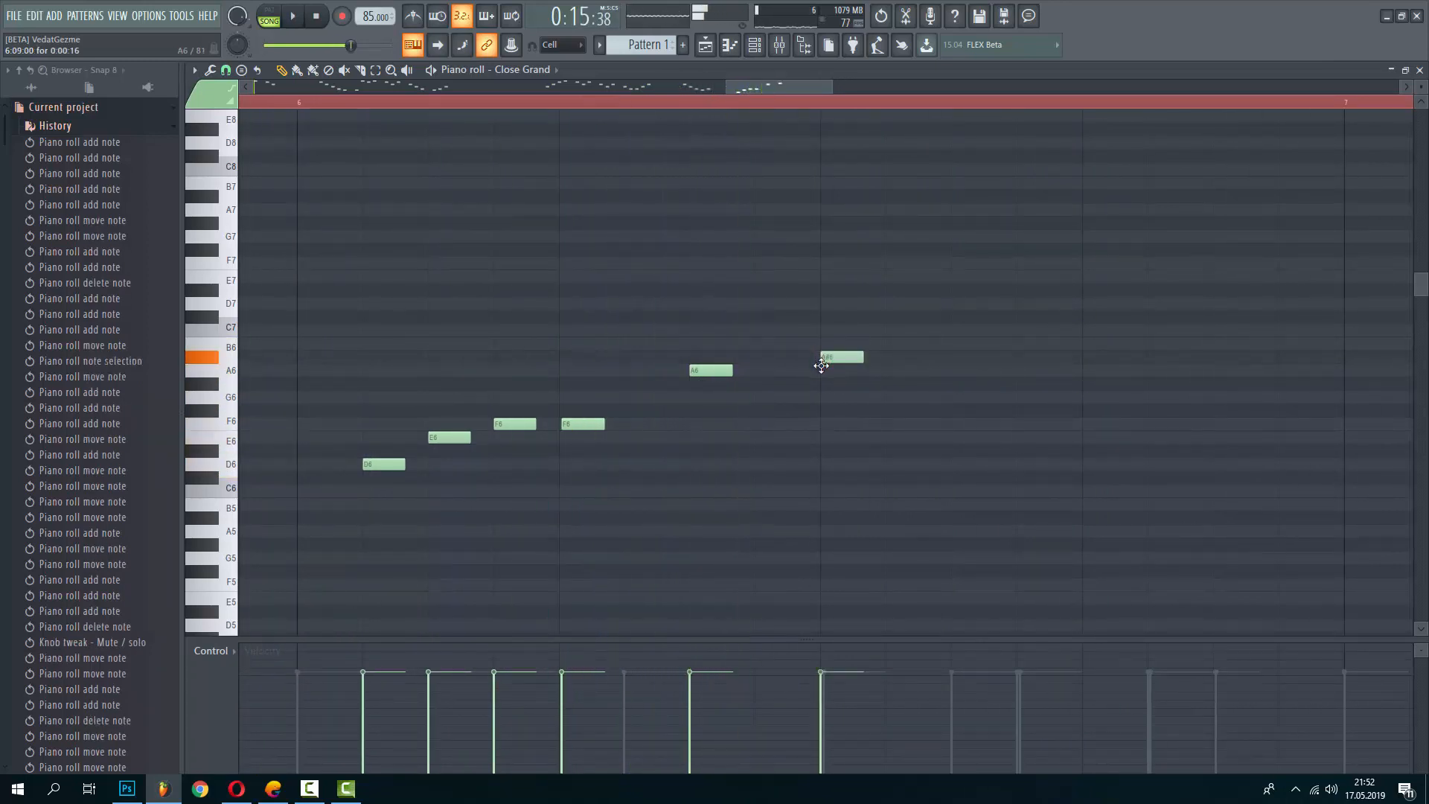
{"action": "left_click", "coordinate": [873, 384]}
{"action": "key", "text": "space"}
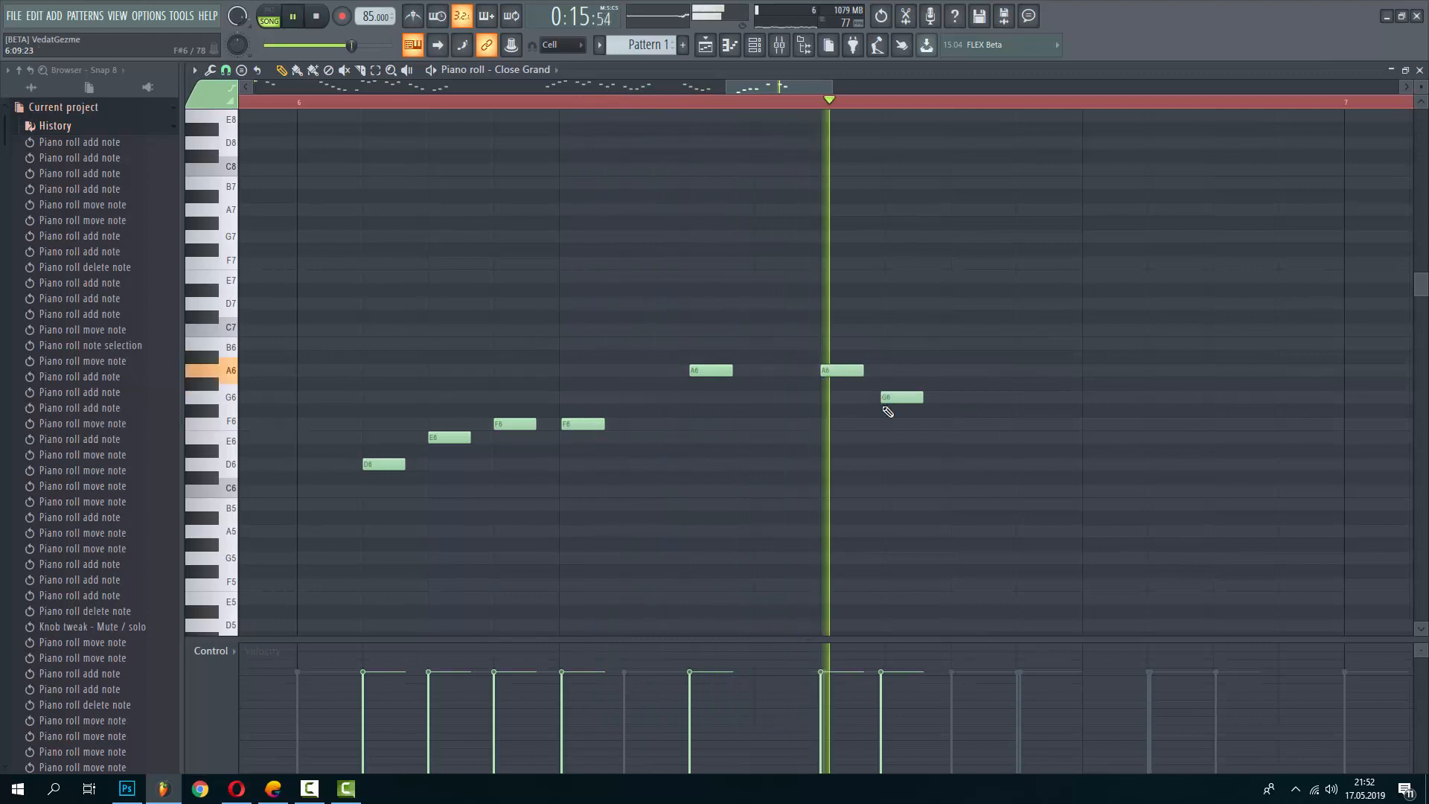
{"action": "key", "text": "space"}
{"action": "scroll", "coordinate": [489, 233], "scroll_direction": "down", "scroll_amount": 3}
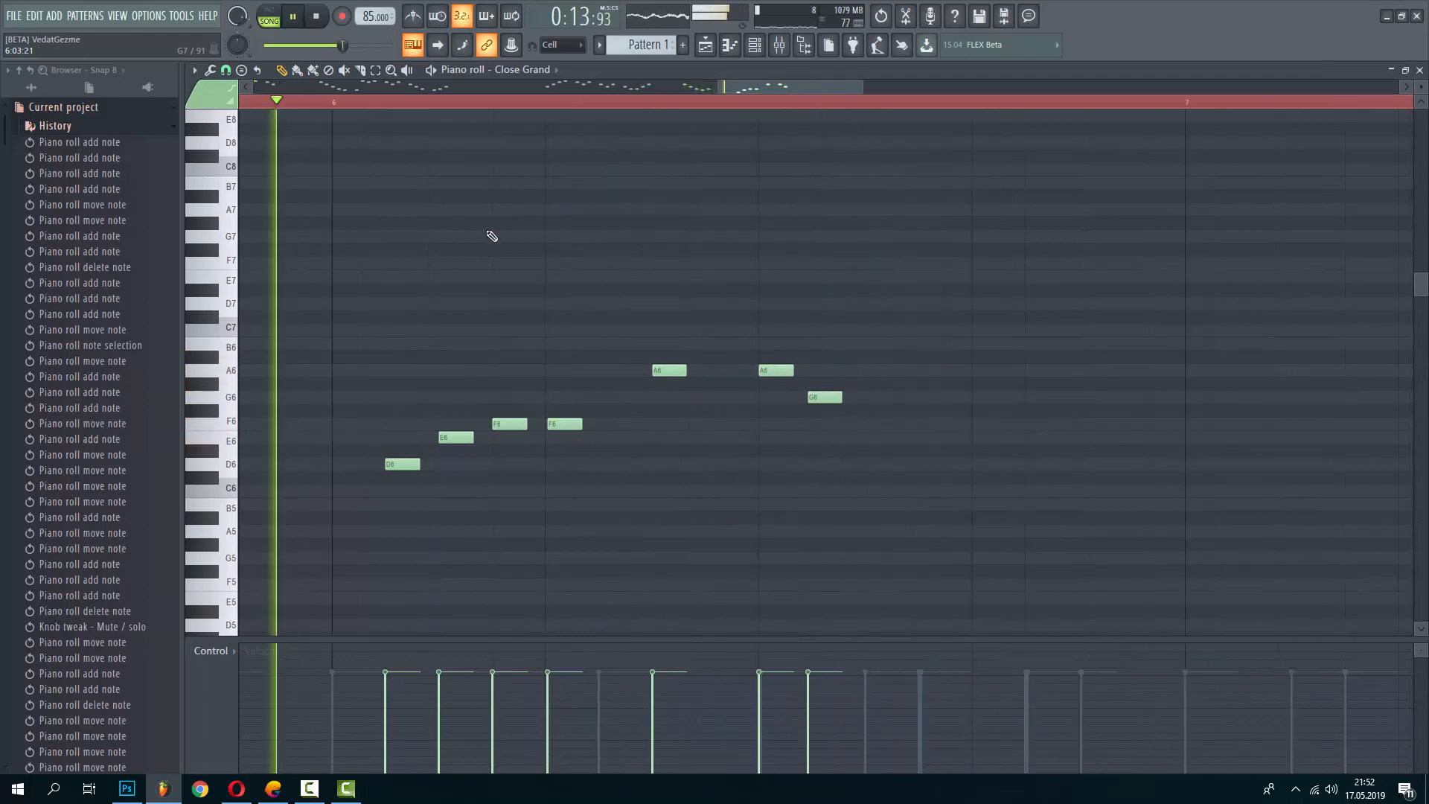
{"action": "scroll", "coordinate": [700, 296], "scroll_direction": "up", "scroll_amount": 4}
{"action": "key", "text": "space"}
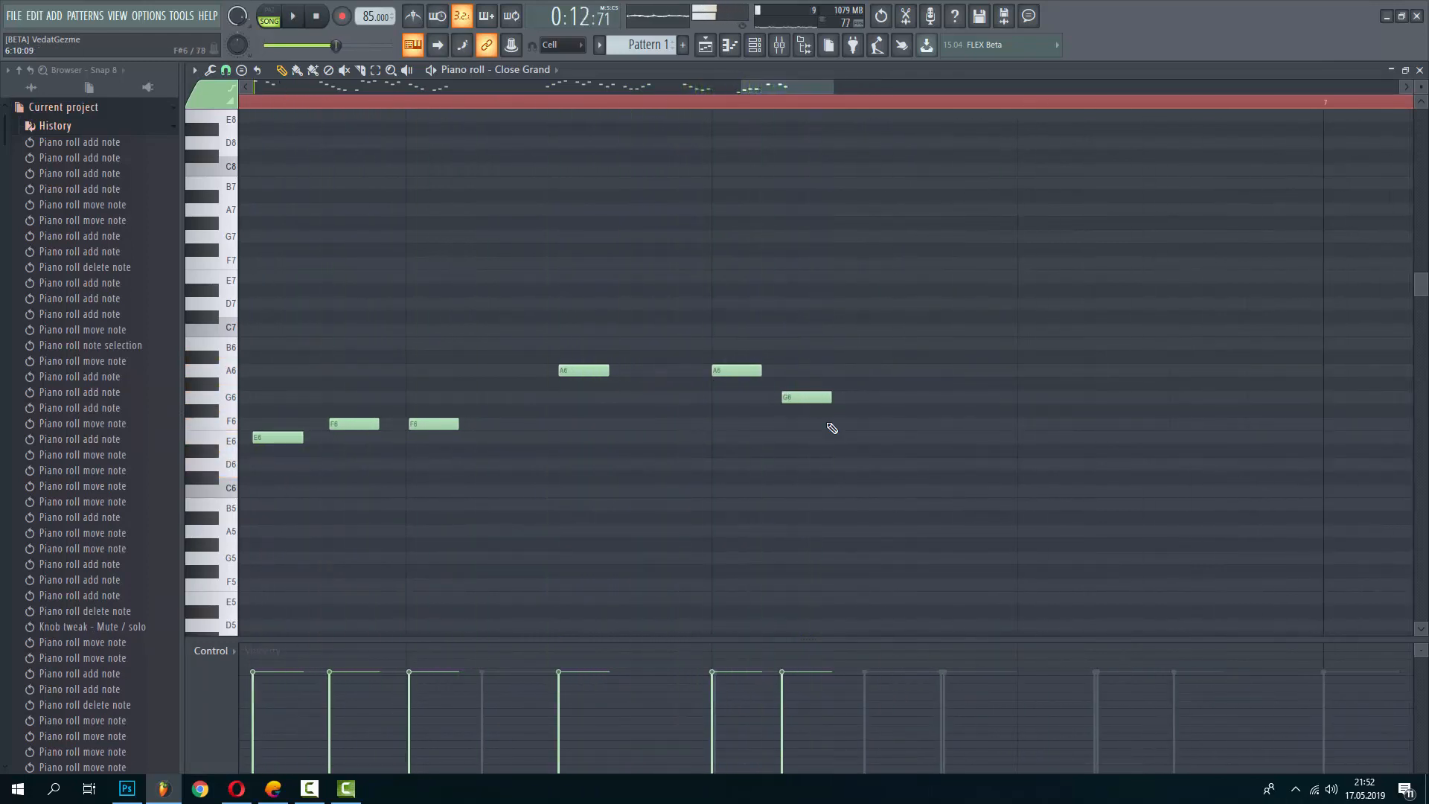
Add an F6 note on step 11 and an E6 note on step 12 of bar 6, align the G6 note to step 10, and listen
{"action": "left_click_drag", "start_coordinate": [872, 441], "coordinate": [866, 420]}
{"action": "scroll", "coordinate": [872, 418], "scroll_direction": "up", "scroll_amount": 2}
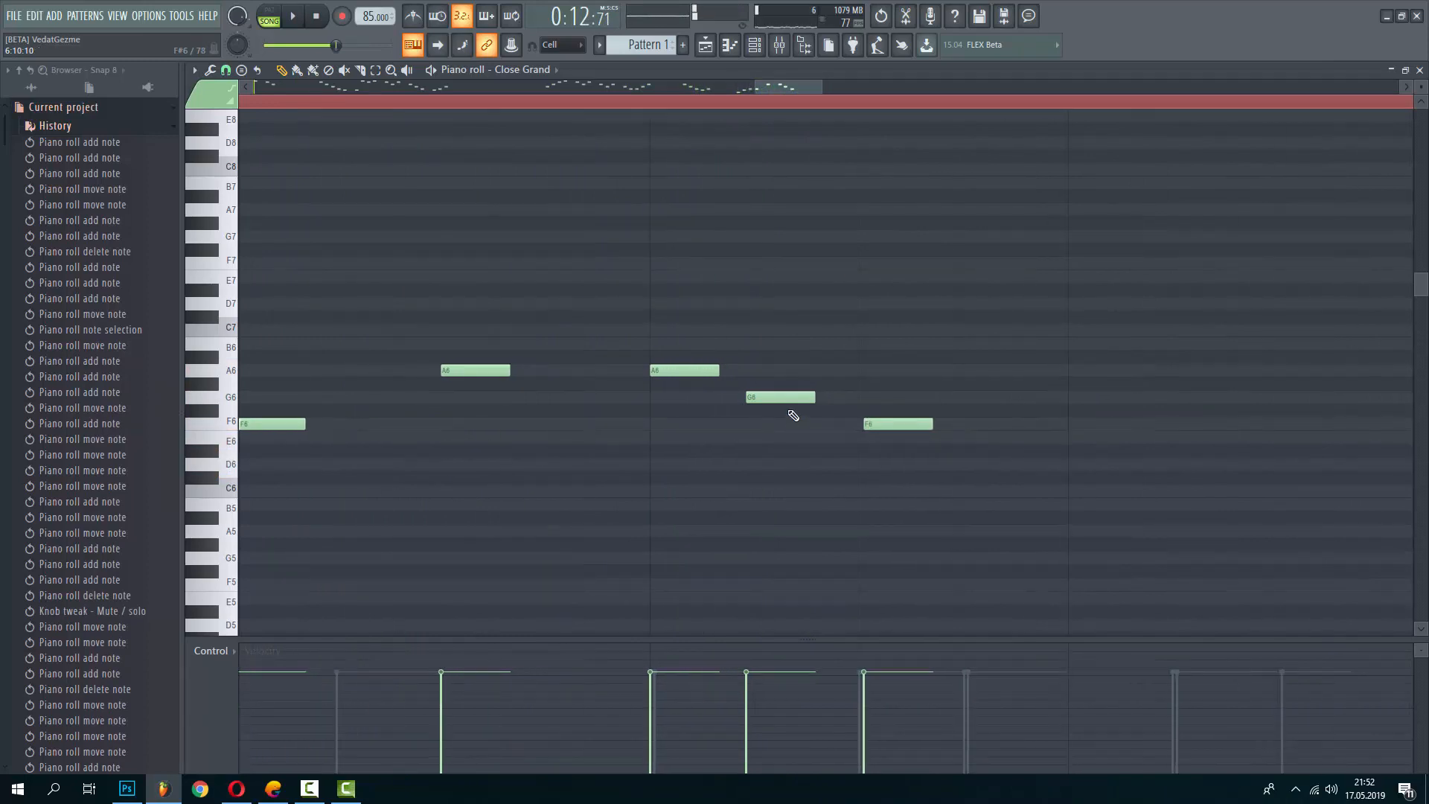
{"action": "left_click_drag", "start_coordinate": [778, 399], "coordinate": [782, 399]}
{"action": "left_click", "coordinate": [966, 450]}
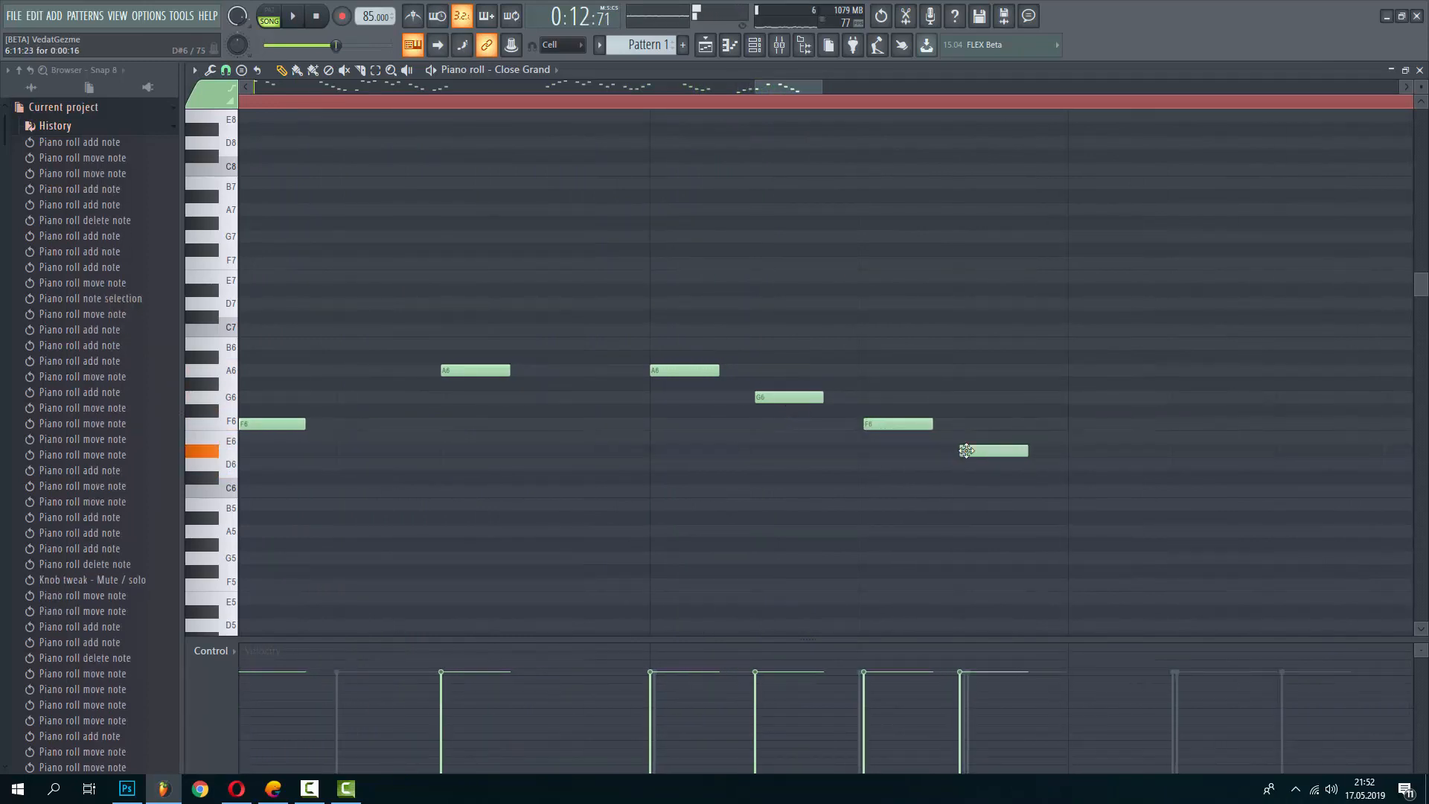
{"action": "left_click_drag", "start_coordinate": [894, 419], "coordinate": [885, 419]}
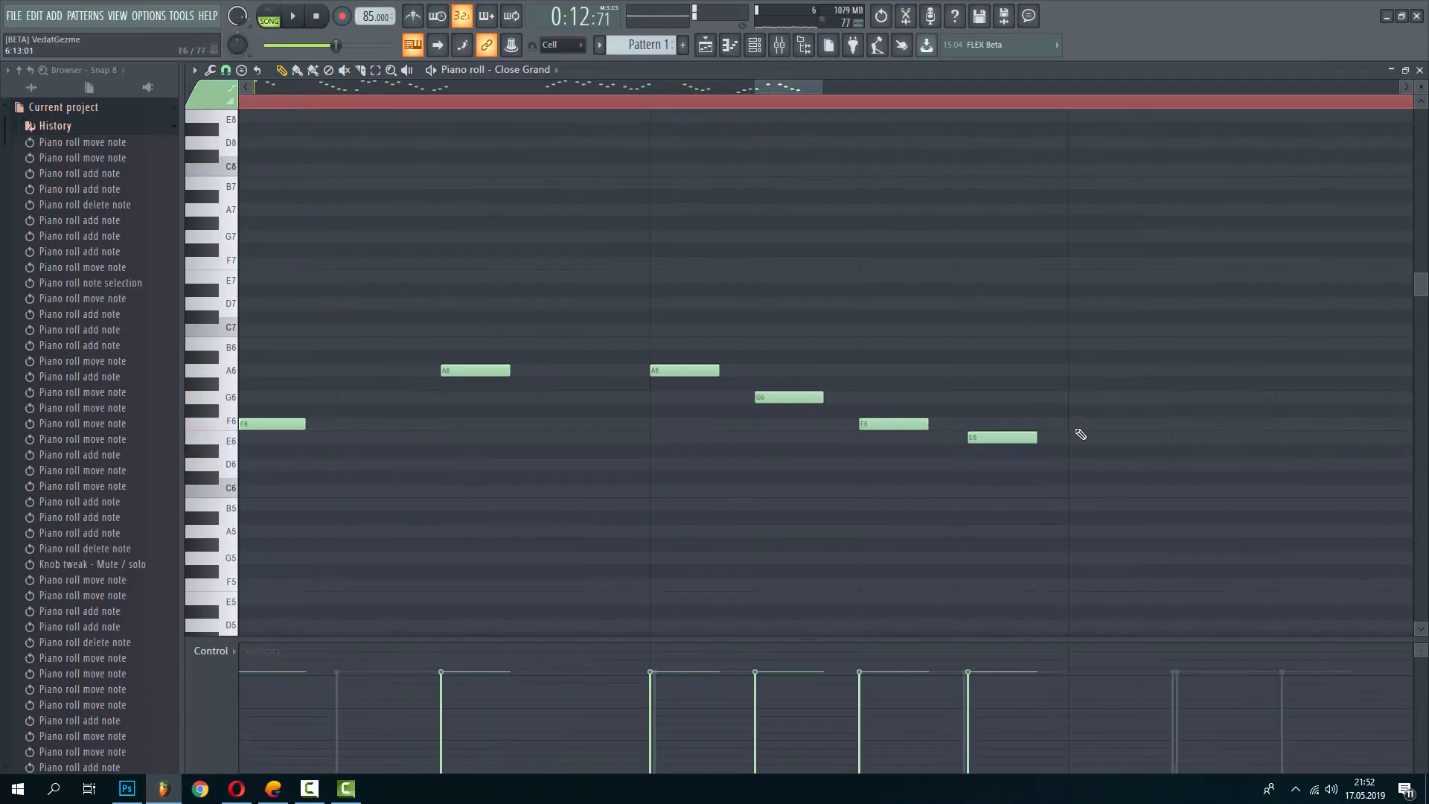
{"action": "left_click_drag", "start_coordinate": [973, 437], "coordinate": [969, 438]}
{"action": "scroll", "coordinate": [973, 431], "scroll_direction": "down", "scroll_amount": 5}
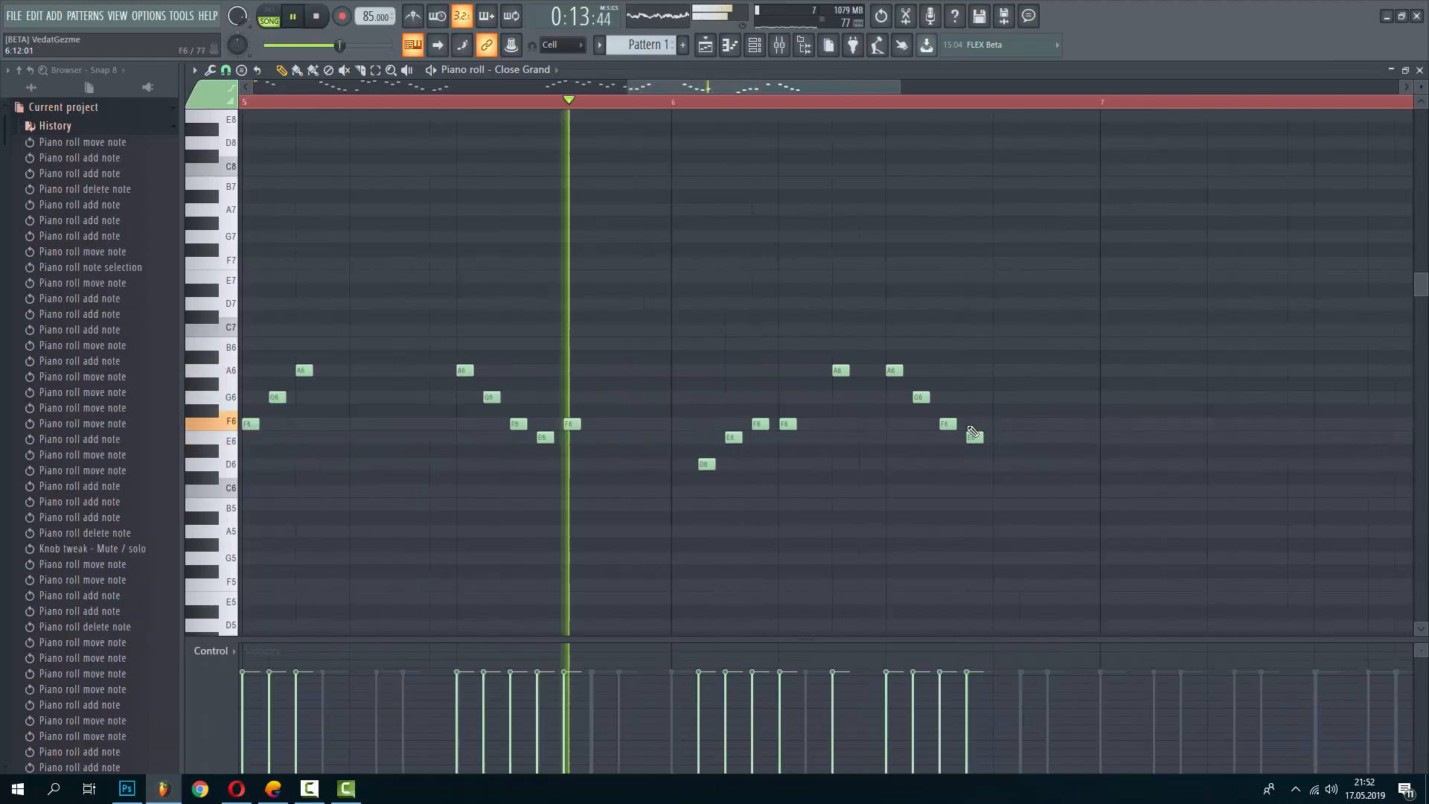
{"action": "scroll", "coordinate": [1026, 439], "scroll_direction": "up", "scroll_amount": 5}
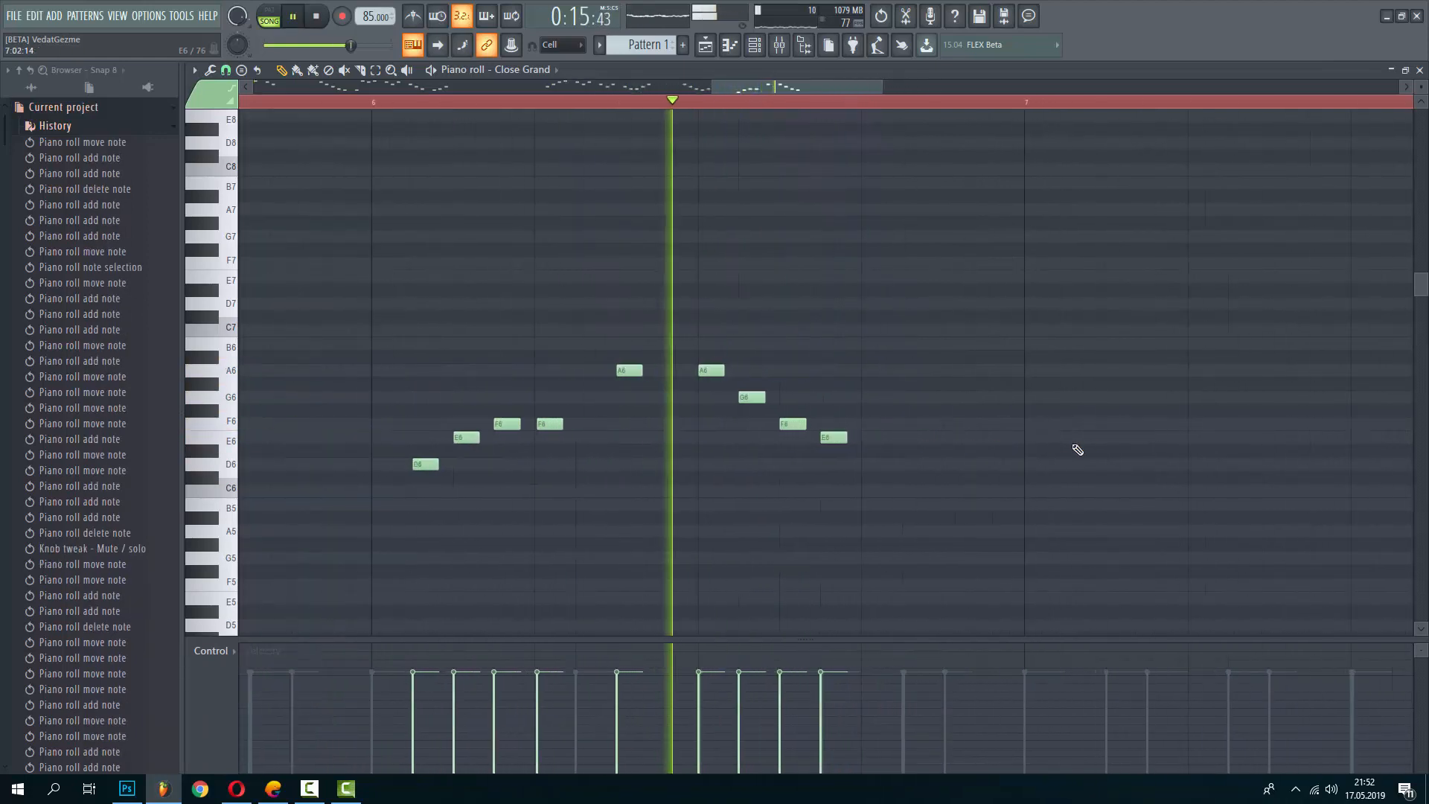
{"action": "key", "text": "space"}
Add alternating F6, E6, F6 and E6 notes on steps 13 to 16 of bar 6, and delete the stray D#6 note
{"action": "left_click", "coordinate": [742, 440]}
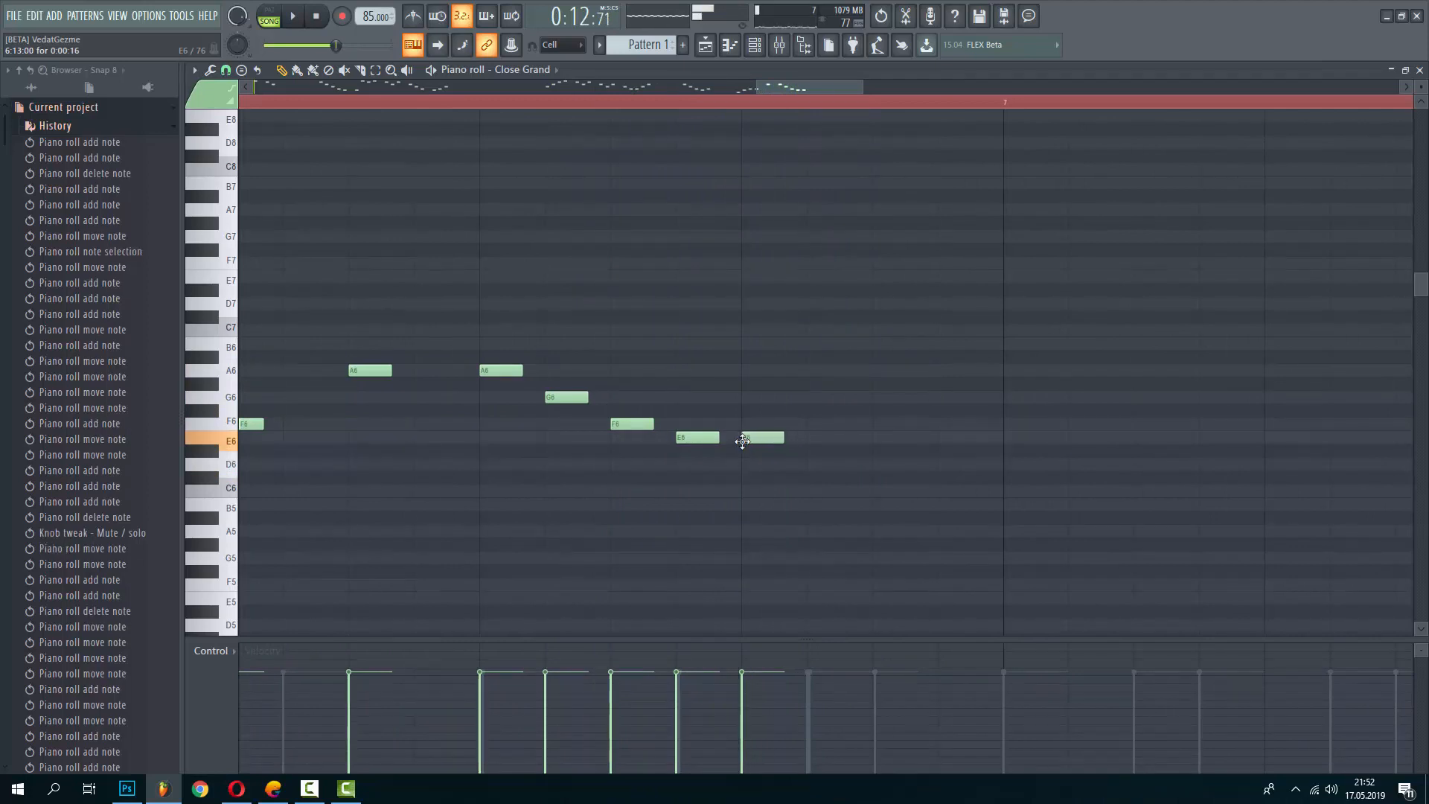
{"action": "left_click", "coordinate": [805, 439]}
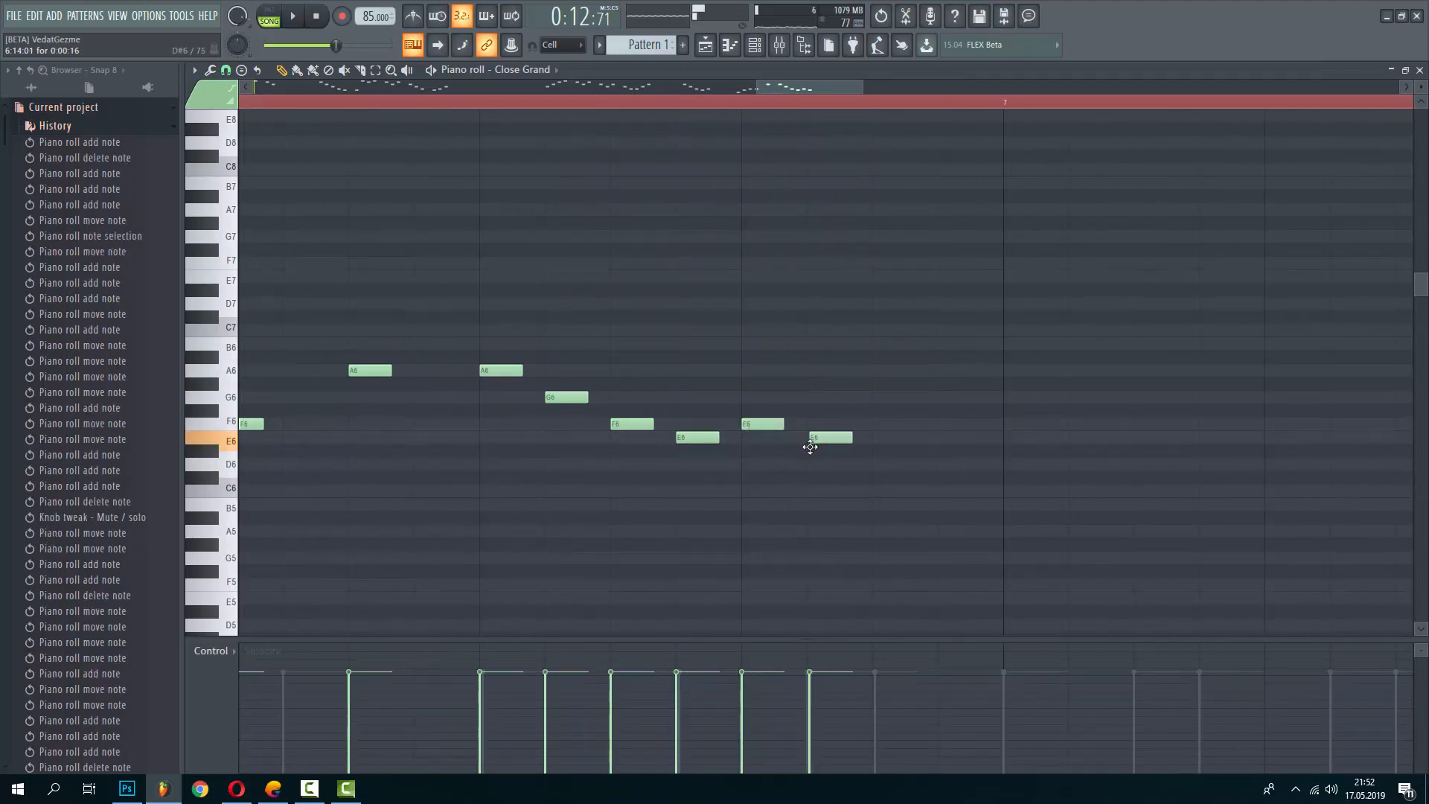
{"action": "left_click", "coordinate": [809, 446]}
{"action": "left_click", "coordinate": [867, 425]}
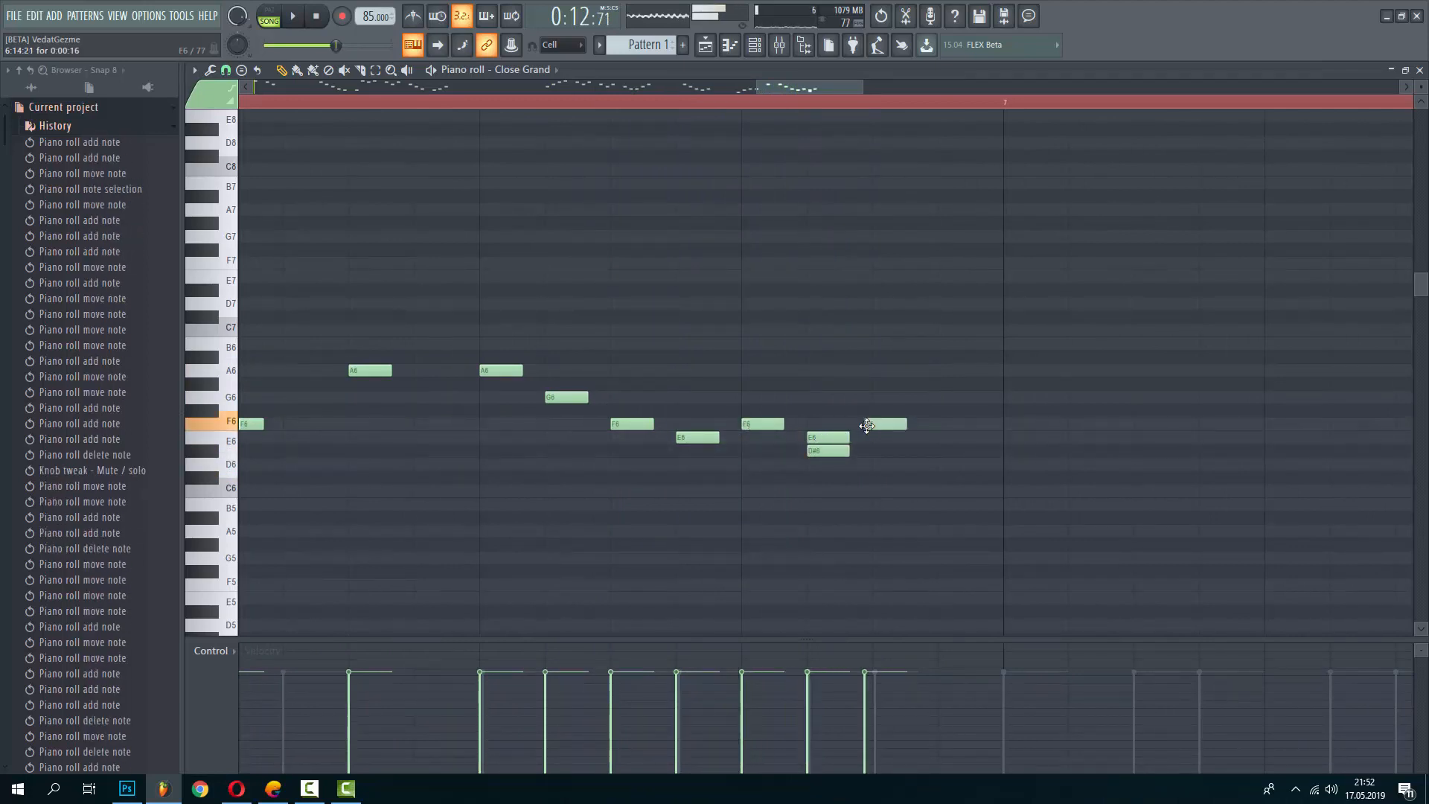
{"action": "left_click", "coordinate": [995, 437]}
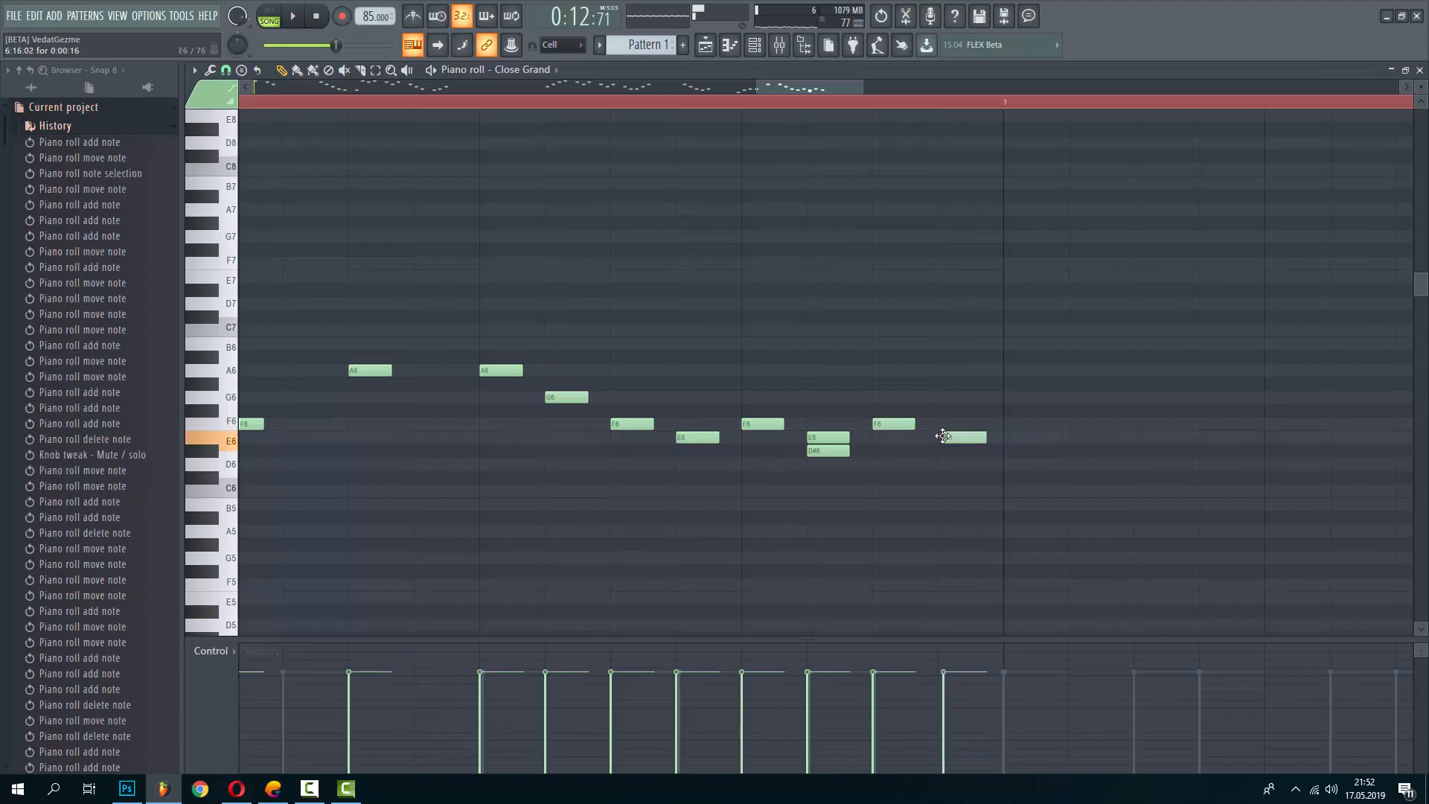
{"action": "left_click", "coordinate": [825, 455]}
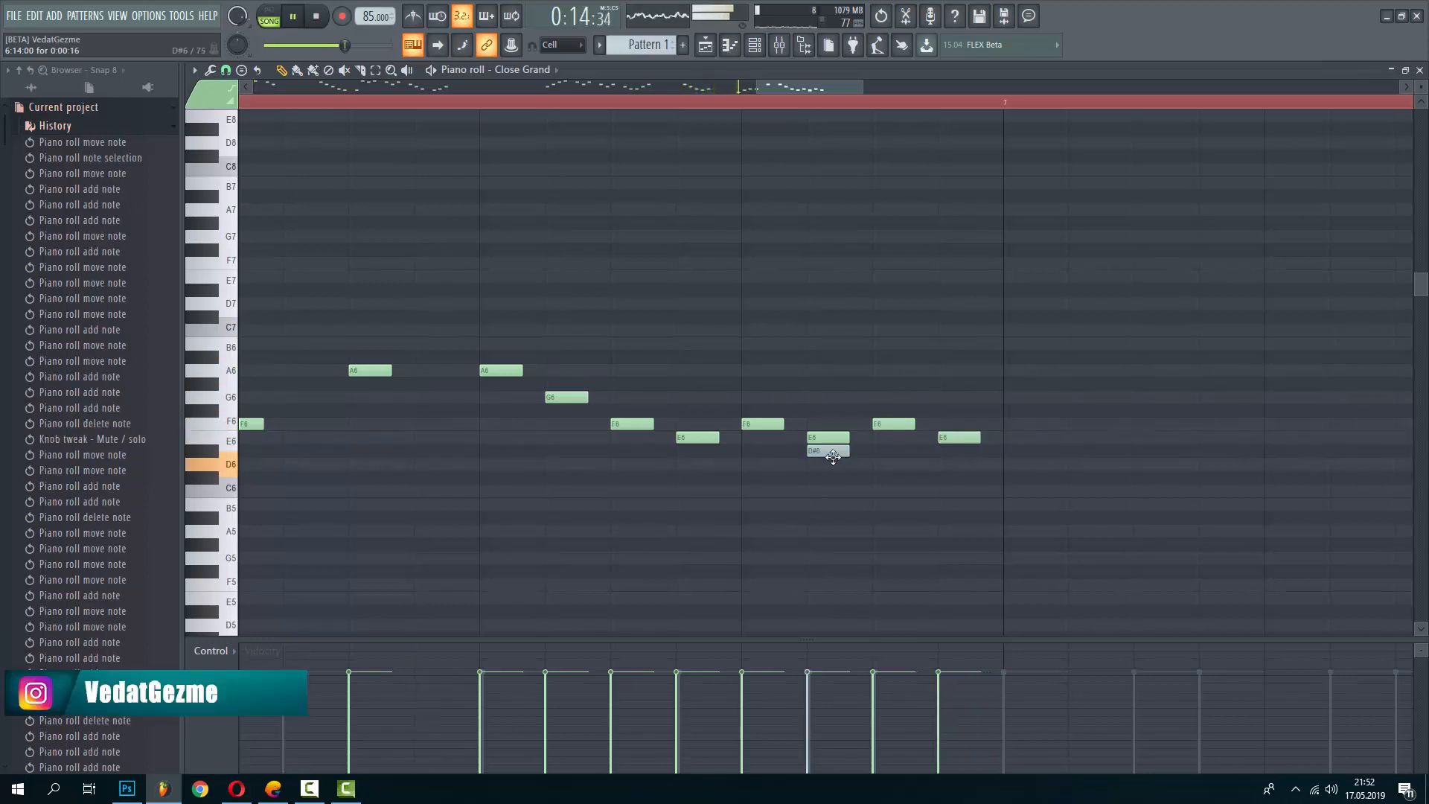
{"action": "right_click", "coordinate": [833, 457]}
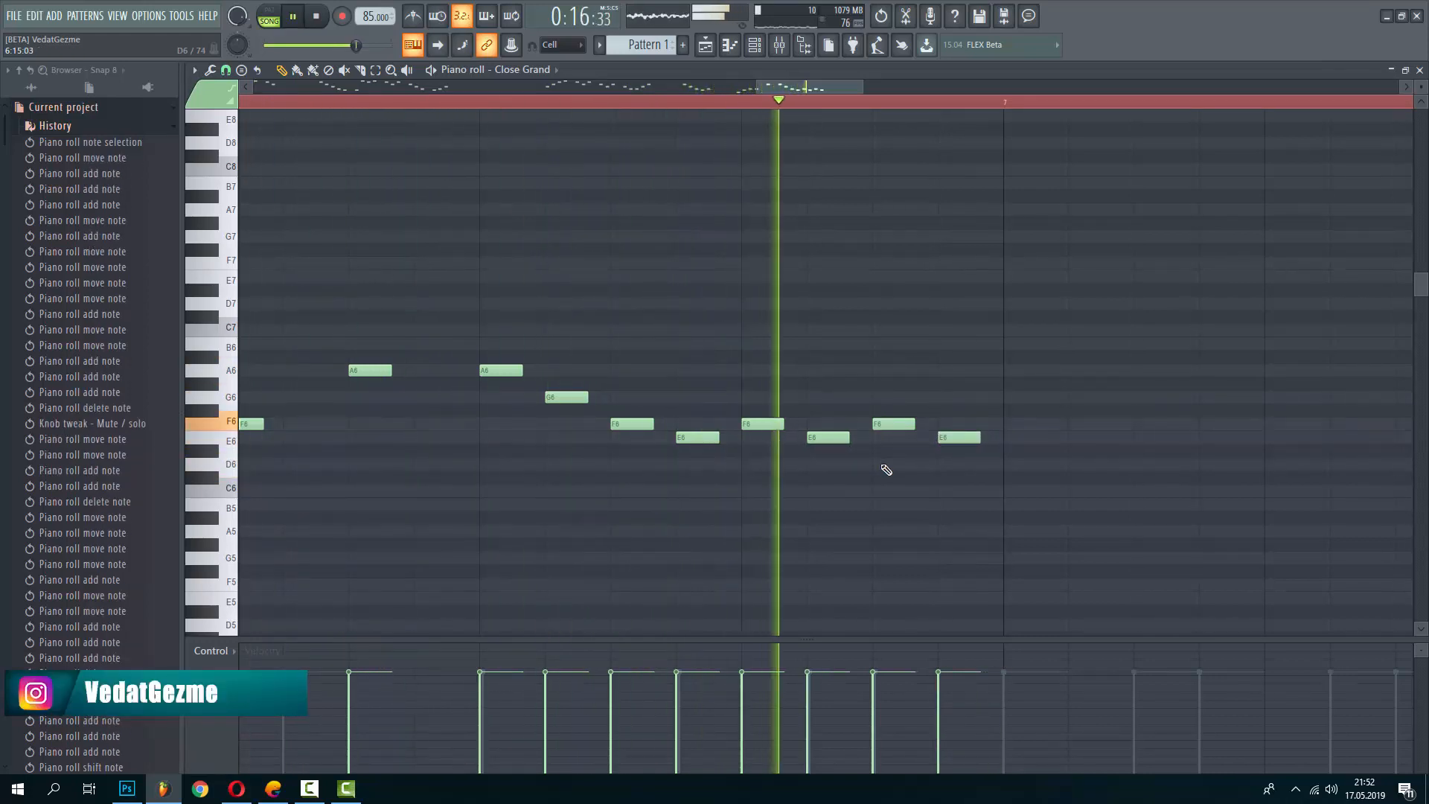
Select the last three notes of bar 6 (E6, F6, E6) and shift them one step later
{"action": "left_click_drag", "start_coordinate": [992, 485], "coordinate": [900, 433]}
{"action": "scroll", "coordinate": [897, 432], "scroll_direction": "down", "scroll_amount": 3, "text": "ctrl"}
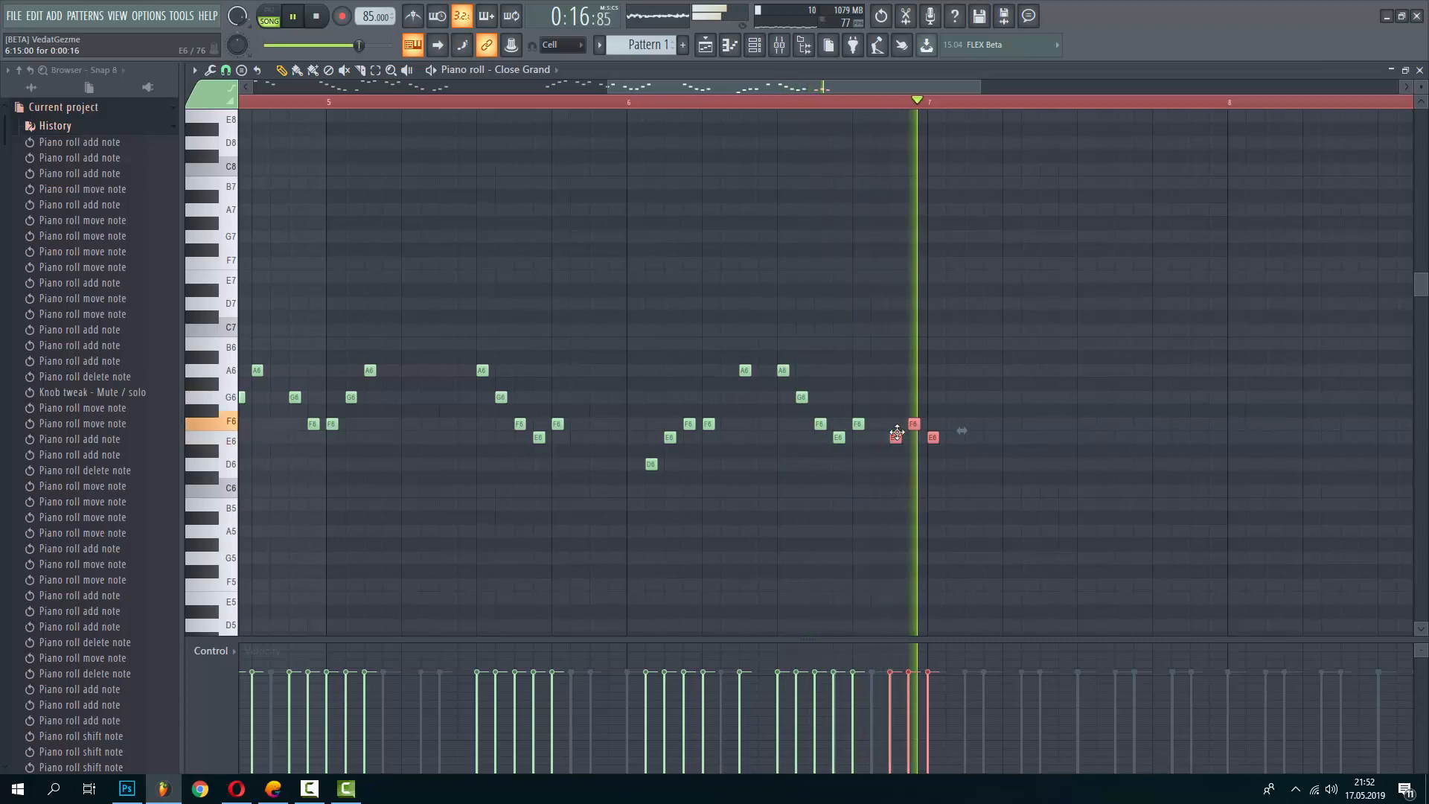
{"action": "scroll", "coordinate": [897, 431], "scroll_direction": "up", "scroll_amount": 4}
{"action": "scroll", "coordinate": [774, 445], "scroll_direction": "up", "scroll_amount": 3}
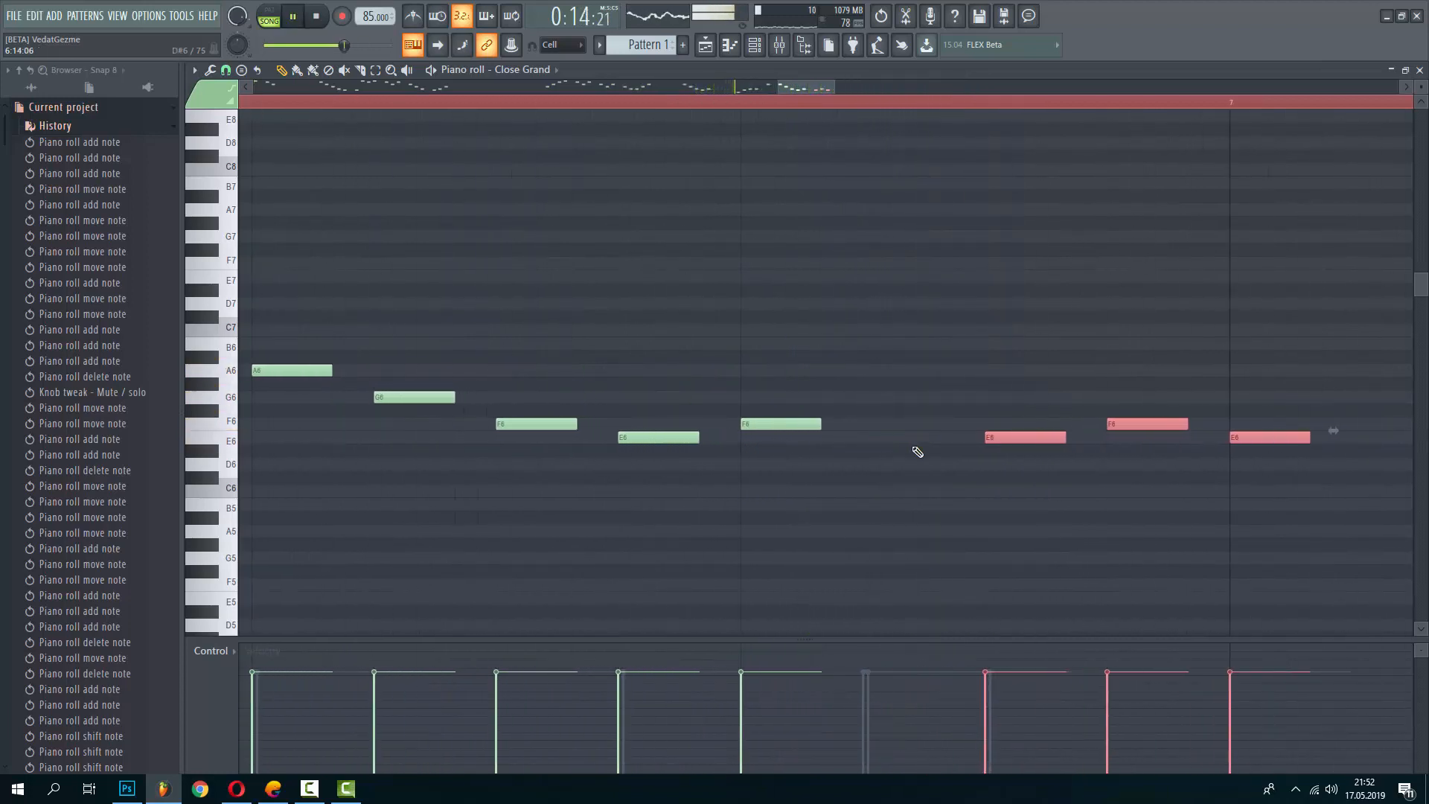
Move only the first of the shifted notes, the E6, back to step 14 of bar 6 and listen to the phrase
{"action": "left_click", "coordinate": [920, 450]}
{"action": "right_click", "coordinate": [939, 452]}
{"action": "left_click_drag", "start_coordinate": [982, 441], "coordinate": [865, 437]}
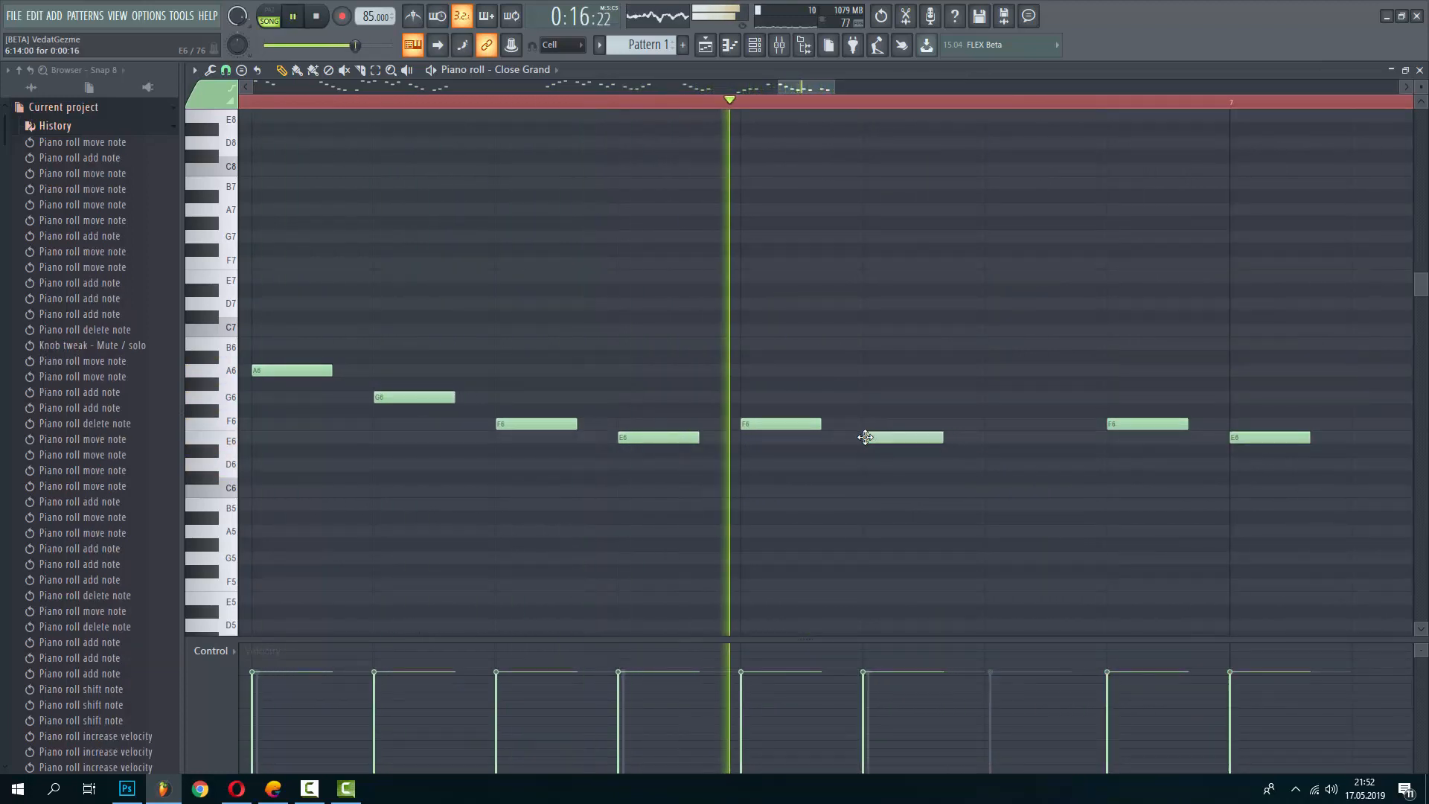
{"action": "scroll", "coordinate": [872, 438], "scroll_direction": "down", "scroll_amount": 8}
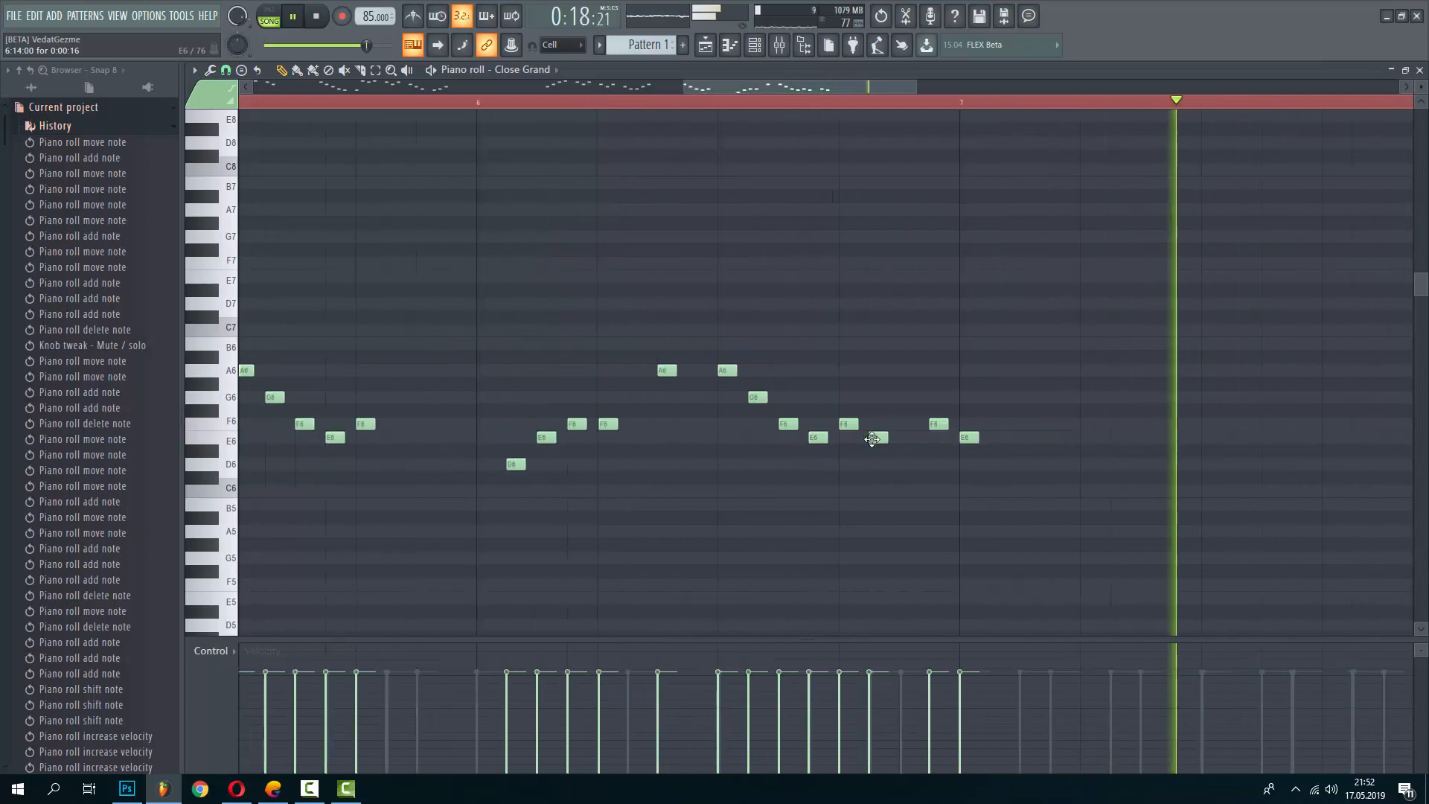
Reopen the Close Grand notes from the channel rack and play the whole melody from bar 1 through the start of bar 7
{"action": "key", "text": "F7"}
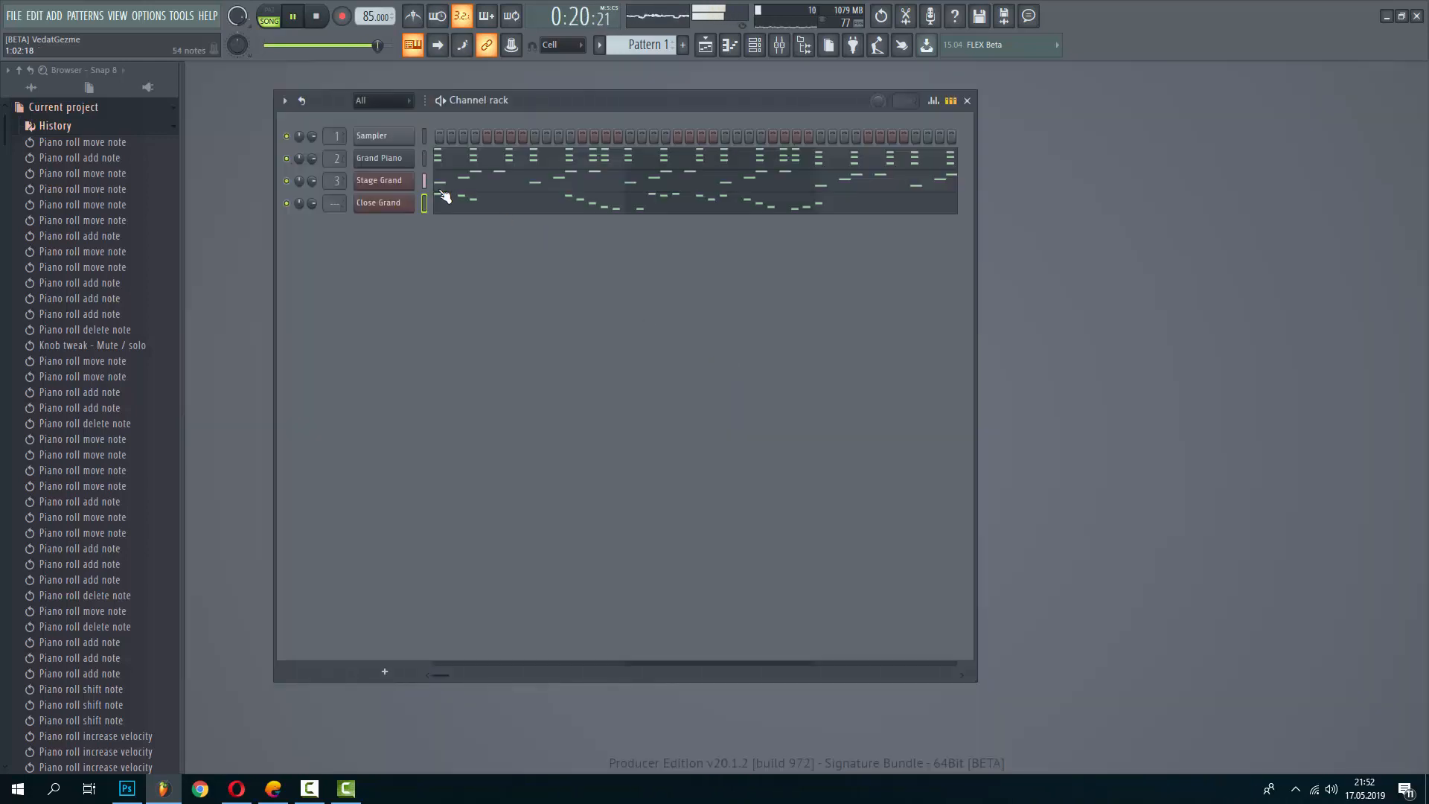
{"action": "left_click", "coordinate": [778, 47]}
{"action": "key", "text": "F9"}
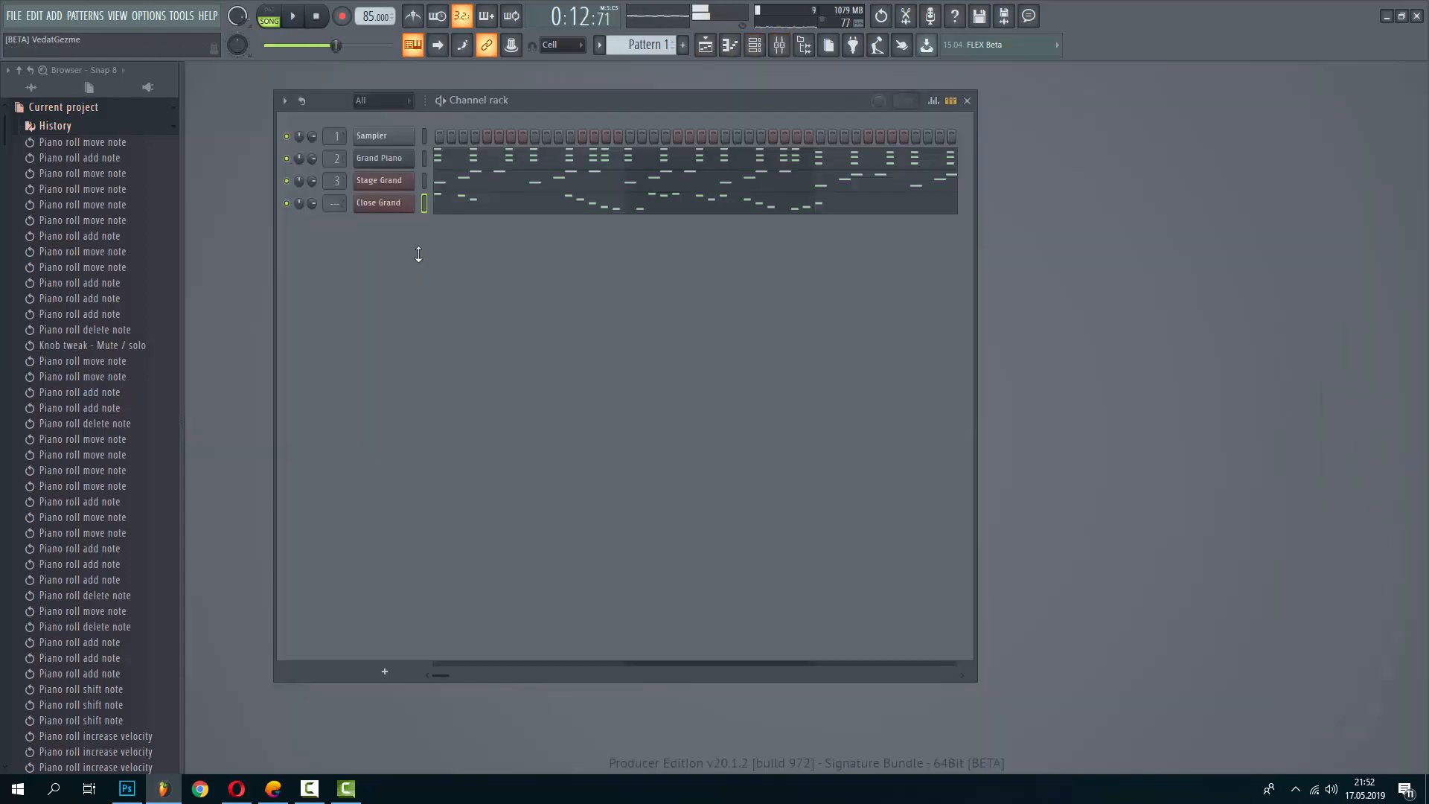
{"action": "left_click", "coordinate": [471, 205]}
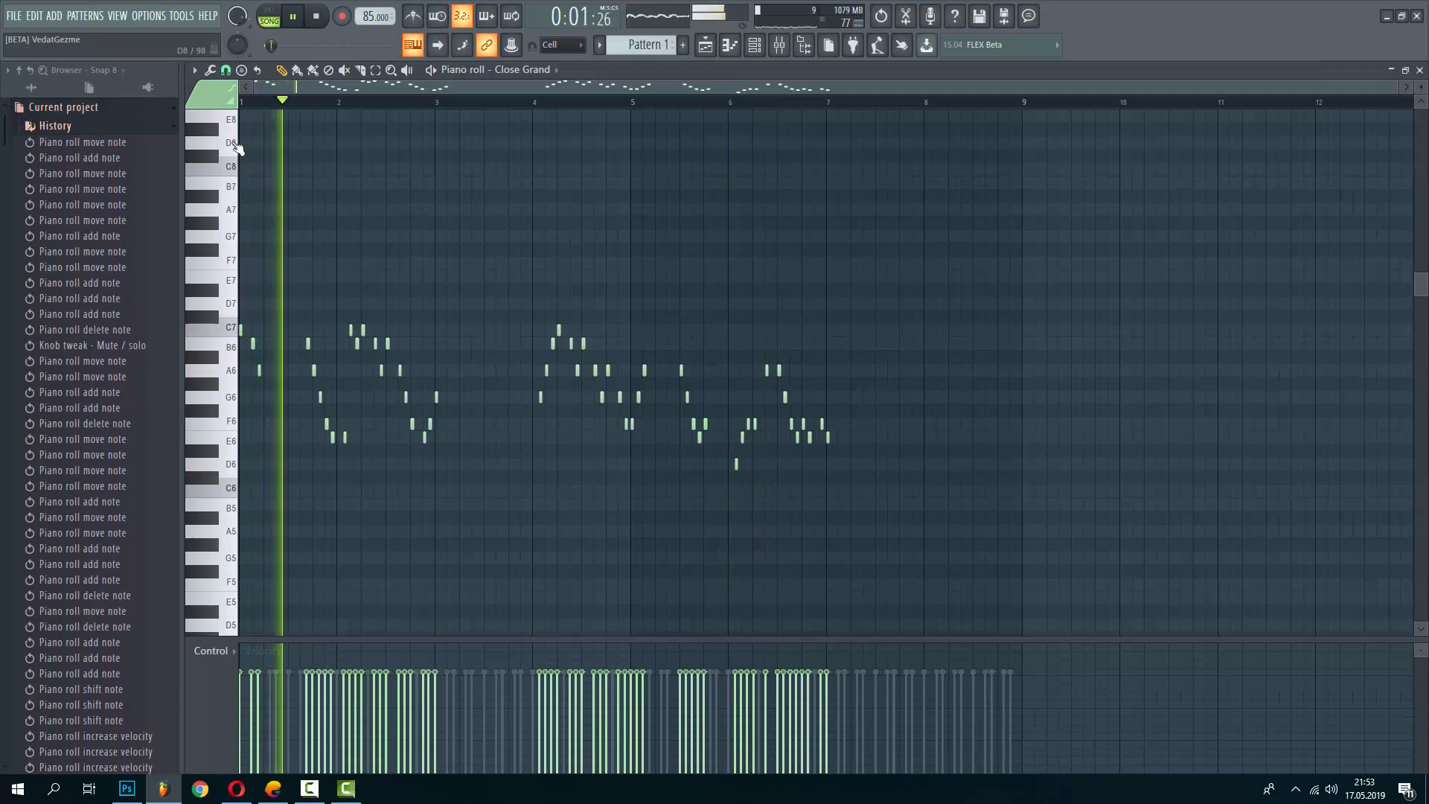
{"action": "scroll", "coordinate": [246, 191], "scroll_direction": "up", "scroll_amount": 3}
{"action": "scroll", "coordinate": [238, 257], "scroll_direction": "up", "scroll_amount": 3}
{"action": "scroll", "coordinate": [409, 313], "scroll_direction": "down", "scroll_amount": 3}
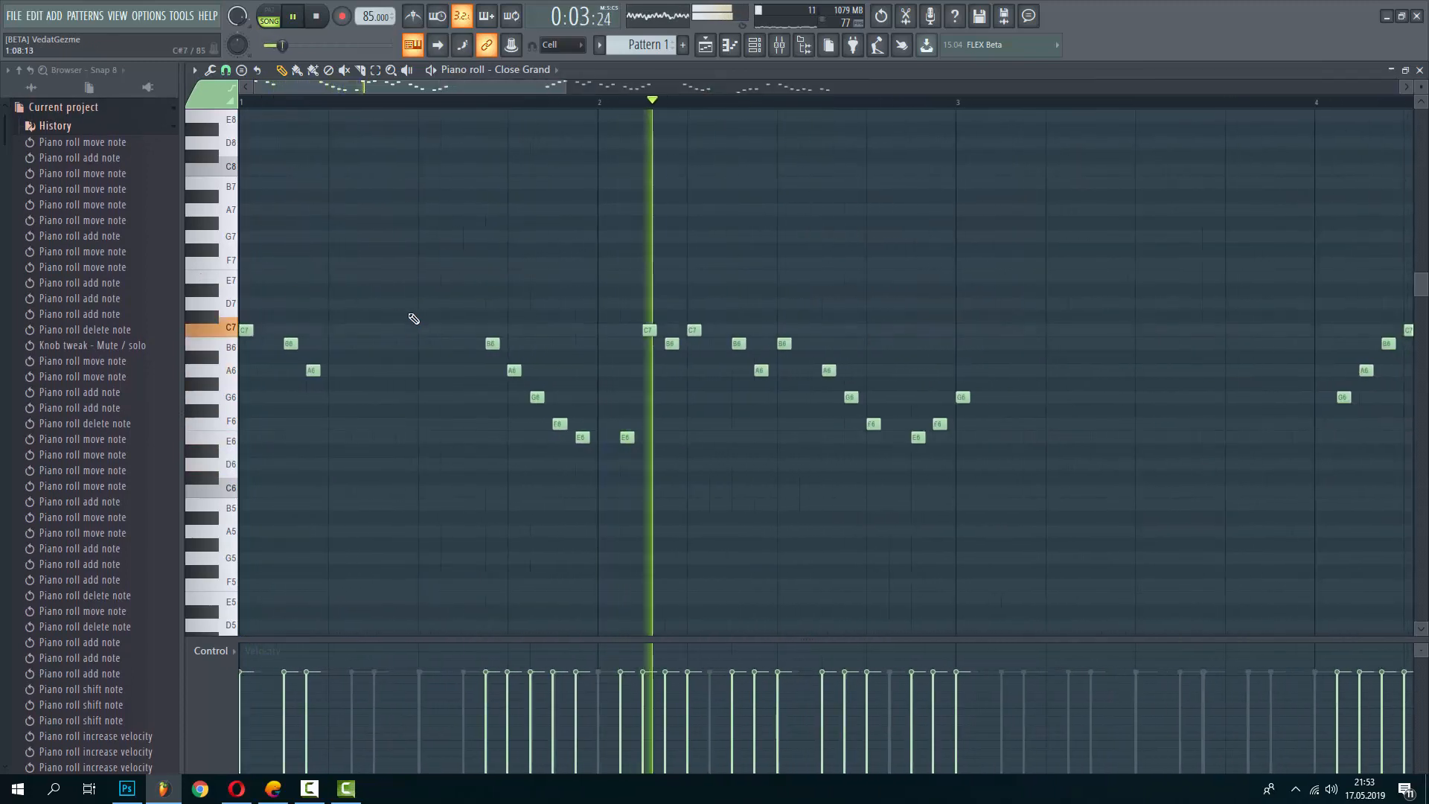
{"action": "scroll", "coordinate": [409, 313], "scroll_direction": "down", "scroll_amount": 5}
{"action": "scroll", "coordinate": [414, 319], "scroll_direction": "down", "scroll_amount": 3}
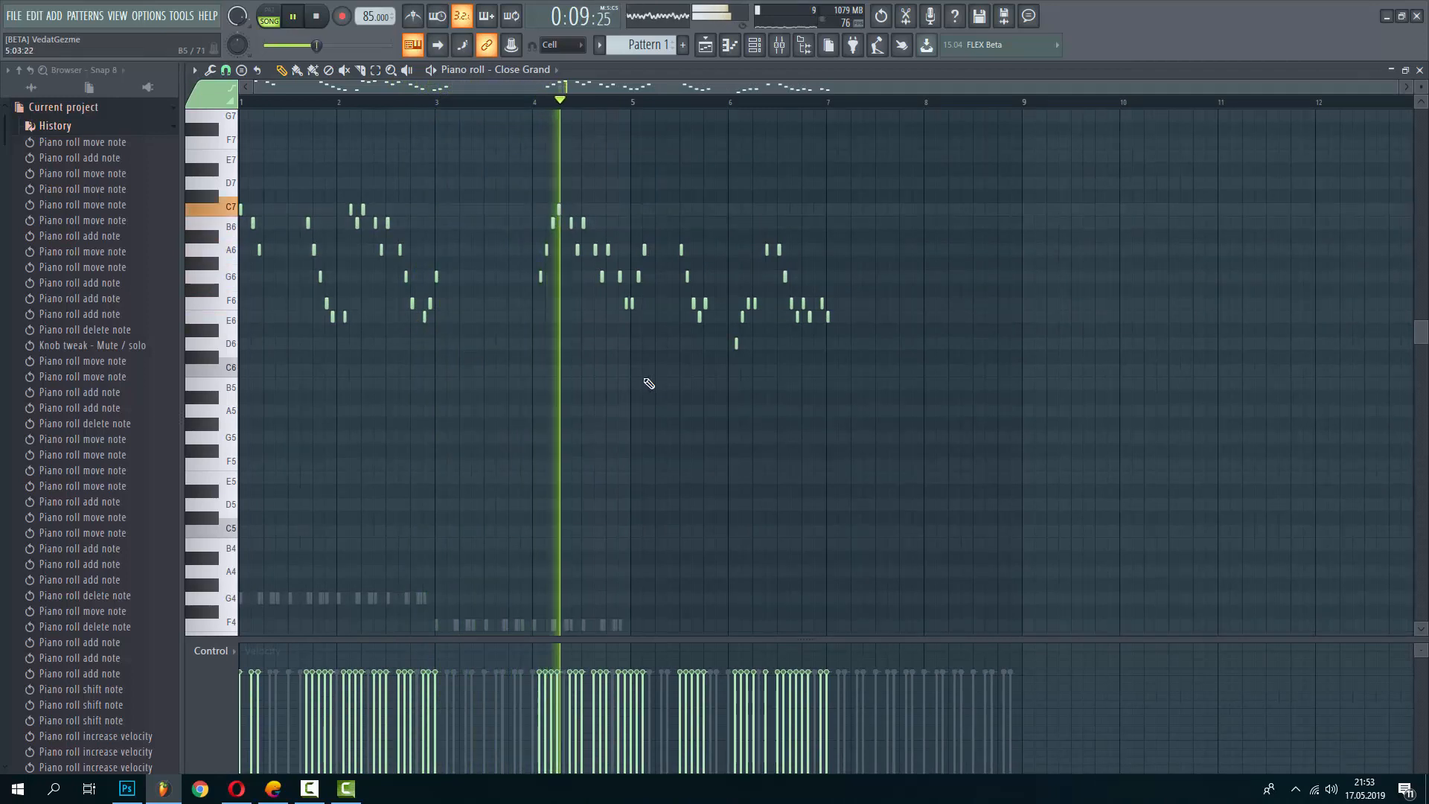
{"action": "scroll", "coordinate": [673, 349], "scroll_direction": "up", "scroll_amount": 3}
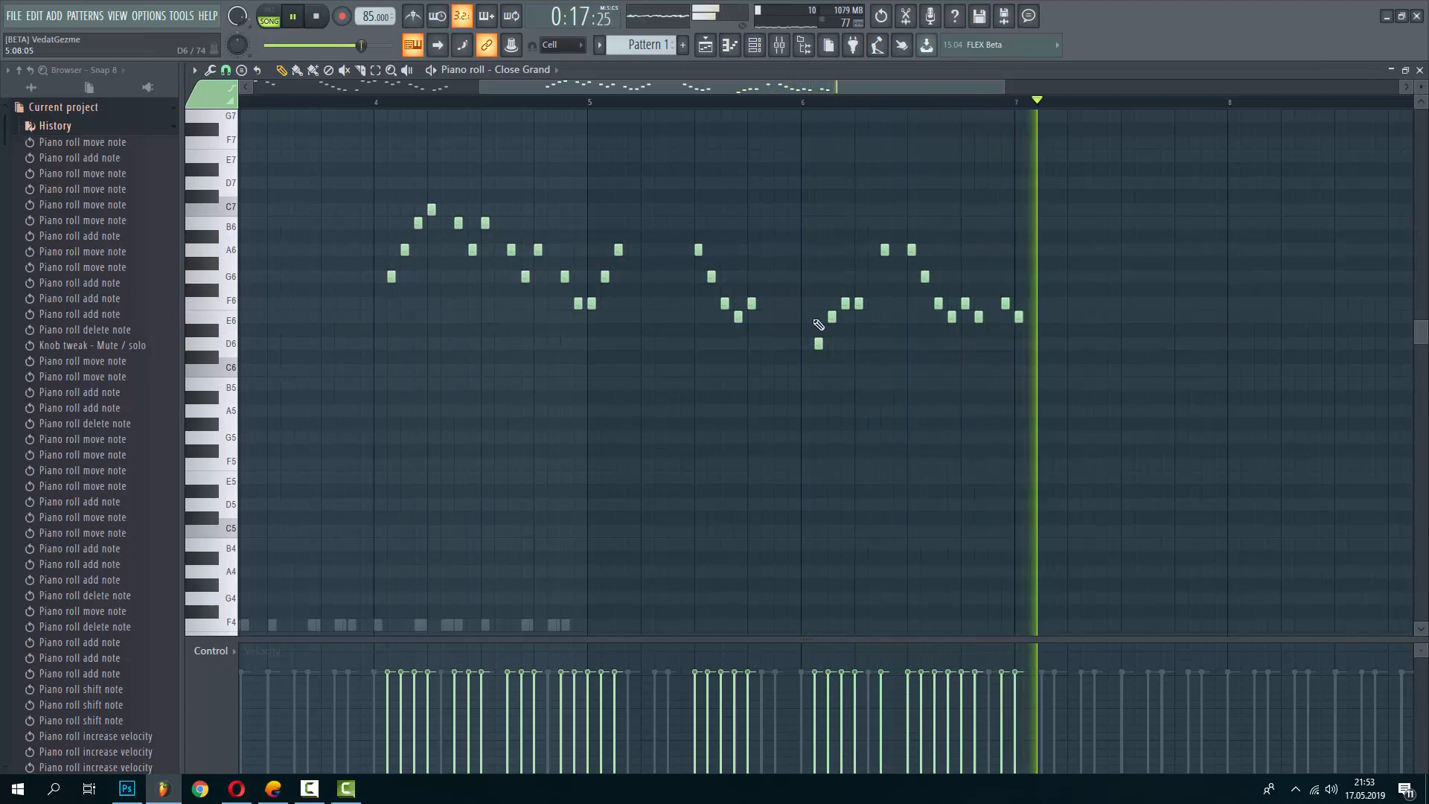
Route the Close Grand channel to mixer track 4 and bring up that track in the mixer
{"action": "left_click", "coordinate": [1419, 70]}
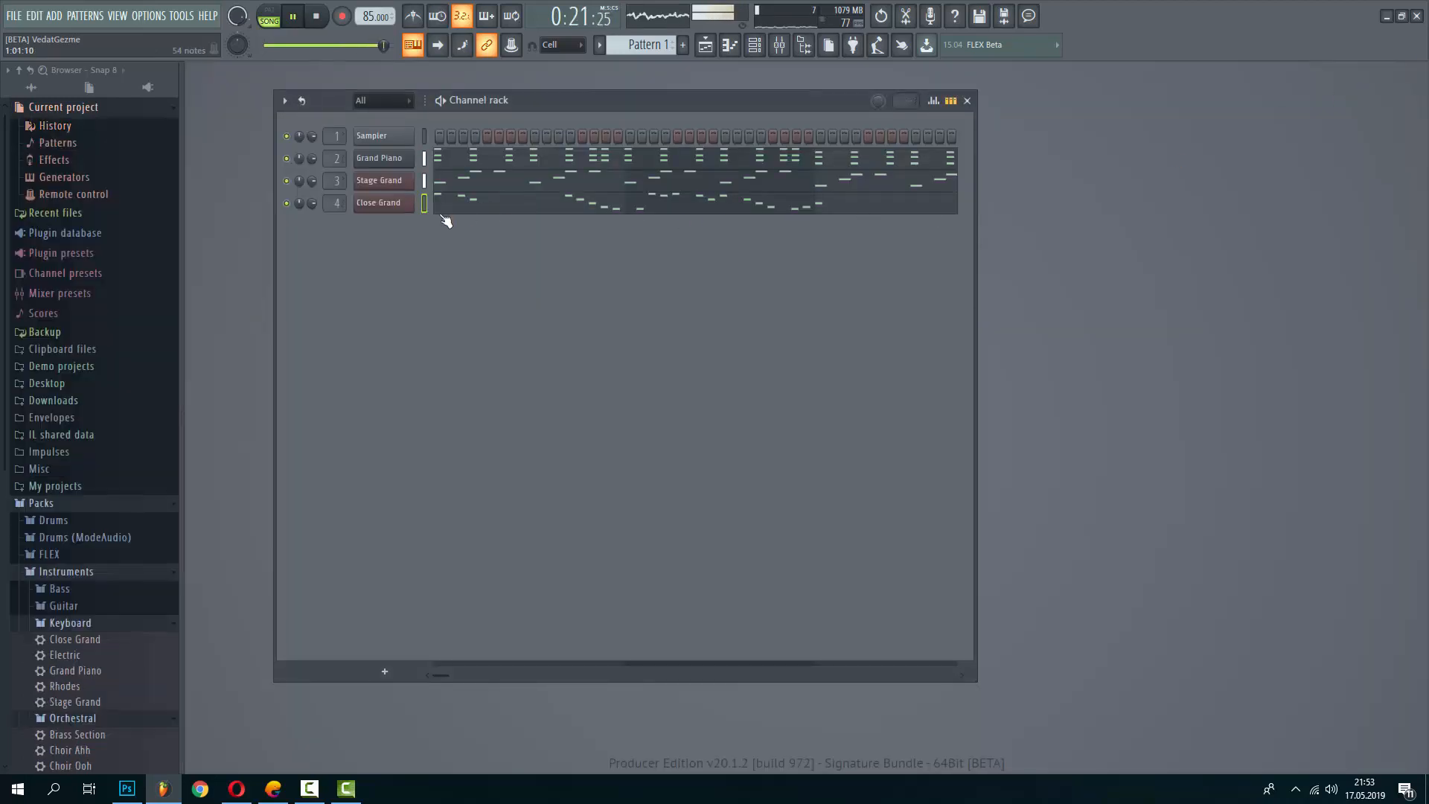
{"action": "key", "text": "F9"}
{"action": "key", "text": "space"}
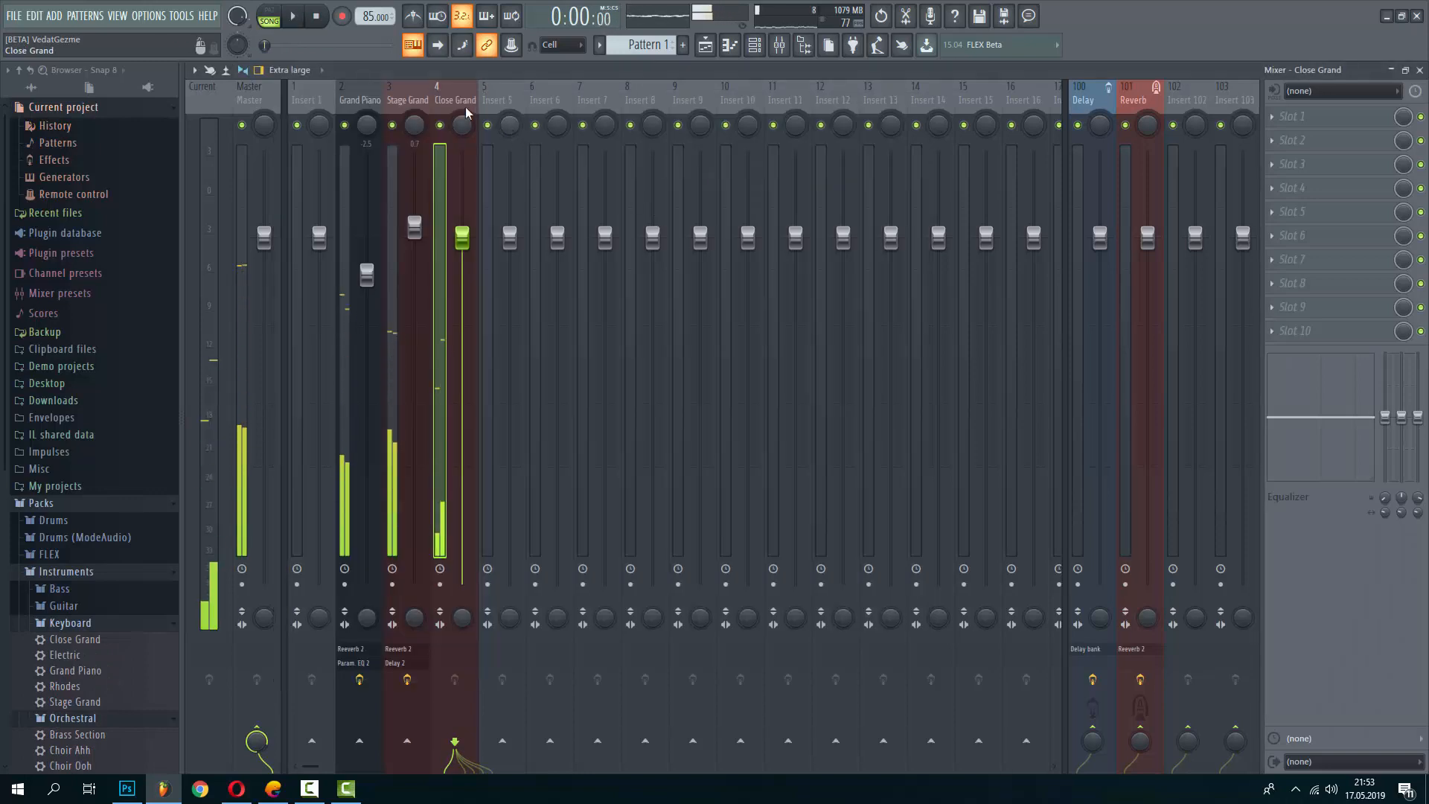
Load Fruity Delay 2 into the first effect slot of the Close Grand track and listen to the result
{"action": "left_click", "coordinate": [1275, 120]}
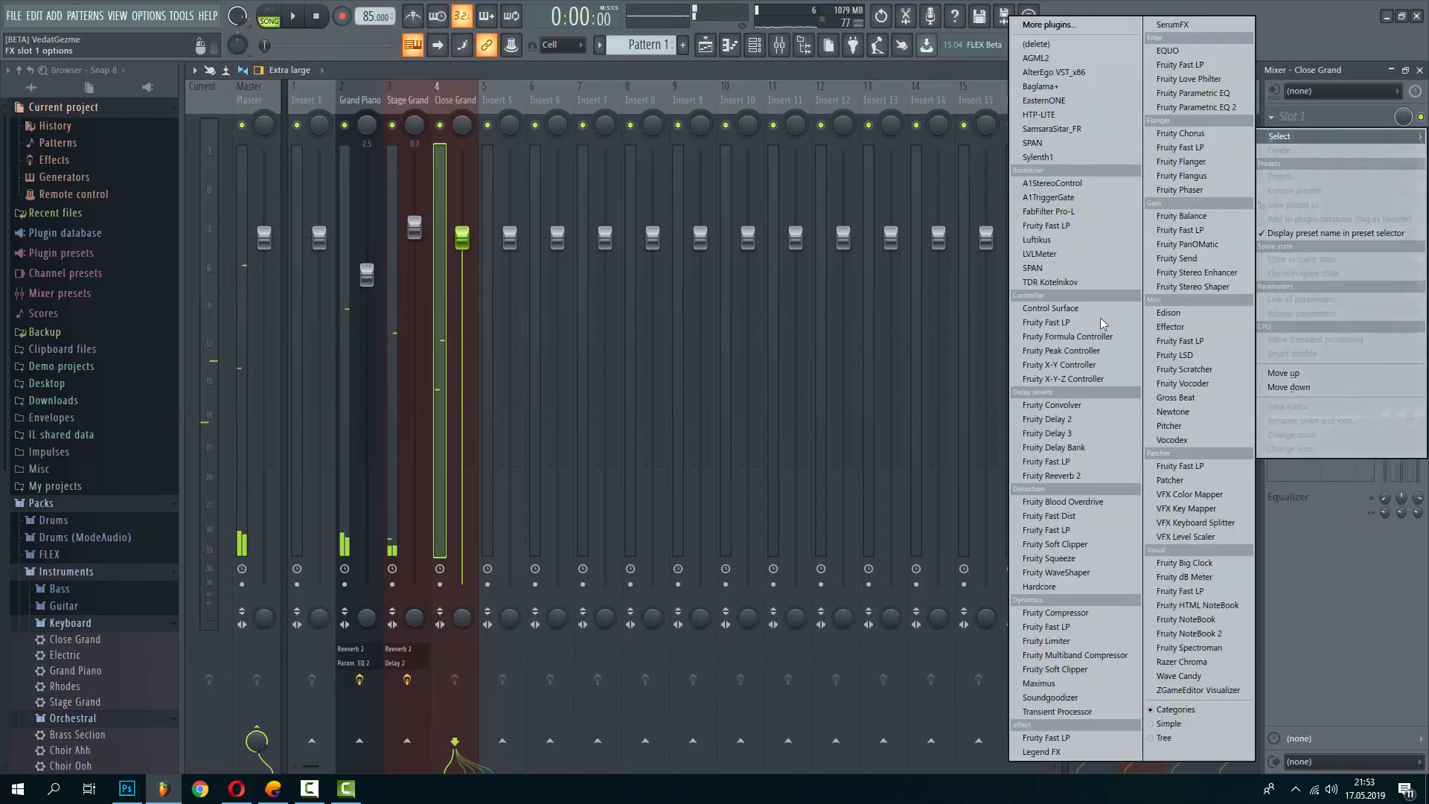
{"action": "left_click", "coordinate": [1057, 419]}
{"action": "key", "text": "space"}
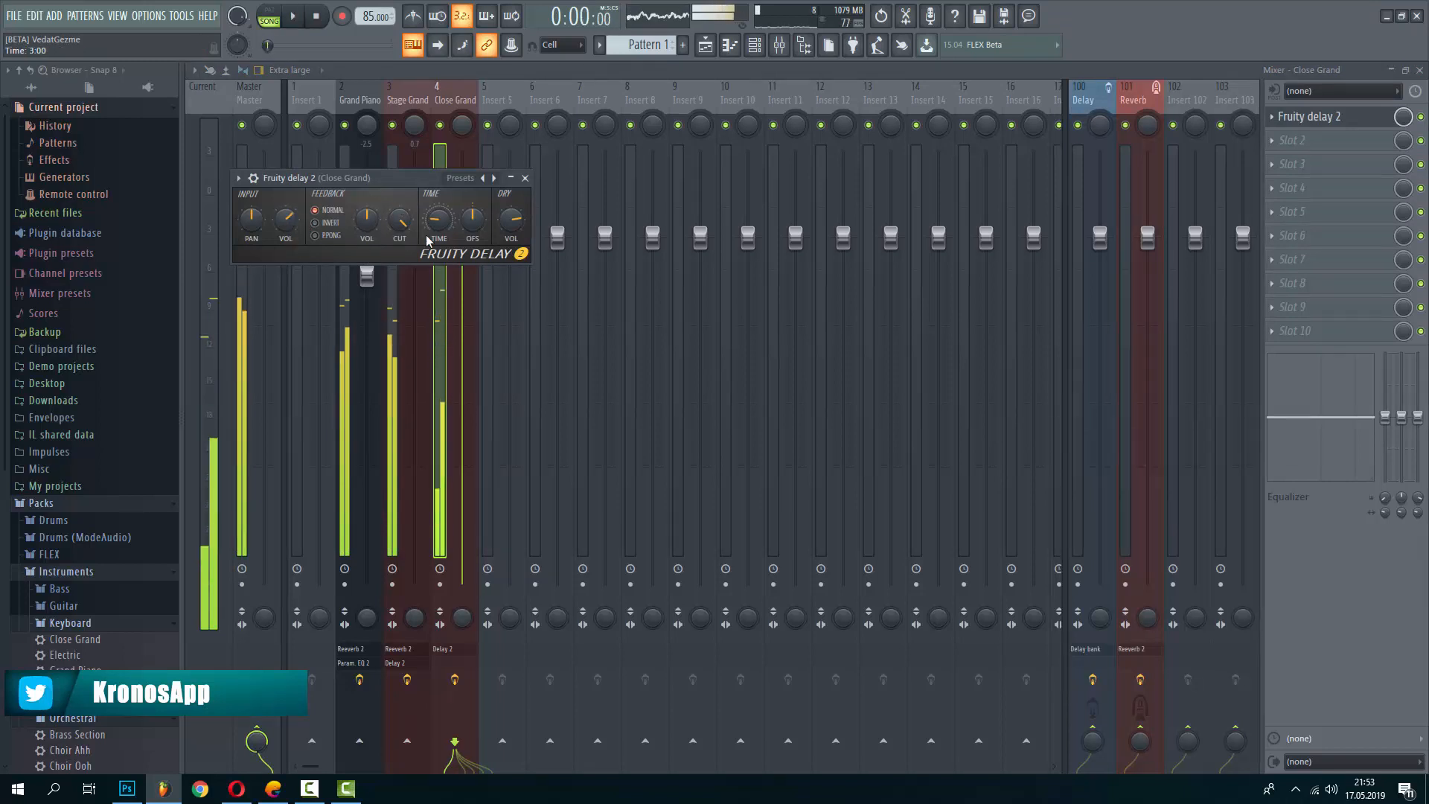
{"action": "key", "text": "space"}
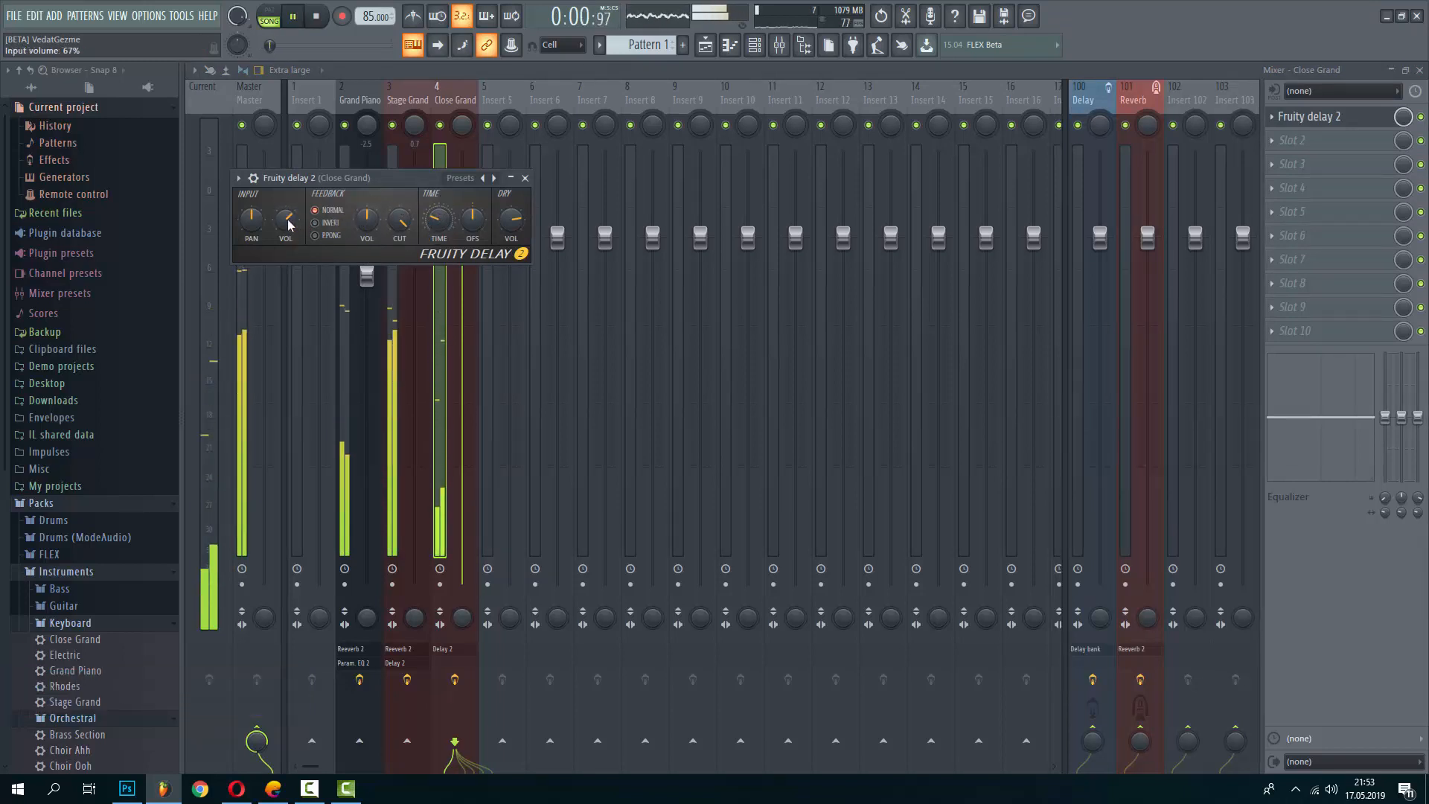
{"action": "left_click", "coordinate": [525, 178]}
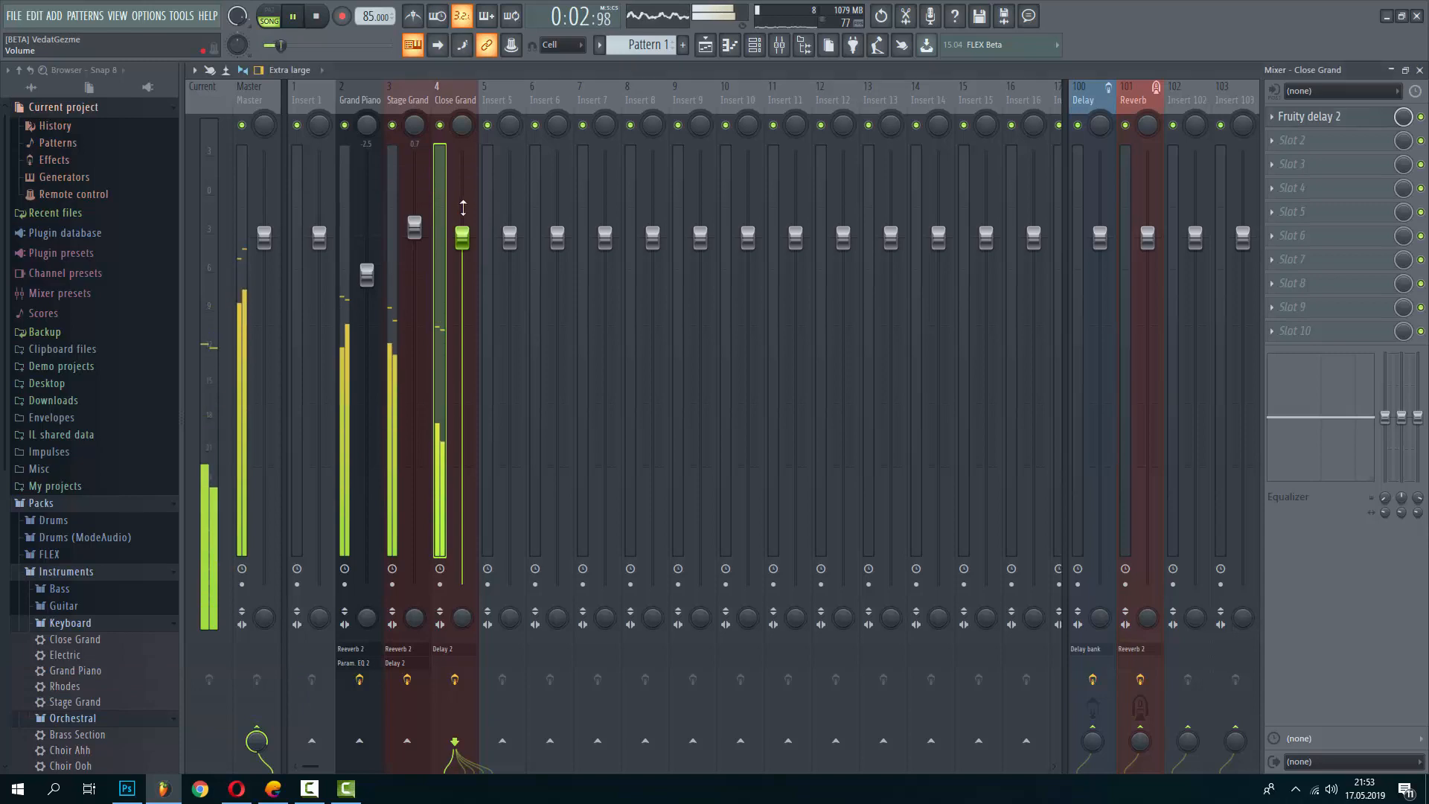
Balance the mixer levels, setting Stage Grand to about -2.3 dB and Grand Piano to about -1.9 dB
{"action": "left_click_drag", "start_coordinate": [366, 274], "coordinate": [372, 319]}
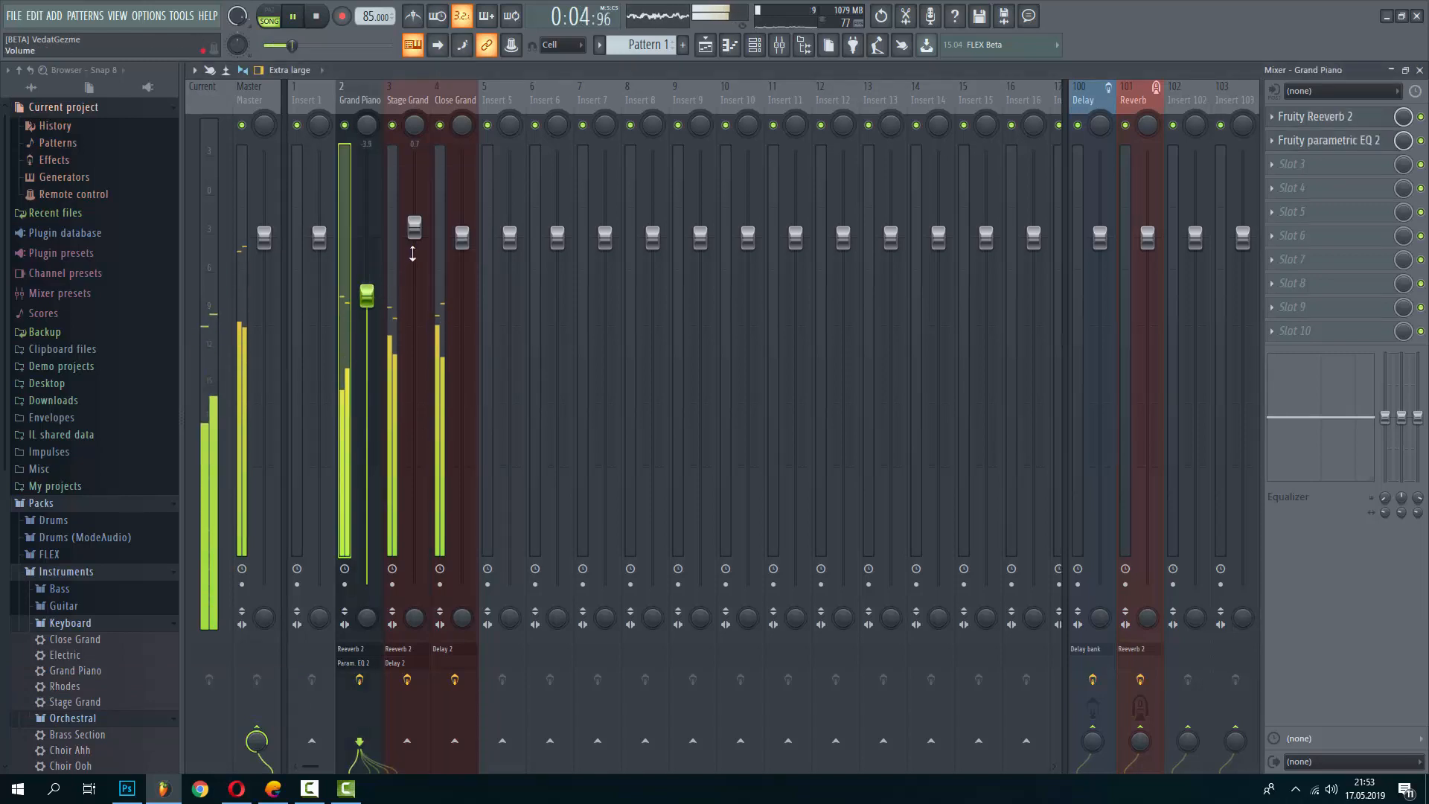
{"action": "left_click", "coordinate": [413, 232]}
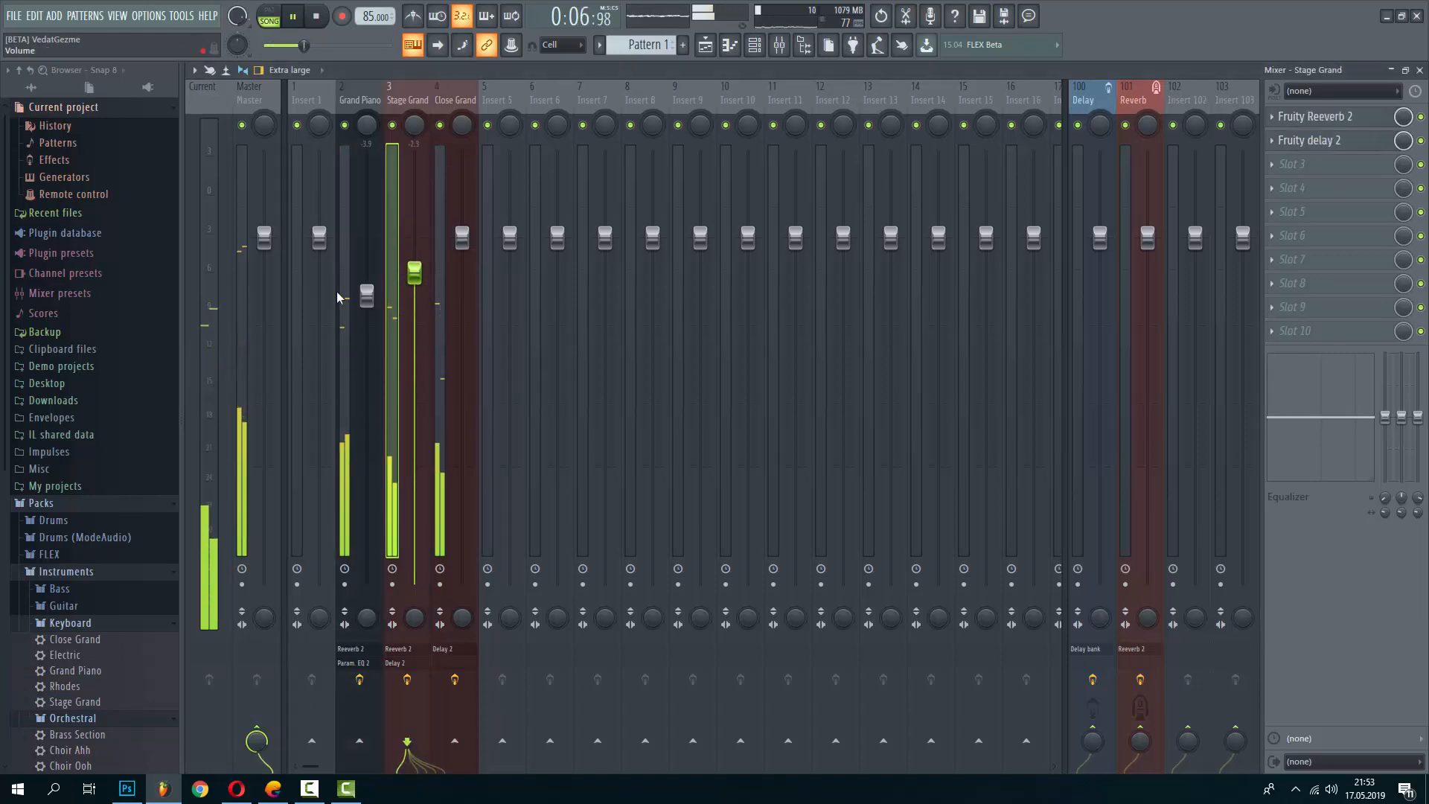
{"action": "left_click_drag", "start_coordinate": [366, 295], "coordinate": [368, 268]}
{"action": "key", "text": "F9"}
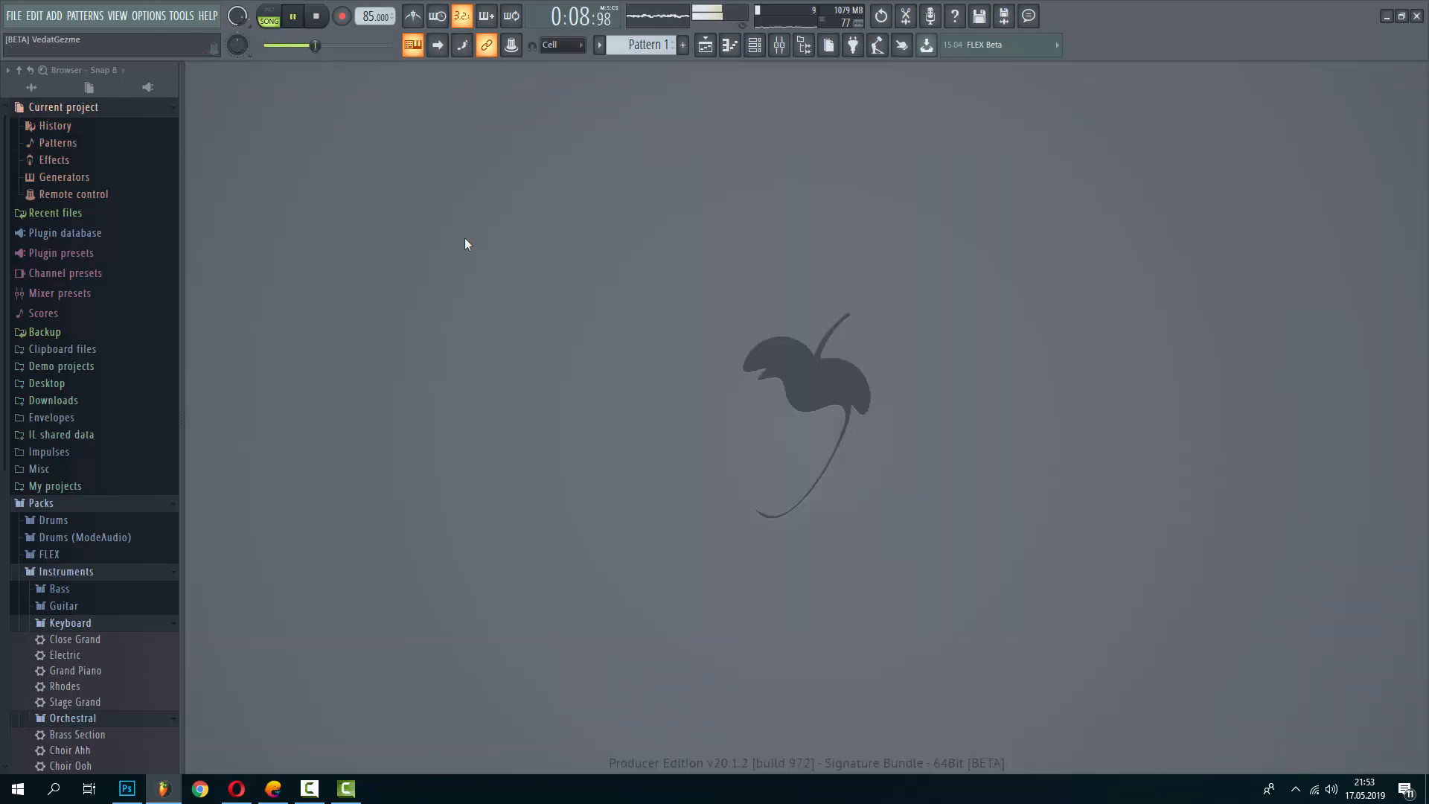
Switch from the mixer to the playlist and examine the Pattern 1 clip during playback
{"action": "left_click", "coordinate": [782, 47]}
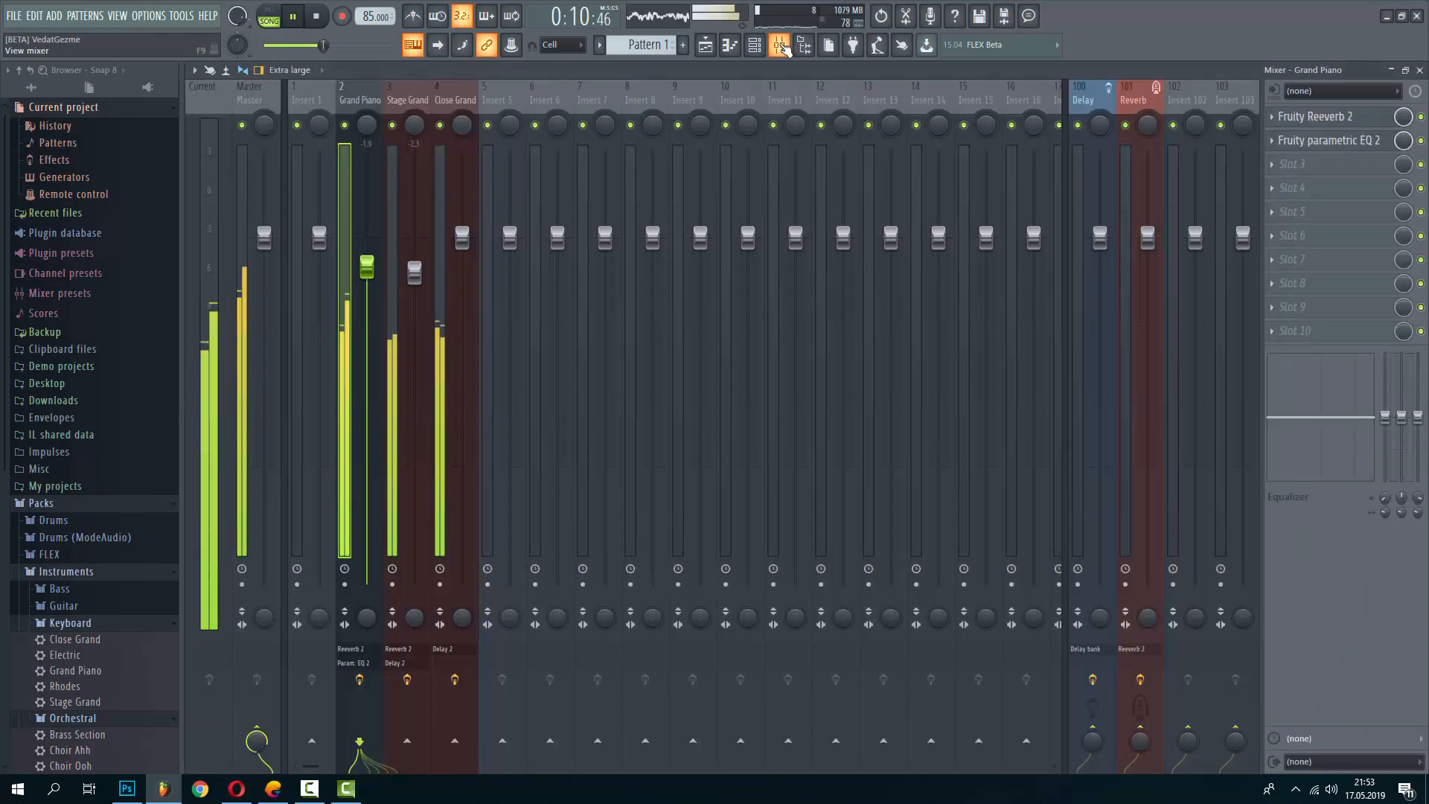
{"action": "left_click", "coordinate": [716, 46]}
{"action": "key", "text": "F7"}
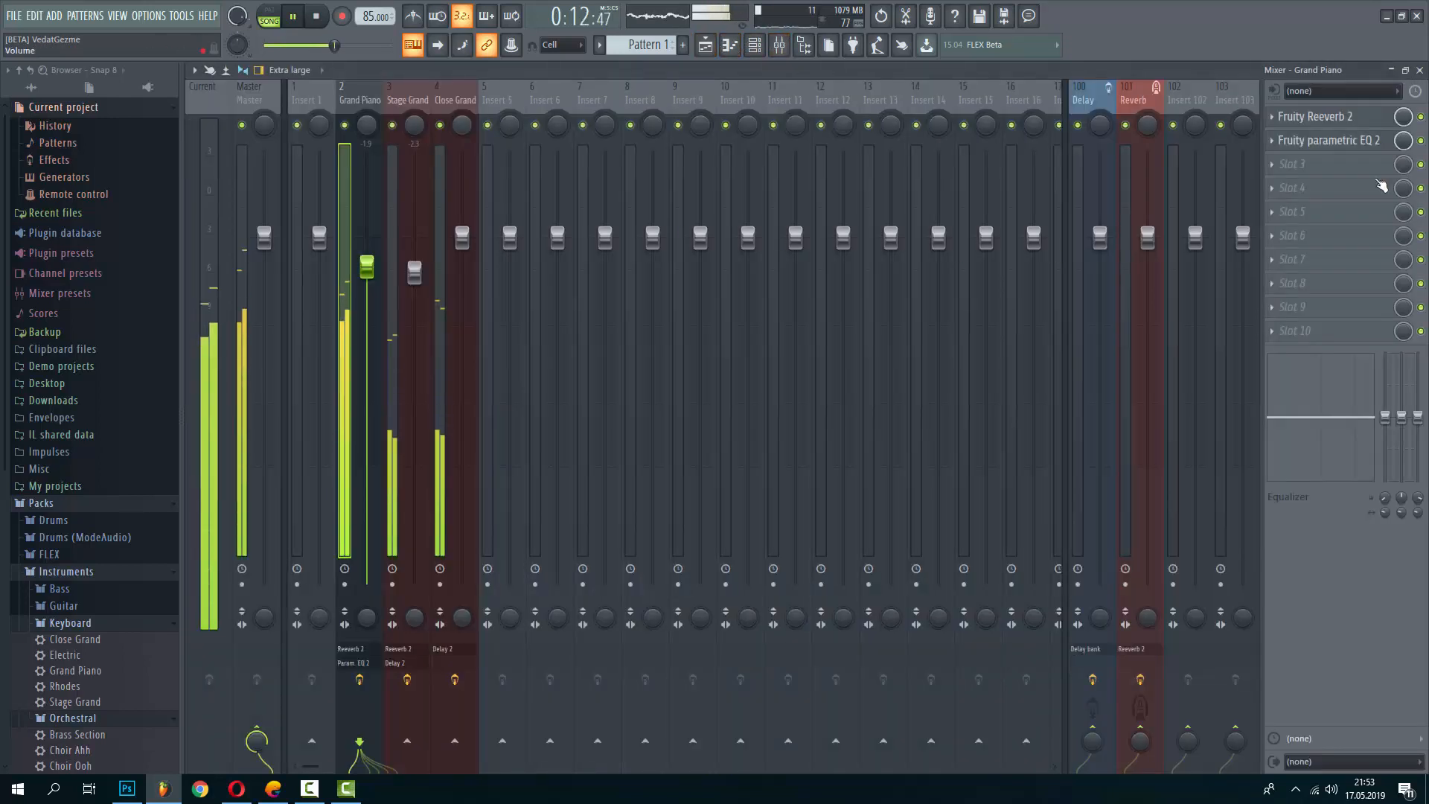
{"action": "left_click", "coordinate": [1420, 69]}
{"action": "left_click", "coordinate": [706, 45]}
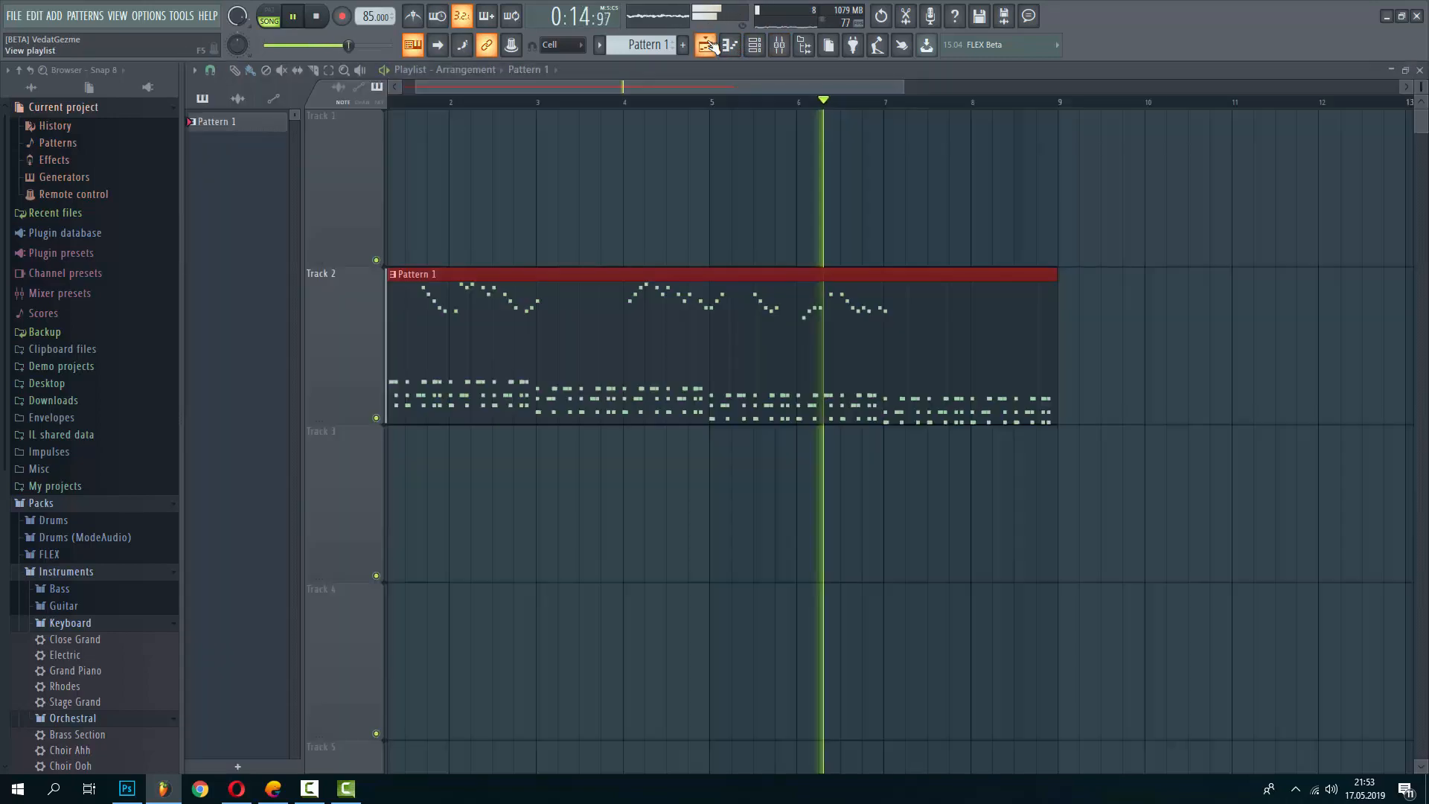
{"action": "scroll", "coordinate": [710, 420], "scroll_direction": "down", "scroll_amount": 3}
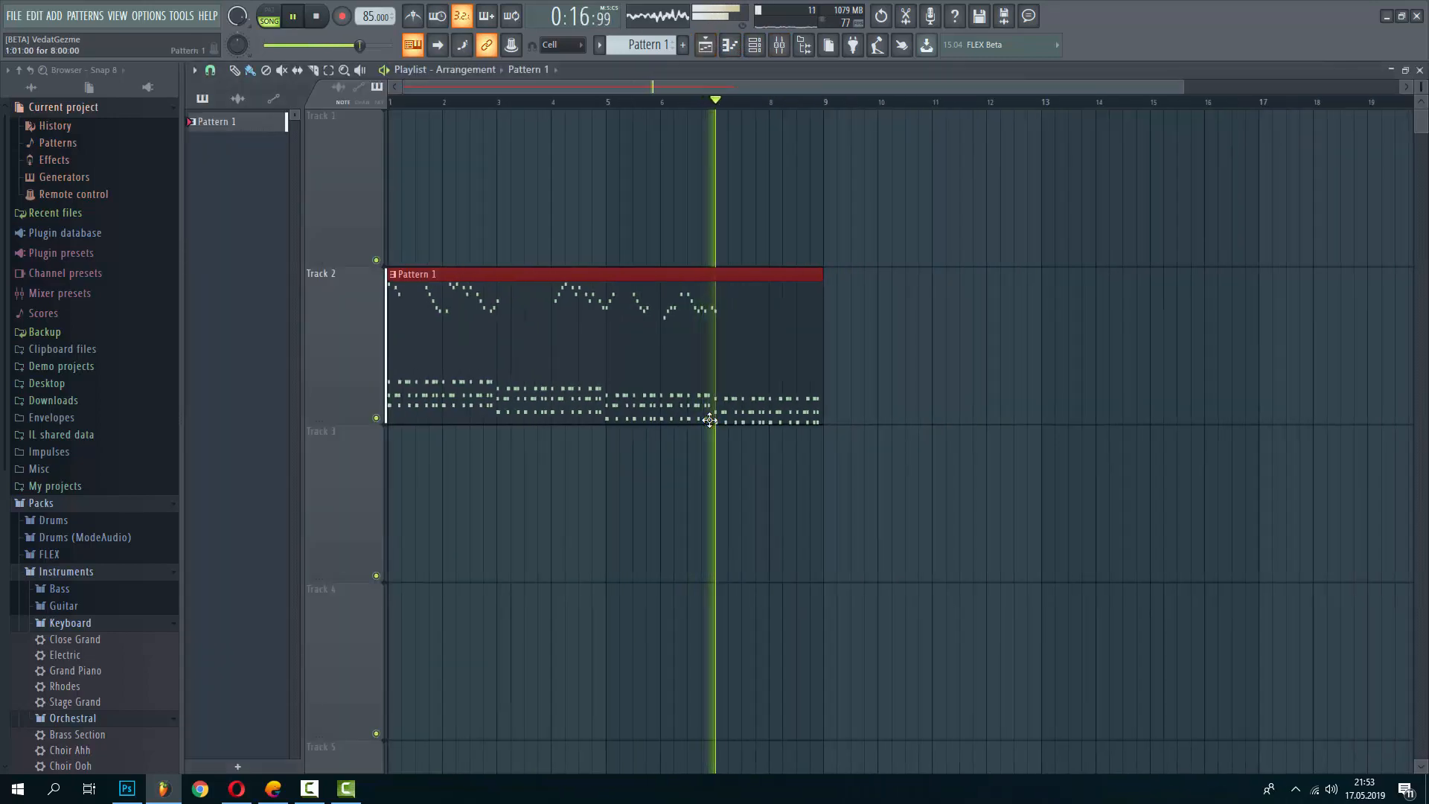
{"action": "scroll", "coordinate": [734, 420], "scroll_direction": "up", "scroll_amount": 3}
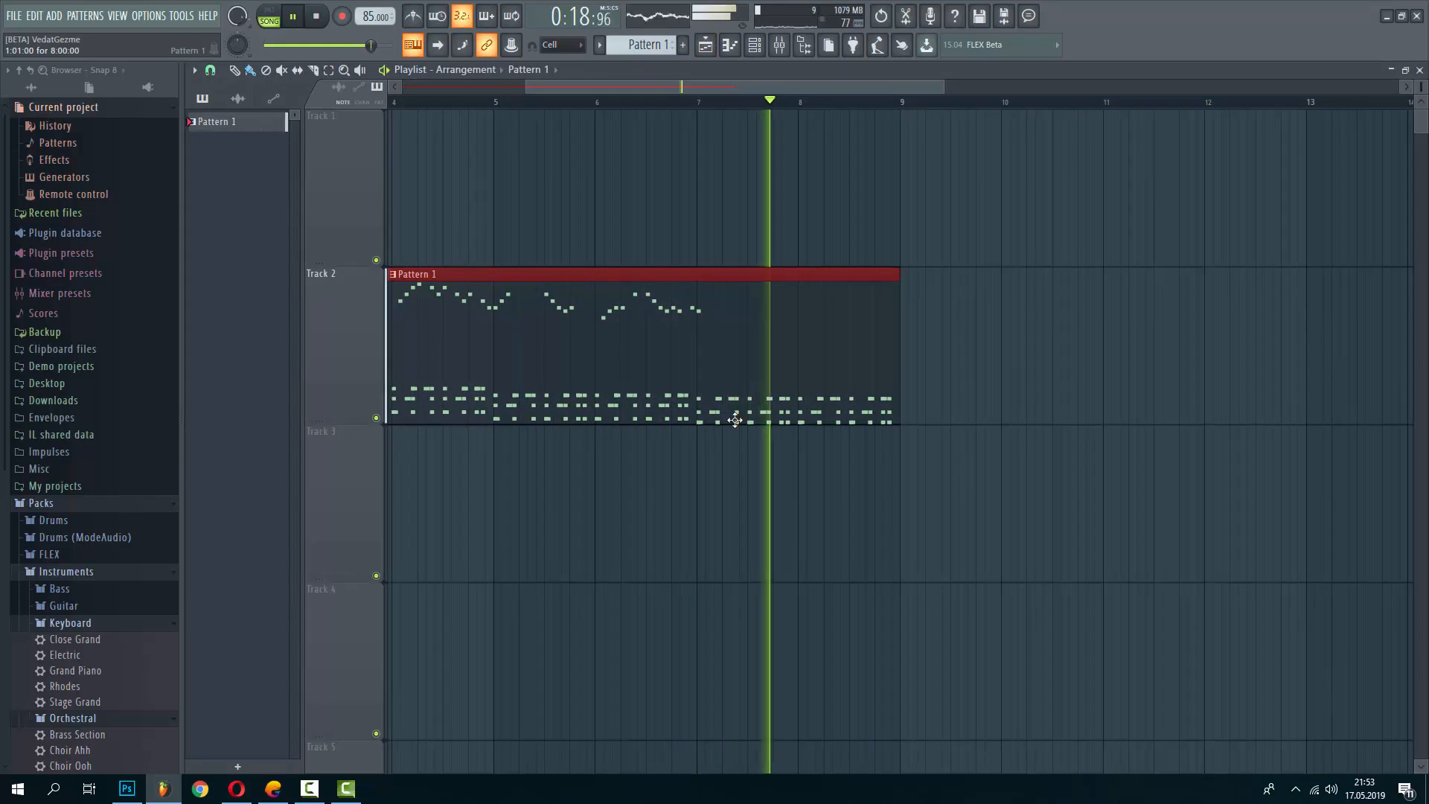
Leave the playlist and open the Grand Piano channel's notes in the piano roll
{"action": "double_click", "coordinate": [737, 422]}
{"action": "key", "text": "Escape"}
{"action": "key", "text": "F5"}
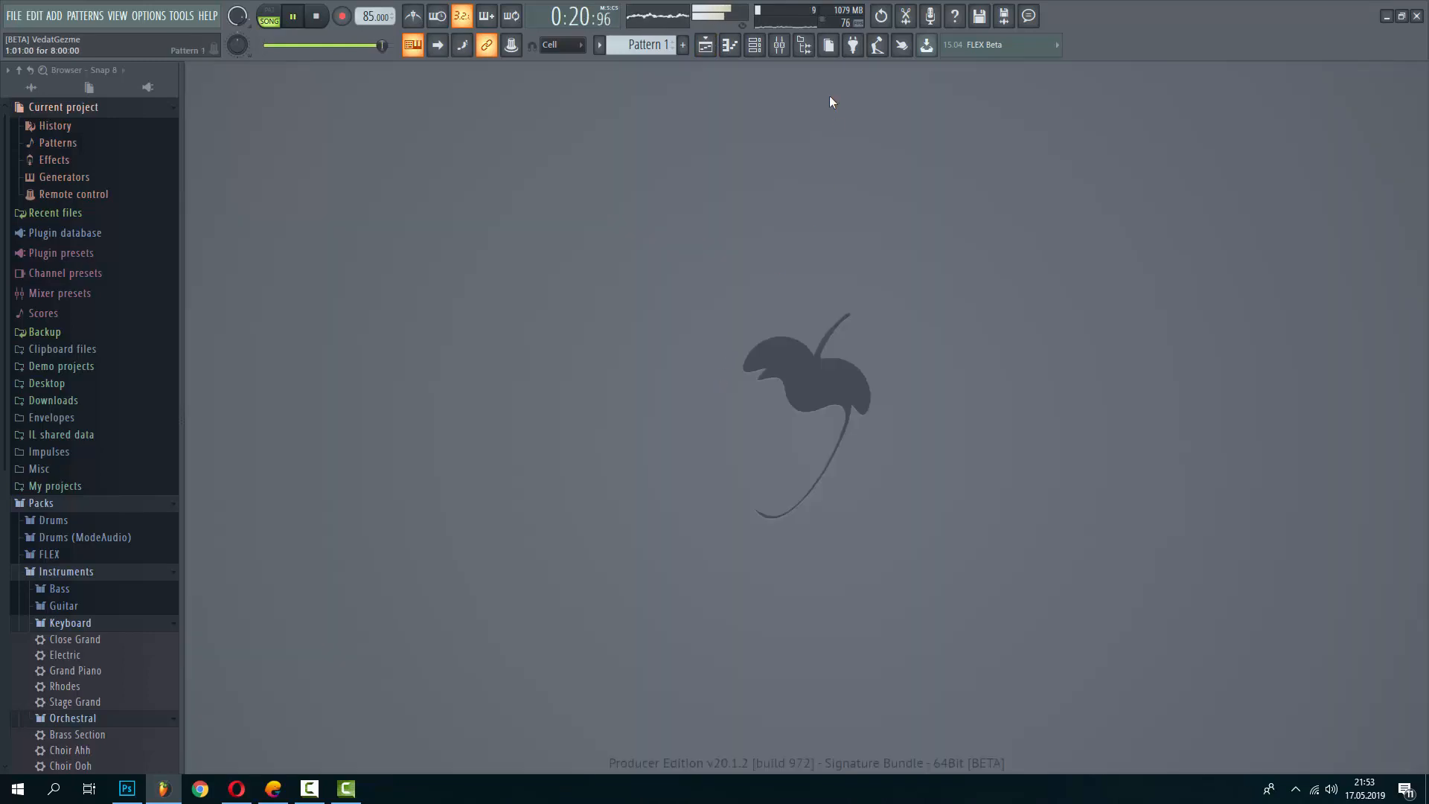
{"action": "left_click", "coordinate": [716, 48]}
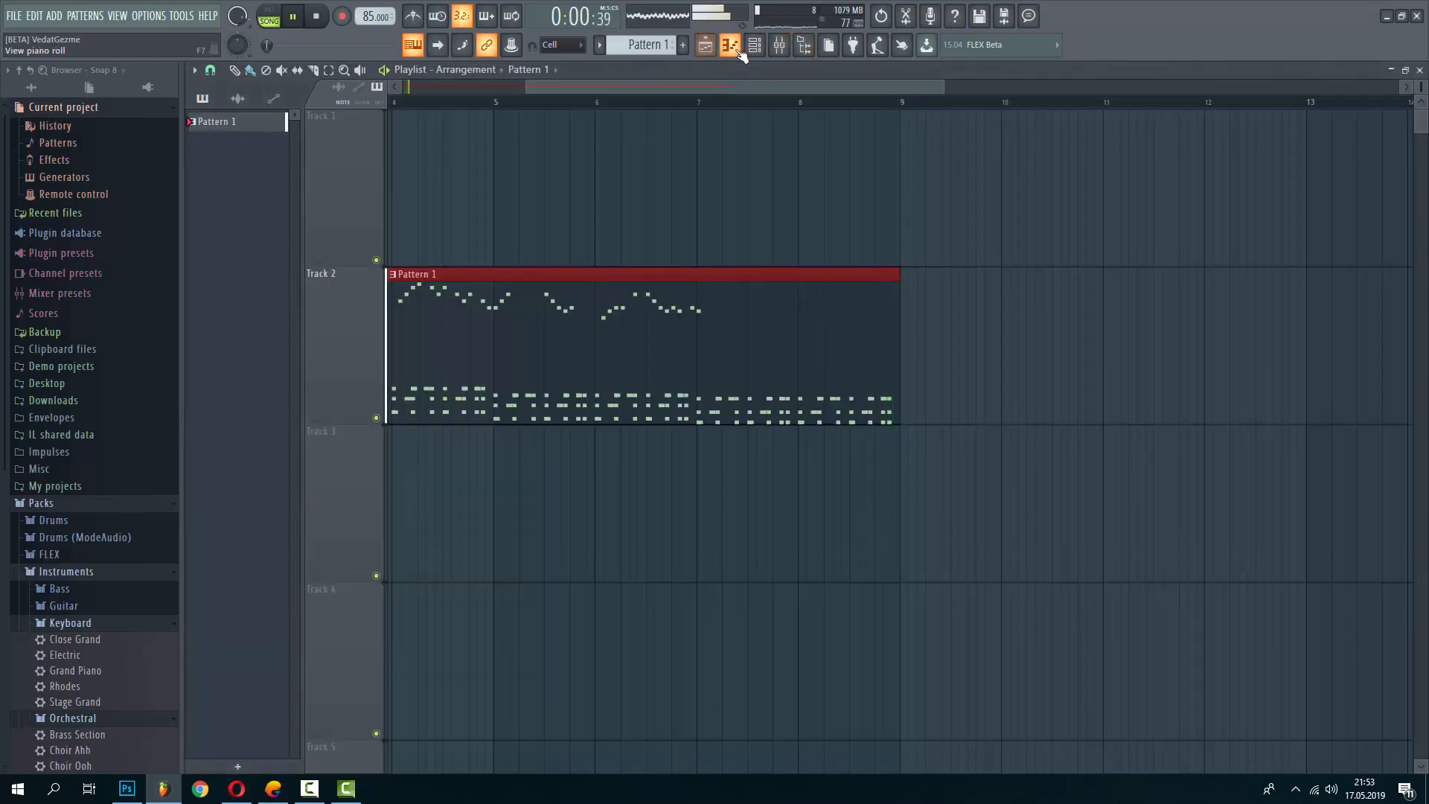
{"action": "left_click", "coordinate": [753, 49]}
{"action": "left_click", "coordinate": [631, 162]}
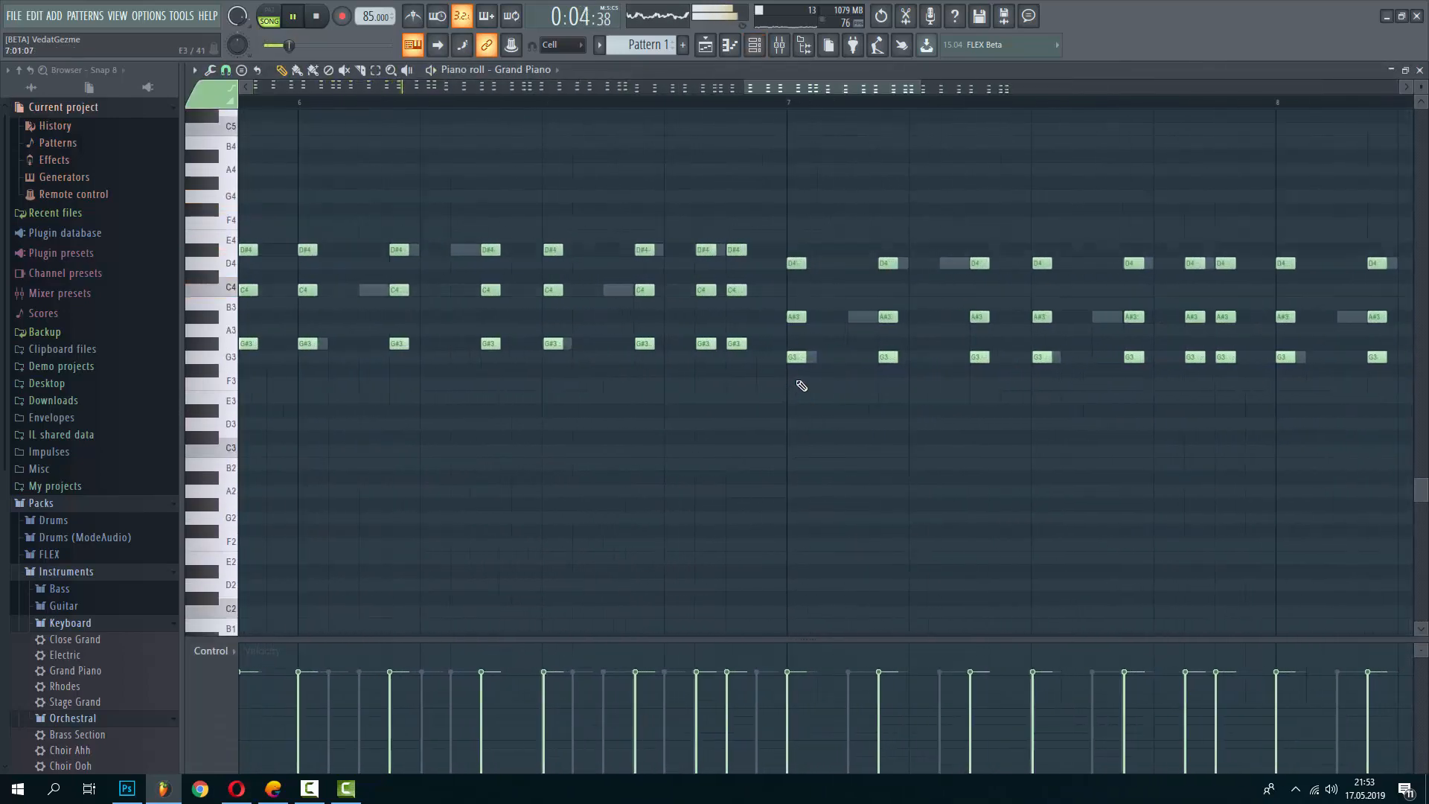
Delete the G3 notes of the Grand Piano chords in bars 7 and 8
{"action": "scroll", "coordinate": [803, 363], "scroll_direction": "up", "scroll_amount": 4}
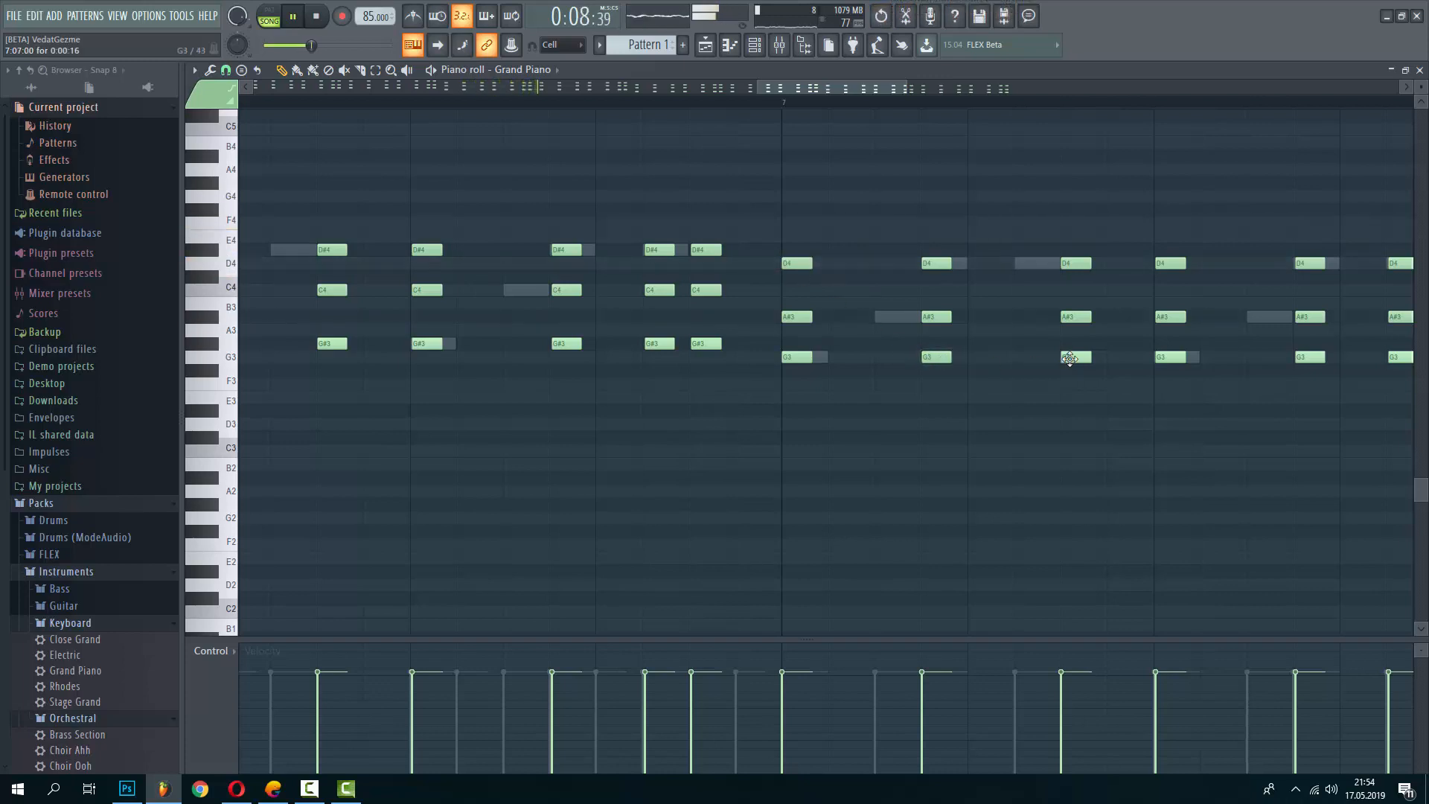
{"action": "scroll", "coordinate": [737, 393], "scroll_direction": "down", "scroll_amount": 5}
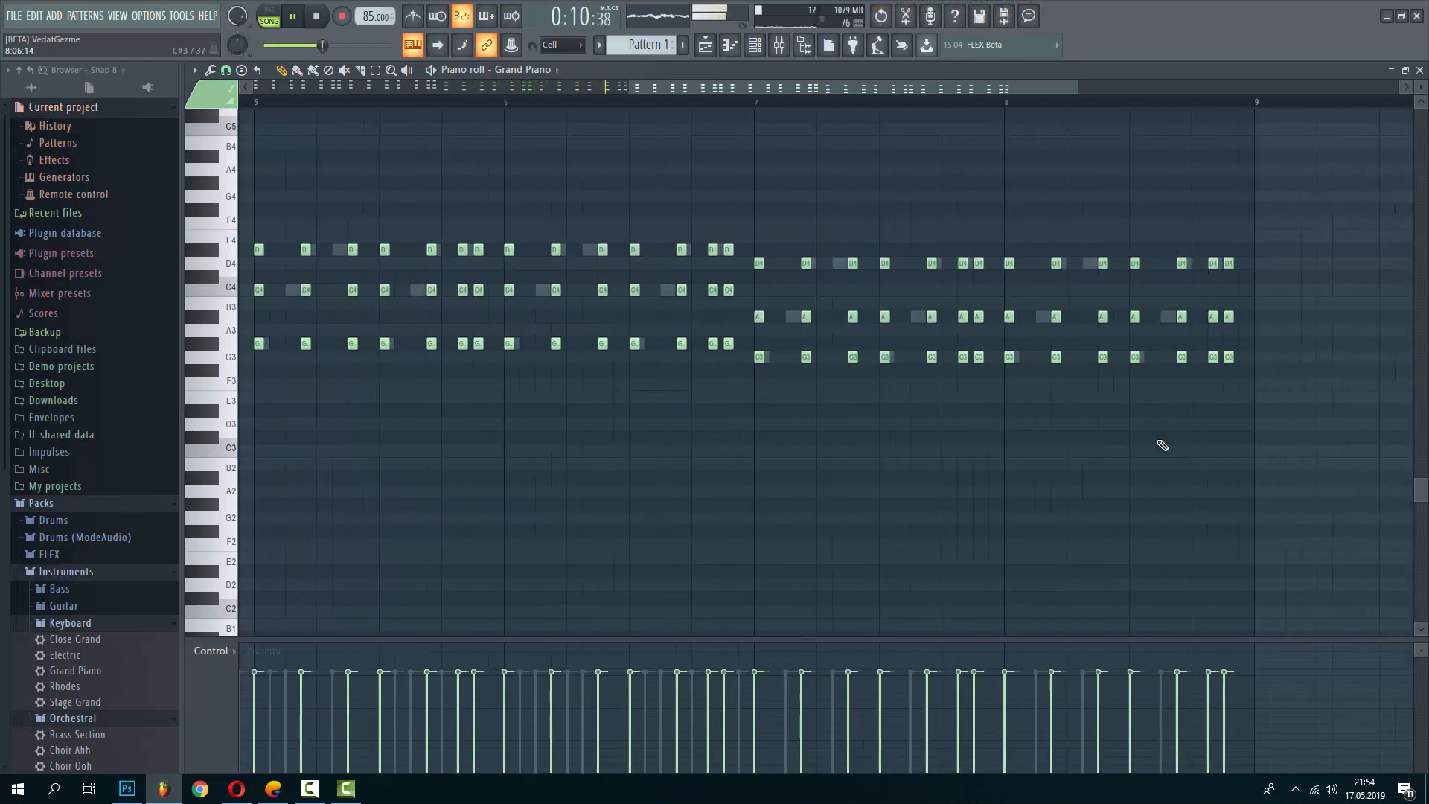
{"action": "scroll", "coordinate": [1221, 443], "scroll_direction": "up", "scroll_amount": 2}
{"action": "left_click_drag", "start_coordinate": [1322, 402], "coordinate": [1293, 424]}
{"action": "key", "text": "ctrl+z"}
{"action": "key", "text": "Delete"}
{"action": "scroll", "coordinate": [537, 344], "scroll_direction": "up", "scroll_amount": 2}
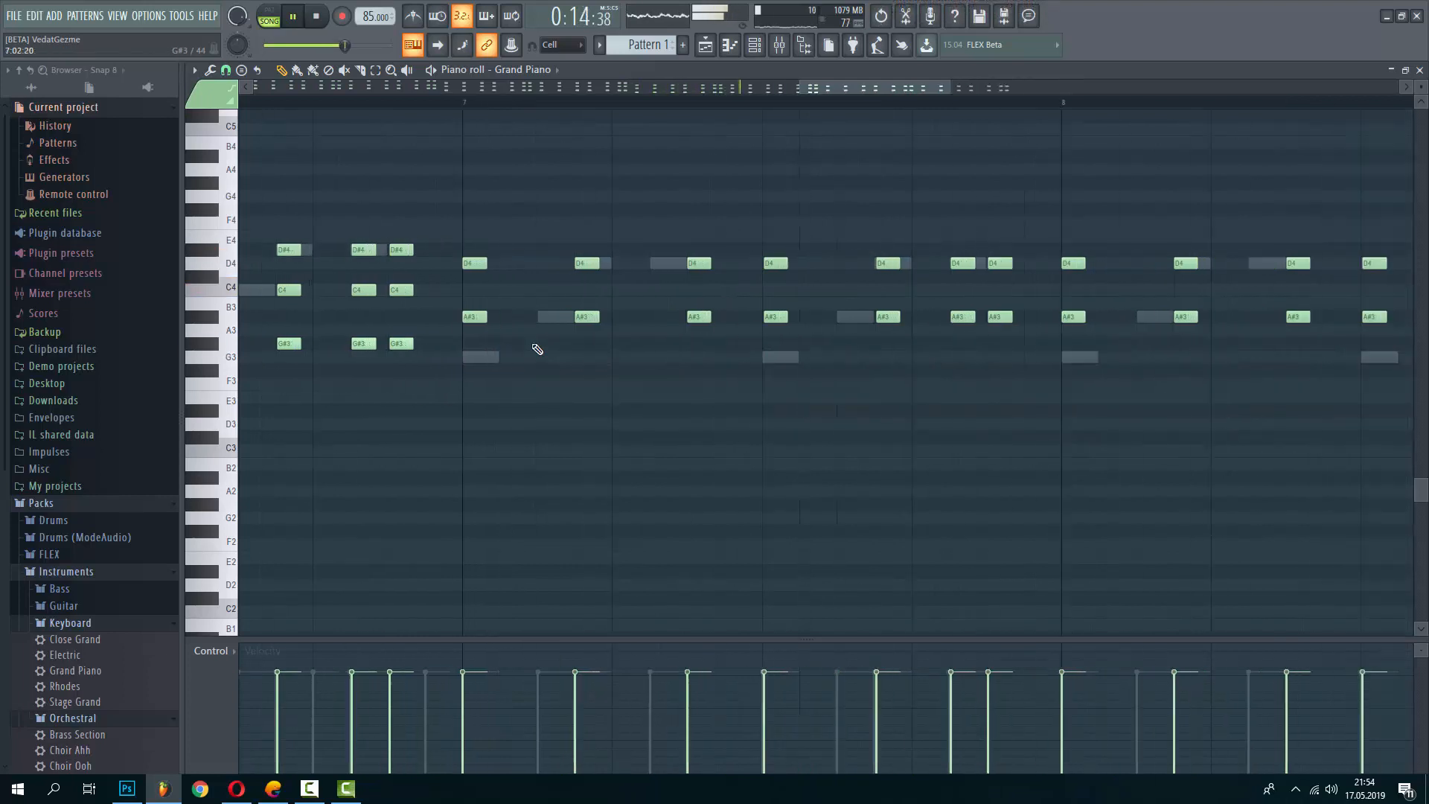
Rebuild the G3 row in bars 7 and 8 by duplicating the A#3 notes down to G3
{"action": "scroll", "coordinate": [438, 309], "scroll_direction": "up", "scroll_amount": 2}
{"action": "left_click_drag", "start_coordinate": [433, 299], "coordinate": [1413, 413]}
{"action": "scroll", "coordinate": [982, 353], "scroll_direction": "down", "scroll_amount": 4}
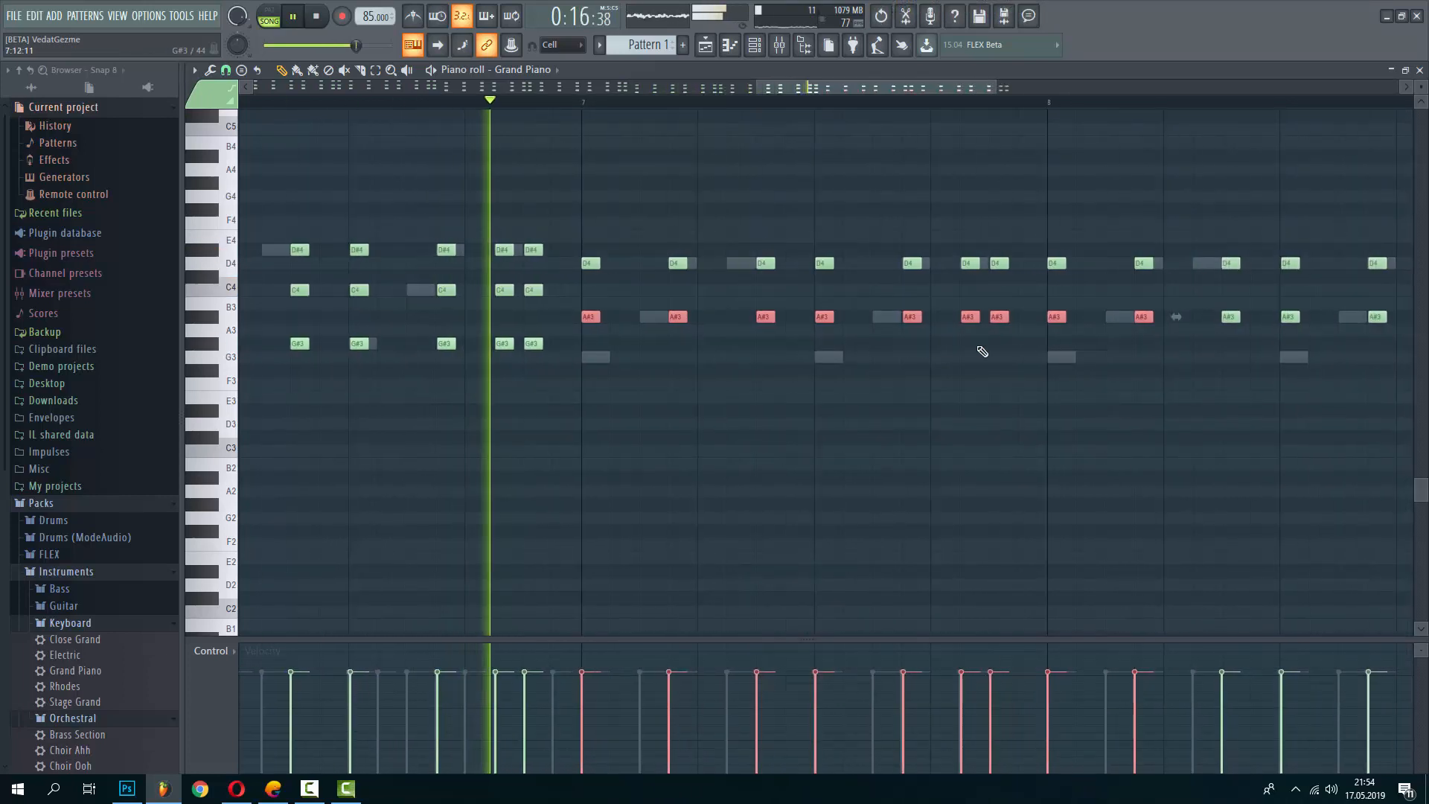
{"action": "left_click_drag", "start_coordinate": [1279, 348], "coordinate": [778, 305]}
{"action": "scroll", "coordinate": [778, 304], "scroll_direction": "up", "scroll_amount": 2}
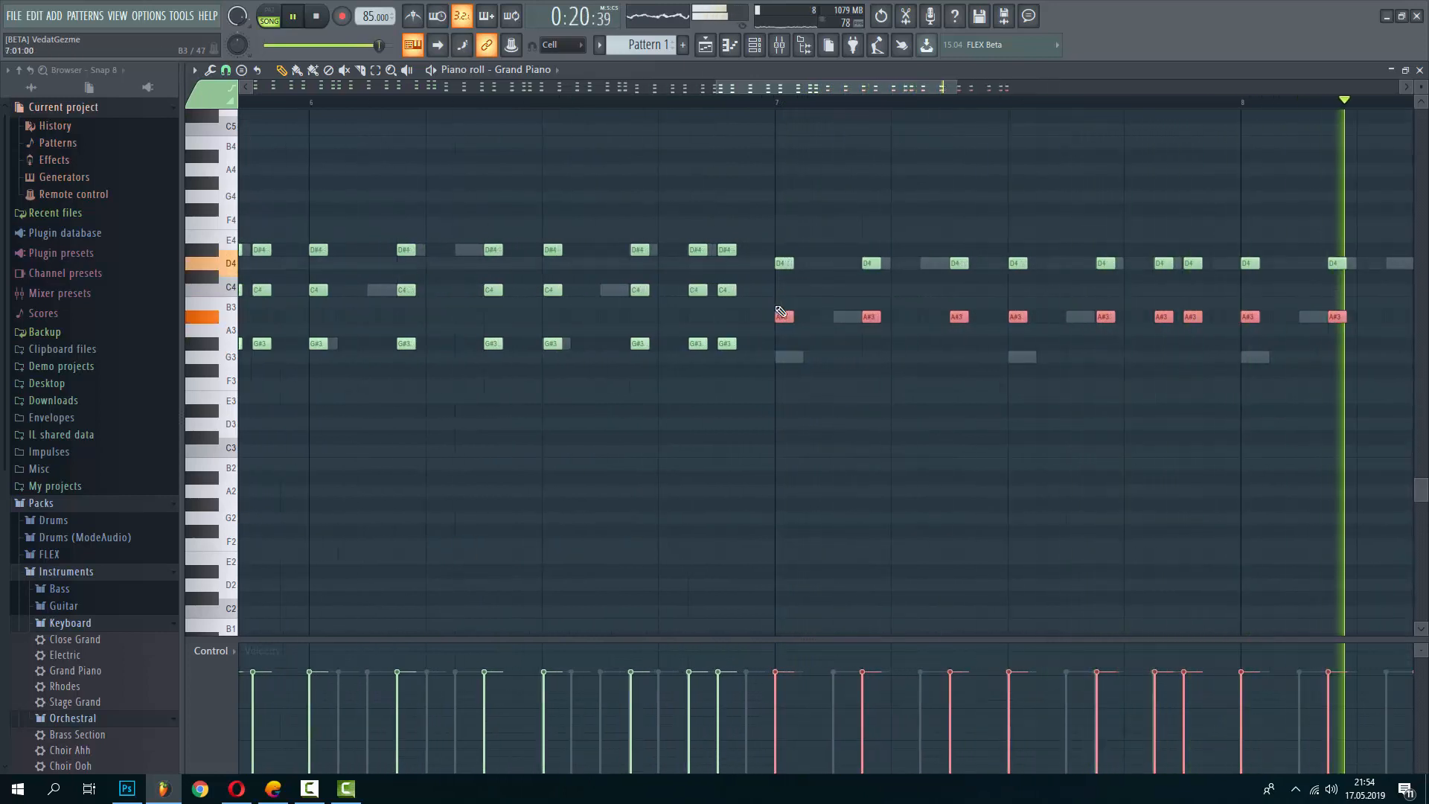
{"action": "key", "text": "ctrl+z"}
{"action": "scroll", "coordinate": [774, 310], "scroll_direction": "up", "scroll_amount": 2}
{"action": "left_click_drag", "start_coordinate": [672, 318], "coordinate": [1370, 357]}
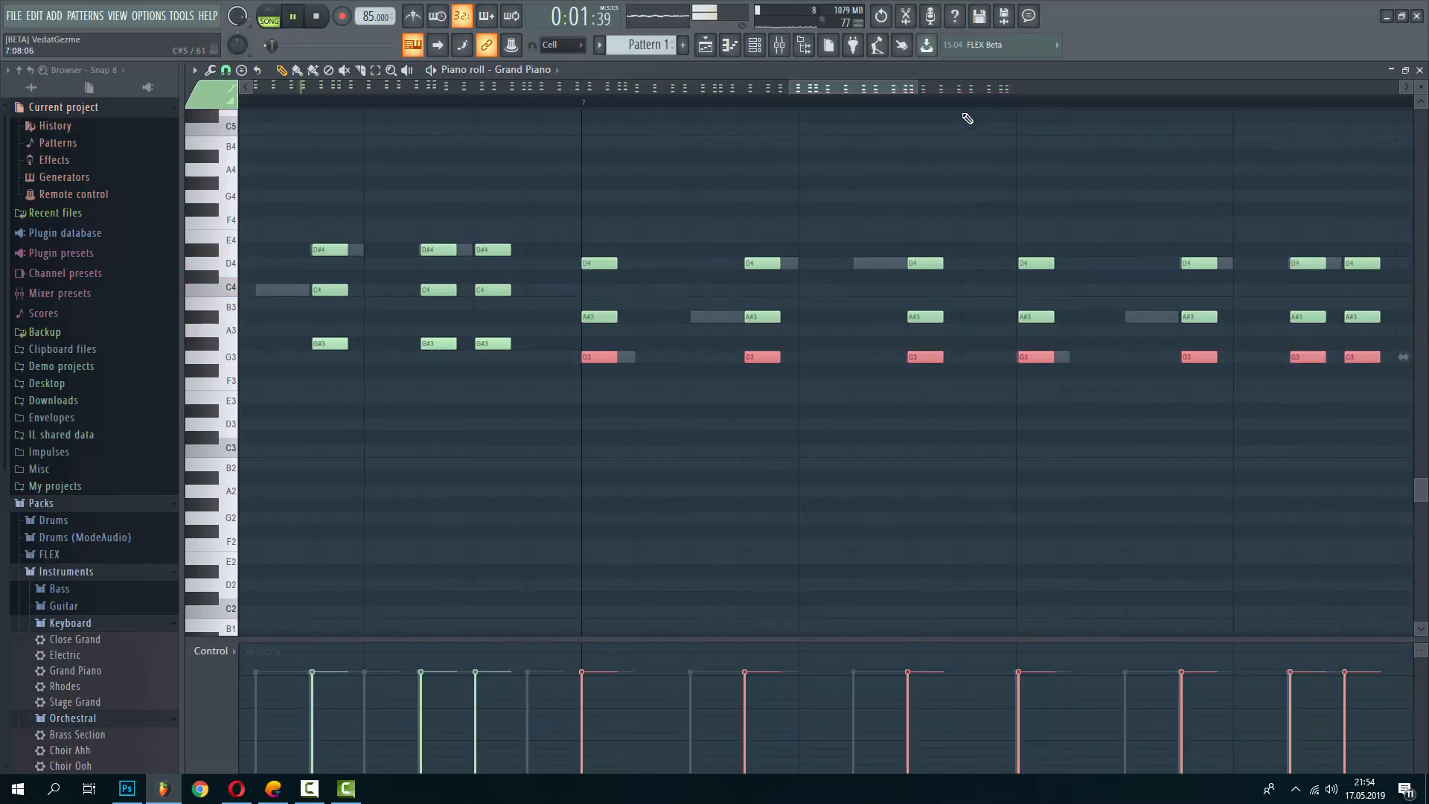
Replace the C4 notes in bars 1 and 2 with a copy of the D#4 row moved down to C4
{"action": "left_click_drag", "start_coordinate": [878, 89], "coordinate": [60, 140]}
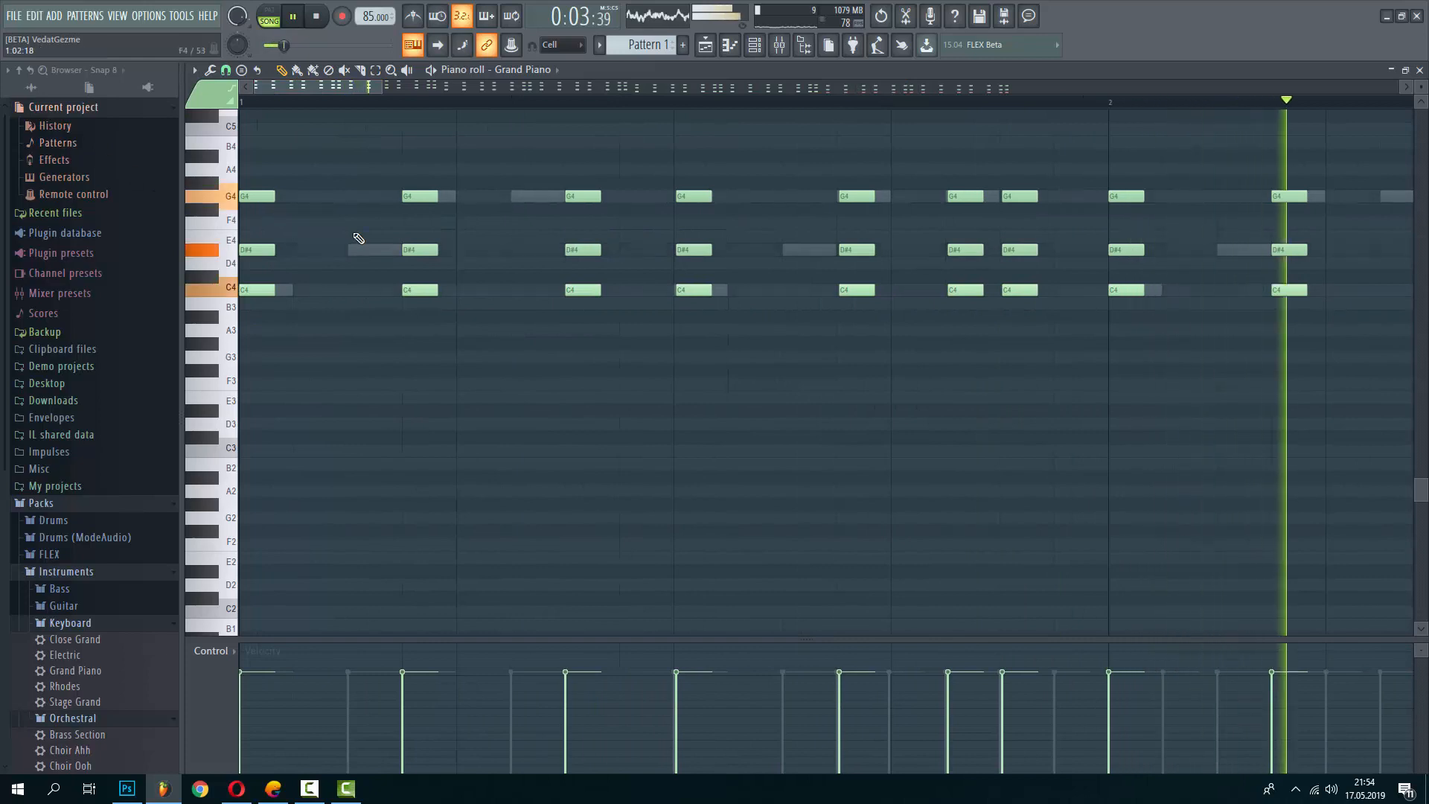
{"action": "left_click_drag", "start_coordinate": [251, 248], "coordinate": [287, 254]}
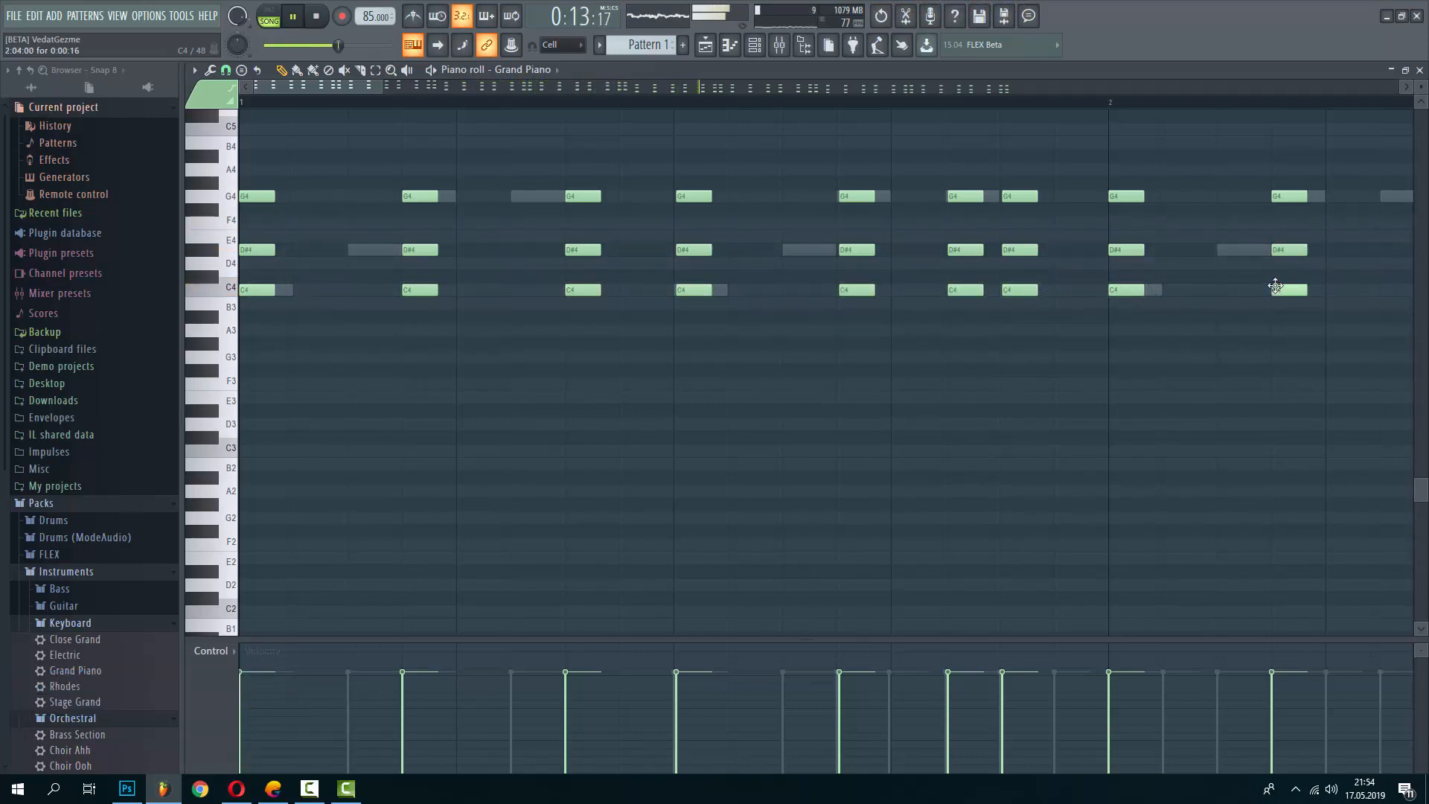
{"action": "scroll", "coordinate": [819, 257], "scroll_direction": "down", "scroll_amount": 6}
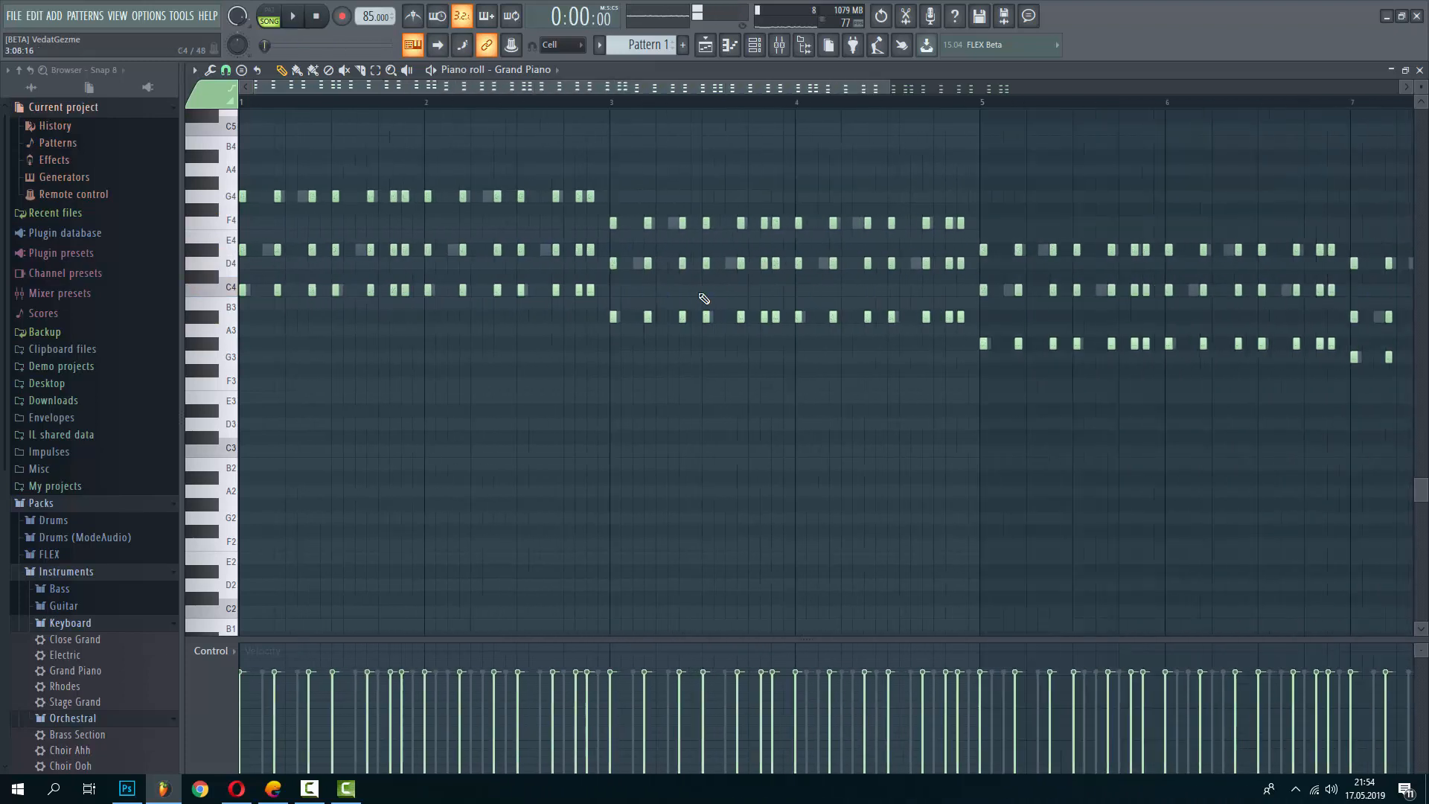
{"action": "left_click_drag", "start_coordinate": [531, 284], "coordinate": [209, 294]}
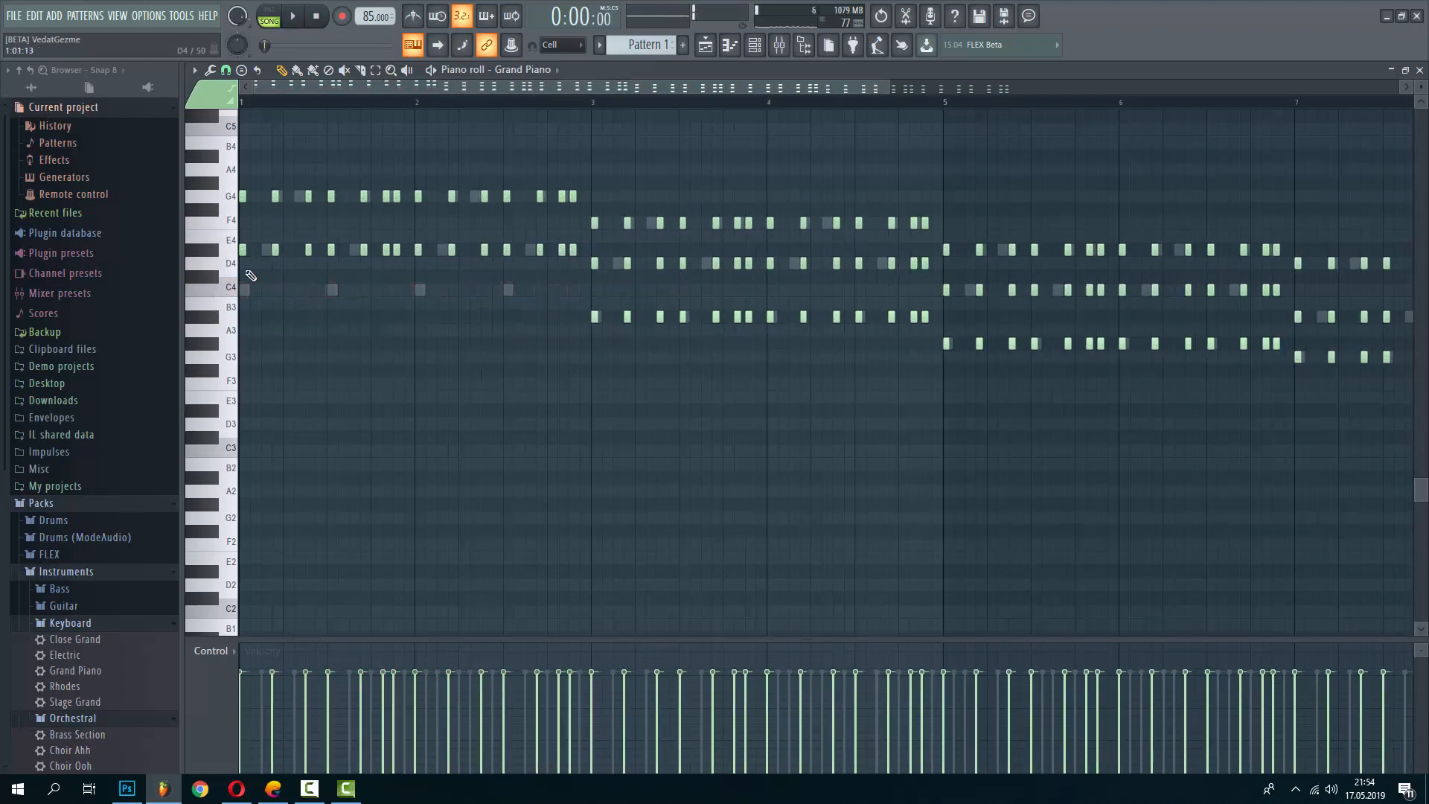
{"action": "left_click_drag", "start_coordinate": [244, 233], "coordinate": [551, 318]}
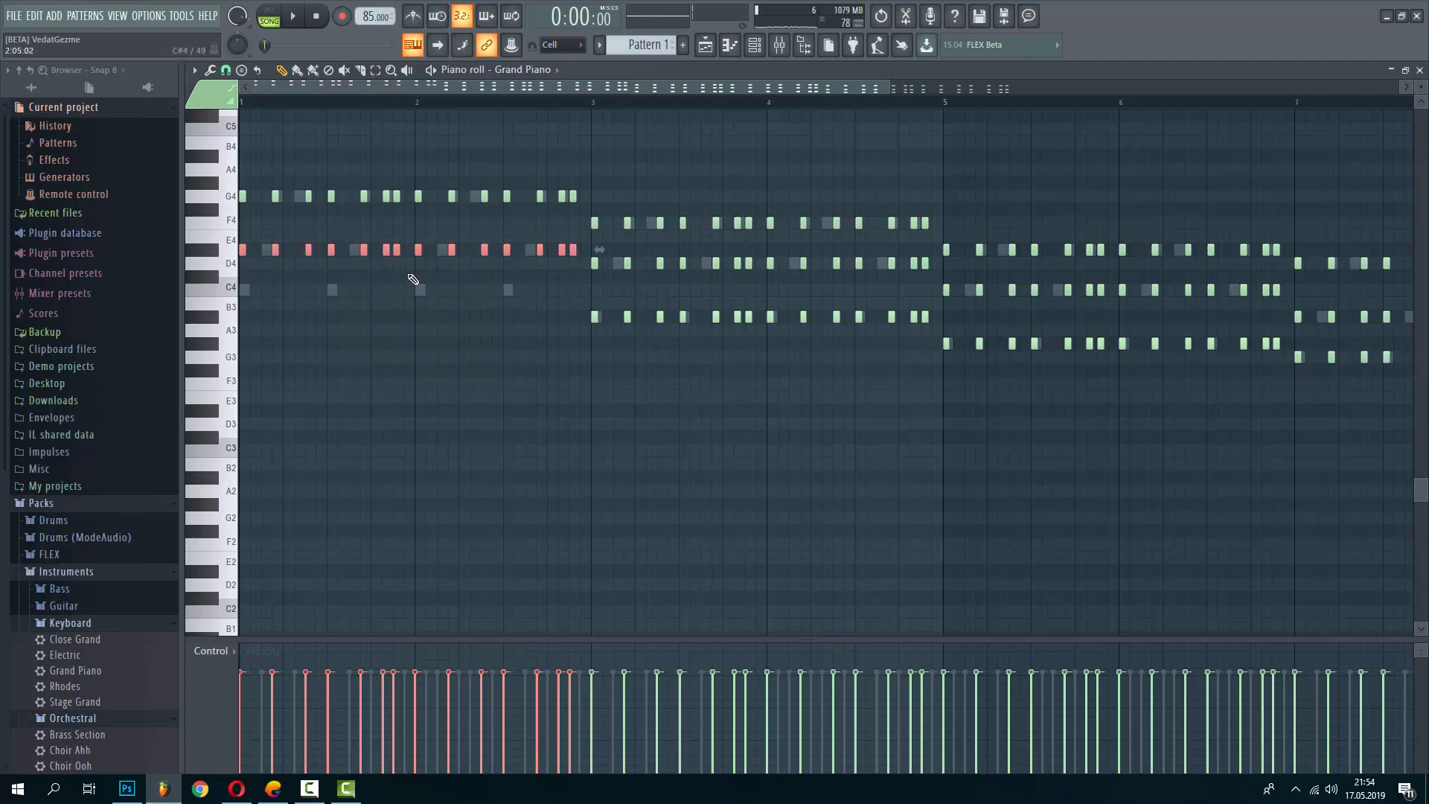
{"action": "left_click_drag", "start_coordinate": [262, 259], "coordinate": [238, 284]}
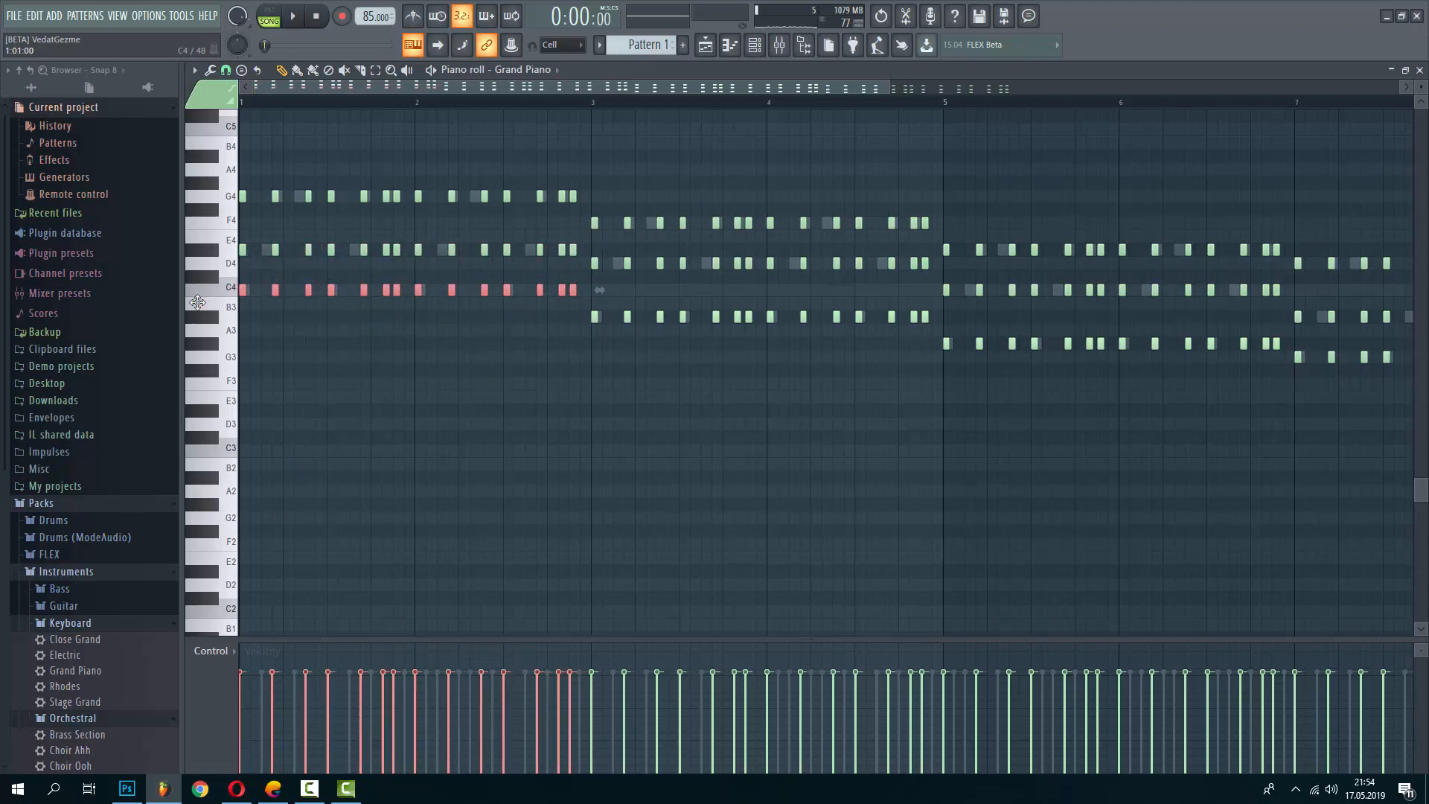
Replace the A#3 notes in bars 3 and 4 with a copy of the D4 row and start playback
{"action": "scroll", "coordinate": [721, 319], "scroll_direction": "up", "scroll_amount": 4}
{"action": "left_click_drag", "start_coordinate": [433, 313], "coordinate": [1123, 322]}
{"action": "key", "text": "Delete"}
{"action": "scroll", "coordinate": [1070, 296], "scroll_direction": "up", "scroll_amount": 2}
{"action": "left_click_drag", "start_coordinate": [1043, 282], "coordinate": [312, 317]}
{"action": "key", "text": "space"}
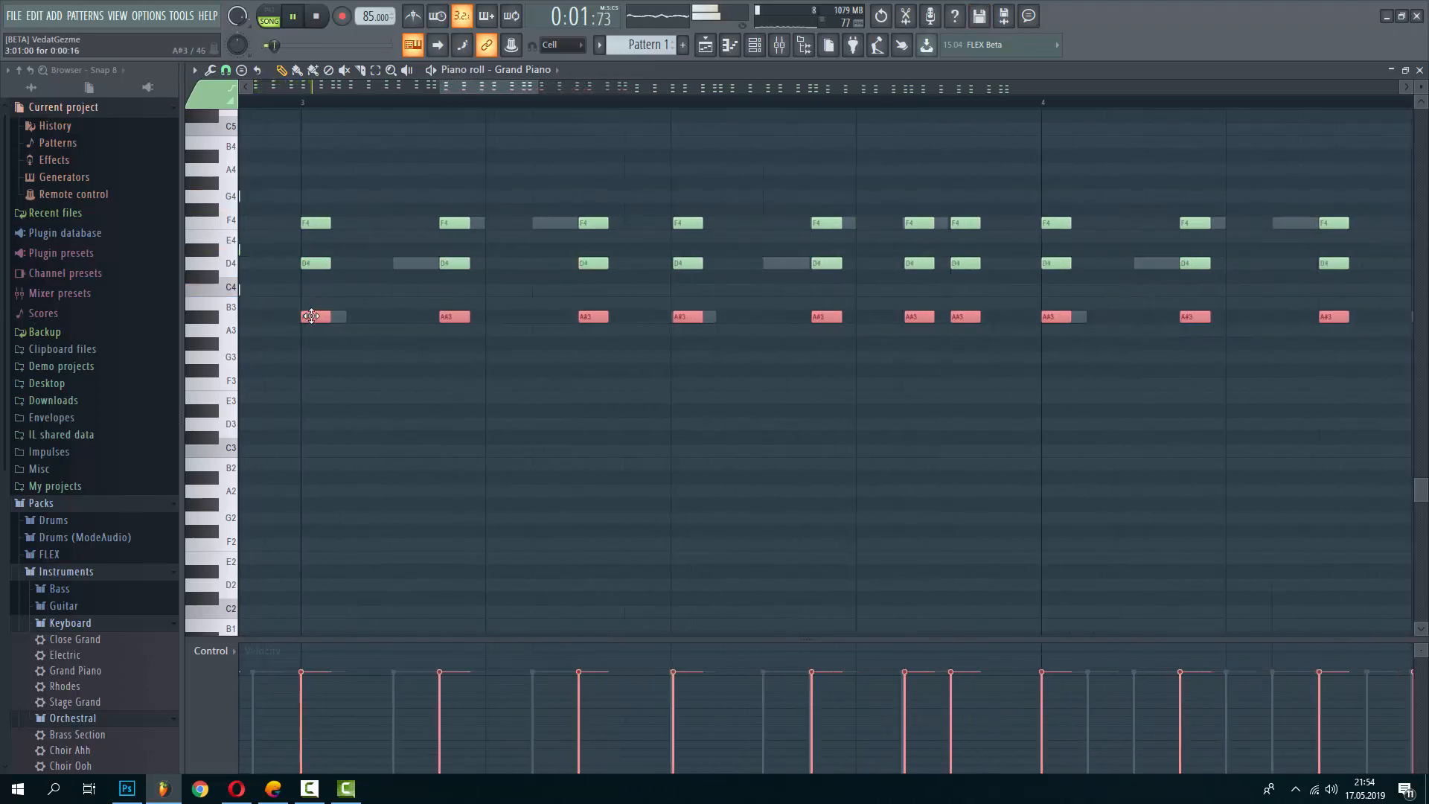
Replace the G#3 notes in bars 5 and 6 with a copy of the C4 row and return to the channel rack
{"action": "scroll", "coordinate": [312, 316], "scroll_direction": "up", "scroll_amount": 3}
{"action": "scroll", "coordinate": [311, 317], "scroll_direction": "down", "scroll_amount": 4}
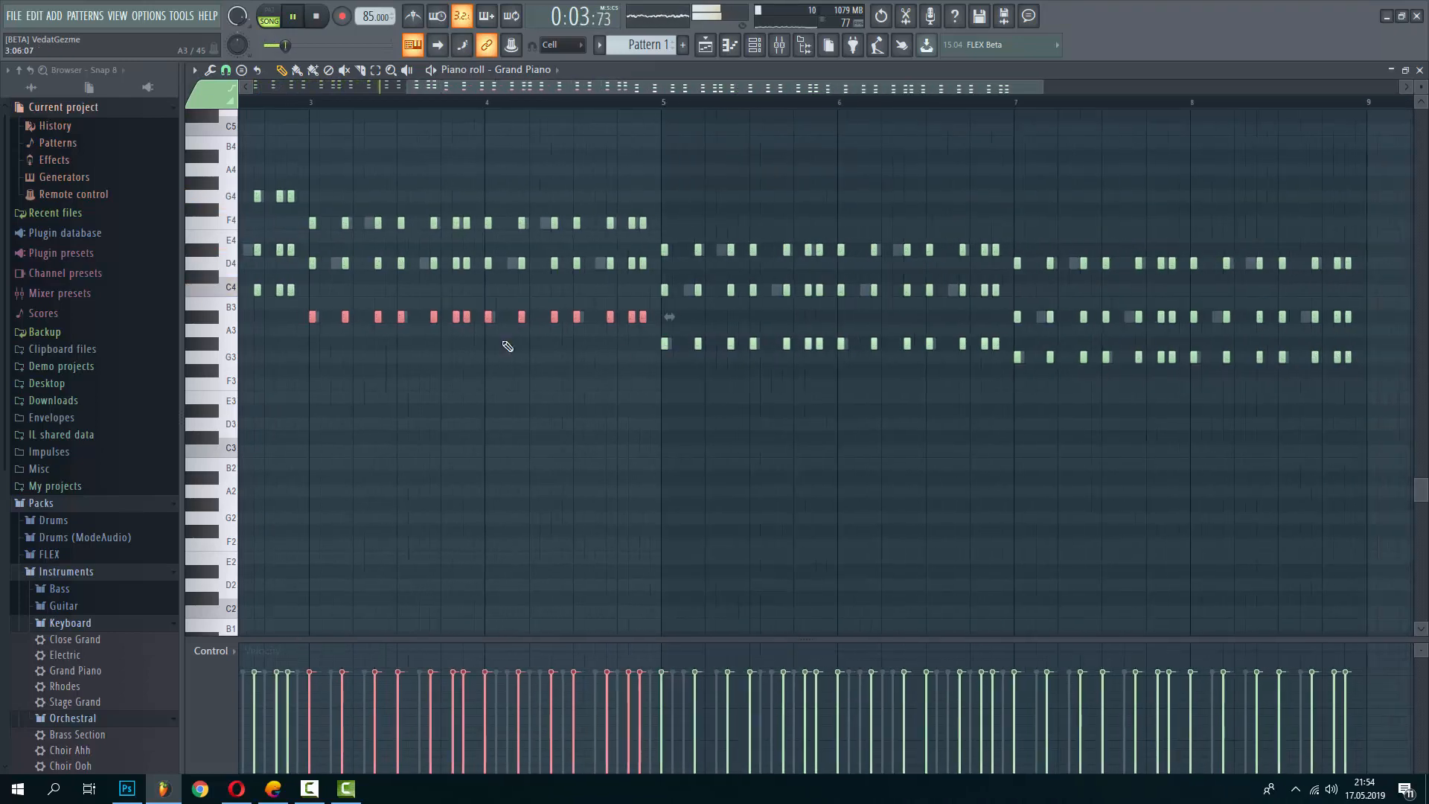
{"action": "scroll", "coordinate": [330, 278], "scroll_direction": "down", "scroll_amount": 2}
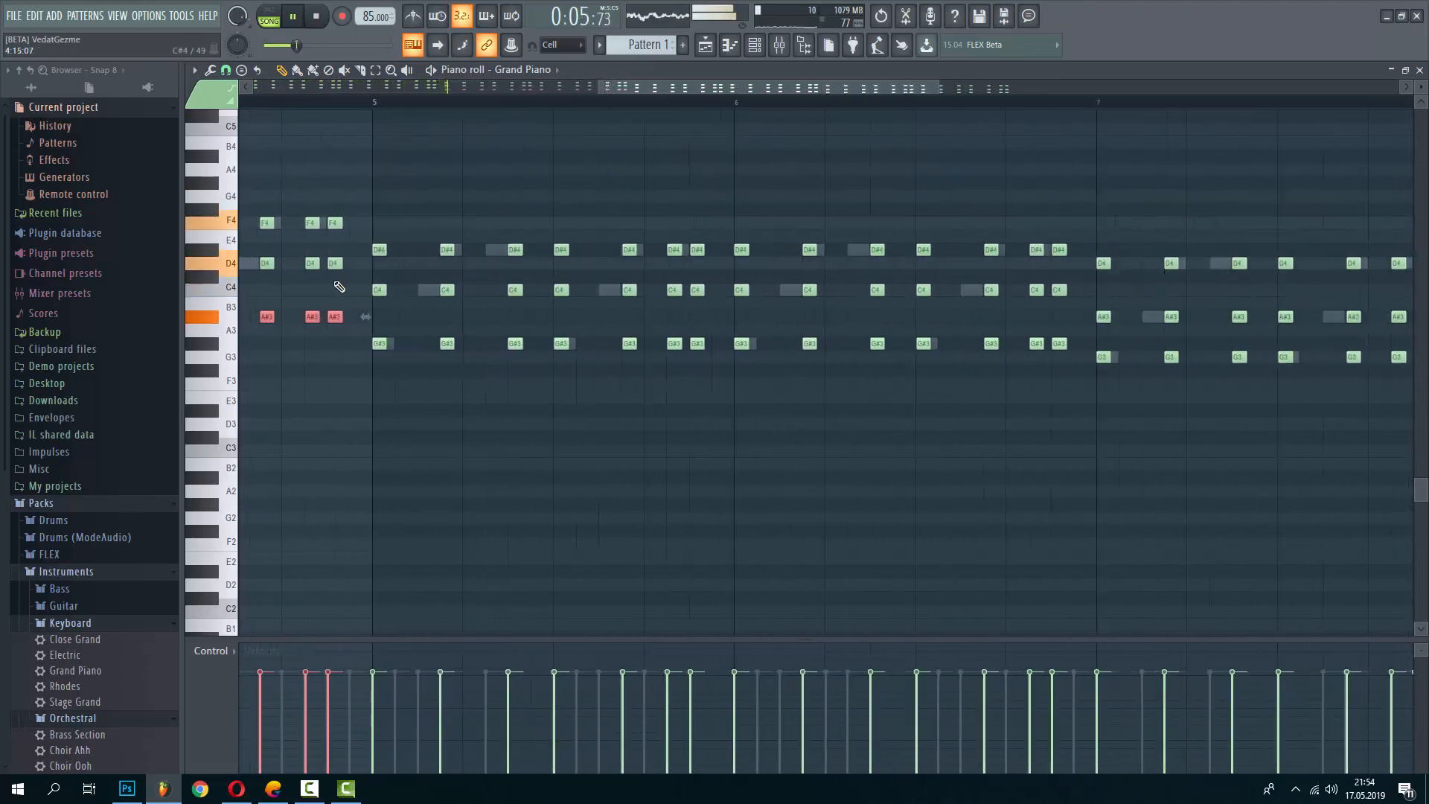
{"action": "left_click_drag", "start_coordinate": [341, 271], "coordinate": [1018, 295]}
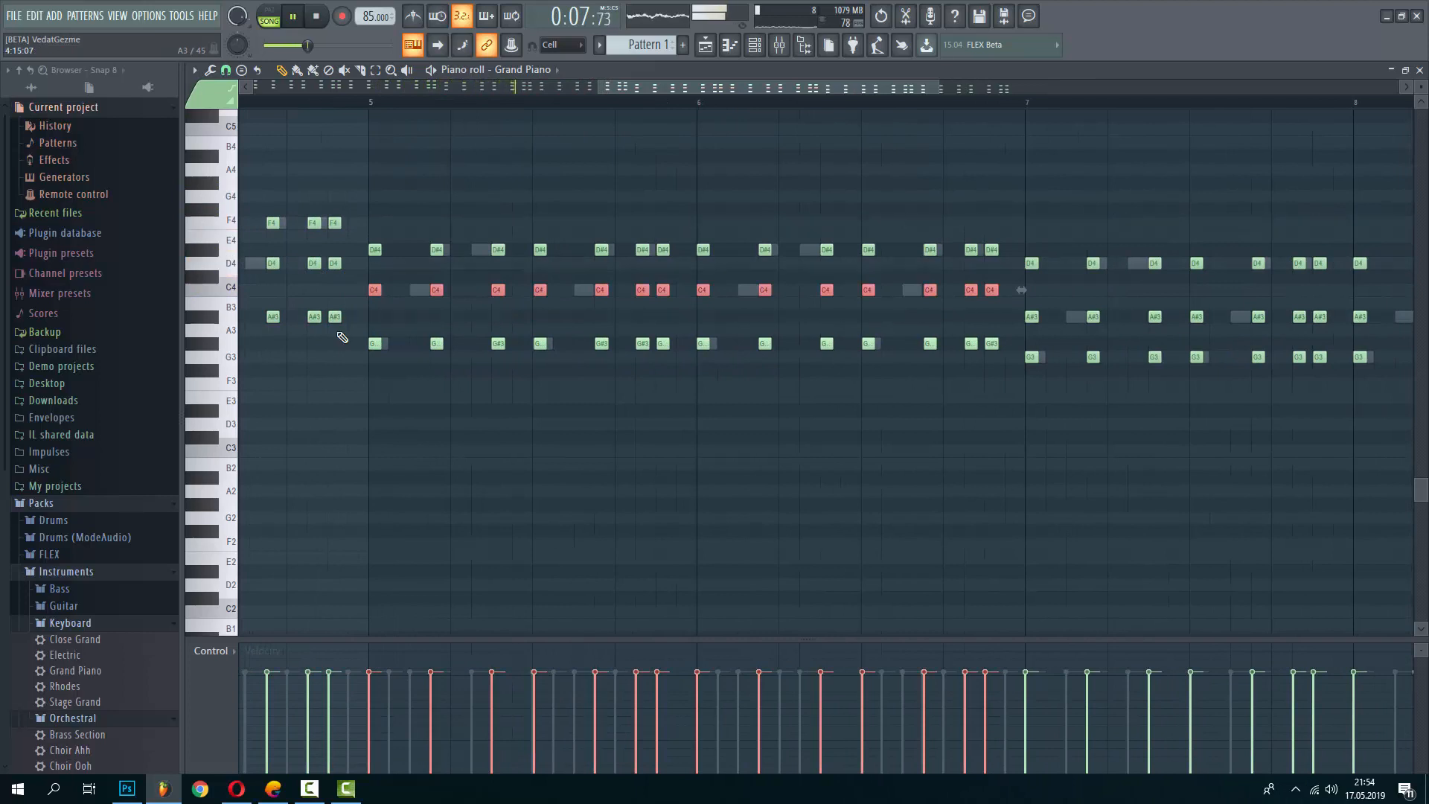
{"action": "left_click_drag", "start_coordinate": [342, 337], "coordinate": [1001, 358]}
{"action": "key", "text": "Delete"}
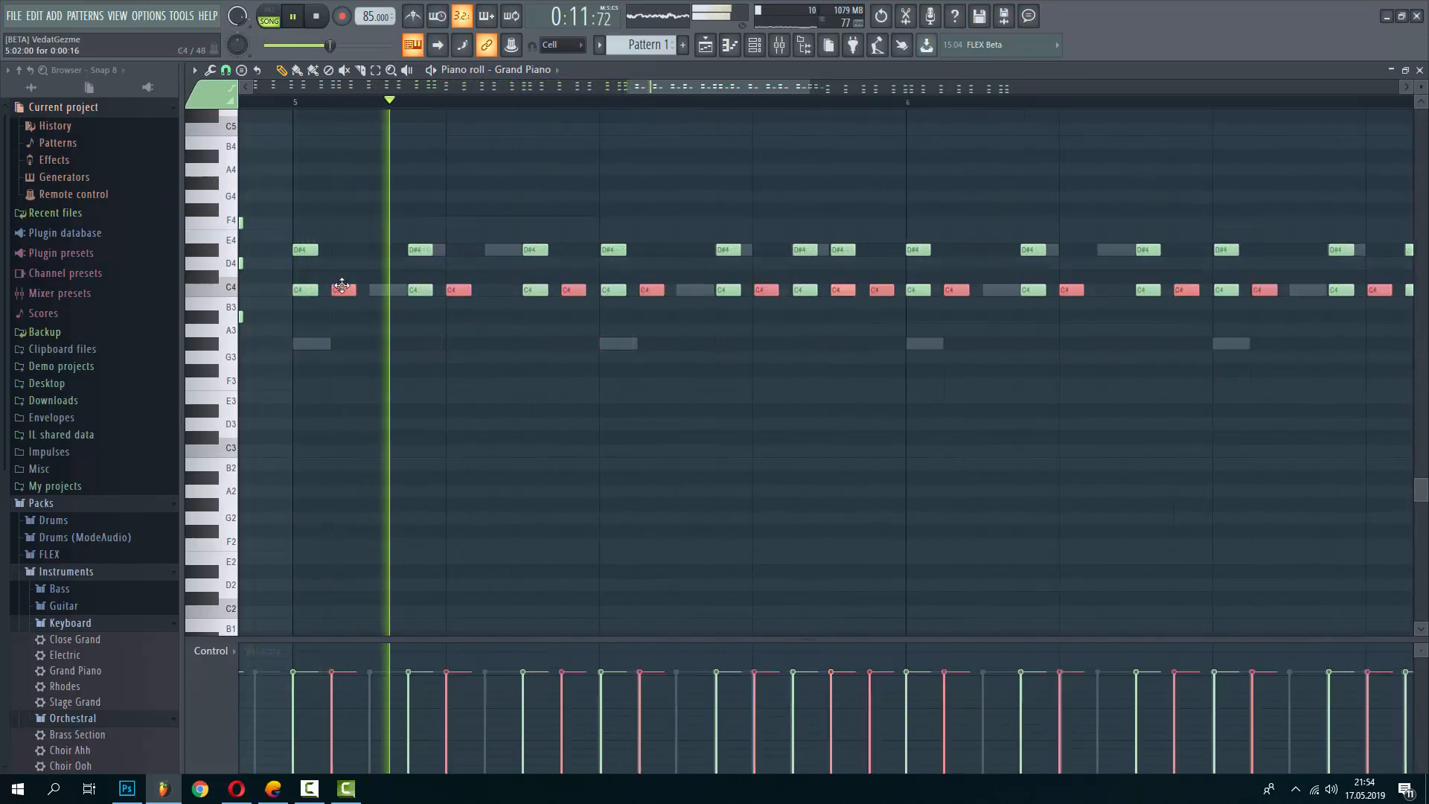
{"action": "left_click_drag", "start_coordinate": [342, 290], "coordinate": [305, 345]}
{"action": "key", "text": "Escape"}
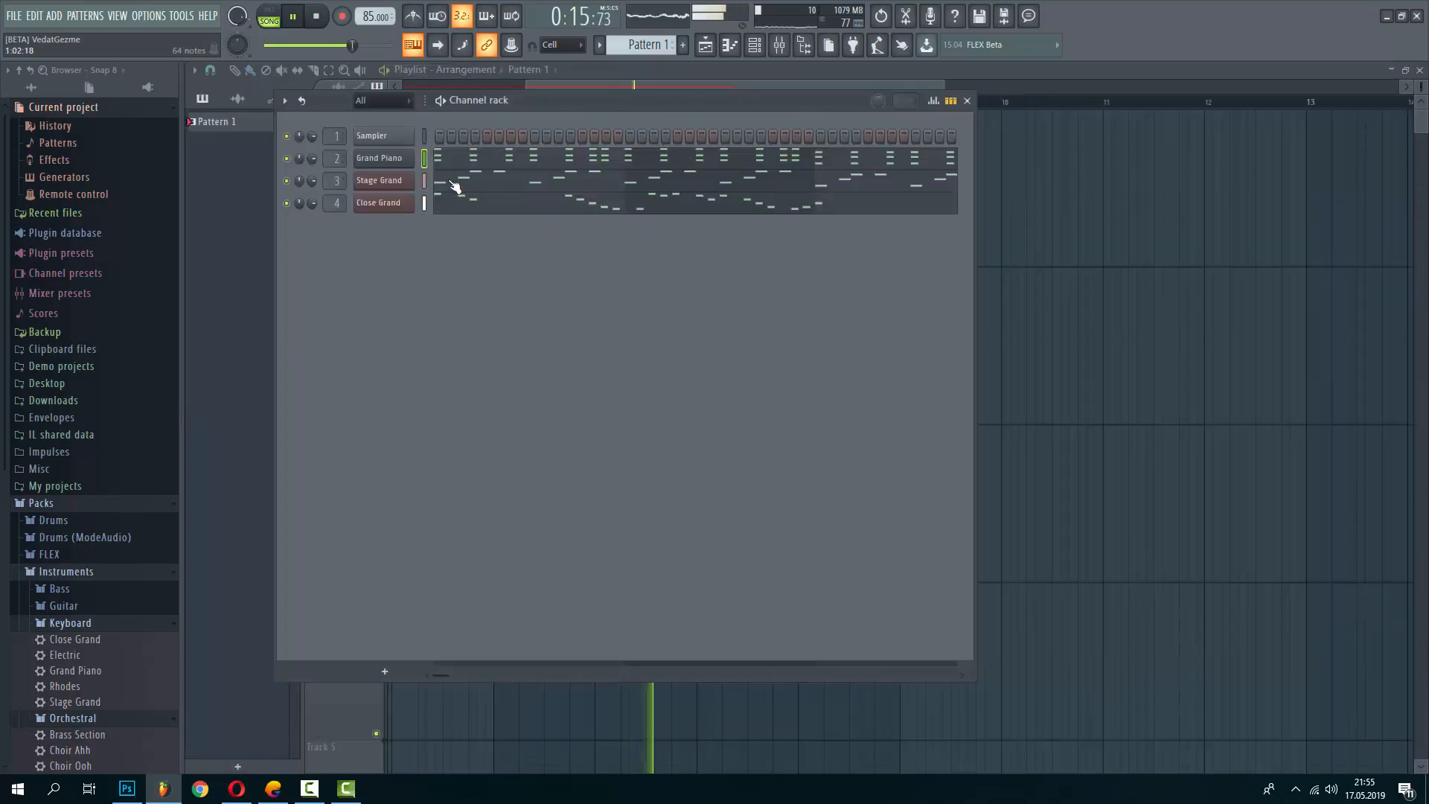
Copy the entire Close Grand melody and paste it into the Stage Grand channel above its existing notes
{"action": "left_click", "coordinate": [458, 207]}
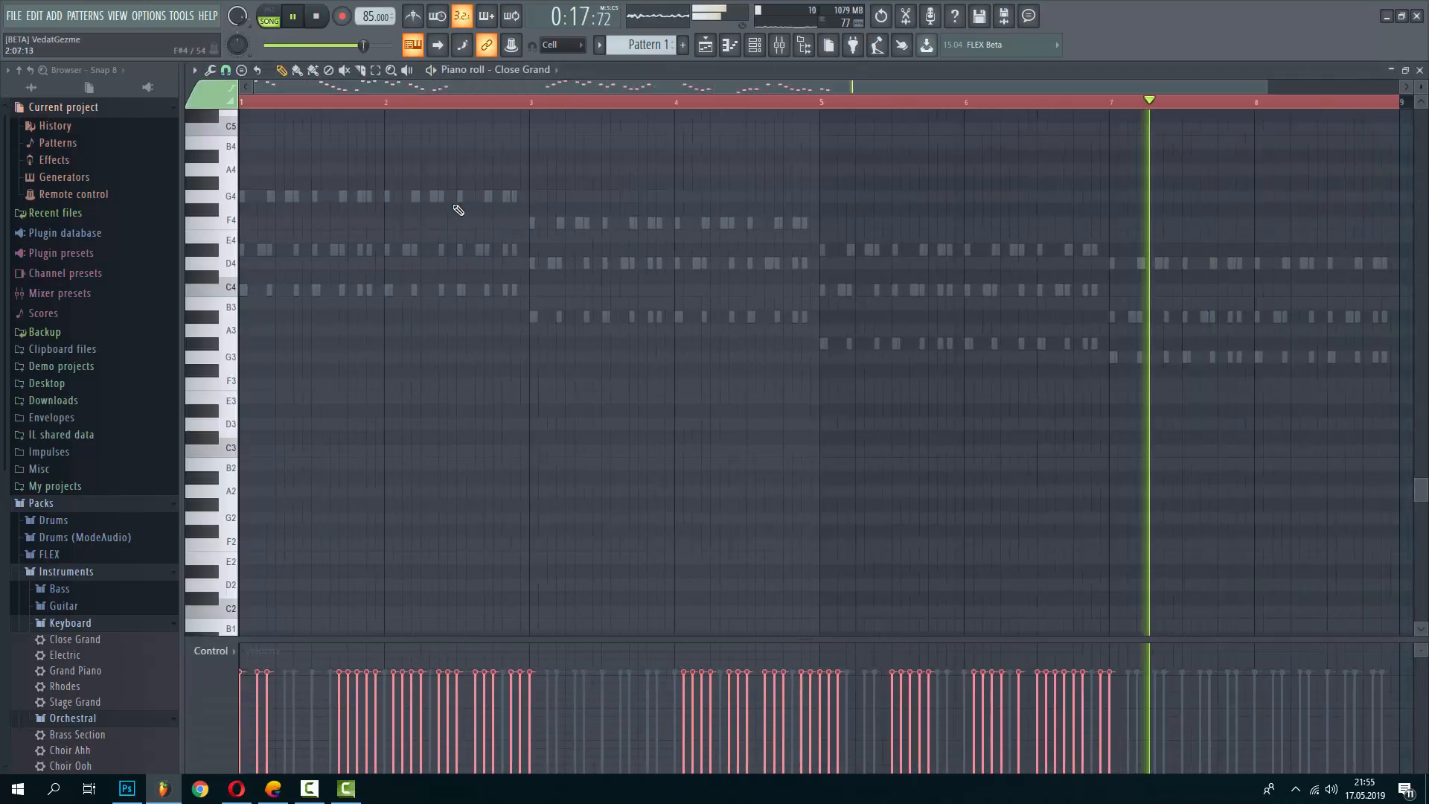
{"action": "key", "text": "Escape"}
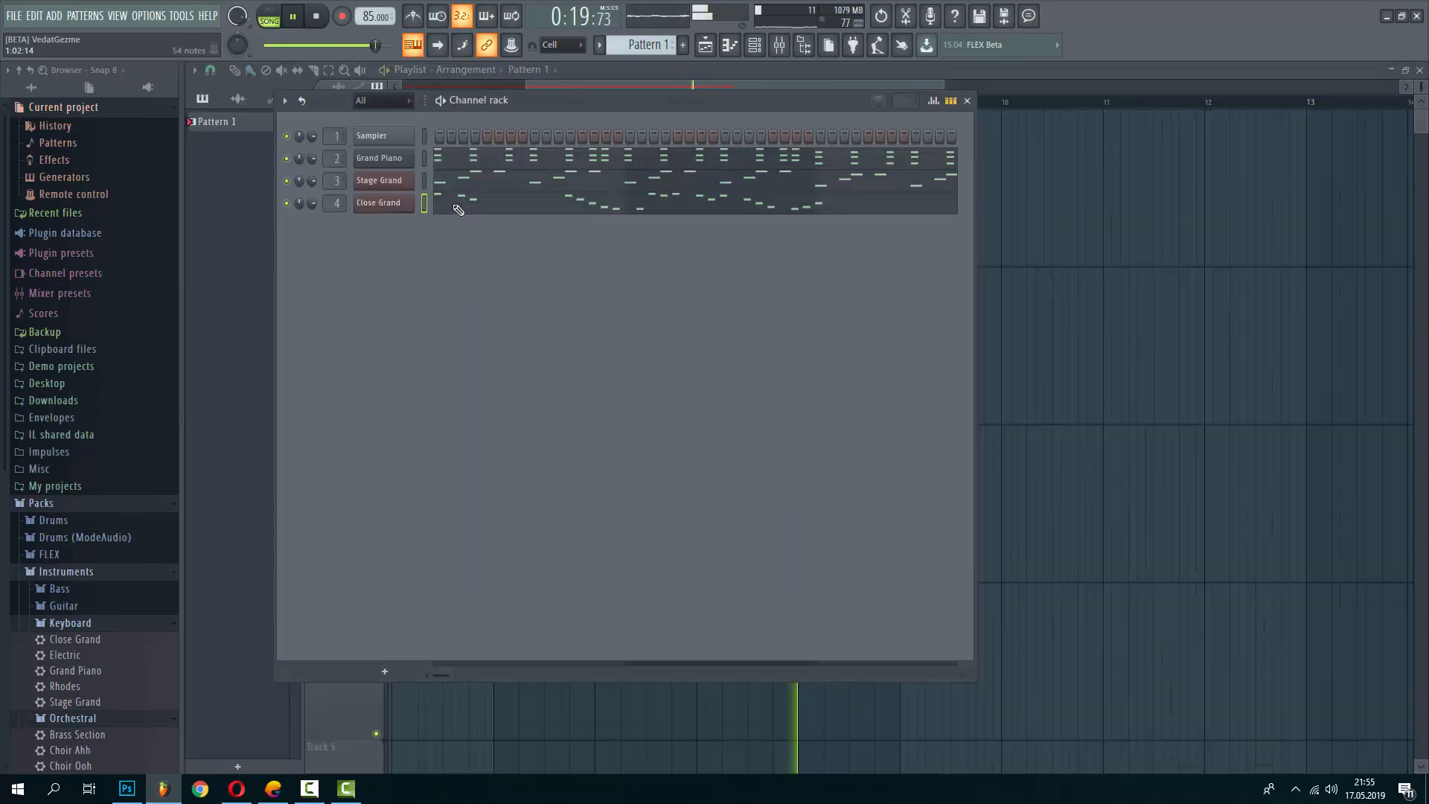
{"action": "left_click", "coordinate": [485, 187]}
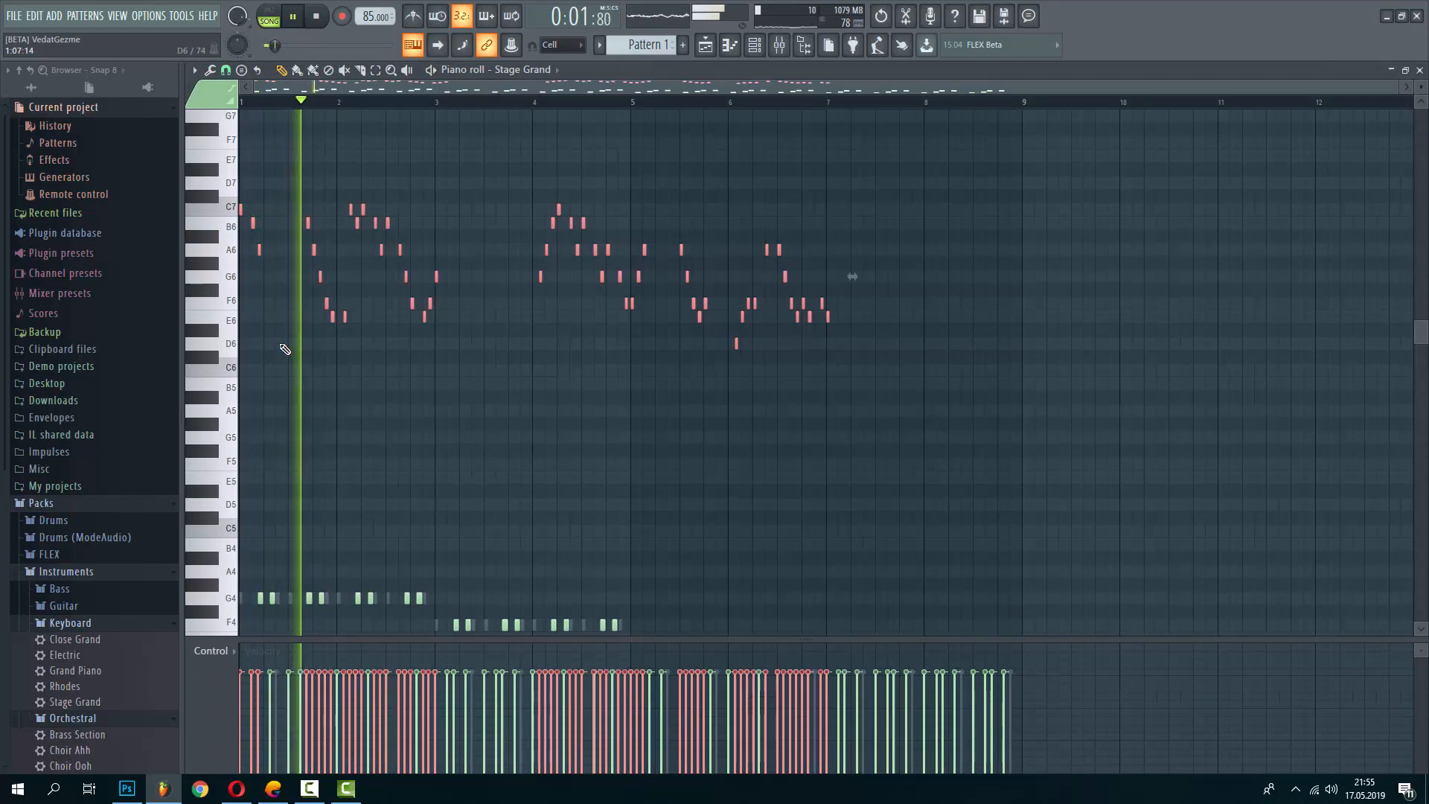
{"action": "key", "text": "Escape"}
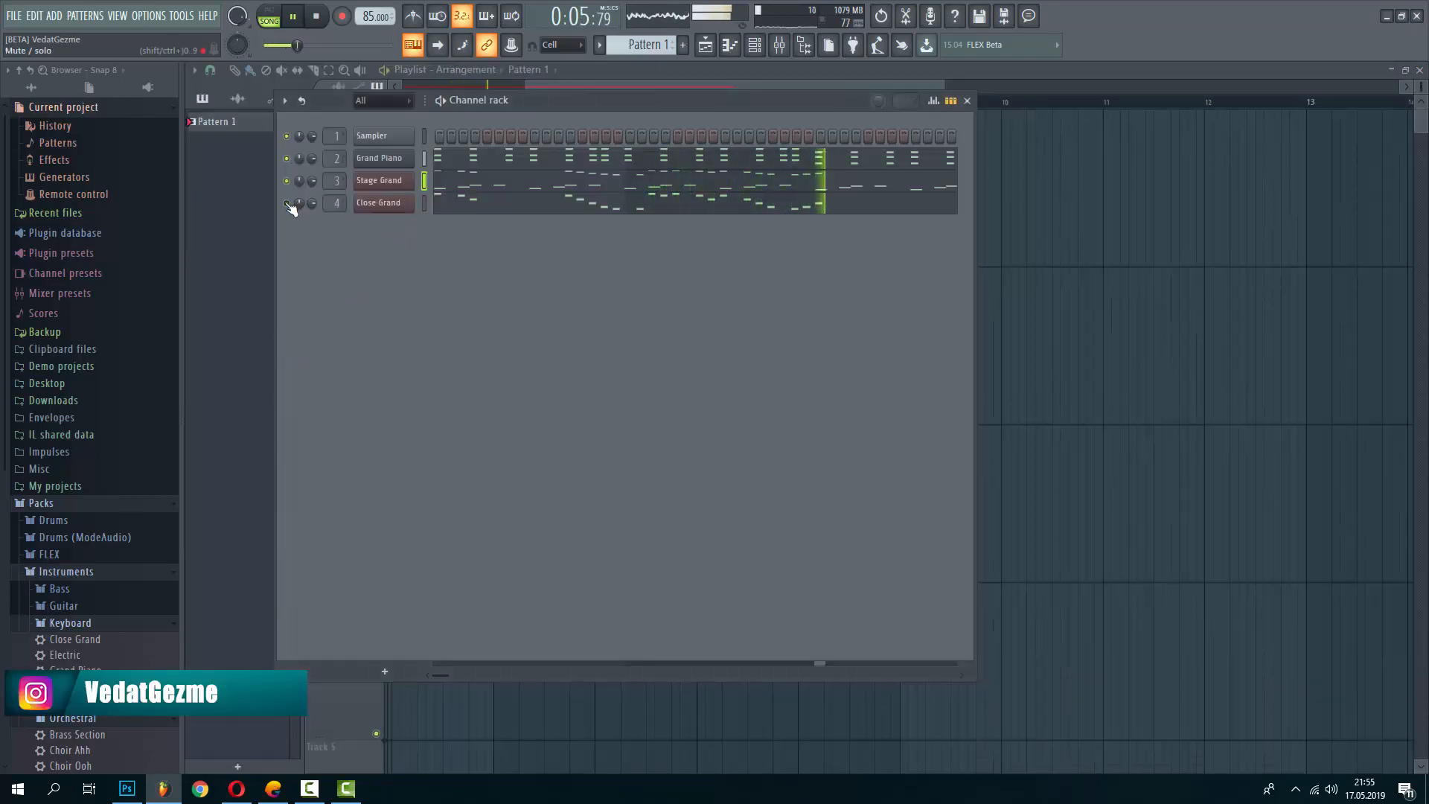
Mute the Close Grand channel and review the combined Stage Grand notes during playback
{"action": "left_click", "coordinate": [483, 195]}
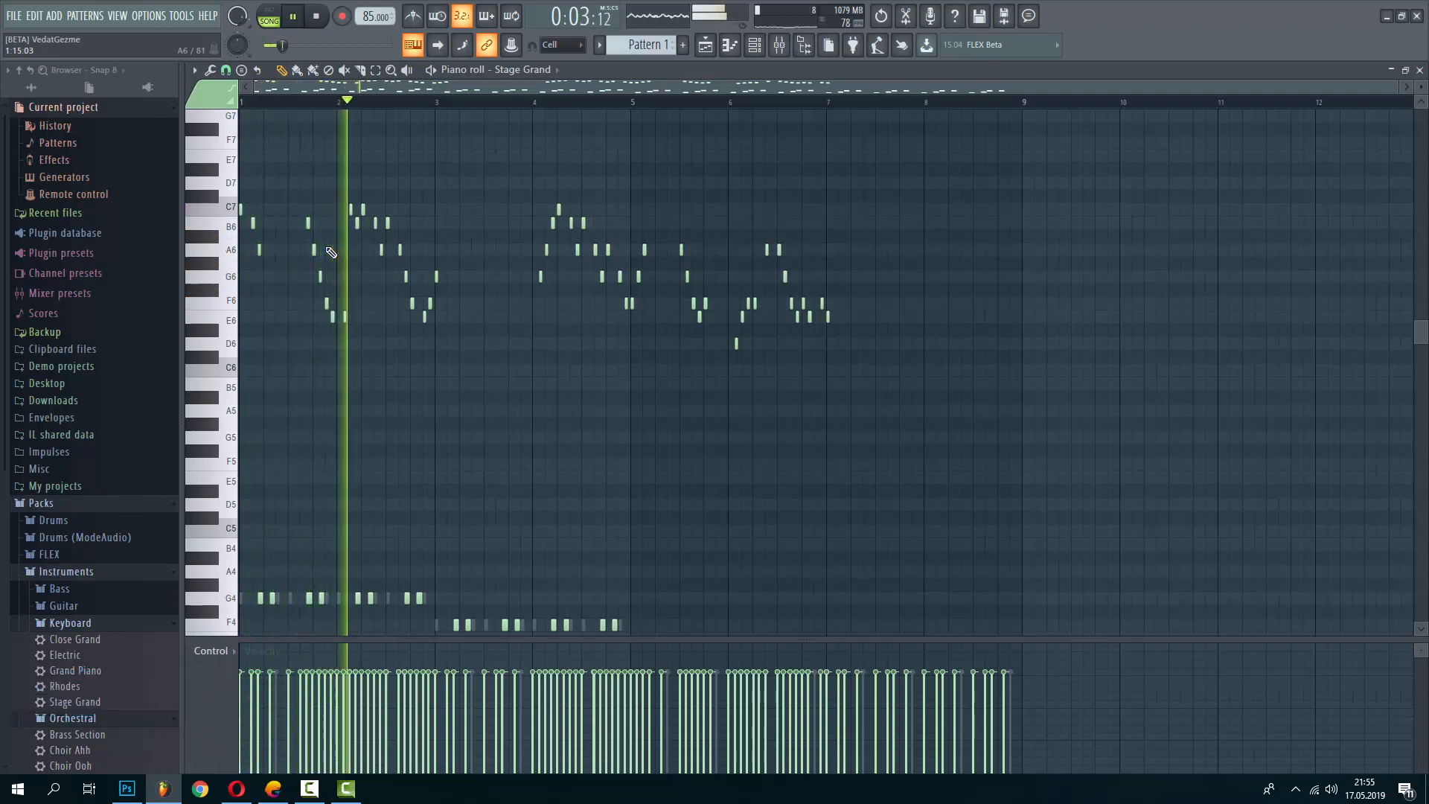
{"action": "scroll", "coordinate": [363, 260], "scroll_direction": "down", "scroll_amount": 3}
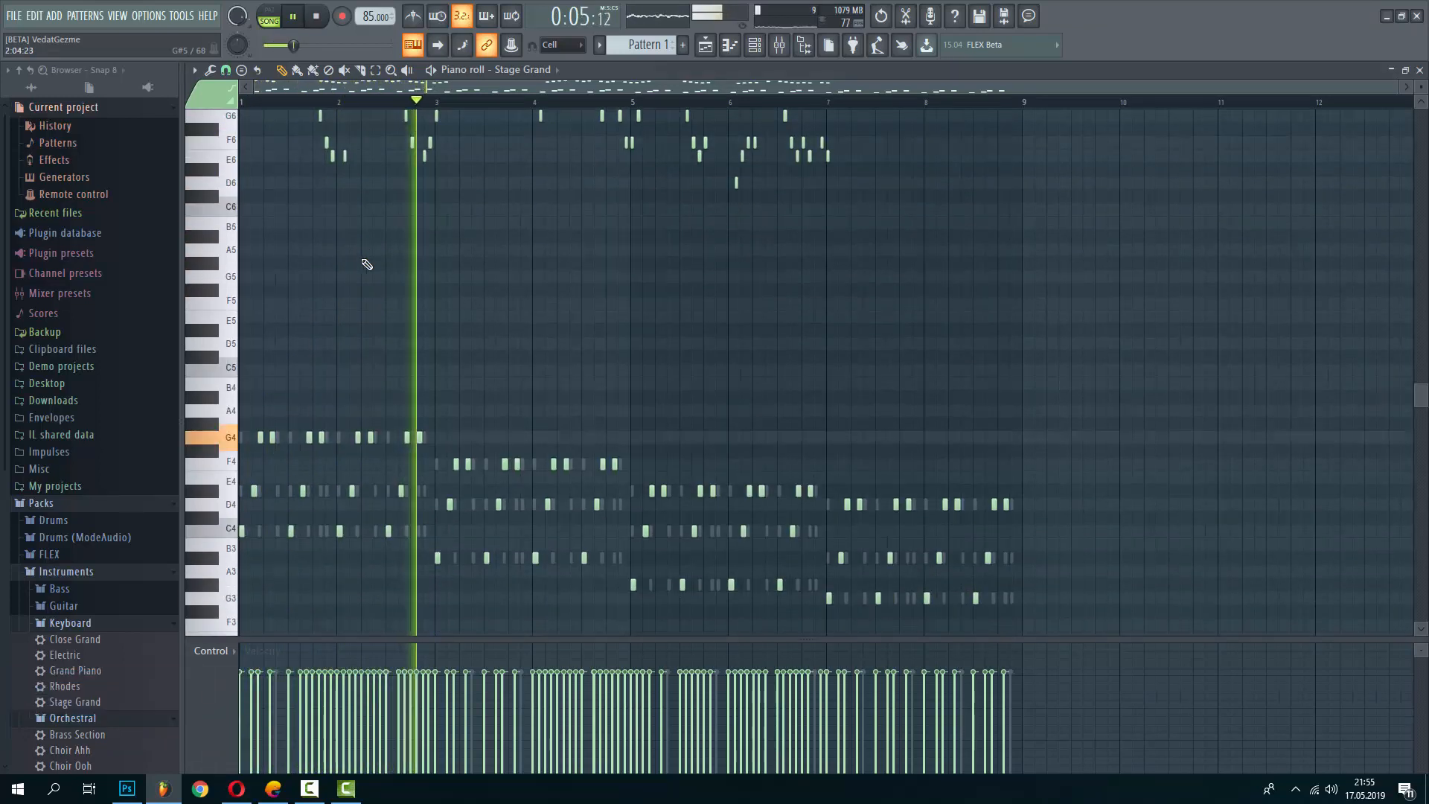
{"action": "scroll", "coordinate": [364, 260], "scroll_direction": "up", "scroll_amount": 3}
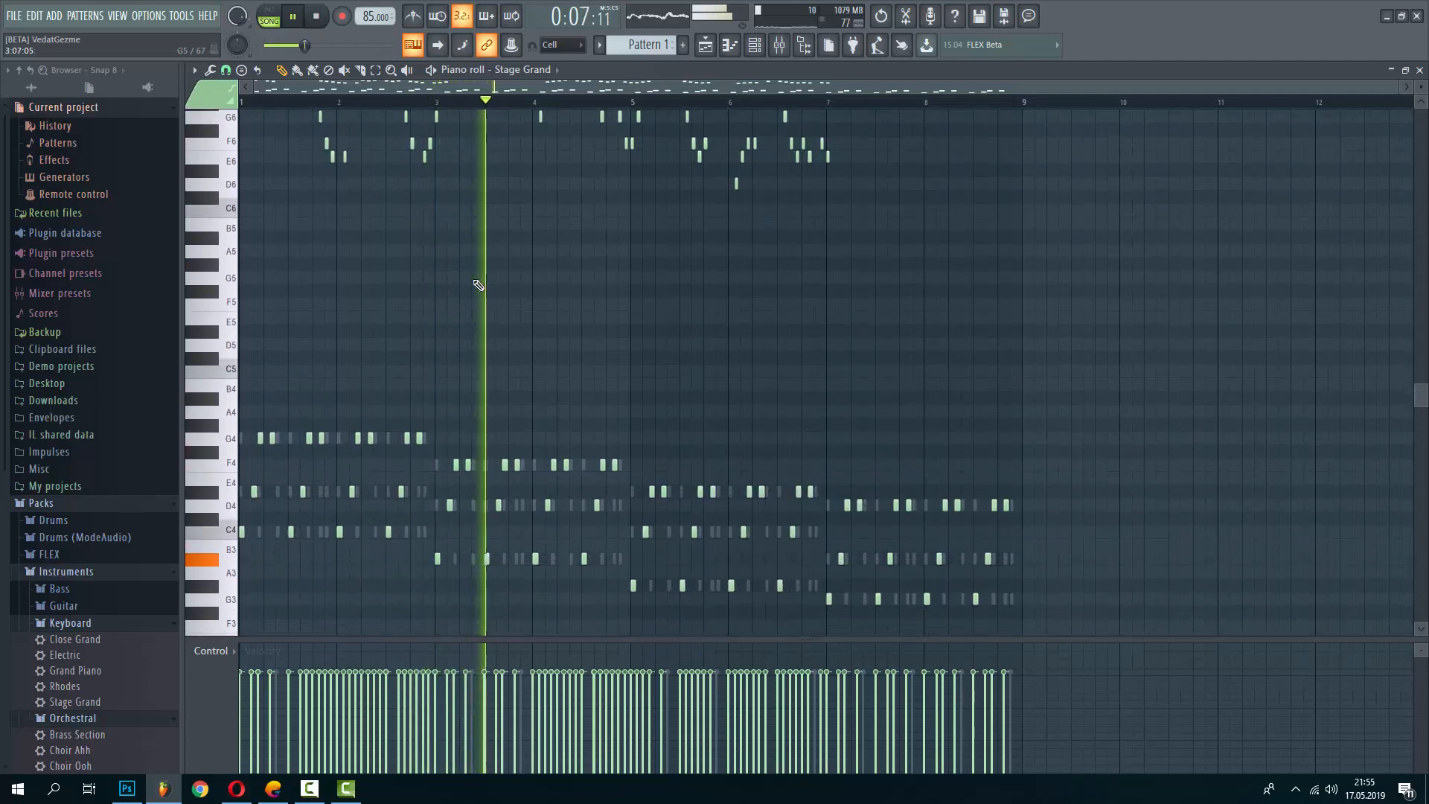
{"action": "key", "text": "F7"}
{"action": "left_click", "coordinate": [487, 195]}
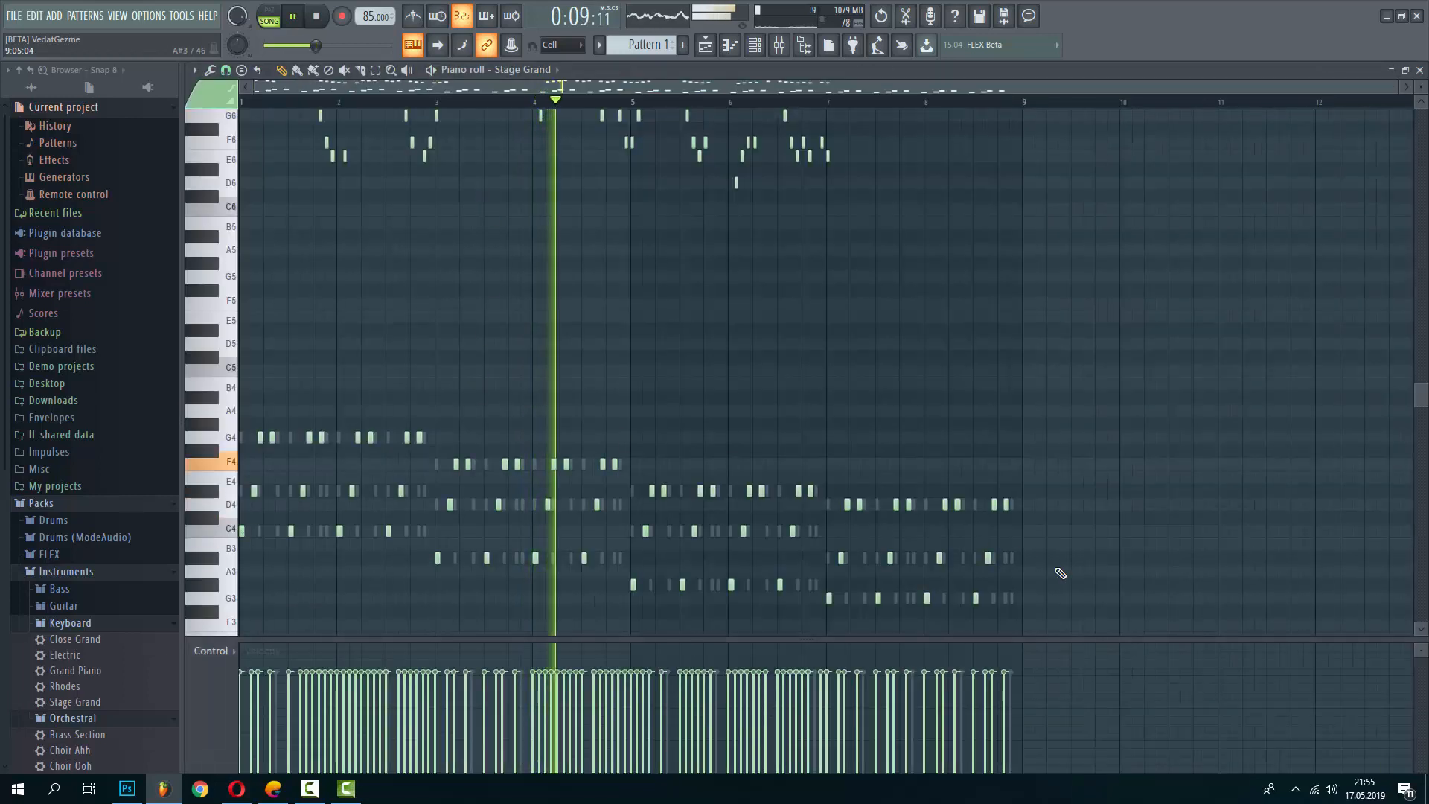
{"action": "left_click_drag", "start_coordinate": [1043, 601], "coordinate": [4, 421]}
{"action": "key", "text": "F7"}
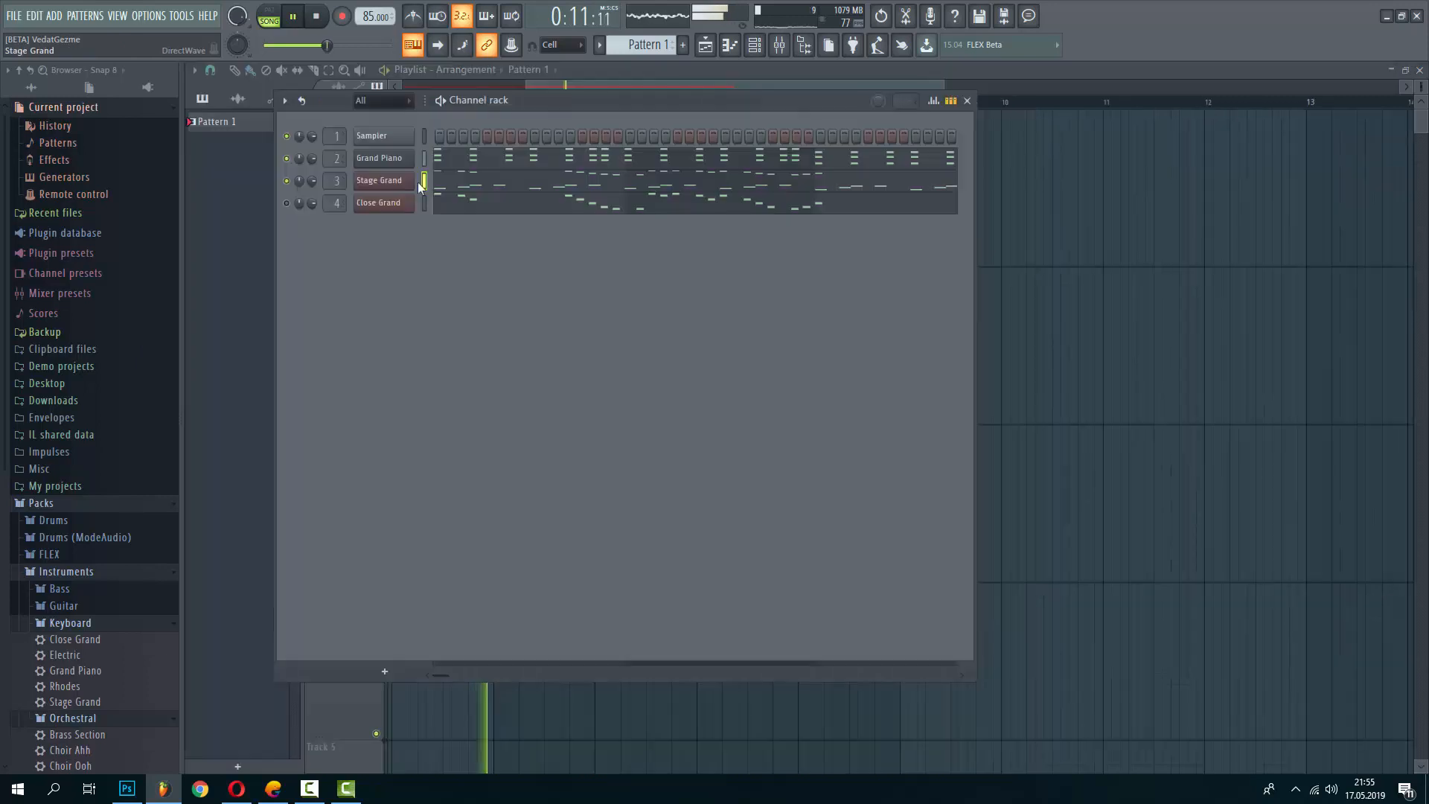
Move all the Grand Piano chord notes into the Close Grand channel, leaving the Grand Piano channel empty
{"action": "left_click", "coordinate": [477, 161]}
{"action": "key", "text": "ctrl+a"}
{"action": "key", "text": "Delete"}
{"action": "key", "text": "F7"}
{"action": "left_click", "coordinate": [465, 216]}
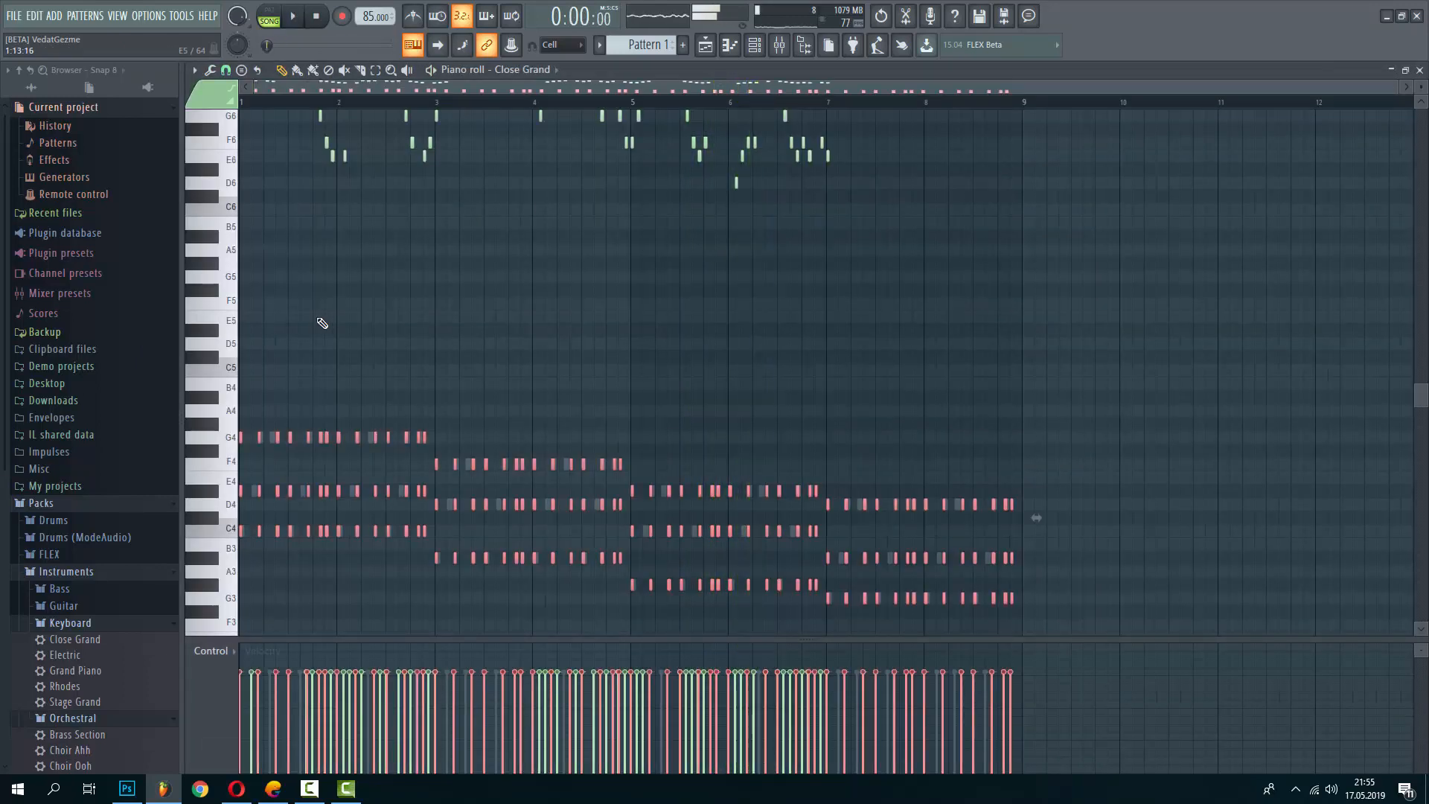
{"action": "key", "text": "F7"}
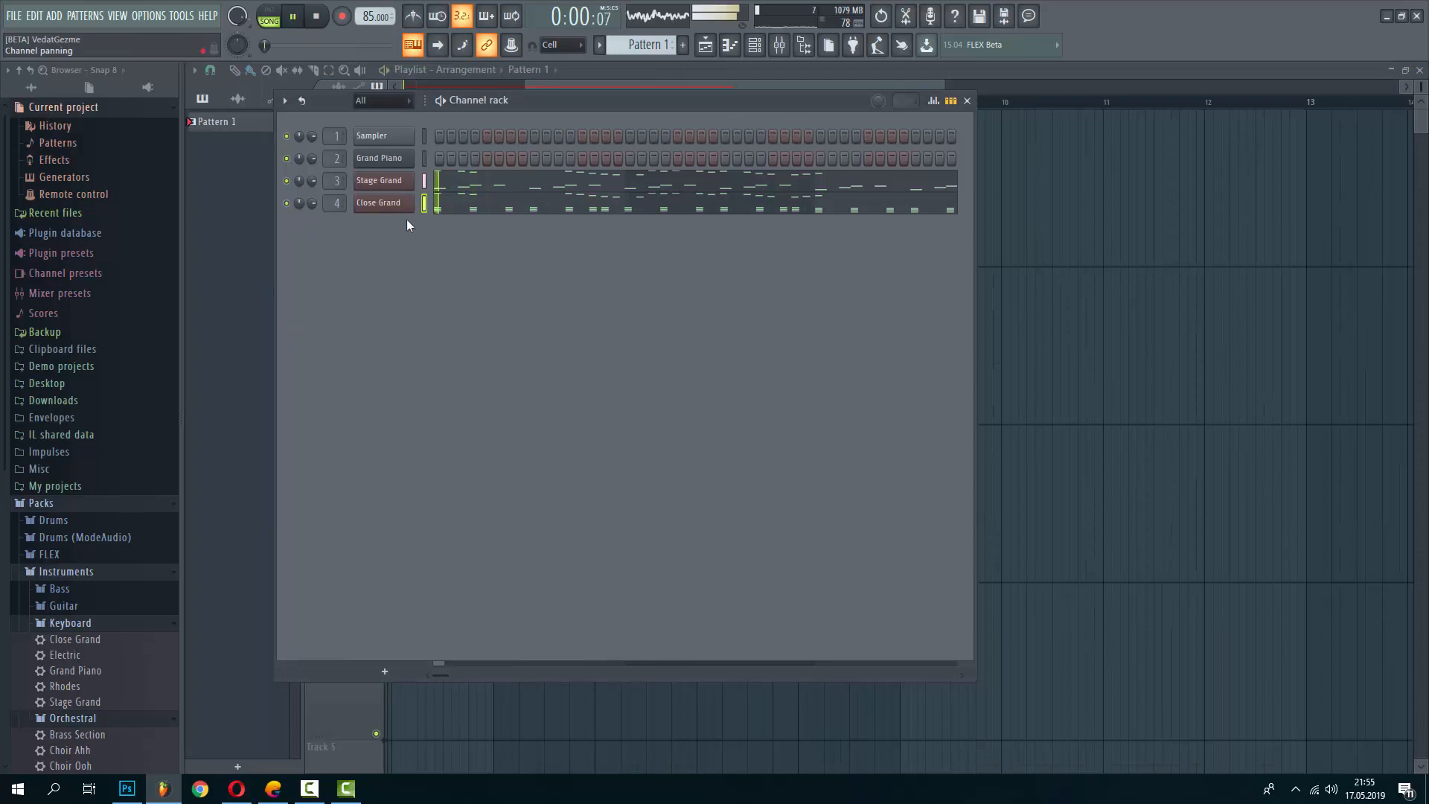
Reopen the Close Grand notes and remove all the chords below its melody, from bar 1 through bar 8
{"action": "left_click", "coordinate": [540, 212]}
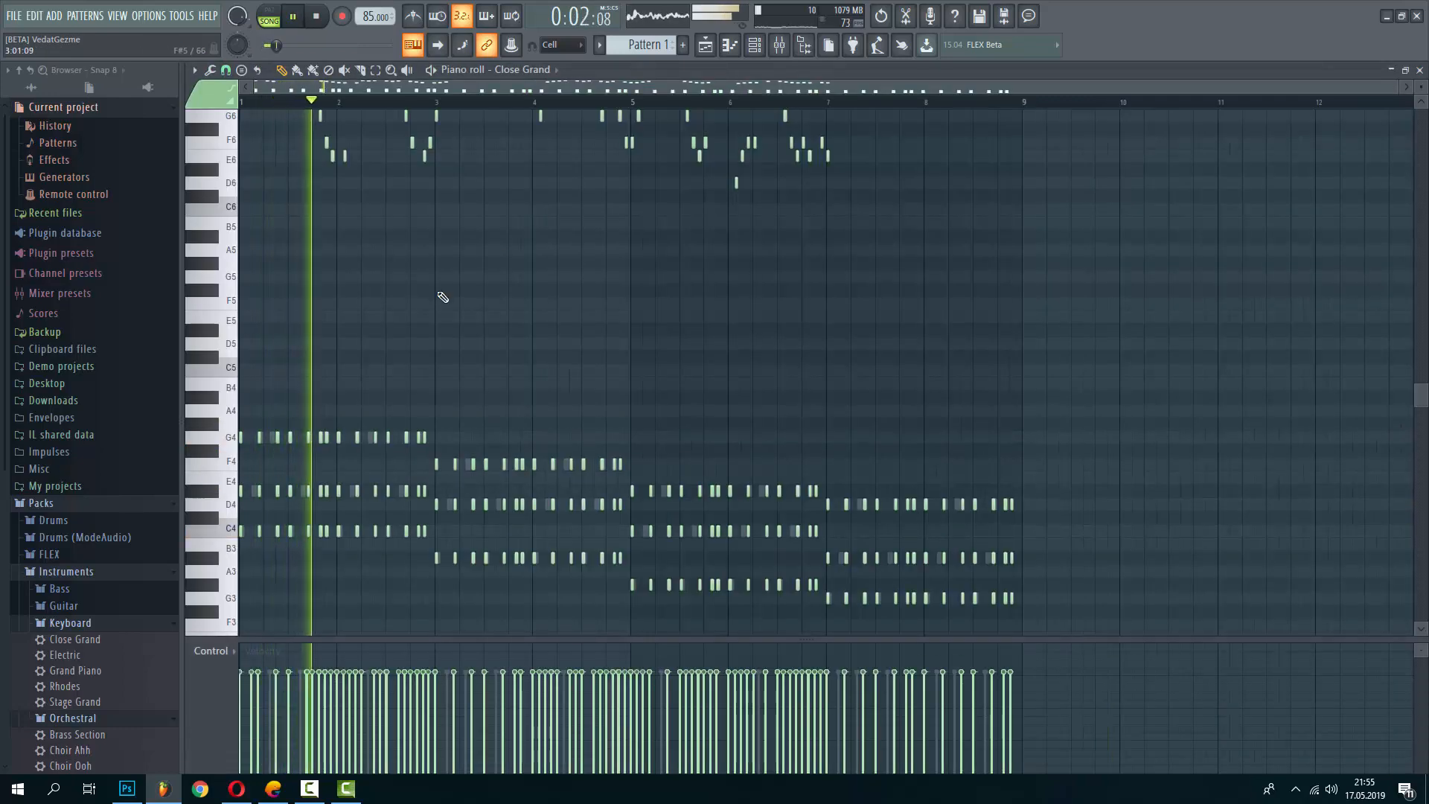
{"action": "key", "text": "F7"}
{"action": "left_click", "coordinate": [507, 208]}
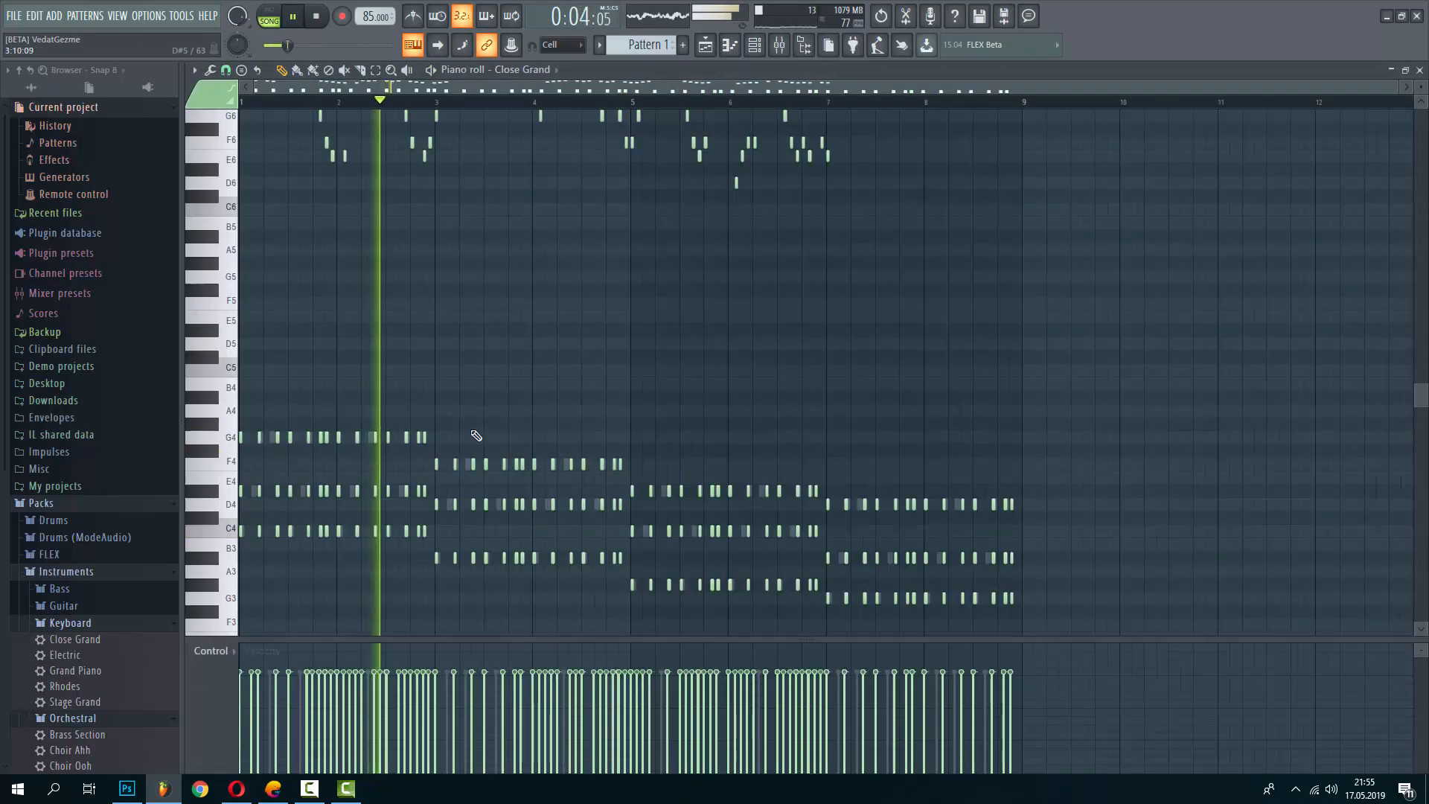
{"action": "left_click_drag", "start_coordinate": [1030, 603], "coordinate": [67, 384]}
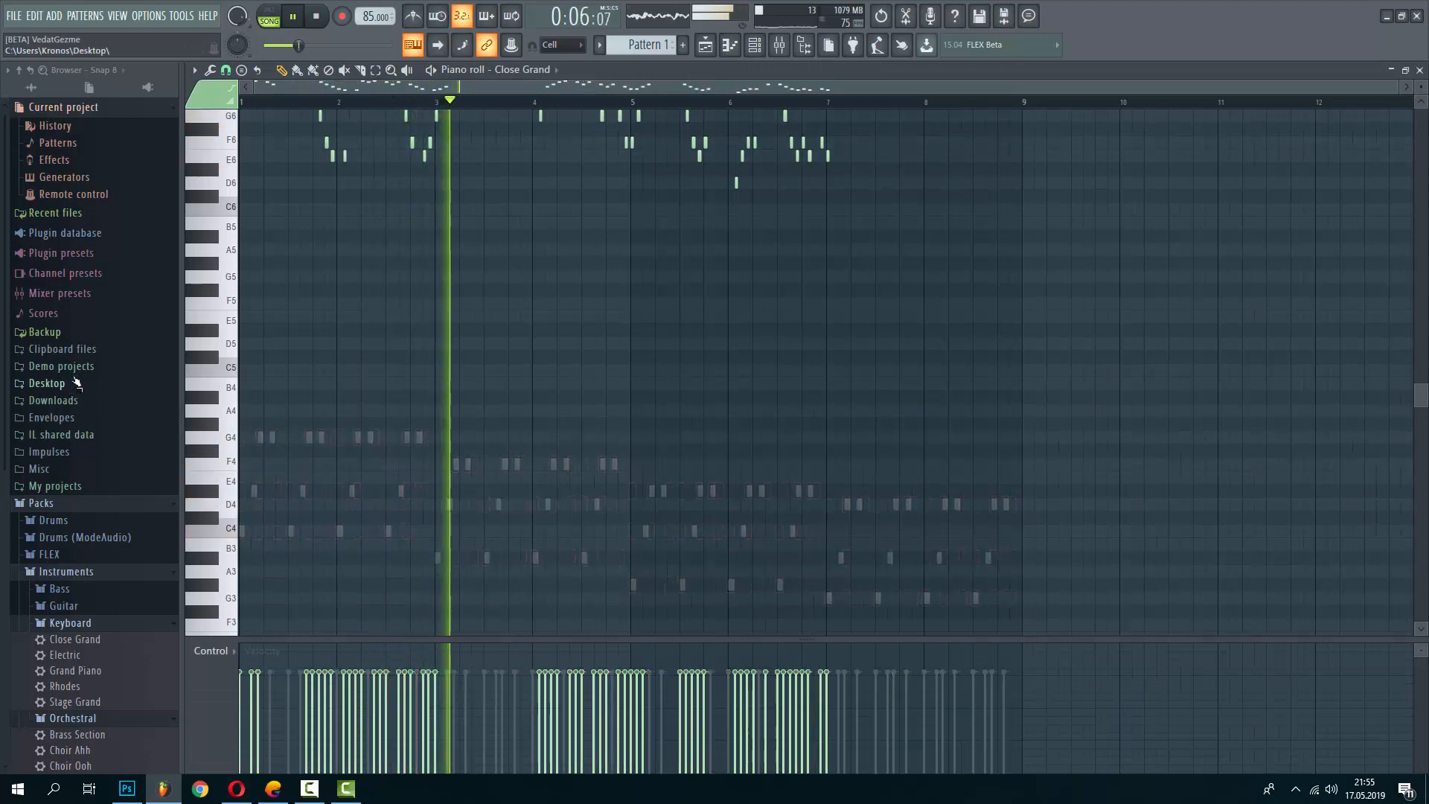
Paste the chords removed from Close Grand into the empty Grand Piano channel
{"action": "key", "text": "F7"}
{"action": "right_click", "coordinate": [414, 167]}
{"action": "left_click", "coordinate": [436, 161]}
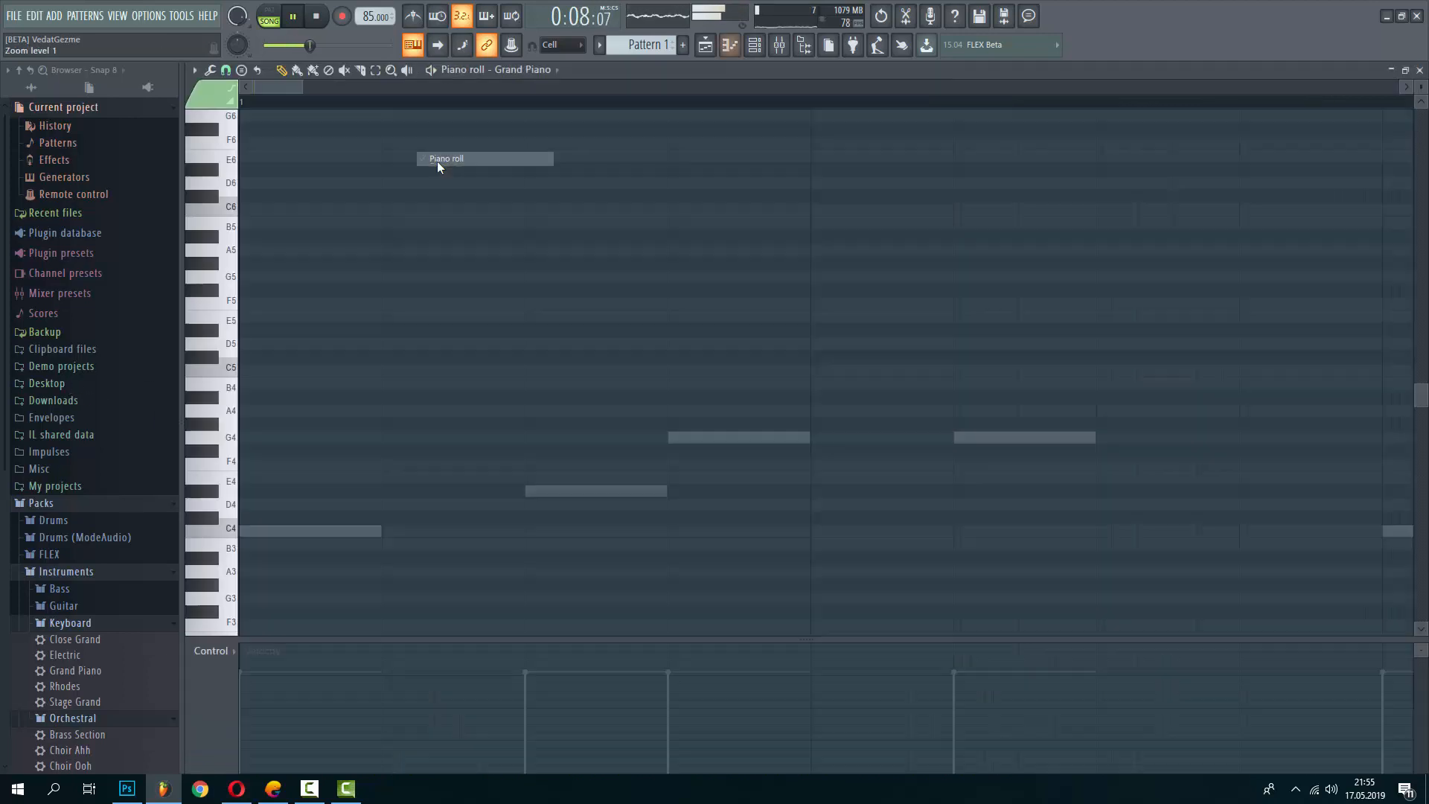
{"action": "key", "text": "F7"}
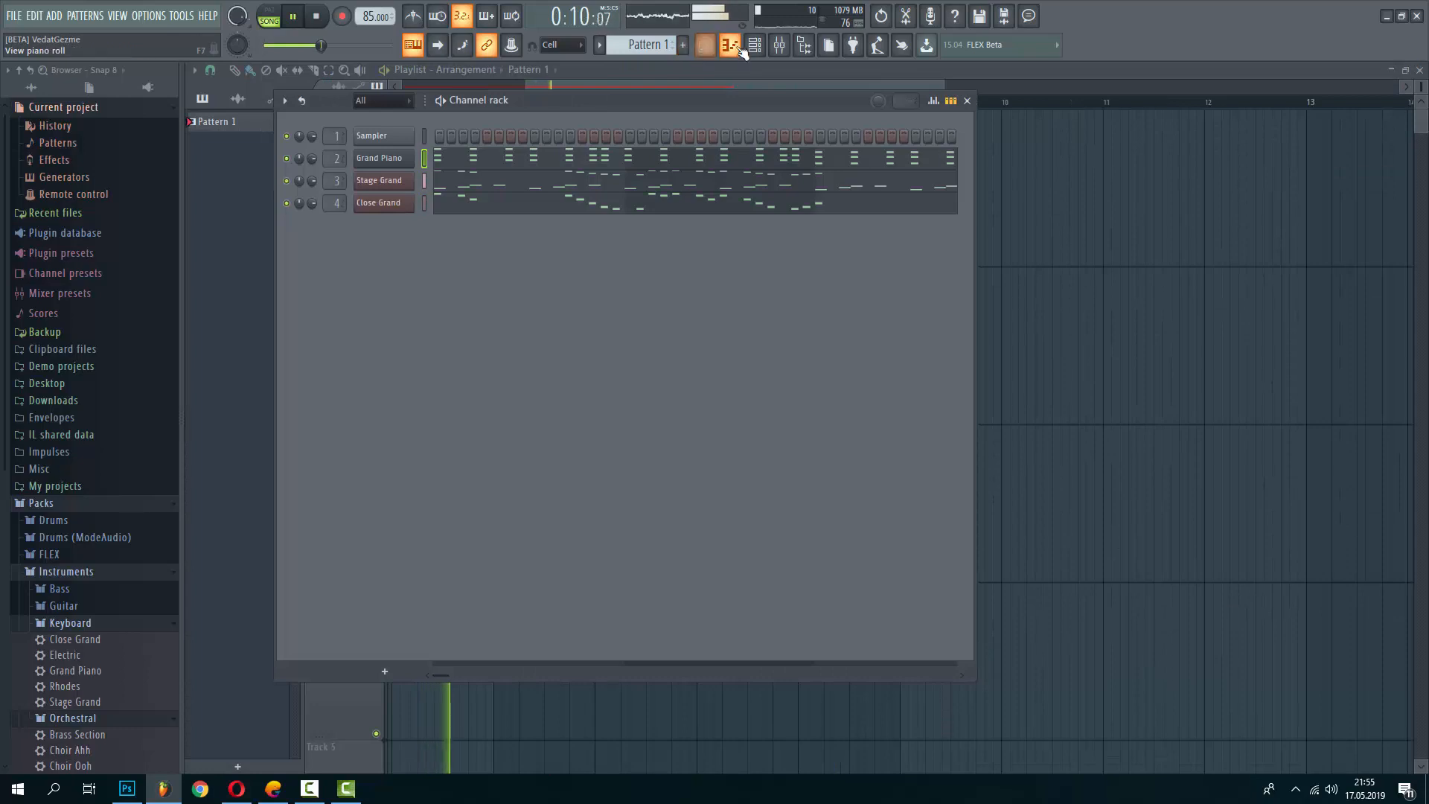
Balance the mixer volumes: raise Stage Grand to 0.0 dB, lower Close Grand to -3.5 dB and Grand Piano to about -3 dB
{"action": "left_click", "coordinate": [777, 46]}
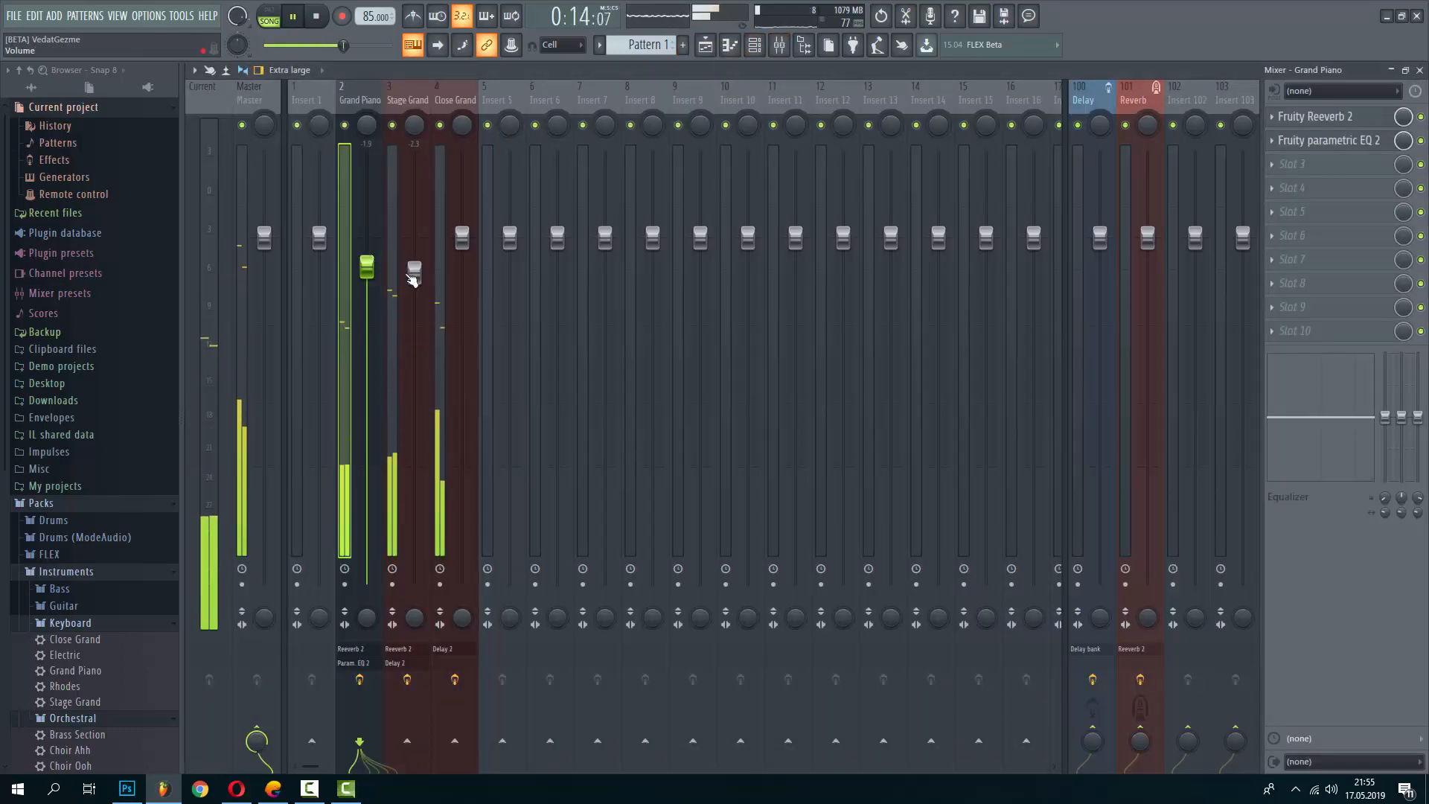
{"action": "left_click_drag", "start_coordinate": [413, 279], "coordinate": [417, 201]}
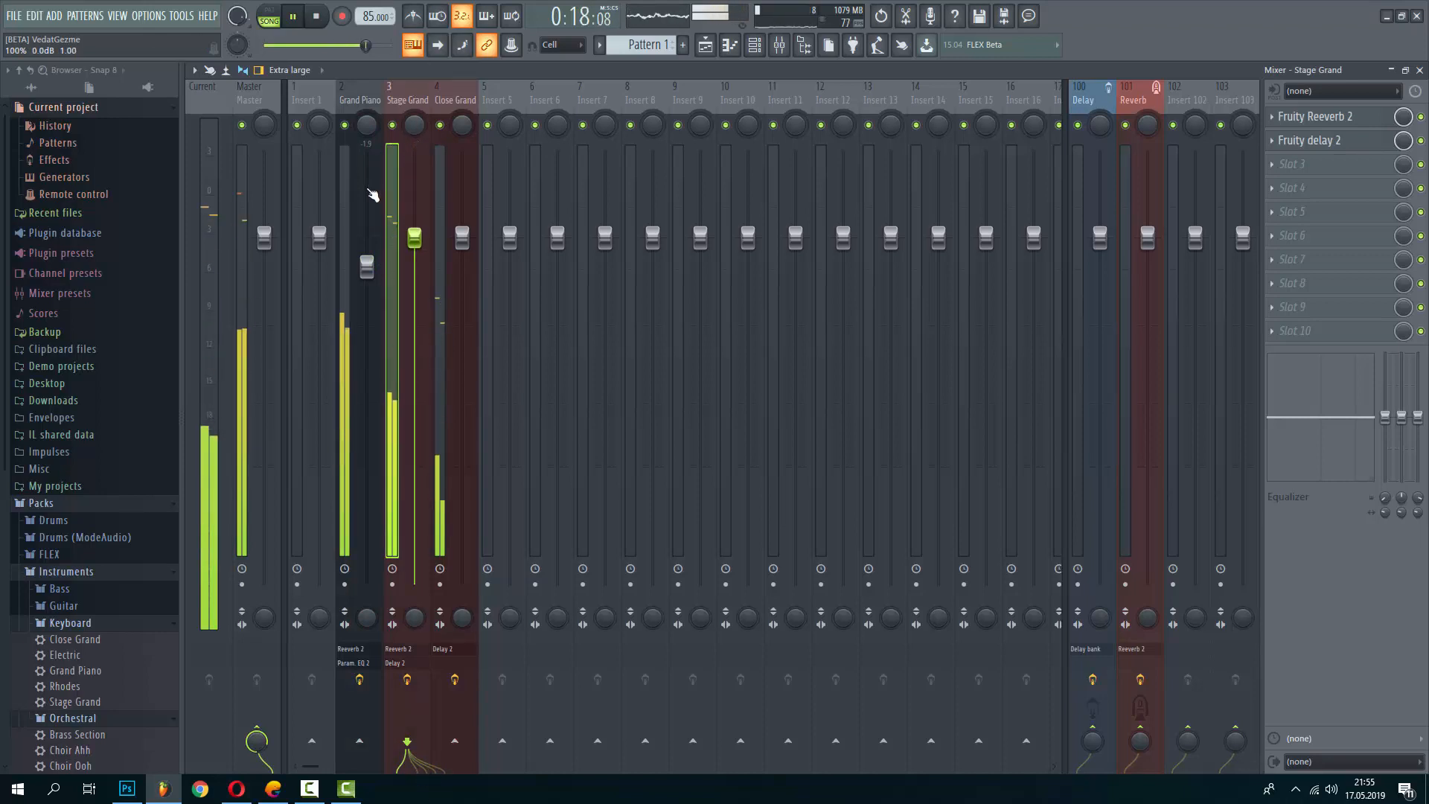
{"action": "left_click_drag", "start_coordinate": [386, 265], "coordinate": [392, 286]}
{"action": "left_click_drag", "start_coordinate": [458, 252], "coordinate": [478, 286]}
{"action": "left_click", "coordinate": [370, 287]}
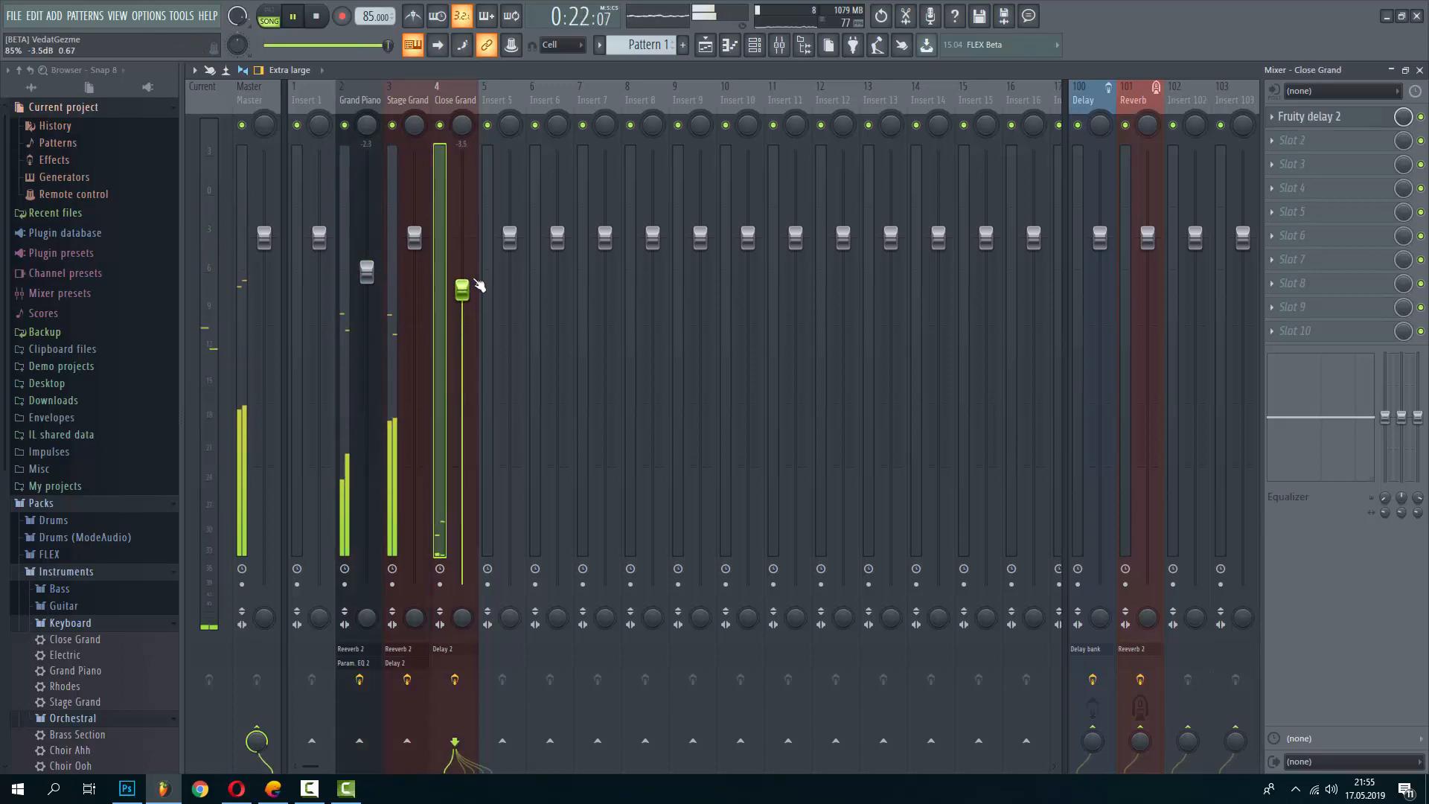
{"action": "left_click_drag", "start_coordinate": [365, 290], "coordinate": [393, 288]}
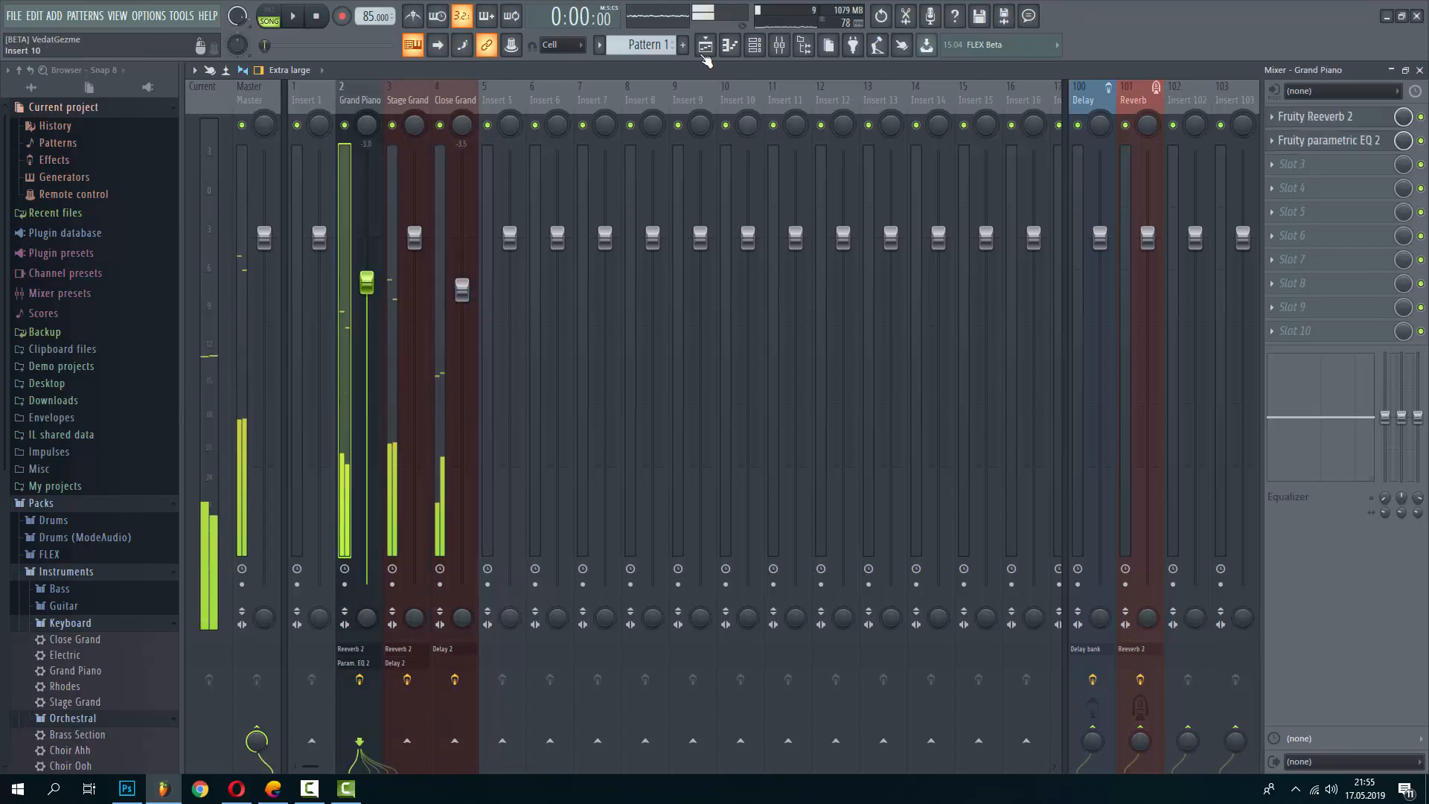
Add "Sagopa Kajmer-Galiba Karaoke (Flamenco Vocal Mix)" from the Downloads folder to Track 1 of the playlist as an audio track
{"action": "left_click", "coordinate": [705, 51]}
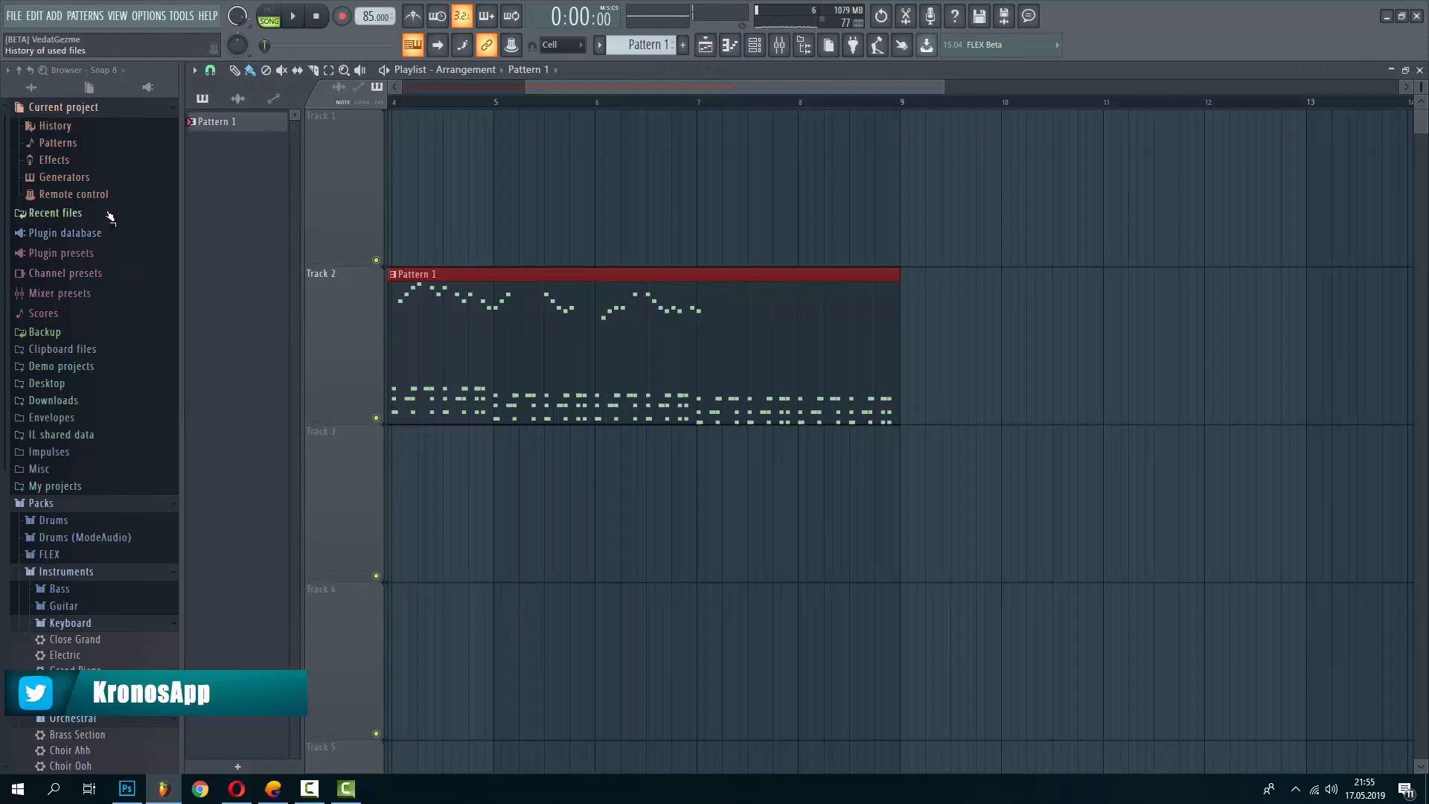
{"action": "left_click", "coordinate": [78, 401]}
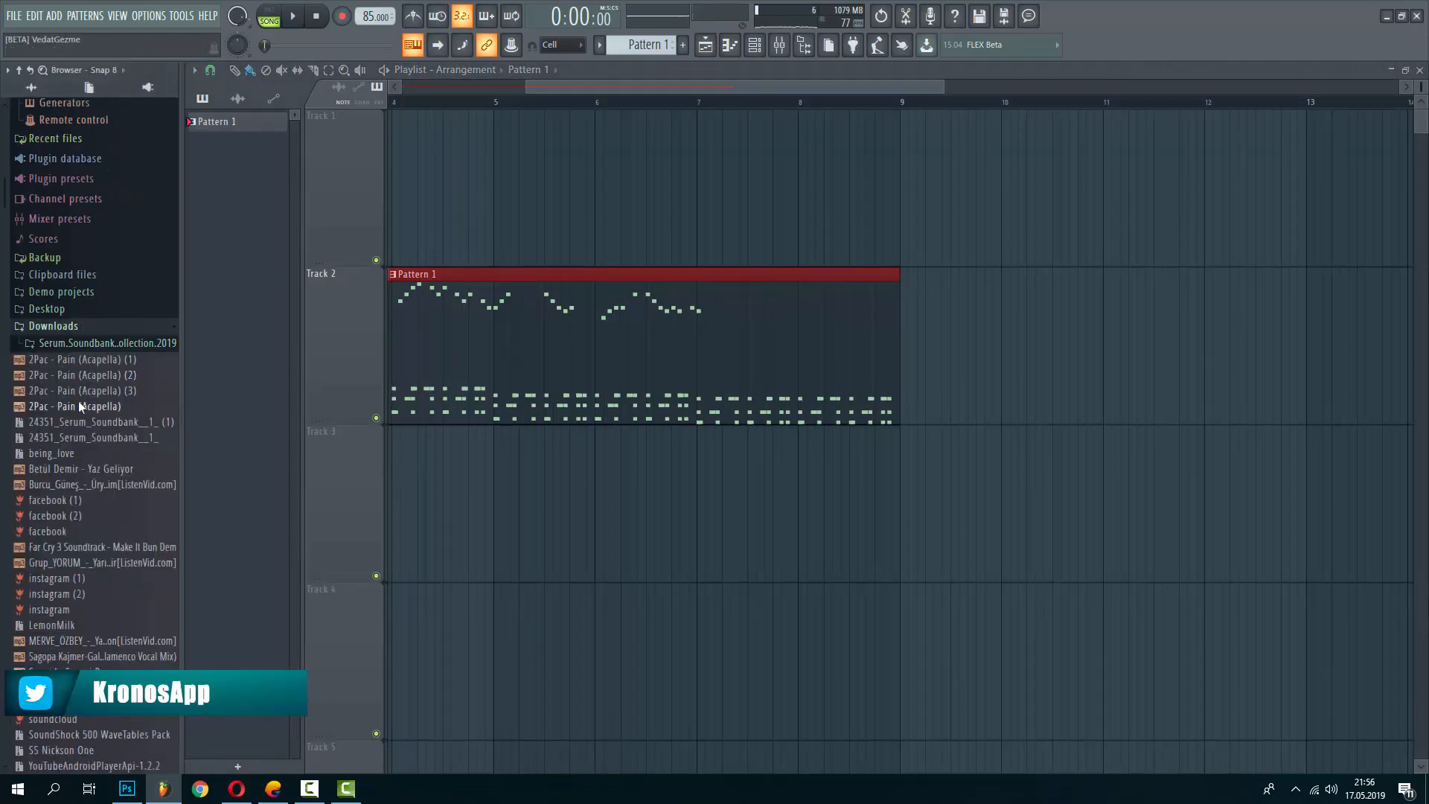
{"action": "scroll", "coordinate": [95, 313], "scroll_direction": "down", "scroll_amount": 5}
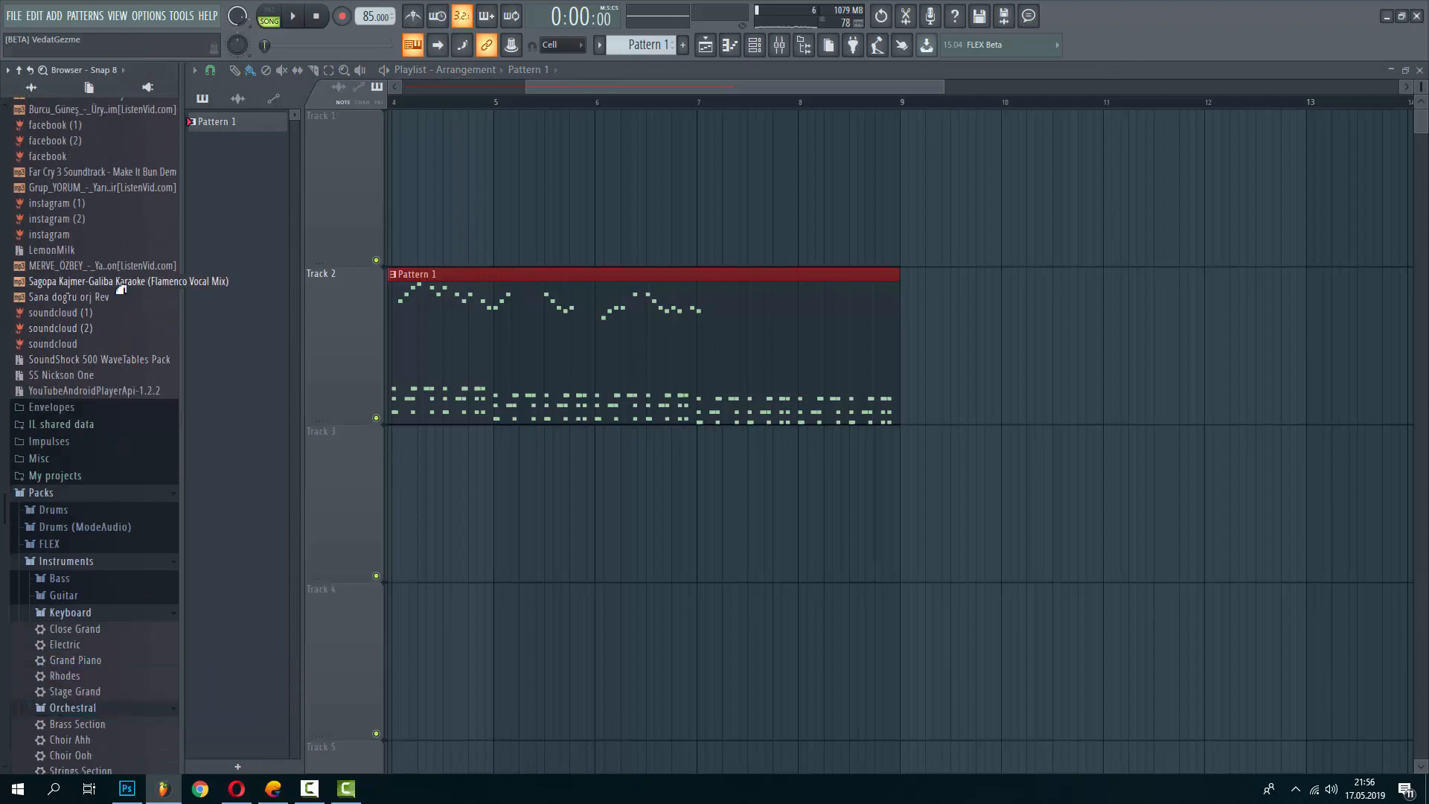
{"action": "left_click_drag", "start_coordinate": [356, 179], "coordinate": [343, 159]}
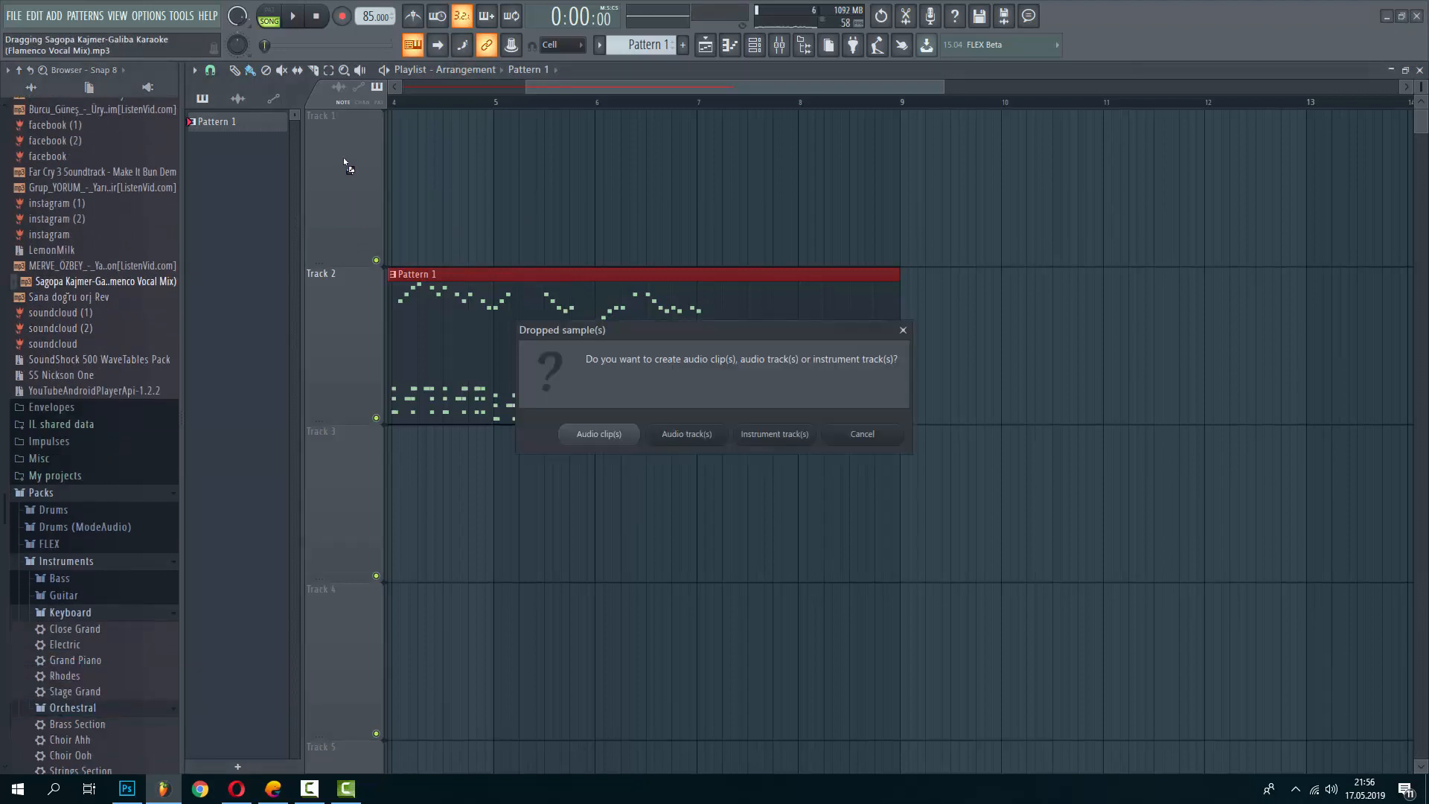
{"action": "left_click", "coordinate": [687, 435]}
Slice the karaoke audio clip at the start of bar 2 and remove the rest, keeping a one-bar loop
{"action": "scroll", "coordinate": [261, 265], "scroll_direction": "up", "scroll_amount": 8}
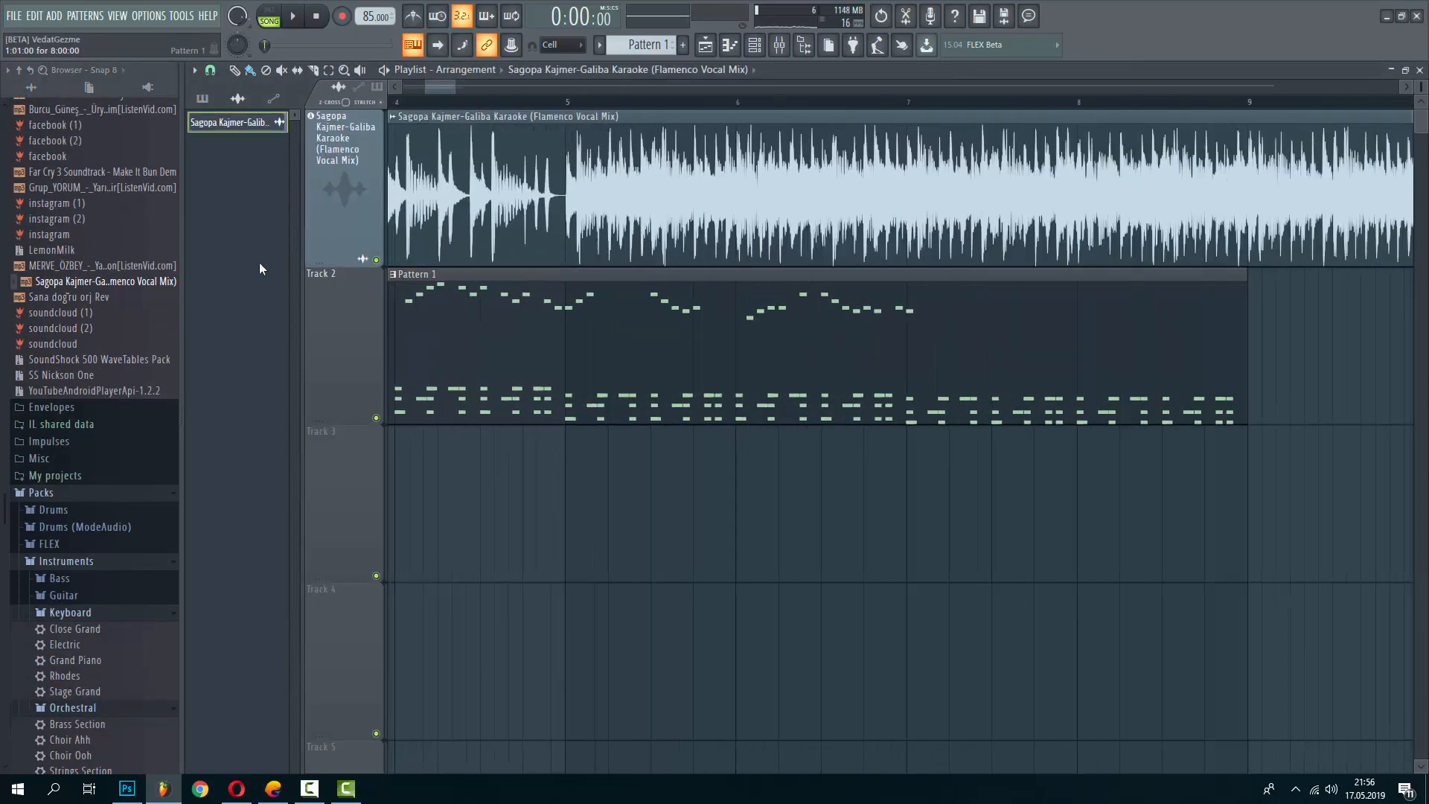
{"action": "scroll", "coordinate": [431, 87], "scroll_direction": "down", "scroll_amount": 5}
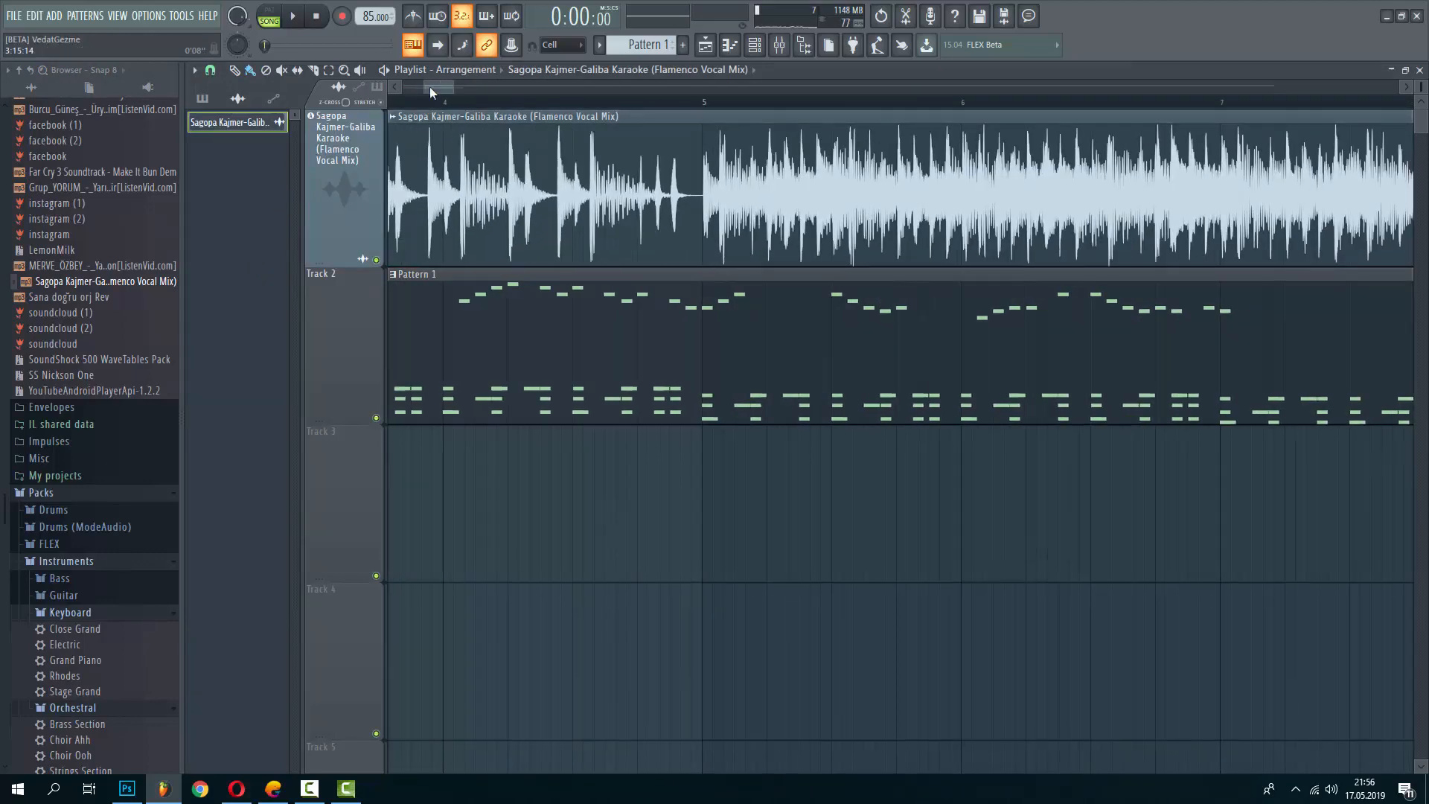
{"action": "scroll", "coordinate": [127, 150], "scroll_direction": "up", "scroll_amount": 9}
{"action": "scroll", "coordinate": [127, 150], "scroll_direction": "up", "scroll_amount": 1}
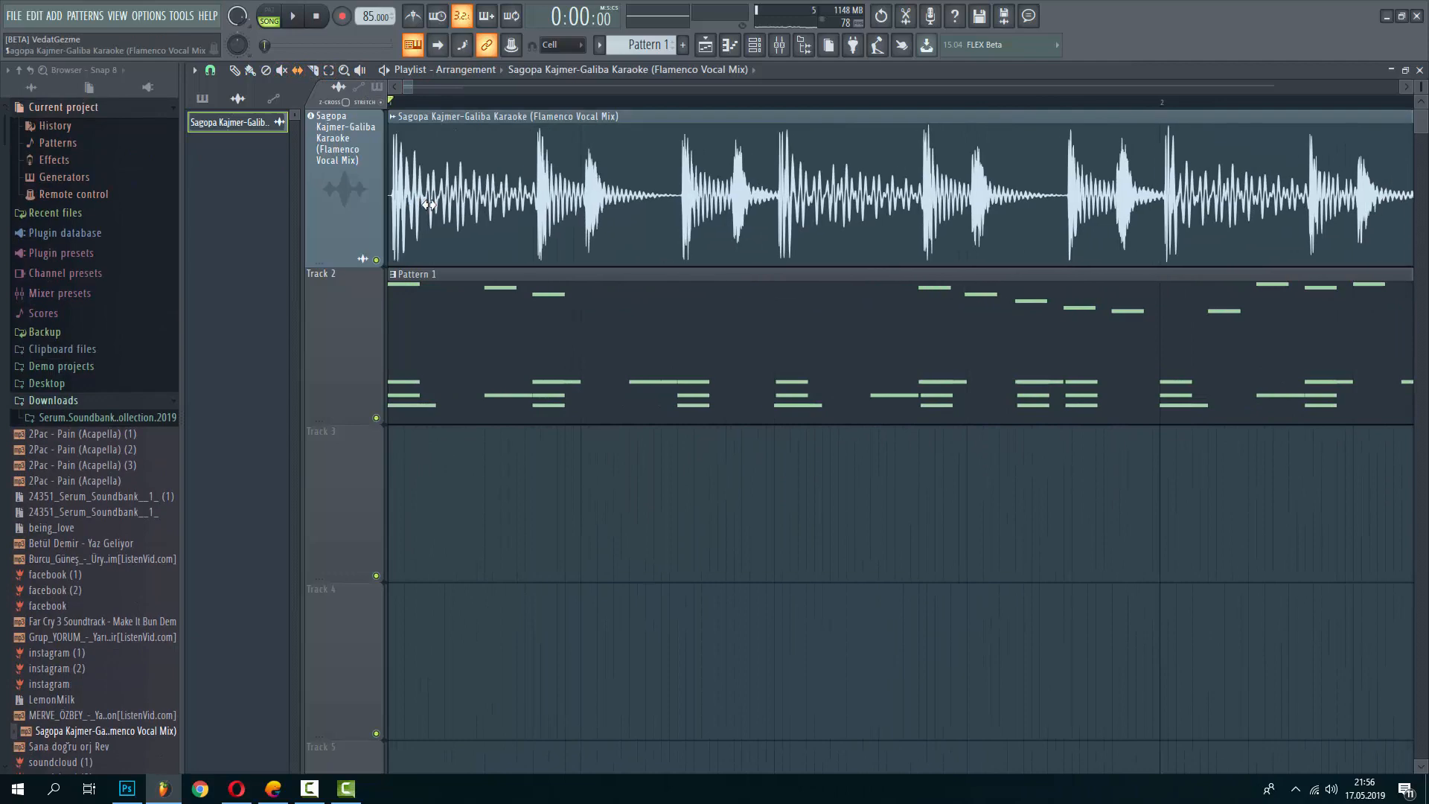
{"action": "key", "text": "space"}
{"action": "scroll", "coordinate": [614, 149], "scroll_direction": "down", "scroll_amount": 4}
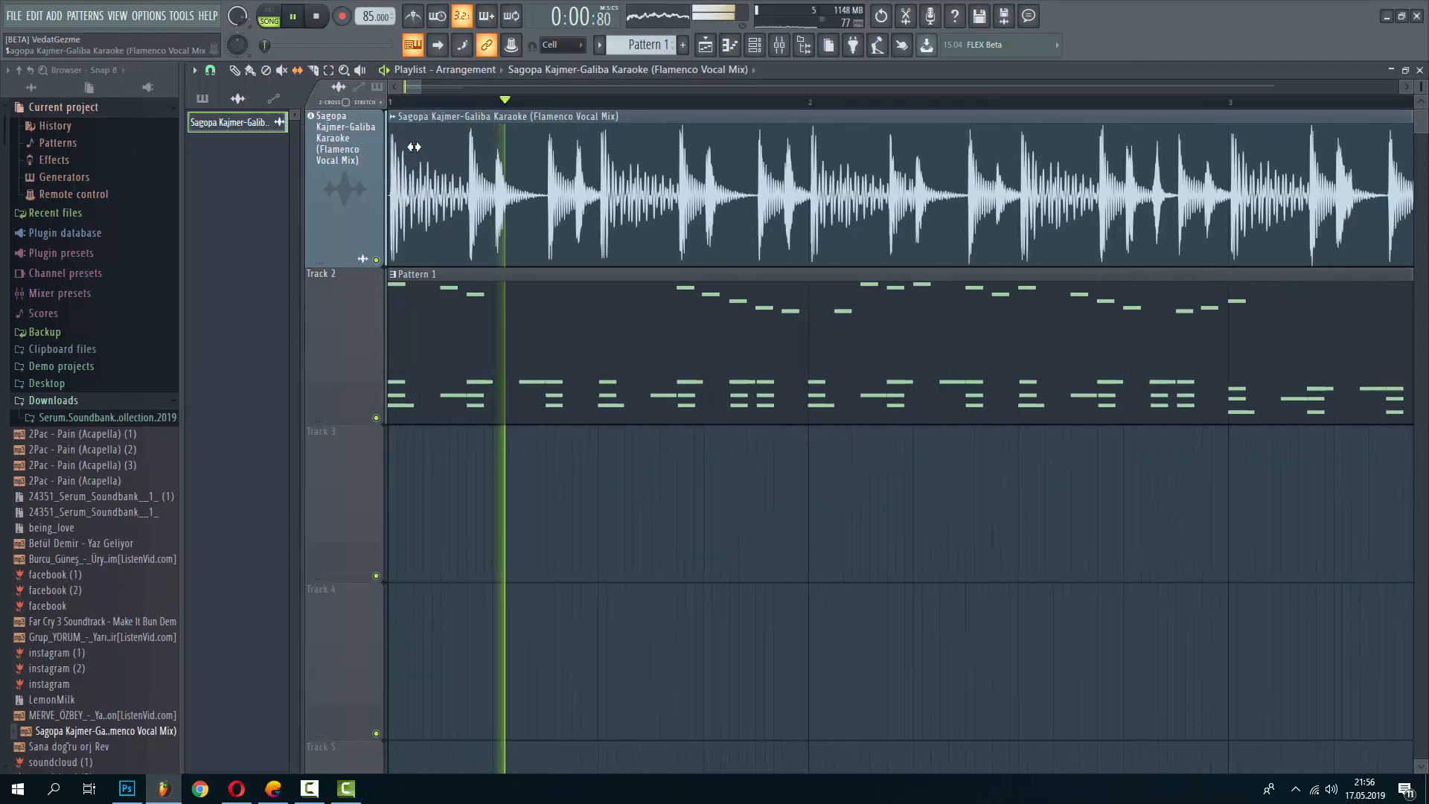
{"action": "scroll", "coordinate": [615, 149], "scroll_direction": "up", "scroll_amount": 4}
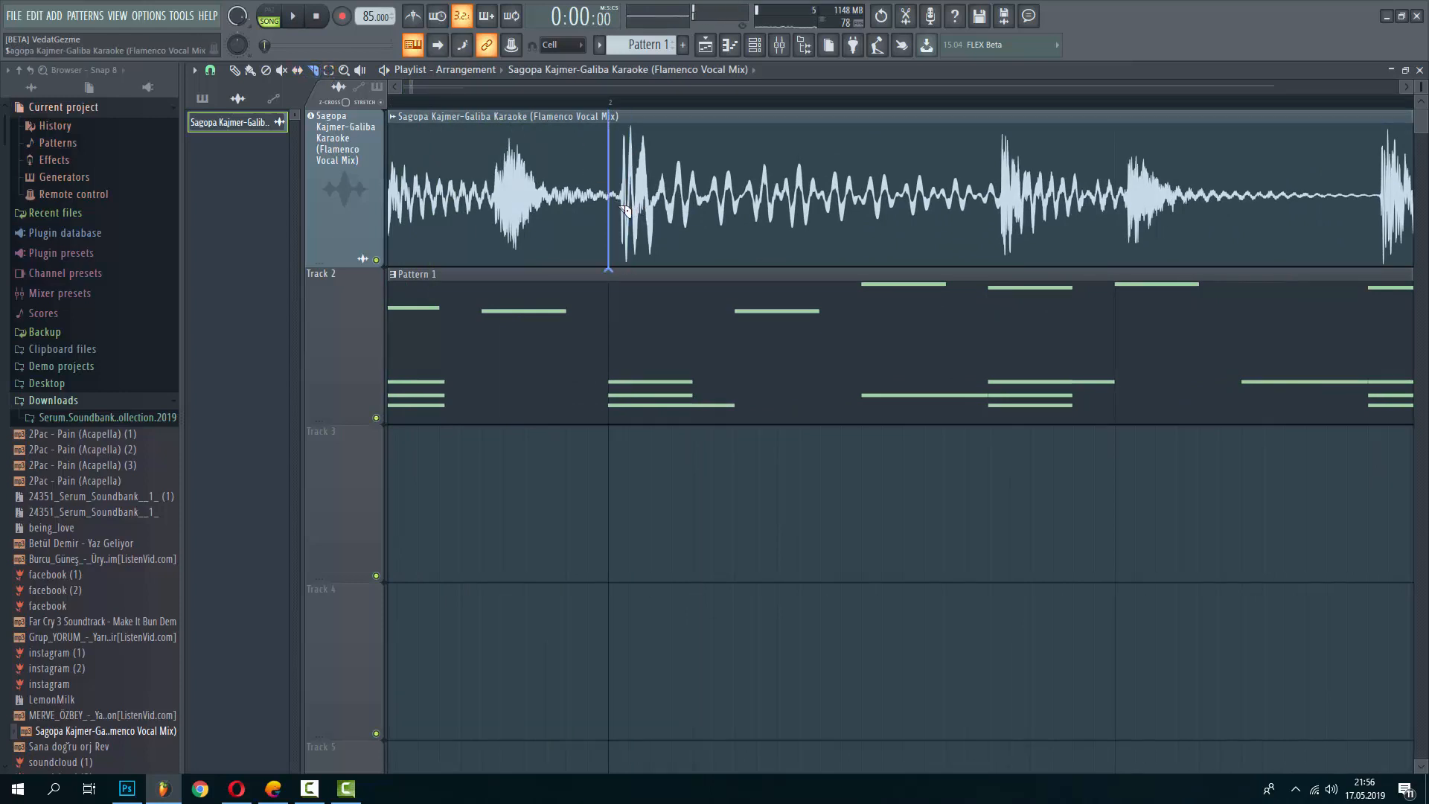
{"action": "key", "text": "space"}
{"action": "scroll", "coordinate": [708, 206], "scroll_direction": "down", "scroll_amount": 4}
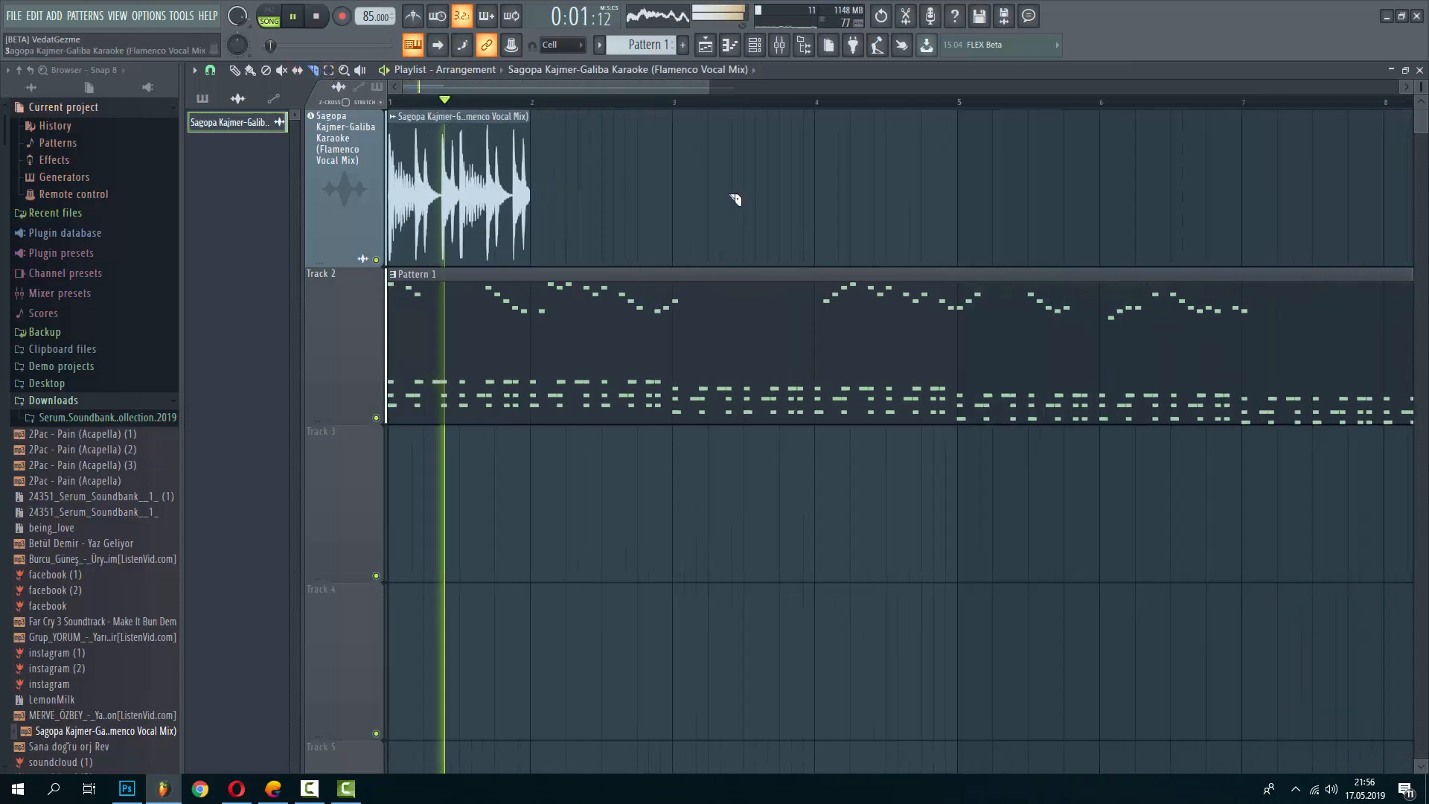
Duplicate the one-bar karaoke loop along its track until it fills bars 1 through 8 above Pattern 1
{"action": "key", "text": "ctrl+a"}
{"action": "key", "text": "ctrl+b"}
{"action": "scroll", "coordinate": [887, 203], "scroll_direction": "up", "scroll_amount": 1}
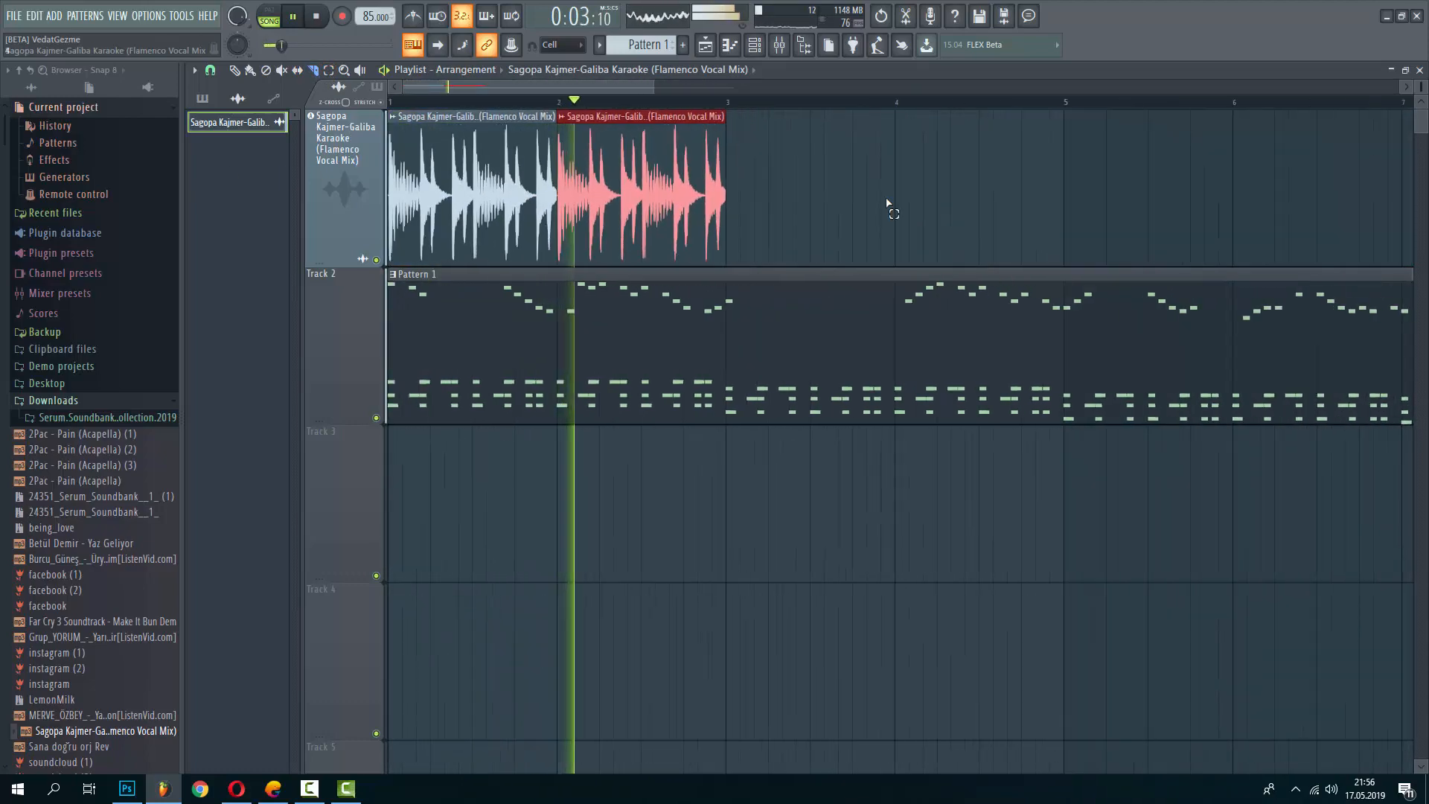
{"action": "key", "text": "ctrl+b"}
{"action": "scroll", "coordinate": [950, 176], "scroll_direction": "down", "scroll_amount": 2}
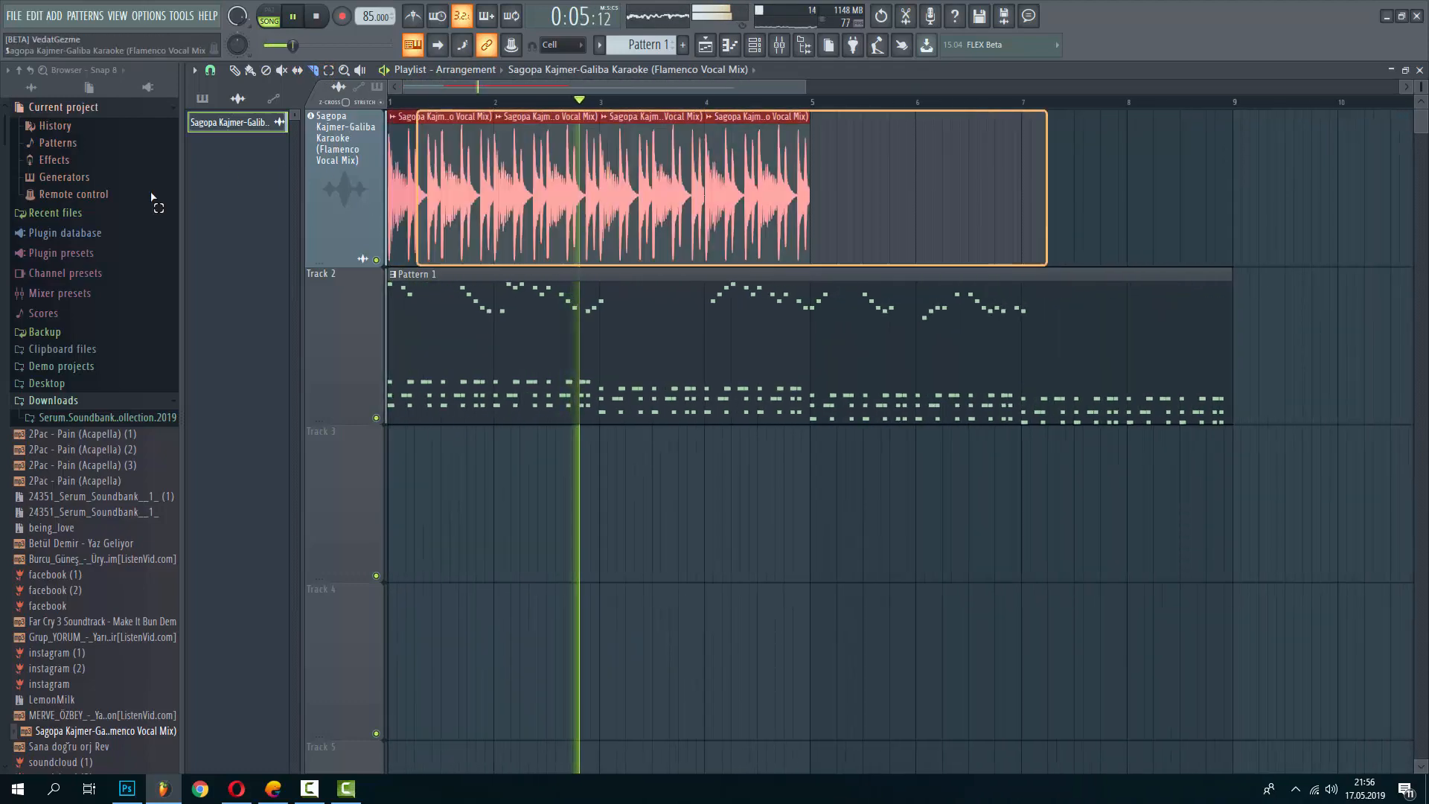
{"action": "key", "text": "ctrl+b"}
{"action": "scroll", "coordinate": [909, 299], "scroll_direction": "up", "scroll_amount": 1}
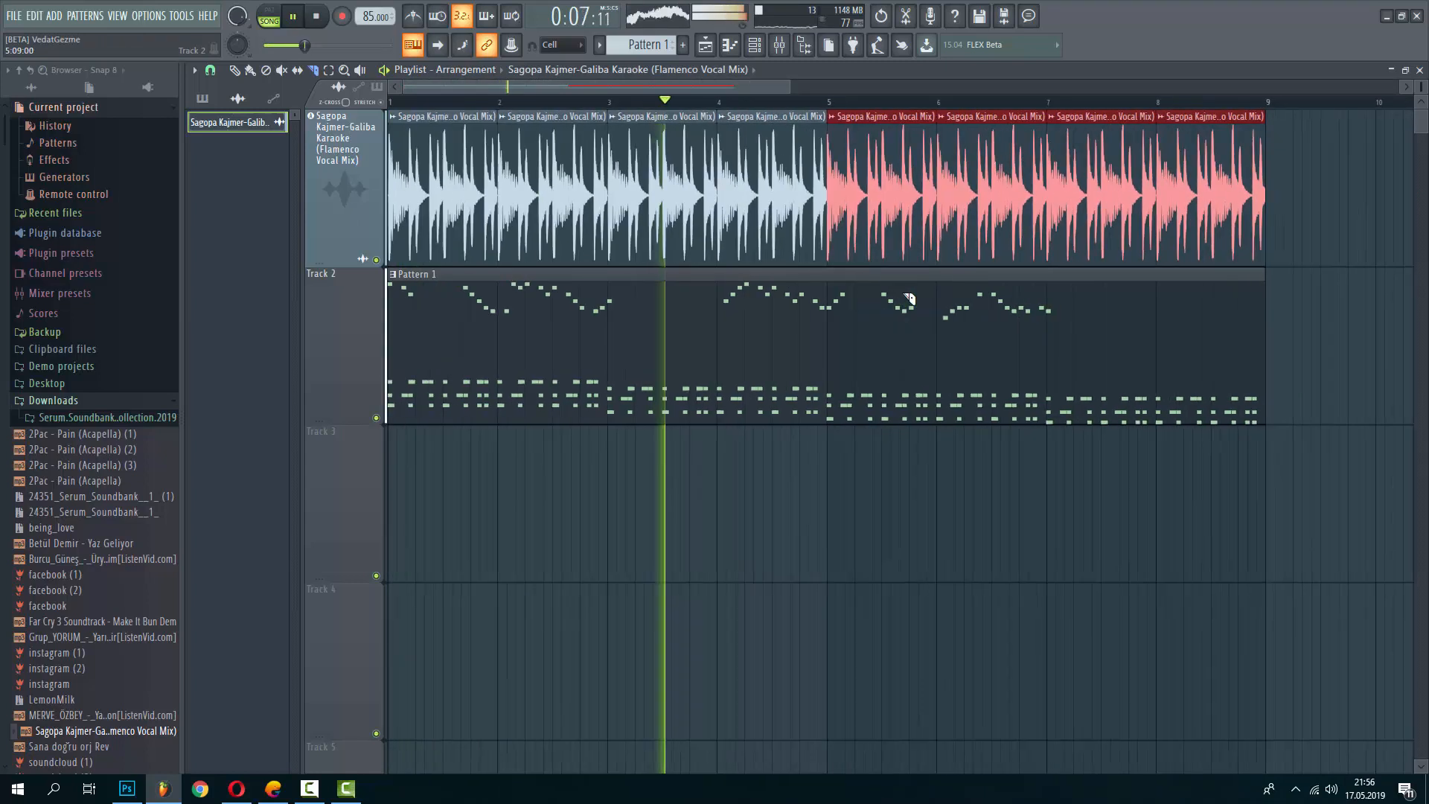